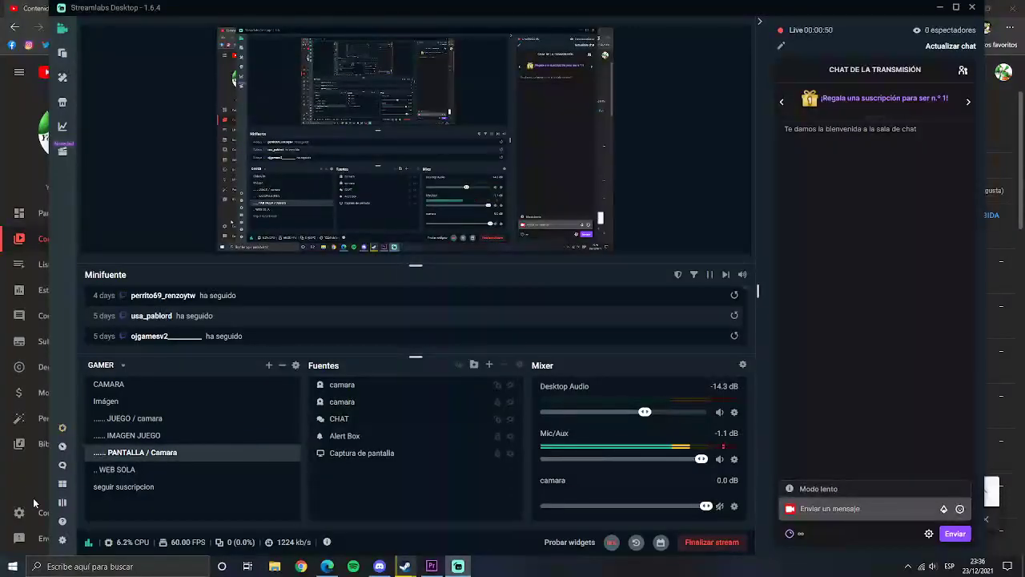
Switch to Premiere Pro, play the Ironsight clip from 00;08;21;02 and split it at 00;08;27;27
key(alt+Tab)
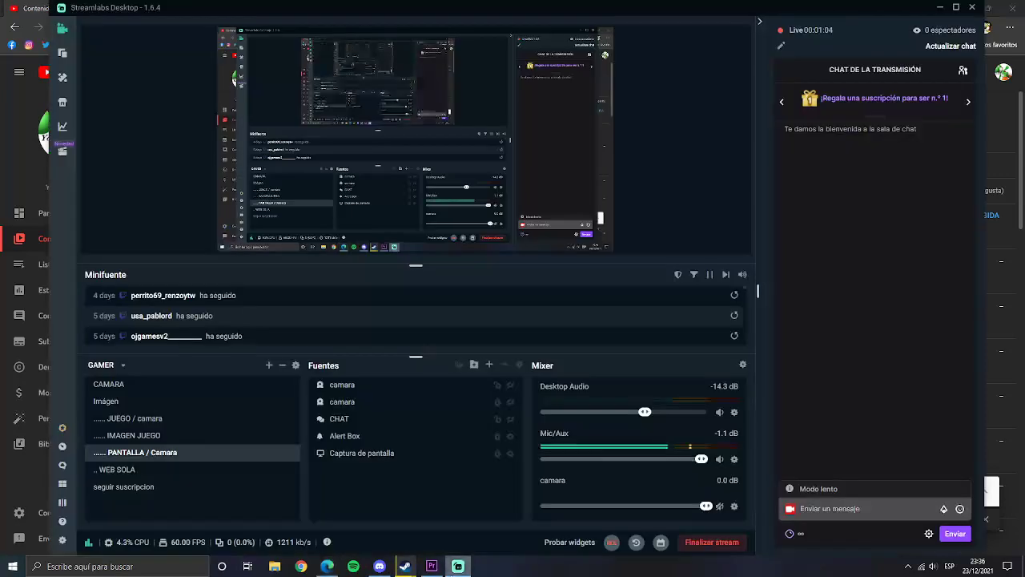
click(457, 566)
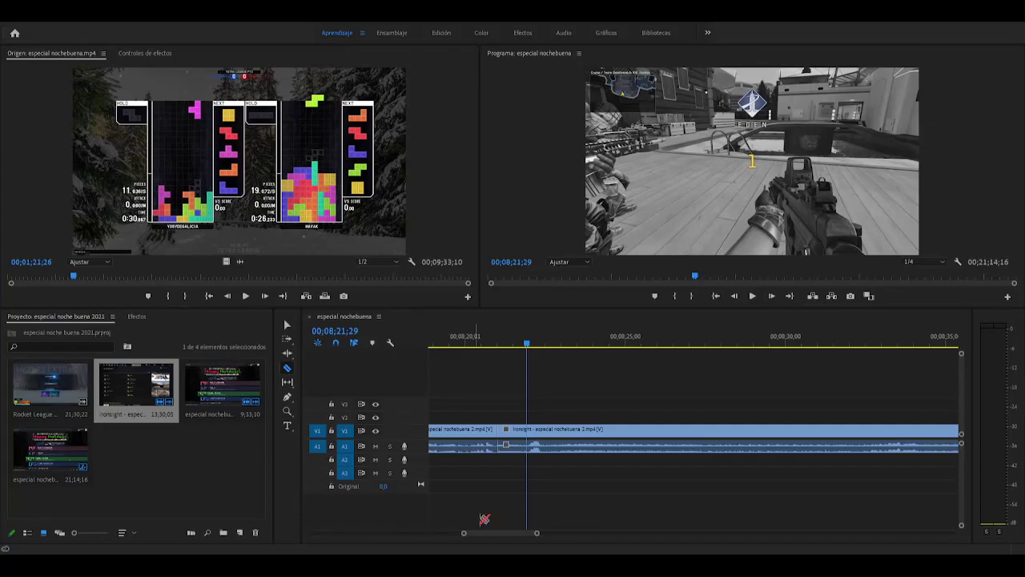
drag(527, 344, 502, 350)
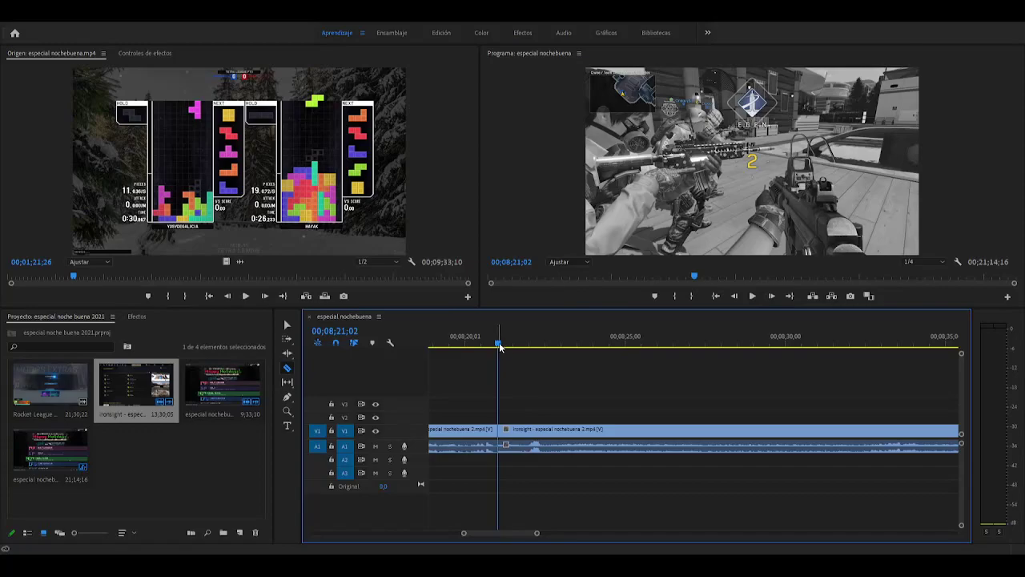
key(space)
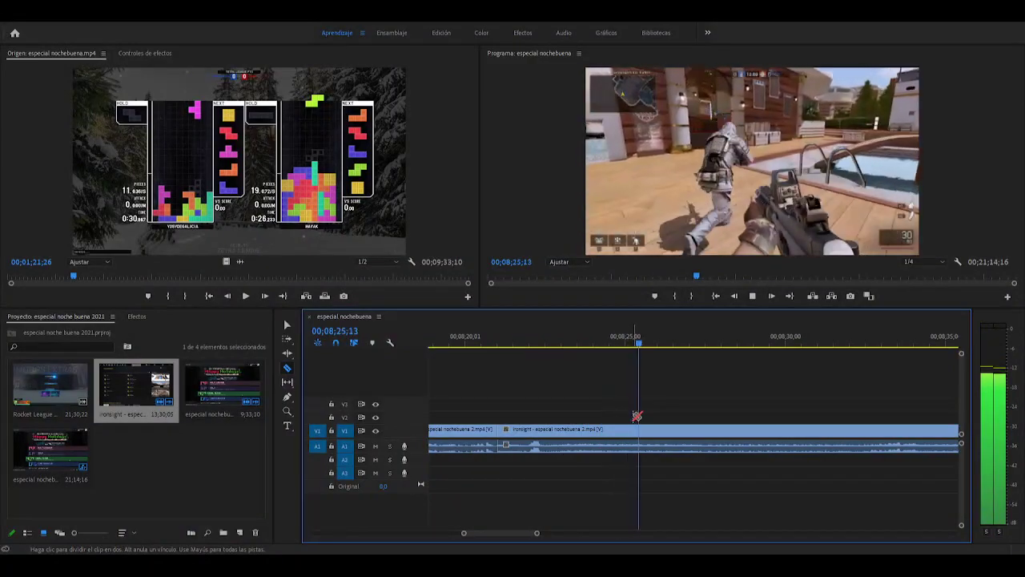
key(space)
click(721, 434)
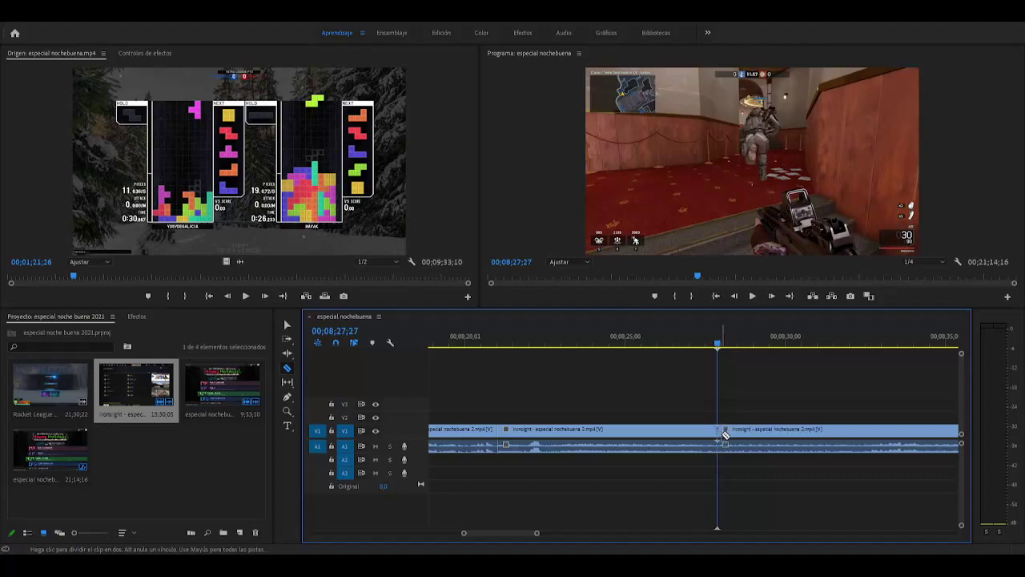
Split the Ironsight clip at 00;08;32;14, then delete the segment from 00;08;27;27 to that cut and close the gap
scroll(506, 467, down, 5)
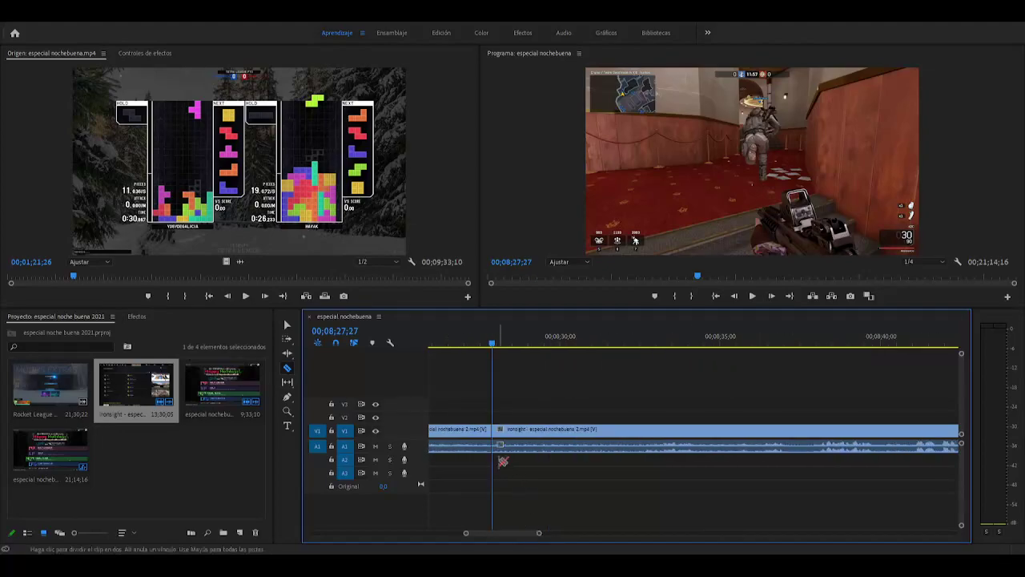
key(space)
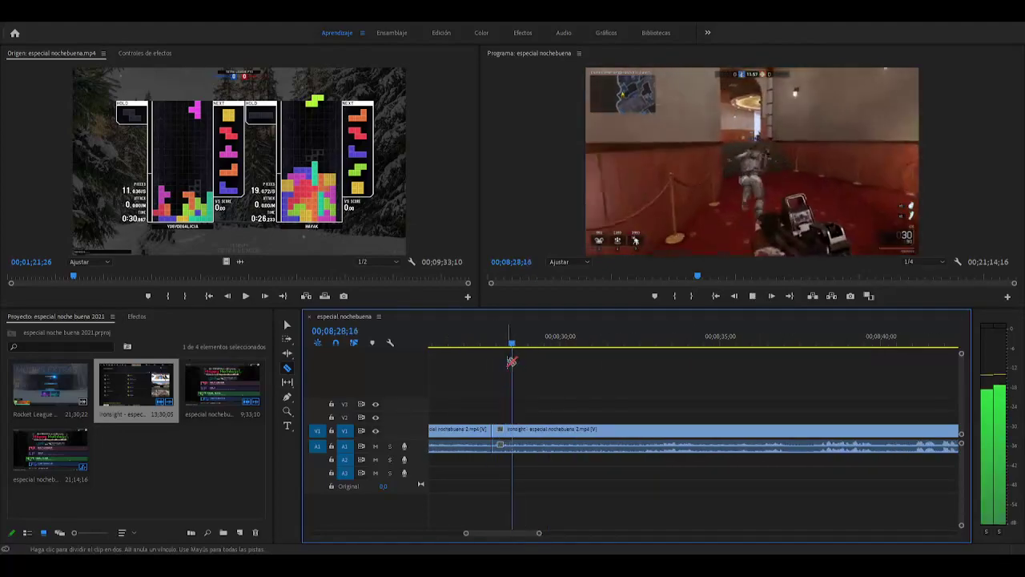
drag(524, 352, 639, 383)
click(639, 432)
key(v)
click(592, 434)
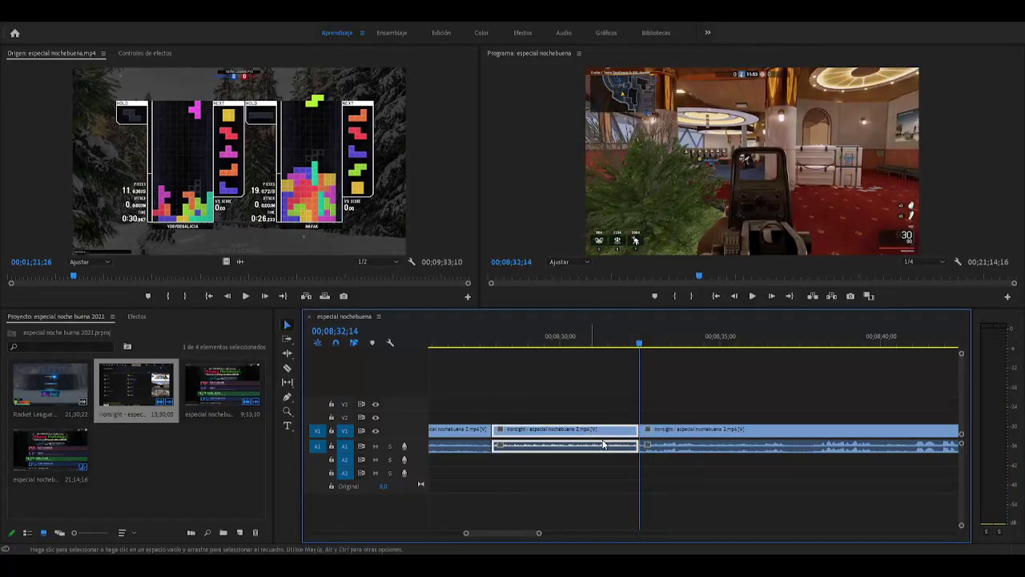
key(Delete)
click(533, 429)
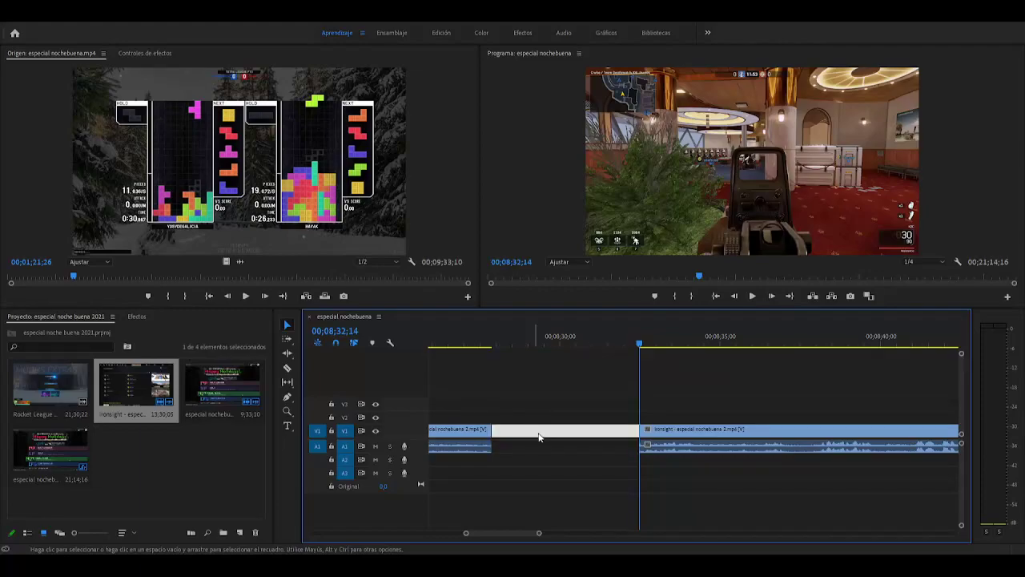
key(Delete)
Play across the join at 00;08;27;27 and split the Ironsight clip just after the first death at 00;08;38;23
click(492, 347)
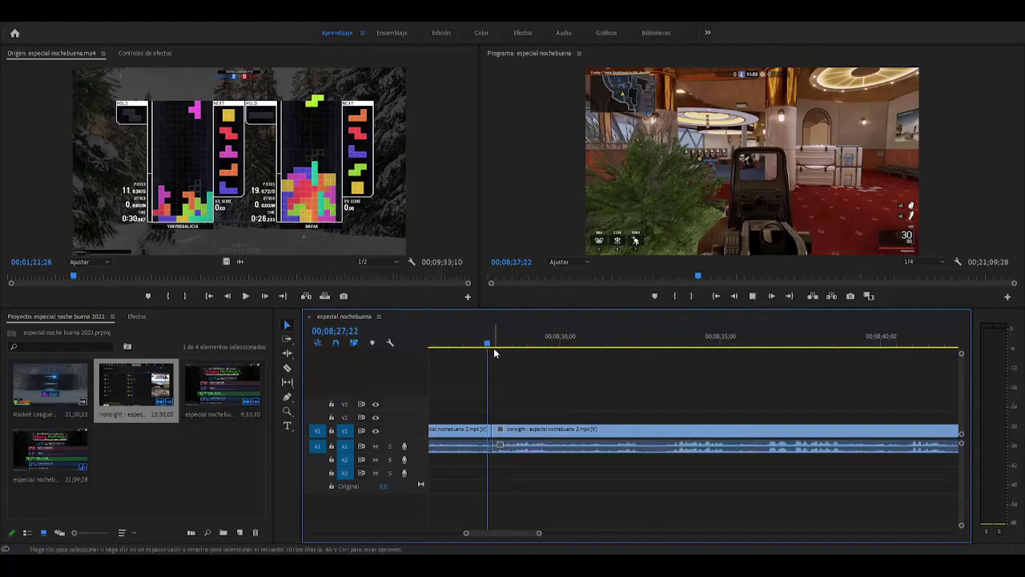
key(space)
mouse_move(496, 352)
mouse_down()
mouse_move(508, 346)
mouse_move(488, 348)
mouse_up()
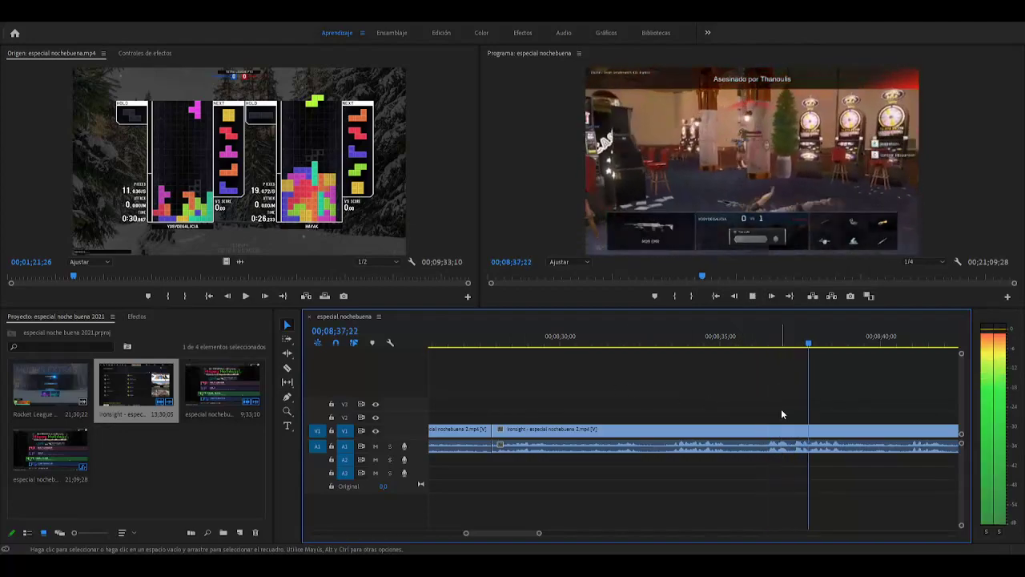
key(space)
key(c)
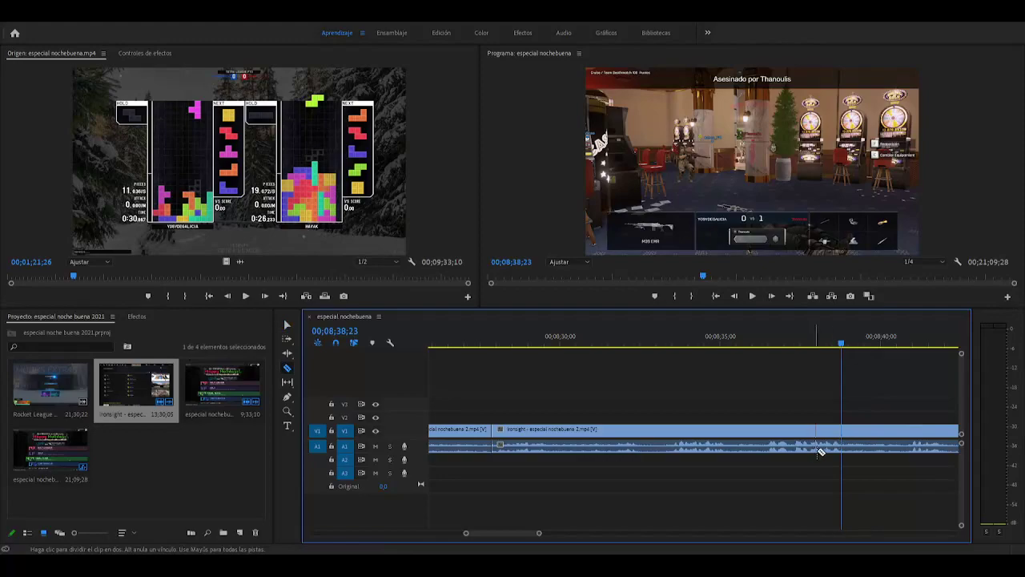
click(839, 432)
Scrub past the respawn footage and split the Ironsight clip again at 00;08;47;09
scroll(528, 531, down, 3)
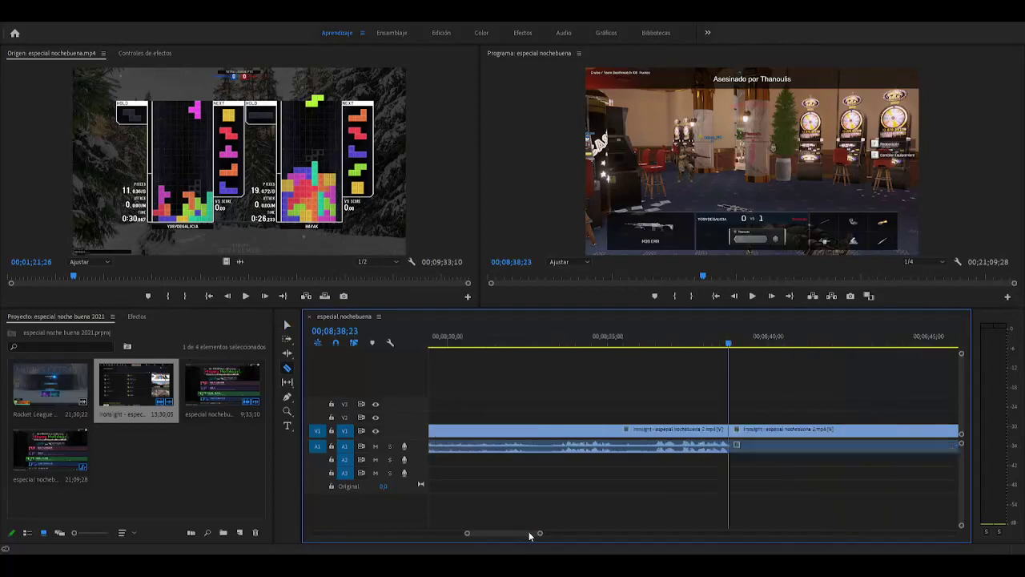
drag(540, 532, 547, 533)
key(space)
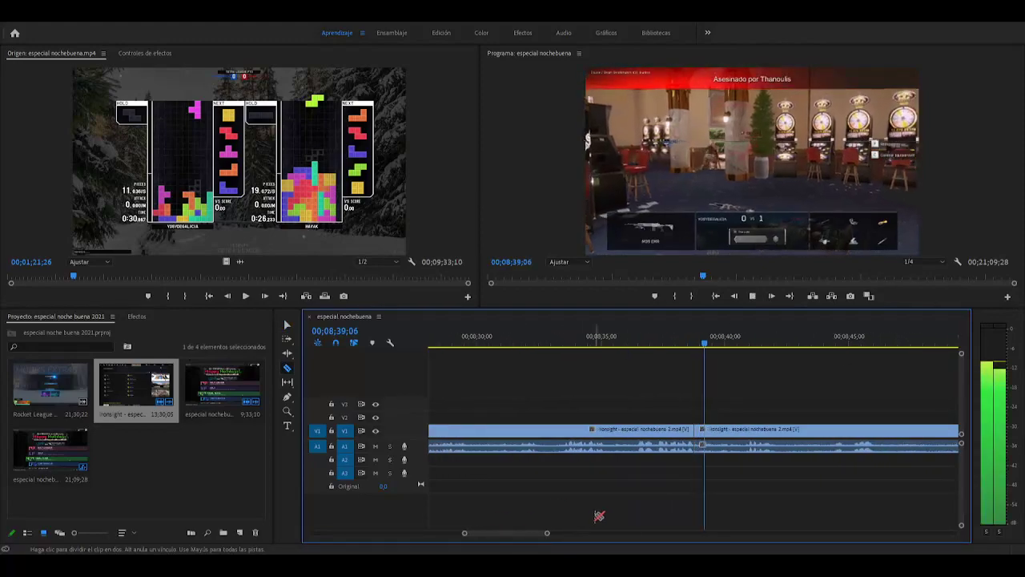
click(764, 345)
drag(763, 344, 807, 349)
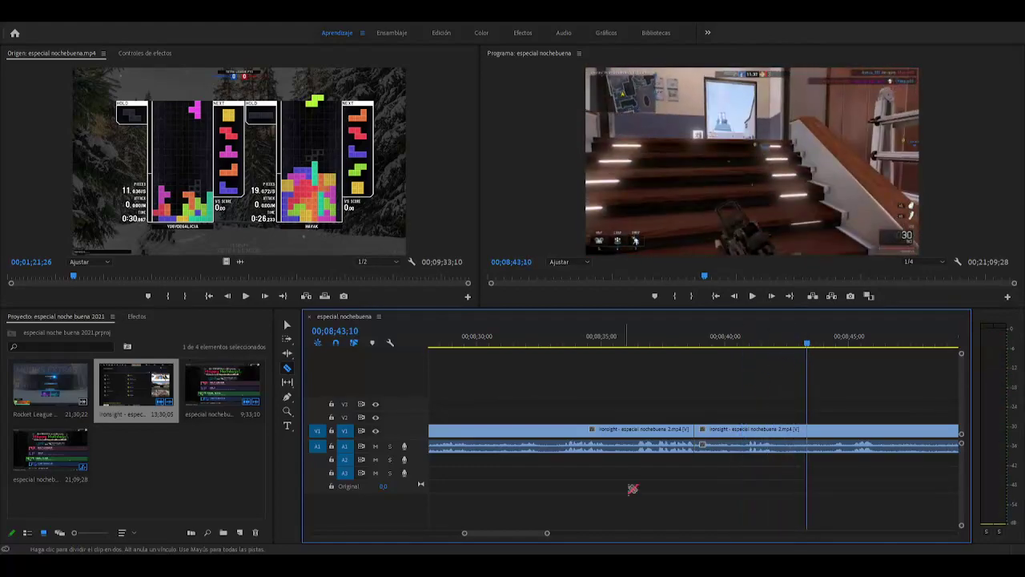
drag(538, 531, 539, 533)
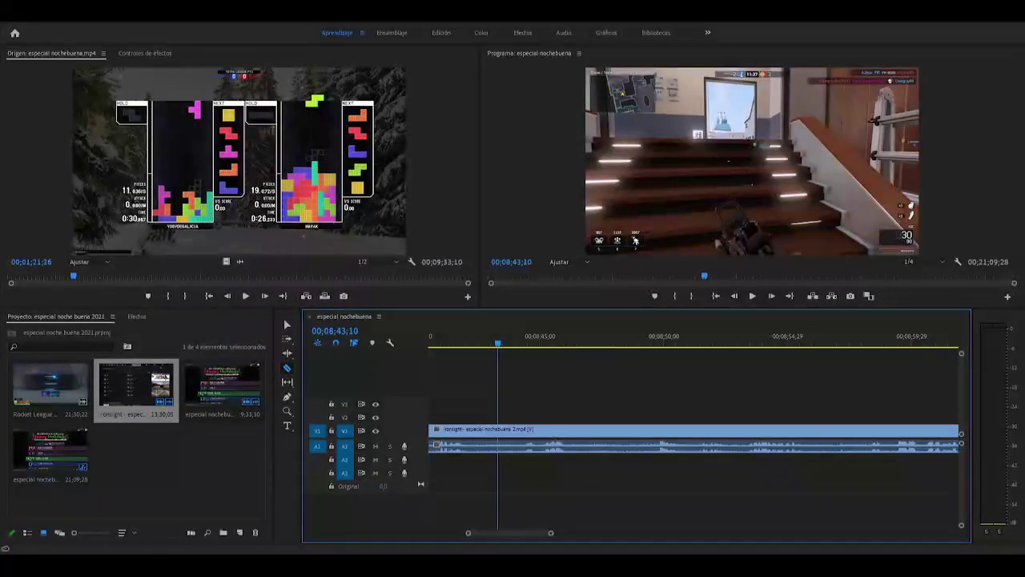
drag(551, 534, 556, 535)
key(space)
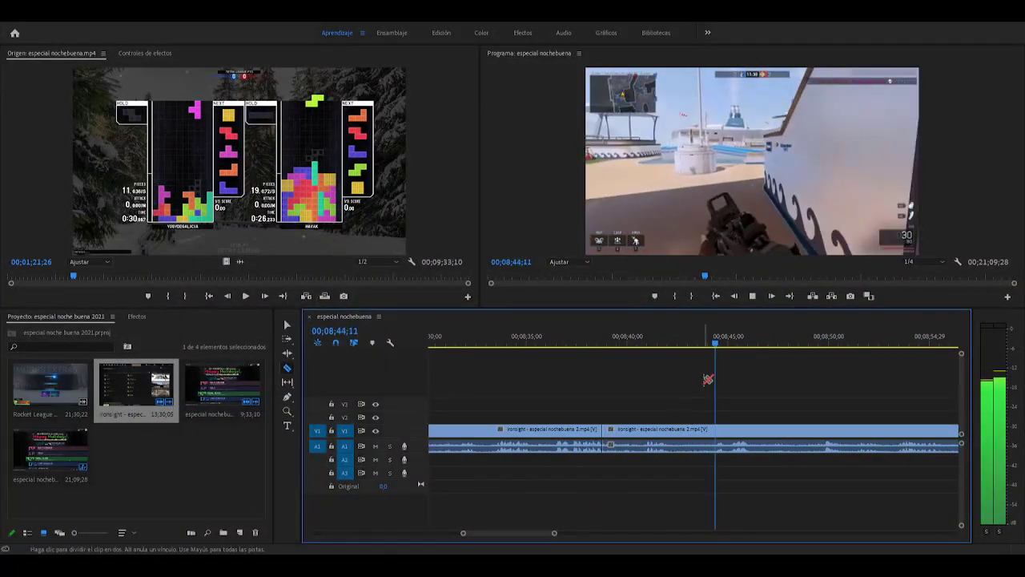
click(761, 344)
drag(762, 346, 776, 441)
click(775, 440)
Delete the segment between the cuts at 00;08;38;23 and 00;08;47;09 and close the gap
key(v)
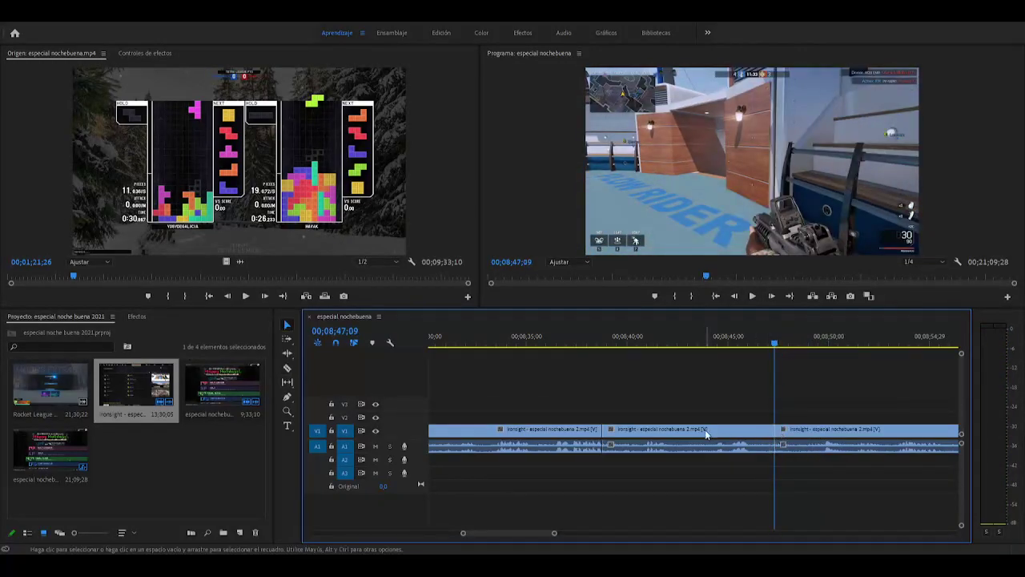
click(703, 431)
key(Delete)
click(691, 434)
key(Delete)
Play across the join at 00;08;38;23 and split the Ironsight clip at 00;08;44;14
click(597, 347)
key(space)
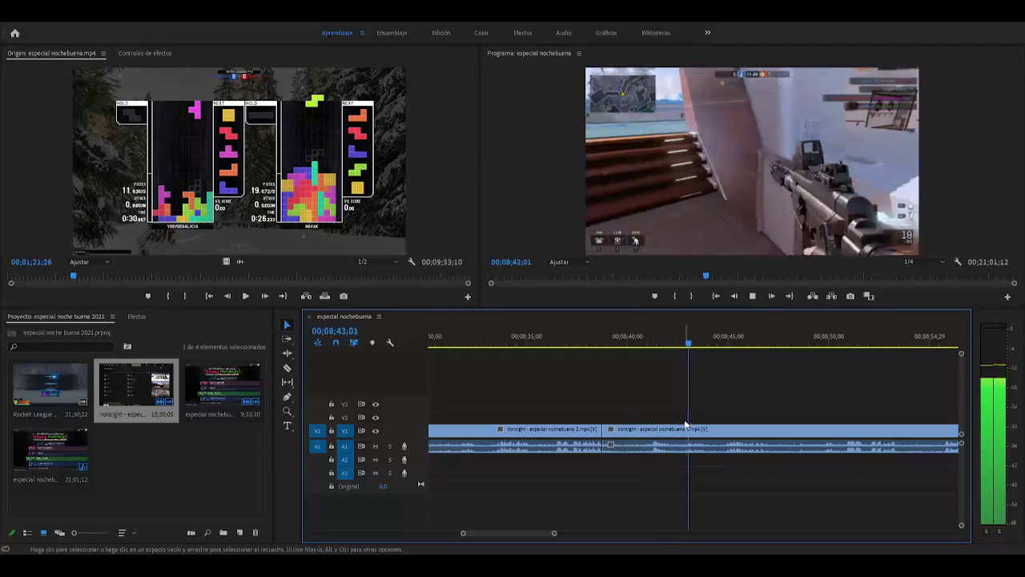
key(space)
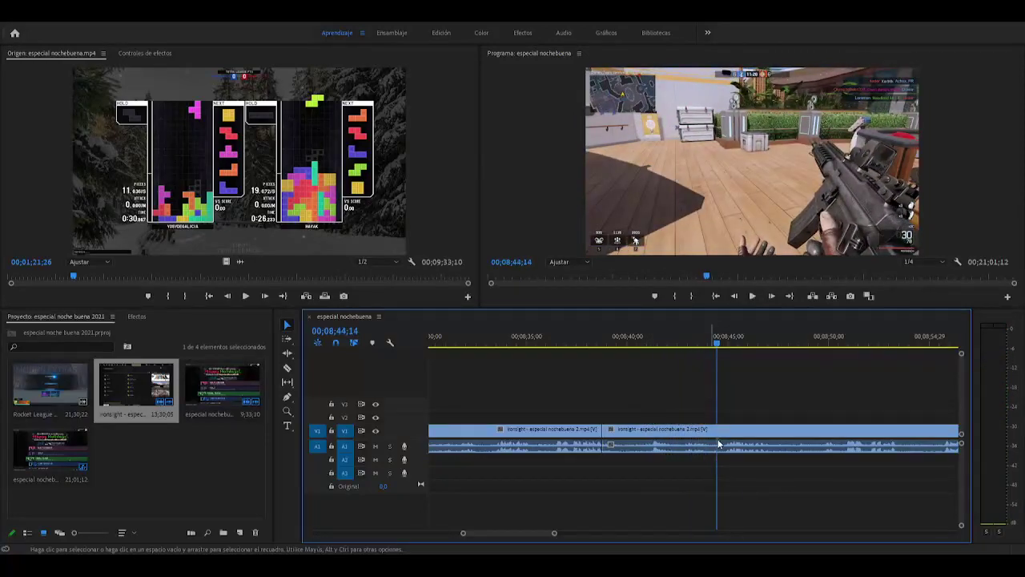
key(c)
click(724, 439)
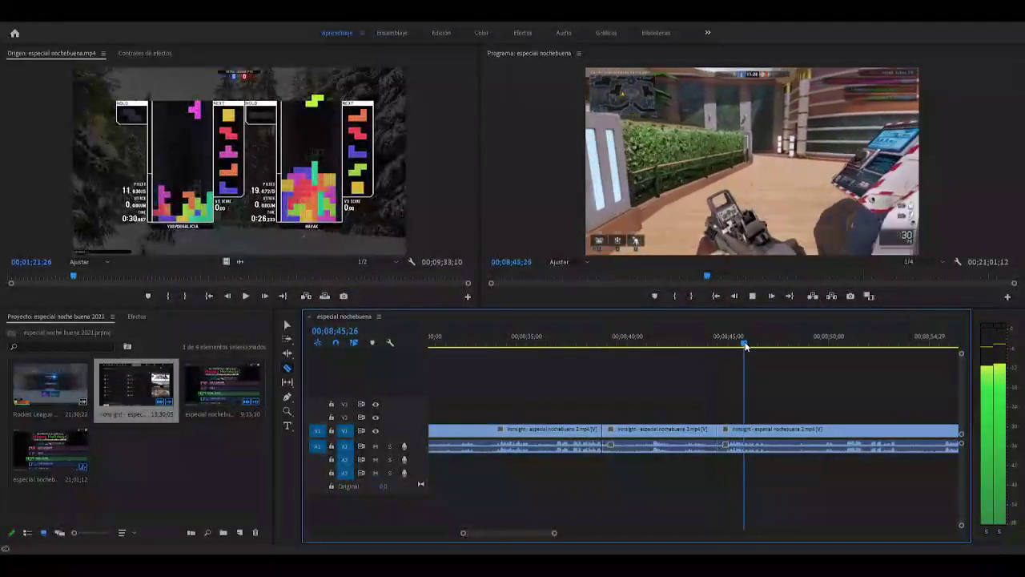
Split the clip at about 00;08;47, delete the short segment starting at 00;08;44;14 and close the gap
mouse_move(765, 346)
mouse_down()
mouse_move(814, 347)
mouse_move(776, 353)
mouse_up()
click(775, 436)
key(v)
drag(725, 346, 709, 346)
click(757, 432)
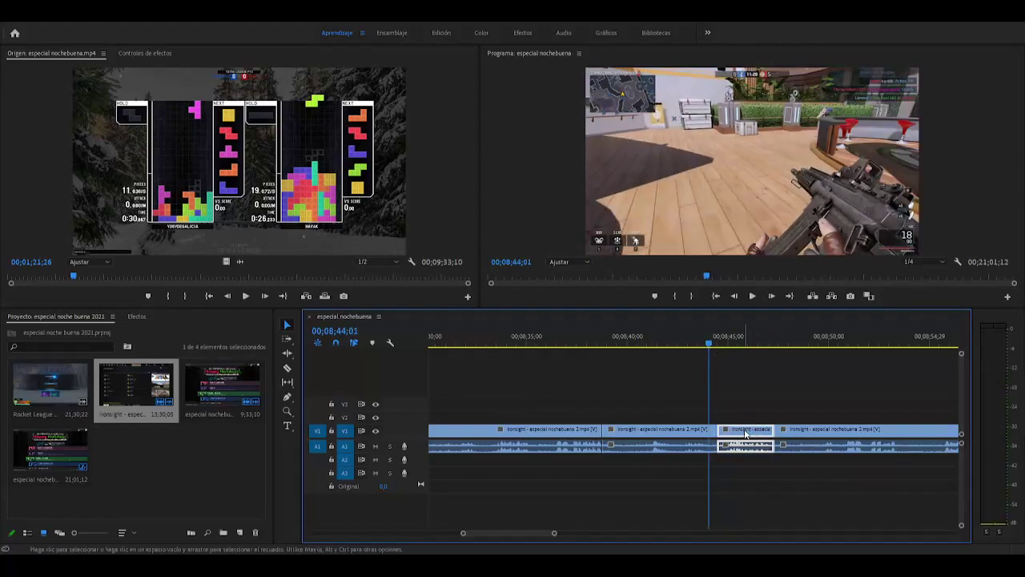
click(744, 432)
key(Delete)
Play on through the second death and split the Ironsight clip at 00;08;50;20
key(space)
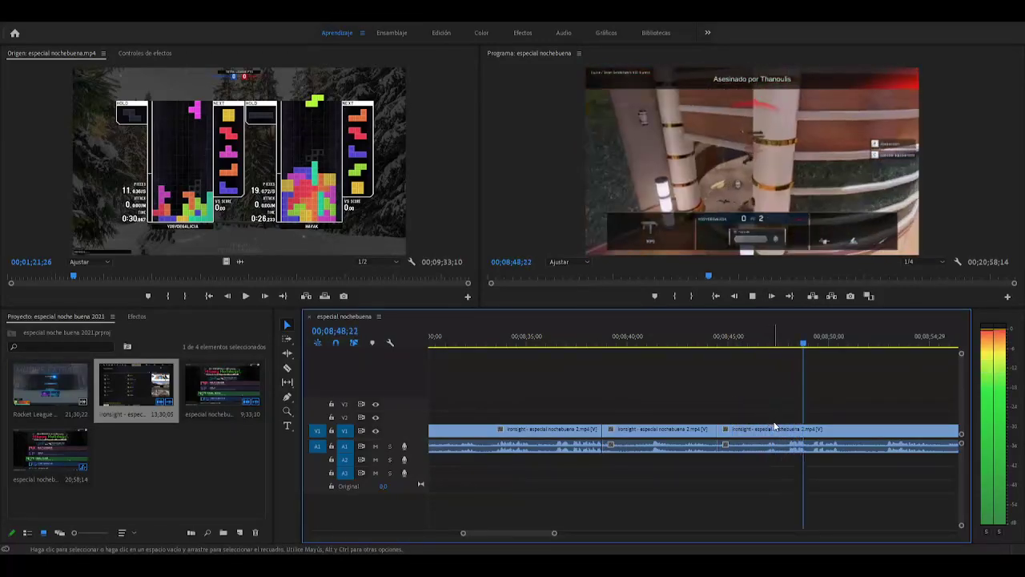
key(space)
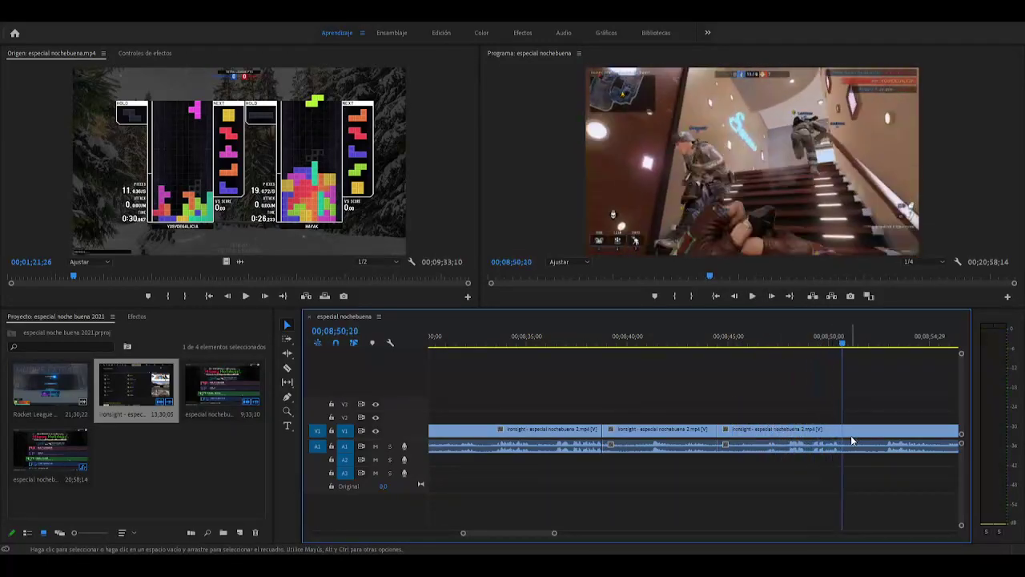
key(c)
click(847, 432)
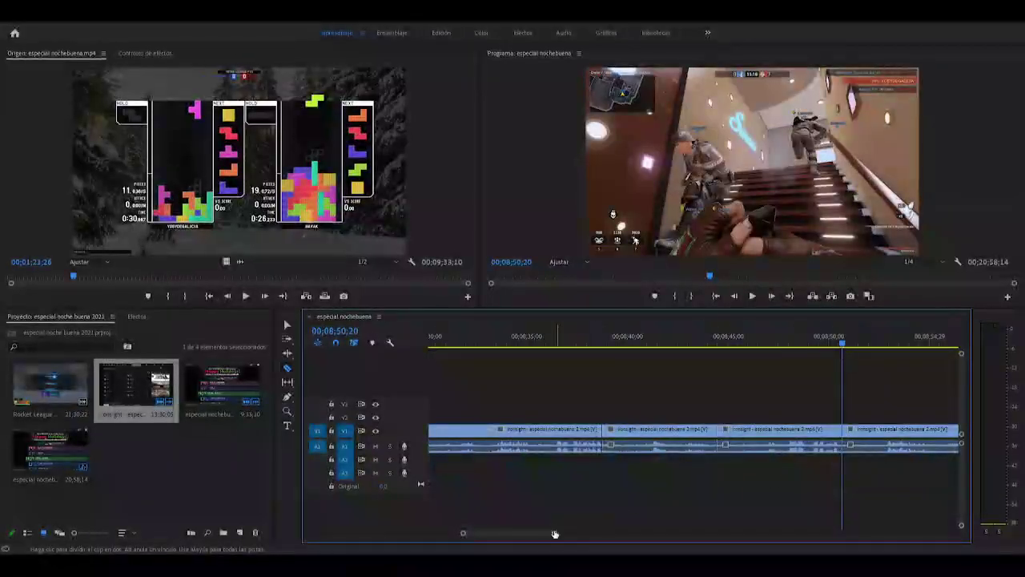
Scrub ahead to the next action and split the Ironsight clip at 00;08;59;29
drag(553, 533, 563, 536)
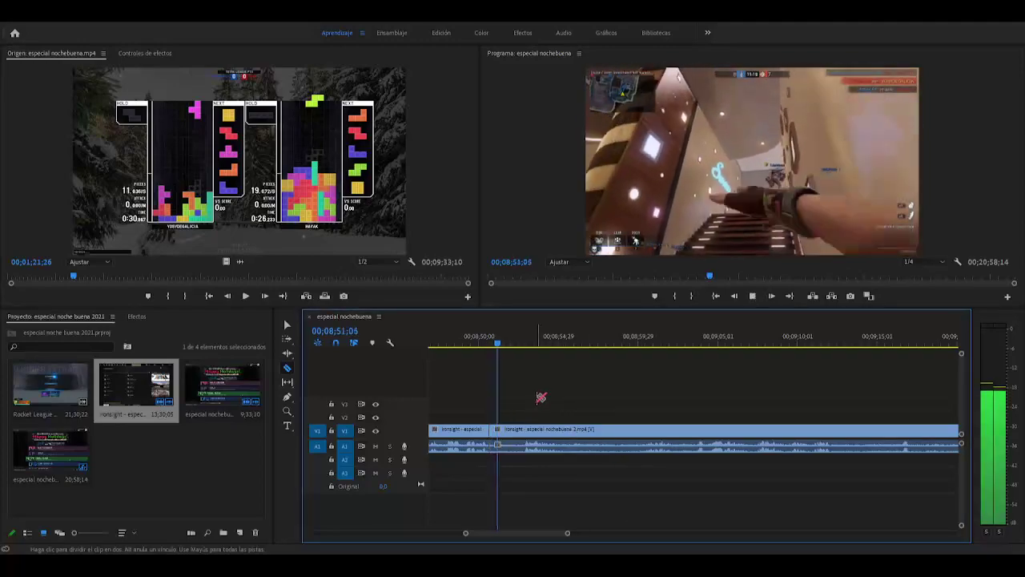
click(524, 346)
drag(525, 346, 638, 356)
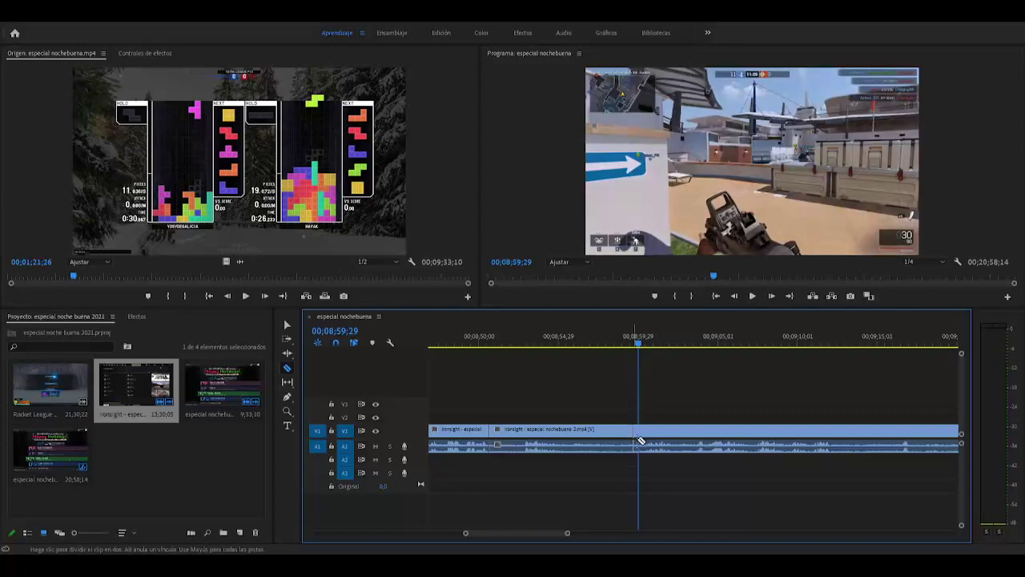
key(v)
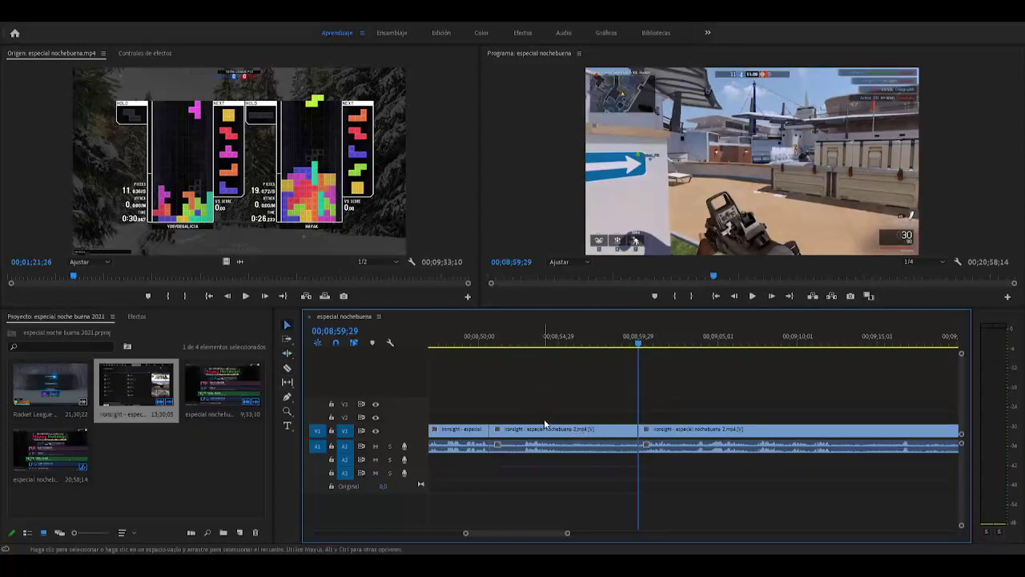
click(550, 433)
key(Delete)
click(548, 436)
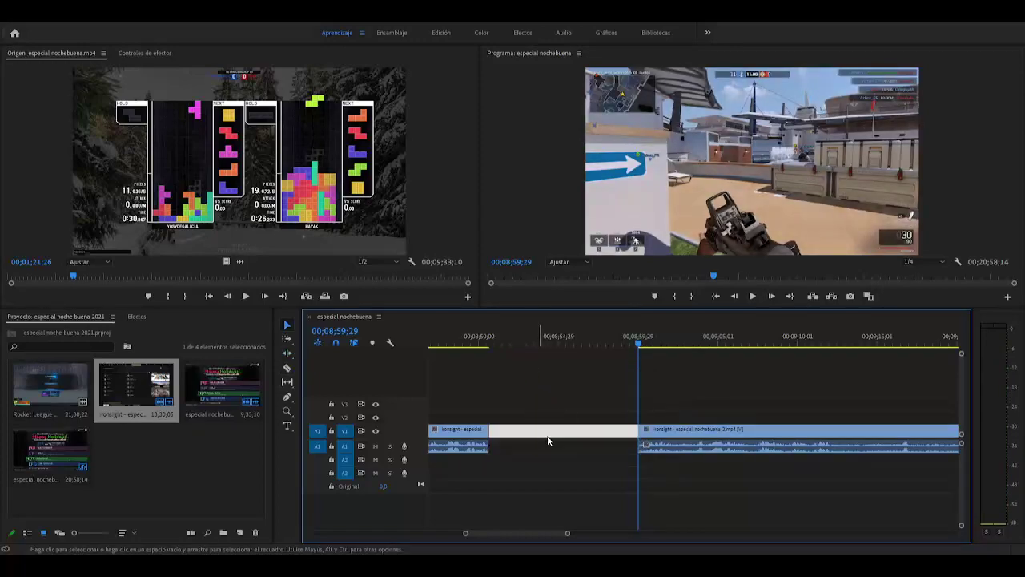
click(486, 340)
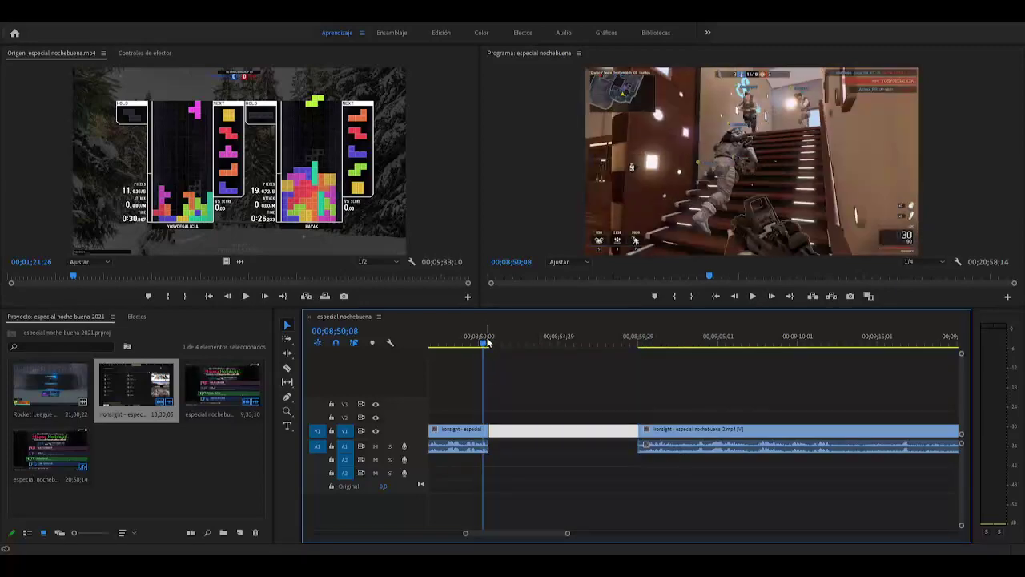
drag(479, 342, 505, 345)
key(Delete)
Scrub through the preceding clip, then delete the segment from 00;08;50;20 to 00;08;59;29 and close the gap
scroll(531, 533, left, 3)
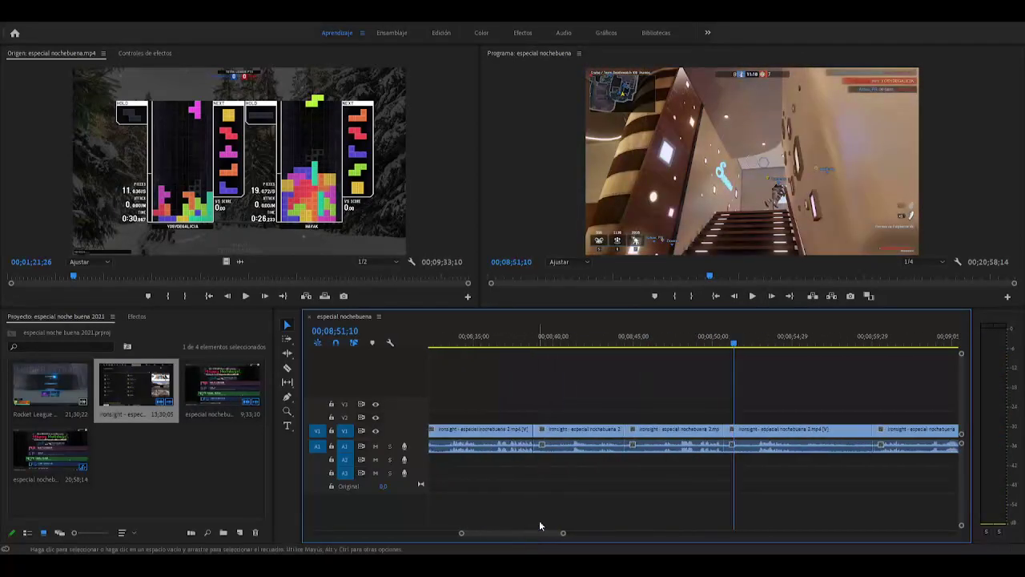
click(624, 345)
drag(629, 344, 720, 349)
click(762, 433)
key(Delete)
click(769, 437)
key(Delete)
Play the footage after the join at 00;08;50;20 and split the Ironsight clip at 00;08;57;26
key(space)
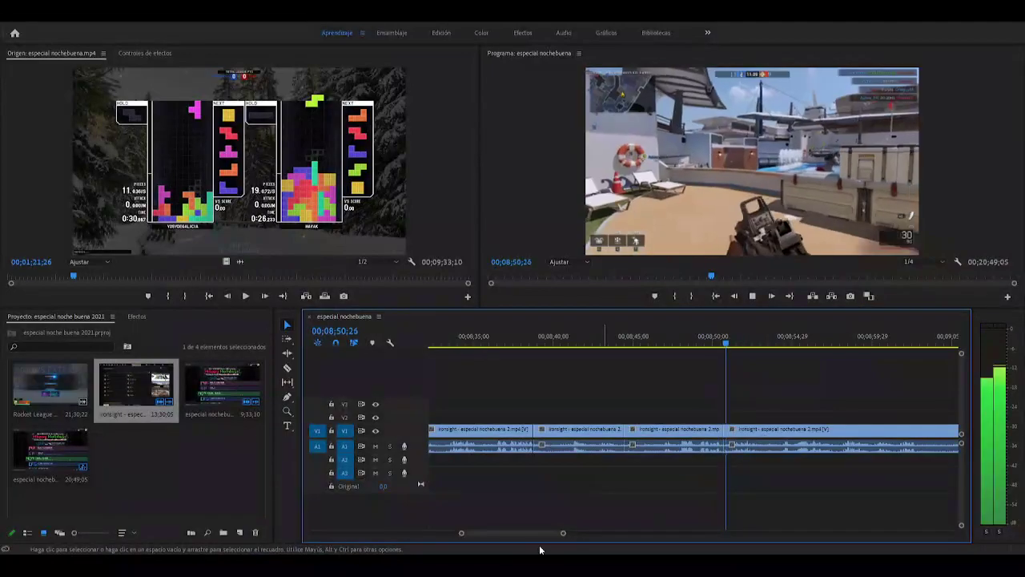
scroll(545, 532, up, 3)
scroll(564, 535, down, 2)
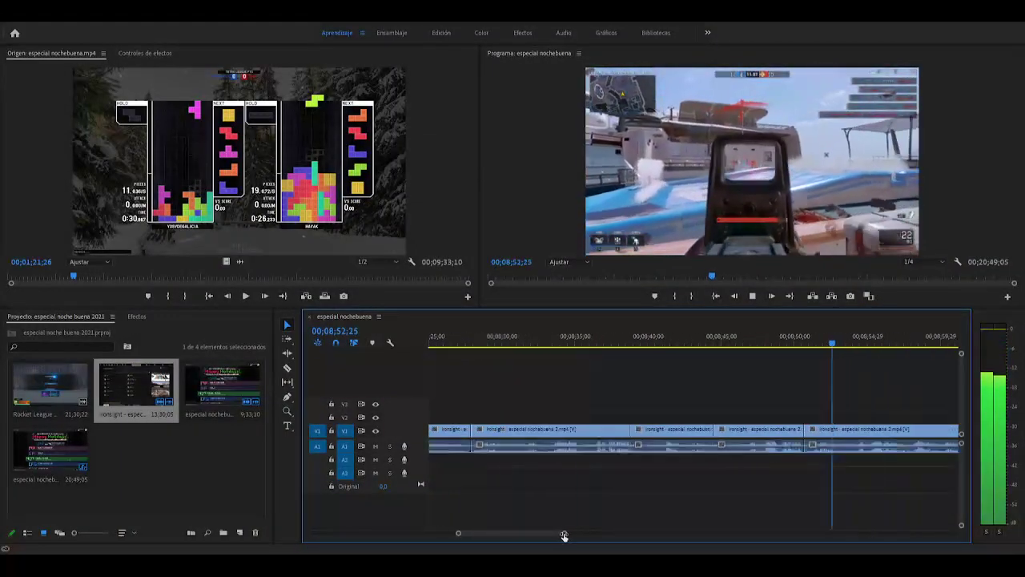
mouse_move(711, 345)
mouse_down()
mouse_move(749, 346)
mouse_move(714, 346)
mouse_up()
key(space)
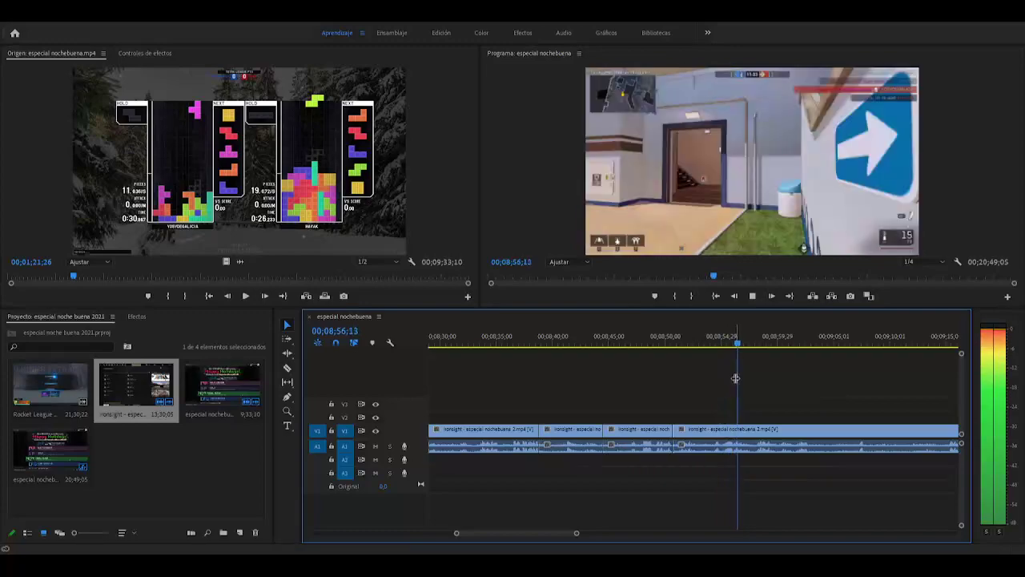
key(space)
key(c)
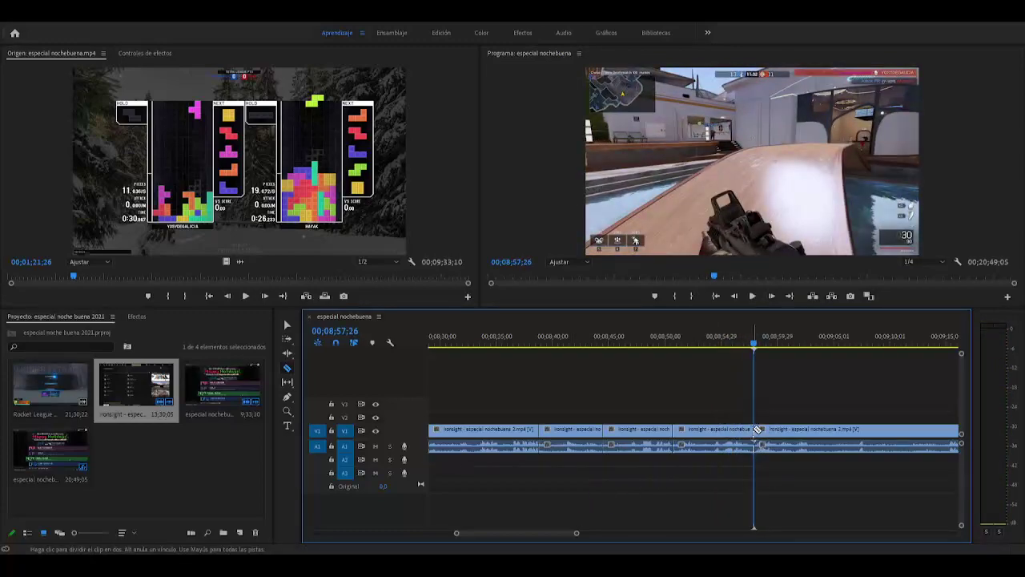
Scrub ahead and split the Ironsight clip at 00;09;04;23, removing the segment from 00;08;57;26 to that cut and closing the gap
drag(568, 534, 573, 530)
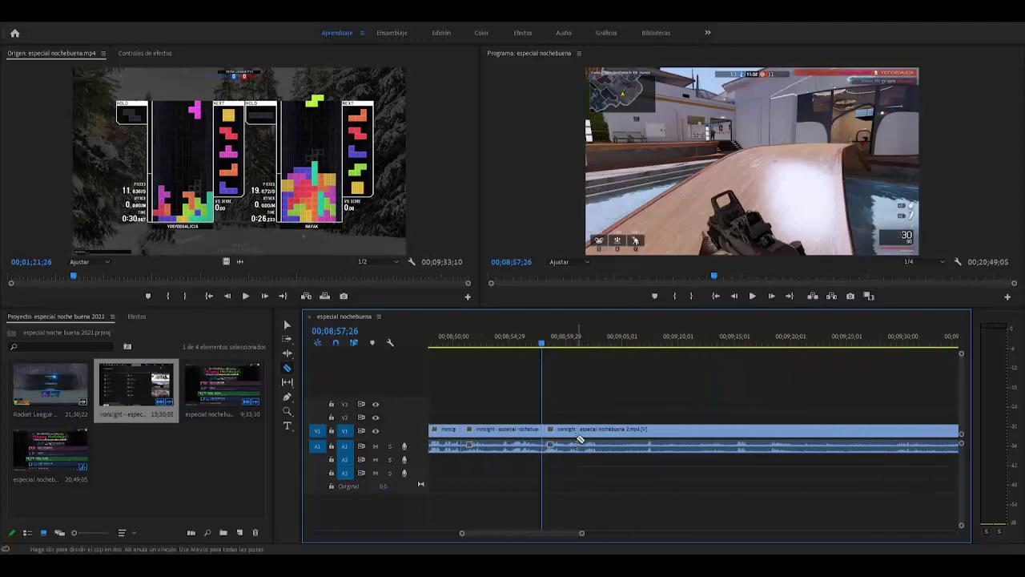
click(548, 346)
drag(549, 344, 643, 348)
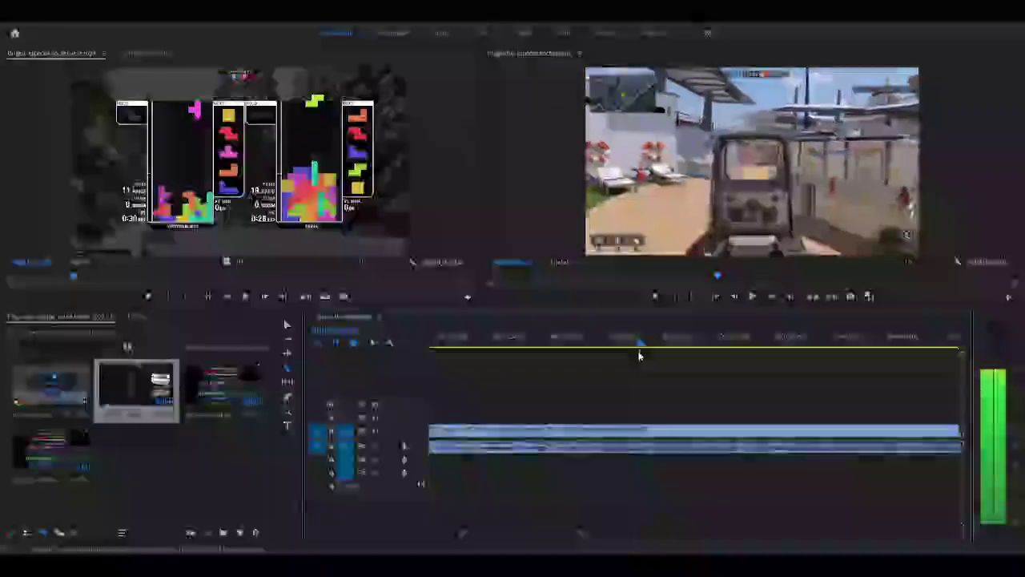
drag(639, 355, 617, 361)
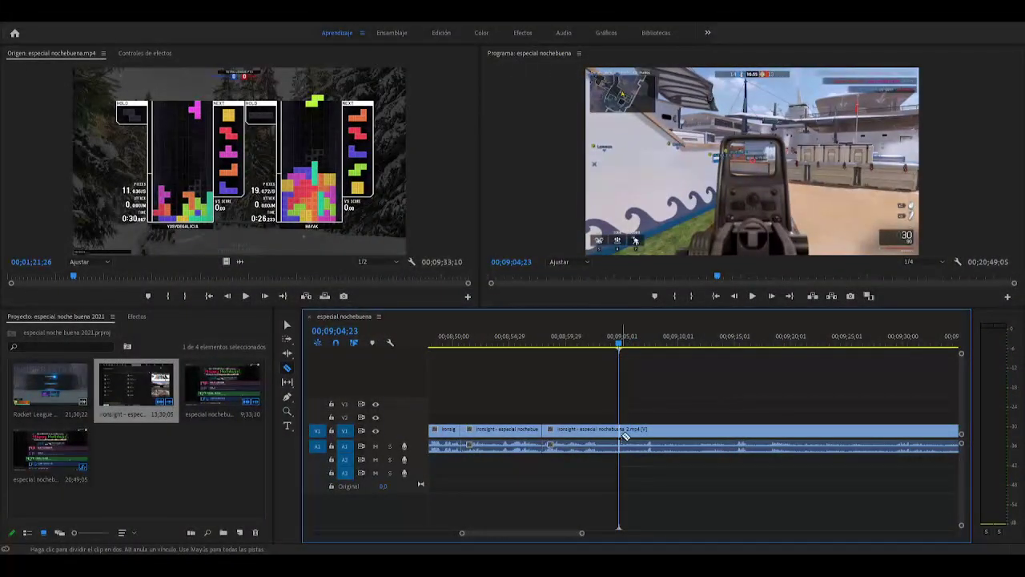
key(v)
click(590, 430)
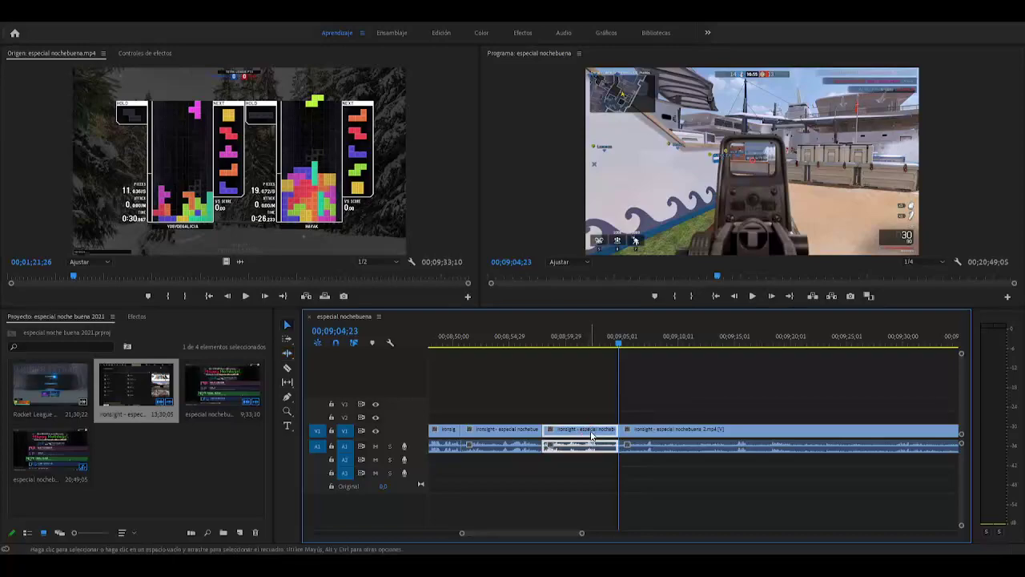
key(Delete)
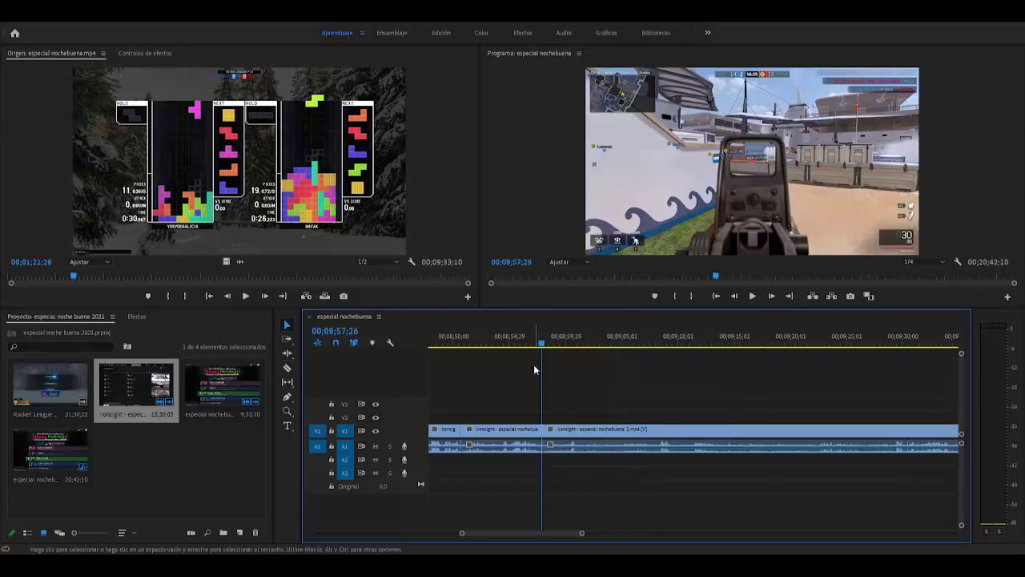
Play on through the next death and split the Ironsight clip at 00;09;07;20
key(space)
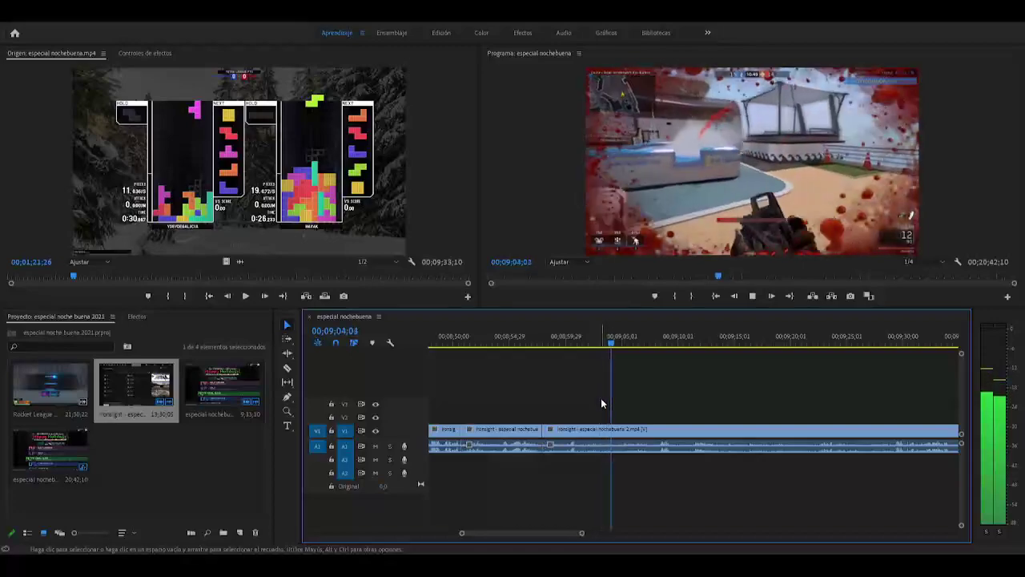
drag(582, 535, 584, 535)
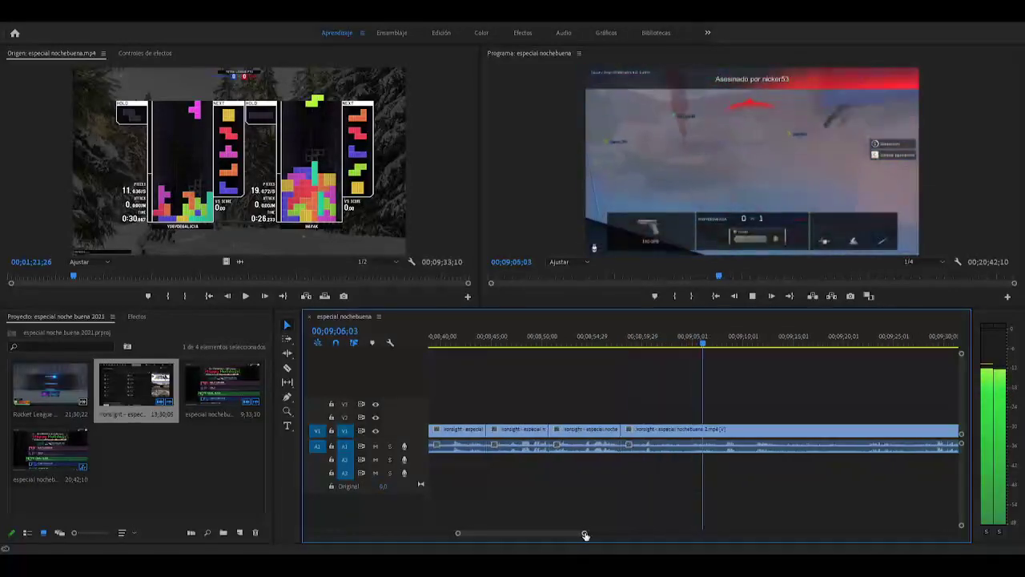
key(space)
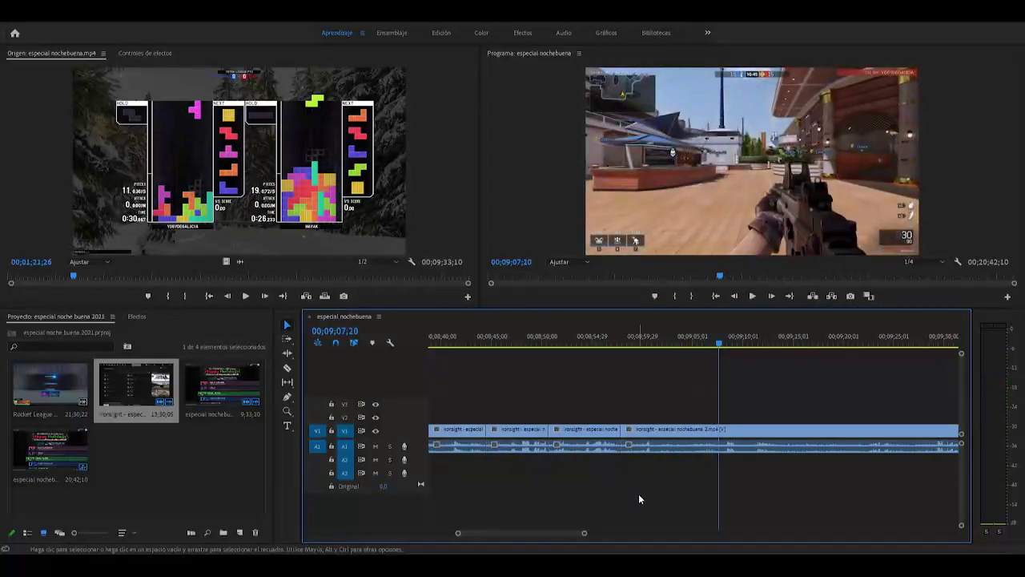
key(c)
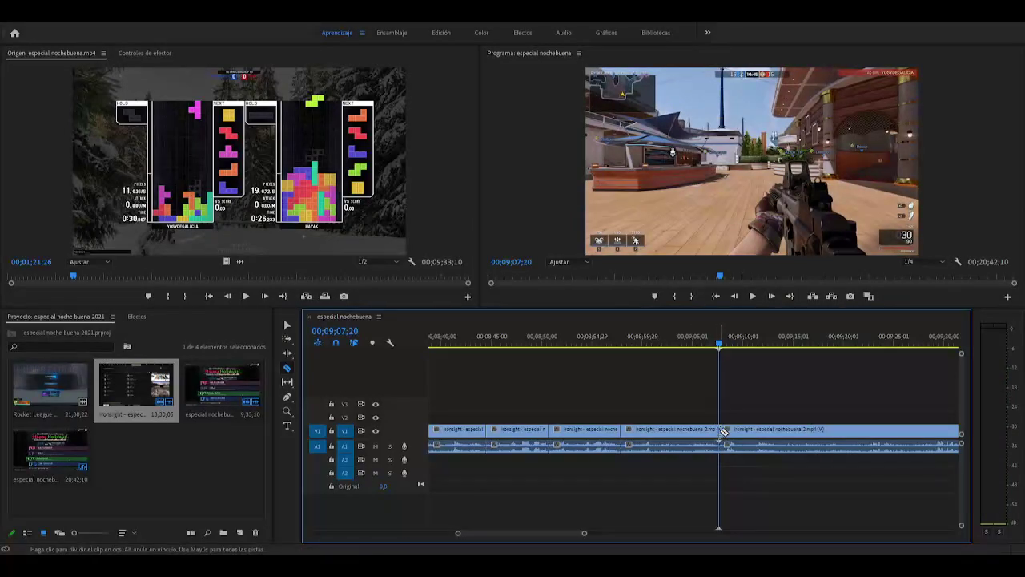
key(v)
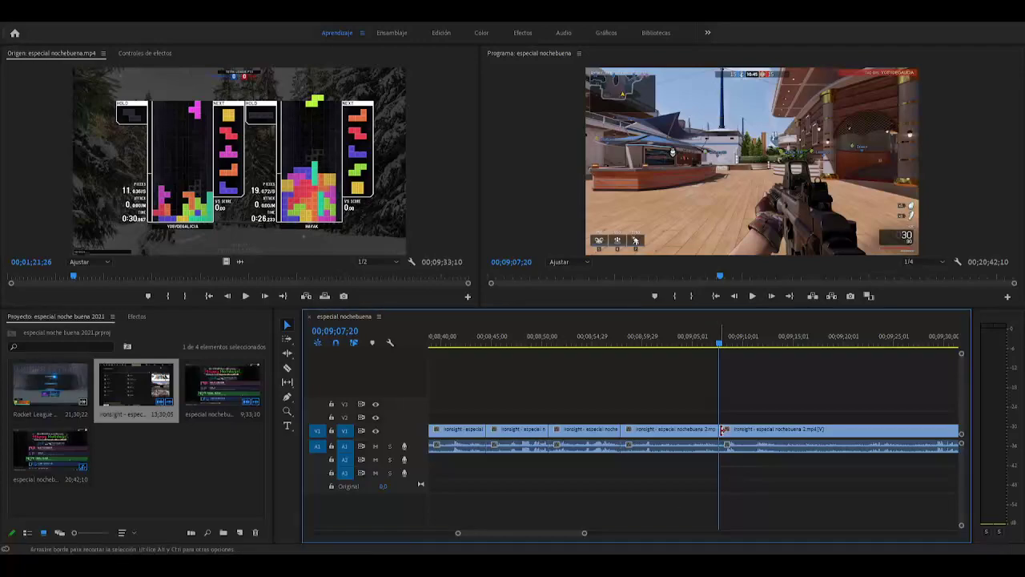
Scrub ahead and split the Ironsight clip at 00;09;24;05, removing the segment from 00;09;07;20 to that cut and closing the gap
key(space)
mouse_move(585, 533)
mouse_down()
mouse_move(606, 535)
mouse_move(596, 532)
mouse_up()
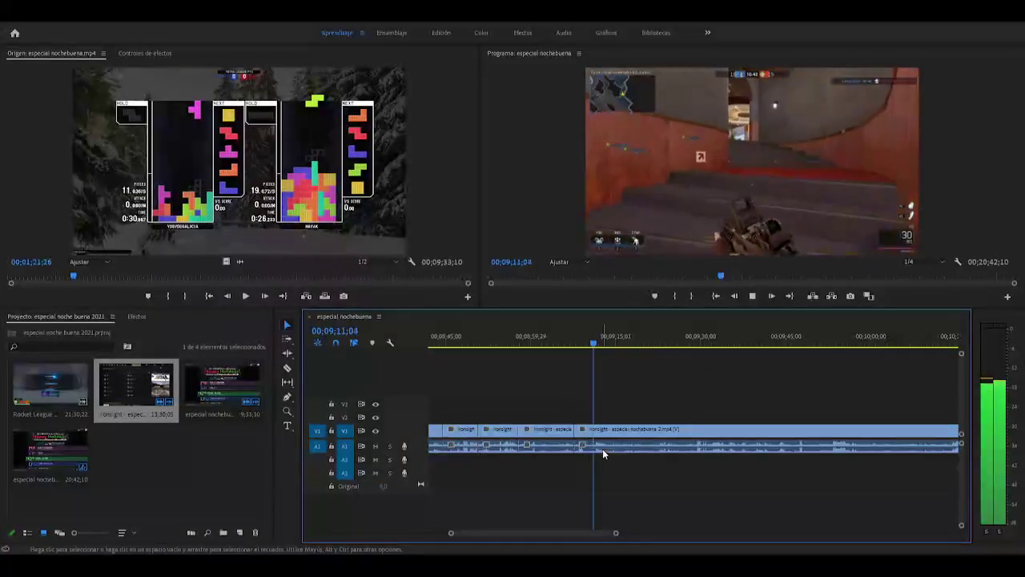
drag(600, 350, 668, 357)
key(c)
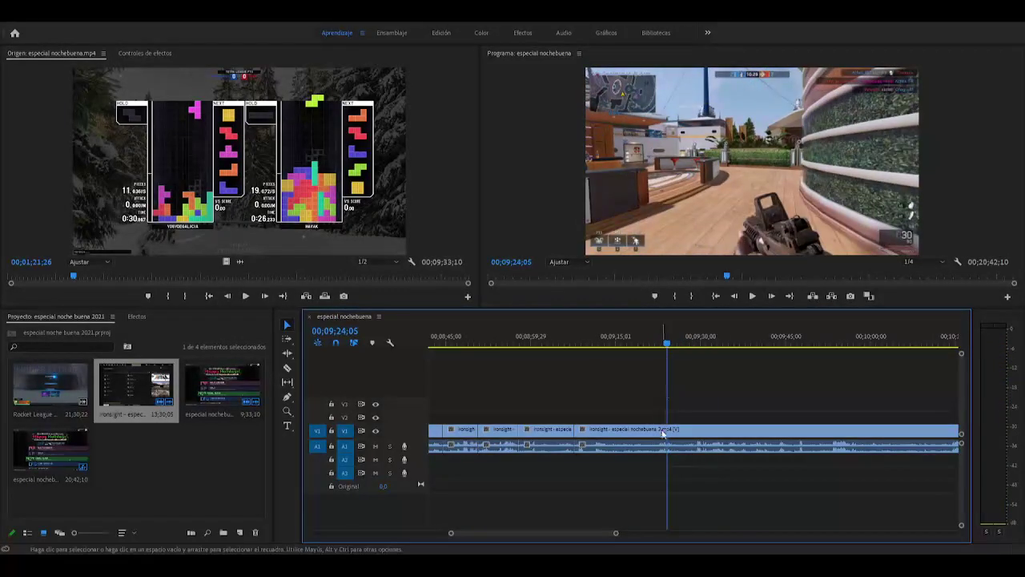
key(v)
click(650, 432)
key(Delete)
key(Delete)
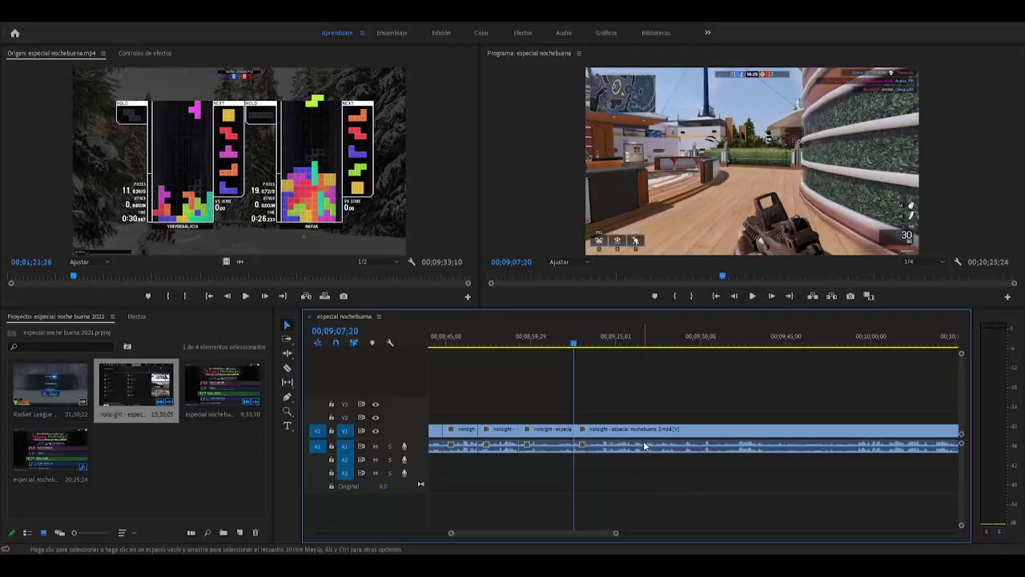
Play across the join at 00;09;07;20 and trim the start of the following clip to 00;09;08;07, closing the gap
key(space)
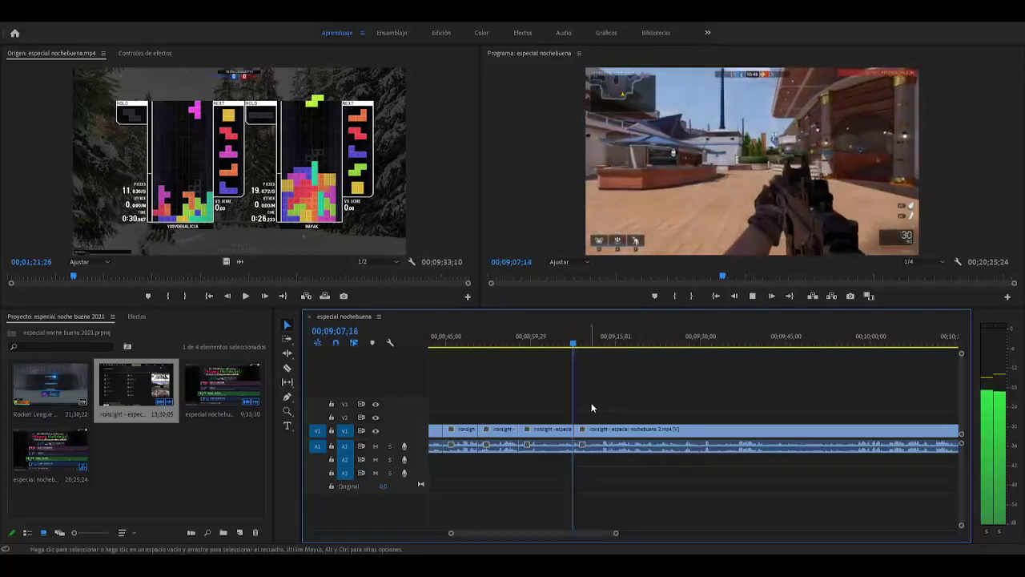
click(576, 346)
drag(576, 346, 577, 346)
drag(577, 432, 575, 431)
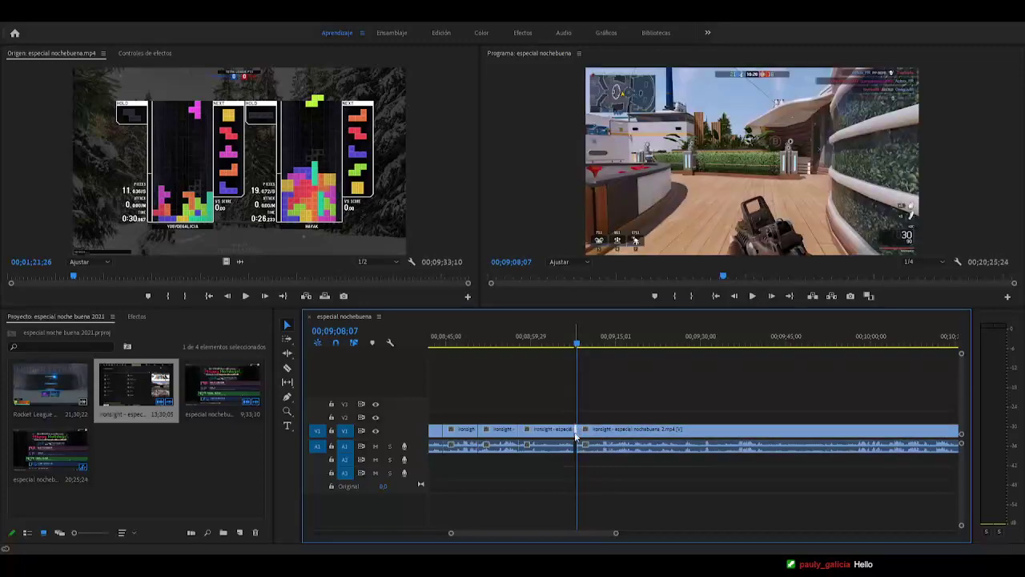
Replay the join and trim the following clip's start again up to 00;09;08;02, closing the gap
key(space)
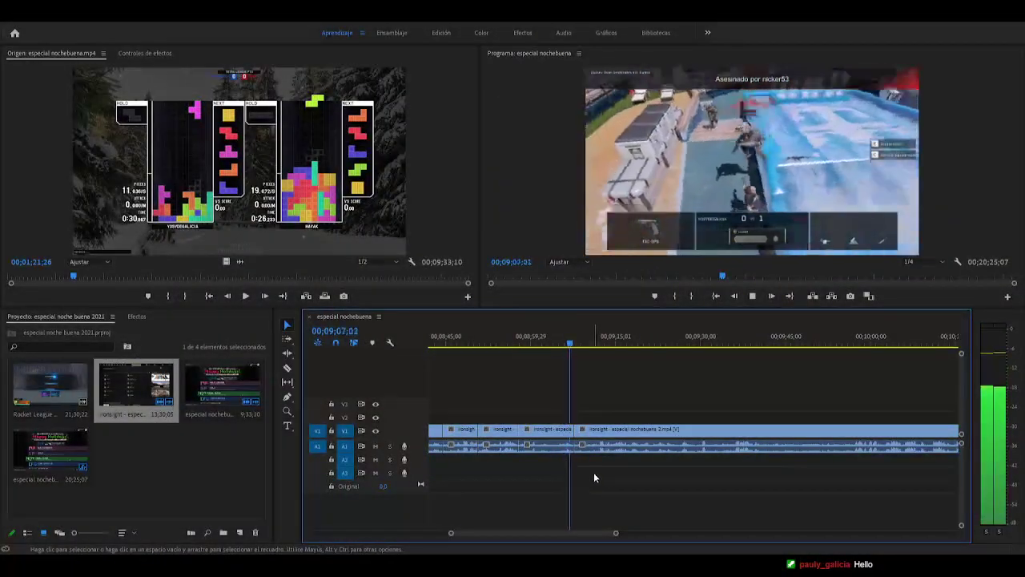
key(space)
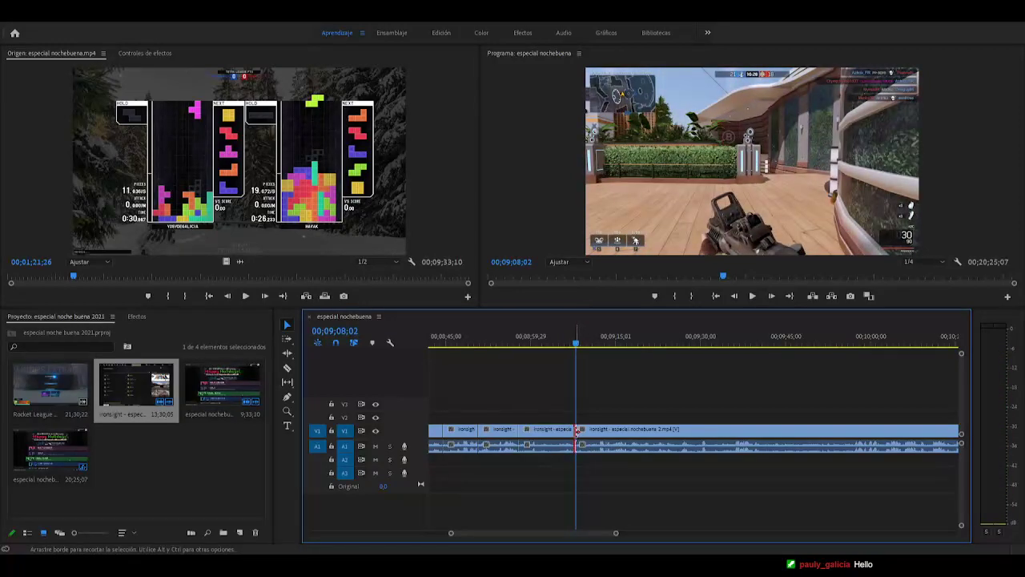
drag(577, 431, 574, 433)
Play on past the following death and respawn, and split the Ironsight clip at 00;09;16;25
key(space)
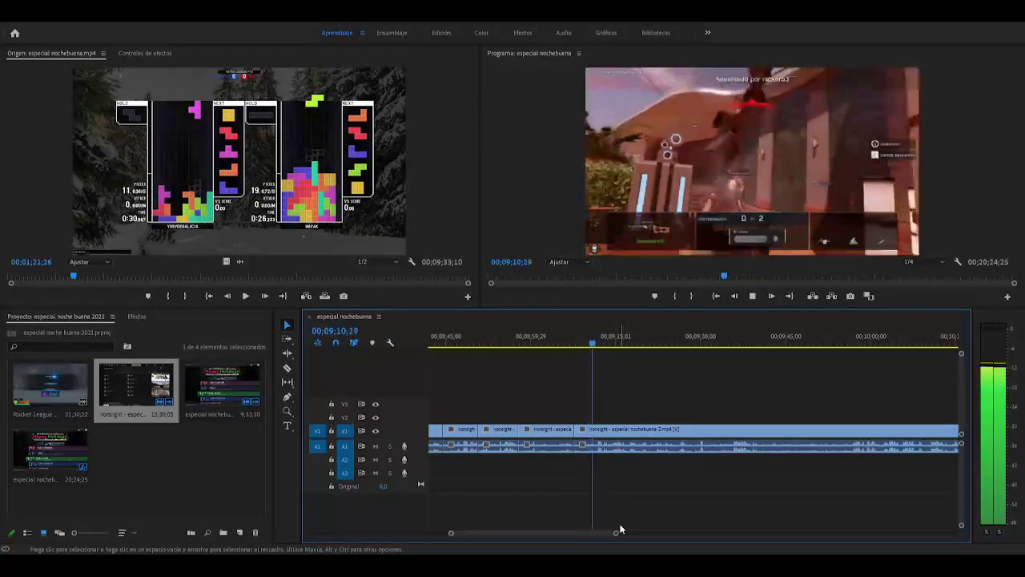
key(space)
key(space)
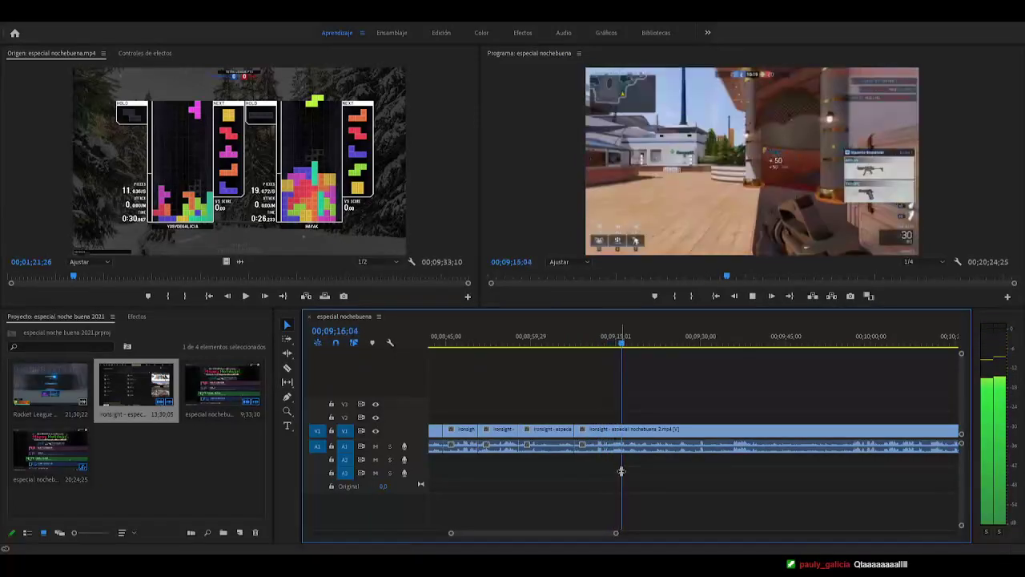
key(space)
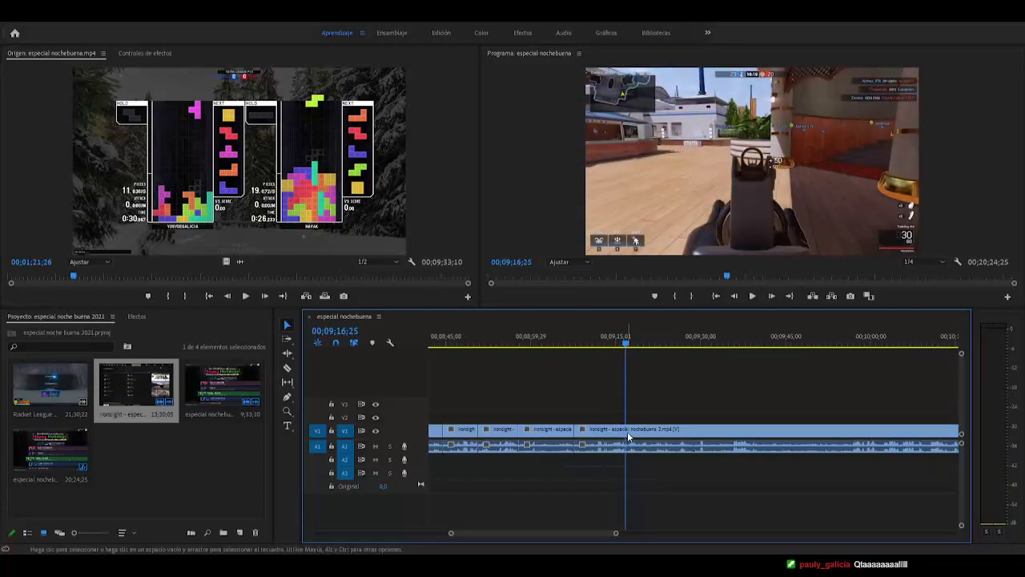
key(c)
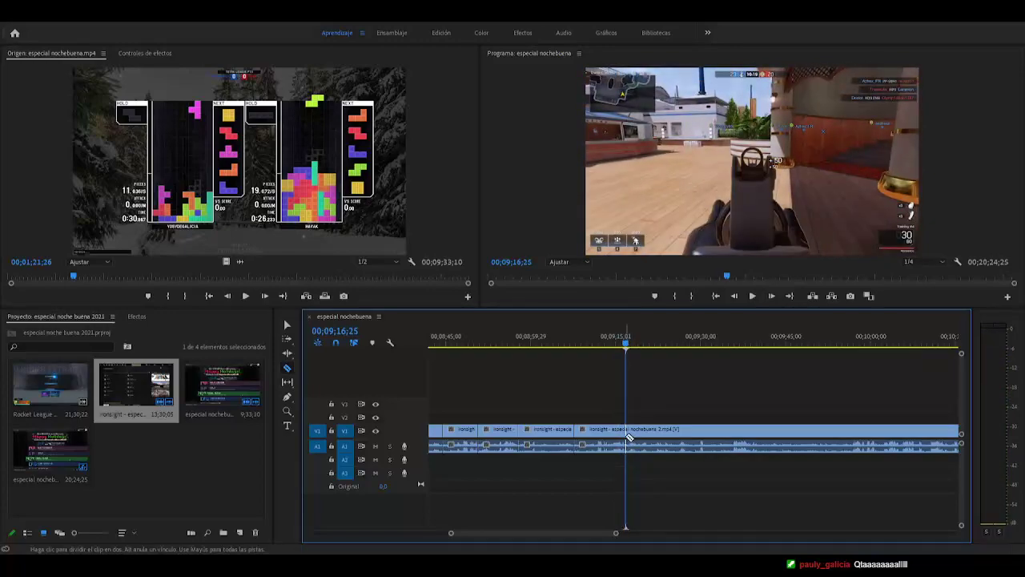
Play and scrub ahead to the next encounter and split the Ironsight clip at 00;09;31;24
key(space)
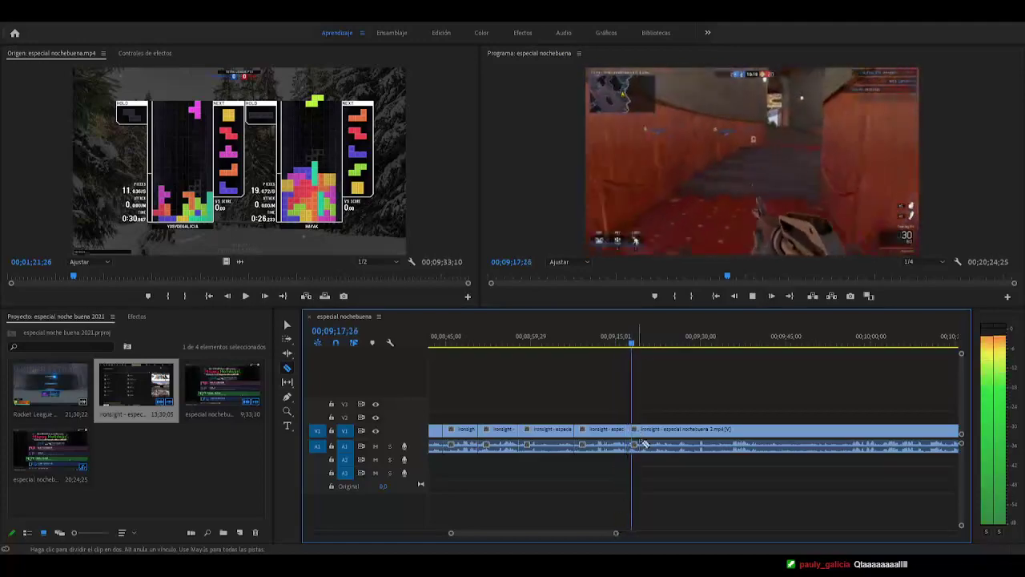
mouse_move(636, 344)
mouse_down()
mouse_move(684, 344)
mouse_move(652, 346)
mouse_up()
key(space)
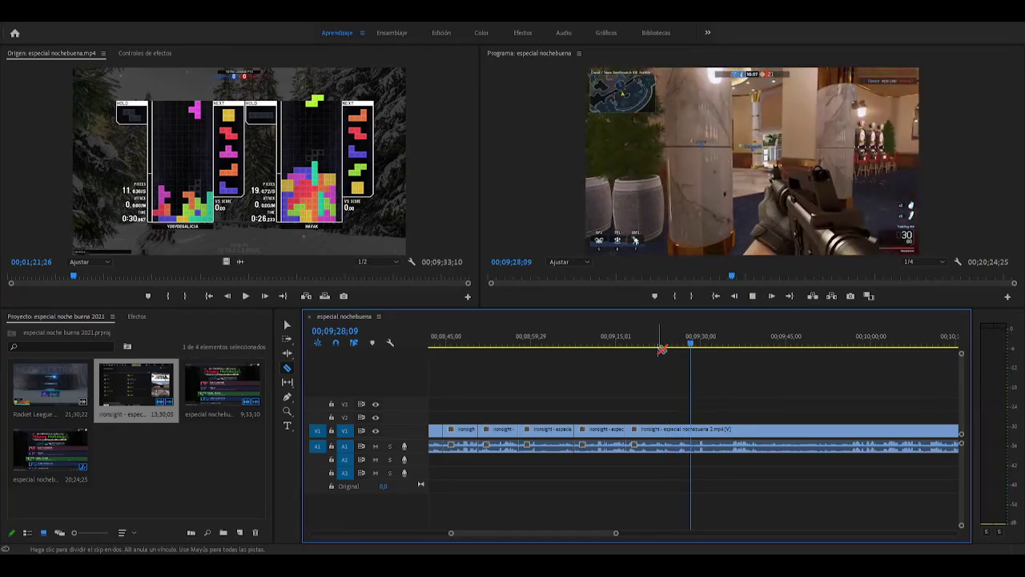
key(space)
drag(694, 346, 713, 353)
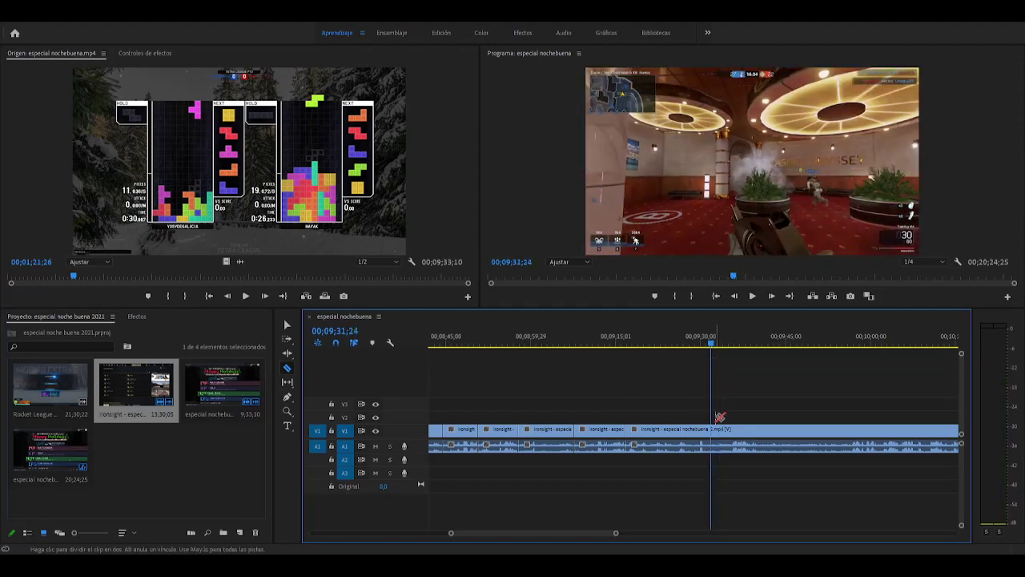
Delete the segment from 00;09;16;25 to 00;09;31;24 and close the gap
key(v)
click(681, 432)
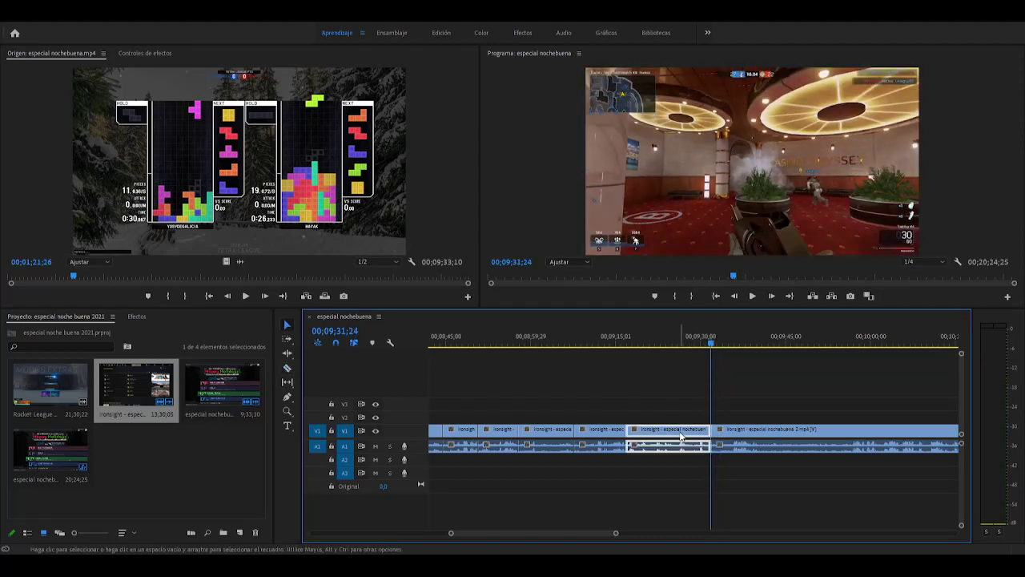
key(Delete)
click(662, 433)
key(Delete)
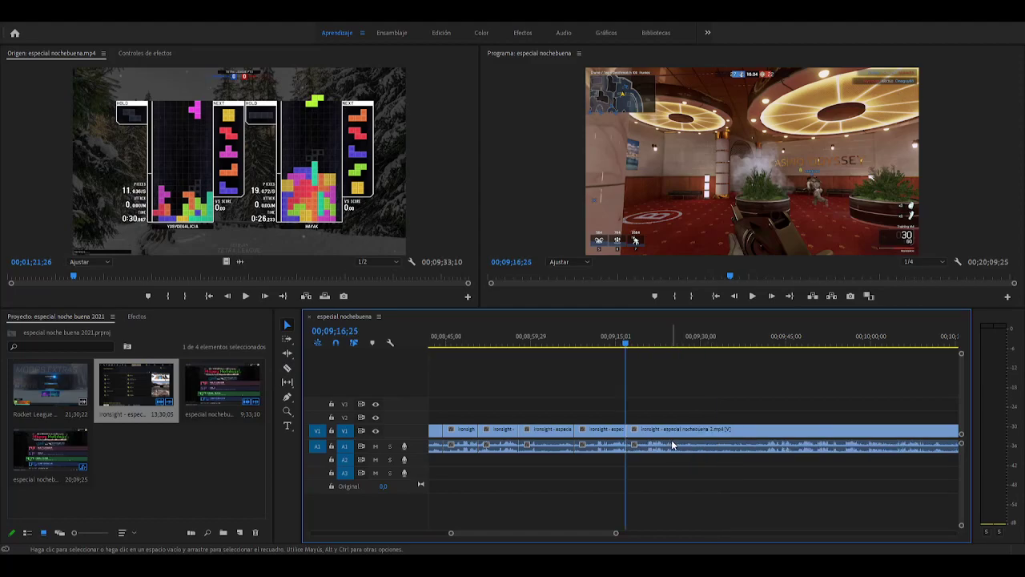
Play across the join at 00;09;16;25, try splitting the Ironsight clip at 00;09;25;06 and undo the split
click(618, 337)
key(space)
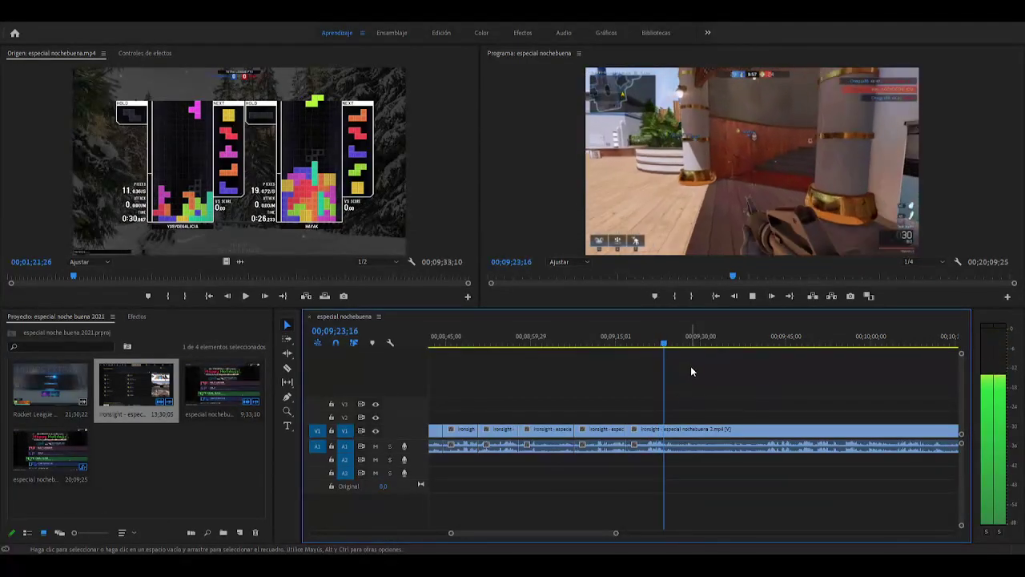
key(space)
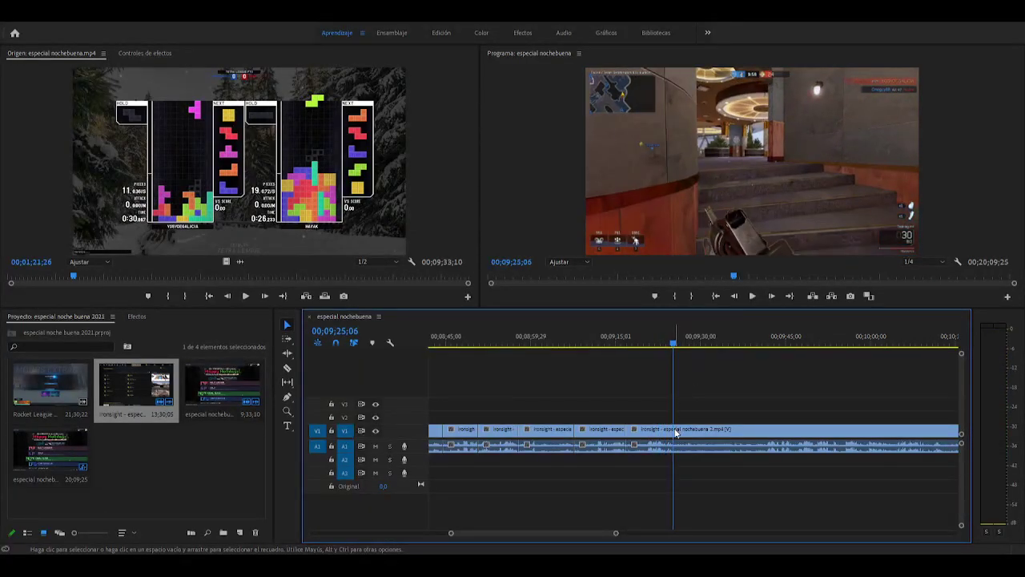
key(c)
key(space)
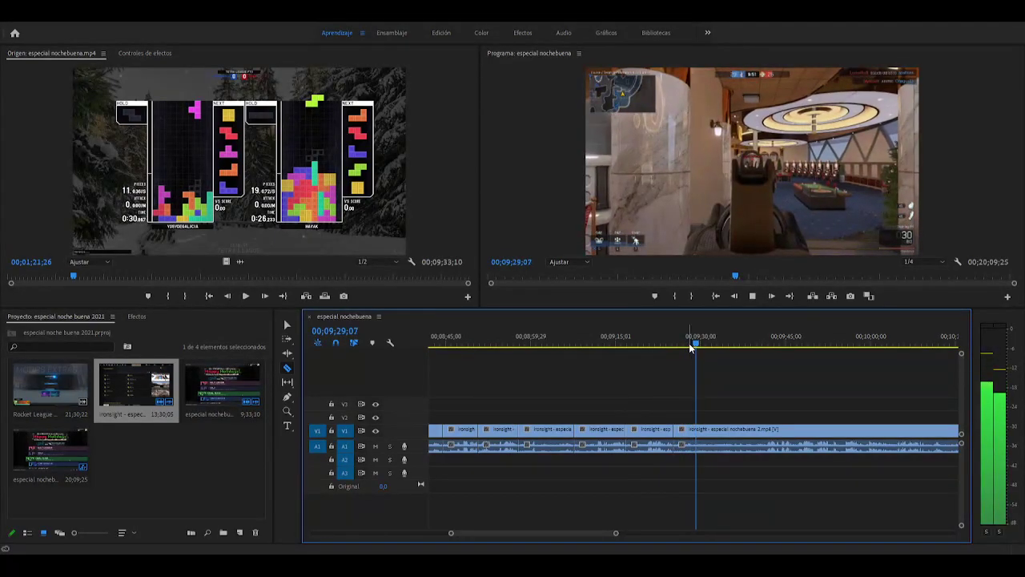
key(ctrl+z)
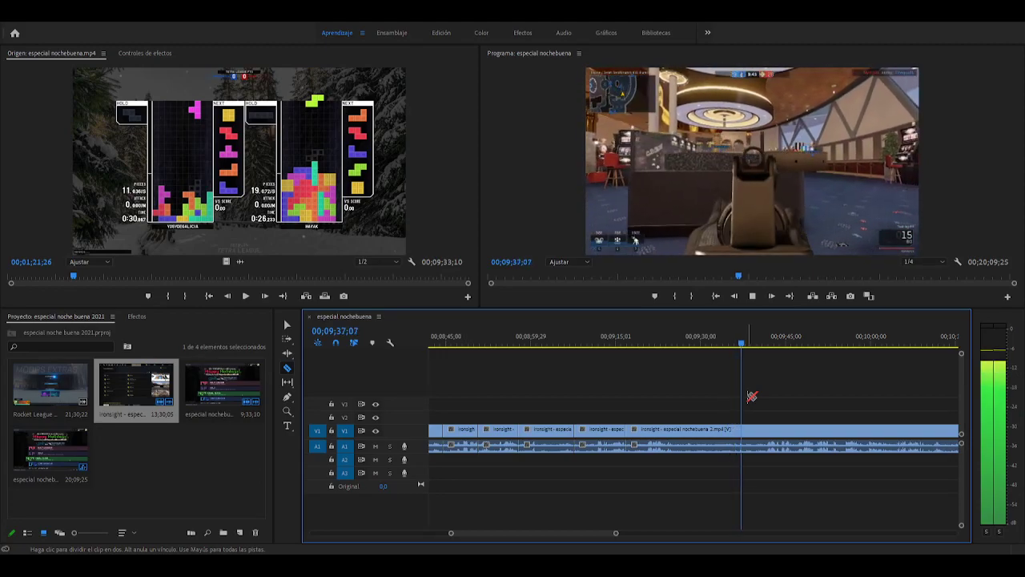
Ripple-trim the last Ironsight clip's start from 00;09;16;25 to about 00;09;37, and switch back to the Razor tool
key(space)
key(a)
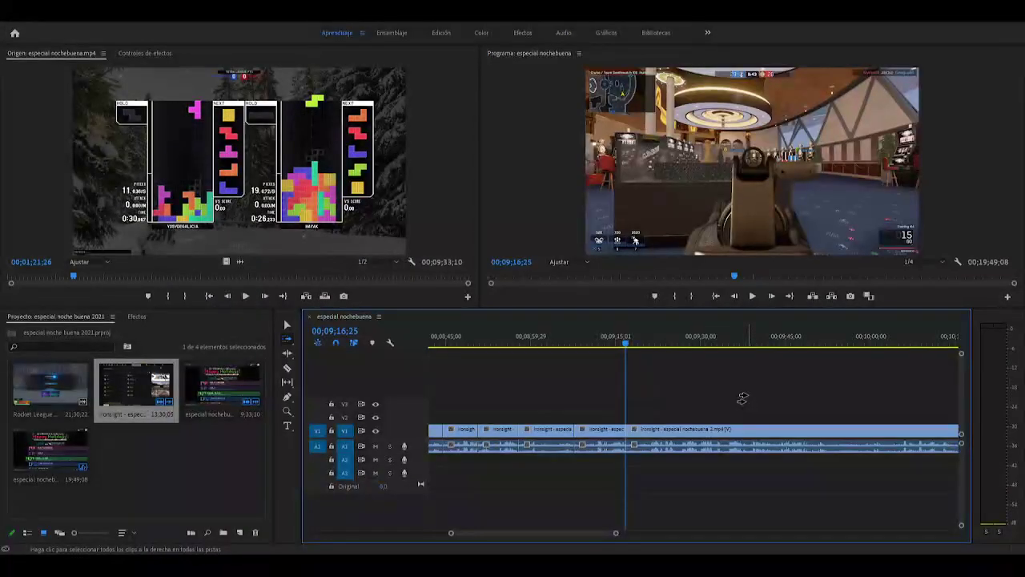
click(286, 338)
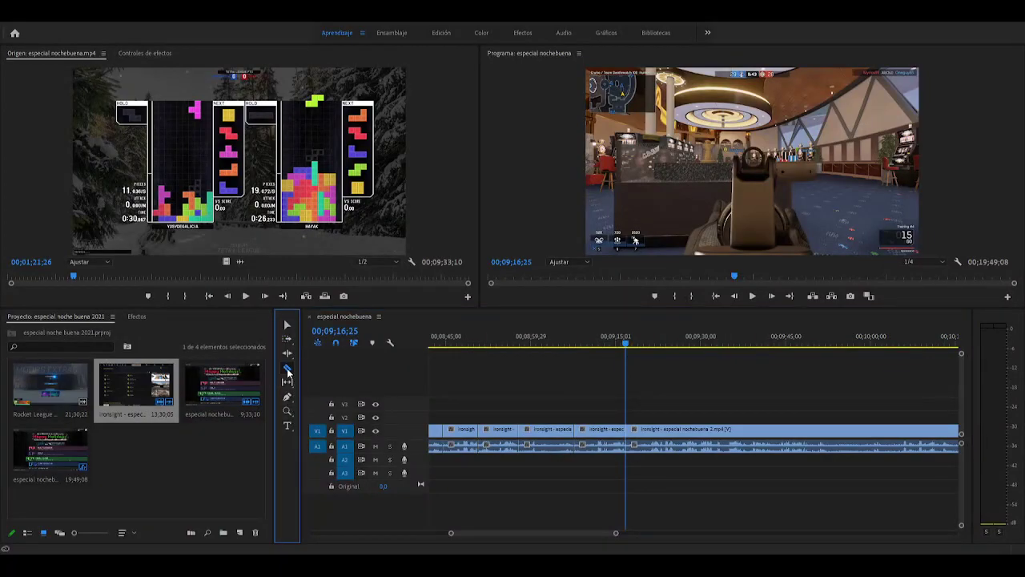
Play across the new join at 00;09;16;25 and split the Ironsight clip at 00;09;26;00
drag(624, 342, 616, 346)
key(space)
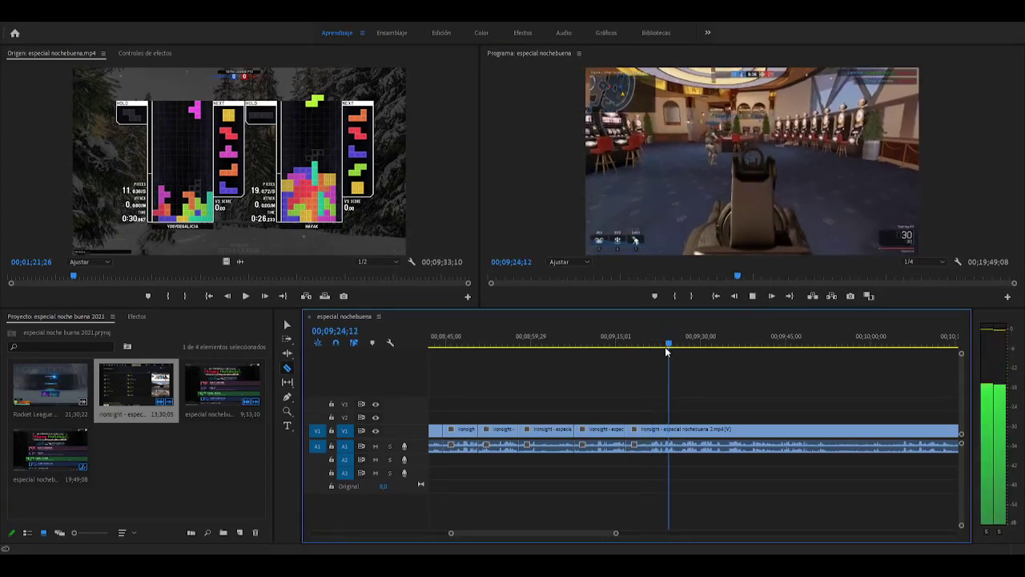
key(space)
click(680, 433)
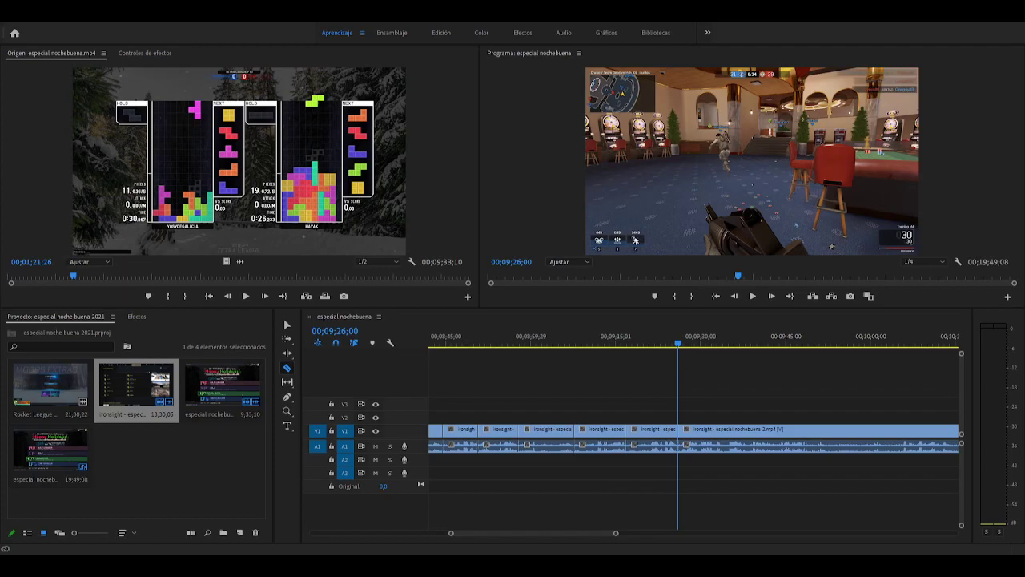
click(666, 359)
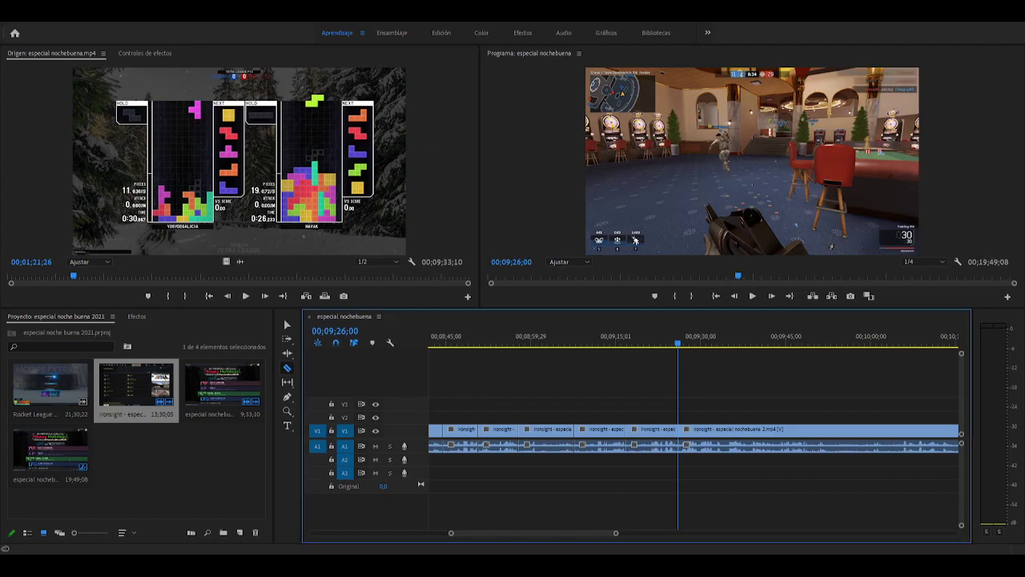
Replay the gameplay around 00;09;26;00 up to about 00;09;33 and undo the Ironsight split at 00;09;26;00
click(680, 346)
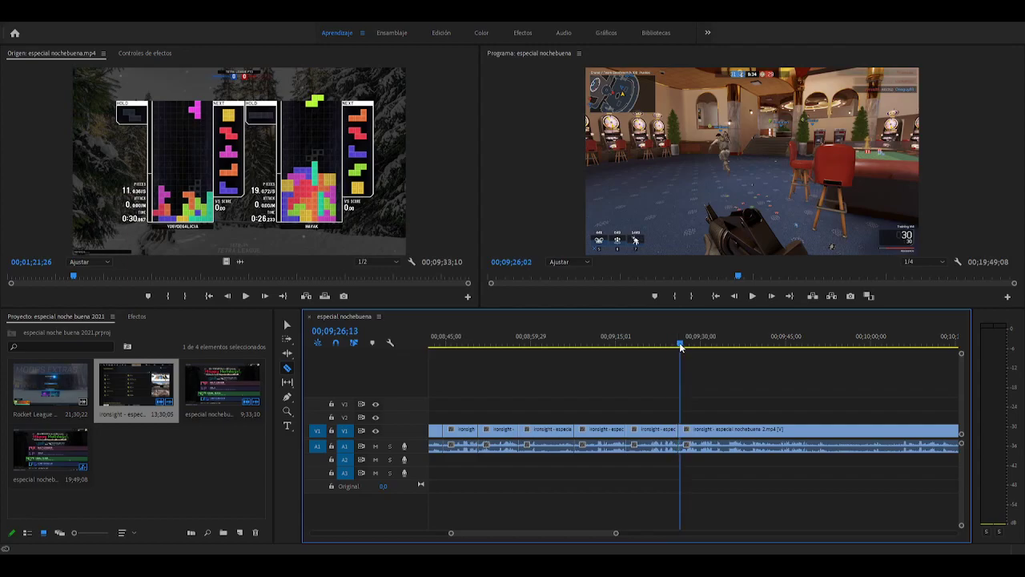
key(space)
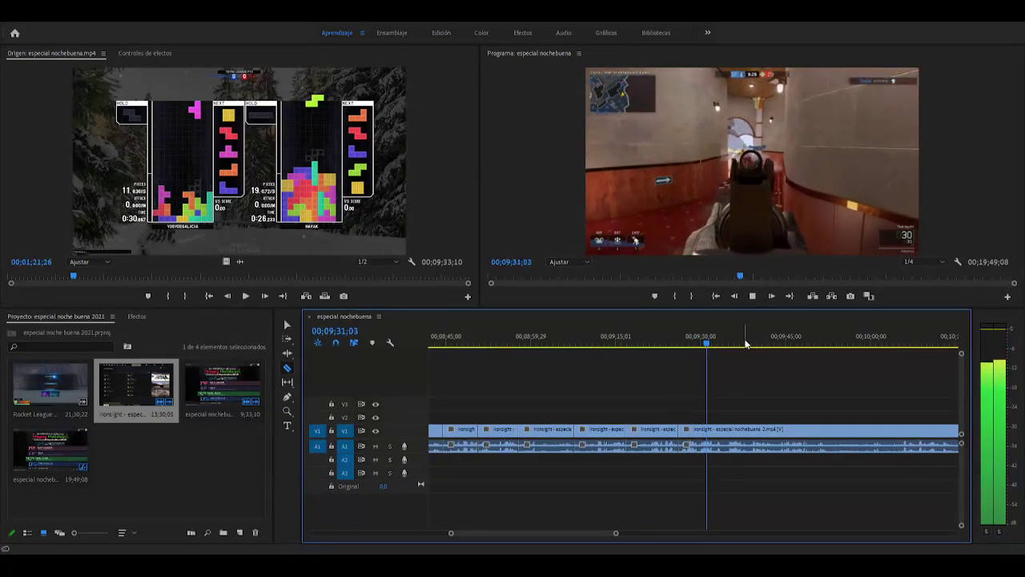
key(space)
drag(717, 346, 671, 346)
key(space)
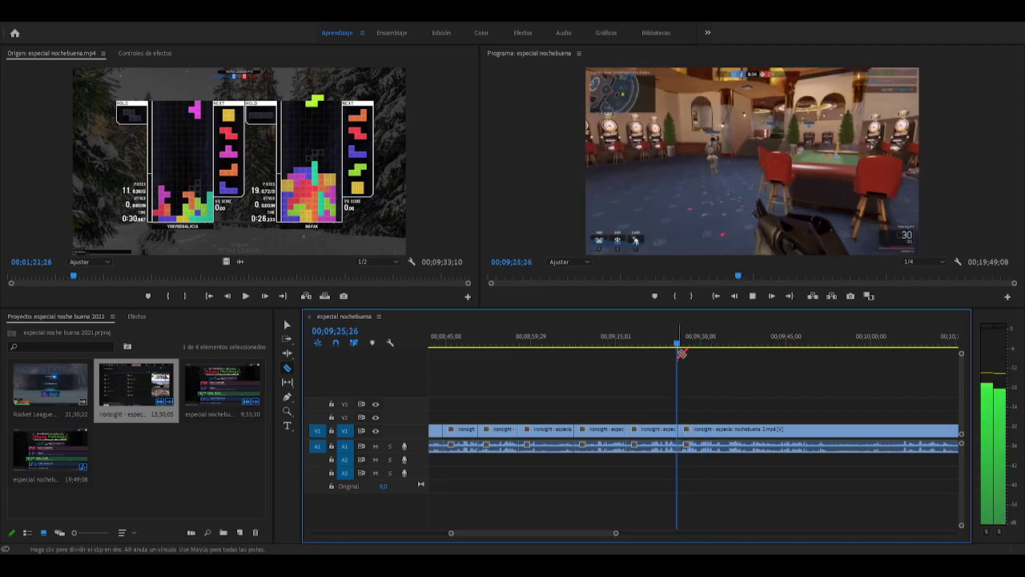
key(ctrl+z)
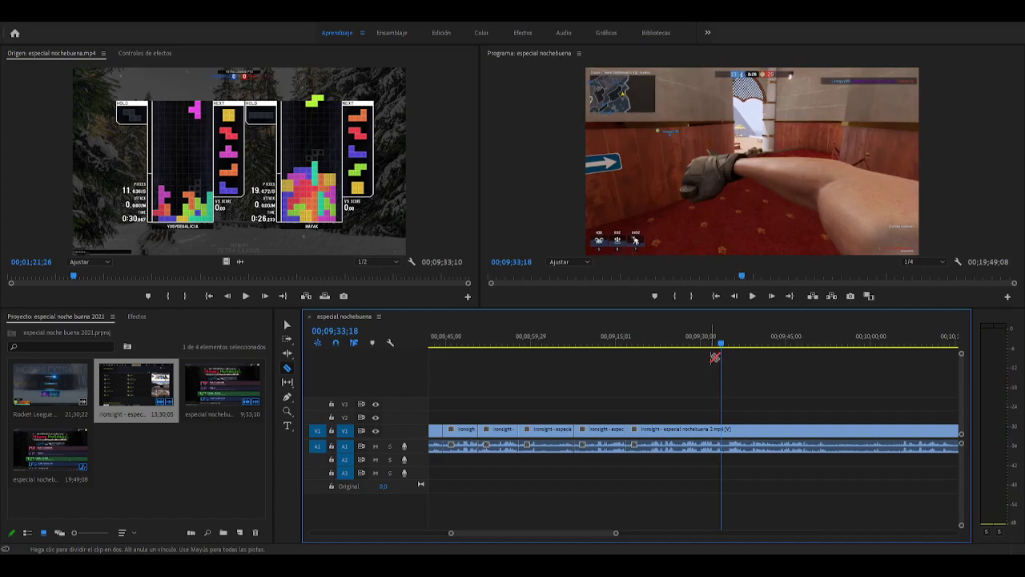
Clear the in and out points marked around the last Ironsight clip and split it at 00;09;34;09
key(space)
key(x)
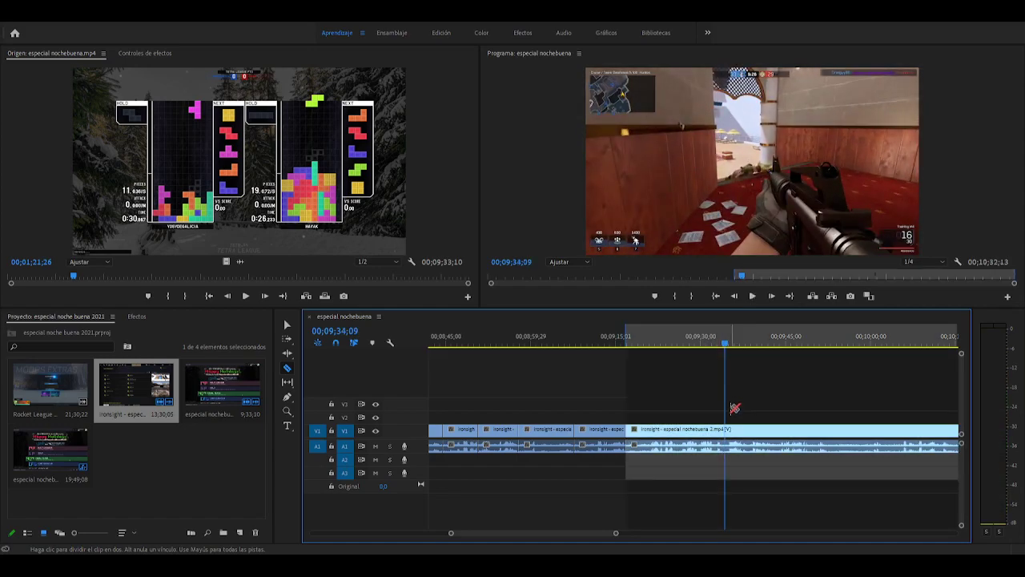
key(ctrl+shift+x)
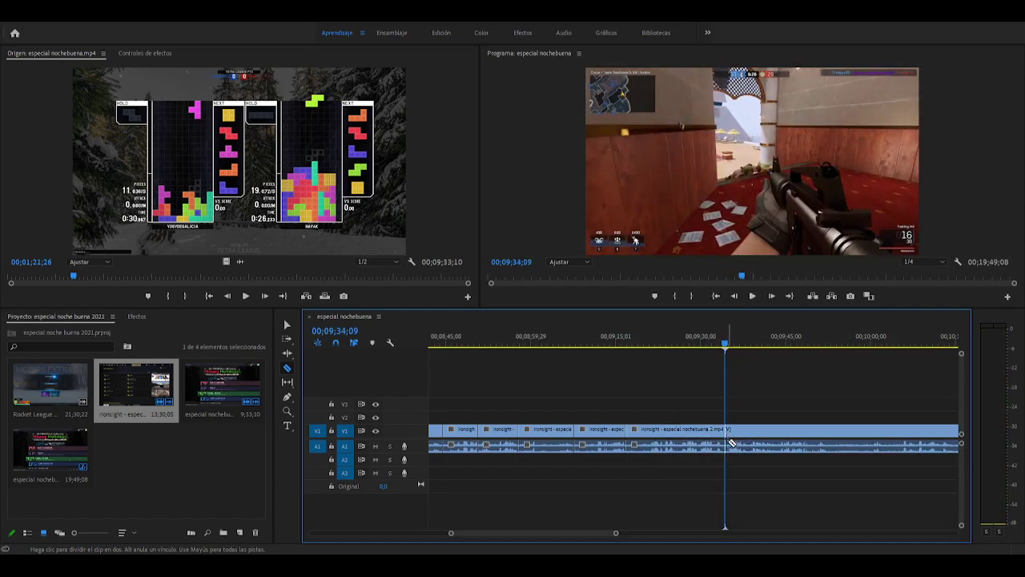
Play on past the 00;09;34;09 cut to about 00;09;42 and split the Ironsight clip at 00;09;41;02
key(space)
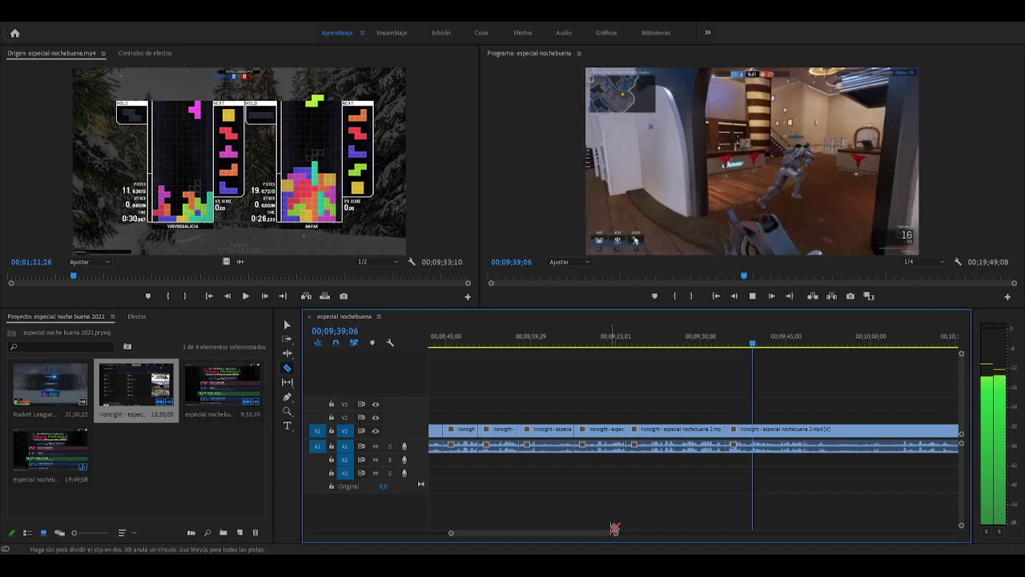
scroll(610, 533, down, 2)
scroll(610, 532, down, 5)
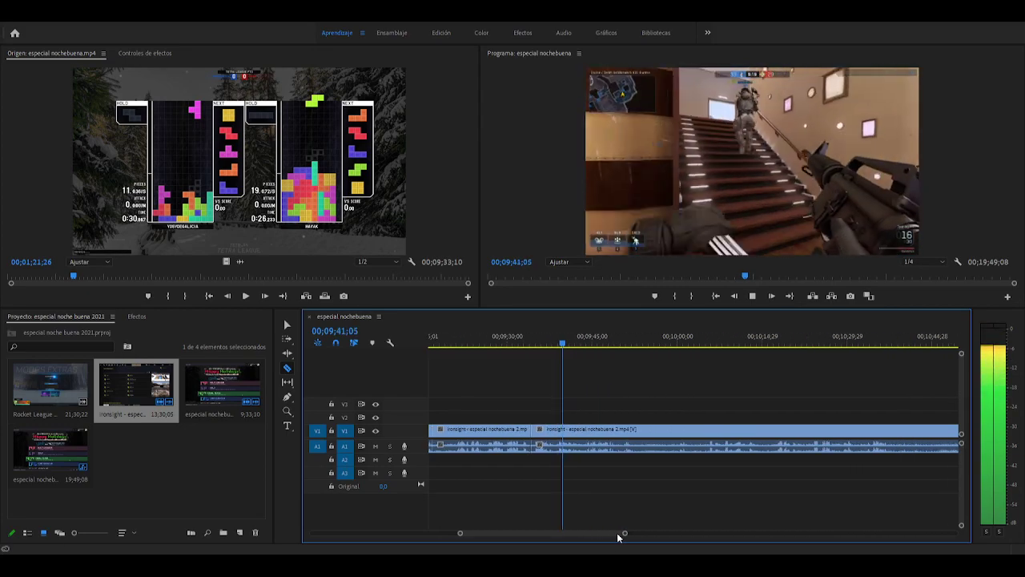
key(space)
key(space)
key(space)
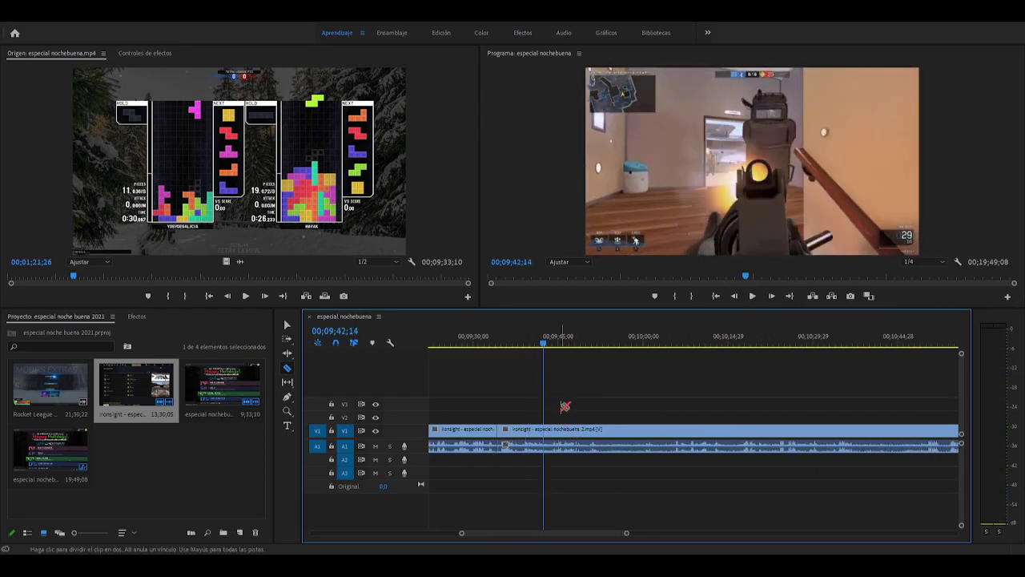
drag(544, 346, 536, 346)
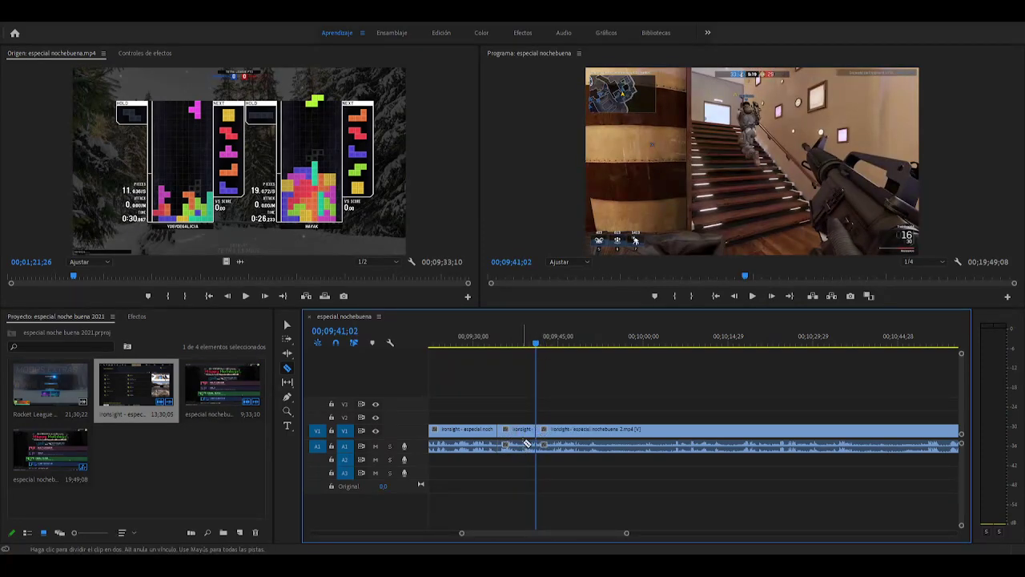
Delete the Ironsight segment from 00;09;34;09 to 00;09;41;02 and close the gap
key(v)
click(519, 434)
key(Delete)
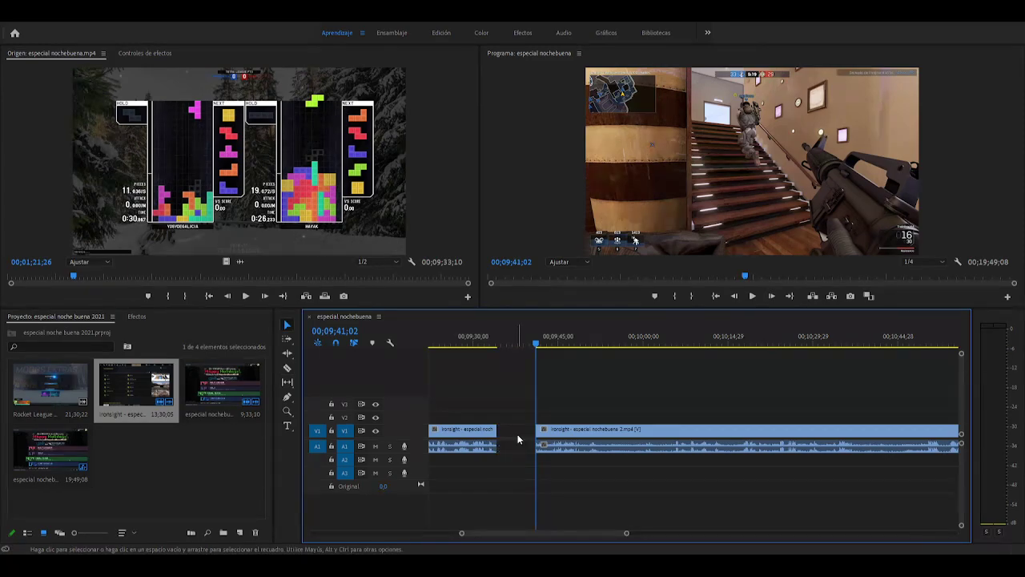
click(519, 433)
key(Delete)
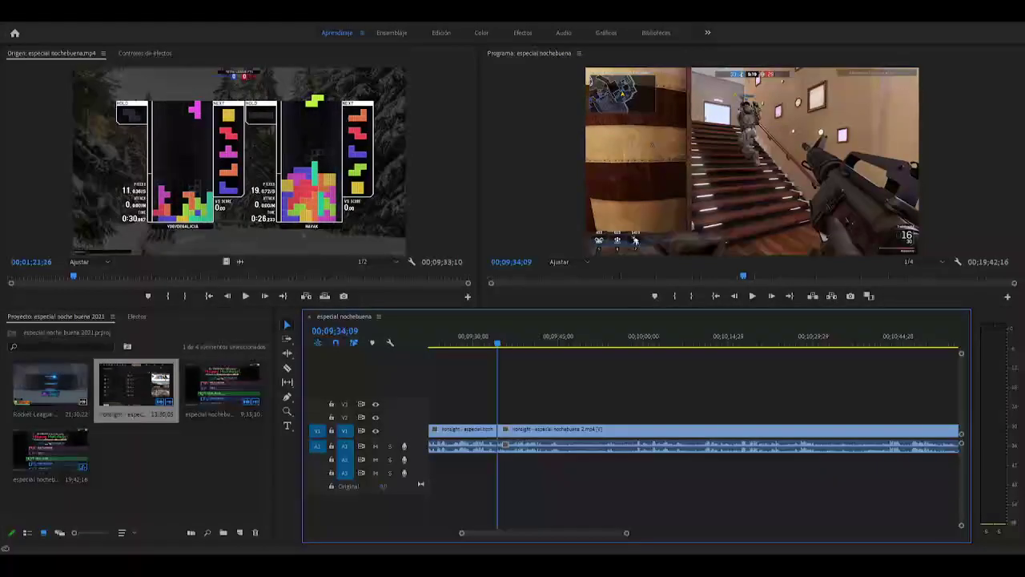
Play on from the join at 00;09;34;09 and split the Ironsight clip at 00;09;42;12
key(space)
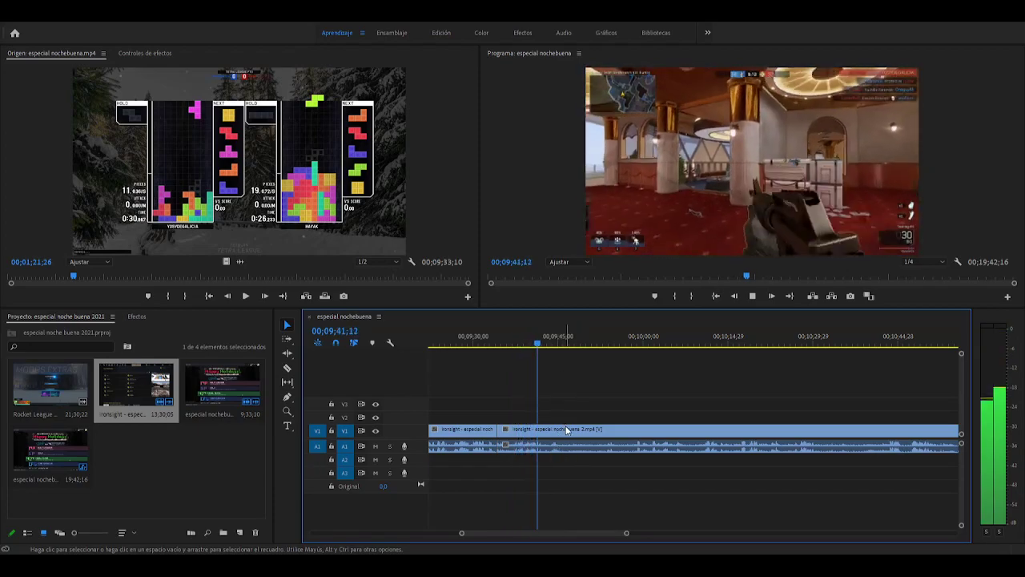
key(space)
key(c)
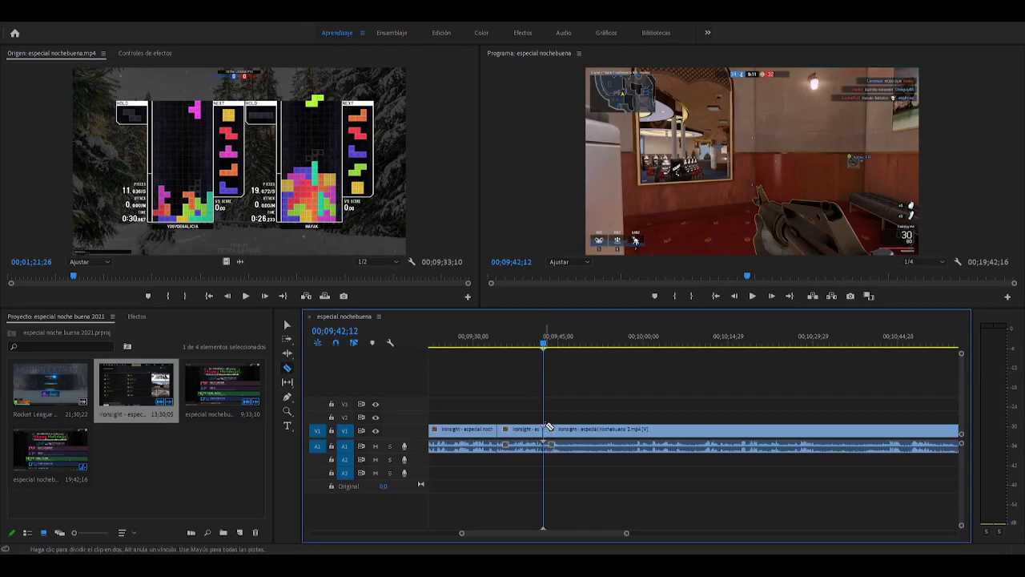
Split the Ironsight clip at 00;09;46;11 and ripple-delete the segment from 00;09;42;12 to that cut
scroll(514, 475, down, 2)
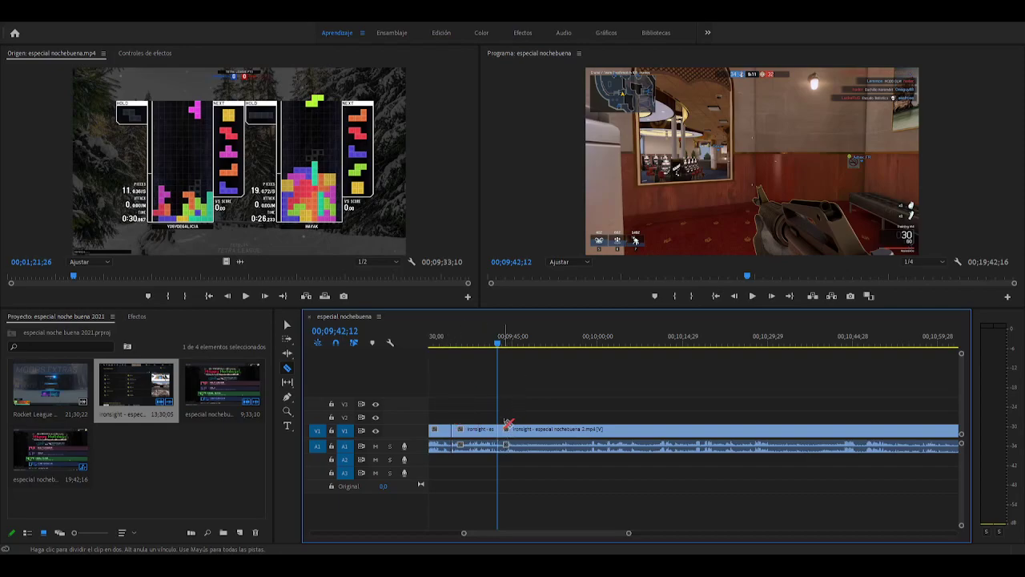
key(v)
drag(500, 343, 521, 346)
key(c)
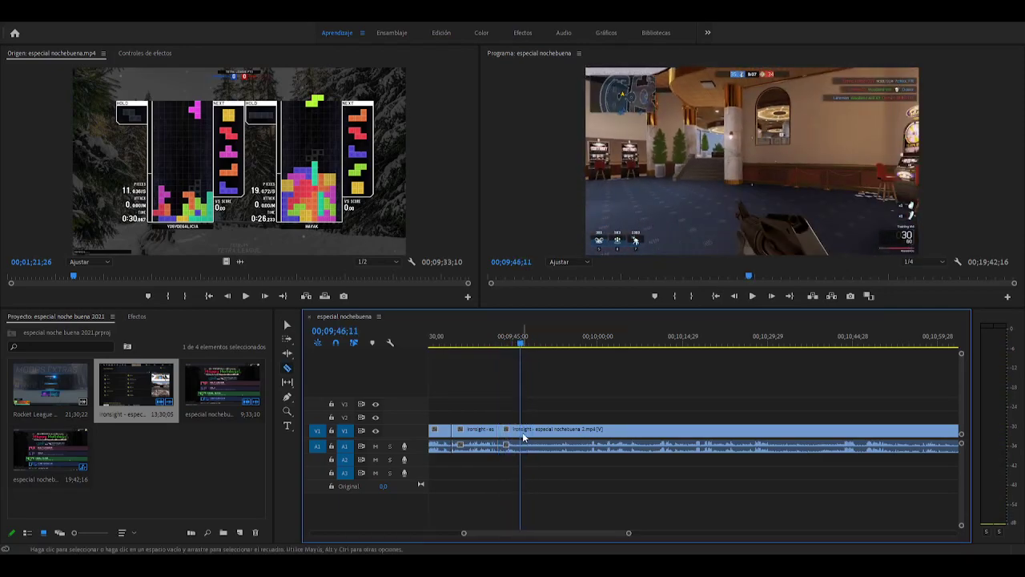
key(v)
click(509, 434)
key(shift+Delete)
Play on from the join at 00;09;42;12, try splitting the Ironsight clip at 00;10;00;19 and undo the split
key(Up)
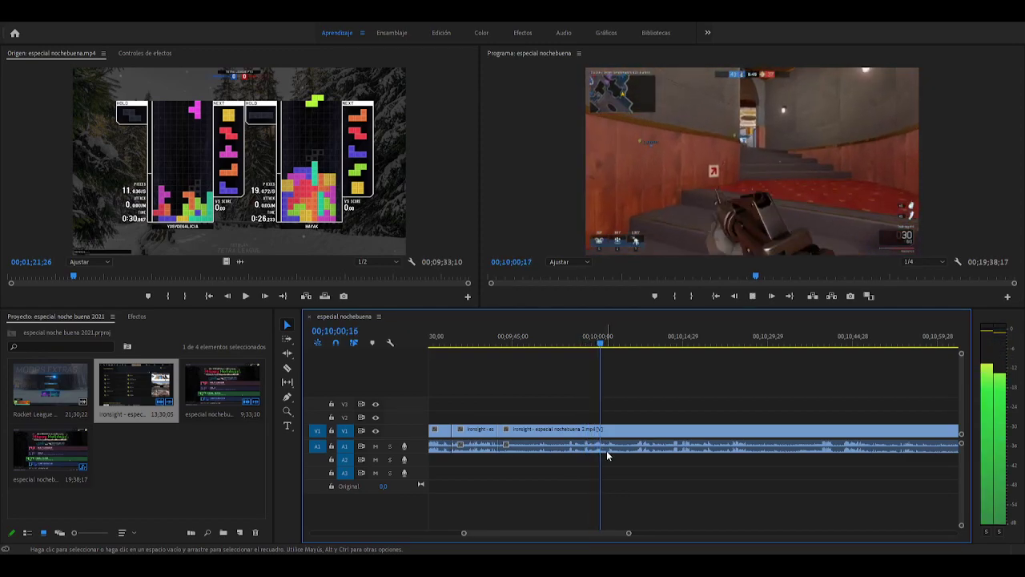
key(space)
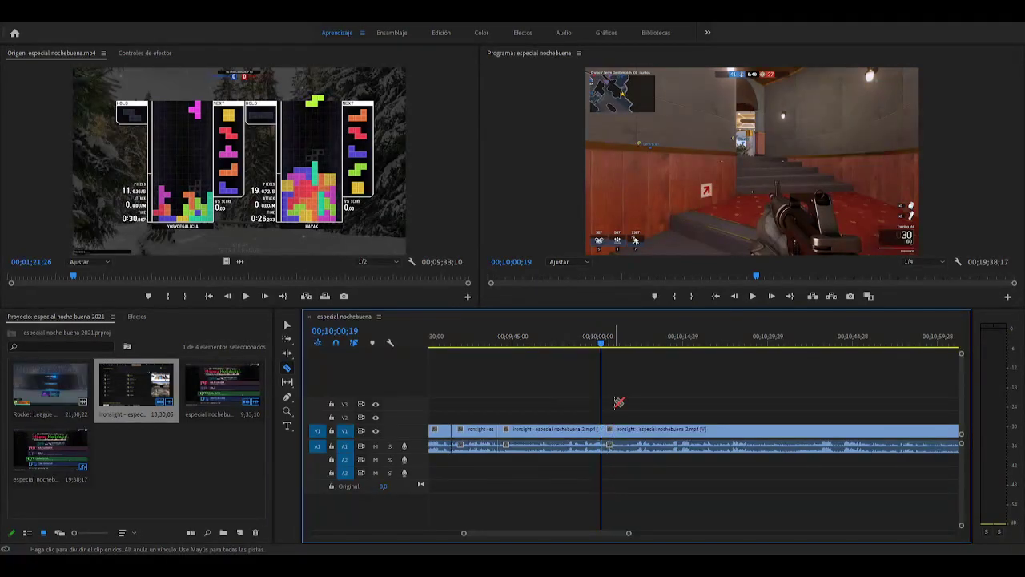
key(space)
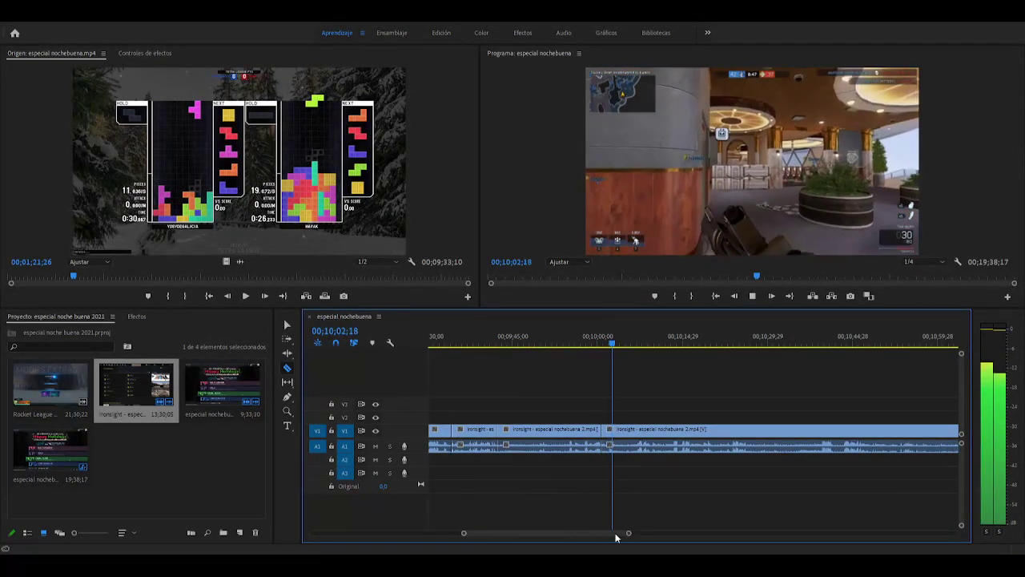
scroll(616, 537, down, 1)
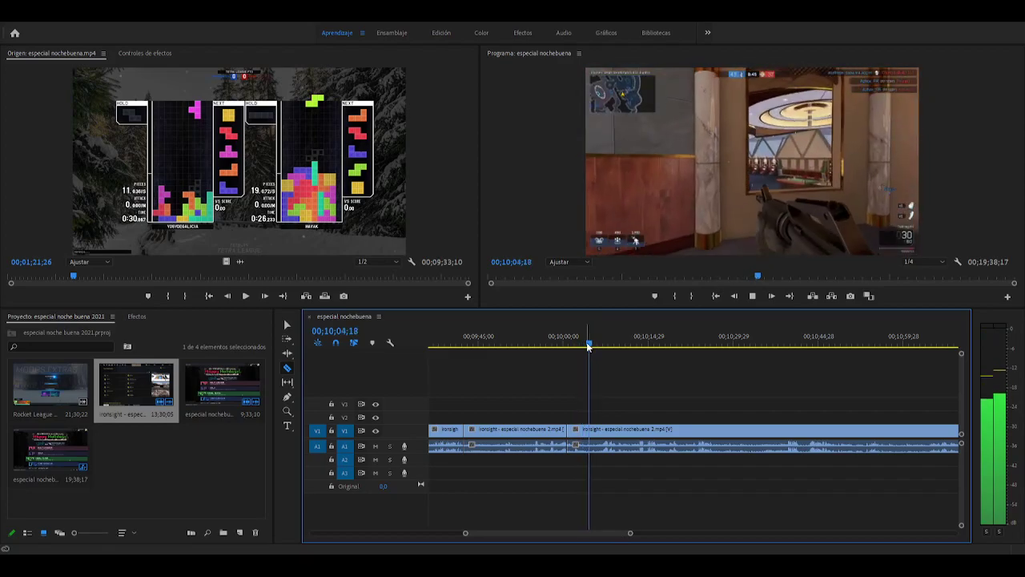
click(594, 346)
drag(593, 346, 586, 346)
key(space)
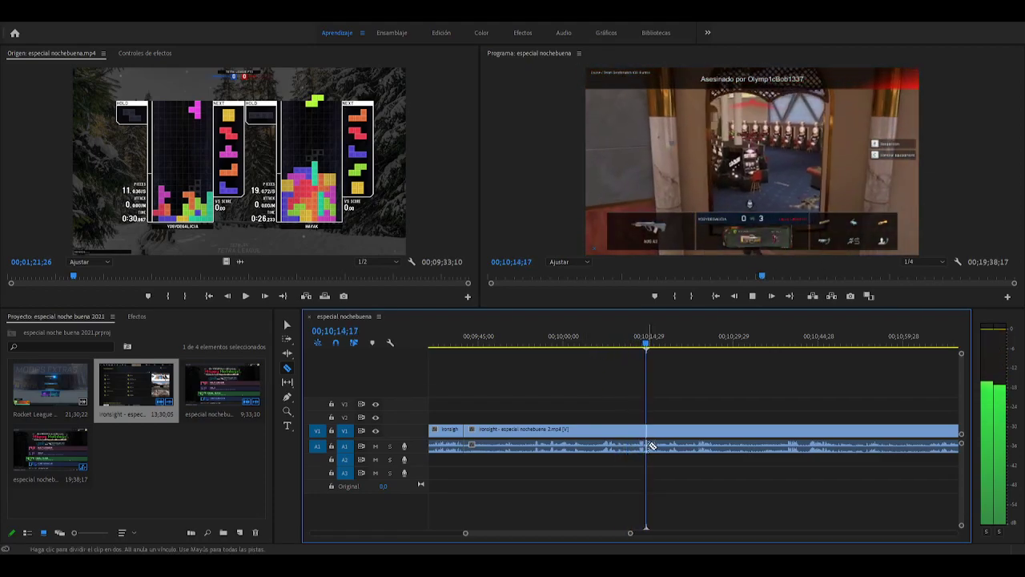
Try splitting the Ironsight clip at 00;10;16;18, scrub through the following footage and undo the split
key(space)
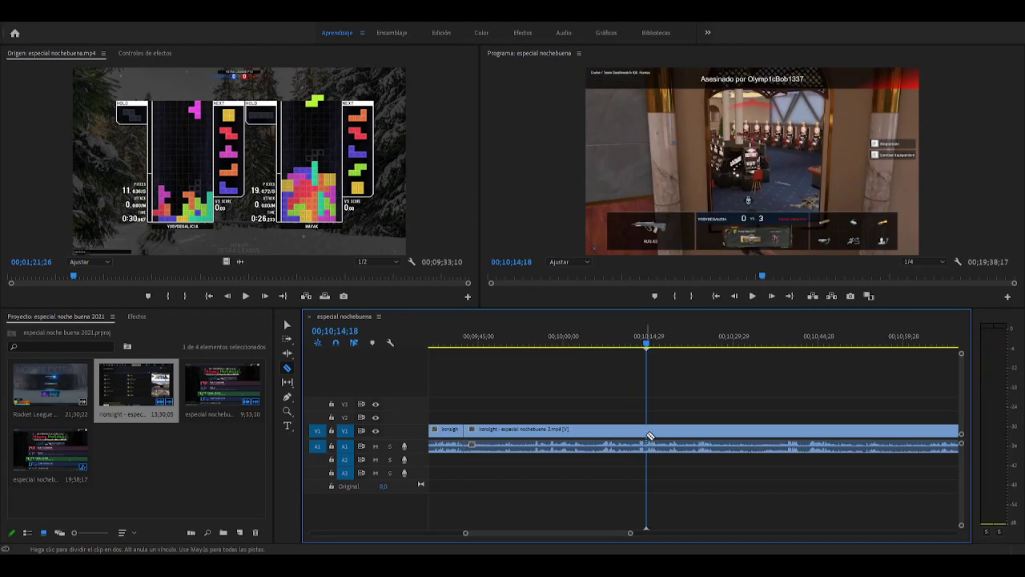
key(space)
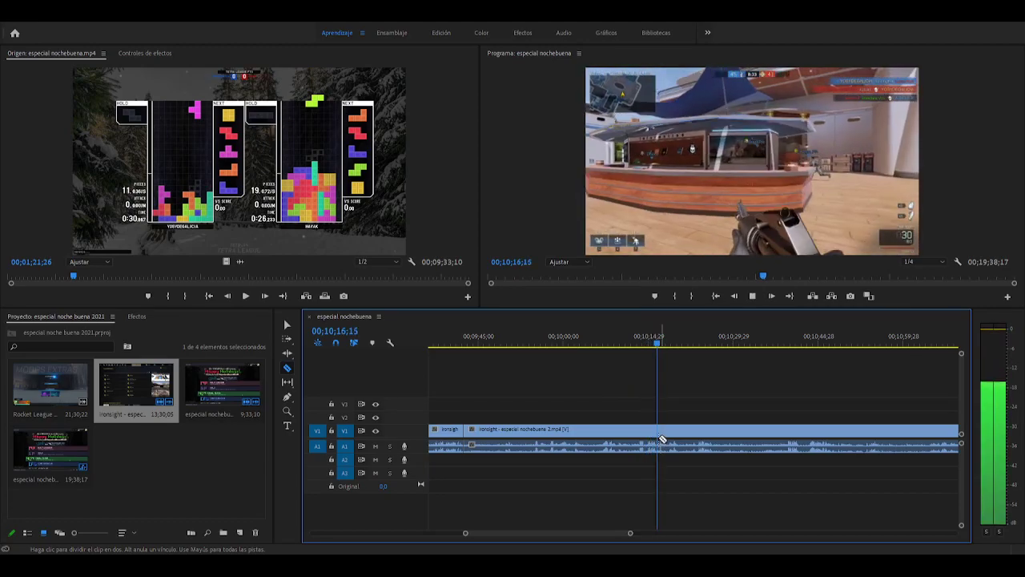
key(space)
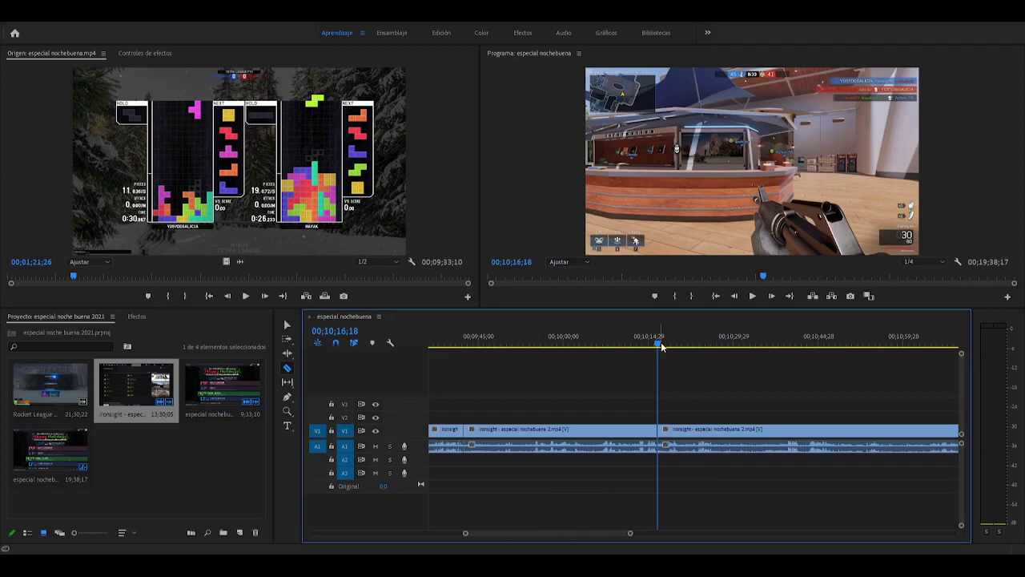
drag(658, 346, 683, 350)
key(ctrl+z)
Play the following gameplay and split the Ironsight clip at 00;10;26;29 and 00;10;36;04
key(space)
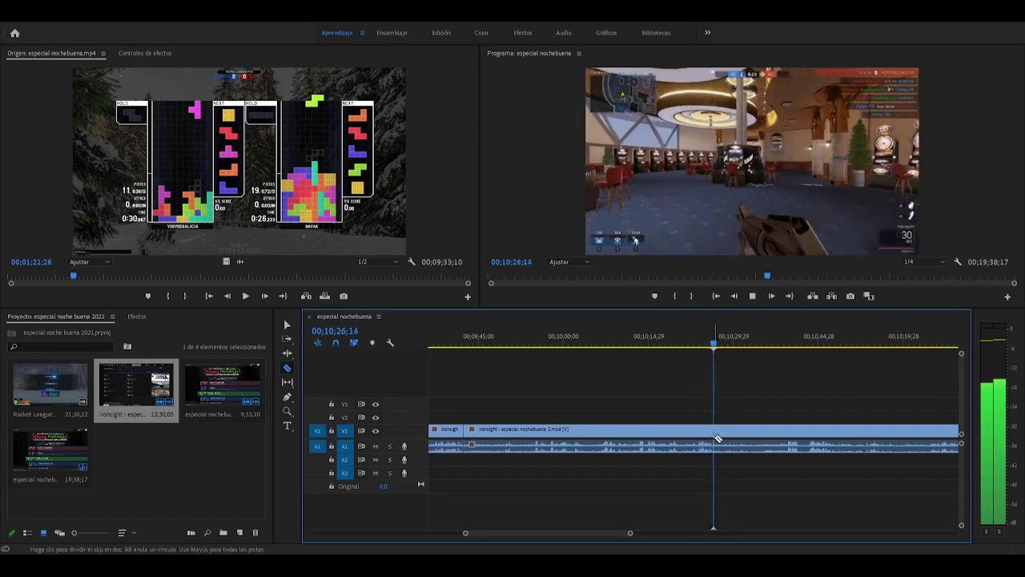
key(space)
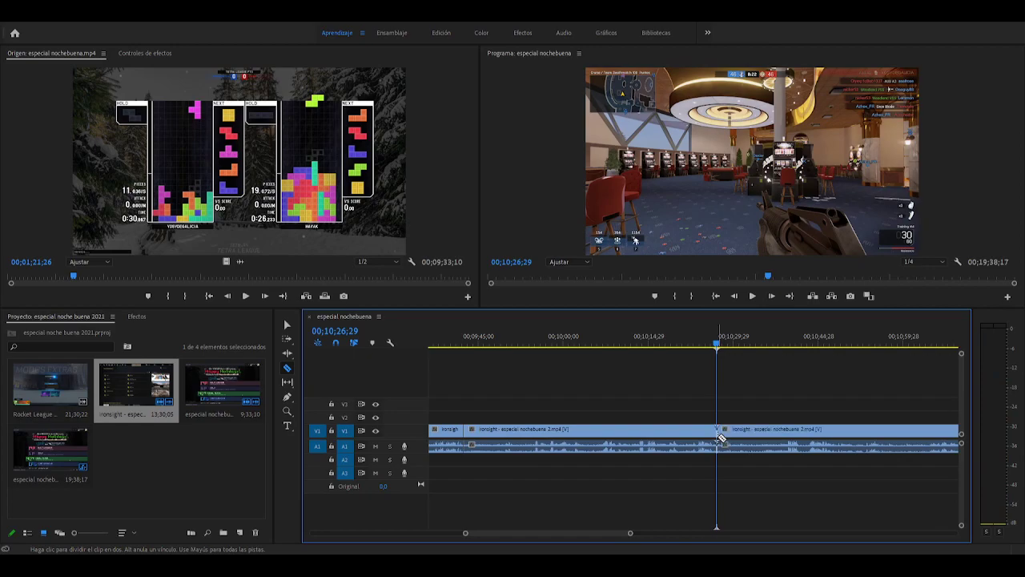
key(space)
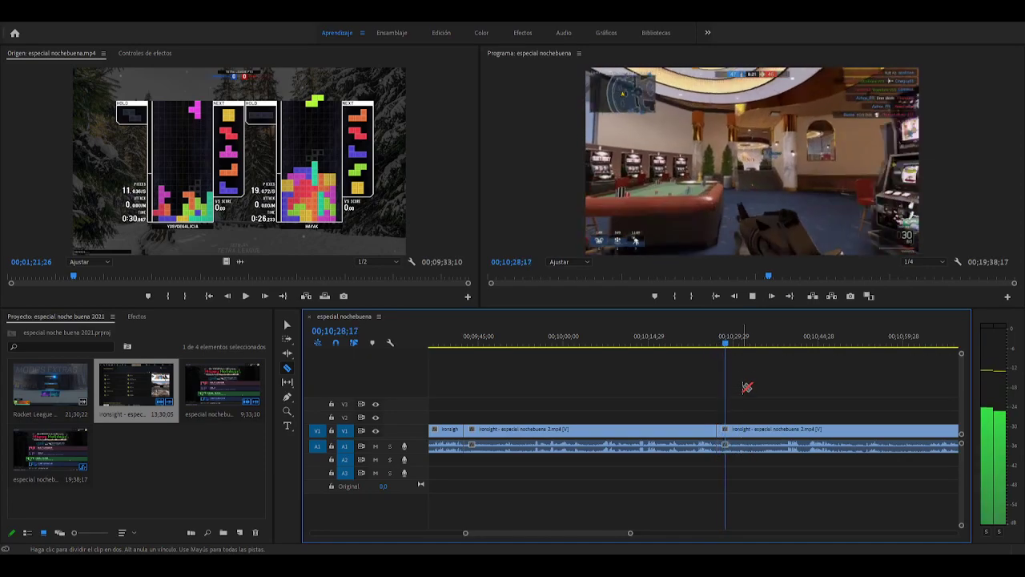
click(739, 344)
drag(739, 346, 769, 350)
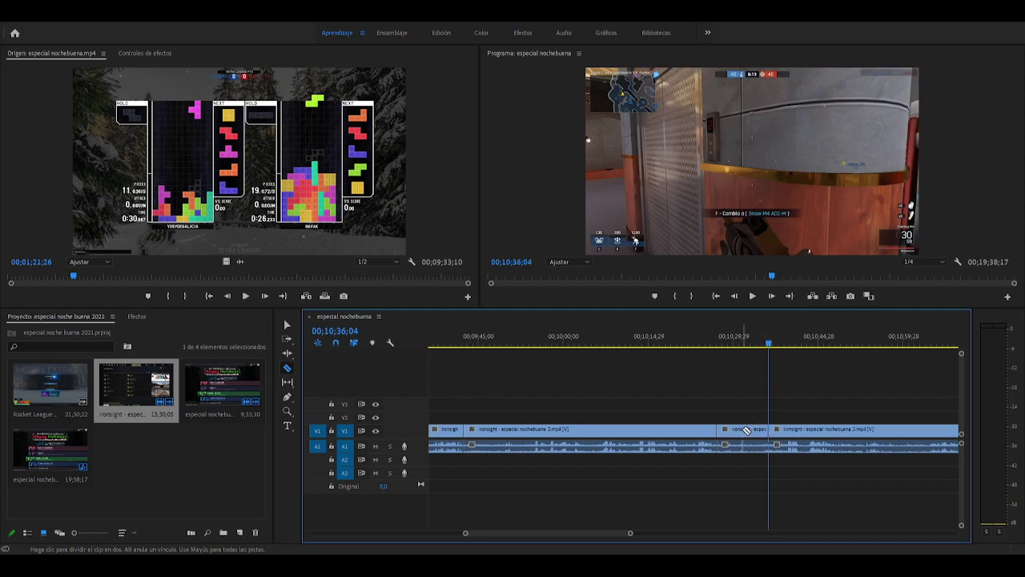
Delete the Ironsight segment from 00;10;26;29 to 00;10;36;04 and close the gap
click(745, 434)
click(743, 431)
key(Delete)
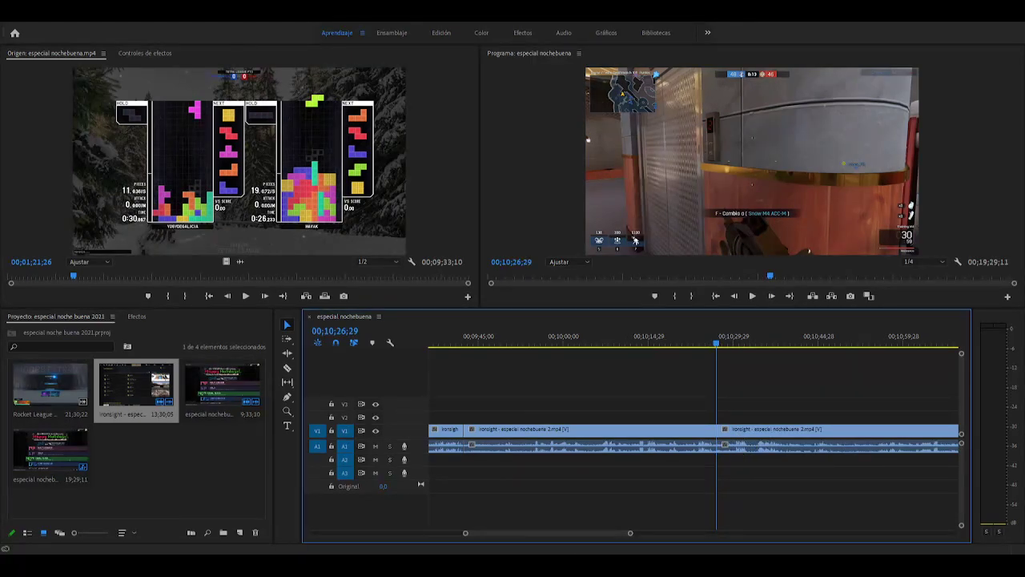
Play on from the join at 00;10;26;29 and split the Ironsight clip at 00;10;32;25
key(space)
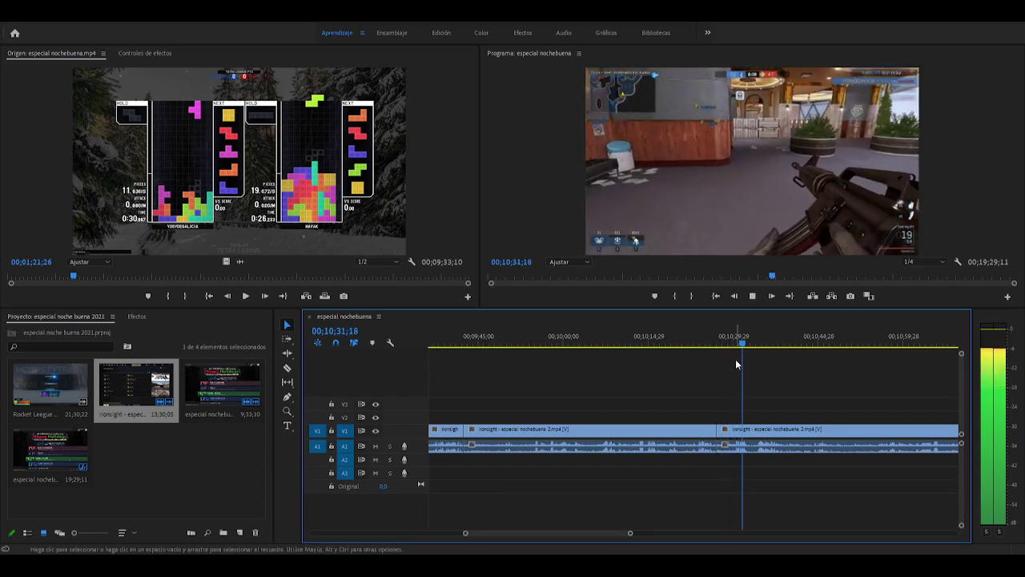
key(space)
key(c)
key(space)
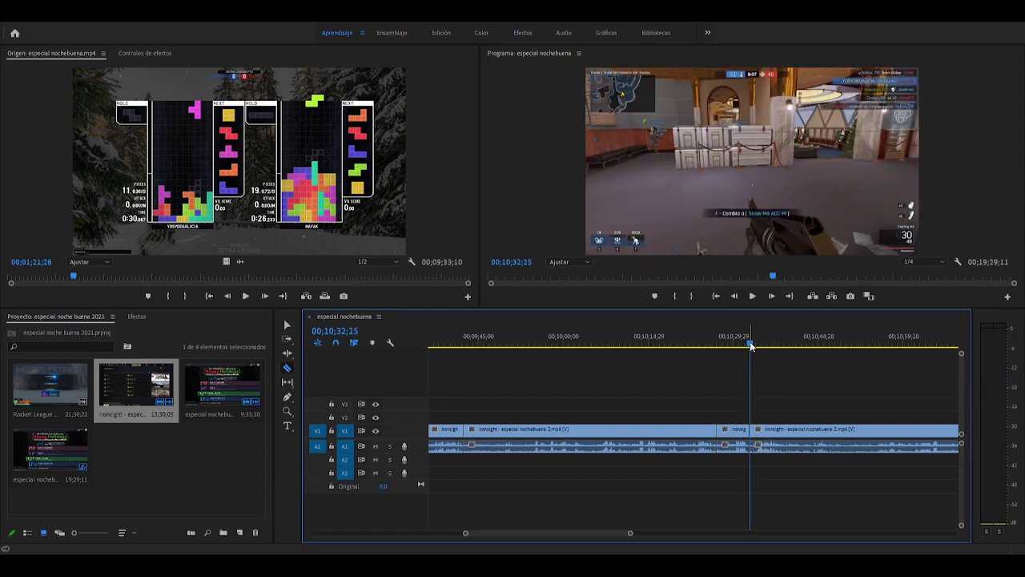
Scrub ahead through the last Ironsight clip and split it at 00;10;59;21
drag(761, 346, 897, 353)
drag(617, 533, 628, 532)
mouse_move(670, 347)
mouse_down()
mouse_move(698, 347)
mouse_move(675, 346)
mouse_up()
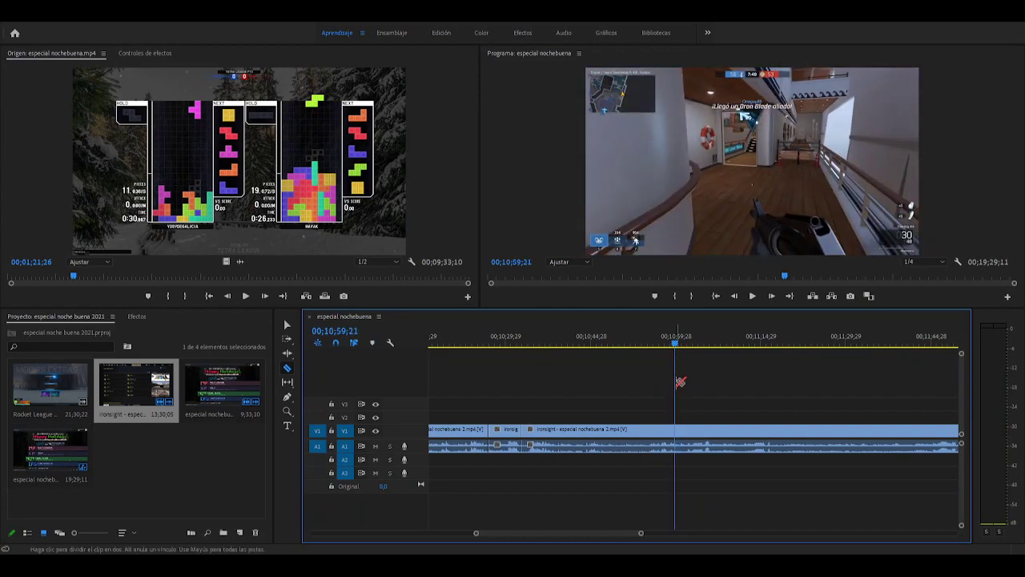
Delete the Ironsight segment from 00;10;32;25 to 00;10;59;21 and close the gap
key(v)
click(628, 435)
key(Delete)
click(620, 436)
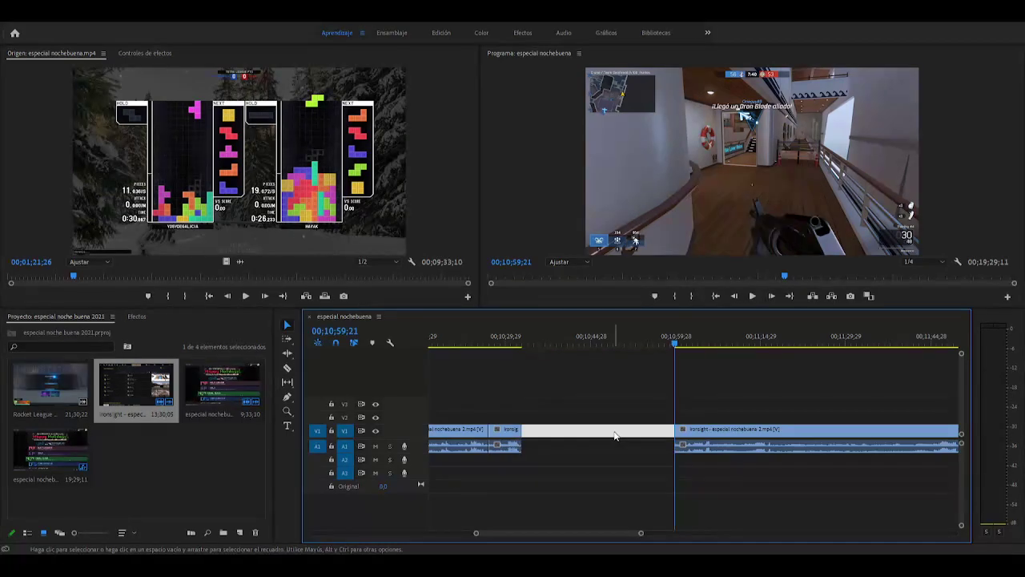
key(Delete)
Play on from the join at 00;10;32;25, try a split of the Ironsight clip near 00;10;50;03 and undo it
click(519, 346)
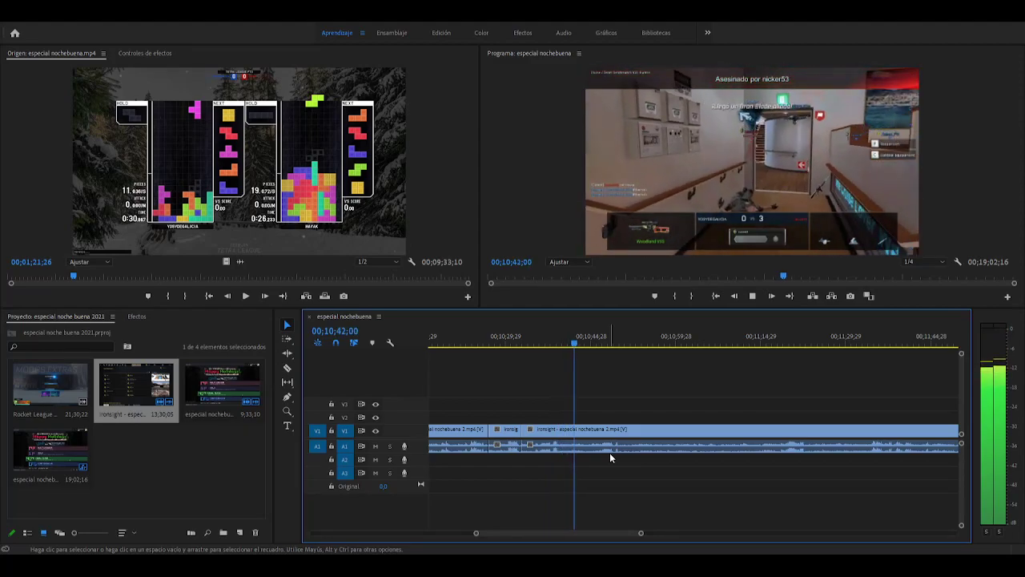
key(space)
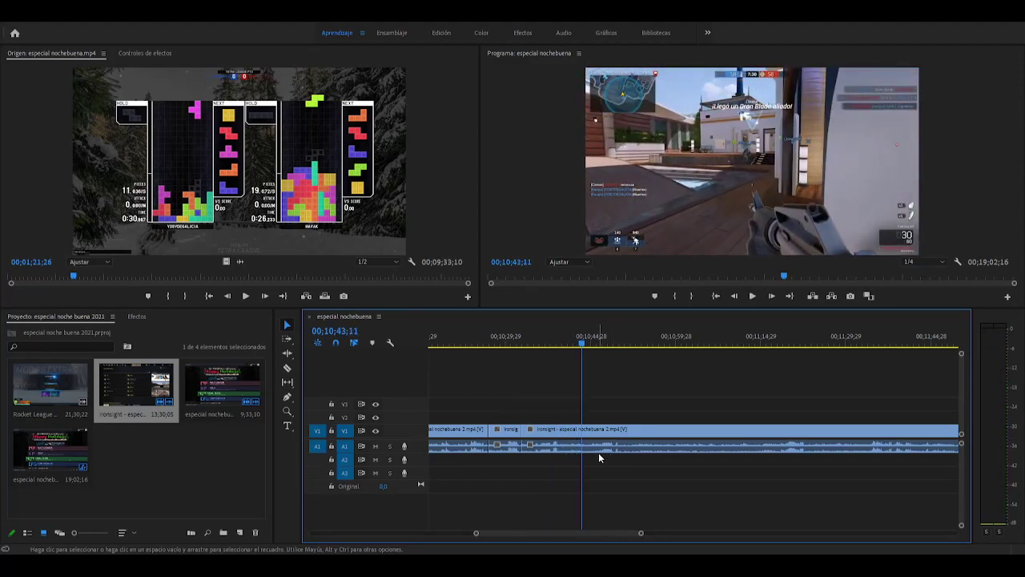
key(c)
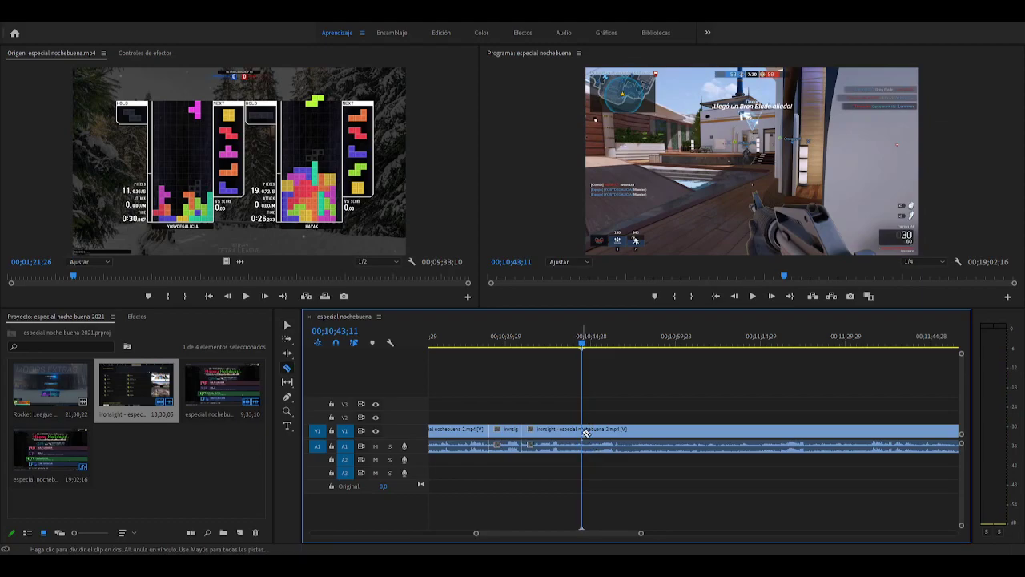
click(584, 344)
drag(589, 346, 605, 347)
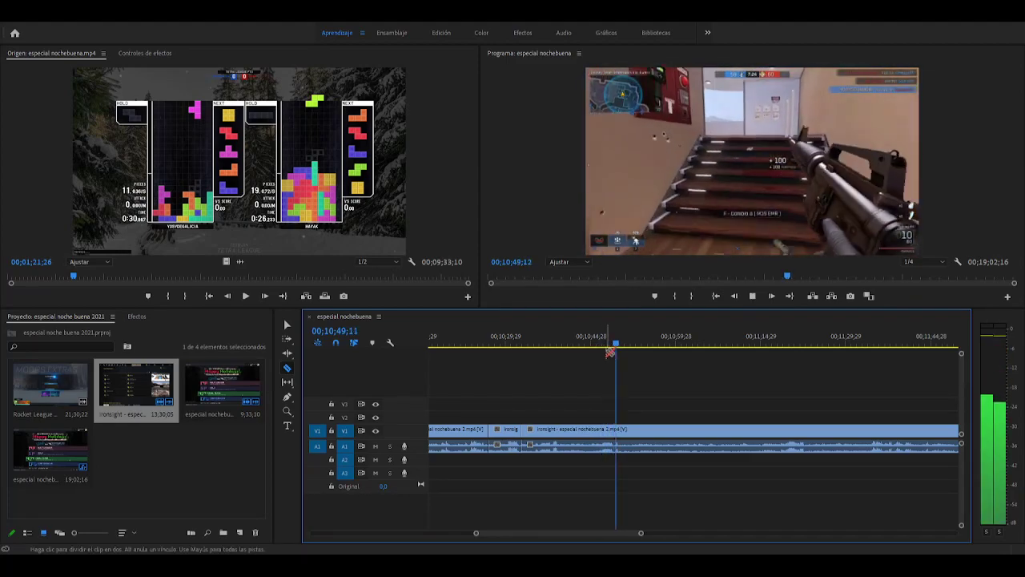
key(space)
key(space)
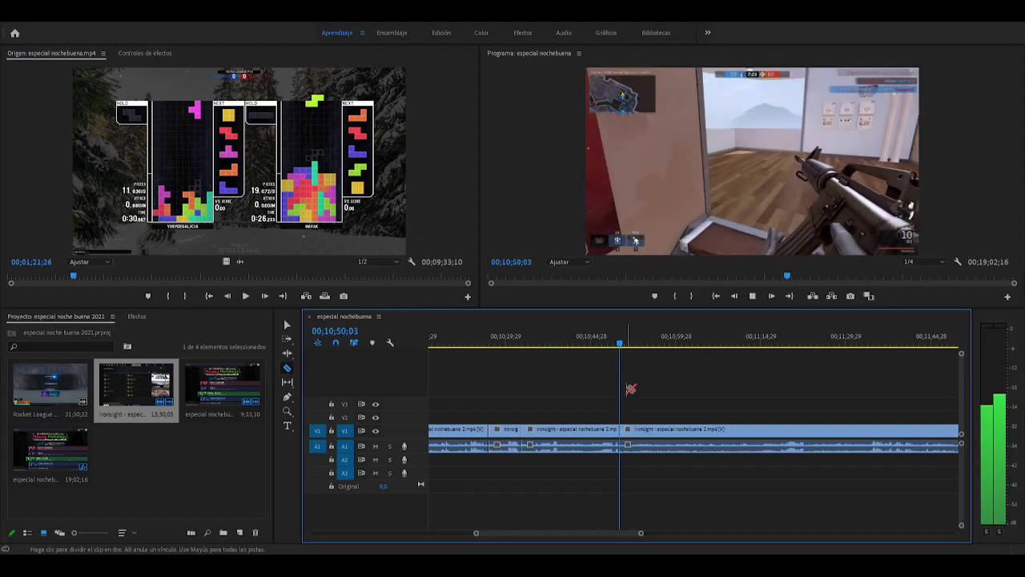
drag(631, 347, 644, 350)
key(ctrl+z)
Play the Ironsight clip further and split it at 00;10;59;10
key(space)
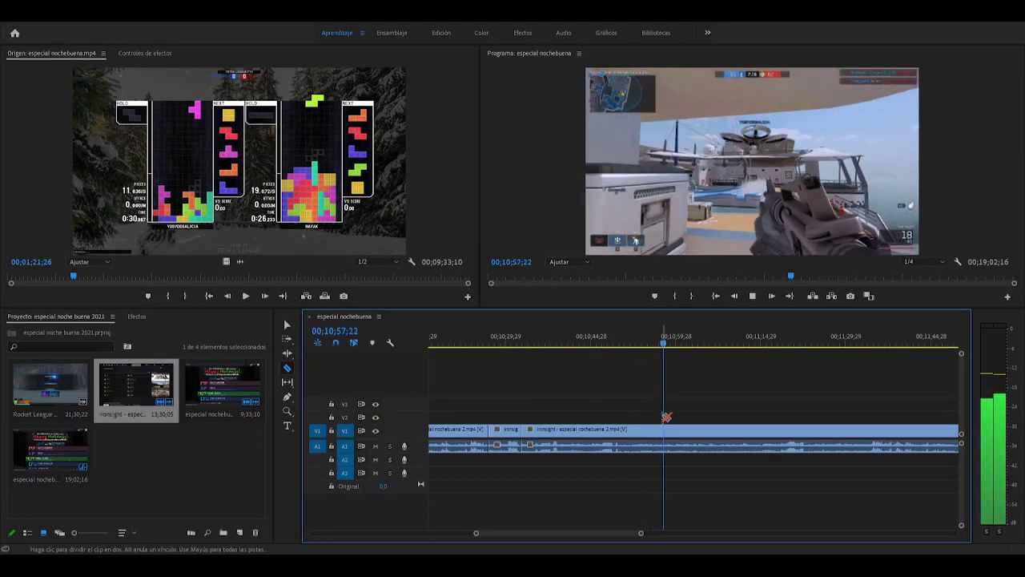
key(space)
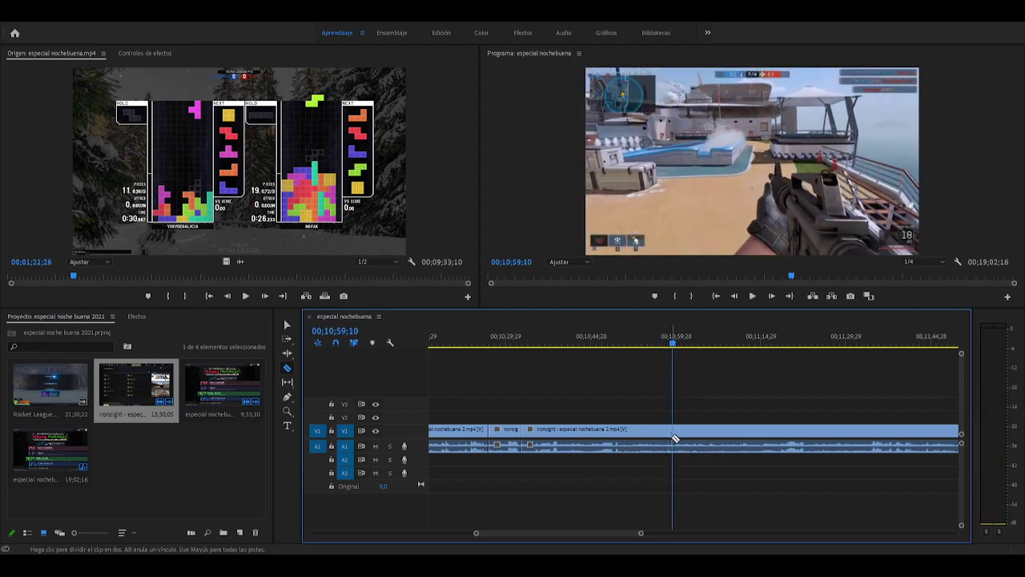
key(space)
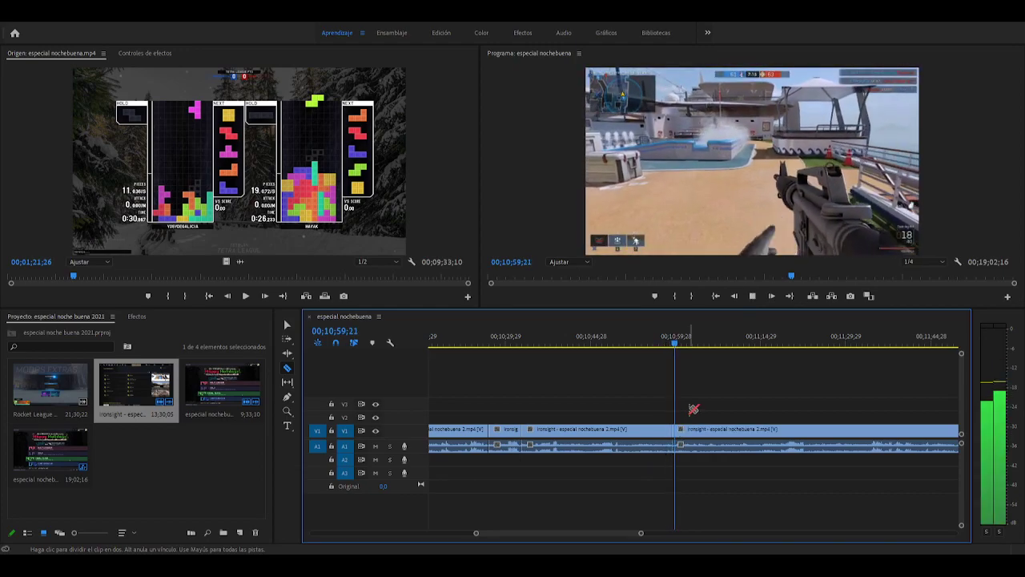
Scrub ahead through the last Ironsight clip and split it at 00;11;16;18
click(692, 346)
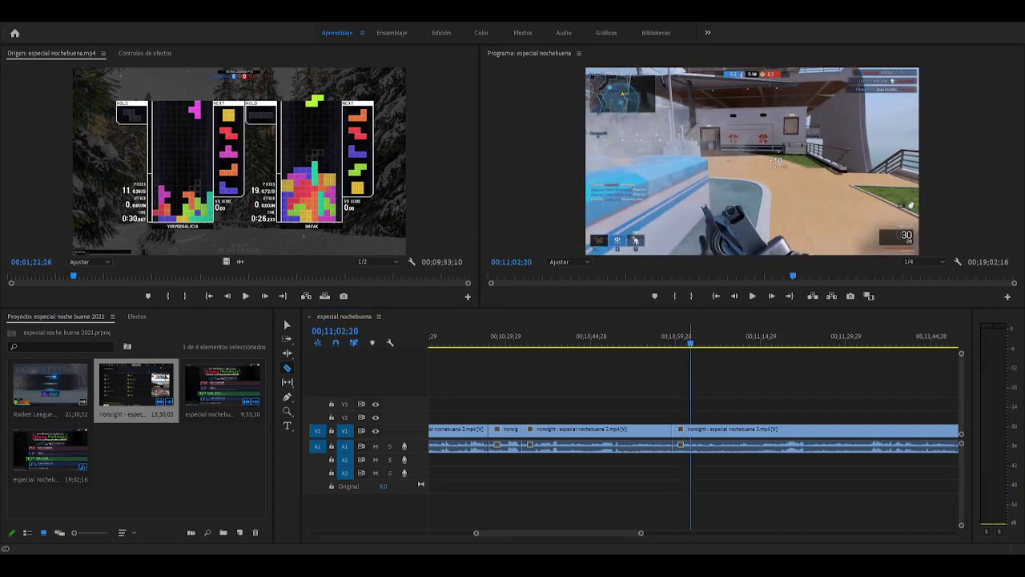
key(space)
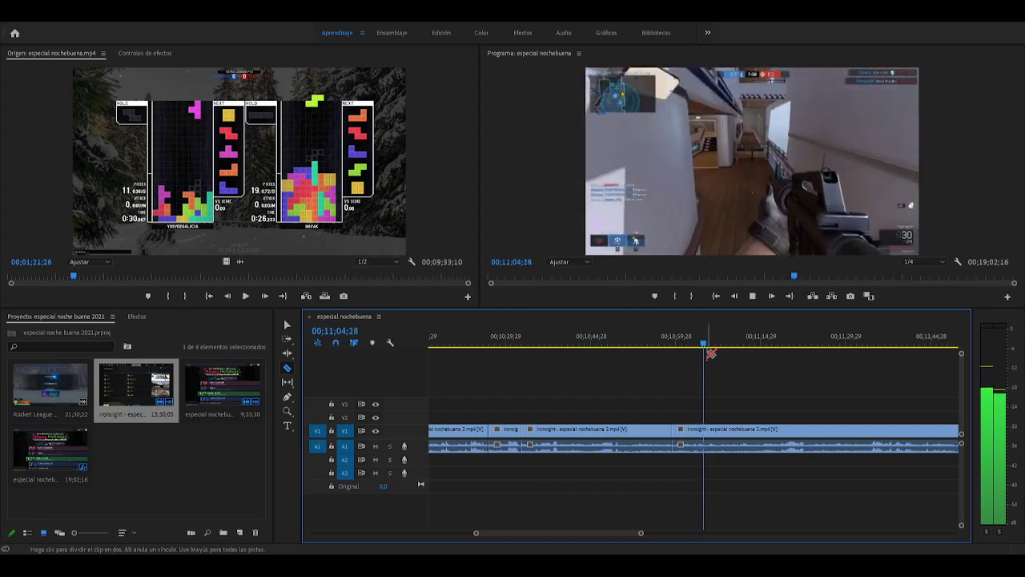
click(716, 345)
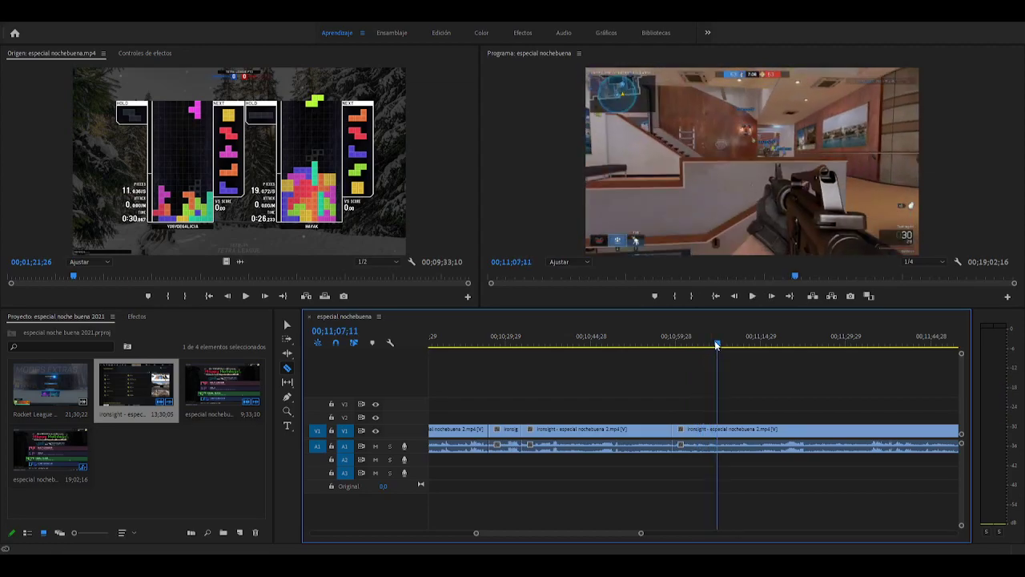
drag(717, 345, 769, 359)
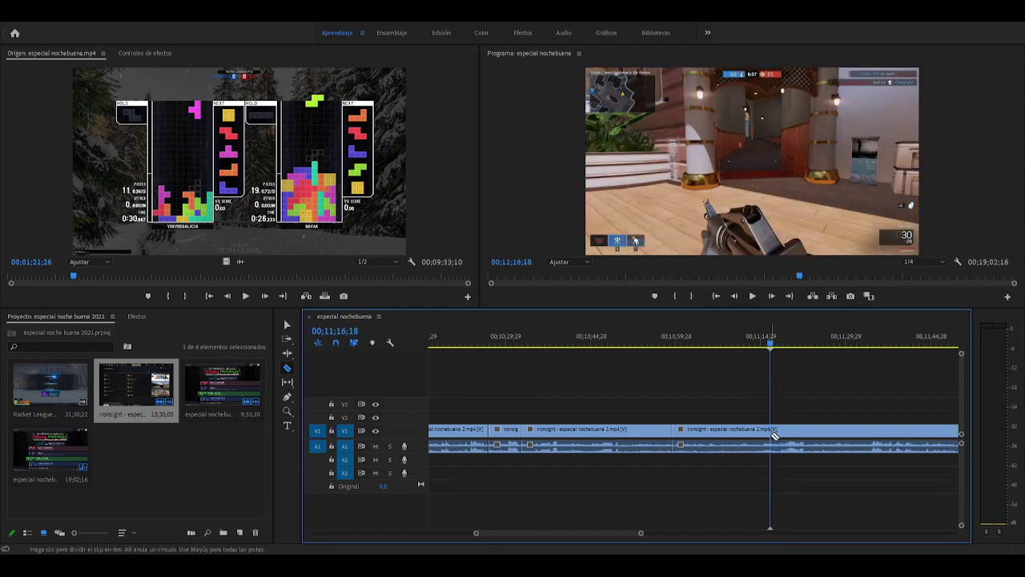
Delete the Ironsight segment from 00;10;59;10 to 00;11;16;18 and close the gap
key(v)
click(745, 430)
key(Delete)
click(743, 433)
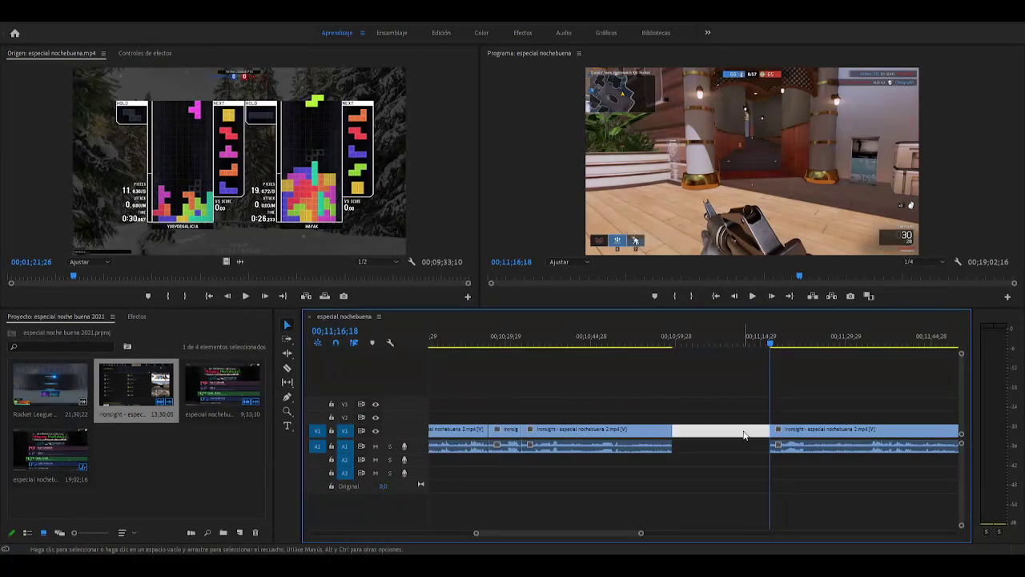
key(Delete)
Play on from the join at 00;10;59;10 and try a split of the Ironsight clip at 00;11;11;26
key(space)
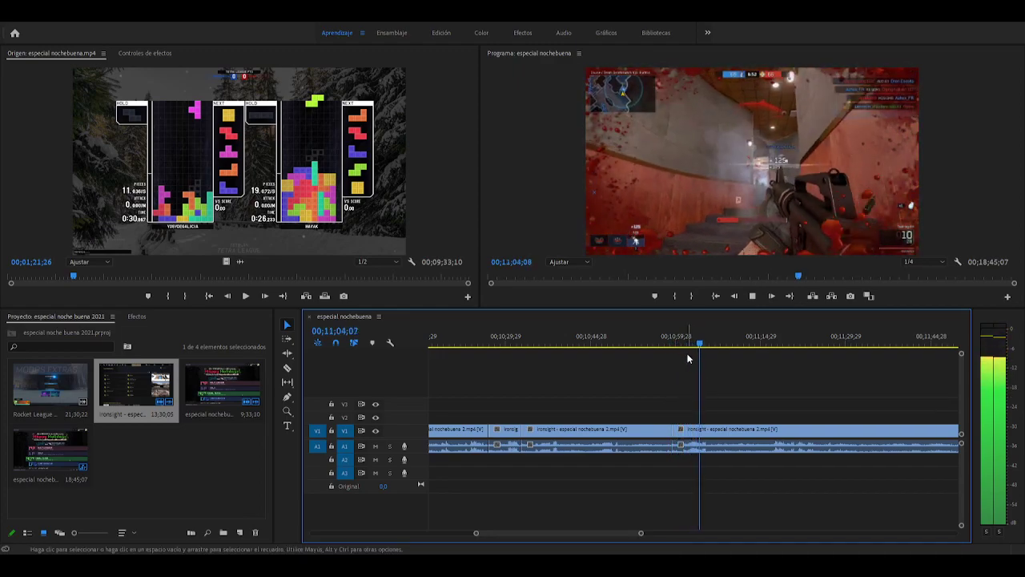
mouse_move(707, 346)
mouse_down()
mouse_move(741, 348)
mouse_move(712, 348)
mouse_up()
key(space)
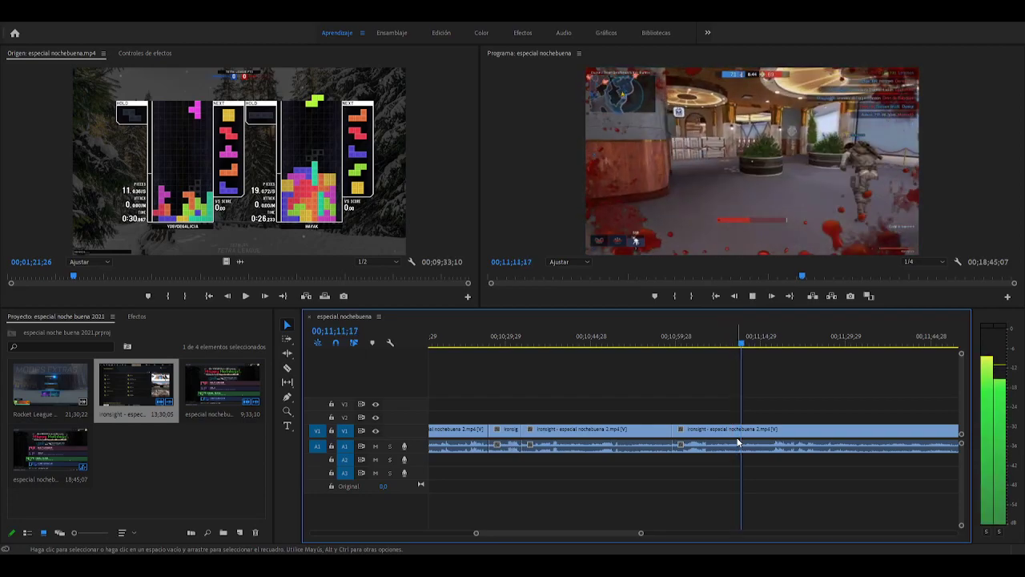
key(space)
key(c)
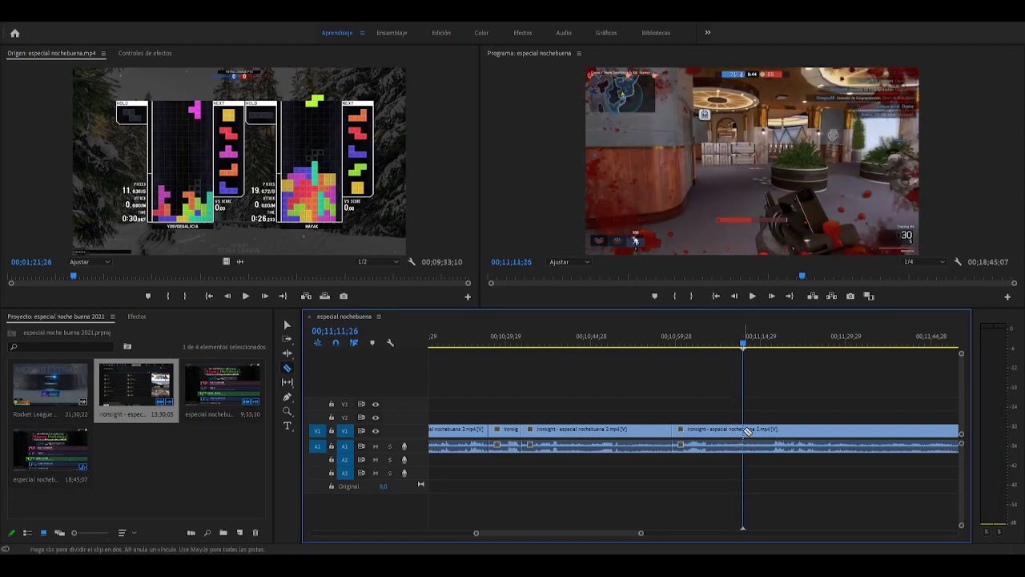
click(748, 430)
Play the Ironsight clip further and split it at 00;11;19;15
key(space)
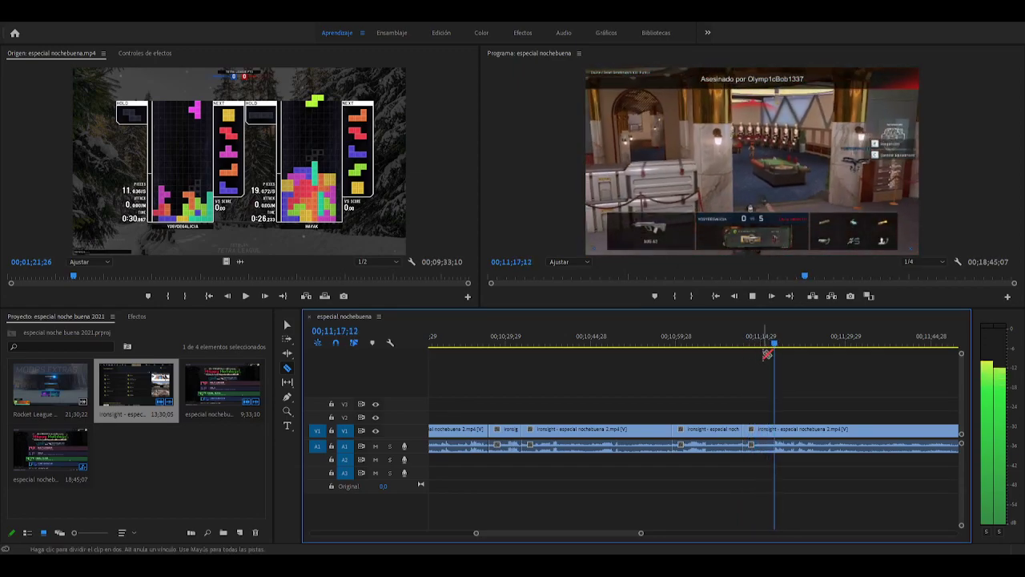
key(space)
click(789, 435)
Scrub ahead through the last Ironsight clip and split it at 00;11;44;13
key(space)
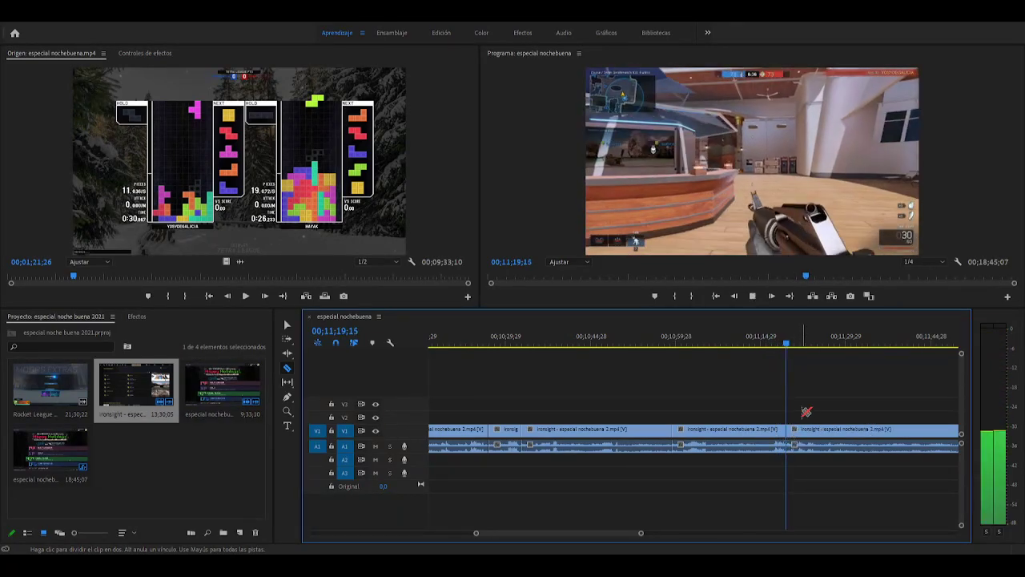
drag(629, 529, 644, 530)
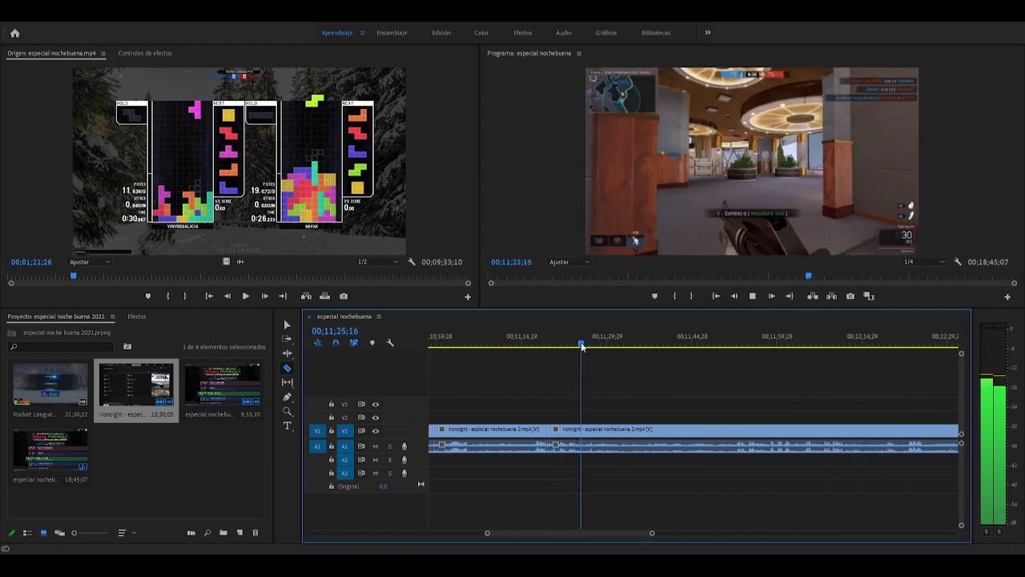
click(596, 346)
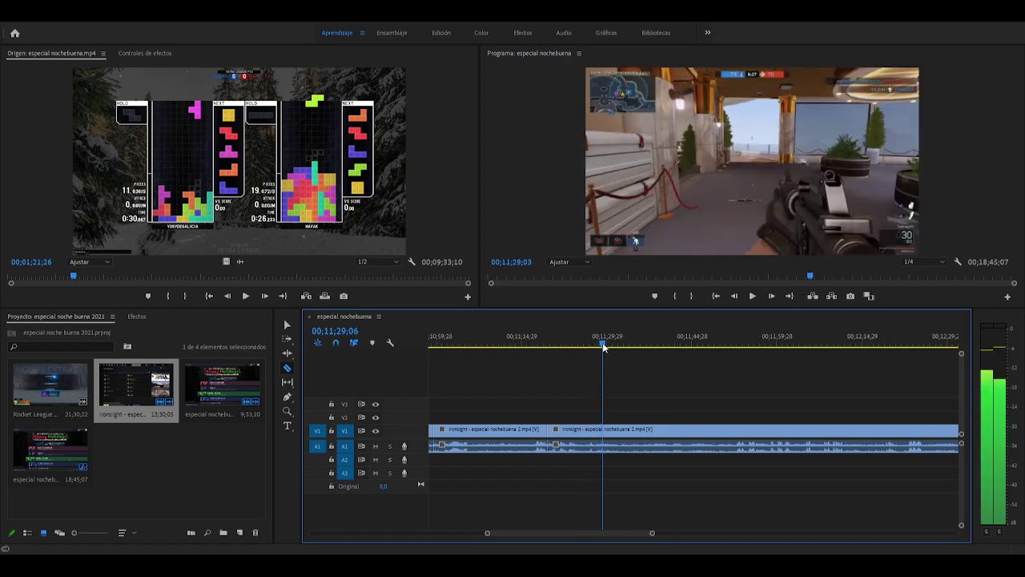
drag(606, 346, 689, 356)
click(691, 430)
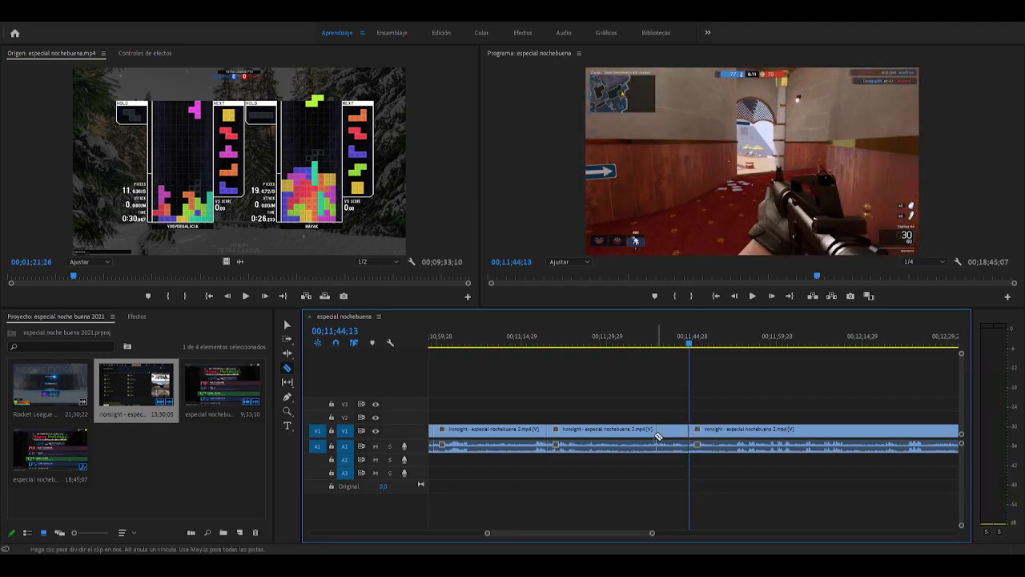
Delete the Ironsight segment from 00;11;19;15 to 00;11;44;13 and close the gap
key(v)
click(618, 431)
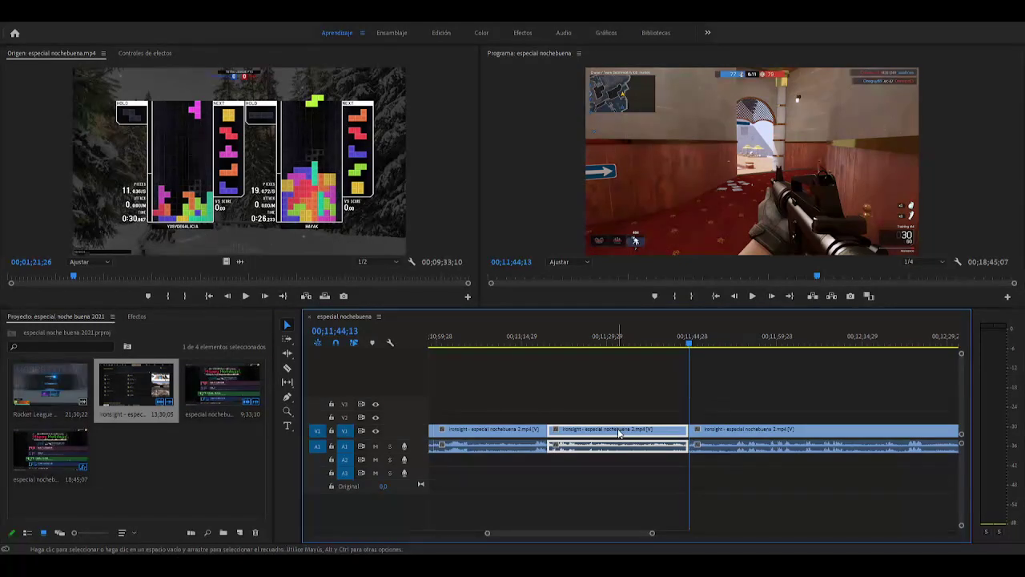
key(Delete)
click(617, 430)
key(Delete)
Play across the join at 00;11;19;15 and try a split of the Ironsight clip at 00;11;29;17
mouse_move(549, 343)
mouse_down()
mouse_move(554, 361)
mouse_move(543, 345)
mouse_up()
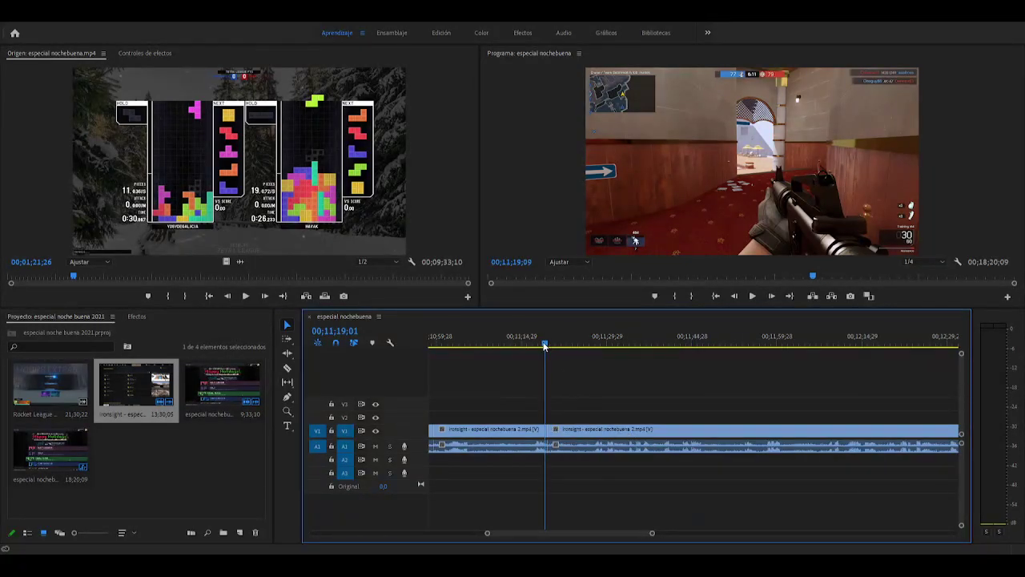
key(space)
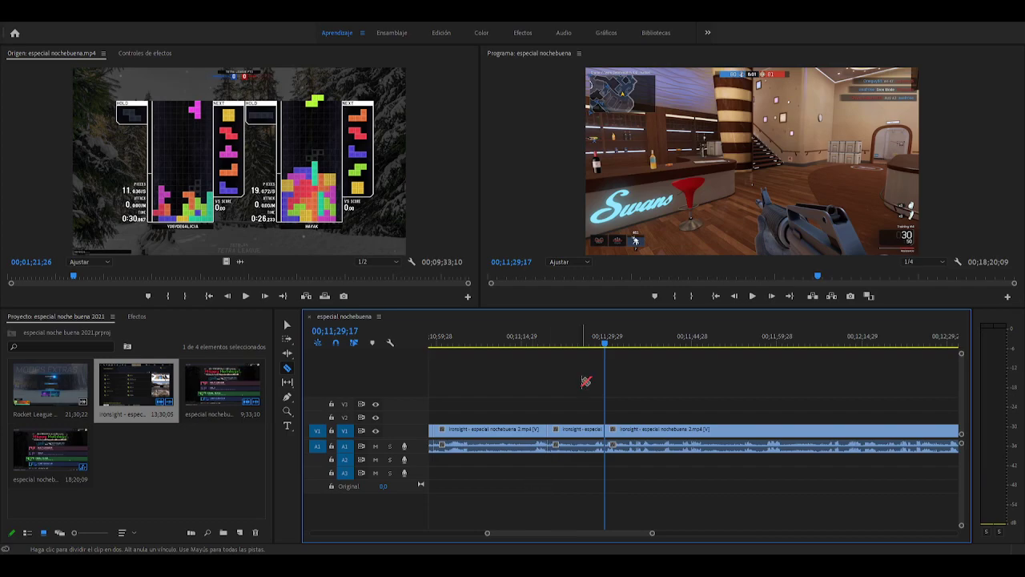
mouse_move(610, 346)
mouse_down()
mouse_move(630, 347)
mouse_move(619, 350)
mouse_up()
Play on, try a split of the Ironsight clip at about 00;11;36;00 and scrub past it
key(space)
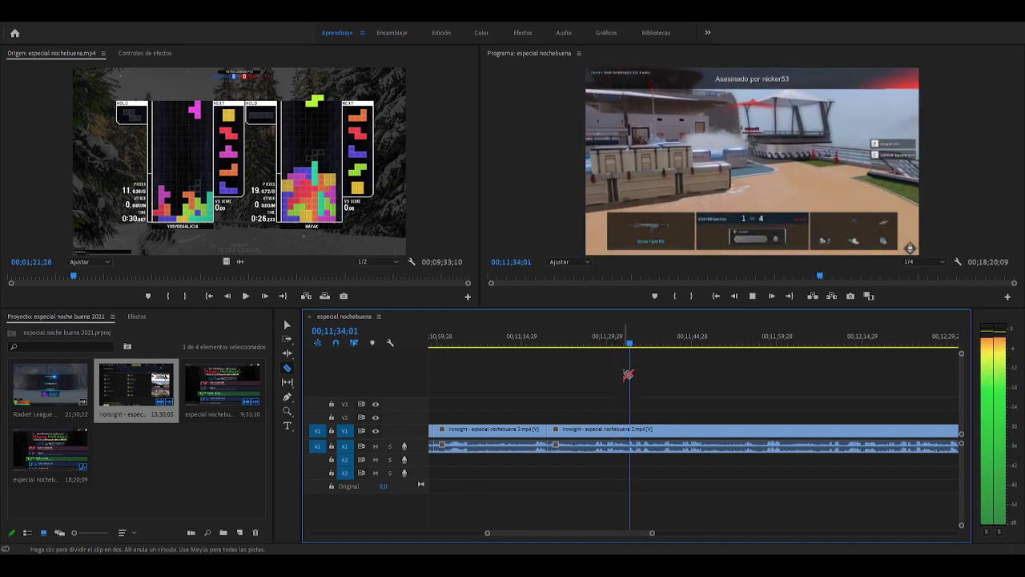
key(space)
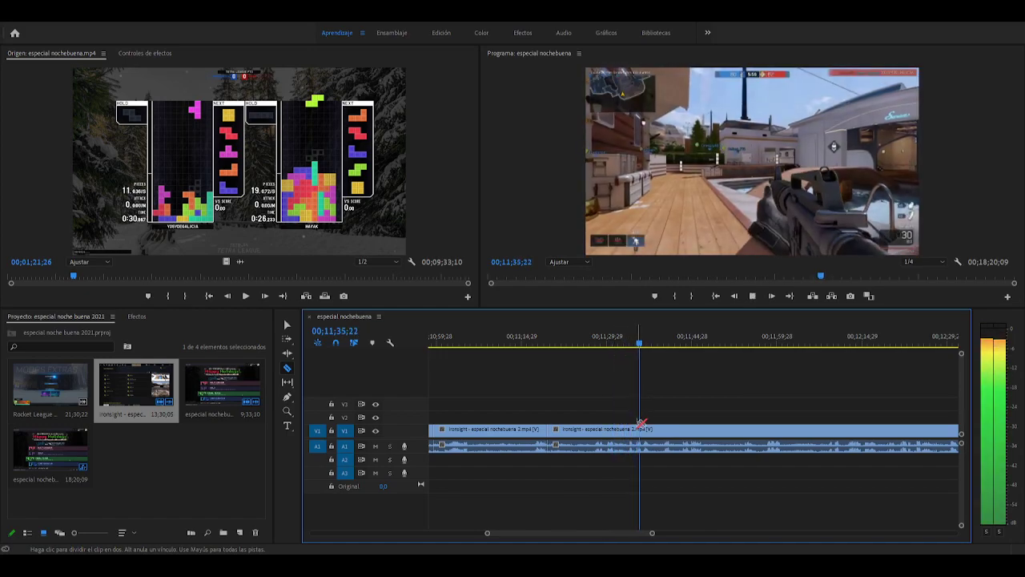
key(space)
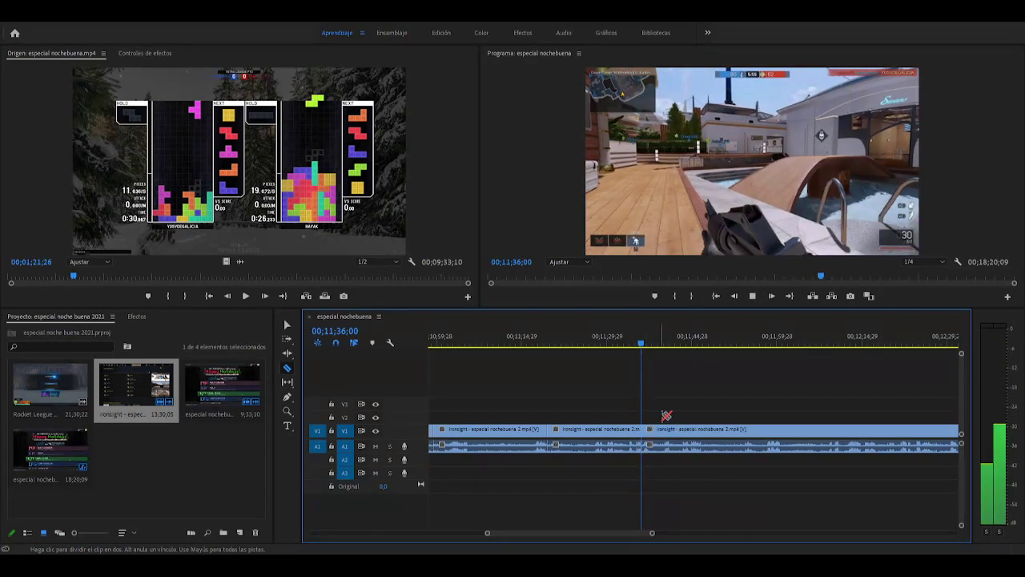
click(657, 346)
drag(658, 349, 676, 352)
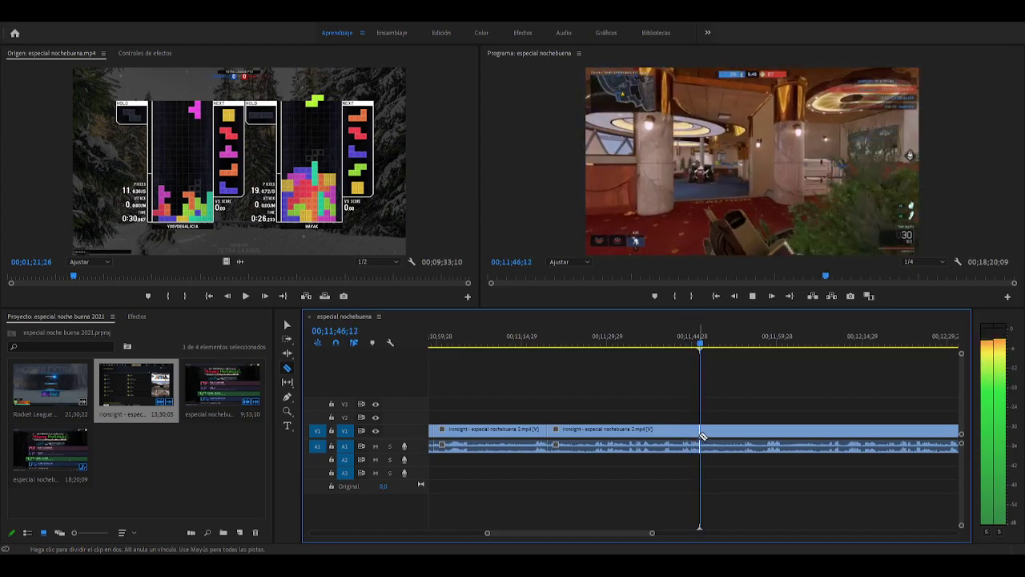
Try a split of the Ironsight clip at about 00;11;47;00 and skim the footage after it
key(space)
key(space)
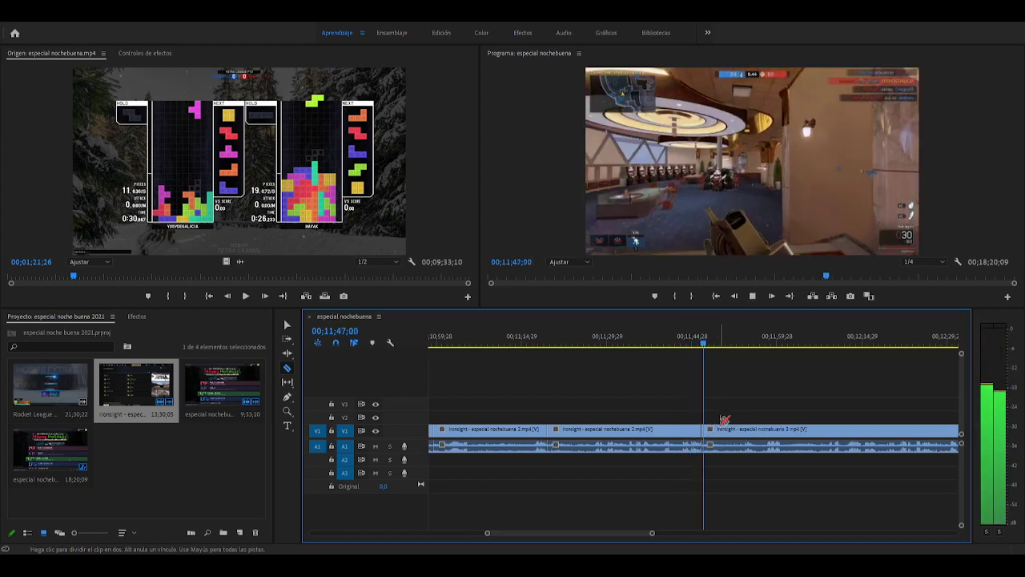
drag(711, 346, 737, 351)
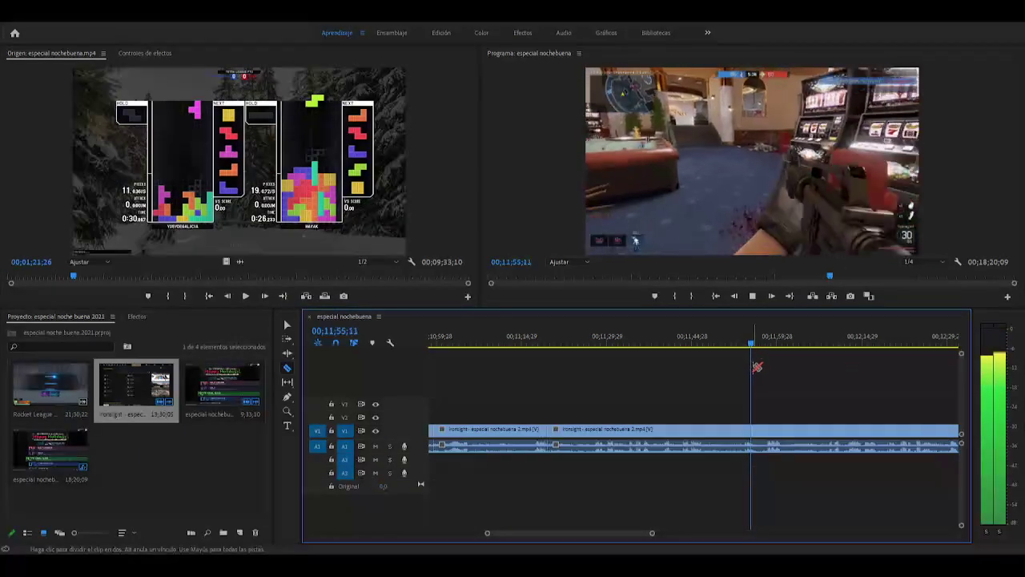
Try a split of the Ironsight clip shortly after 00;11;55;11 and review the footage up to 00;12;04;16
key(space)
click(763, 434)
key(space)
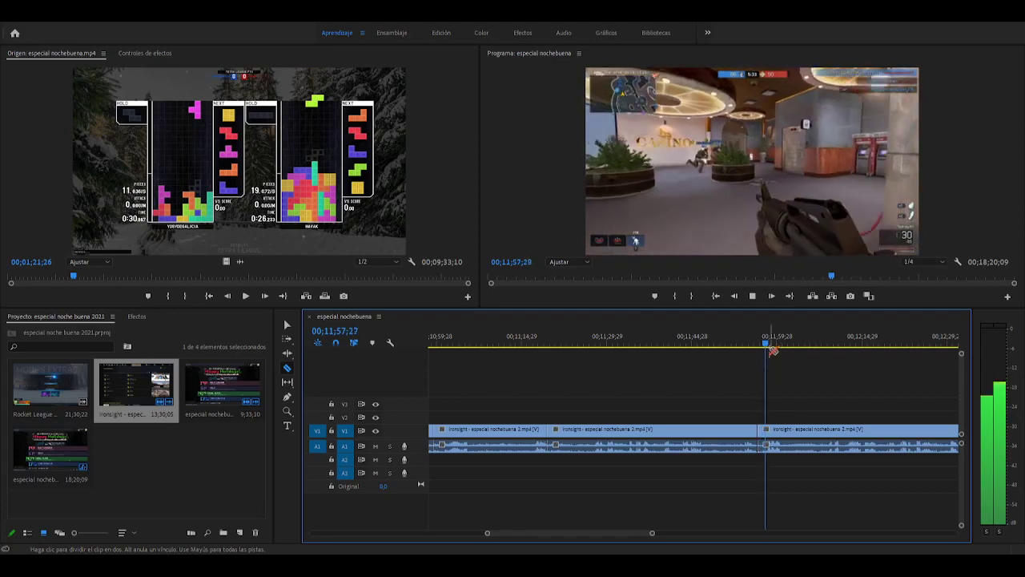
key(space)
drag(781, 346, 803, 349)
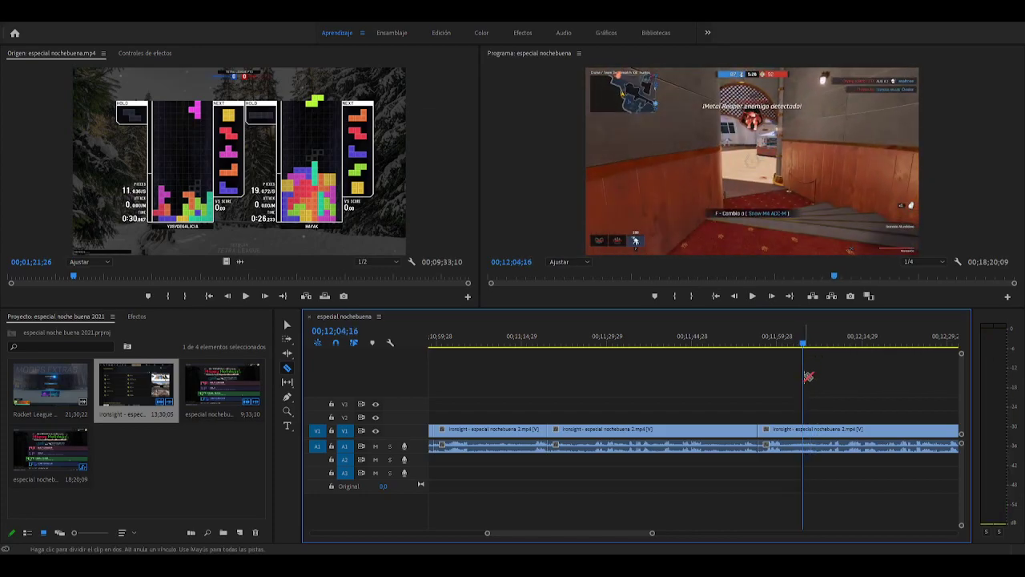
key(space)
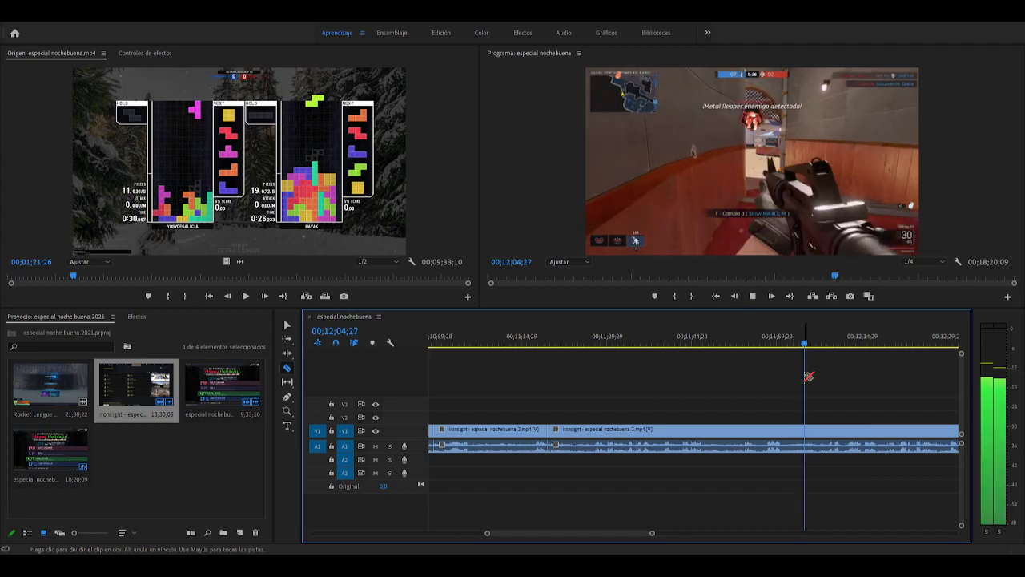
Play on through the last Ironsight clip and split it at 00;12;12;06
drag(645, 532, 681, 533)
key(space)
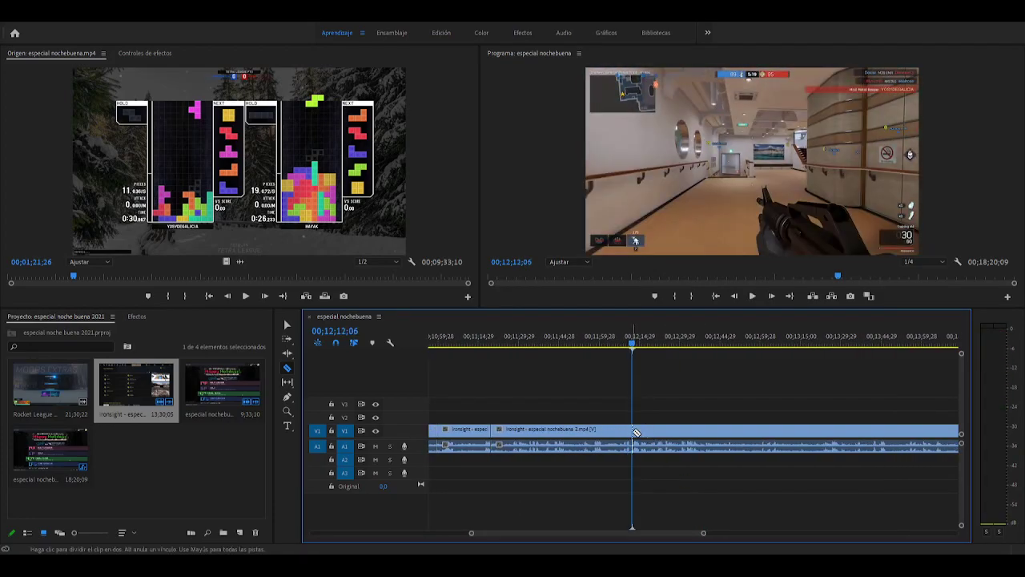
key(space)
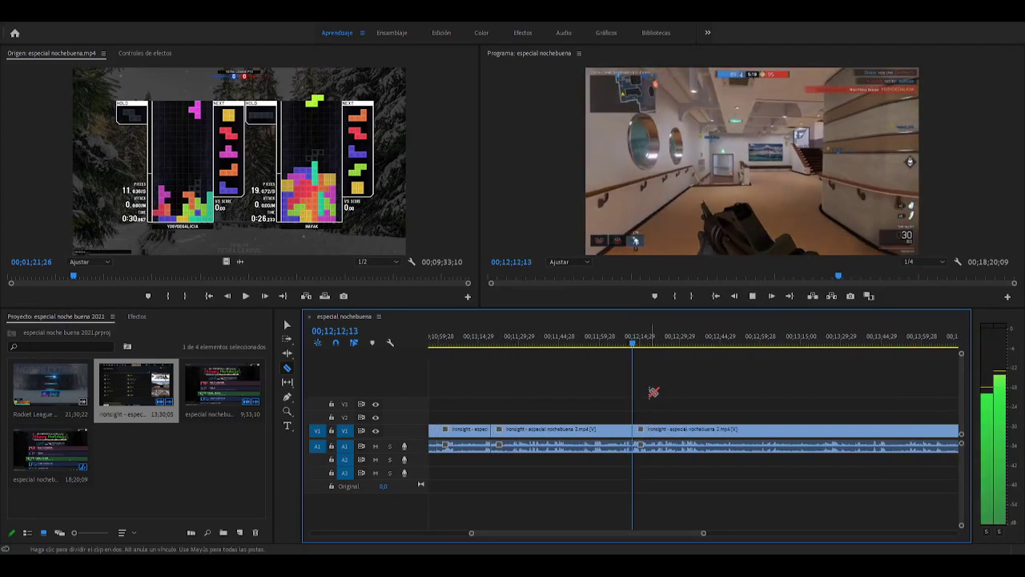
Undo the split of the Ironsight clip at 00;12;12;06 and review the footage up to 00;12;20;27
click(645, 344)
click(638, 346)
key(space)
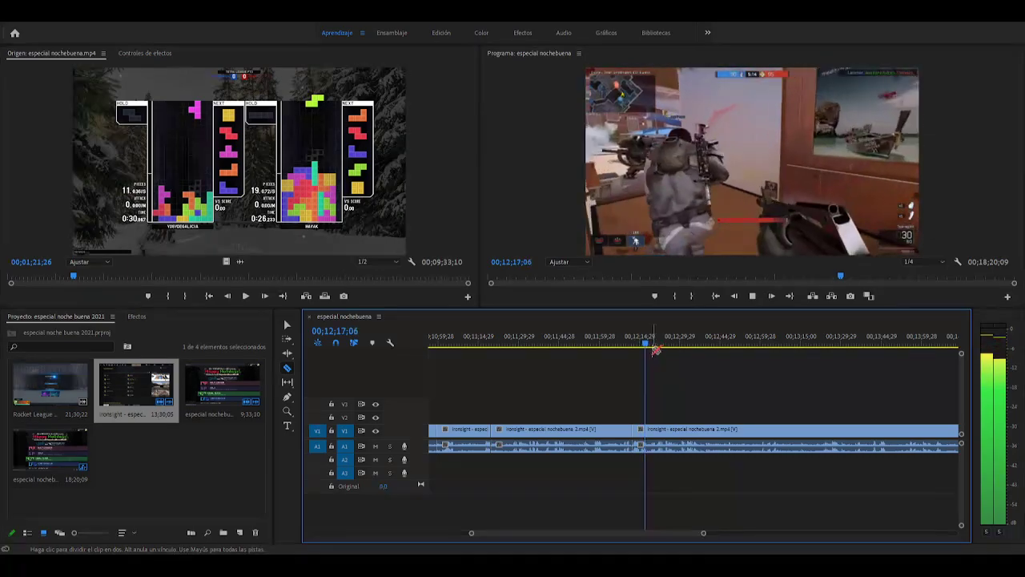
key(space)
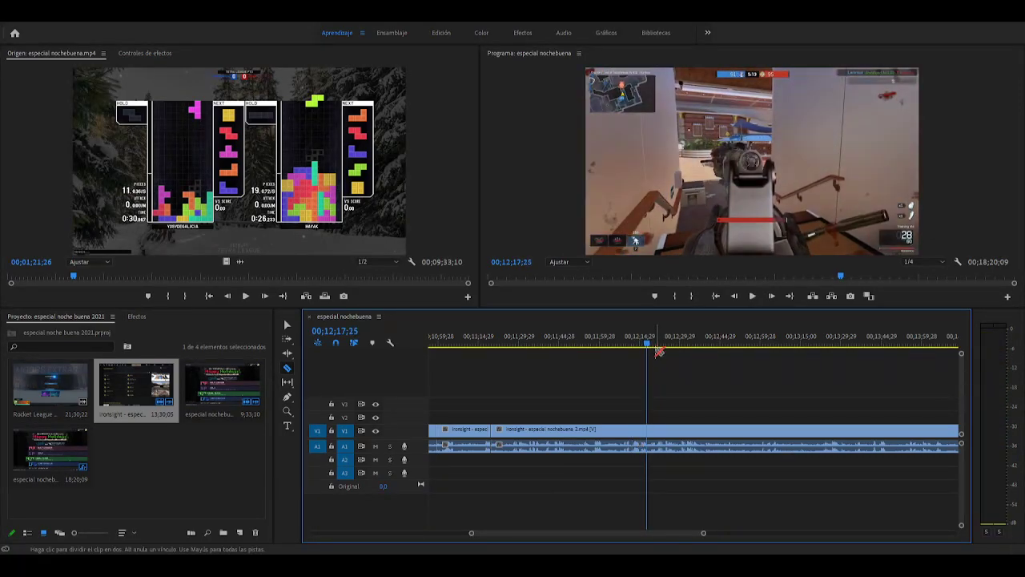
key(space)
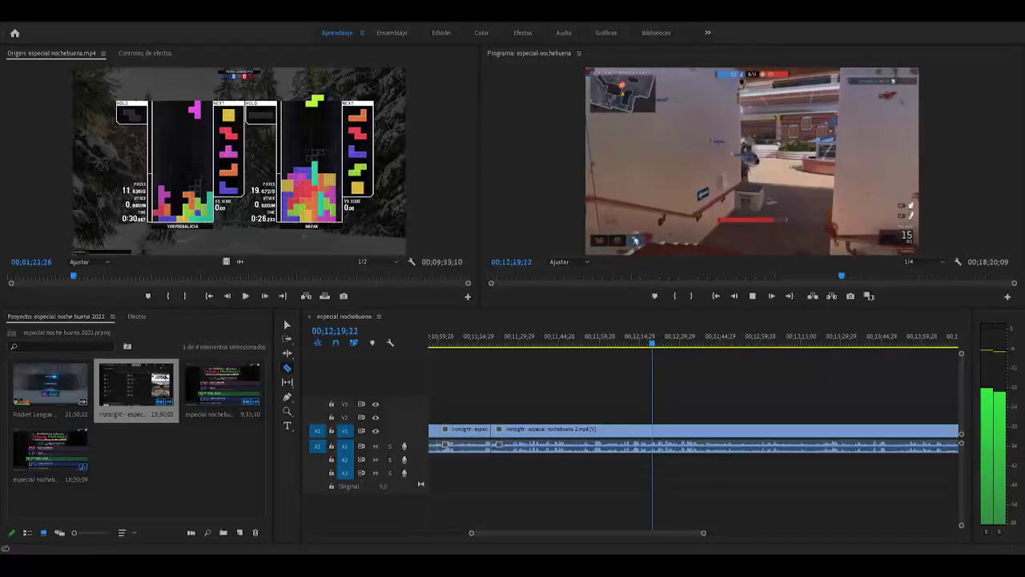
key(space)
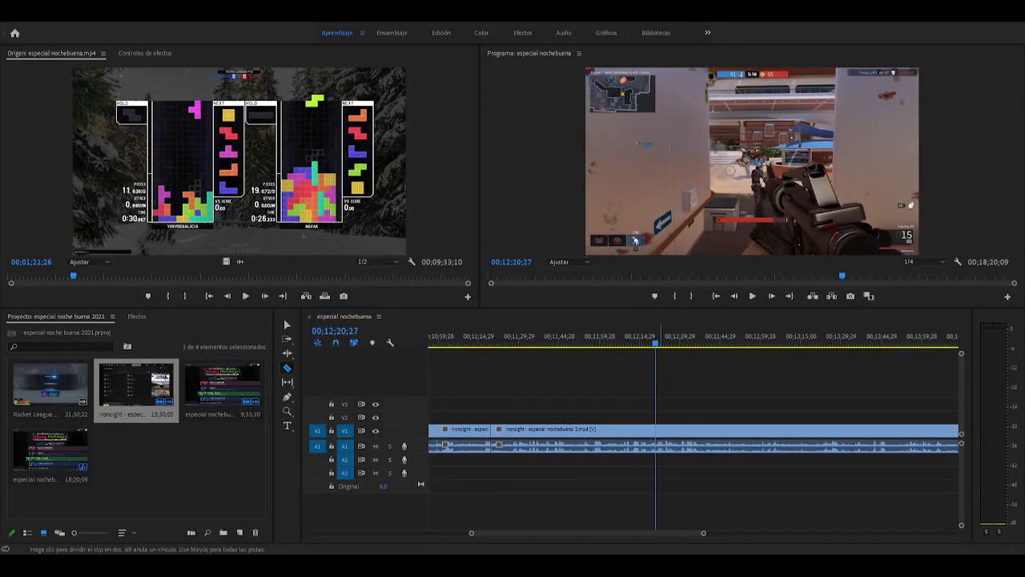
click(742, 314)
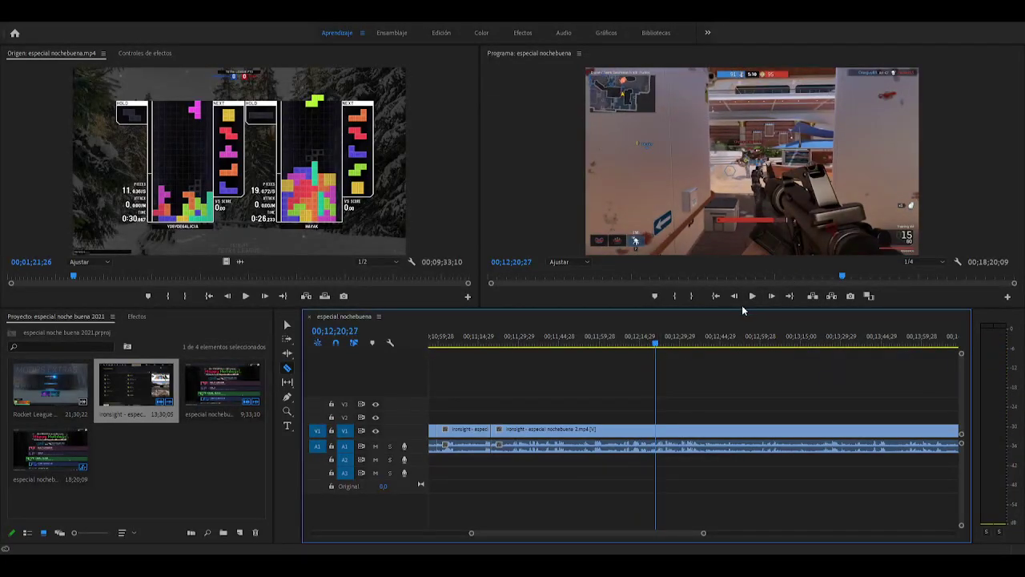
Play on to the defeat screen and split the Ironsight clip at about 00;12;30;11
key(space)
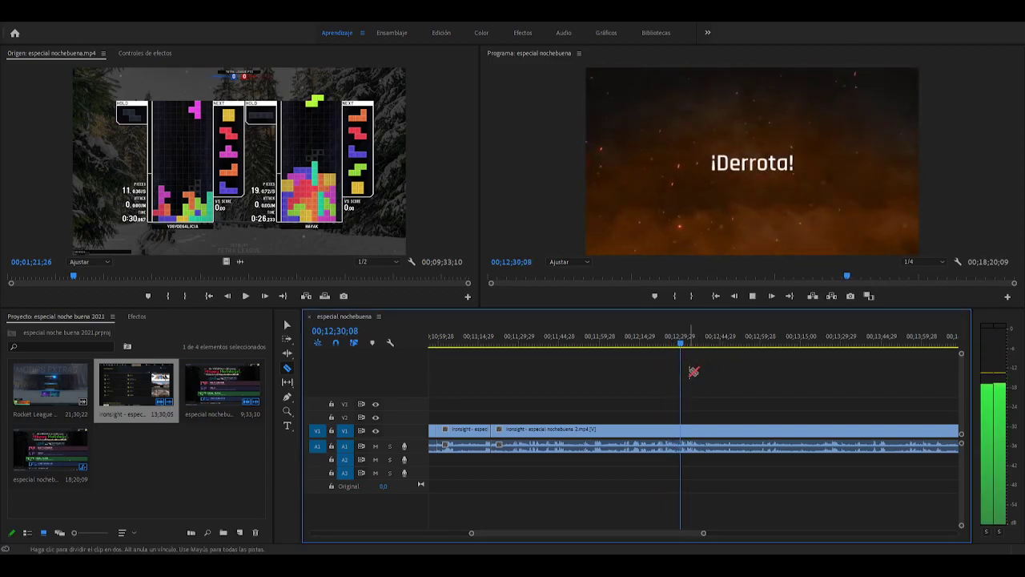
key(space)
click(686, 433)
key(space)
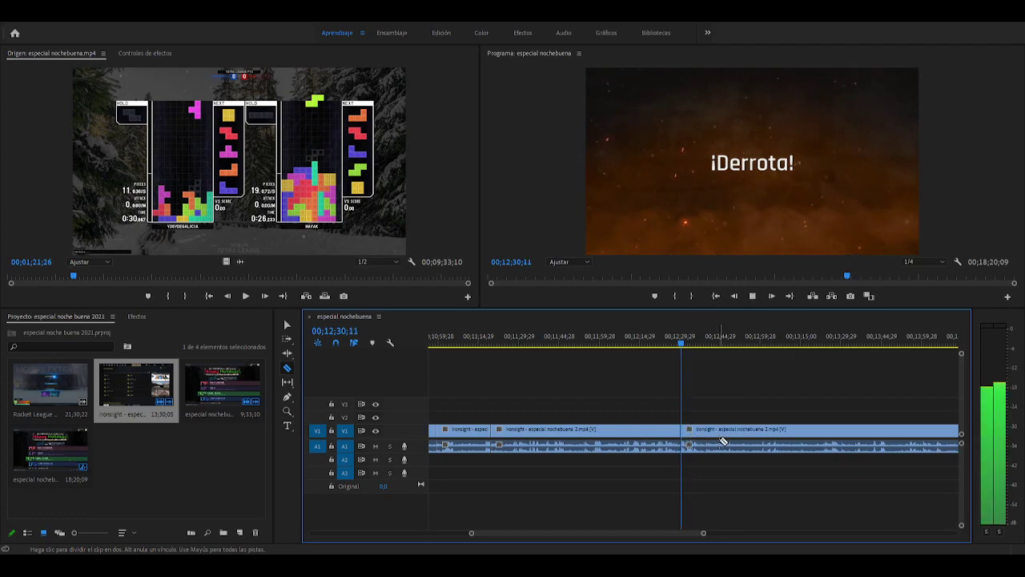
Trim about 18 seconds off the start of the Ironsight clip following the defeat-screen split and close the gap
drag(698, 534, 745, 534)
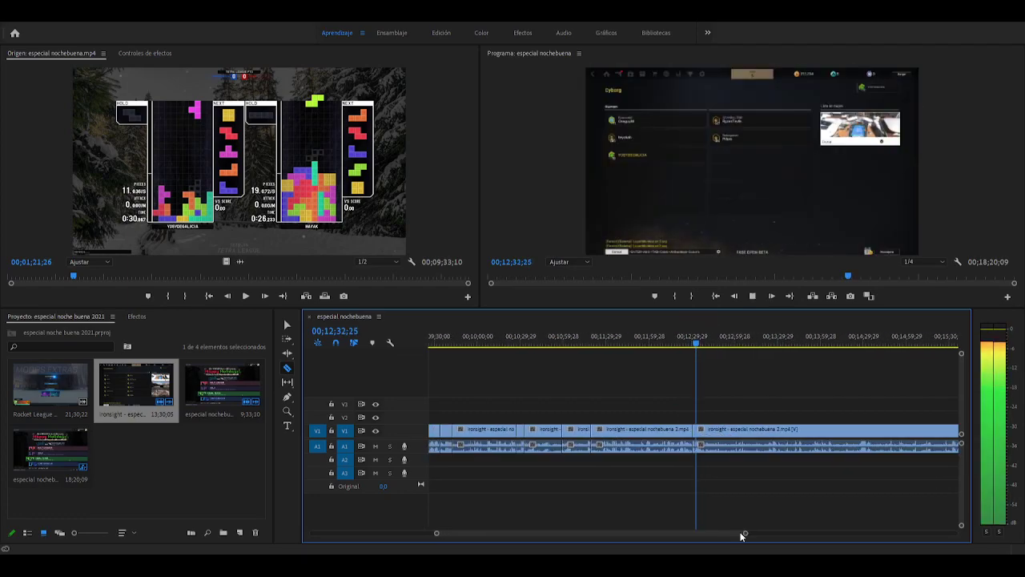
key(v)
click(695, 430)
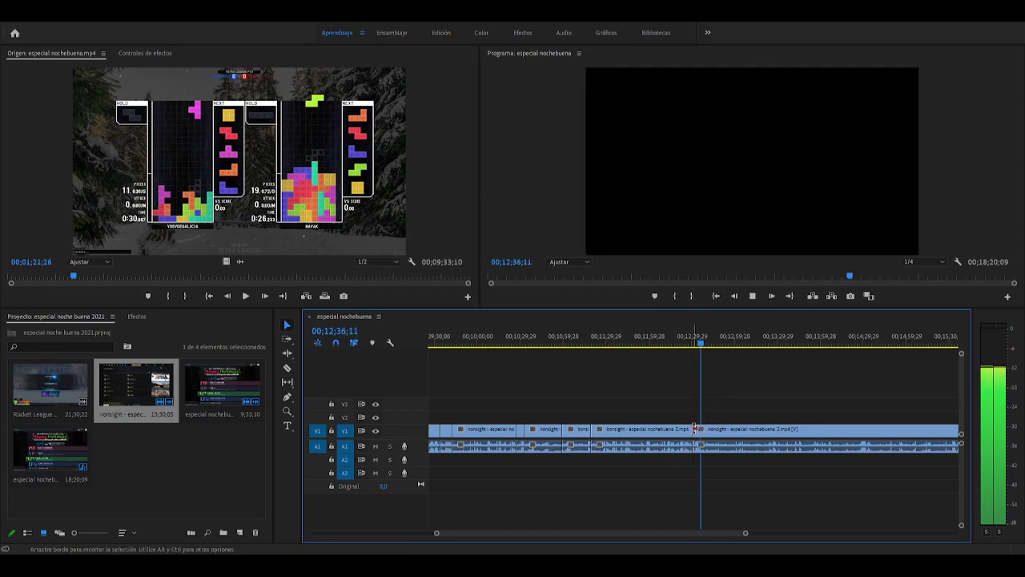
drag(720, 430, 719, 416)
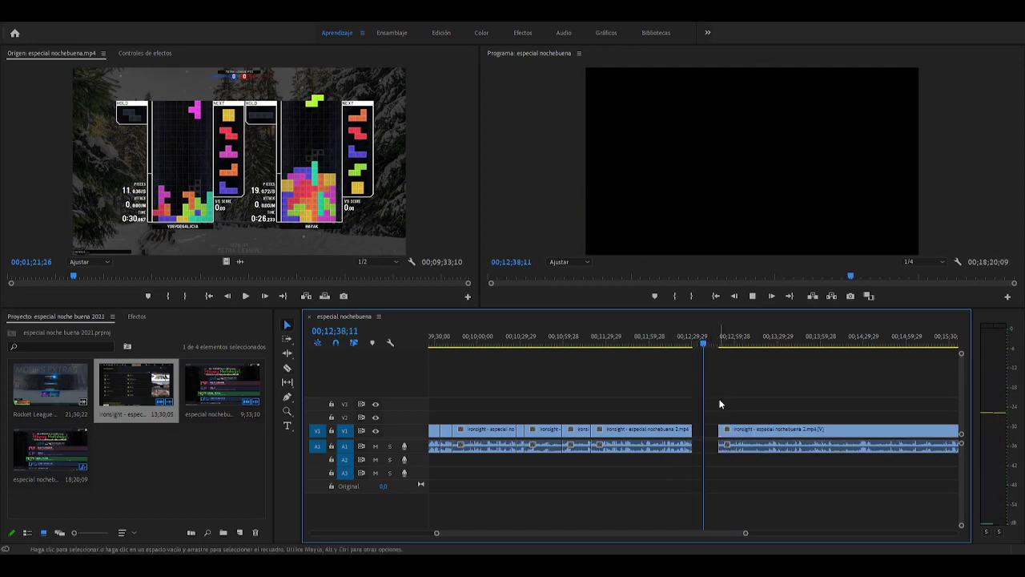
mouse_move(703, 343)
mouse_down()
mouse_move(732, 348)
mouse_move(721, 346)
mouse_up()
key(Delete)
Play on from the new join and split the last Ironsight clip at 00;12;44;09
key(space)
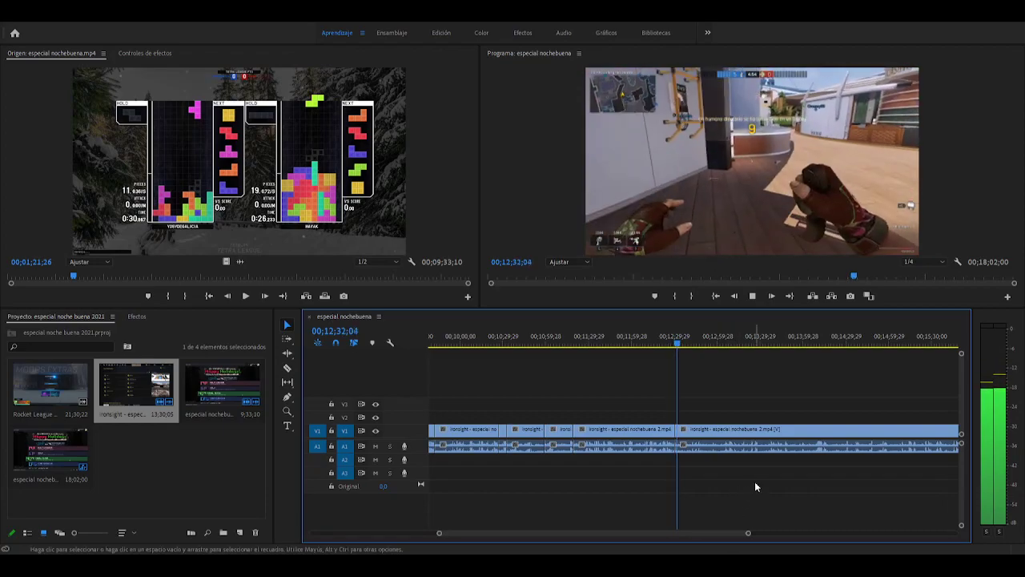
drag(748, 533, 762, 534)
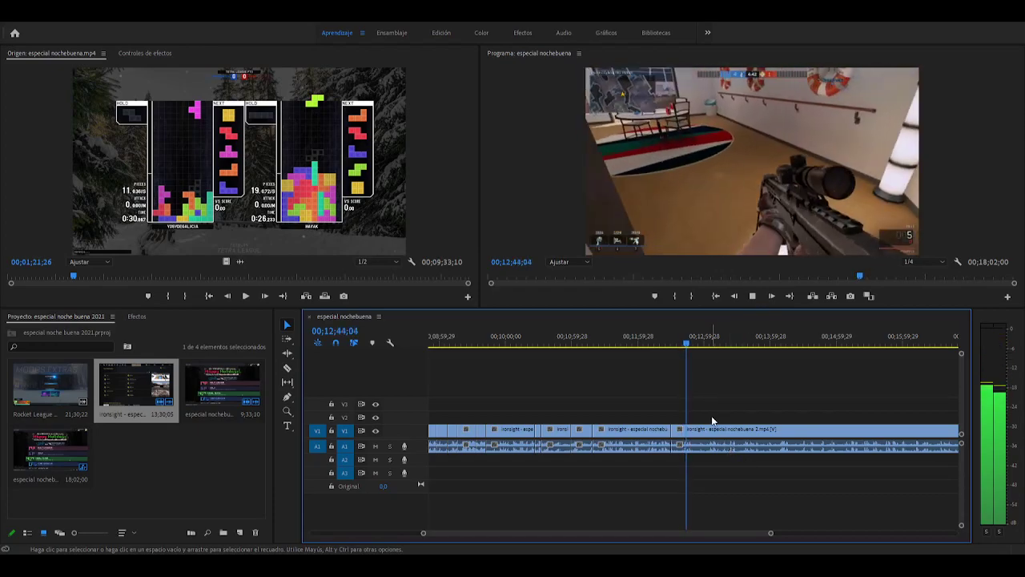
key(space)
key(c)
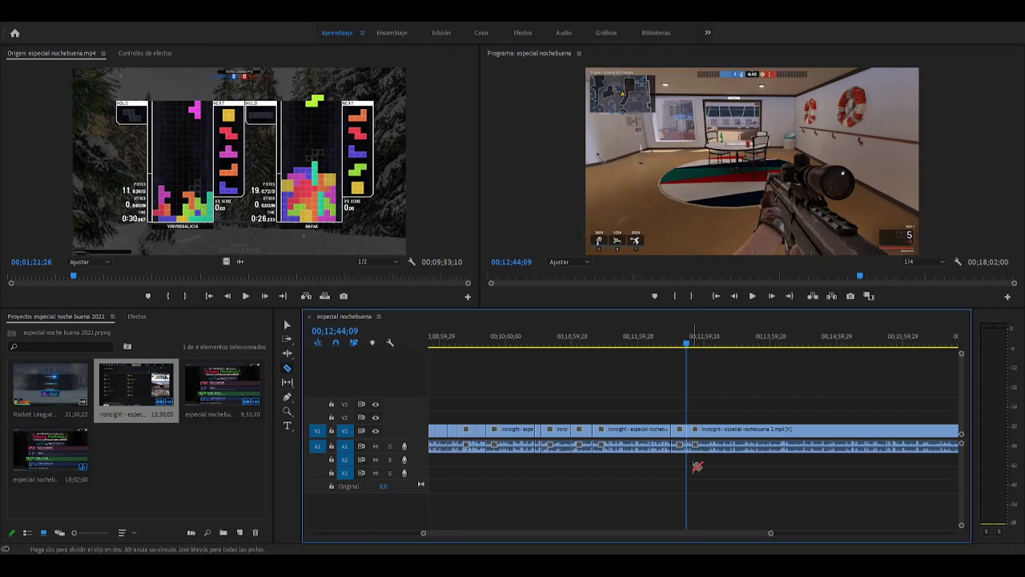
Skim the footage past the split and cut the Ironsight clip again at 00;12;57;20
key(space)
click(695, 346)
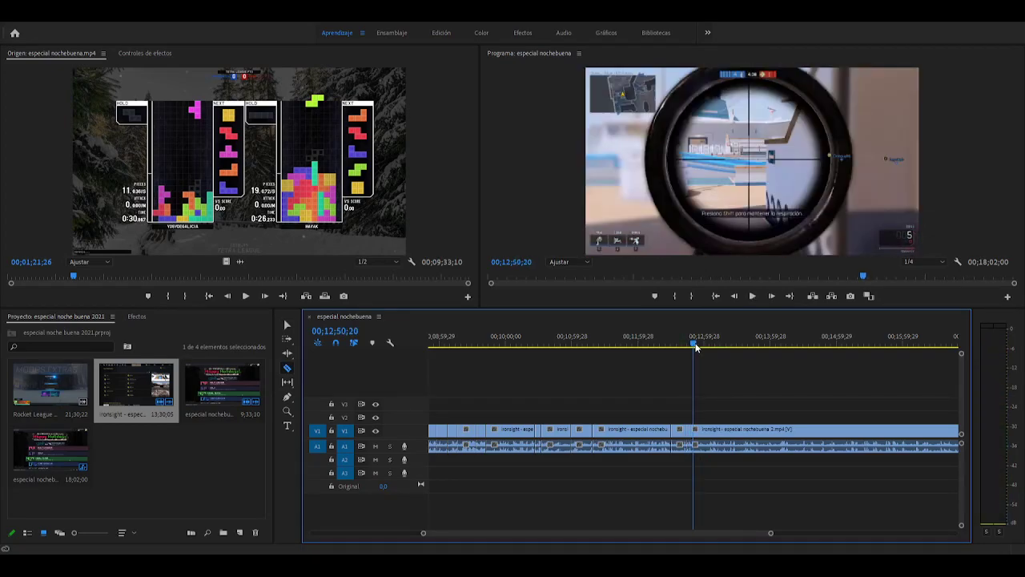
drag(697, 345, 701, 348)
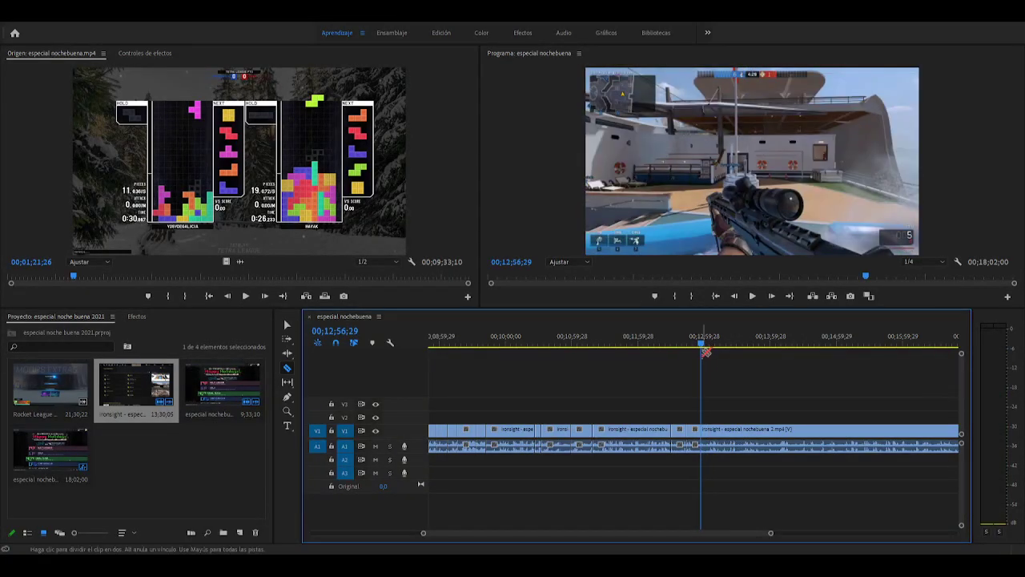
key(space)
key(space)
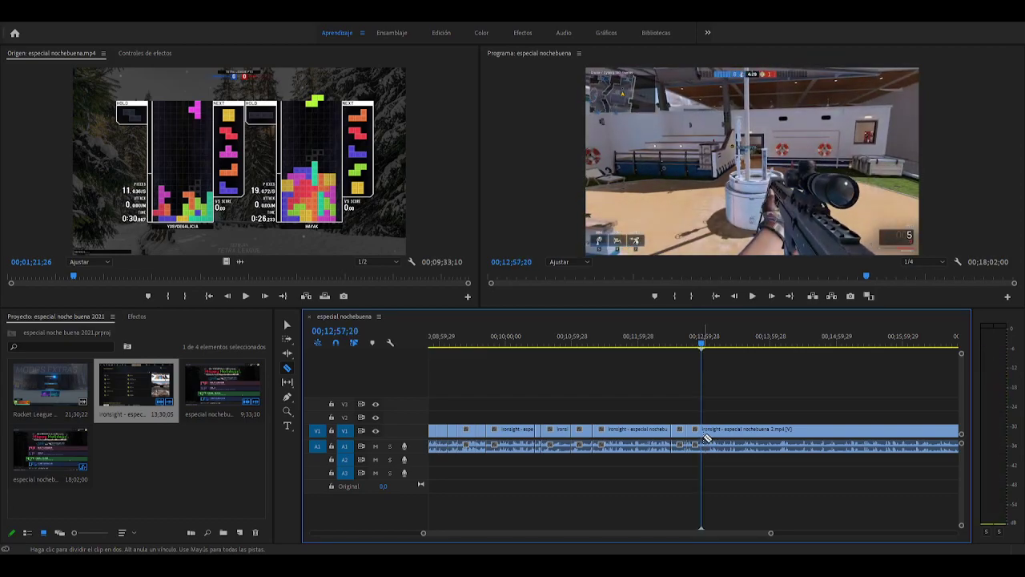
click(707, 432)
Ripple-delete the Ironsight segment between 00;12;44;09 and 00;12;57;20
key(v)
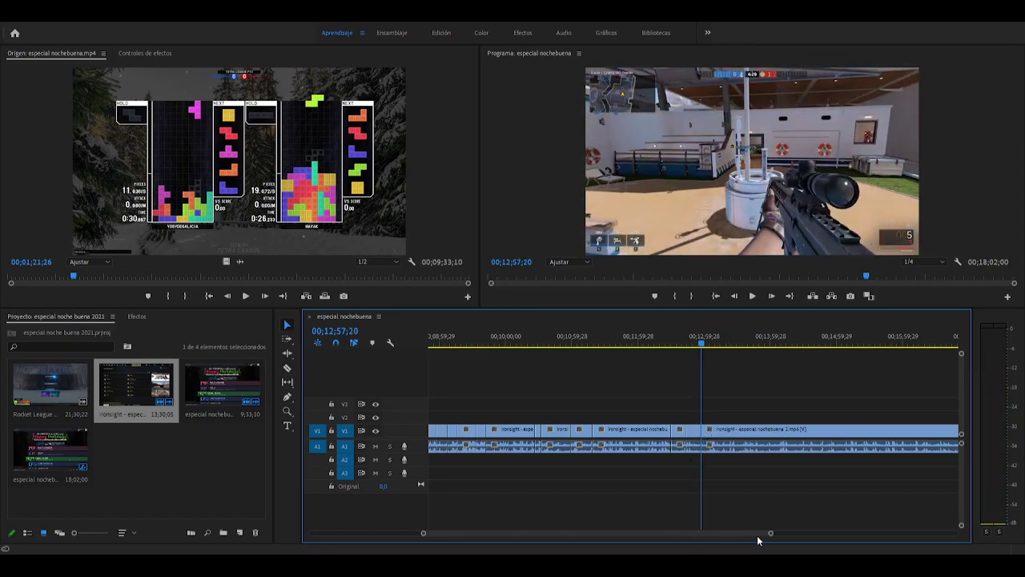
drag(756, 535, 768, 535)
key(equal)
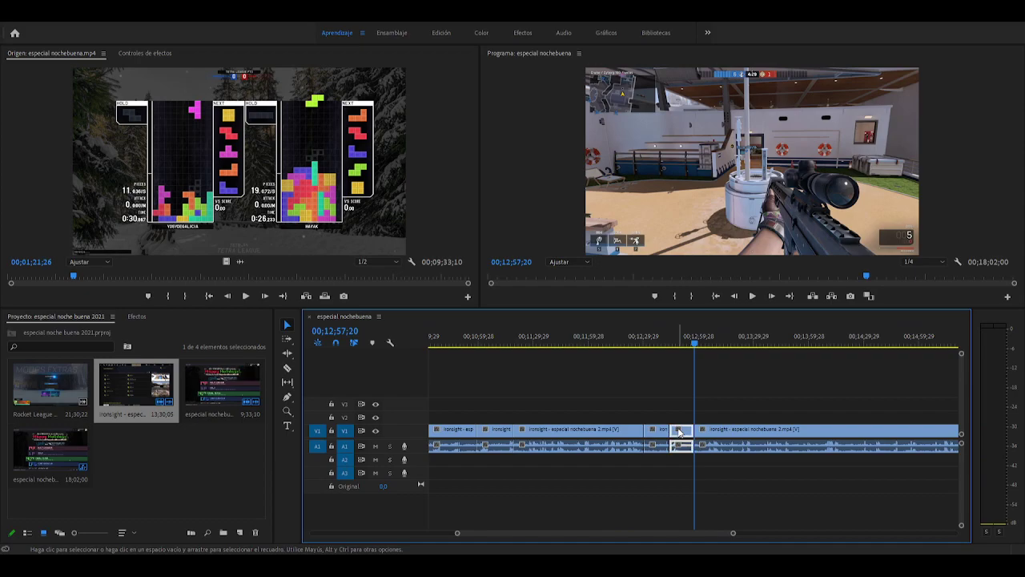
click(679, 432)
key(shift+Delete)
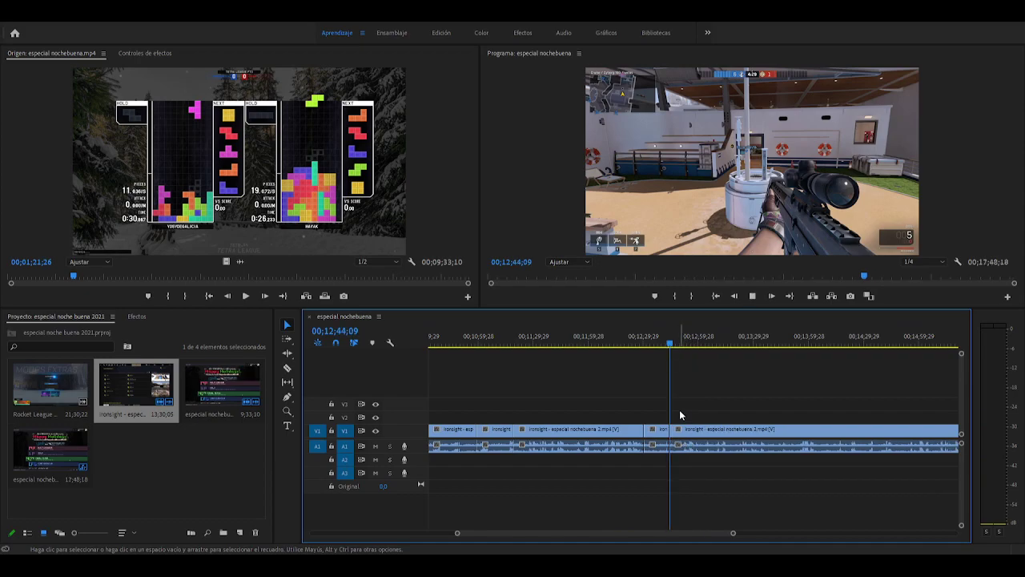
Play on to the death screen and split the last Ironsight clip at 00;12;54;16
key(space)
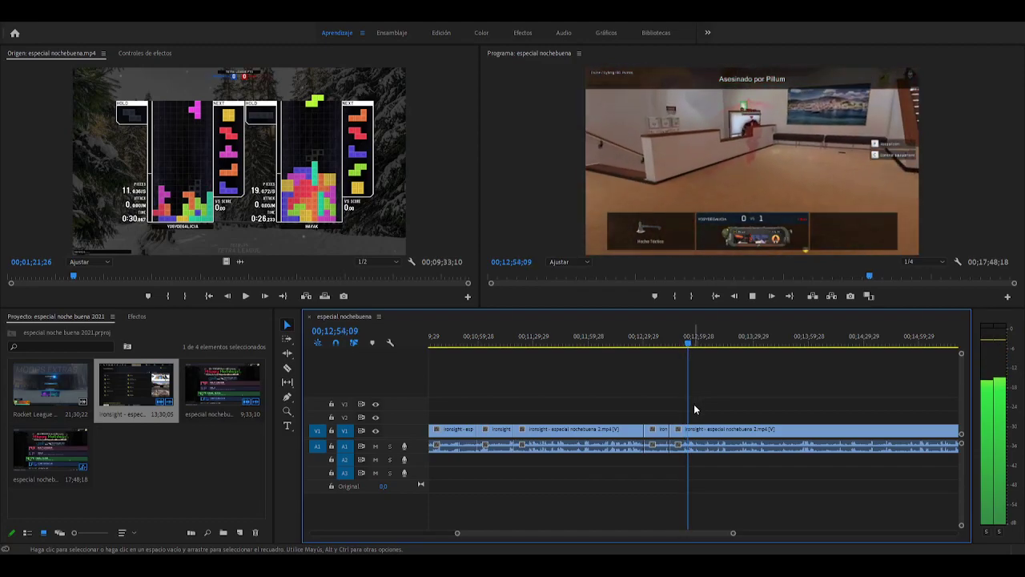
key(space)
key(c)
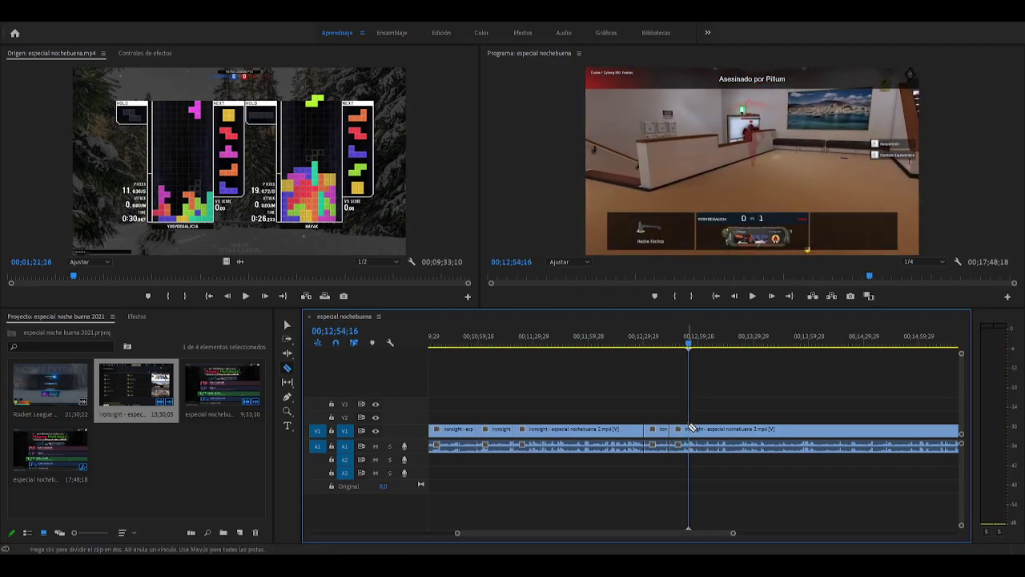
Review the footage after the death screen and split the Ironsight clip at about 00;12;58;03
key(space)
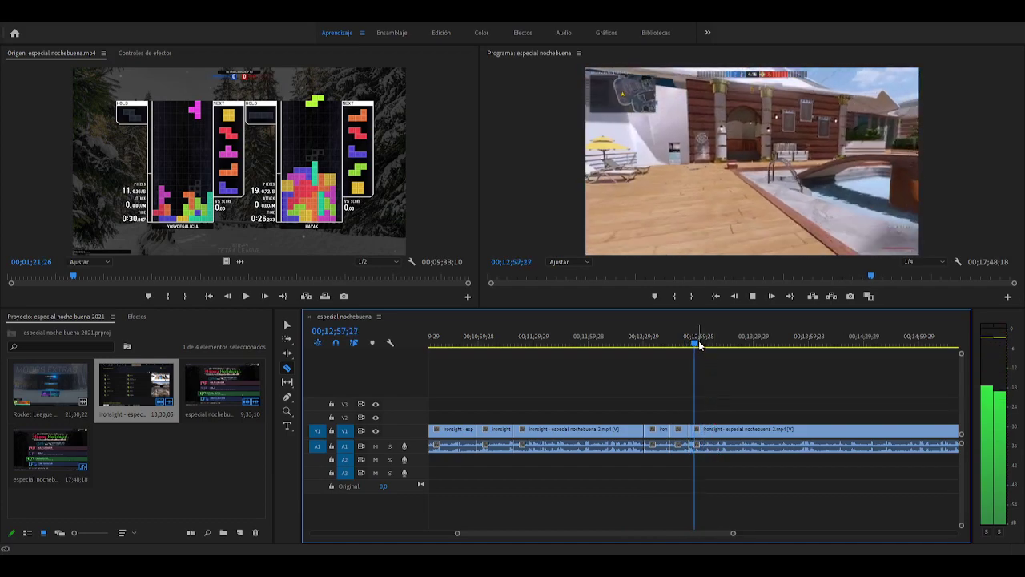
key(space)
mouse_move(698, 346)
mouse_down()
mouse_move(726, 345)
mouse_move(691, 346)
mouse_up()
key(space)
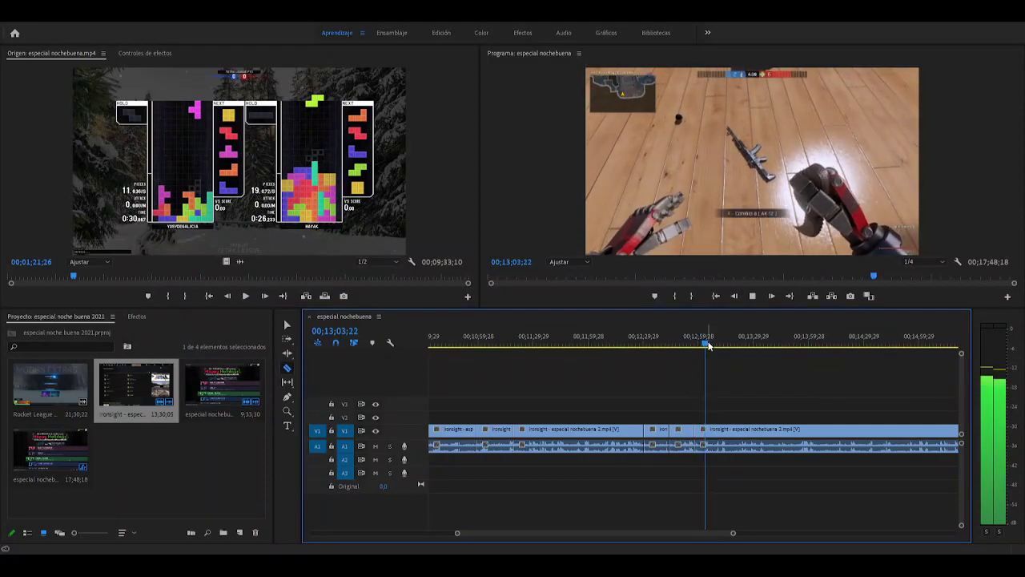
Split the Ironsight clip at 00;13;10;07 and ripple-delete the segment between 00;12;58;03 and that point
click(708, 345)
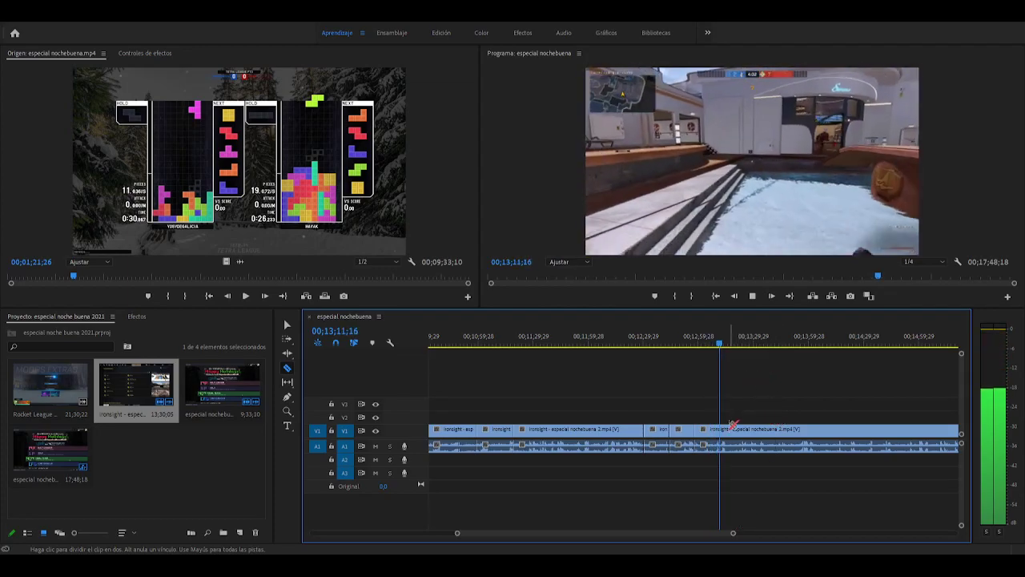
key(space)
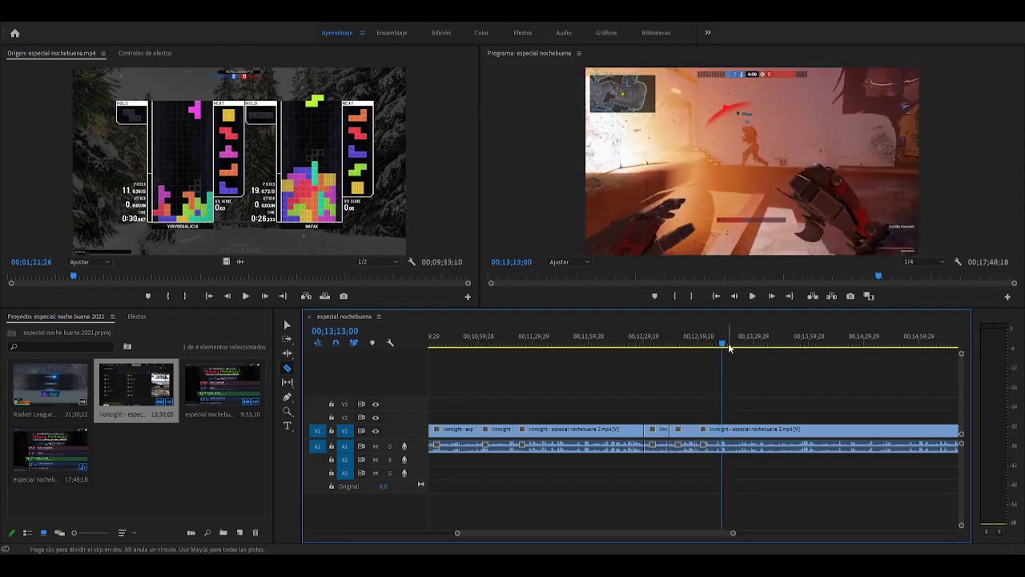
click(718, 431)
key(v)
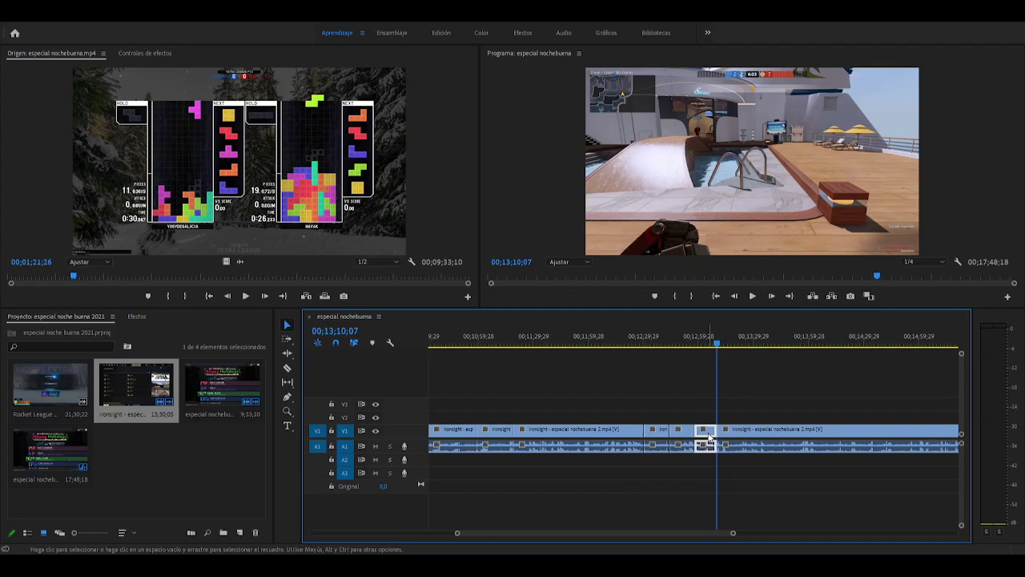
key(Delete)
key(Delete)
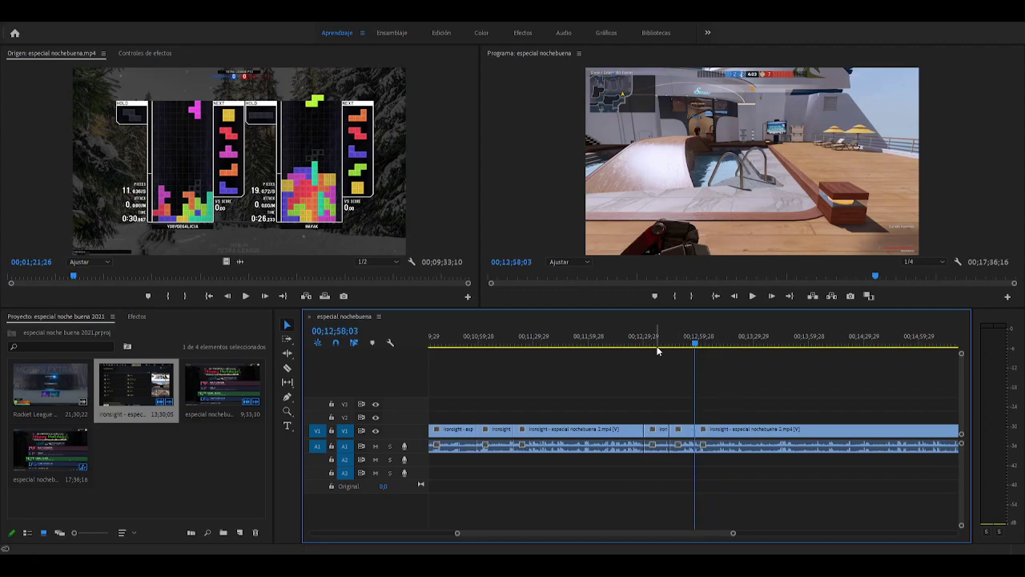
Replay the edited footage across the recent joins and split the last Ironsight clip at about 00;13;05;16
click(666, 338)
key(space)
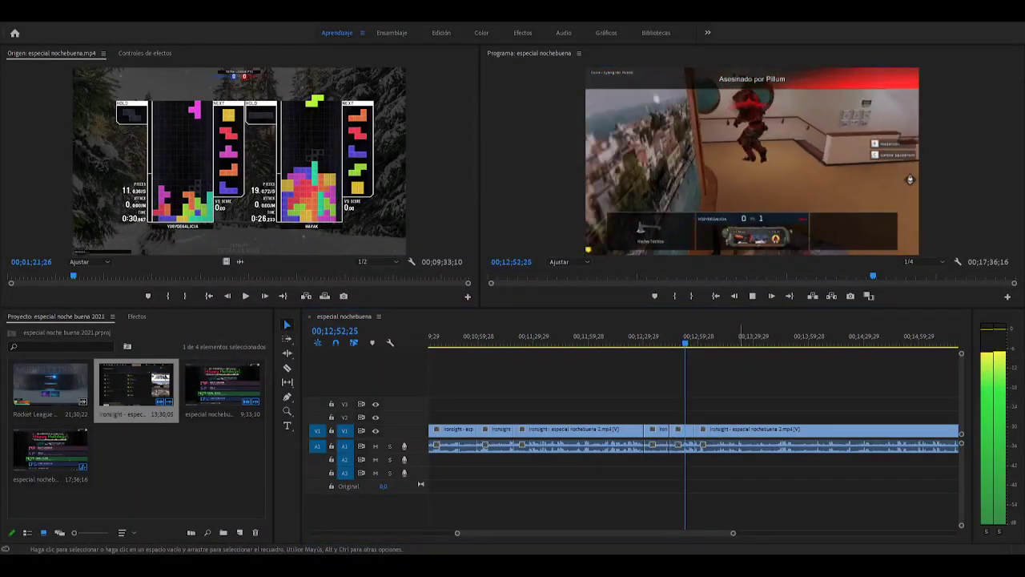
click(740, 355)
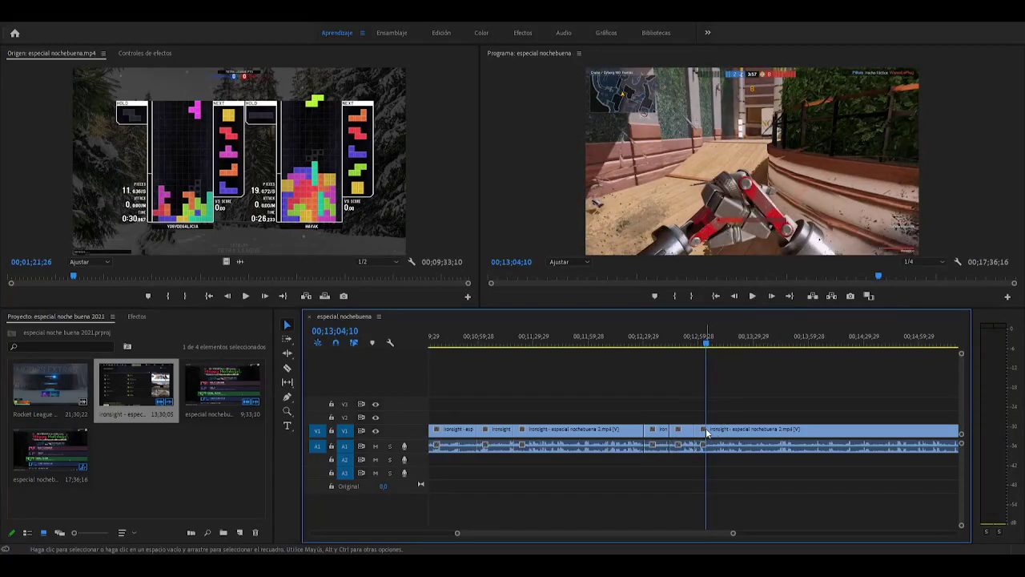
key(space)
key(c)
click(712, 433)
Split the Ironsight clip at 00;13;08;23 and ripple-delete the short segment between 00;13;05;16 and that point
key(space)
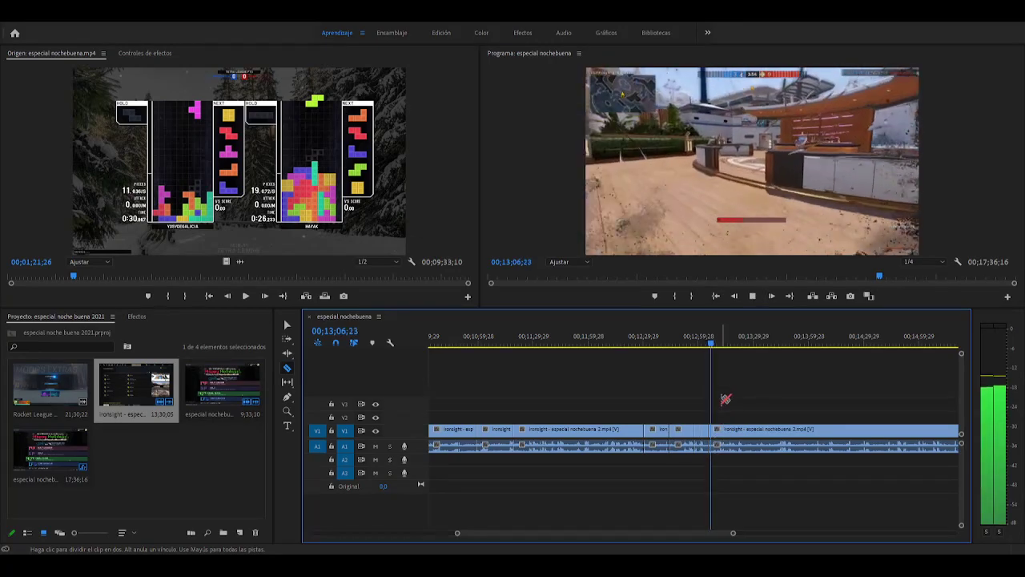
click(715, 344)
drag(718, 345, 717, 345)
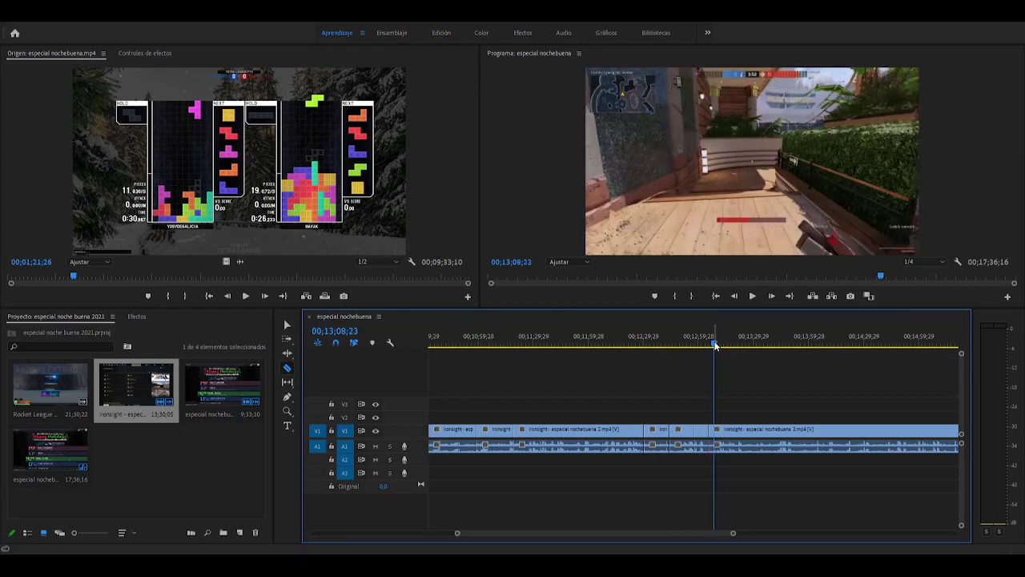
click(716, 434)
key(v)
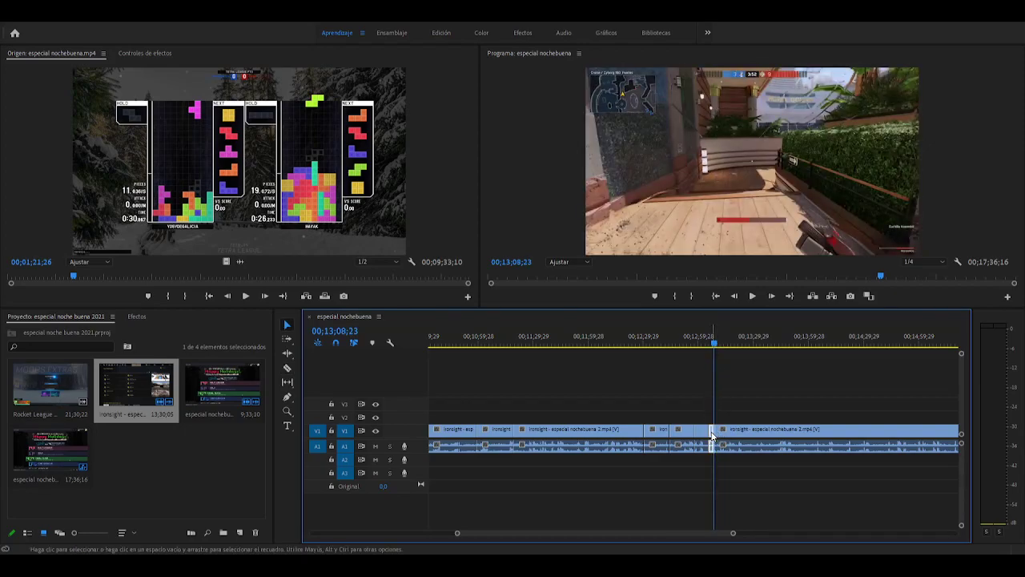
key(shift+Delete)
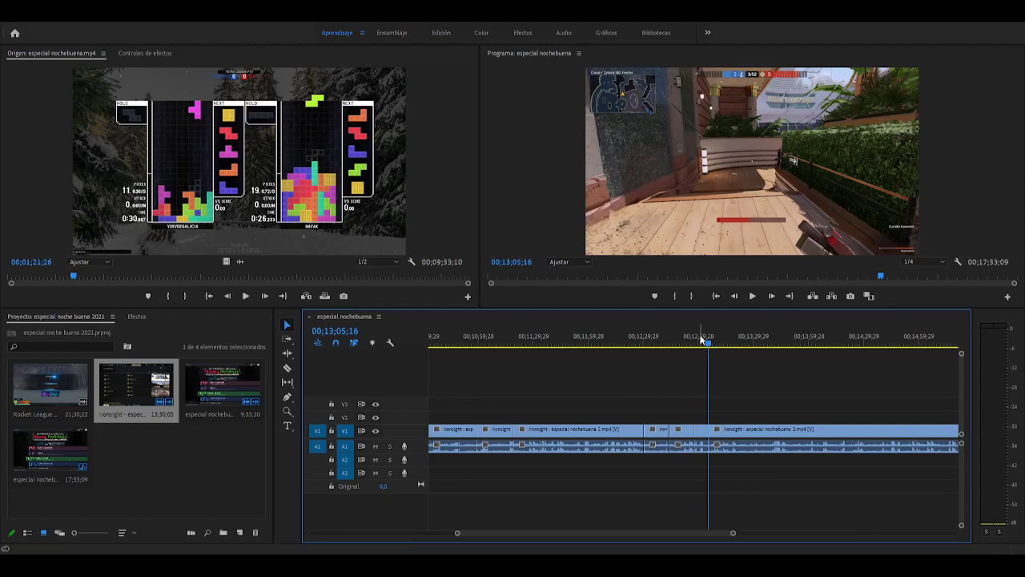
Split the Ironsight clip at 00;13;03;02 and ripple-delete the short segment between that point and the join at 00;13;05;16
key(space)
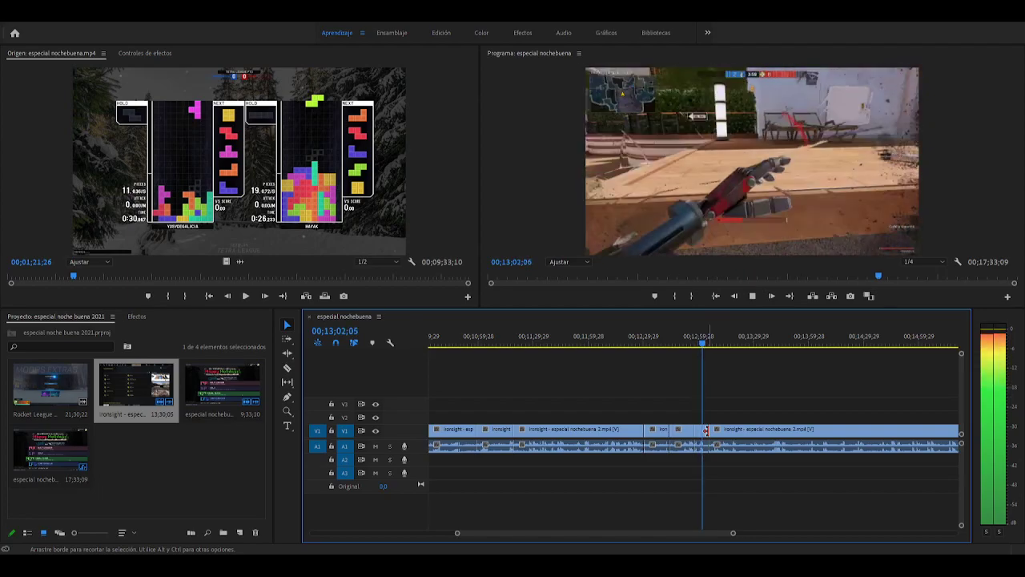
key(space)
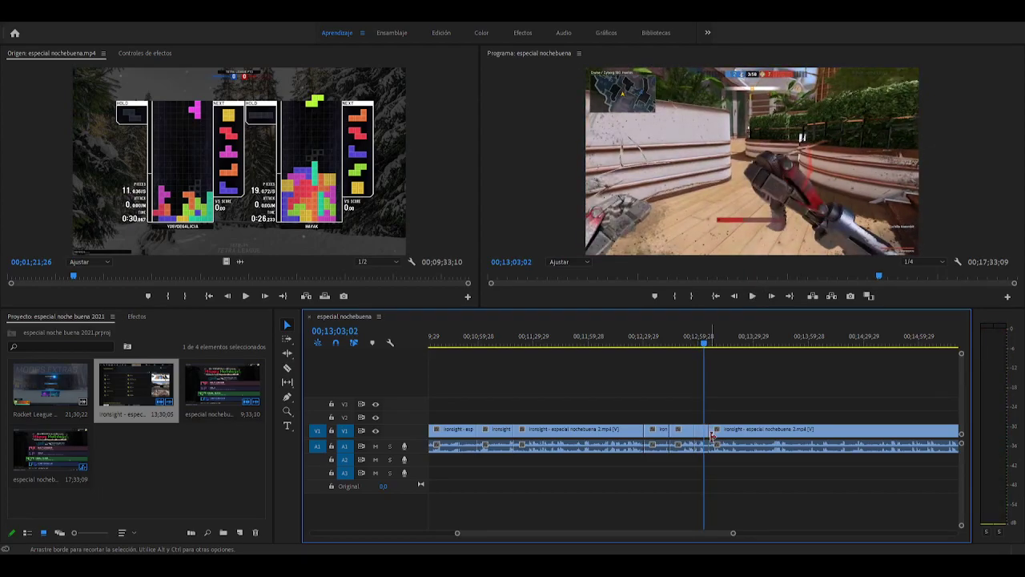
key(c)
click(706, 437)
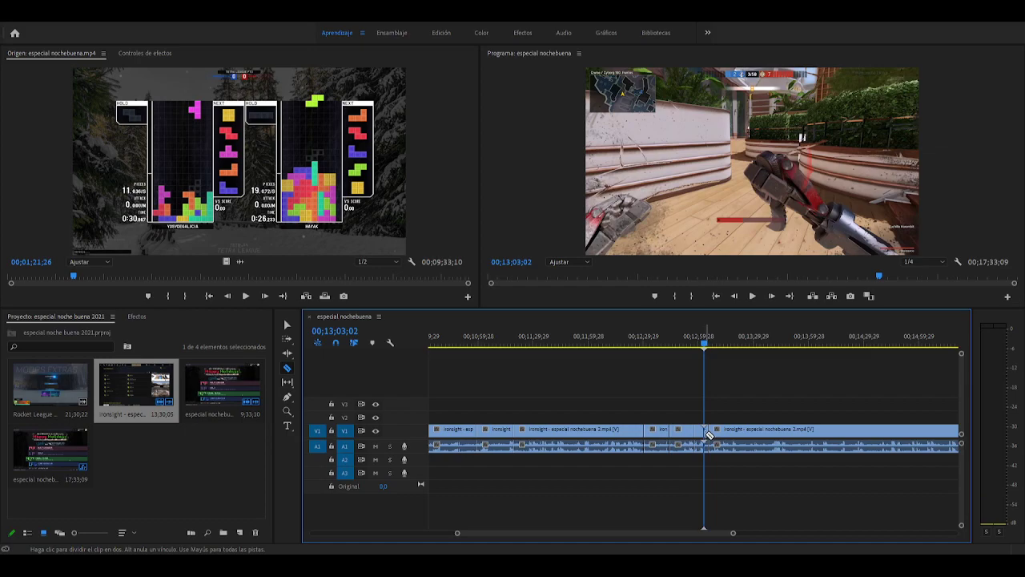
key(v)
Play the footage through the death scene and split the Ironsight clip at about 00;13;08, on the scoreboard
key(space)
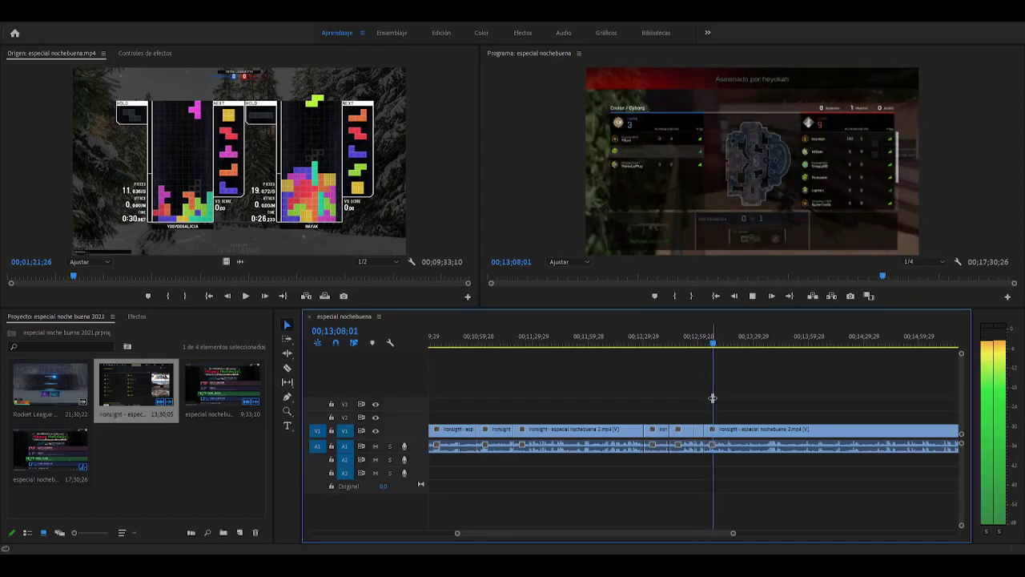
key(space)
key(c)
click(714, 433)
Split the Ironsight clip at 00;13;34;19 and ripple-delete the segment between the scoreboard cut at about 00;13;08 and that point
key(space)
click(725, 347)
drag(725, 347, 761, 347)
click(762, 430)
key(v)
key(Delete)
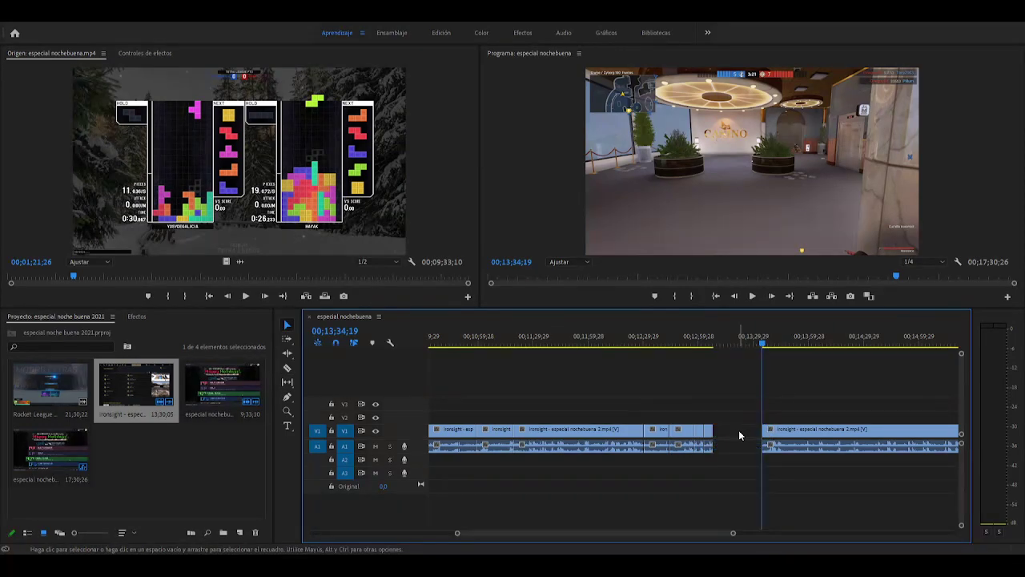
key(Delete)
Replay the footage across the new join and split the last Ironsight clip at 00;13;16;08
drag(716, 345, 709, 346)
key(space)
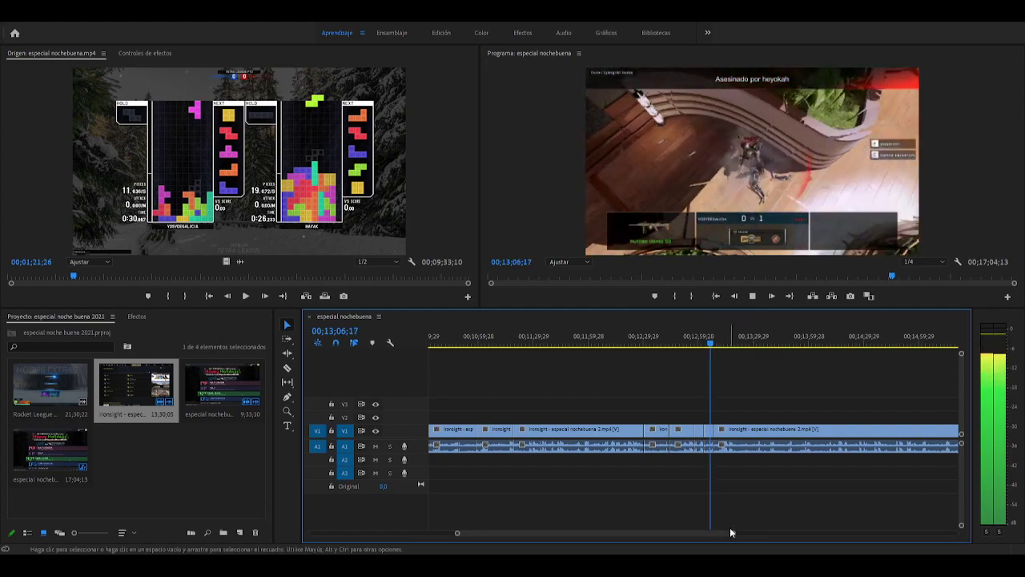
drag(728, 534, 735, 534)
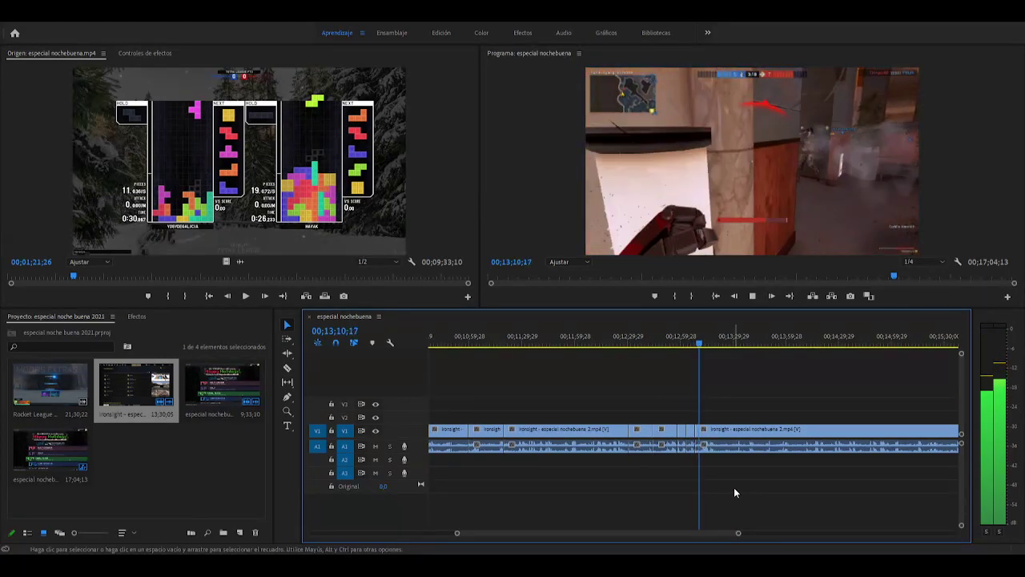
key(space)
key(c)
click(712, 443)
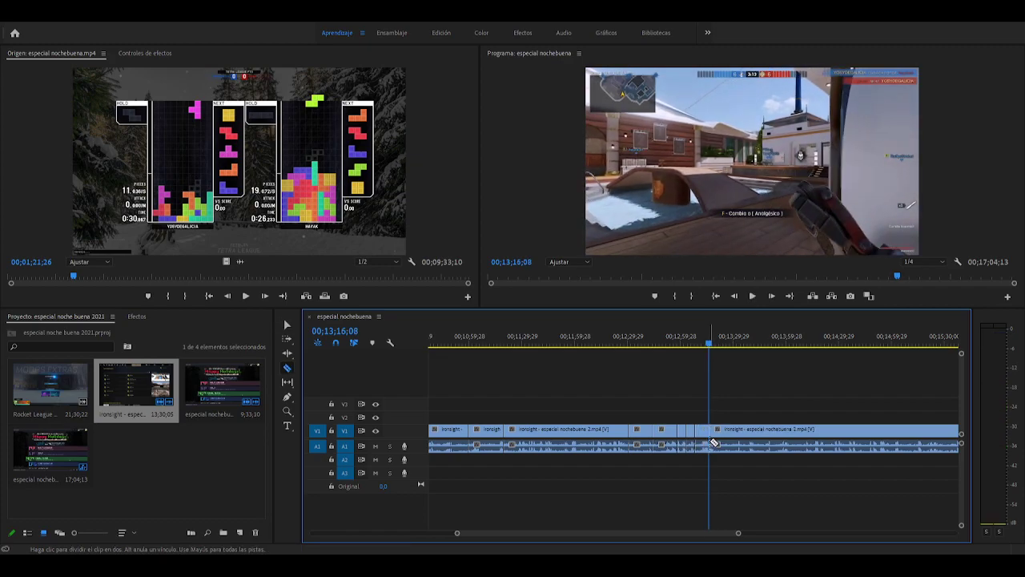
Split the Ironsight clip at 00;13;24;23 and ripple-delete the segment between 00;13;16;08 and that point
click(712, 346)
drag(712, 347, 724, 350)
key(v)
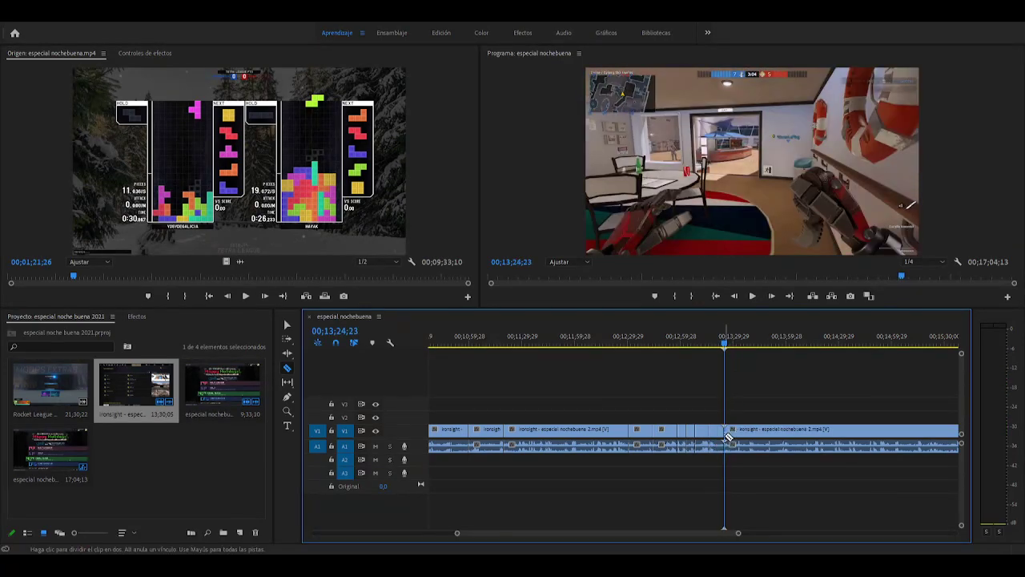
click(717, 432)
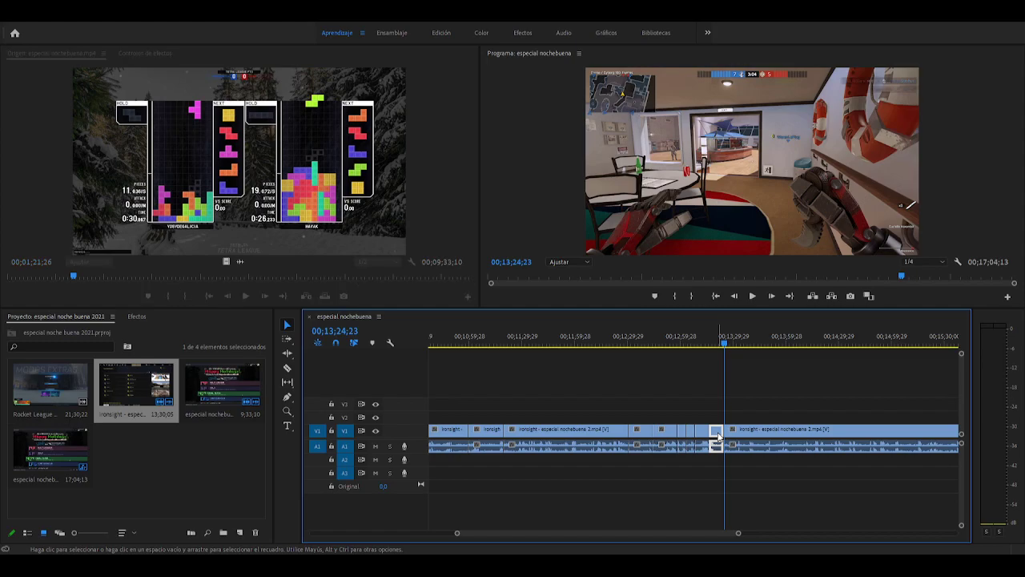
key(Delete)
key(Delete)
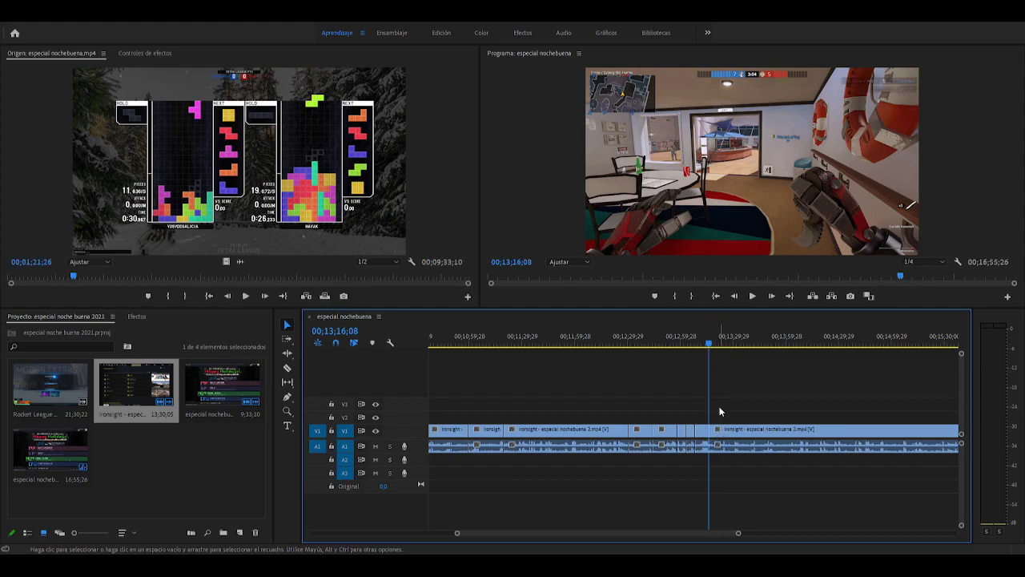
Review the footage up to the next death screen and split the Ironsight clip at about 00;13;25;21
key(space)
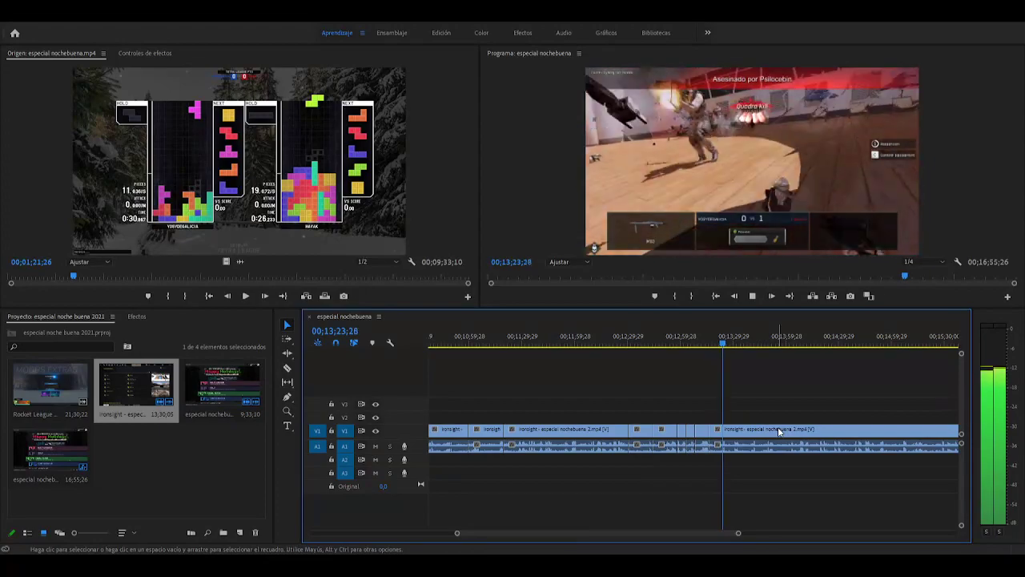
key(space)
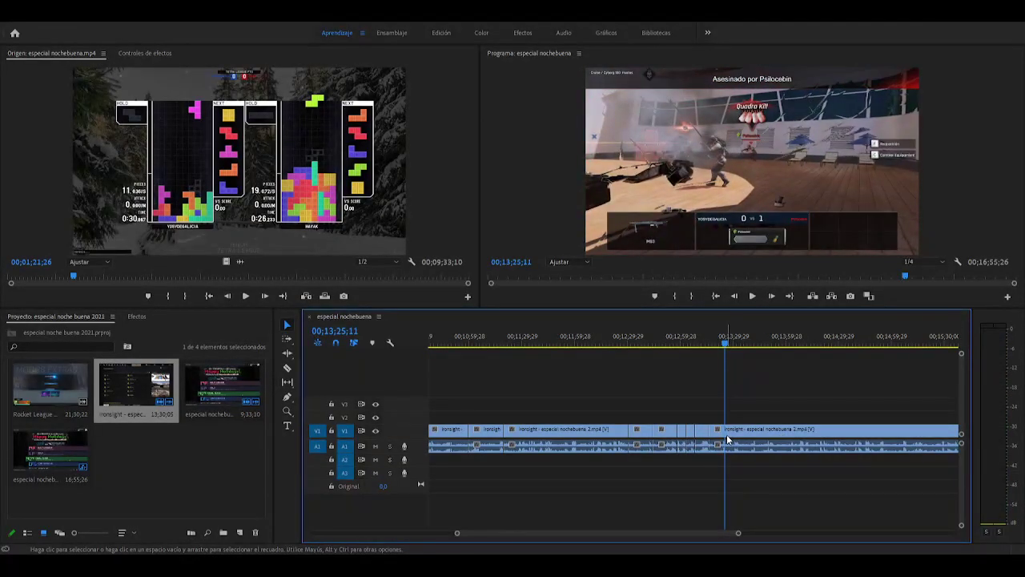
key(space)
key(space)
key(c)
click(732, 433)
Split the Ironsight clip at 00;13;33;26, delete the segment between 00;13;25;21 and that point, and close the gap
key(space)
drag(728, 345, 741, 347)
click(744, 426)
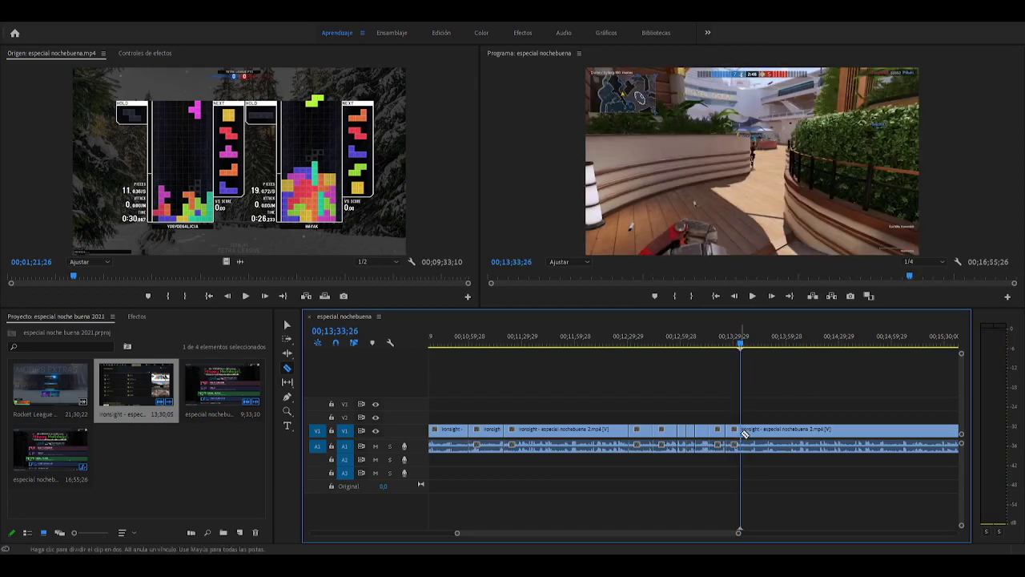
key(b)
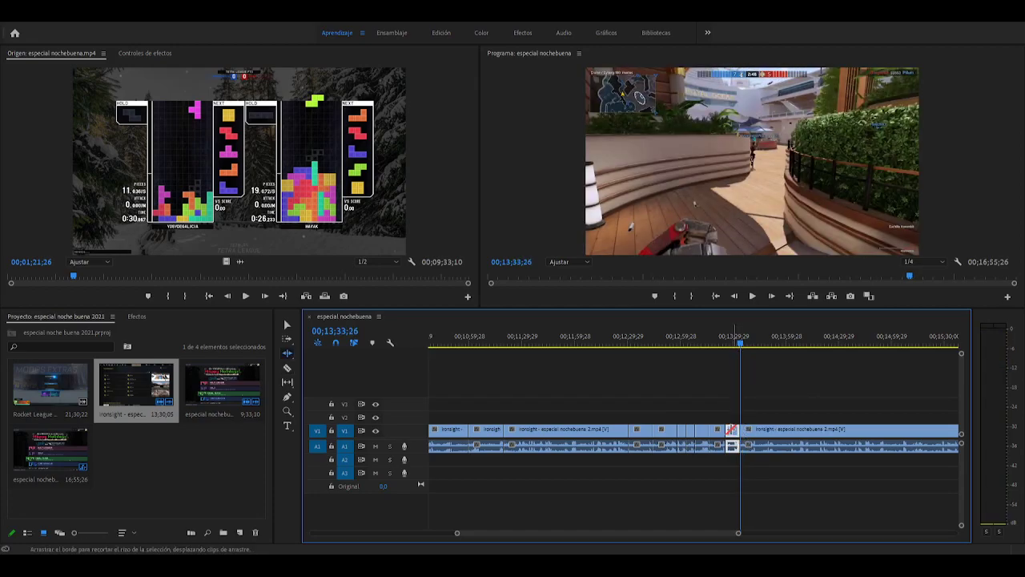
key(v)
key(Delete)
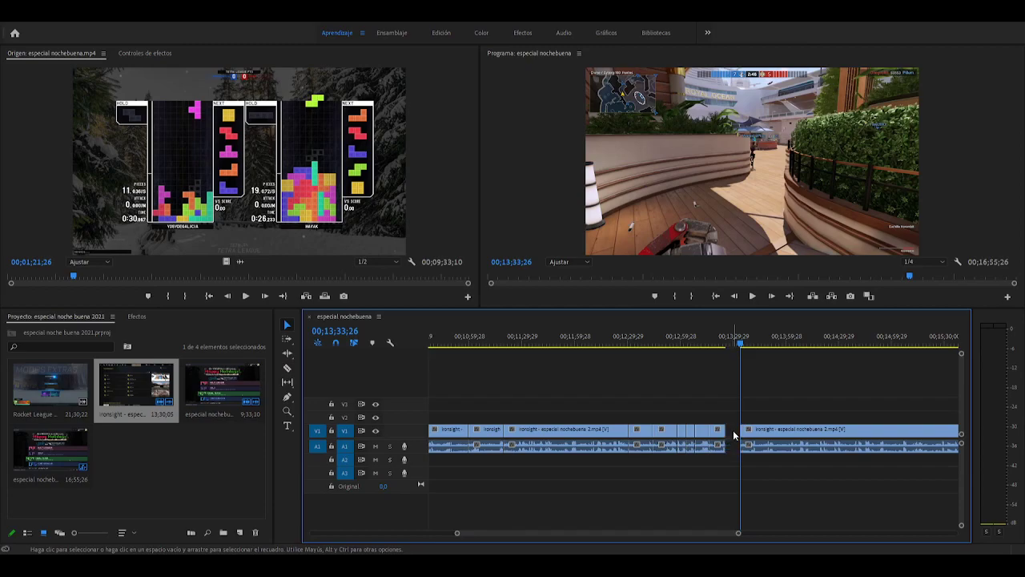
key(Delete)
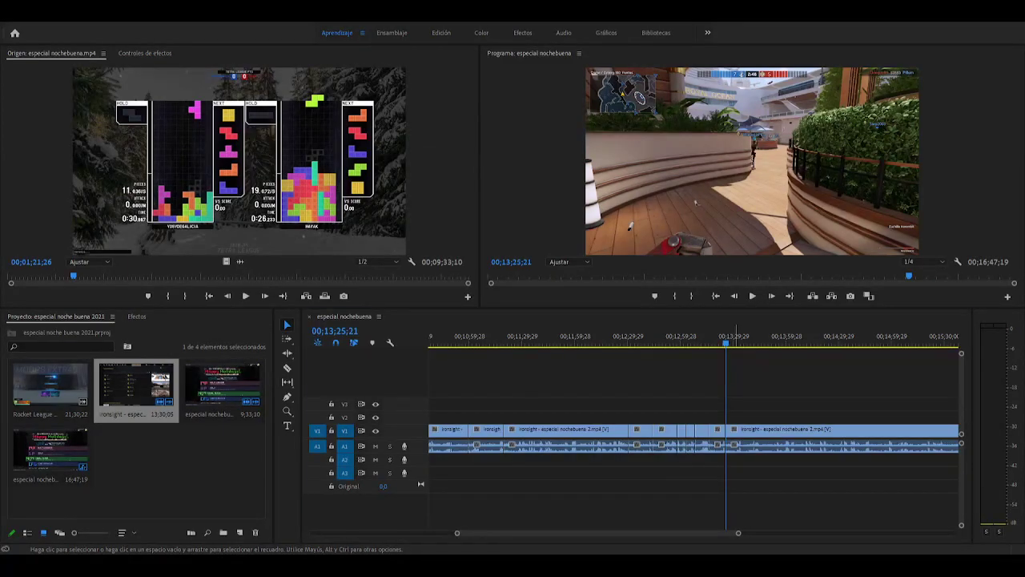
Split the Ironsight clip at 00;13;29;27 and ripple-delete the segment between 00;13;25;21 and that point
key(space)
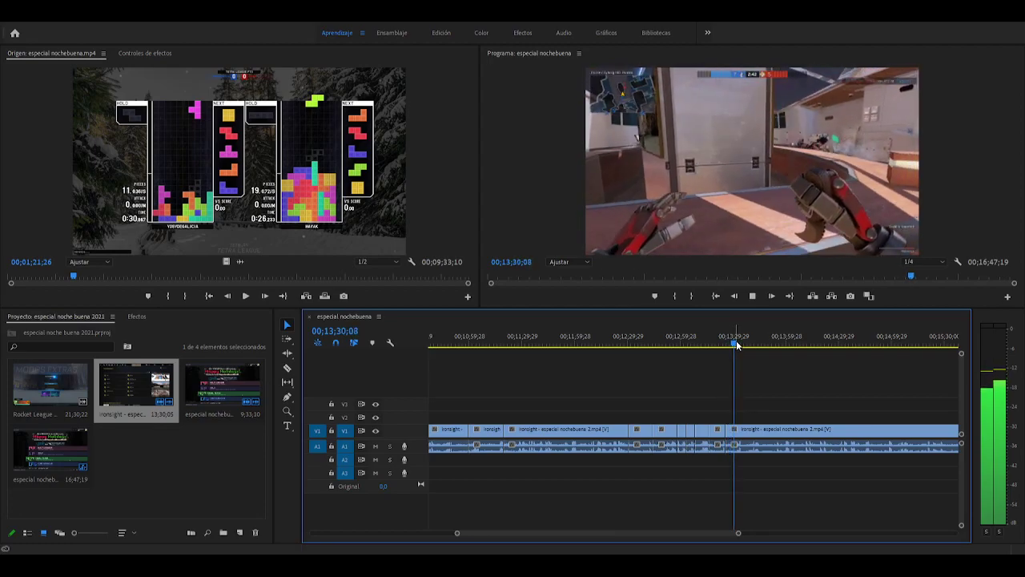
drag(737, 345, 734, 345)
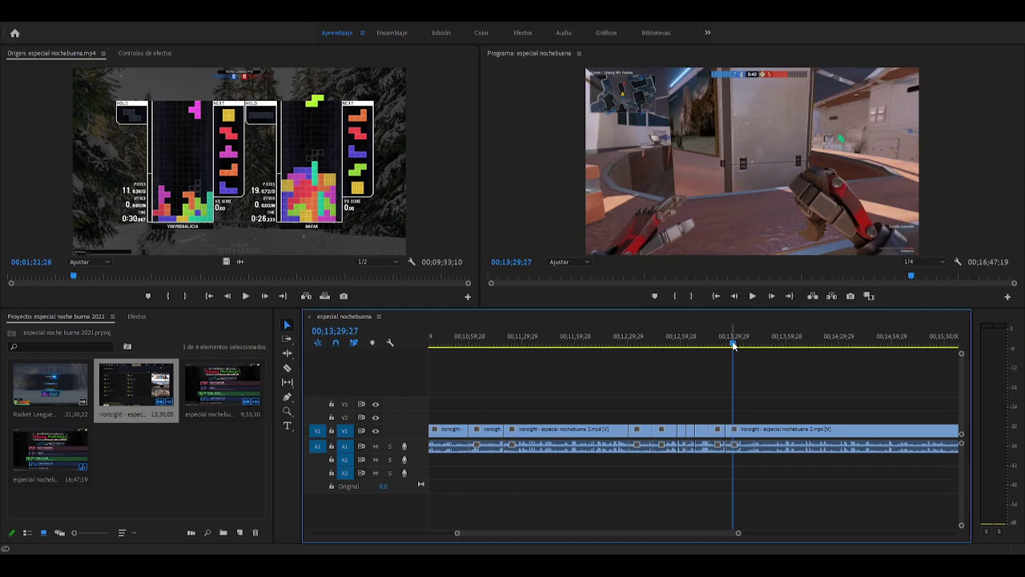
key(c)
click(733, 431)
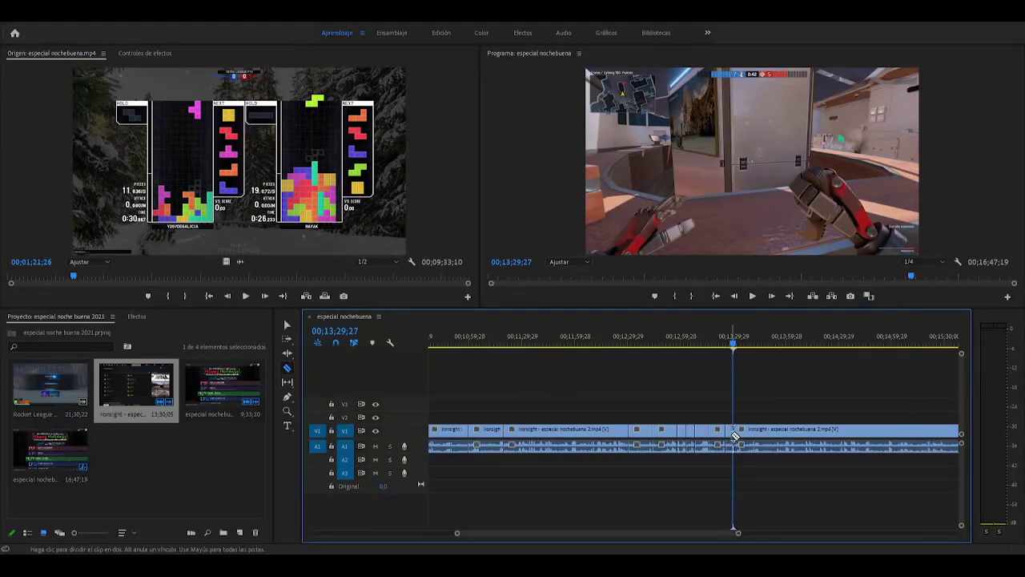
key(v)
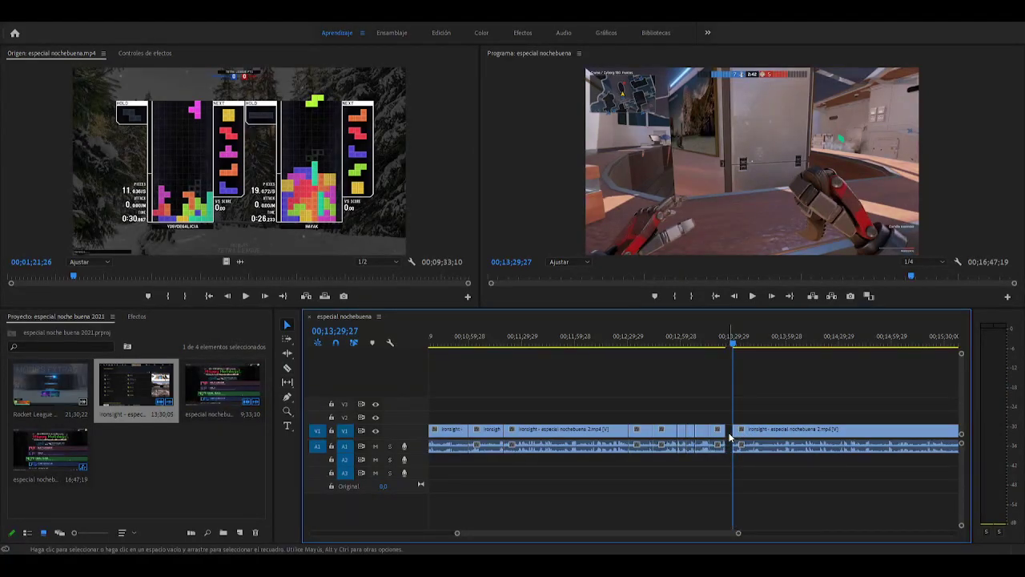
key(shift+Delete)
Replay the edited footage across the latest joins and split the last Ironsight clip at about 00;13;30;07
click(704, 341)
key(space)
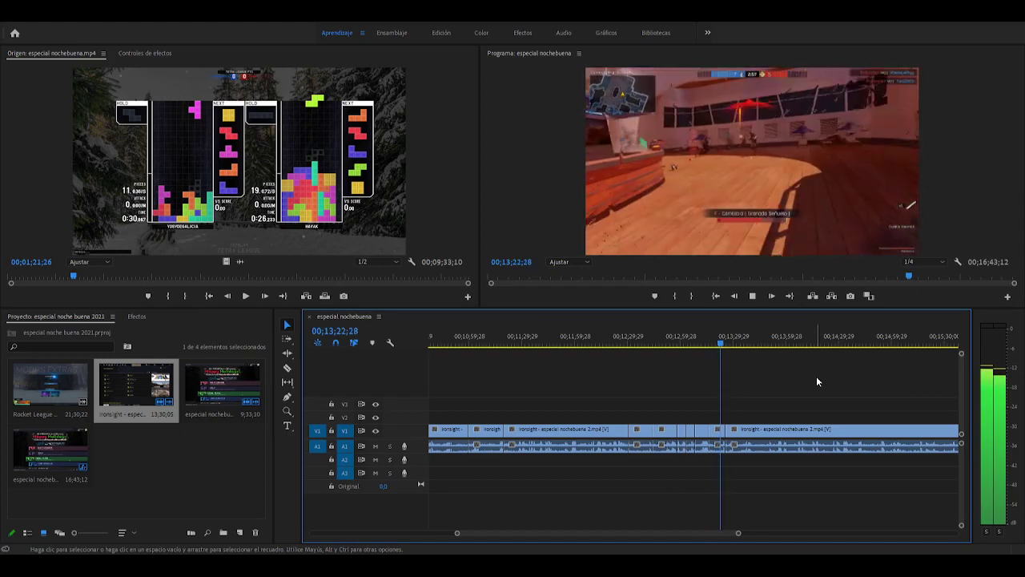
click(752, 296)
click(816, 376)
key(space)
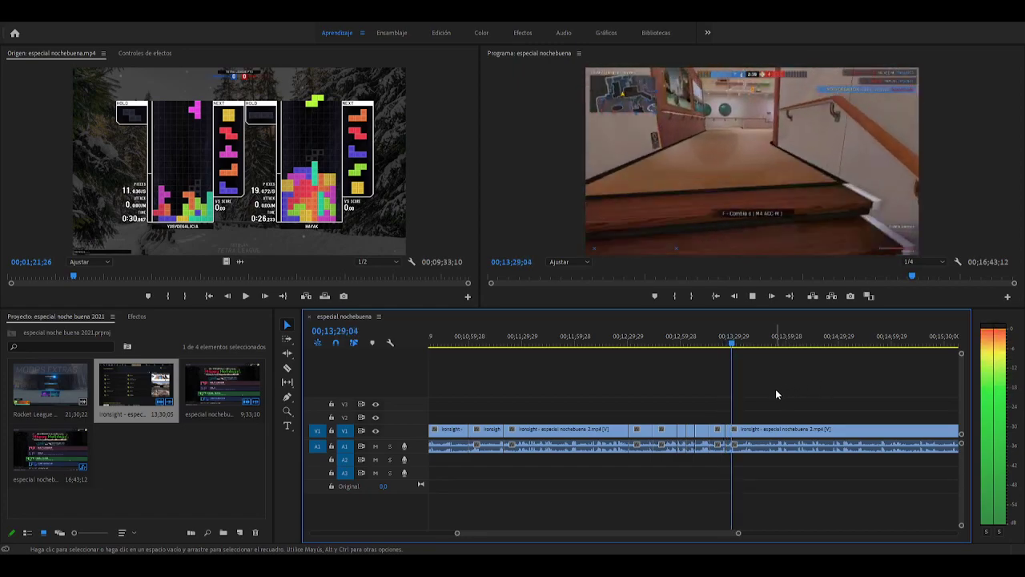
key(space)
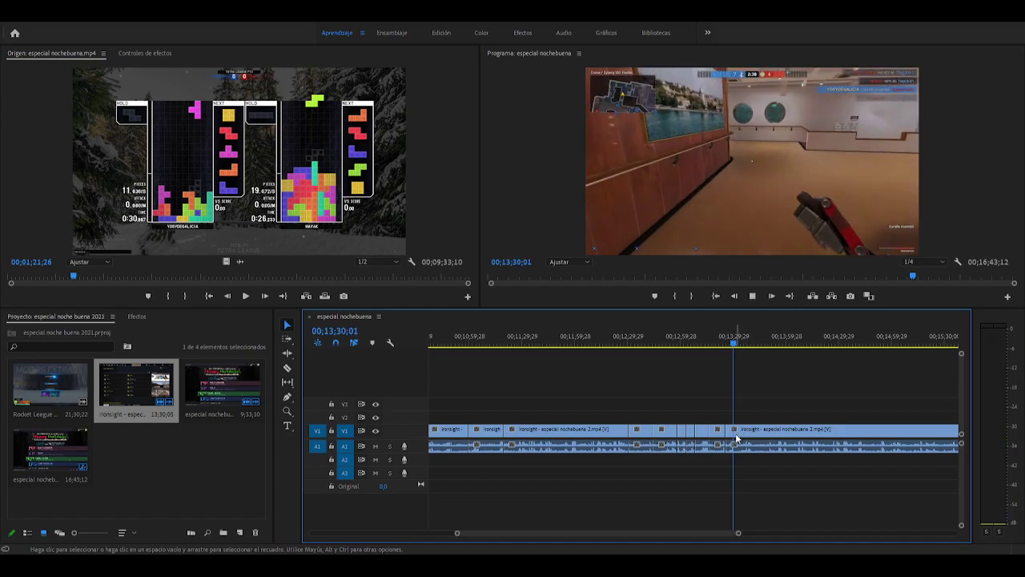
key(c)
Split the Ironsight clip at 00;13;33;17 and ripple-delete the short segment between 00;13;30;07 and that point
key(space)
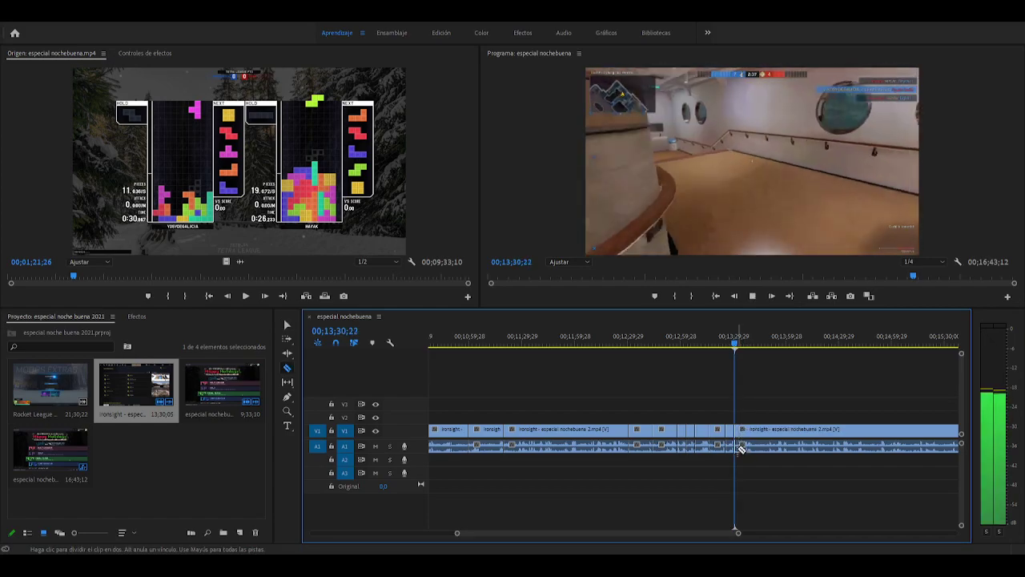
key(space)
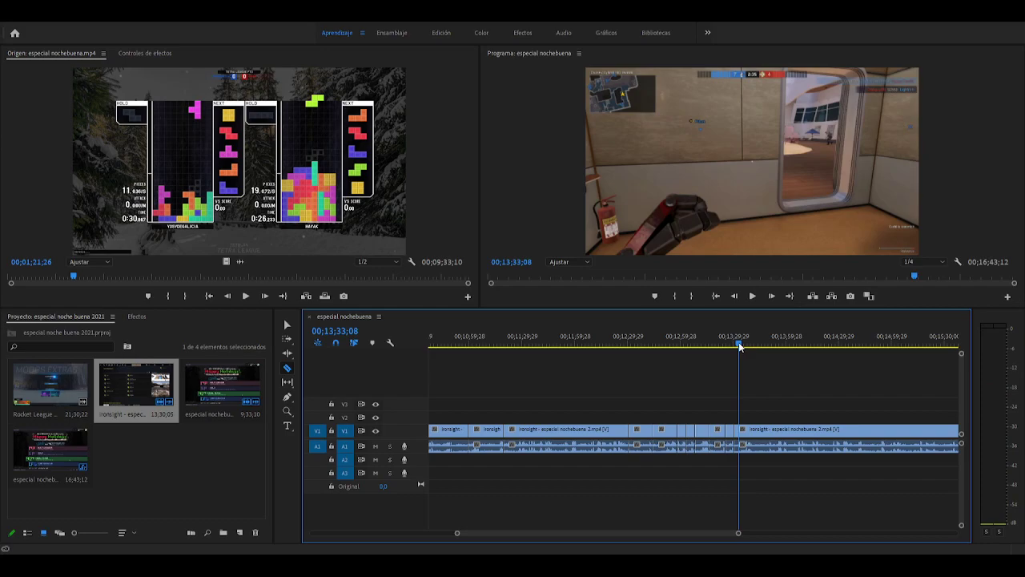
key(space)
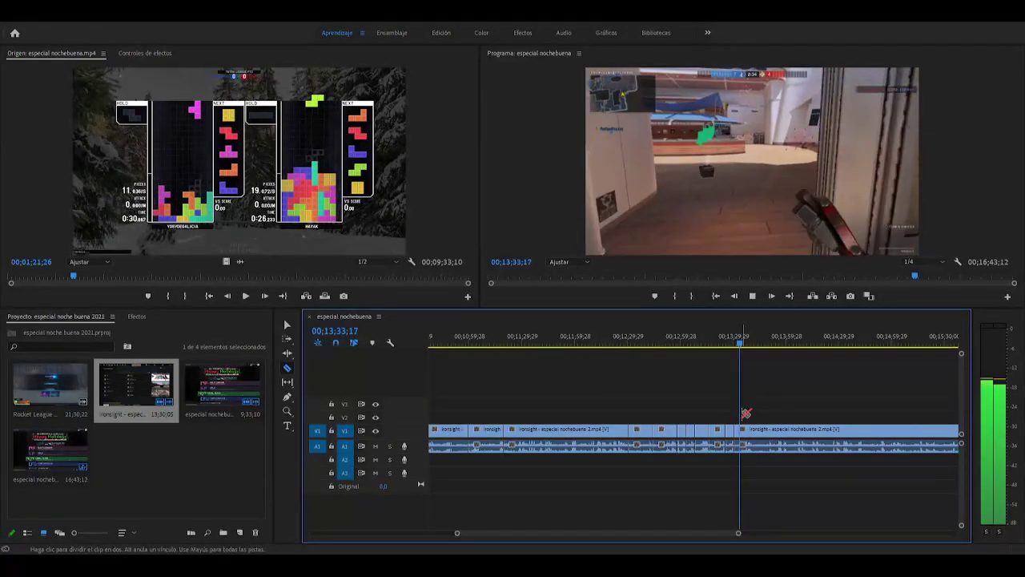
click(739, 346)
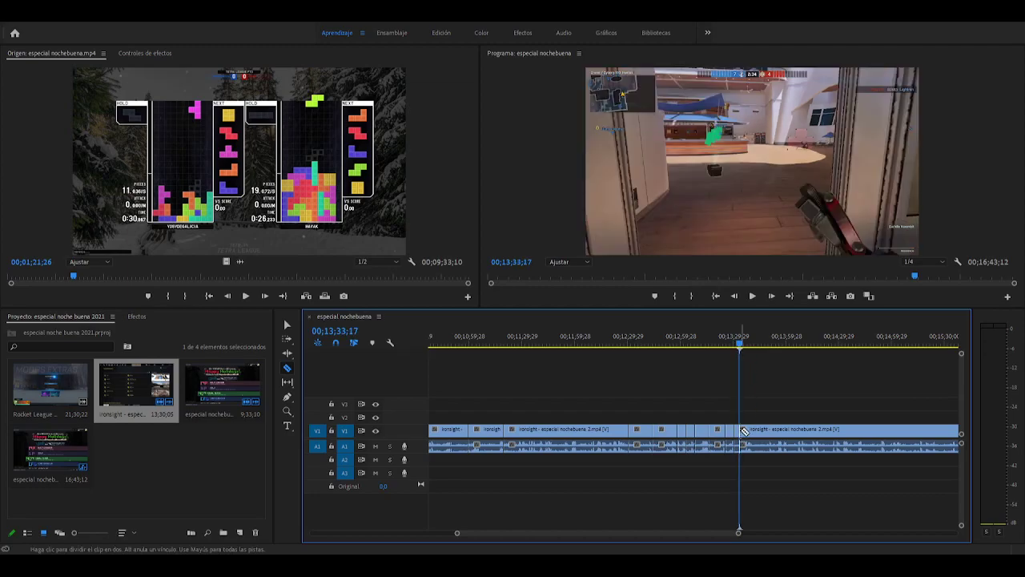
key(v)
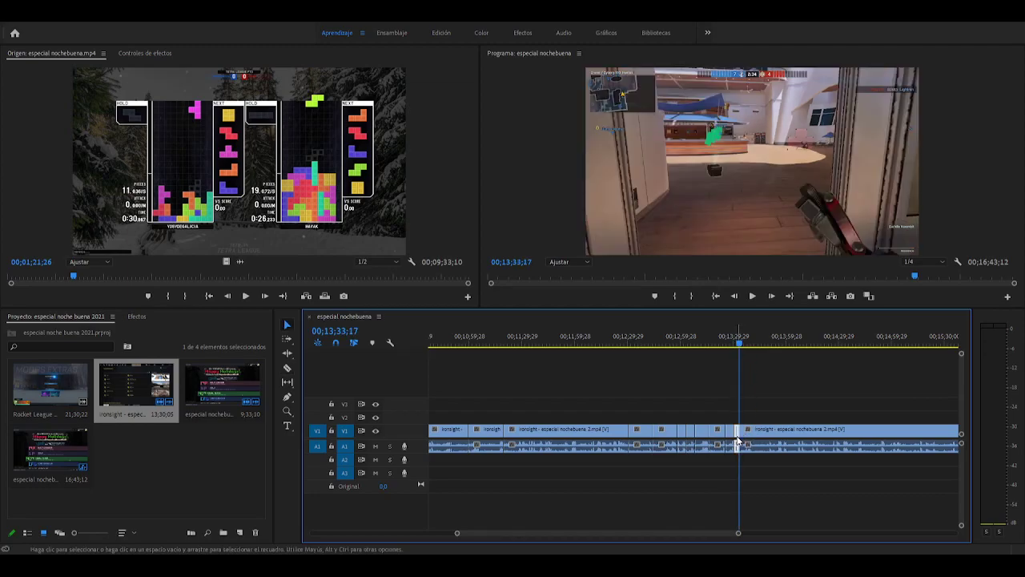
key(j)
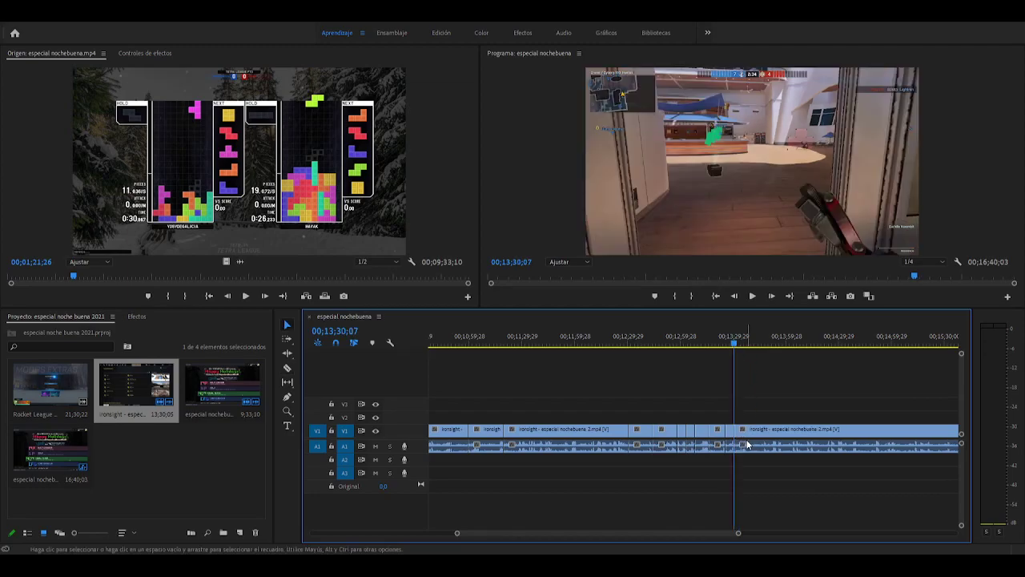
Play on from the join at 00;13;30;07 and split the last Ironsight clip at about 00;13;36;27
key(l)
drag(737, 533, 680, 534)
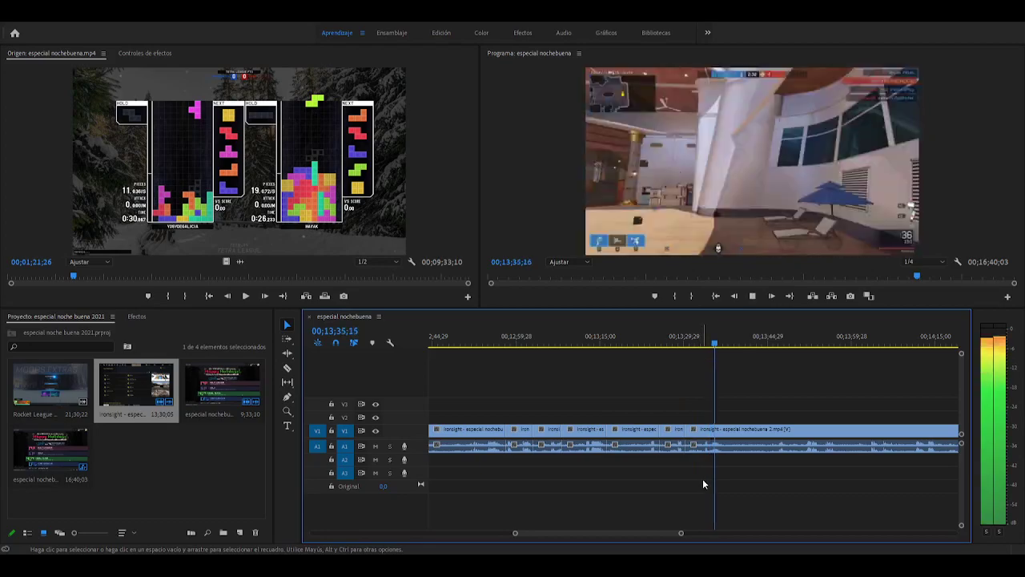
key(c)
click(724, 439)
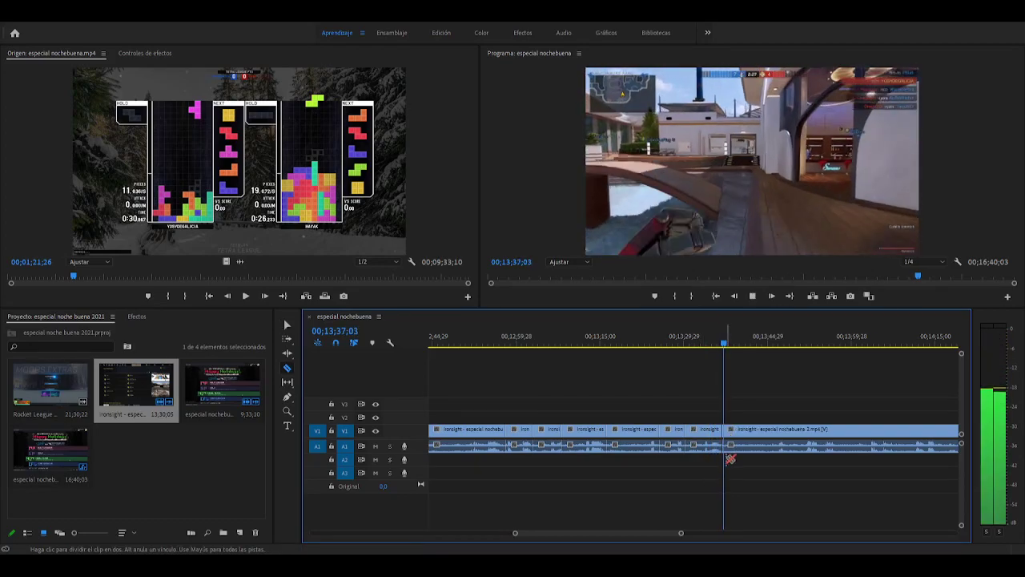
Split the Ironsight clip at 00;13;49;06 and ripple-delete the segment between 00;13;36;27 and that point
click(746, 345)
drag(746, 347, 792, 350)
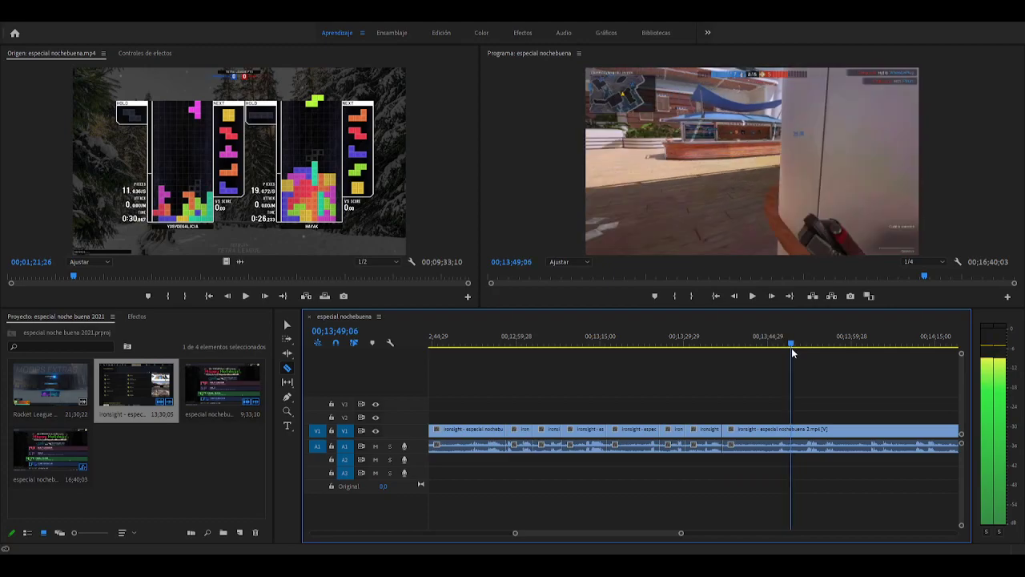
click(793, 430)
key(v)
click(762, 430)
key(Delete)
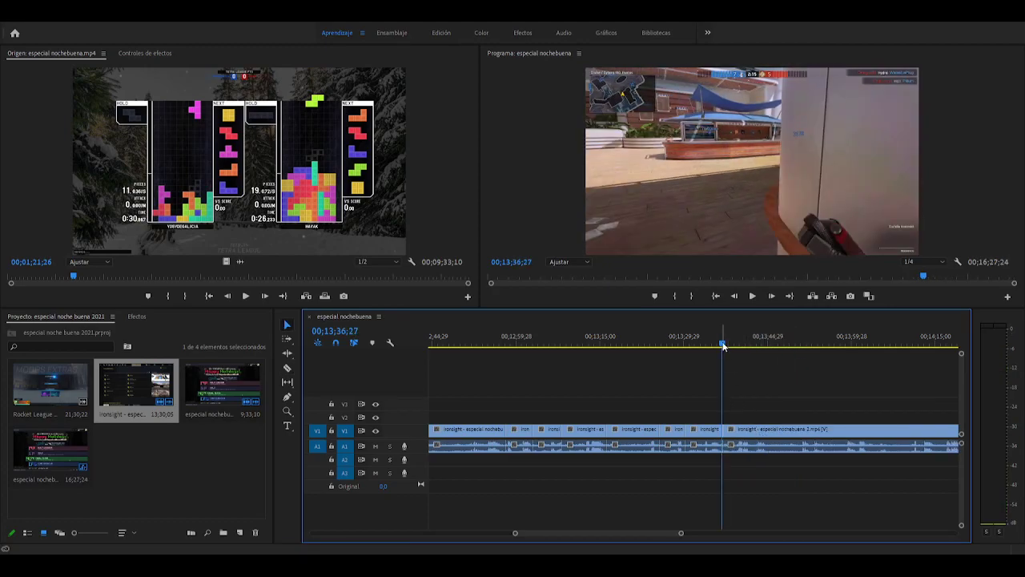
Play on from the join at 00;13;36;27, split the last Ironsight clip at 00;13;41;28 and preview the footage beyond it
key(space)
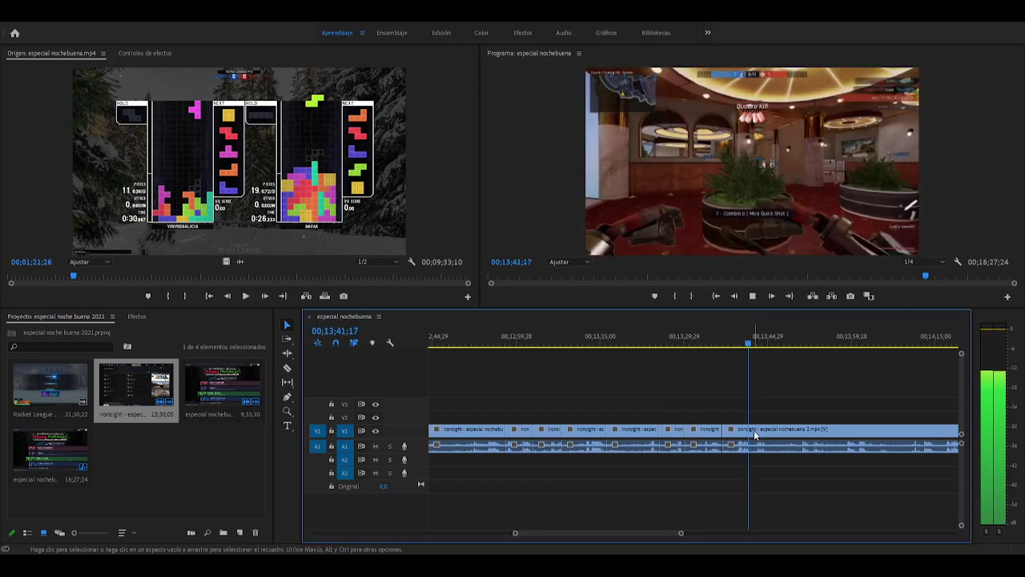
key(space)
key(c)
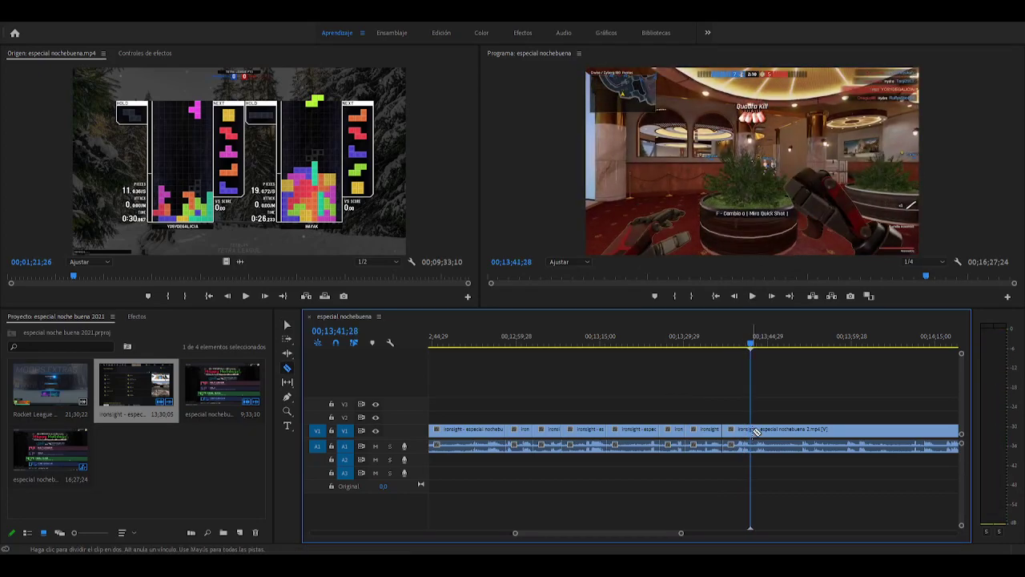
key(space)
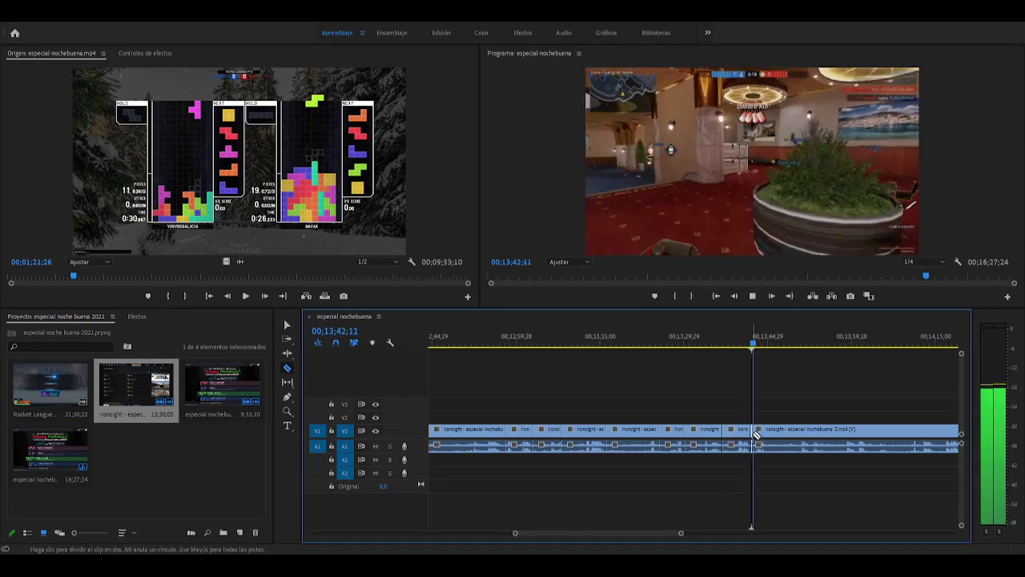
click(763, 346)
drag(763, 346, 772, 346)
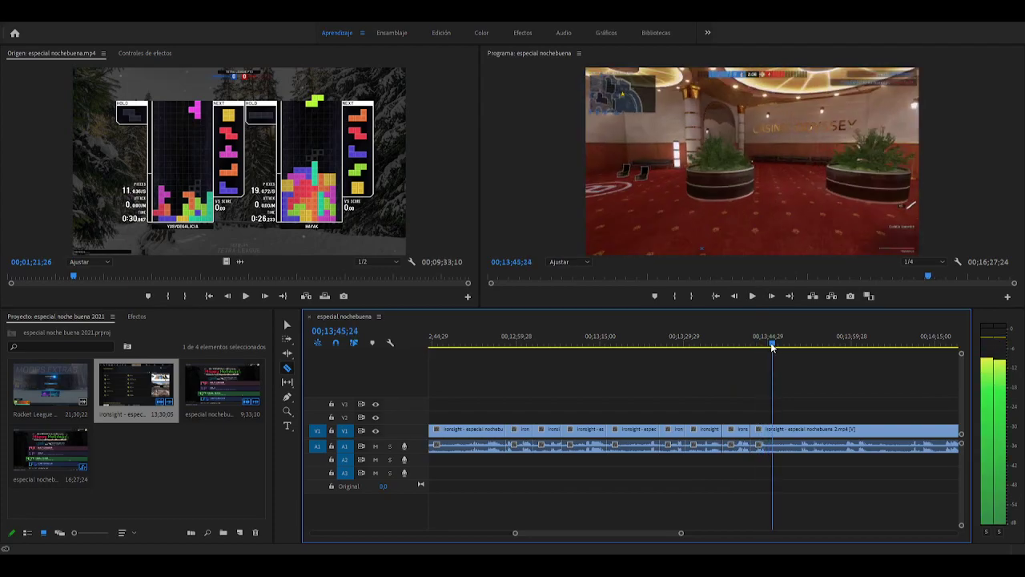
key(space)
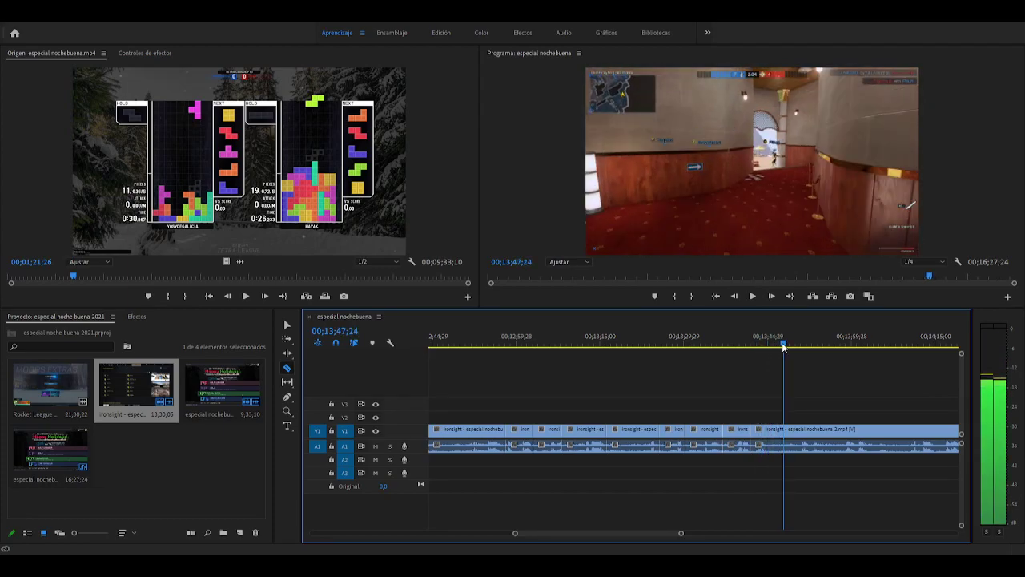
key(space)
Replay the footage around 00;13;43 and replace the split at 00;13;41;28 with one at 00;13;44;19
click(747, 346)
key(space)
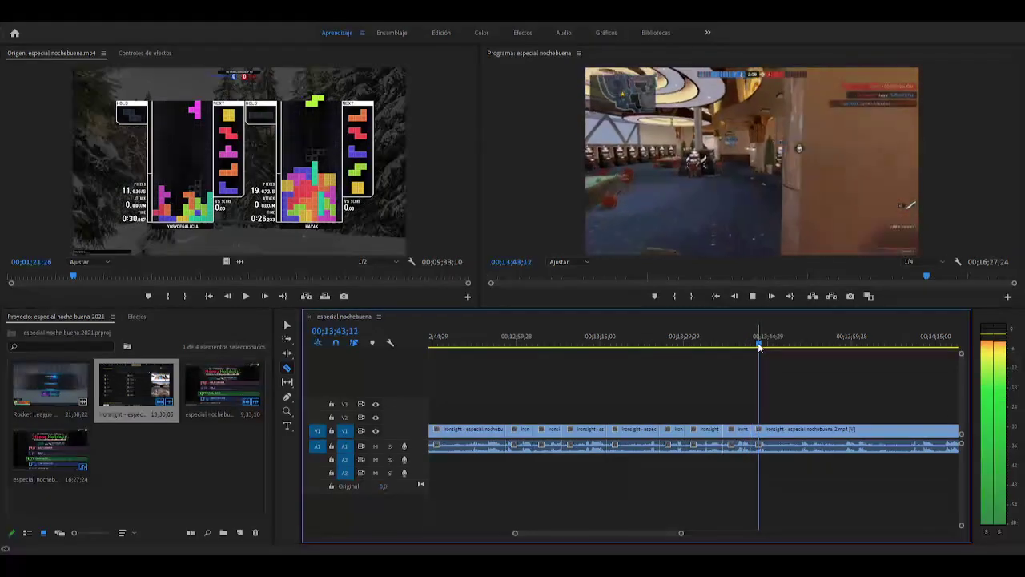
key(space)
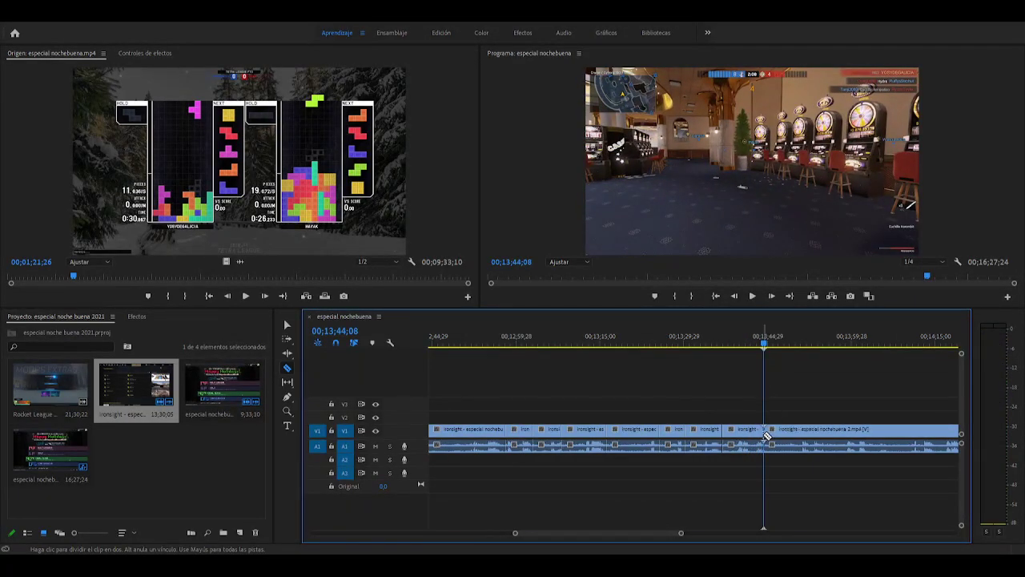
key(space)
key(space)
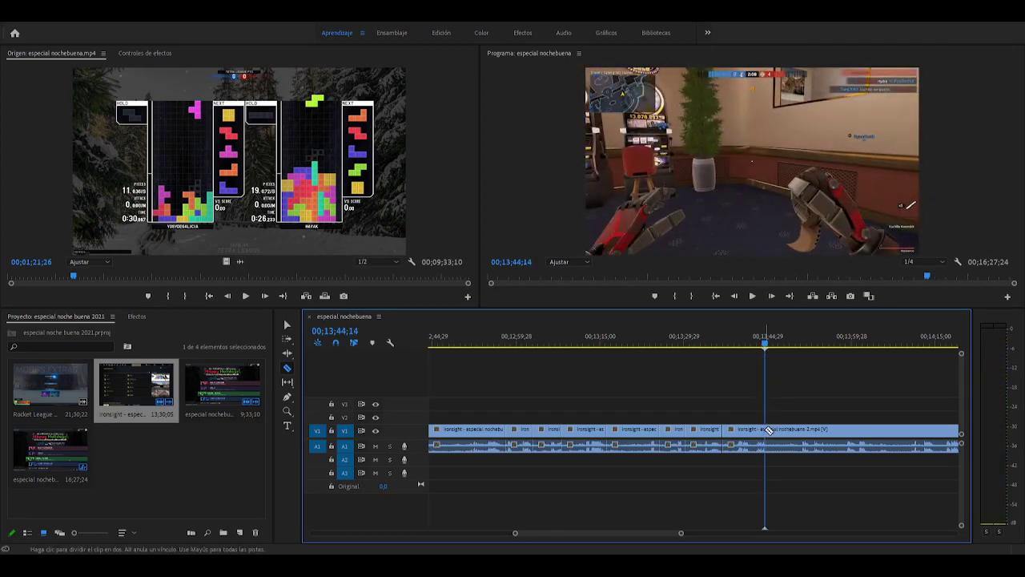
key(space)
key(space)
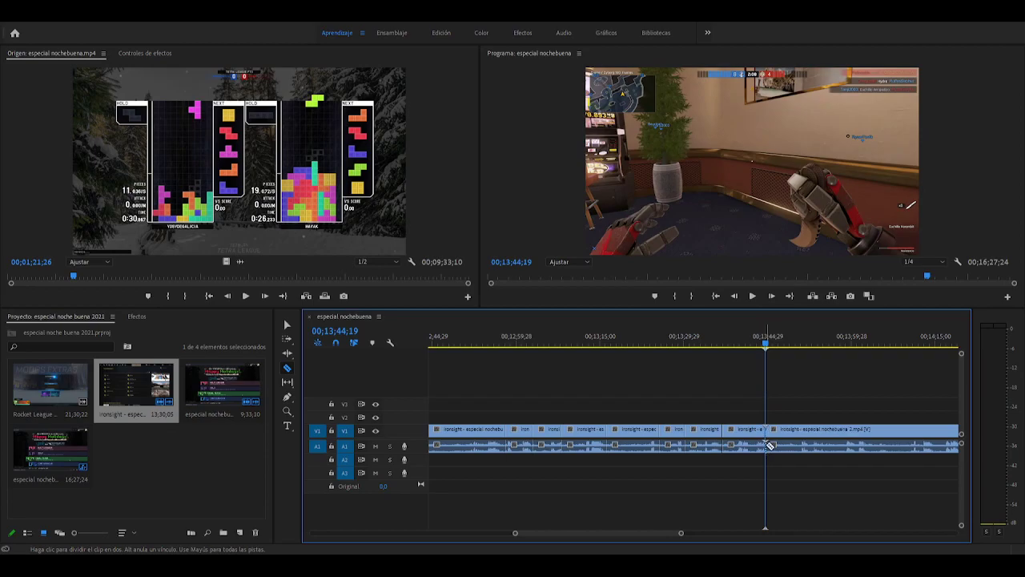
Split the Ironsight clip at 00;14;06;19 and ripple-delete the segment between 00;13;44;19 and that point
key(space)
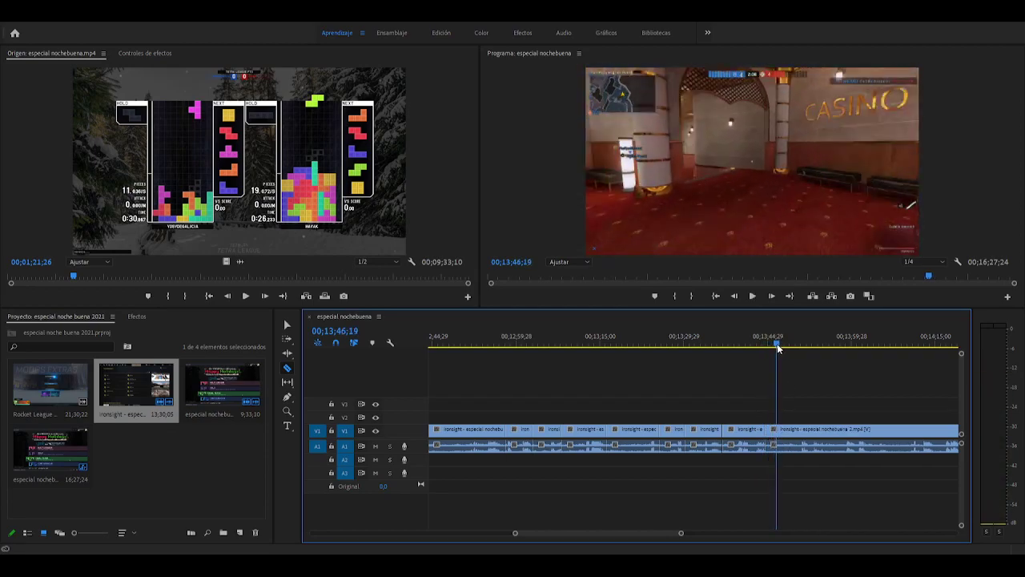
drag(785, 347, 888, 356)
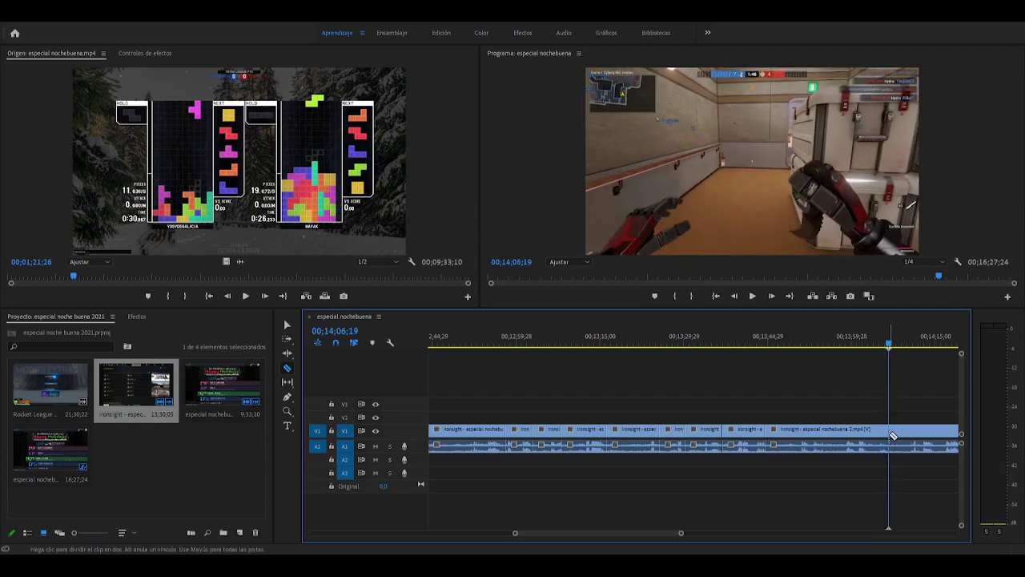
key(v)
click(835, 436)
key(Delete)
click(822, 436)
key(Delete)
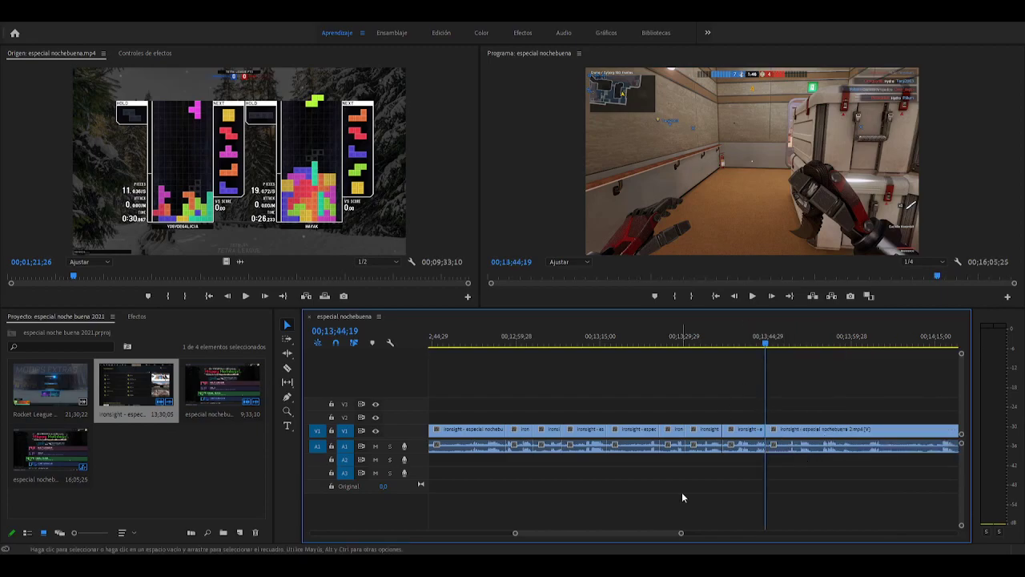
click(632, 517)
Play on from the join at 00;13;44;19 and split the last Ironsight clip at 00;13;50;18
key(space)
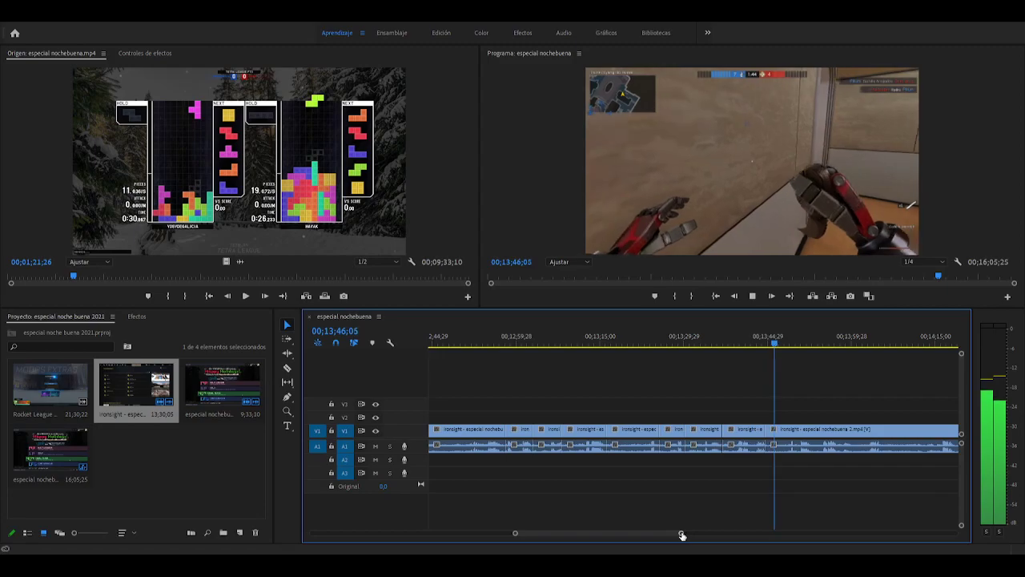
scroll(680, 535, down, 4)
scroll(681, 535, down, 4)
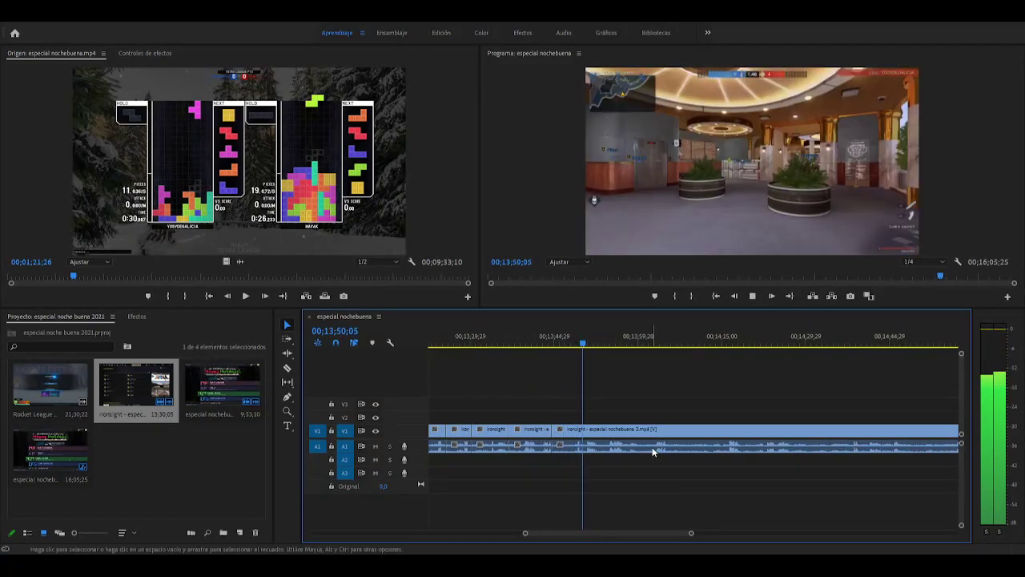
key(space)
key(c)
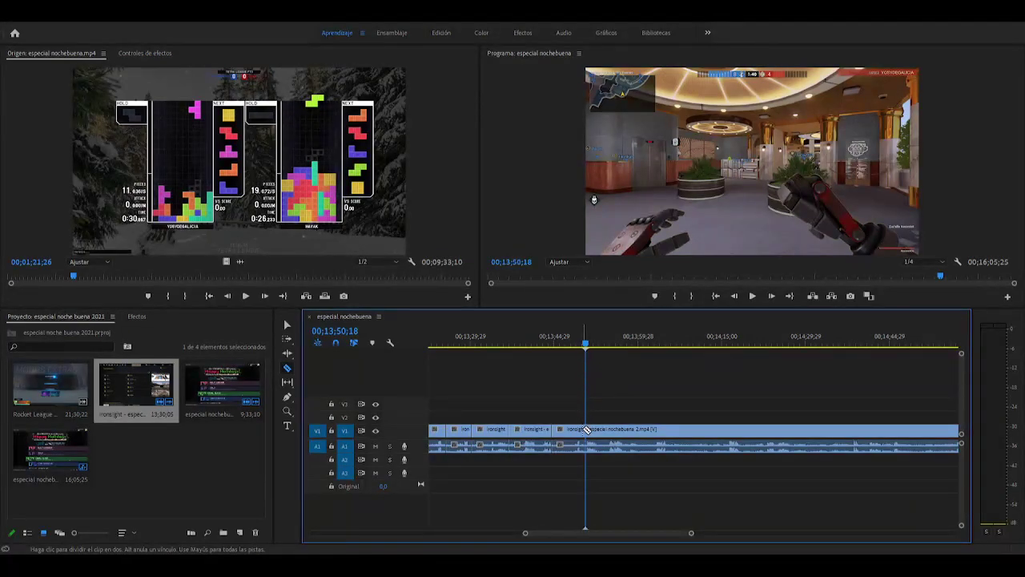
Split the Ironsight clip at 00;14;07;21 and ripple-delete the segment between 00;13;50;18 and that point
key(space)
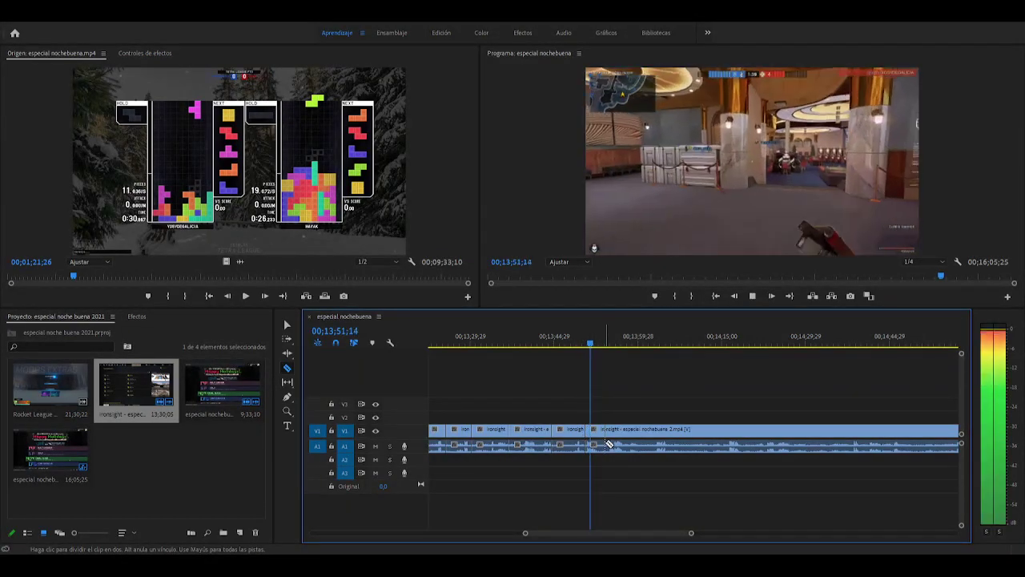
drag(596, 346, 681, 346)
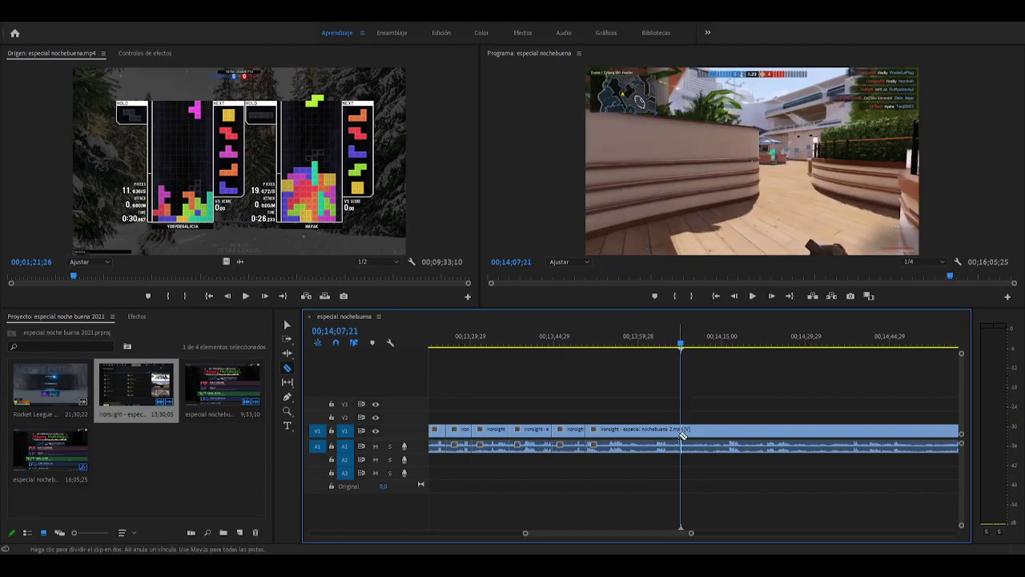
key(v)
click(646, 435)
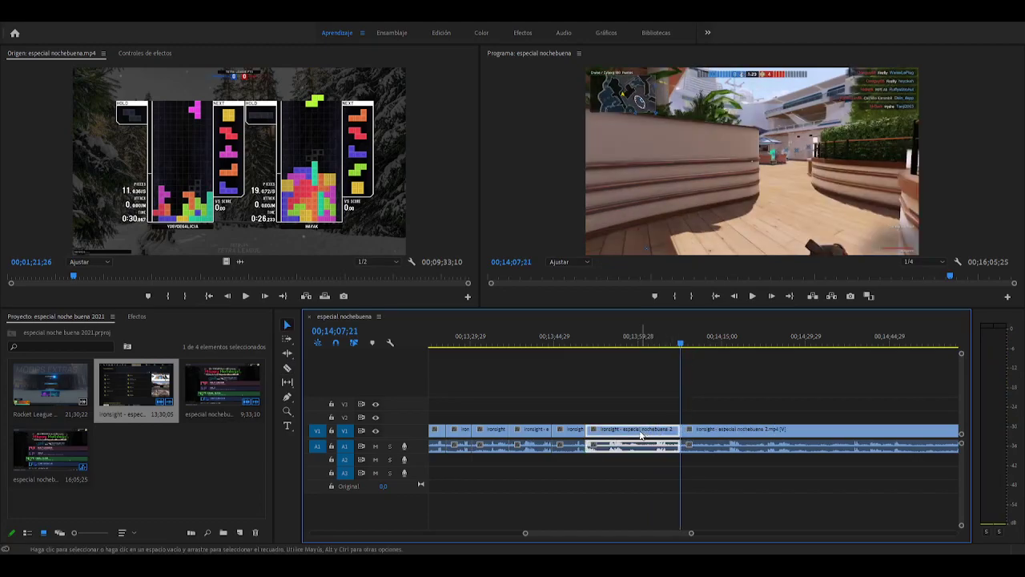
key(Delete)
key(Delete)
Play across the join at 00;13;50;18 and split the last Ironsight clip at 00;14;01;08
click(585, 344)
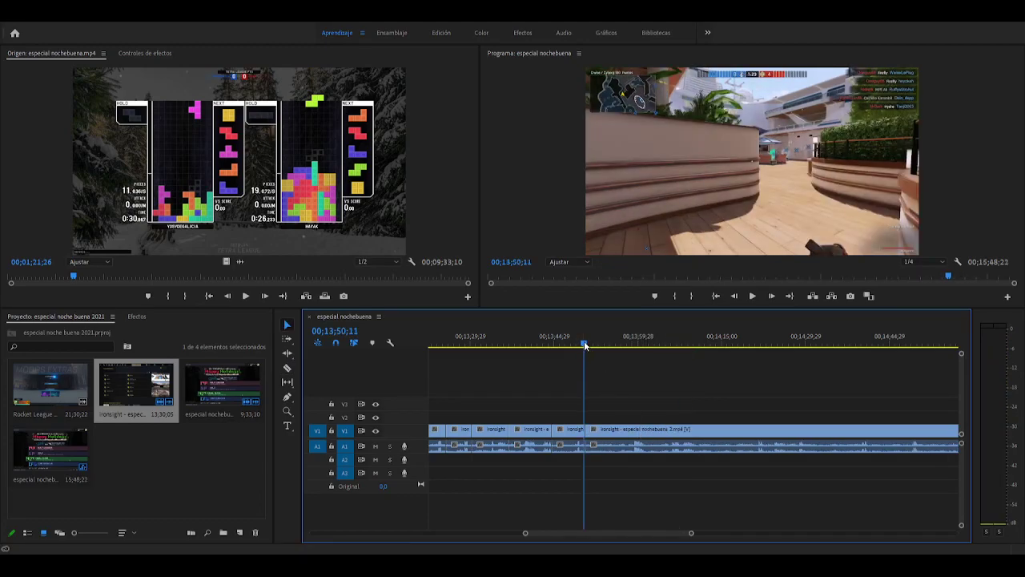
key(space)
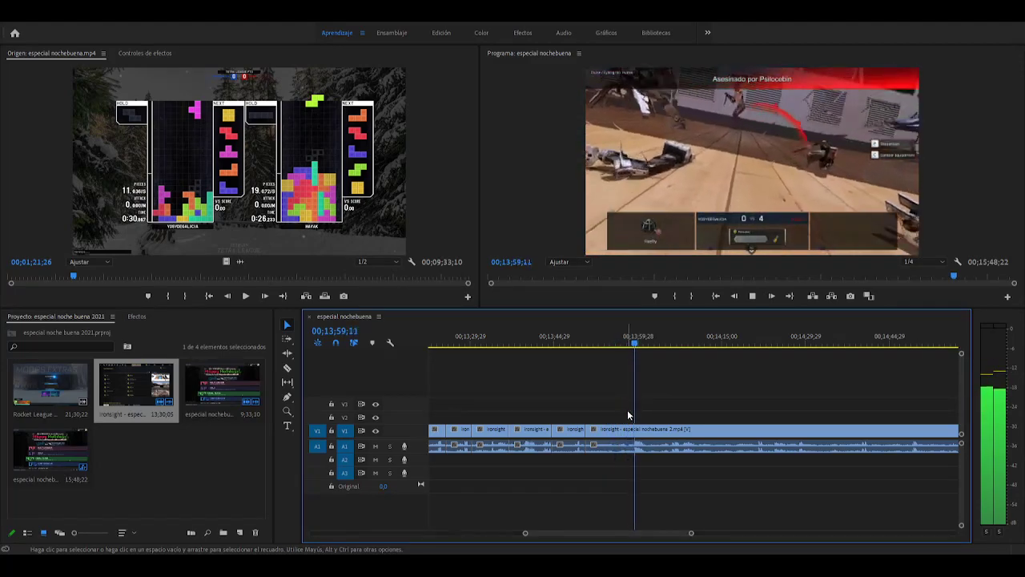
key(space)
key(c)
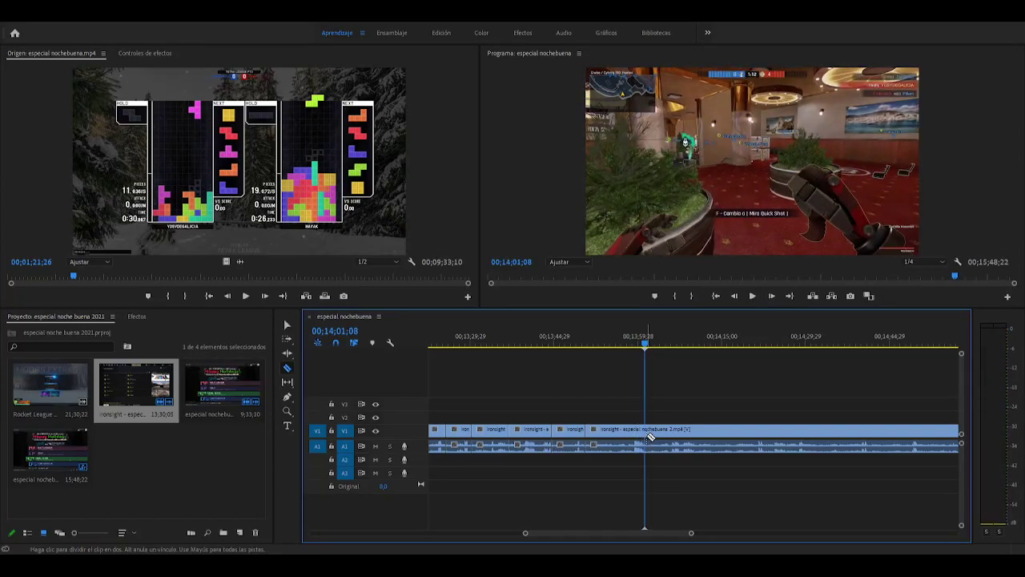
Split the Ironsight clip at 00;14;14;20 and ripple-delete the segment between 00;14;01;08 and that point
drag(645, 343, 720, 353)
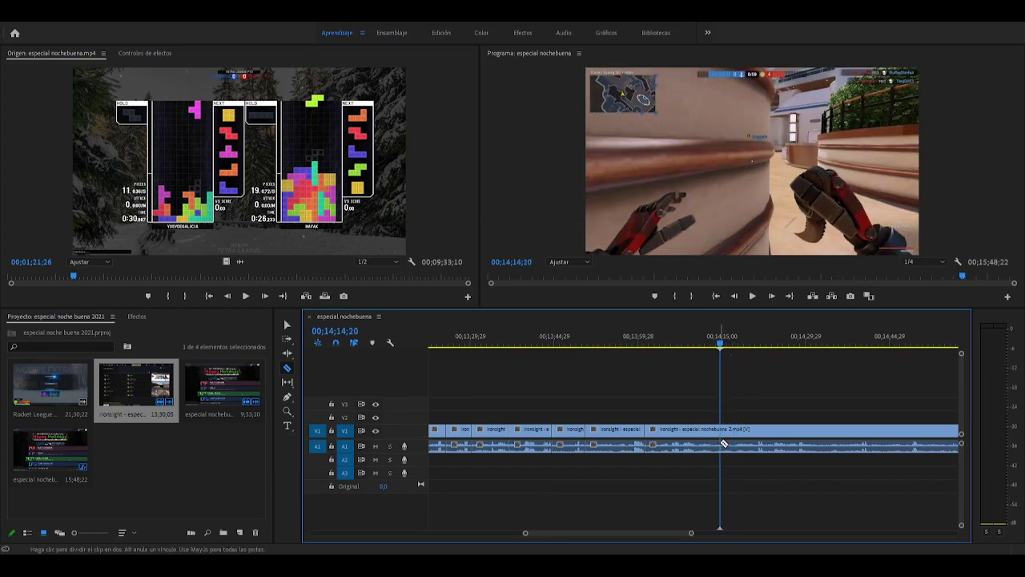
key(v)
key(Delete)
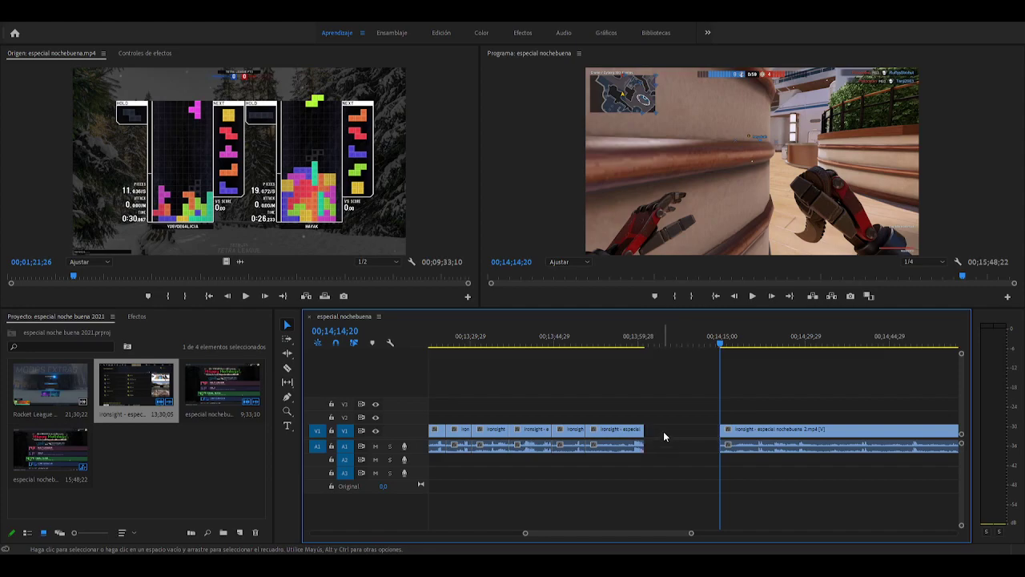
key(Delete)
Play across the join at 00;14;01;08 and split the last Ironsight clip at 00;14;09;15, after the death replay
click(641, 341)
key(space)
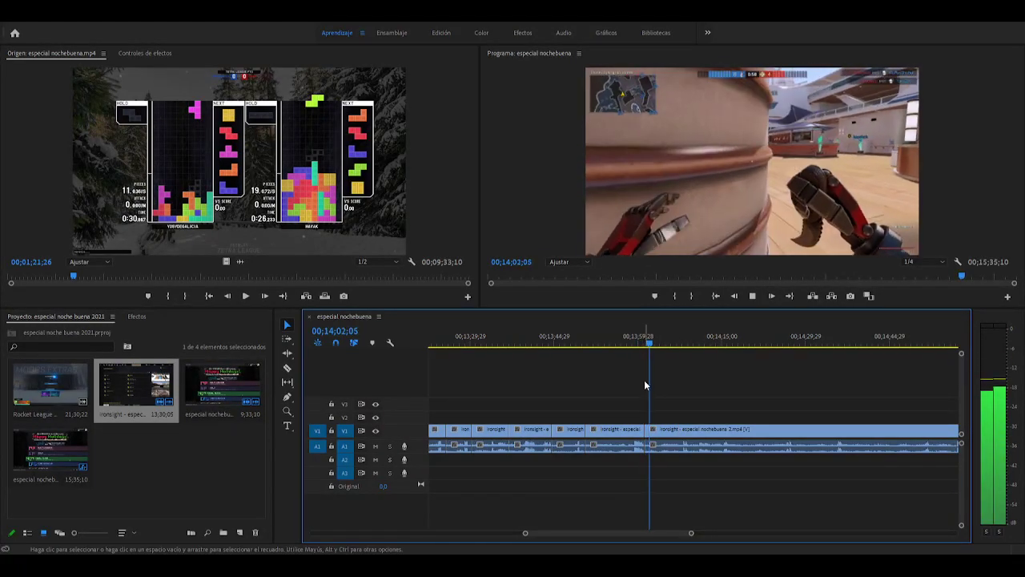
click(284, 318)
click(490, 541)
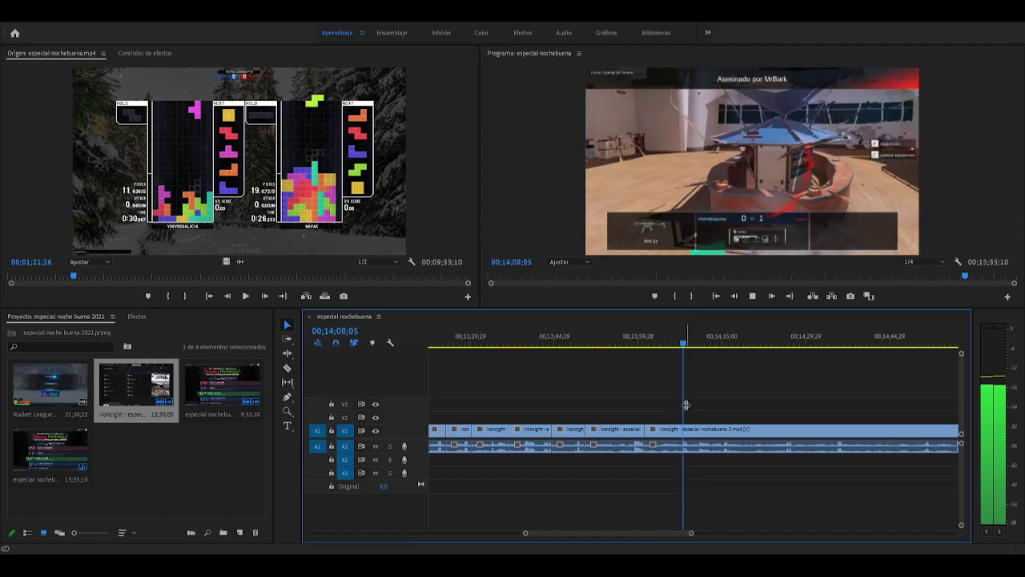
key(space)
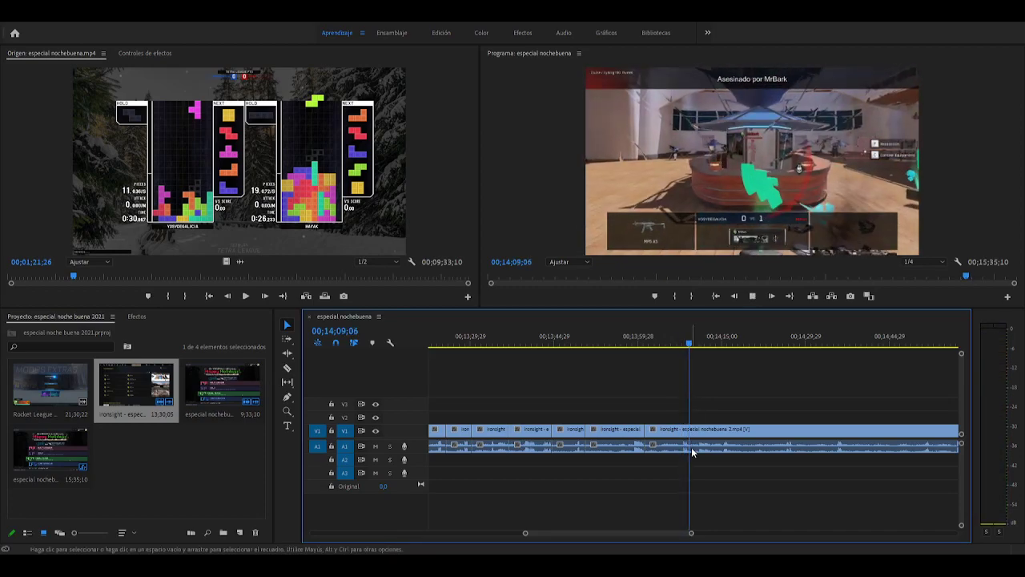
key(c)
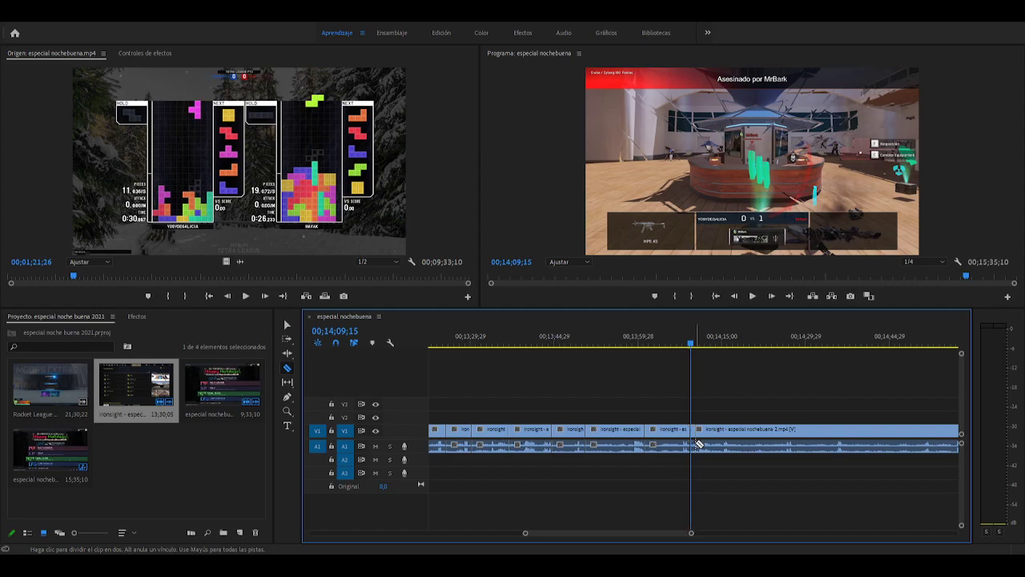
Split the Ironsight clip at about 00;14;22 and ripple-delete the segment between 00;14;09;15 and that point
key(space)
click(705, 350)
drag(705, 349, 761, 349)
key(b)
key(v)
click(742, 432)
key(Delete)
key(Delete)
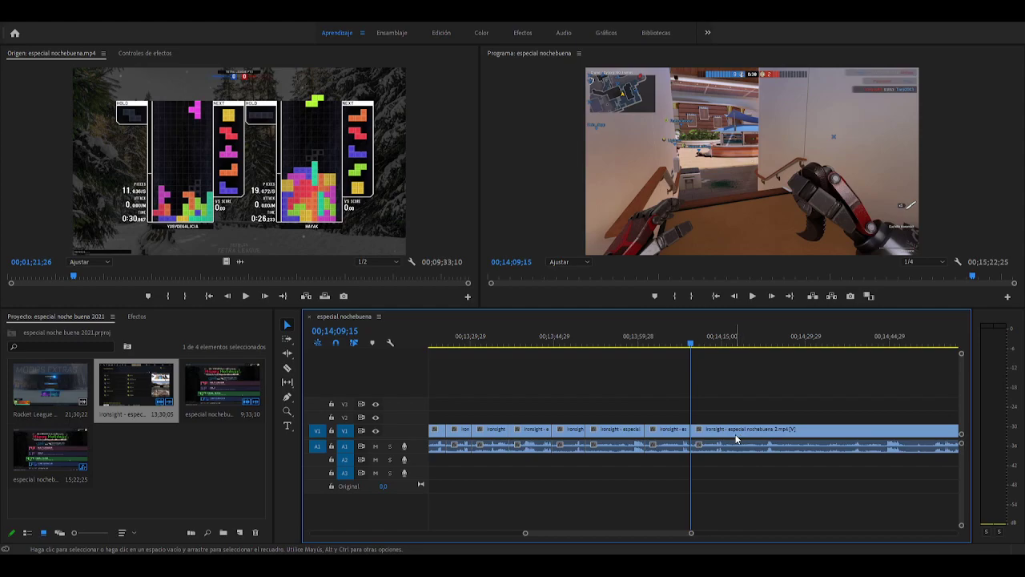
Replay from 00;14;07;27 across the latest join and split the last Ironsight clip at 00;14;15;03
drag(688, 345, 682, 348)
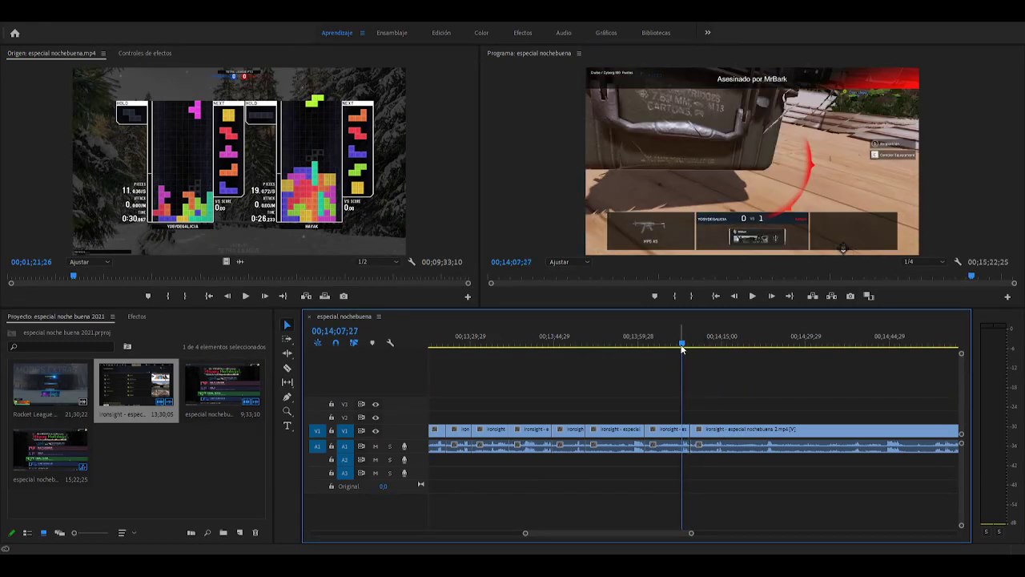
key(space)
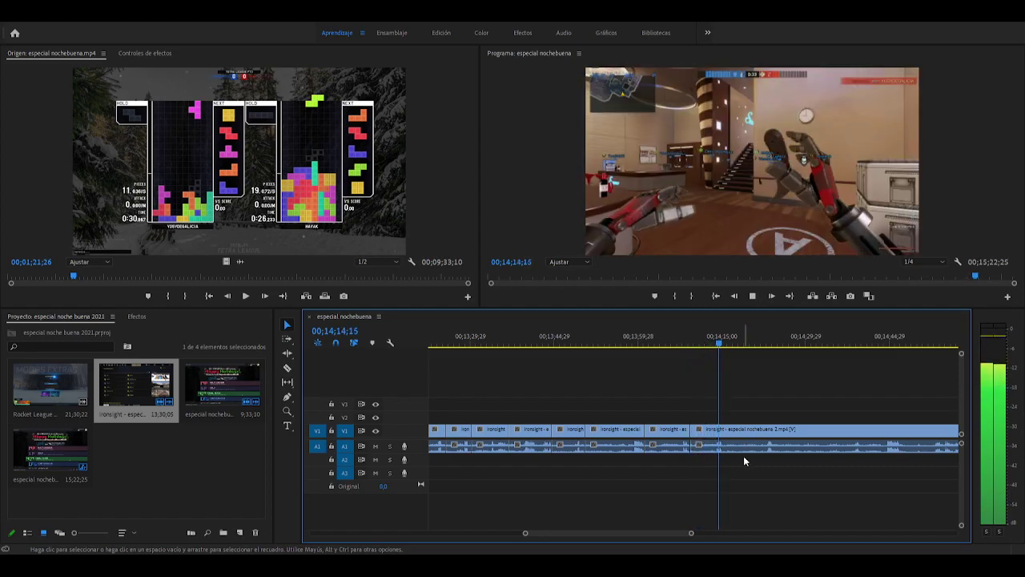
key(space)
click(726, 446)
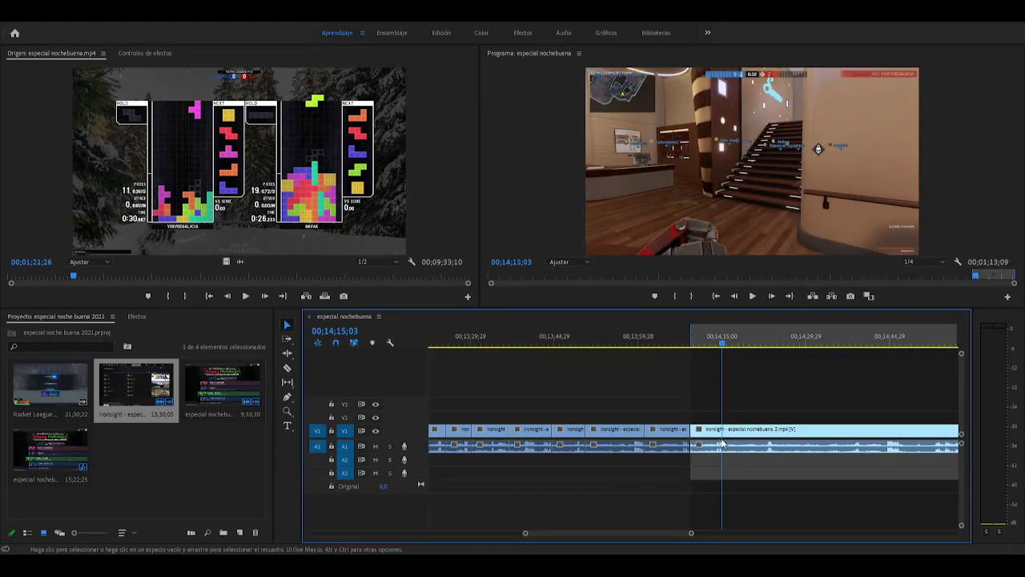
key(ctrl+shift+a)
key(c)
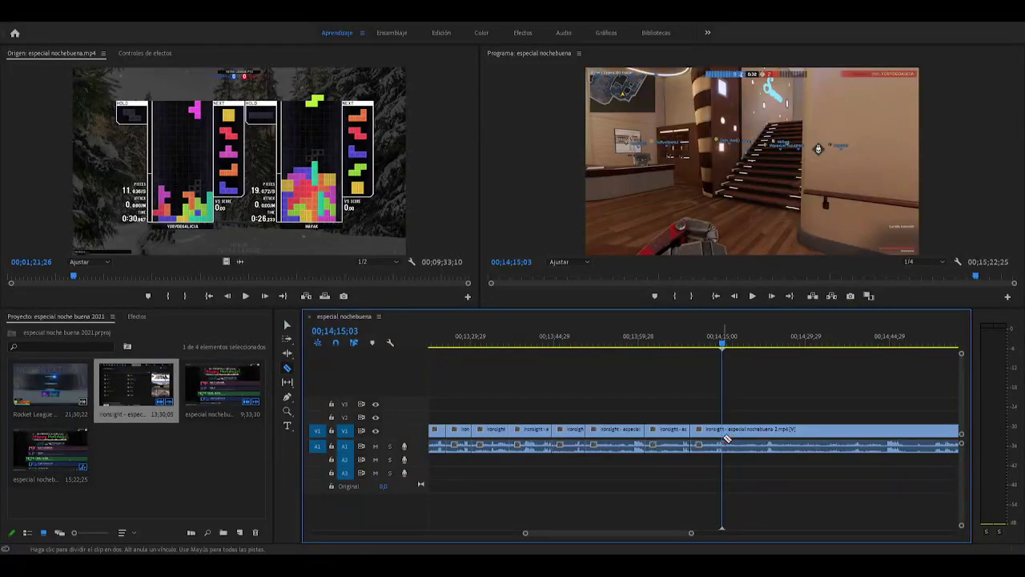
Split the Ironsight clip at about 00;14;25 and ripple-delete the segment between 00;14;15;03 and that point
drag(723, 346, 778, 363)
key(v)
click(749, 431)
key(Delete)
key(Delete)
Play on from the join at 00;14;15;03, split the last Ironsight clip at 00;14;25;23 and scan ahead to 00;14;29;16
key(Up)
key(j)
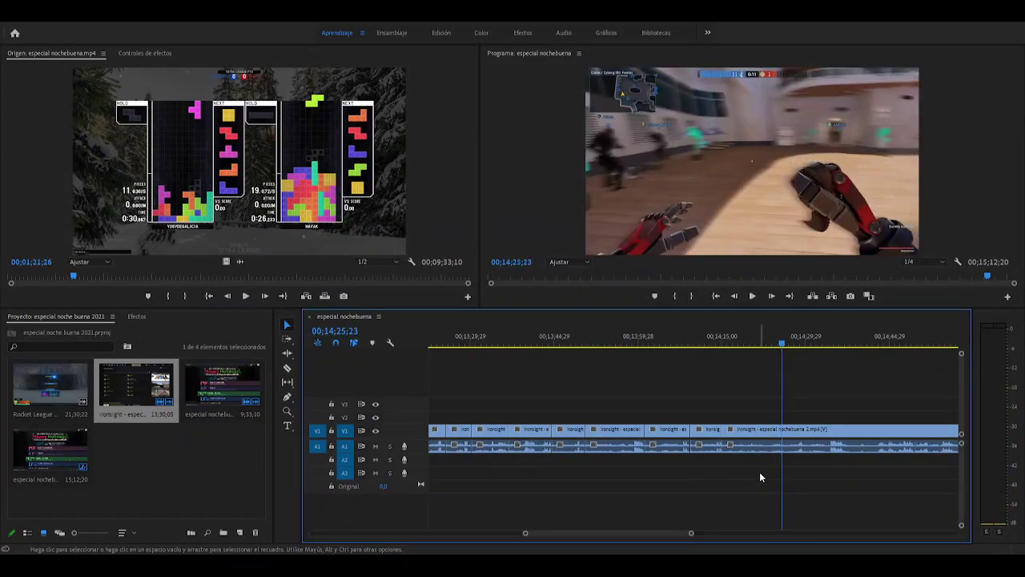
key(space)
key(c)
click(782, 432)
key(space)
mouse_move(796, 350)
mouse_down()
mouse_move(822, 348)
mouse_move(804, 351)
mouse_up()
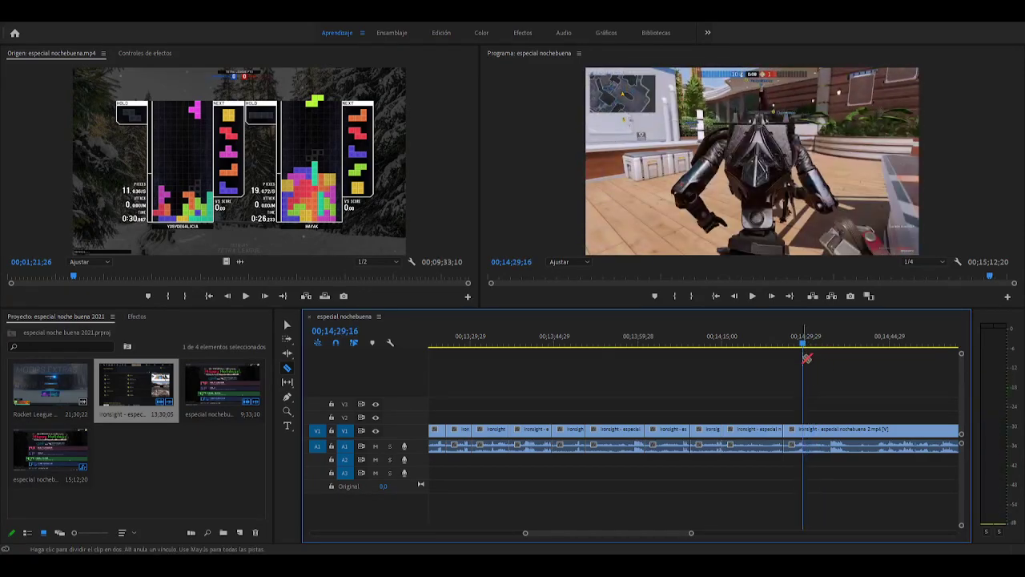
Replay the last Ironsight clip from about 00;14;24 and split it on the ¡Victoria! screen at about 00;14;37;19
click(807, 517)
drag(803, 348, 771, 353)
key(space)
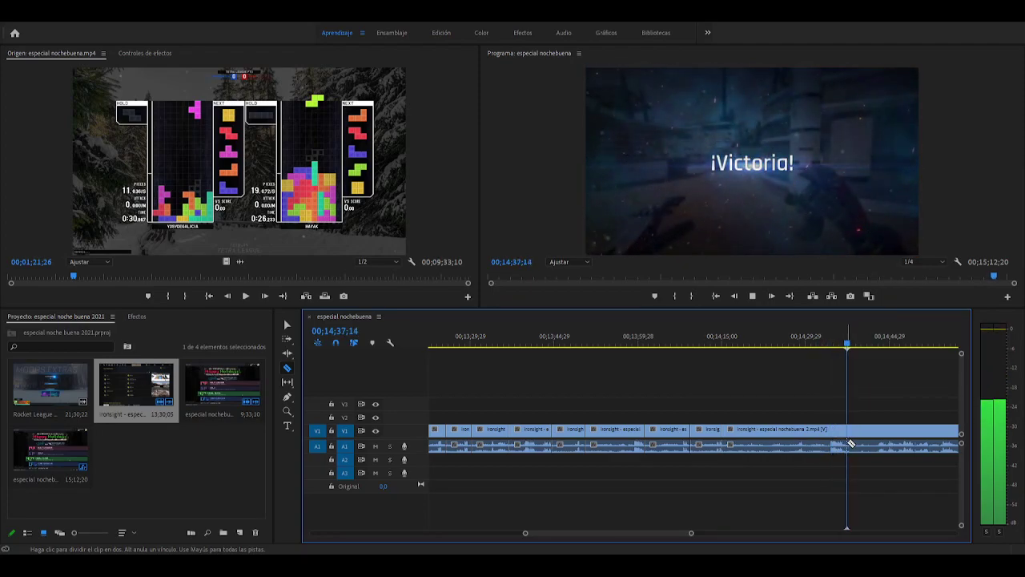
key(space)
key(space)
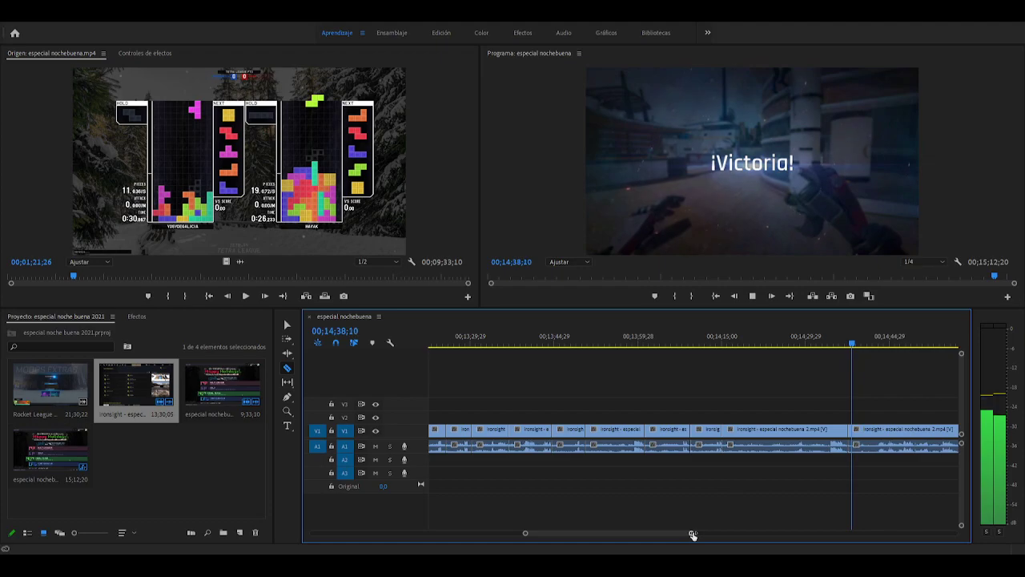
Delete the rest of the Ironsight clip after the split on the ¡Victoria! screen
drag(691, 533, 710, 533)
drag(701, 343, 768, 346)
key(v)
click(756, 431)
key(Delete)
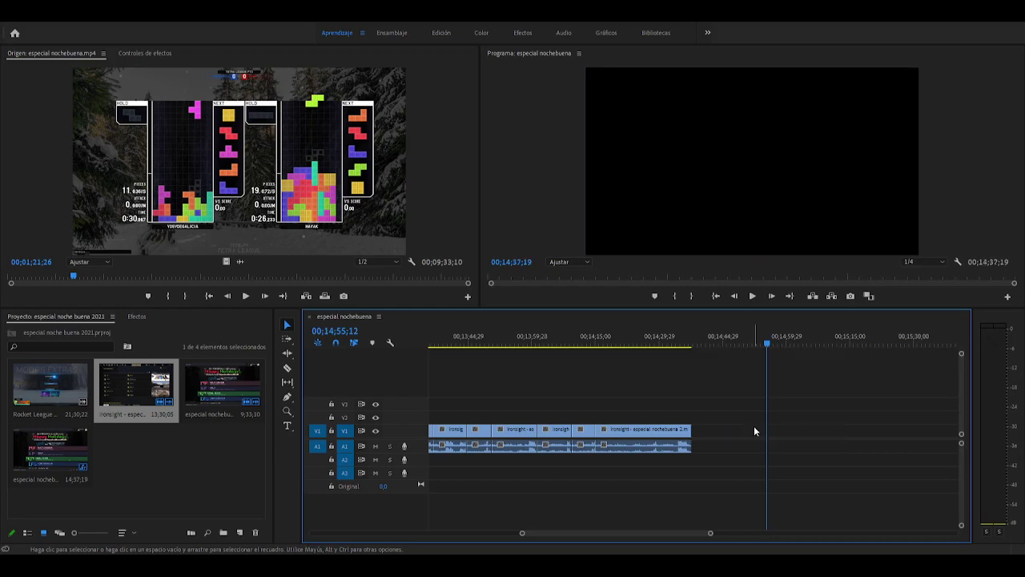
Append the Rocket League clip directly after the last Ironsight clip on V1 and A1, and play across the join from 00;14;36;00
drag(49, 385, 704, 436)
click(689, 343)
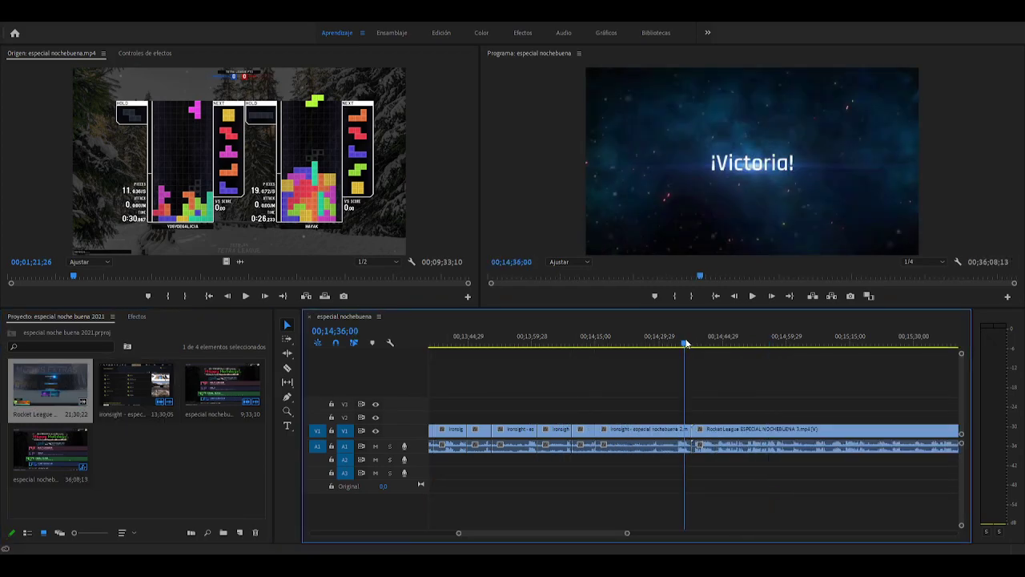
key(space)
drag(627, 533, 615, 533)
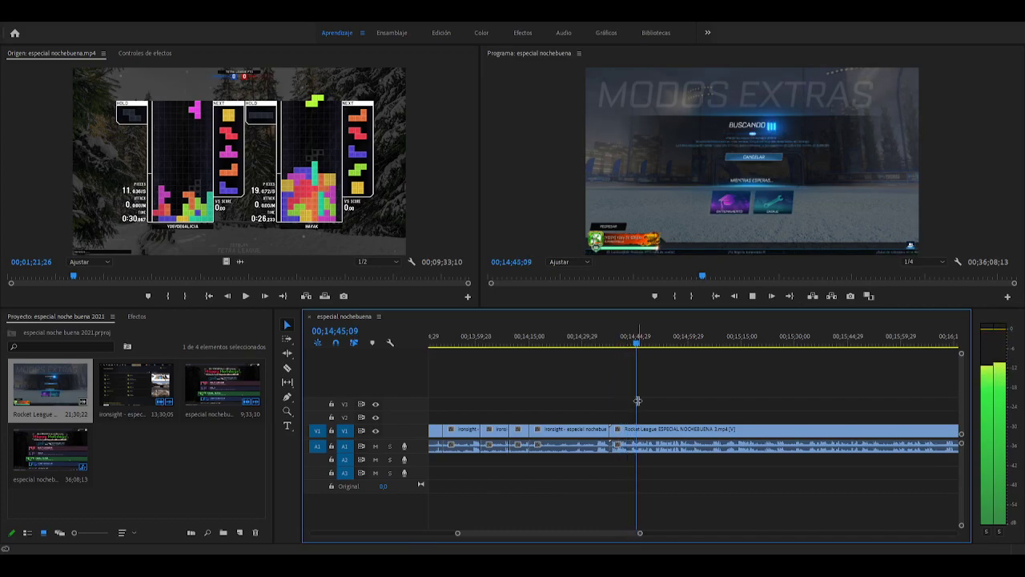
Replay the beginning of the Rocket League clip and split it at about 00;14;40;00
drag(640, 350, 621, 349)
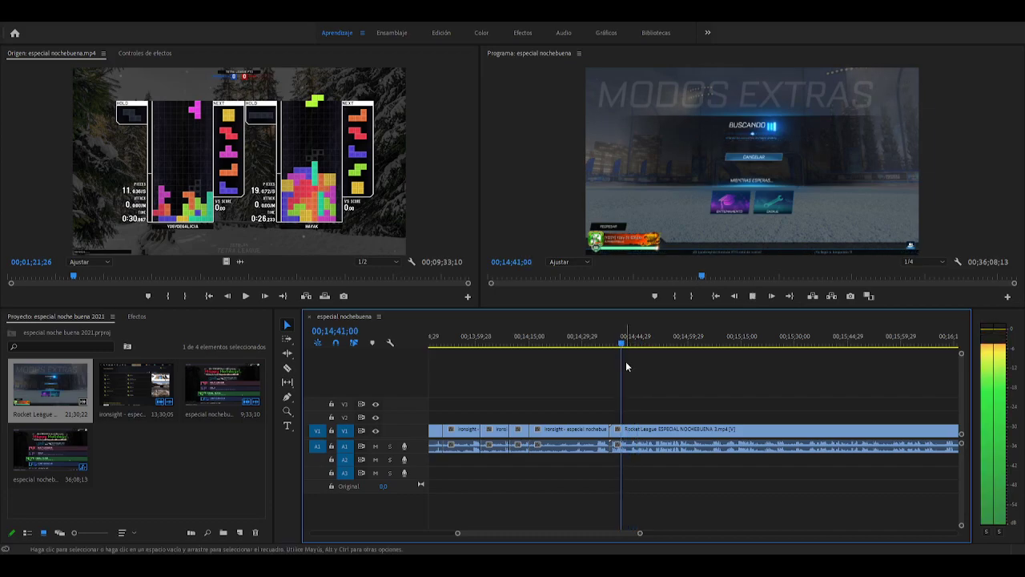
key(space)
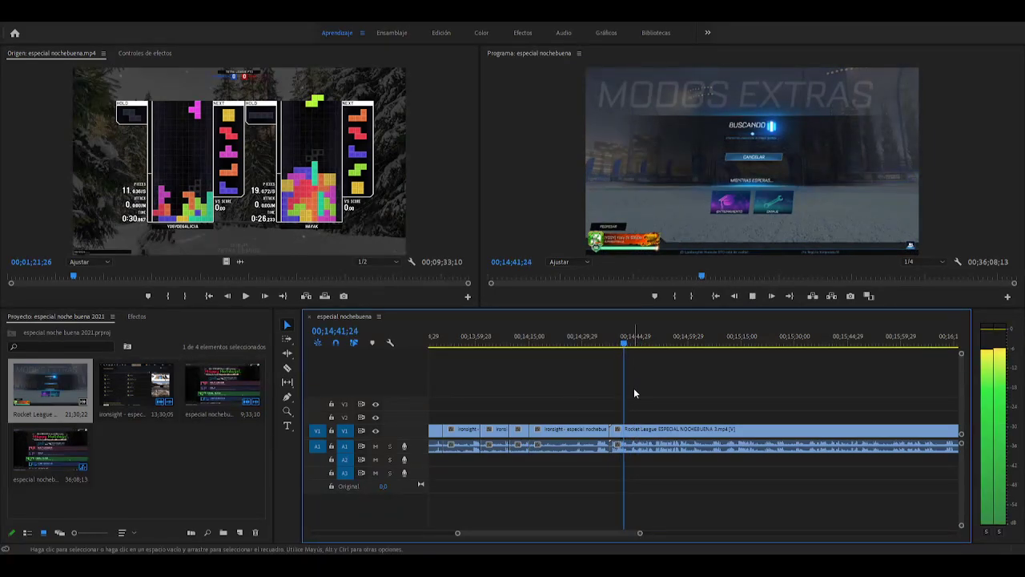
key(space)
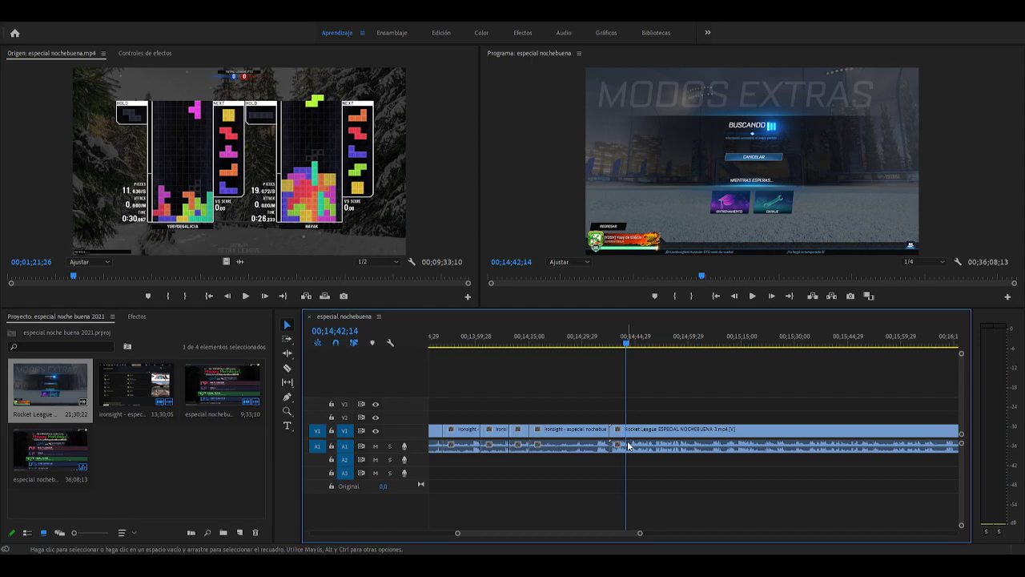
key(=)
key(=)
key(=)
click(615, 344)
click(598, 346)
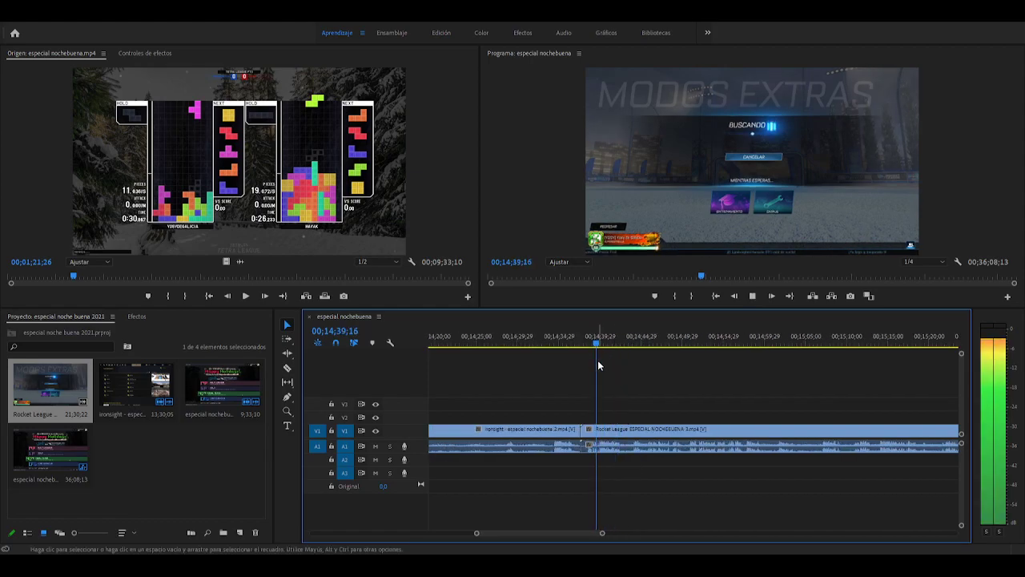
key(c)
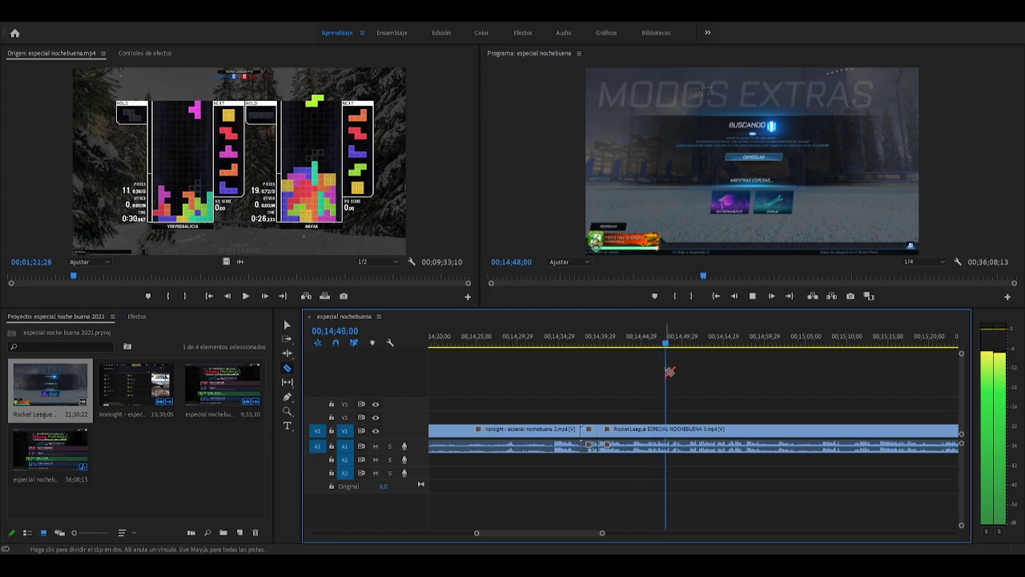
Play on through the Rocket League matchmaking screen and split the clip at 00;14;41;09 and 00;14;44;02
key(Up)
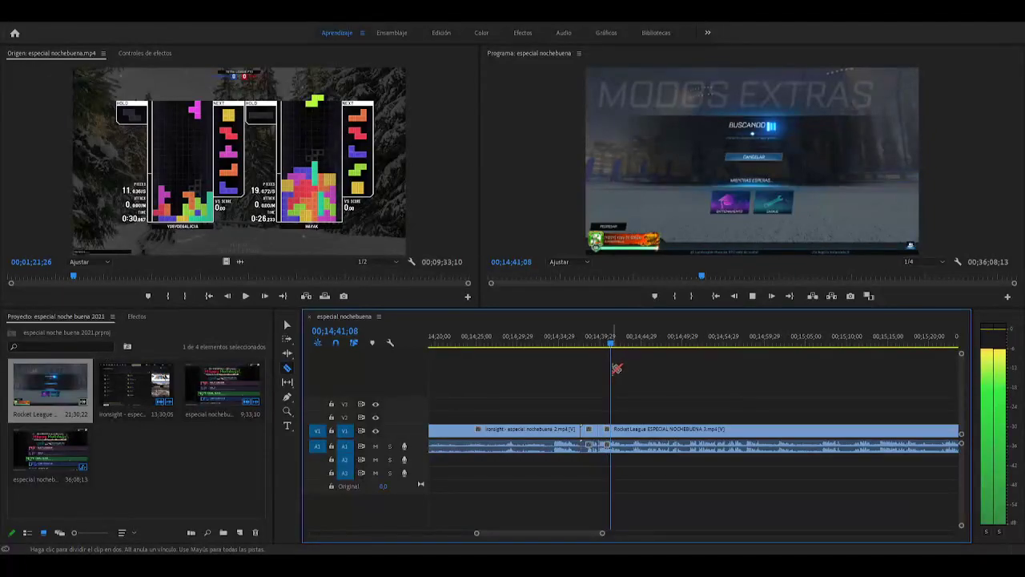
key(space)
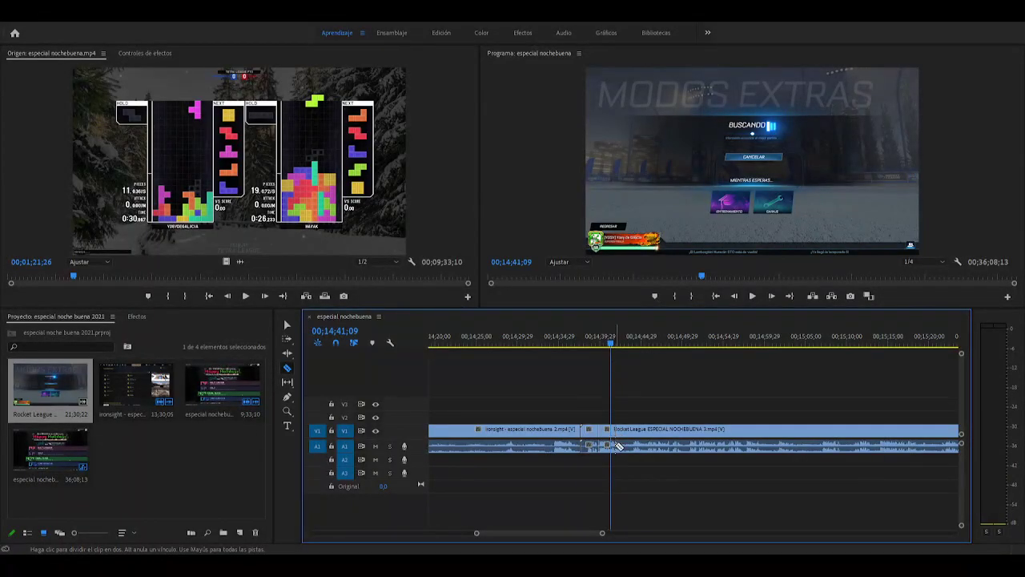
key(space)
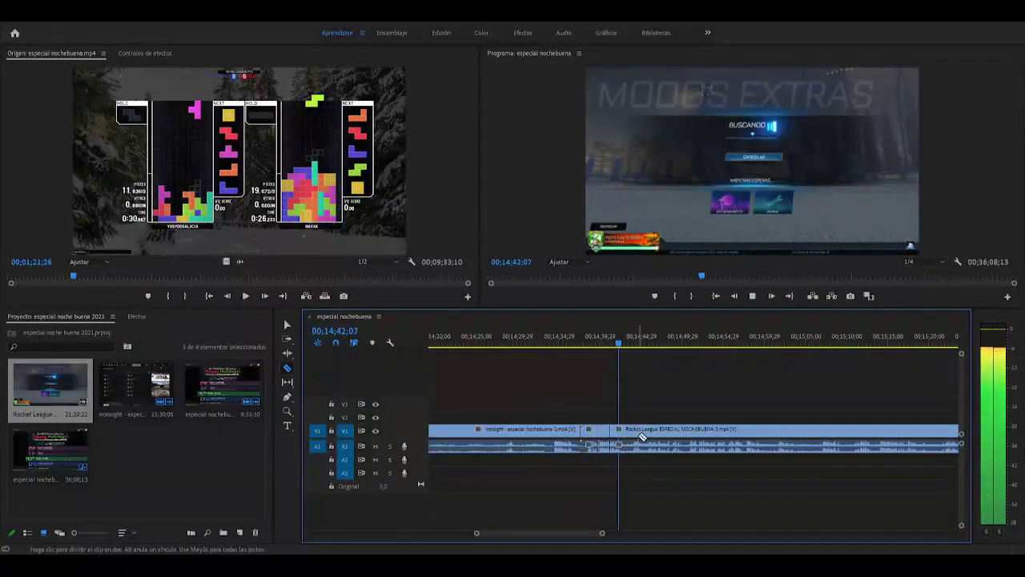
key(space)
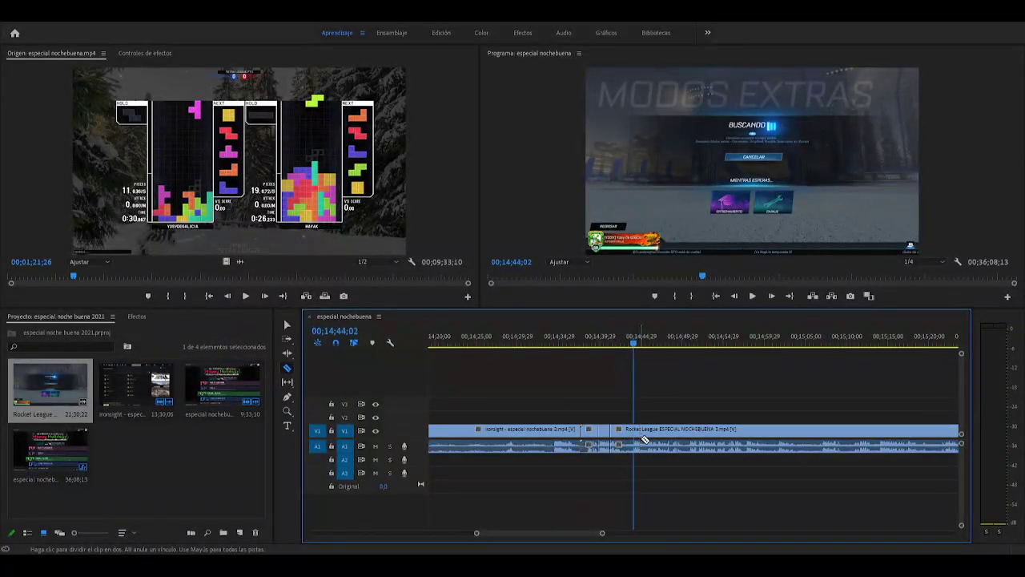
key(space)
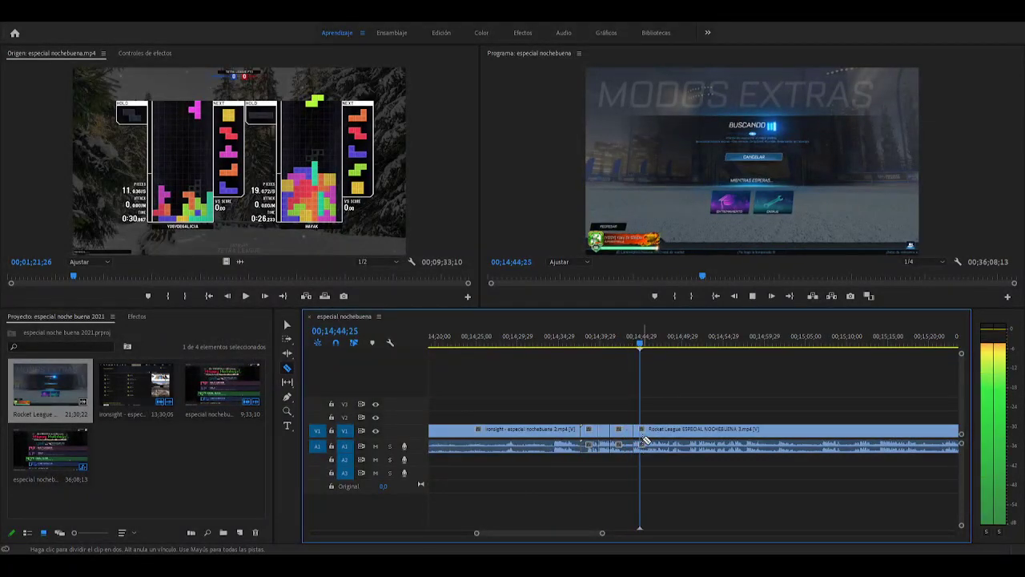
key(space)
Delete the Rocket League segment between 00;14;41;09 and 00;14;44;02, close the gap and replay the join
drag(640, 346, 603, 346)
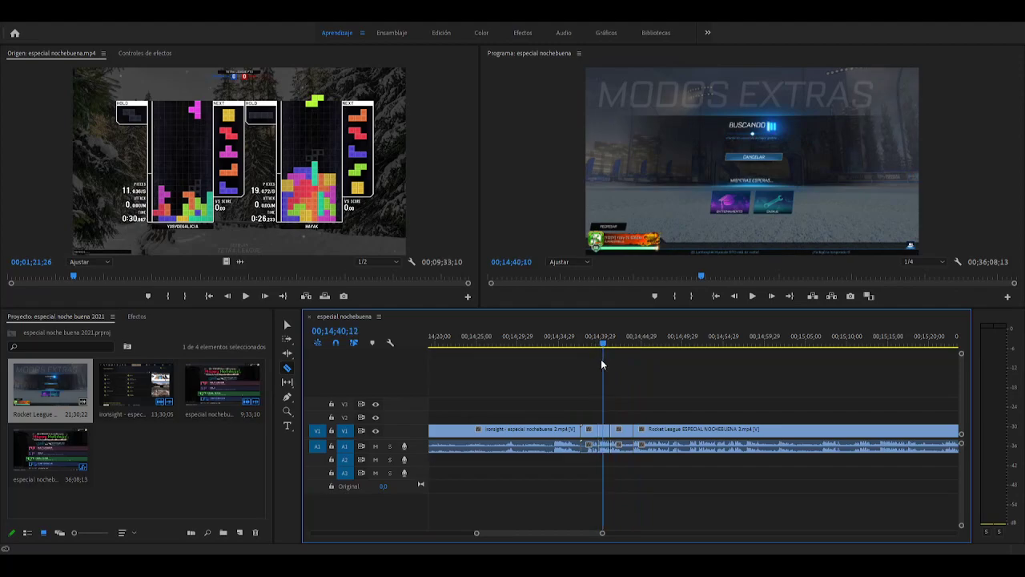
key(v)
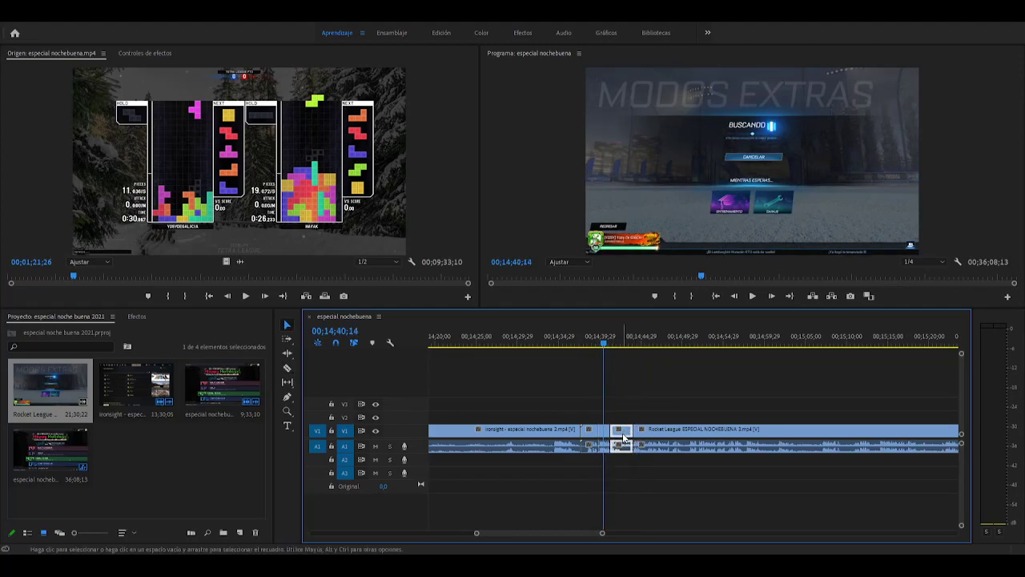
key(Delete)
key(Delete)
key(space)
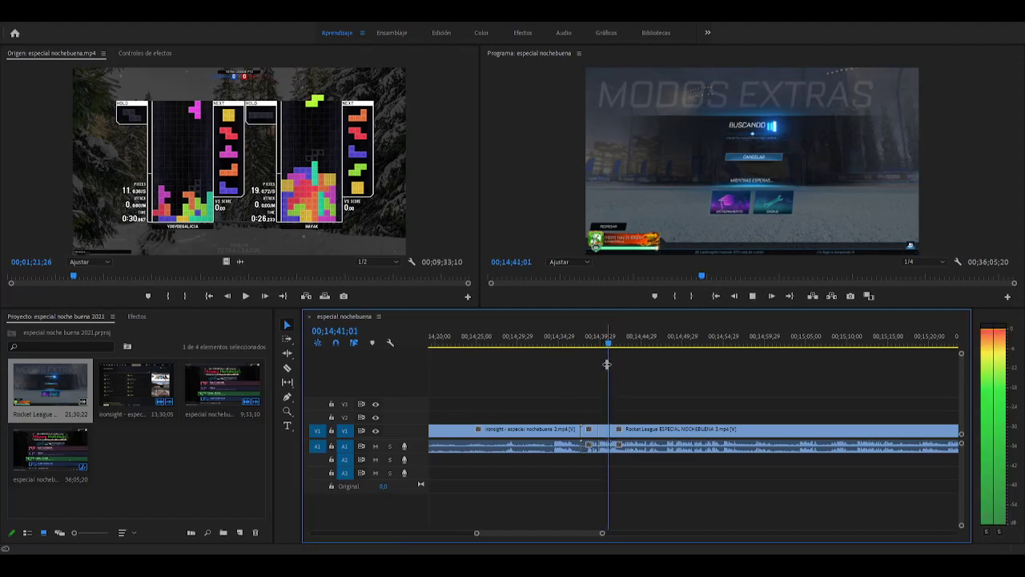
key(space)
Try removing the Rocket League segment between about 00;14;40;00 and 00;14;41;09 with its gap closed, and replay the join
drag(611, 350, 600, 346)
key(Delete)
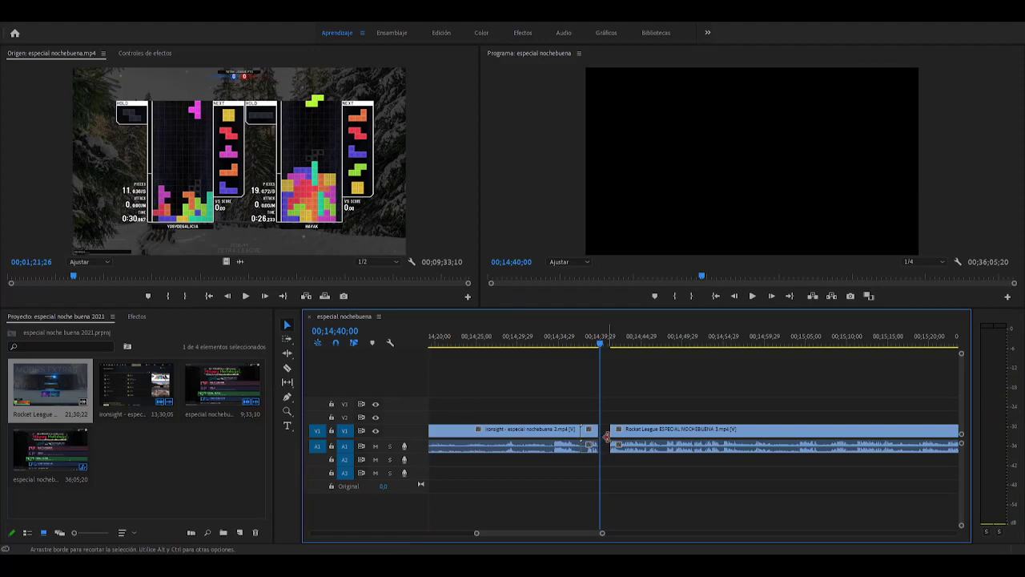
click(605, 430)
key(Delete)
drag(600, 346, 596, 346)
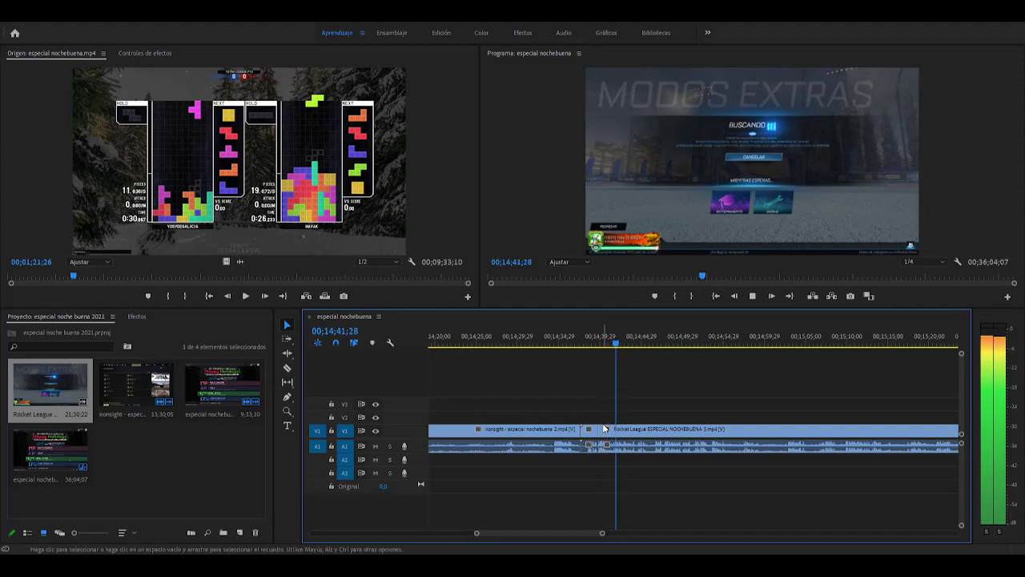
click(591, 354)
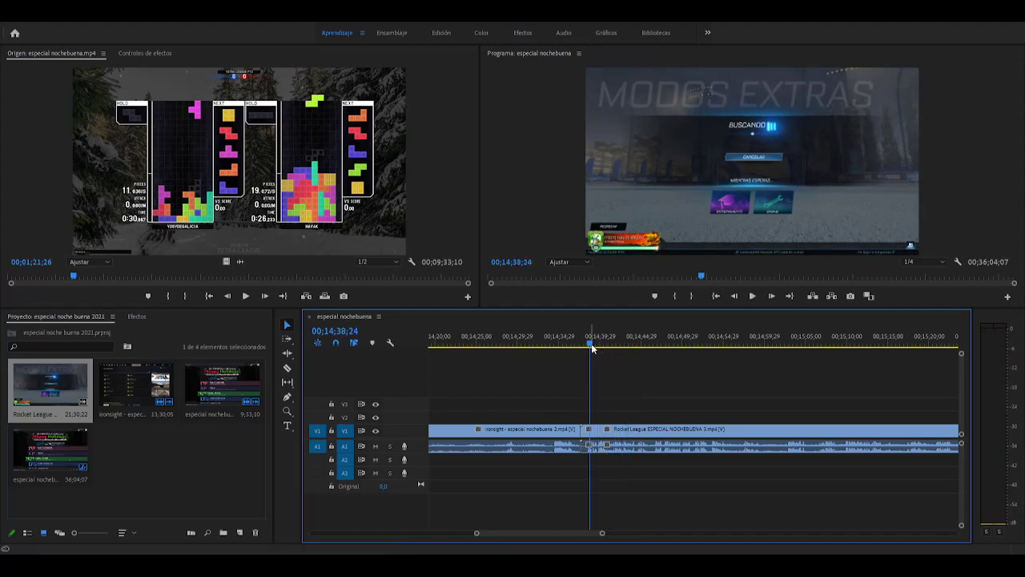
drag(596, 437, 607, 436)
Split the short Rocket League segment that starts at about 00;14;40;00 at 00;14;40;16
drag(603, 354, 596, 354)
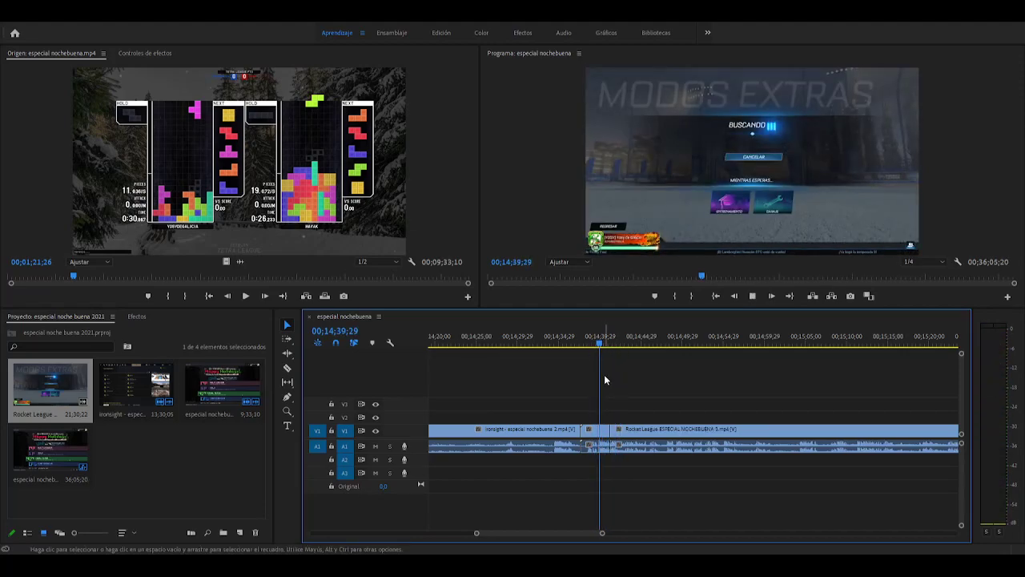
key(space)
key(Left)
key(Left)
key(Left)
key(Left)
key(Left)
key(Left)
key(Left)
key(Left)
key(Left)
key(Left)
key(Left)
key(equal)
key(equal)
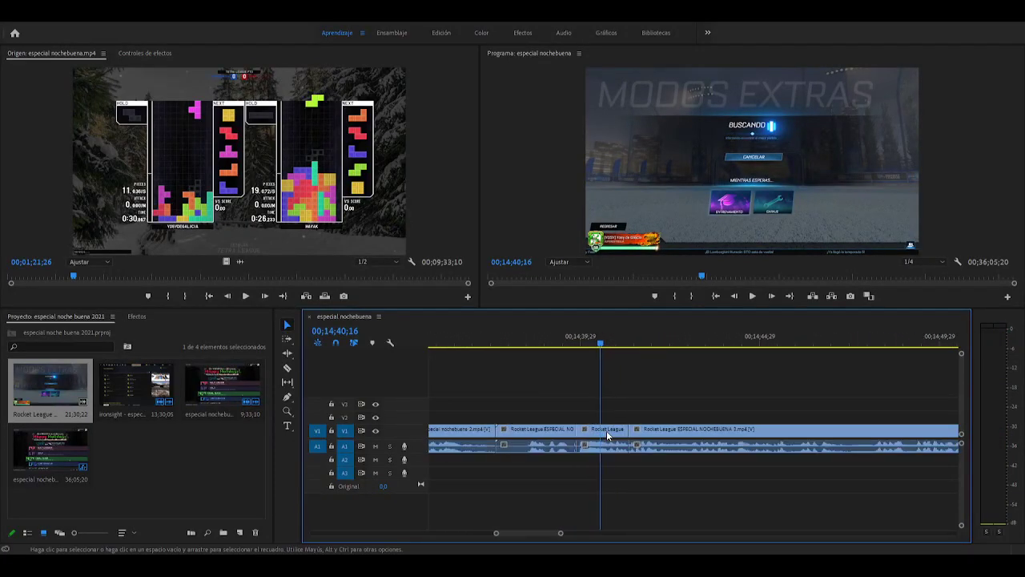
click(604, 430)
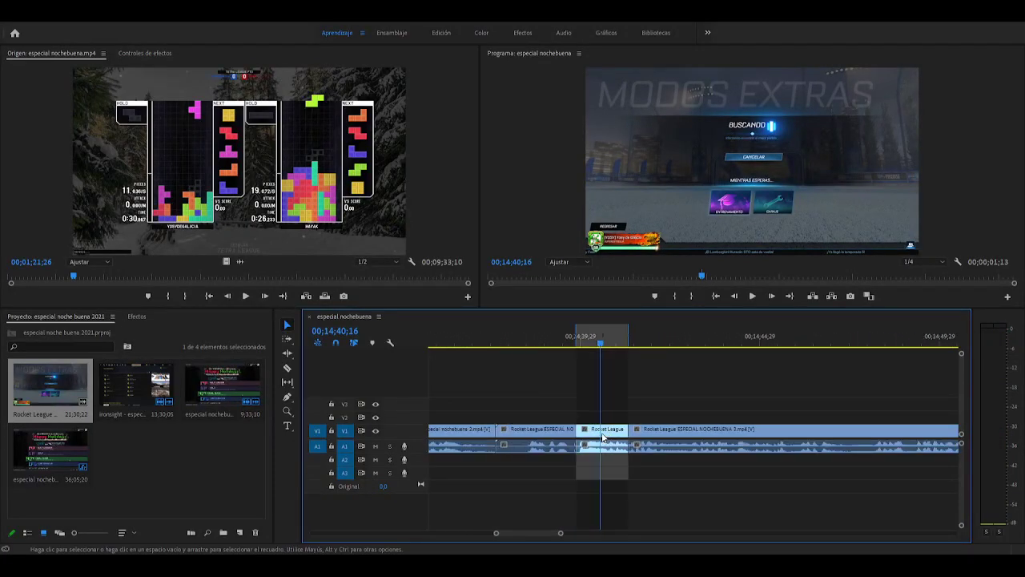
key(c)
click(605, 437)
Delete the Rocket League piece between about 00;14;40;00 and 00;14;40;16 and close the gap
key(space)
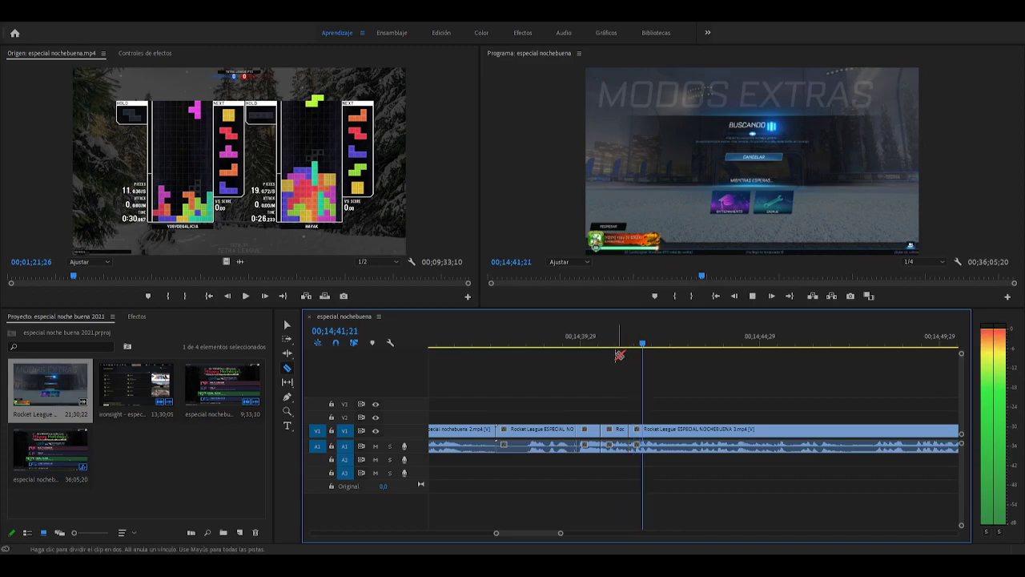
key(v)
click(590, 431)
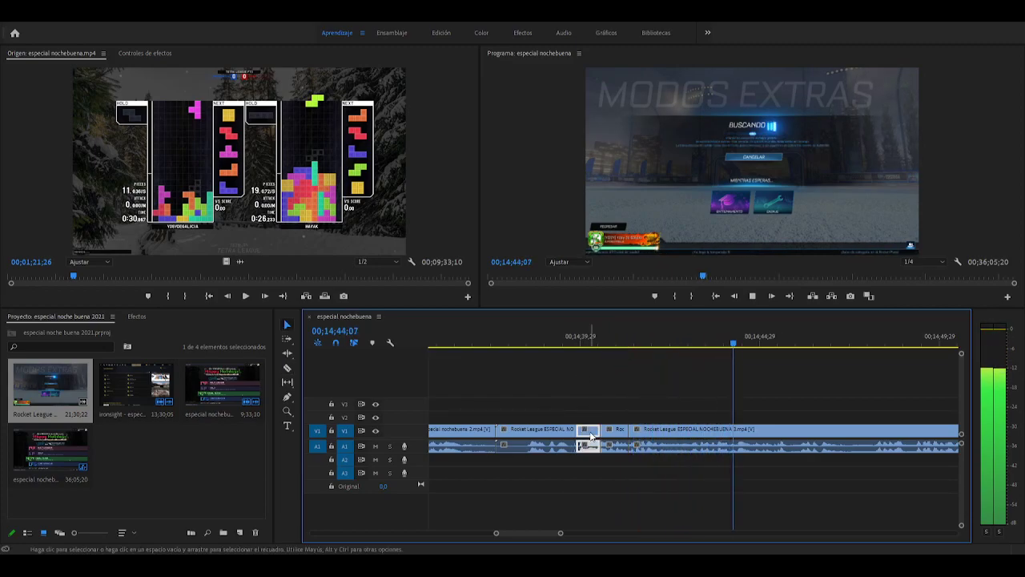
key(Delete)
click(591, 433)
key(Delete)
Replay from 00;14;39;14 and trim about five frames at the Rocket League join near 00;14;40;20, leaving no gap
key(j)
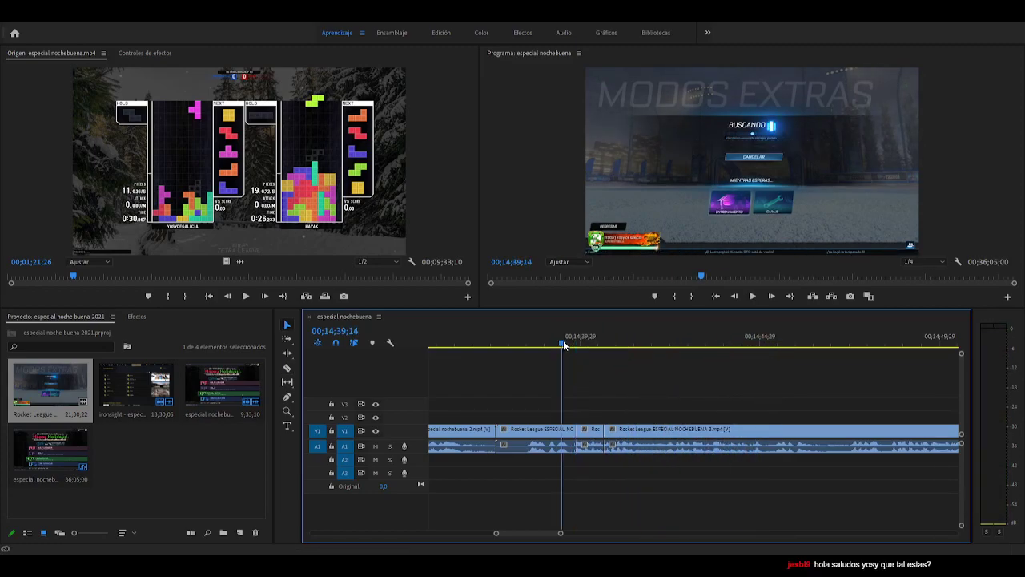
key(l)
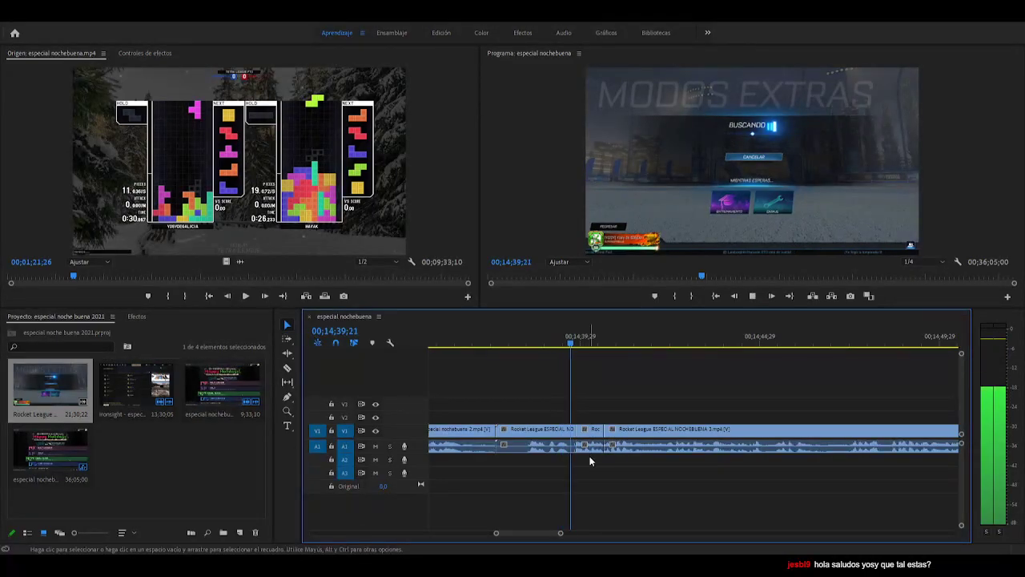
drag(623, 384, 608, 385)
drag(606, 433, 602, 433)
key(space)
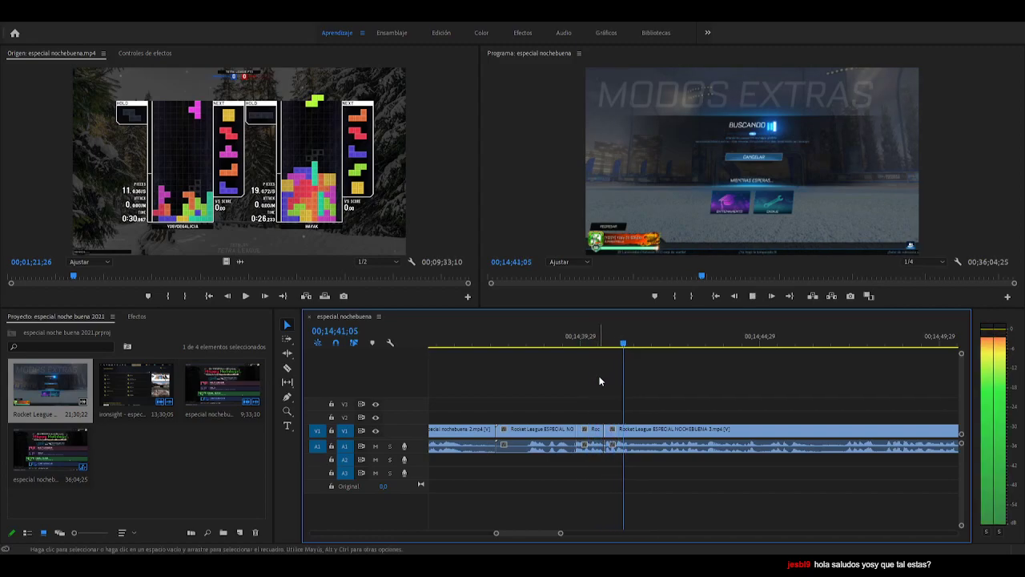
Replay the Rocket League joins around 00;14;40 several times to check how the cuts flow
click(573, 345)
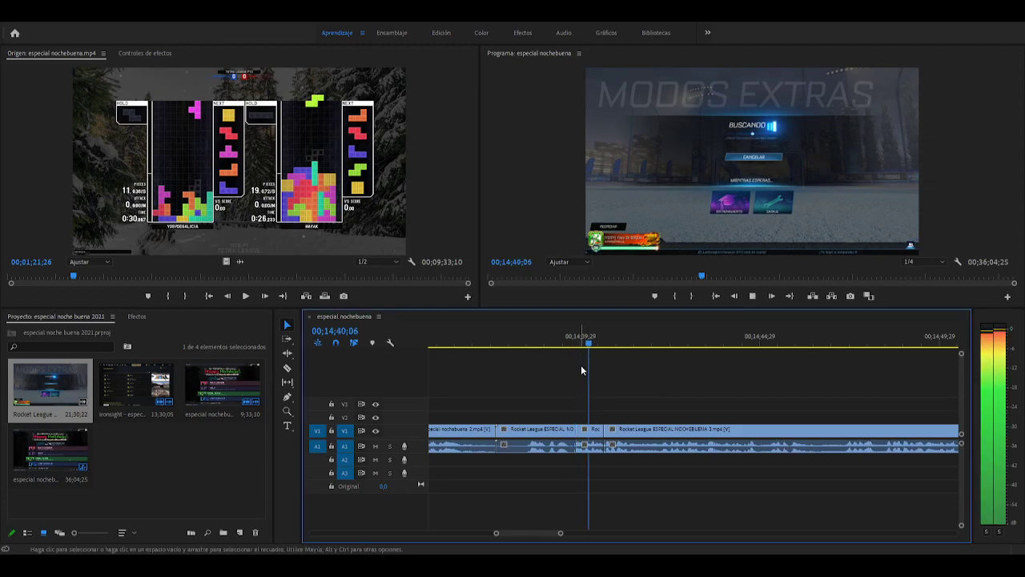
drag(593, 340, 604, 340)
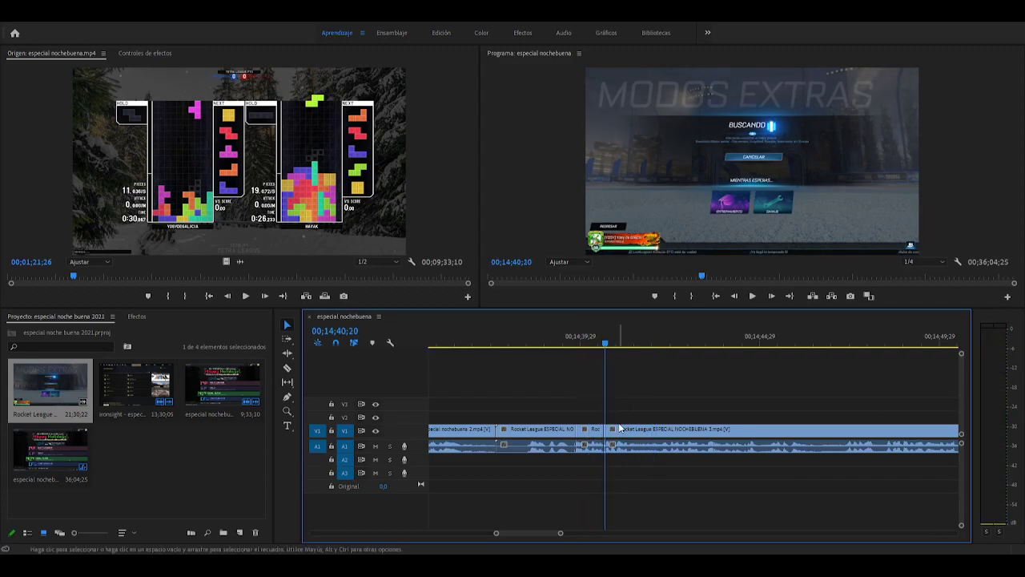
key(space)
click(577, 340)
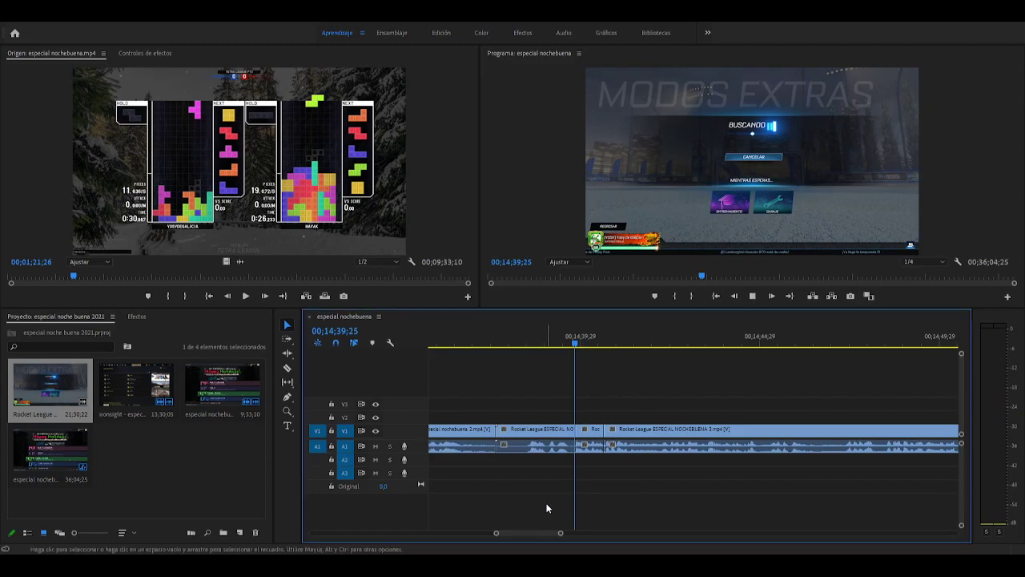
key(space)
click(538, 340)
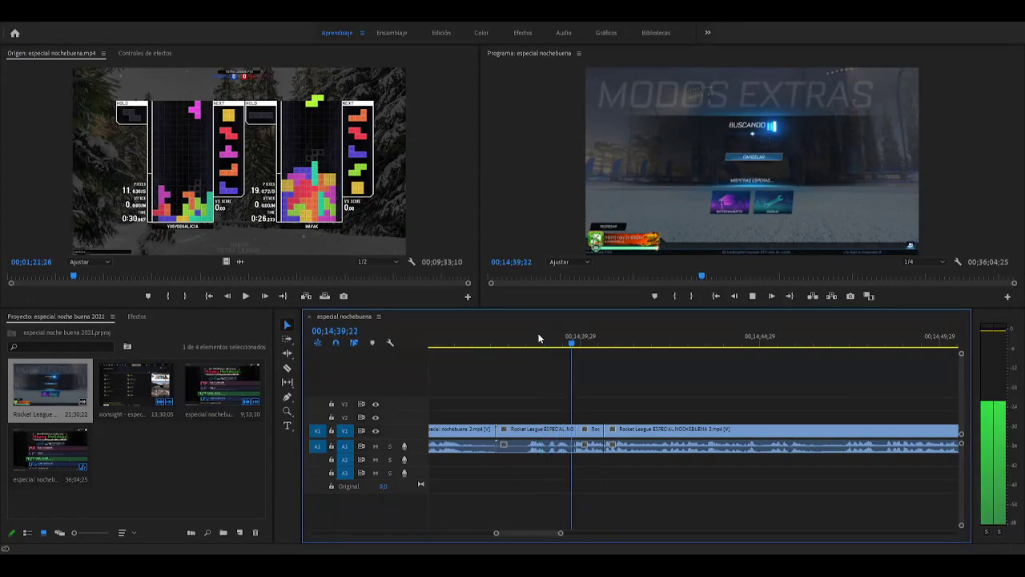
key(space)
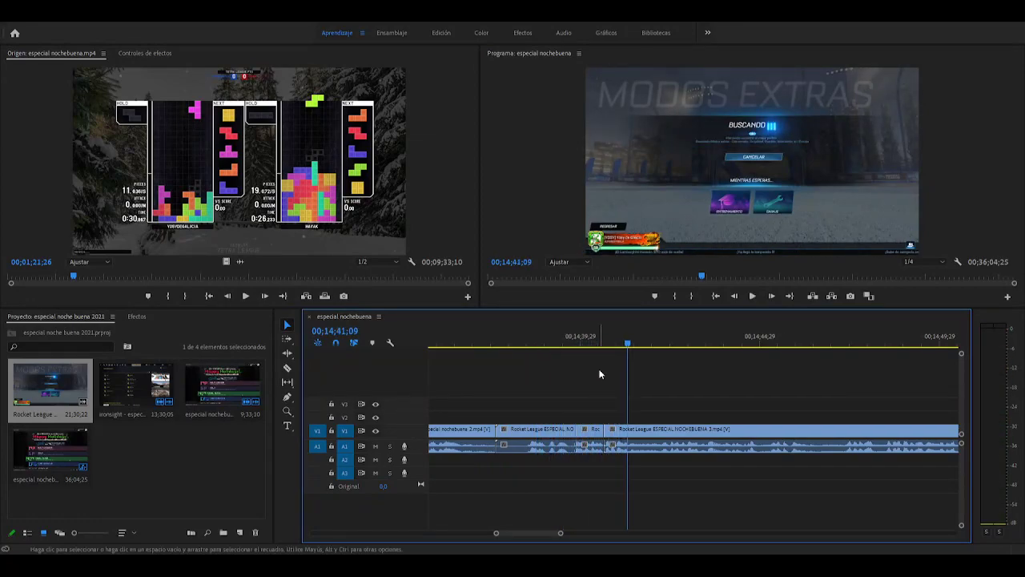
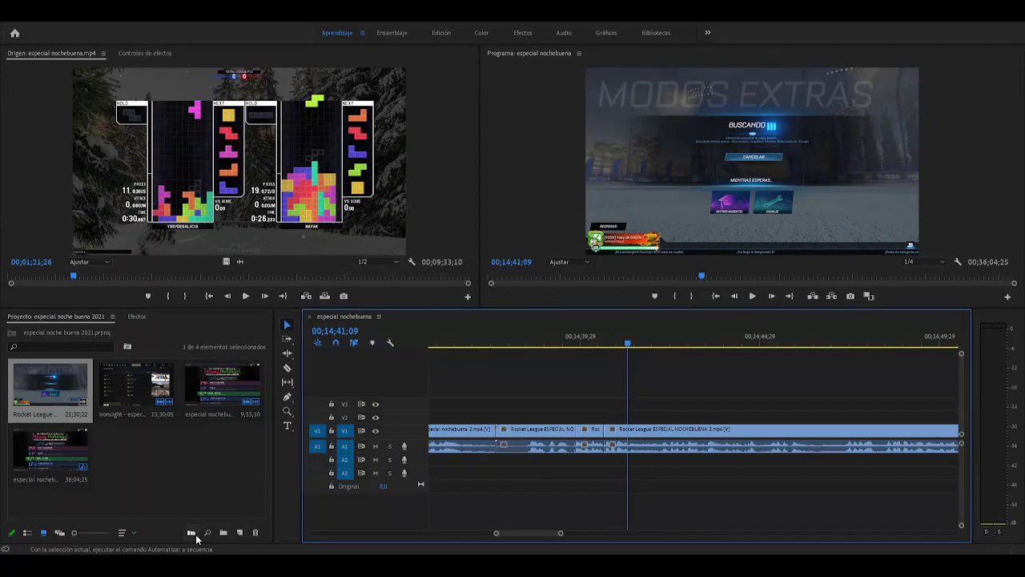
Show the Fundido cruzado group of audio transitions among the effects
click(135, 316)
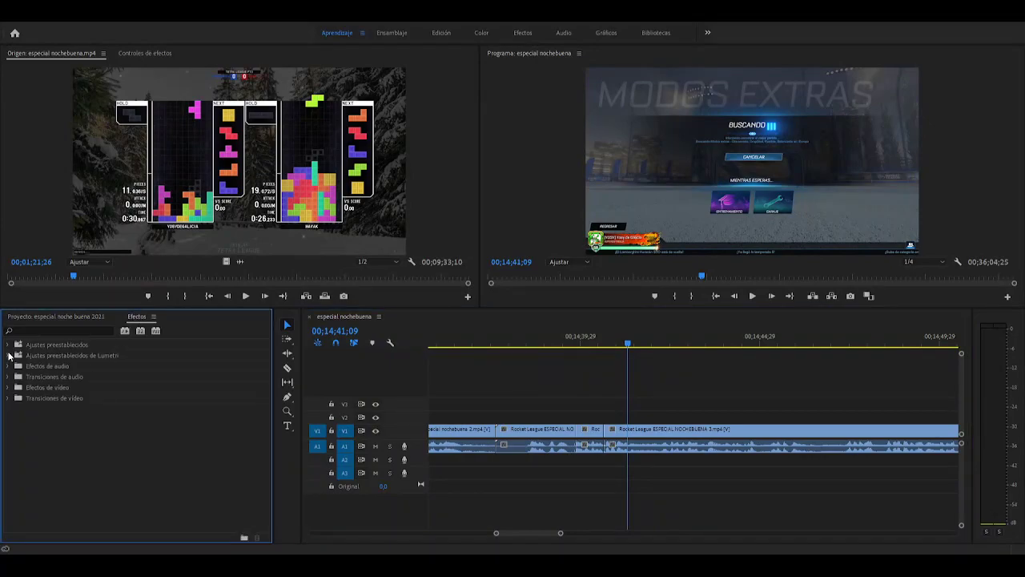
click(9, 345)
click(9, 345)
click(15, 389)
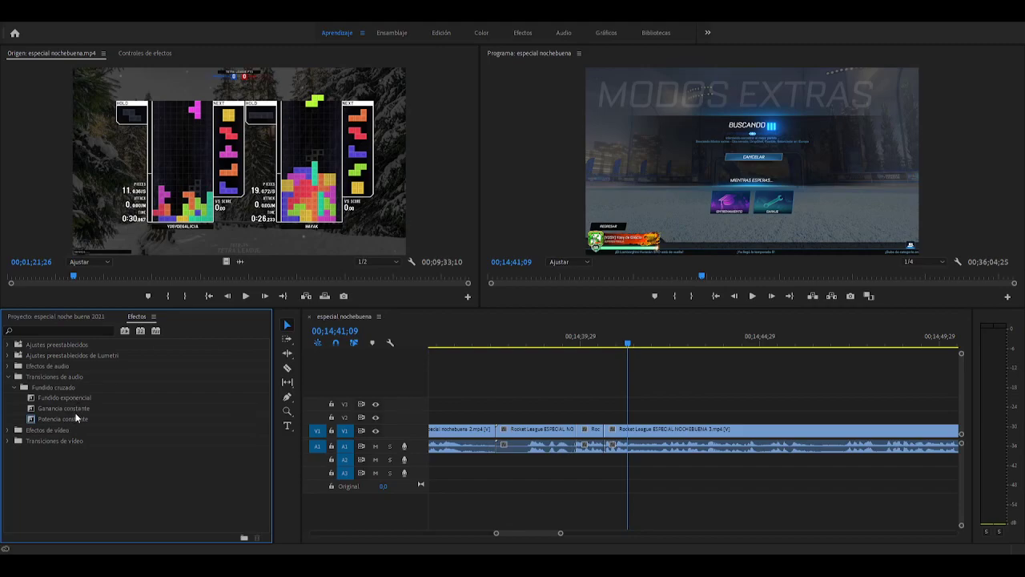
Apply the Ganancia constante audio crossfade at the Rocket League join near 00;14;40;19, shorten it and play it back
drag(77, 407, 610, 451)
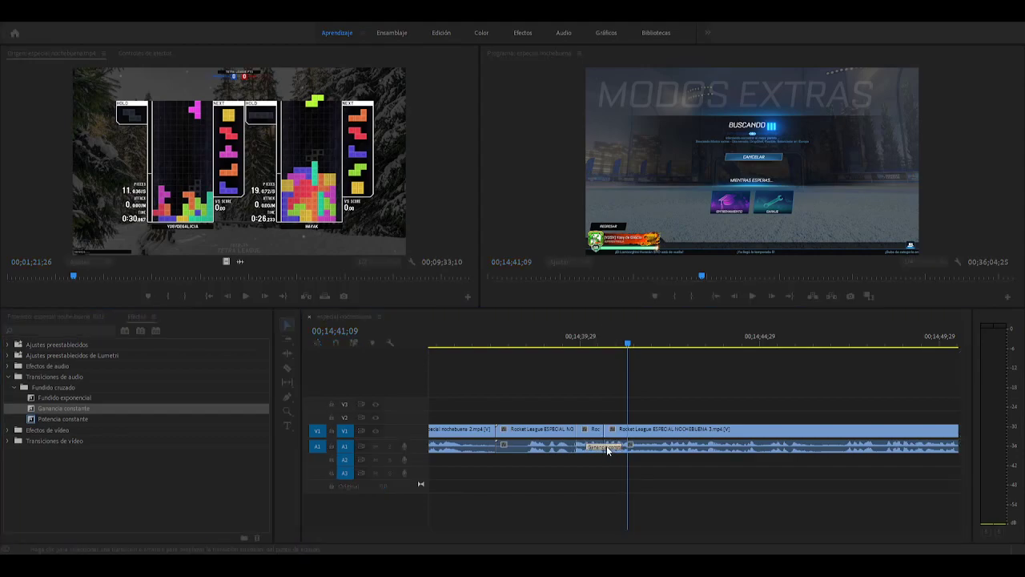
click(612, 447)
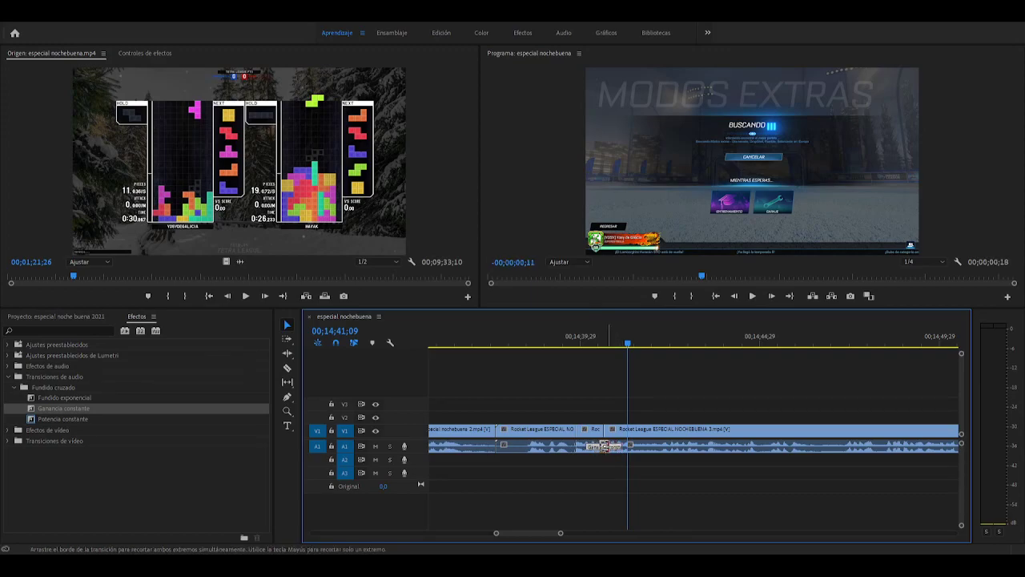
click(585, 337)
key(space)
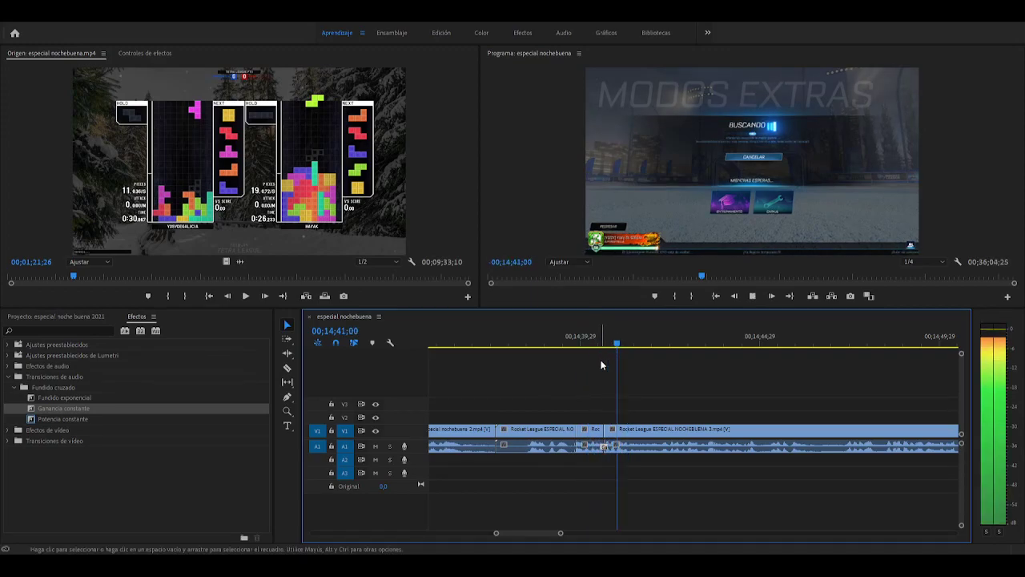
key(space)
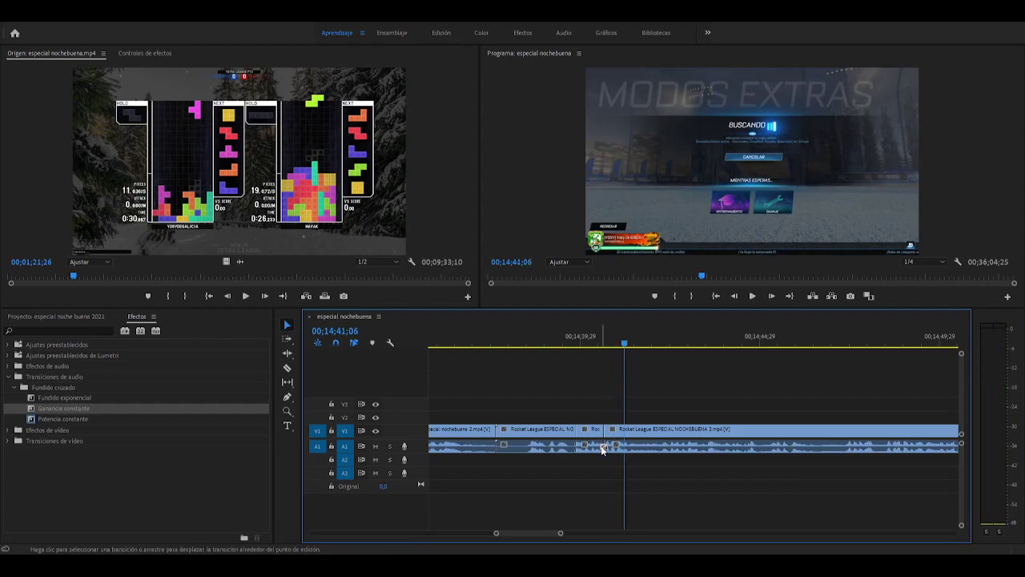
Remove the Ganancia constante crossfade from the Rocket League audio join near 00;14;40;19
scroll(605, 445, up, 6)
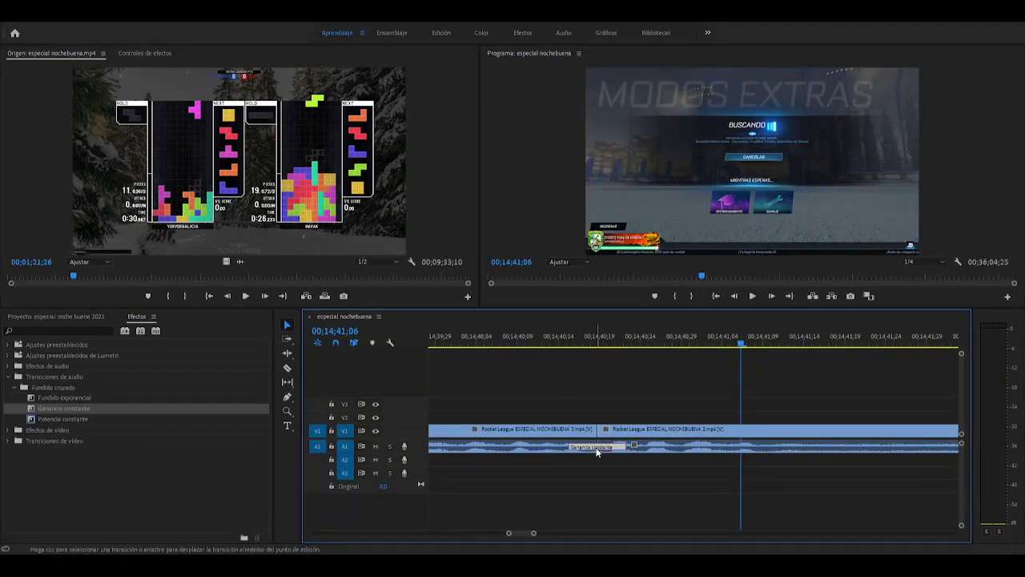
double_click(597, 450)
key(Escape)
scroll(625, 472, up, 4)
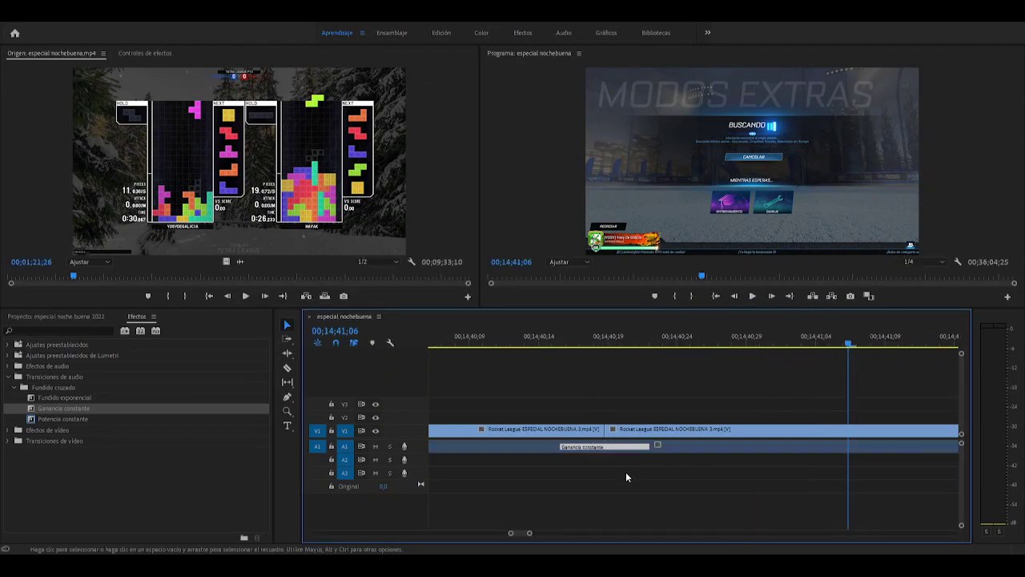
click(573, 445)
key(Delete)
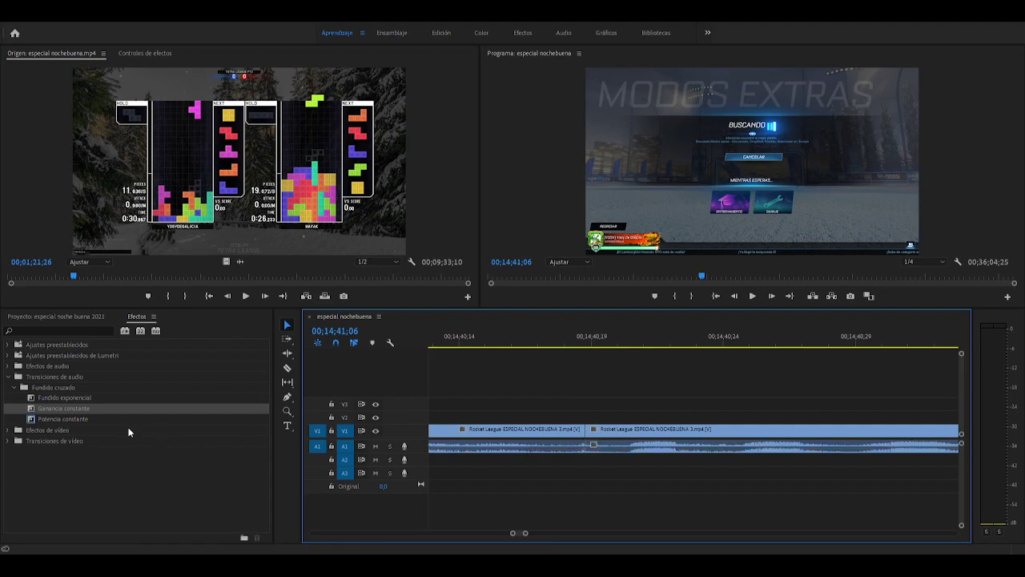
Apply the Potencia constante audio crossfade at the same join and shorten it to 00;00;00;16 with a custom start
drag(88, 417, 589, 451)
key(minus)
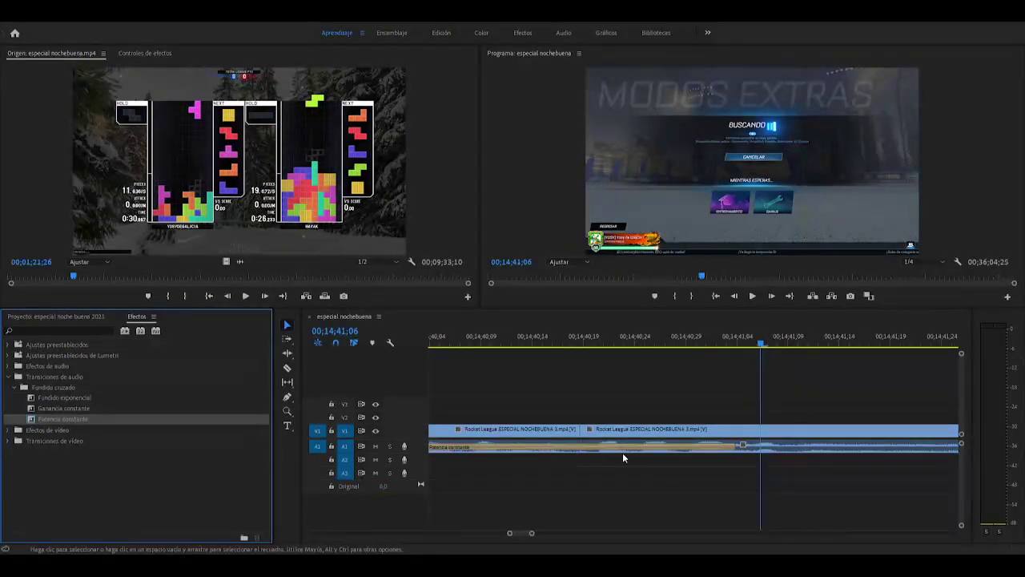
double_click(611, 447)
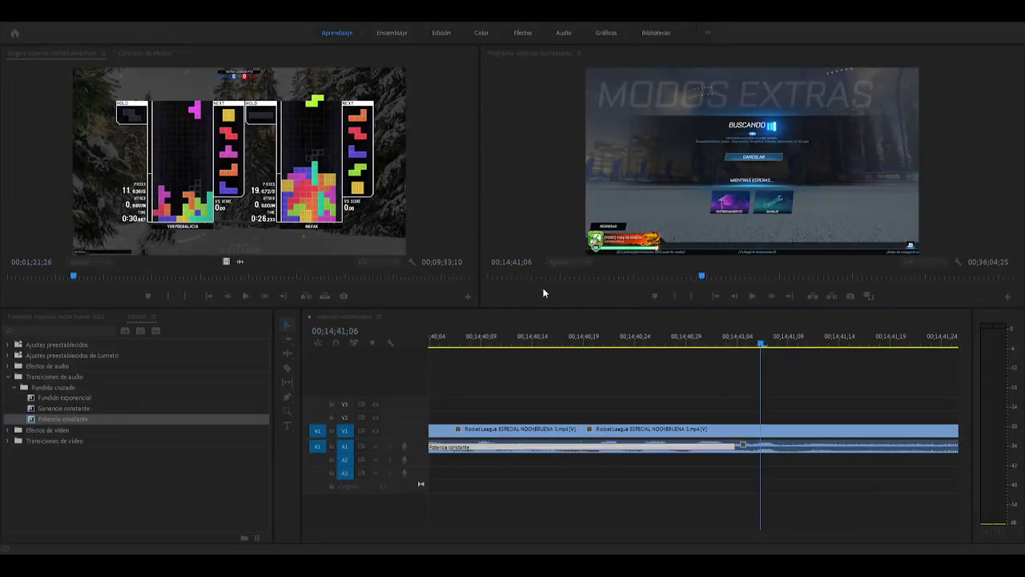
click(149, 53)
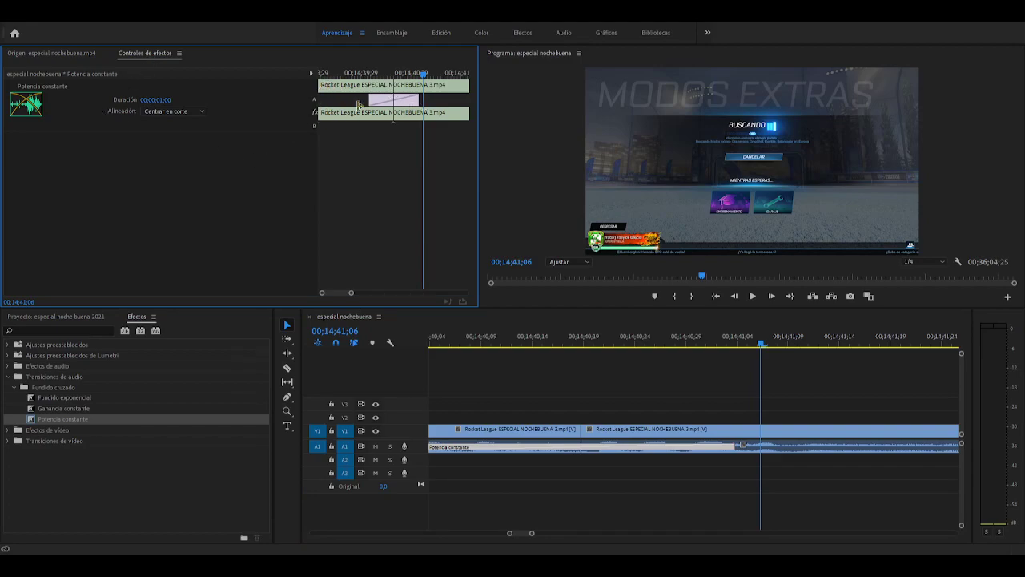
drag(392, 116, 413, 75)
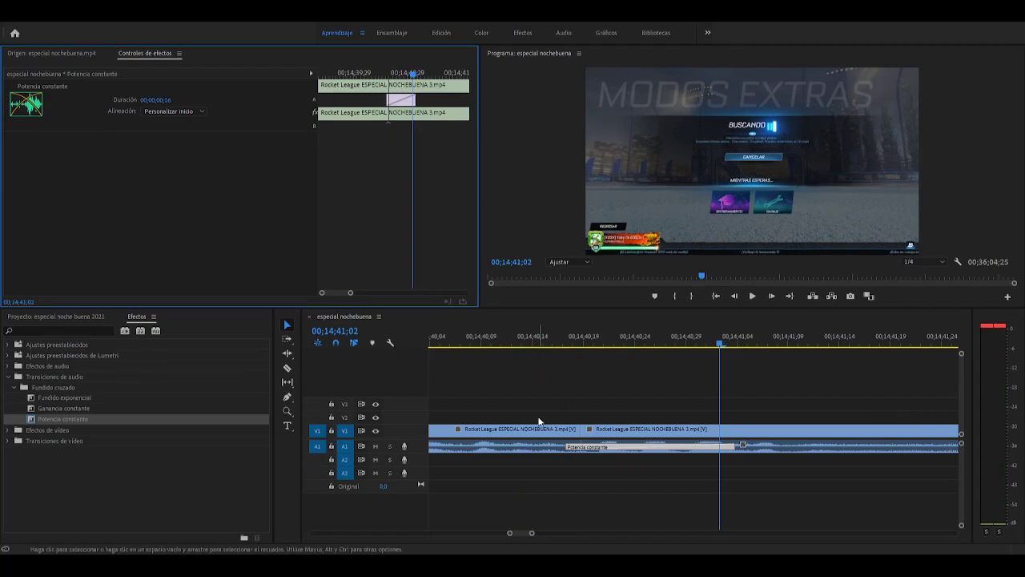
Trim one frame at the Rocket League join at 00;14;40;19 and leave no gap
drag(579, 430, 591, 430)
click(587, 433)
key(Delete)
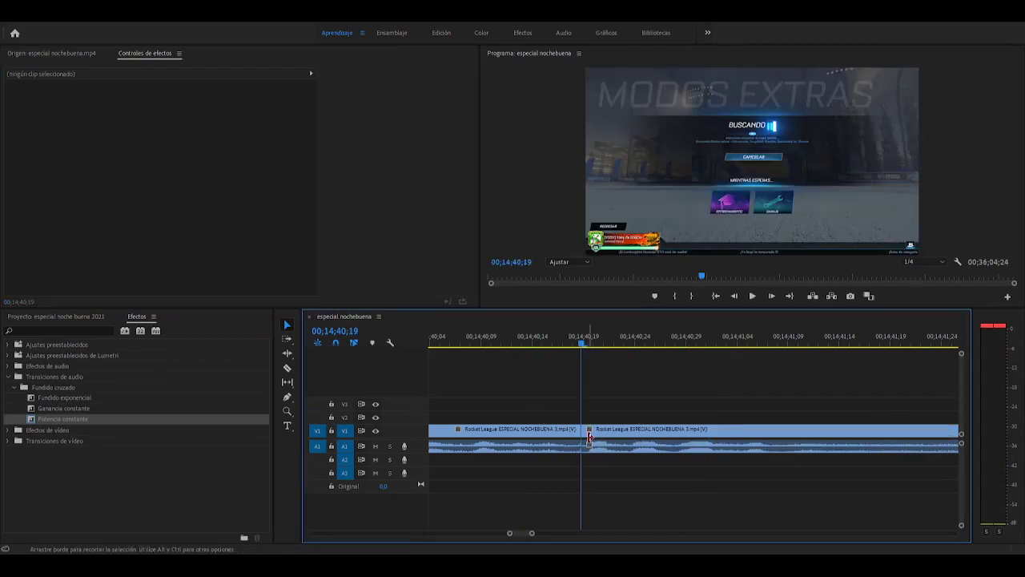
Apply the Potencia constante audio crossfade at the trimmed Rocket League join and shorten it to 00;00;00;02, centred on the cut
drag(105, 420, 551, 451)
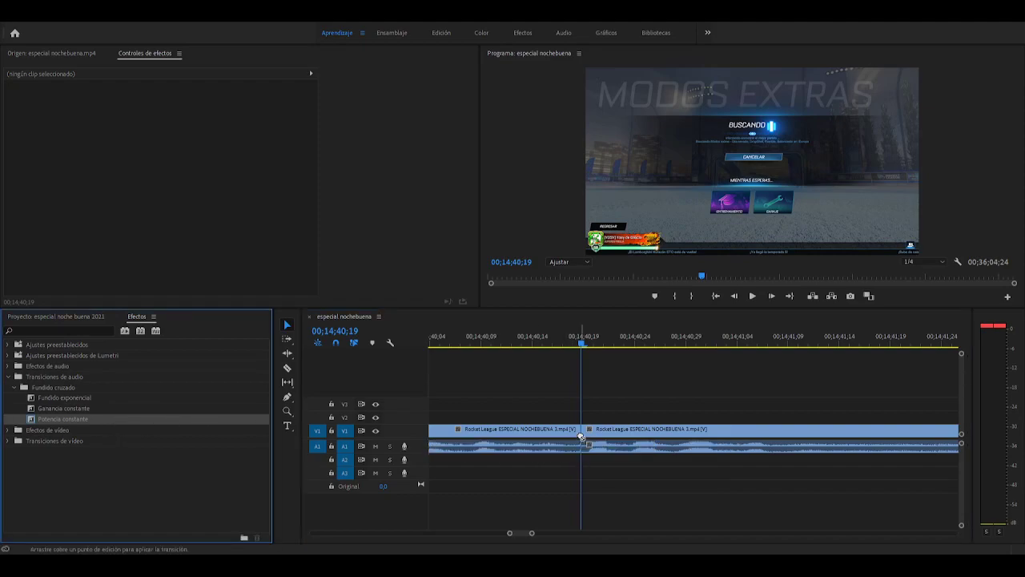
key(space)
click(534, 366)
key(space)
key(minus)
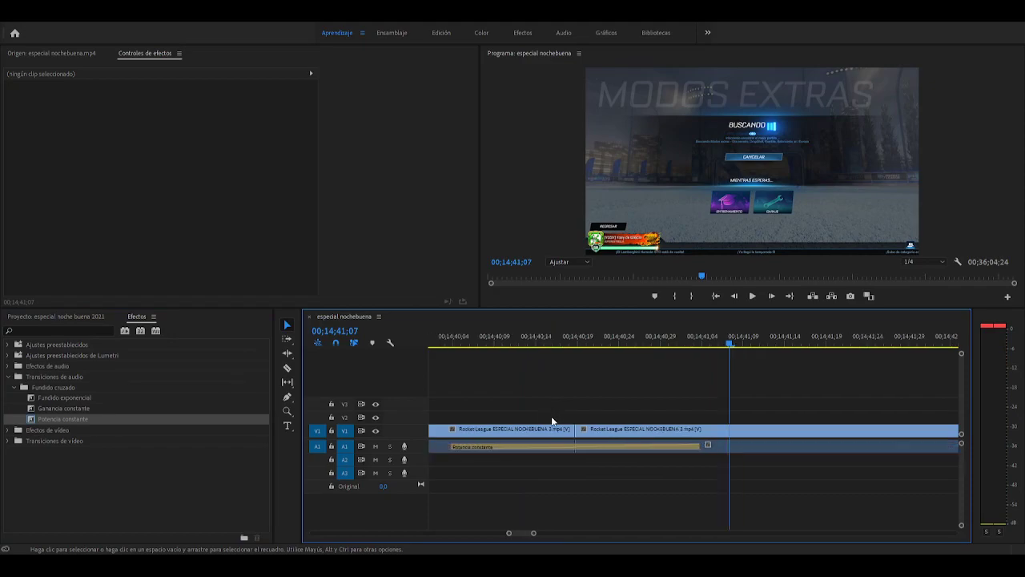
drag(475, 446, 569, 446)
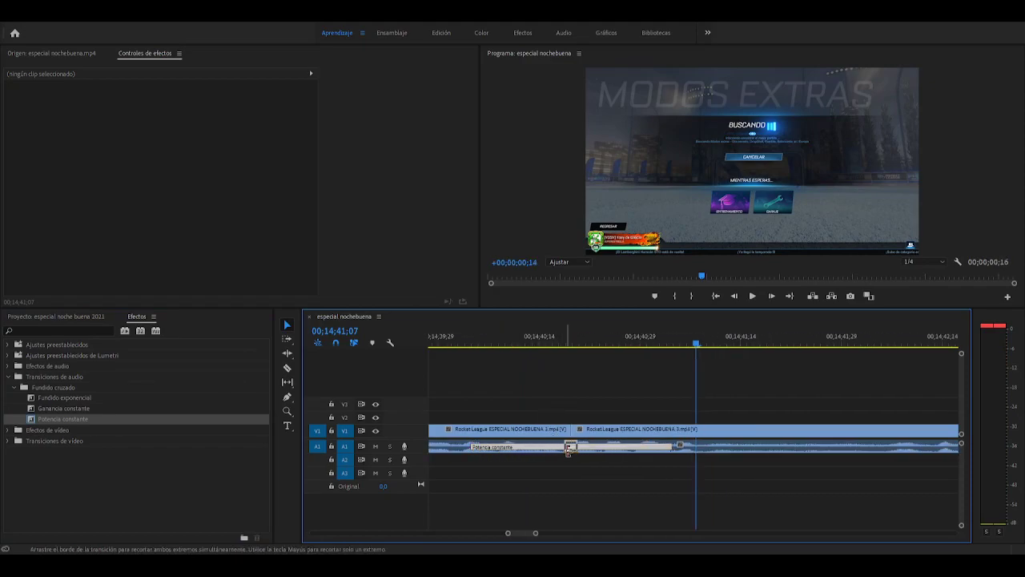
Play the Rocket League join near 00;14;40;19 repeatedly to check how the two-frame audio crossfade sounds
click(552, 340)
key(space)
click(522, 344)
click(499, 344)
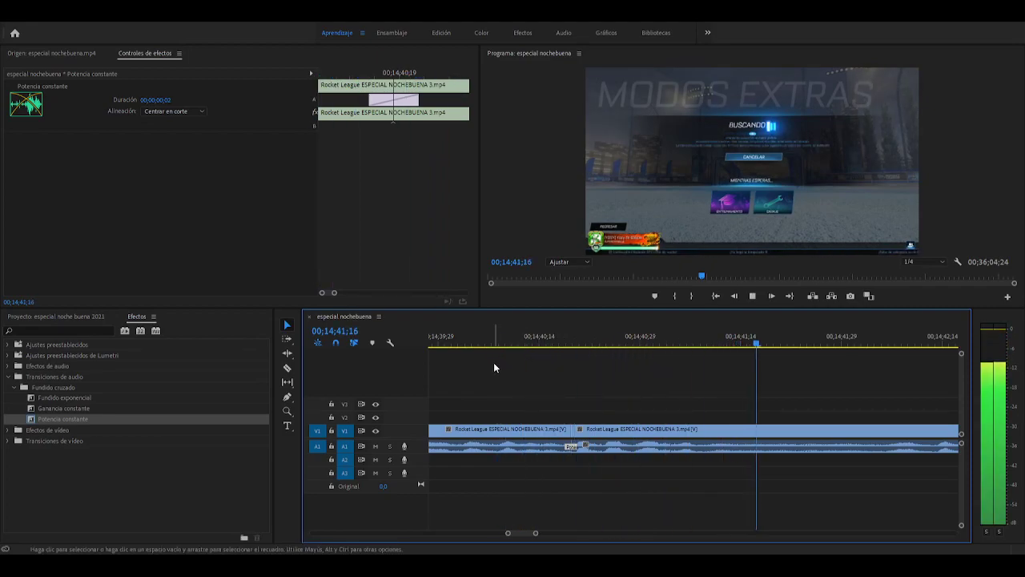
click(491, 341)
key(space)
alt+scroll(498, 396, down, 4)
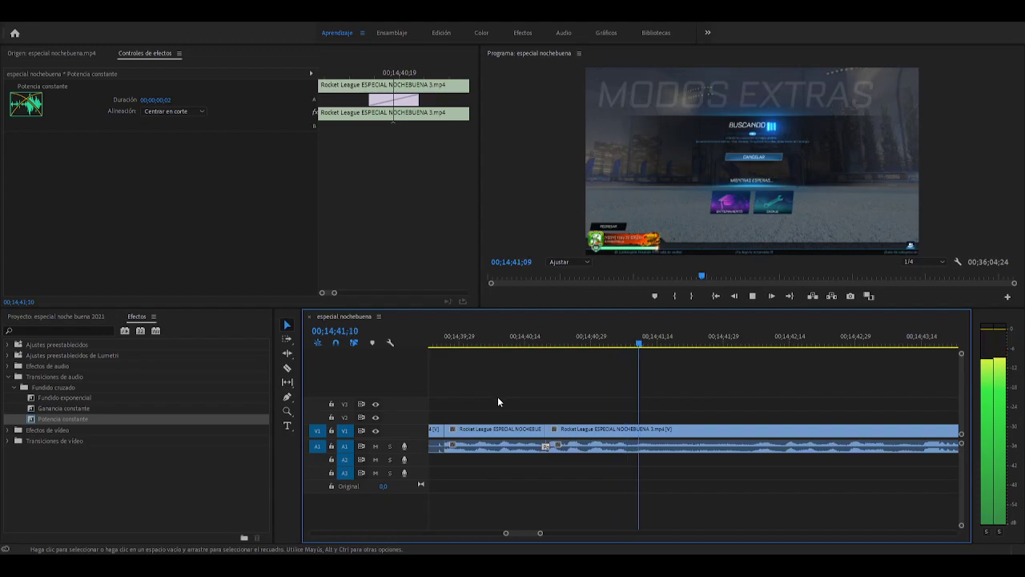
click(509, 335)
click(470, 335)
key(space)
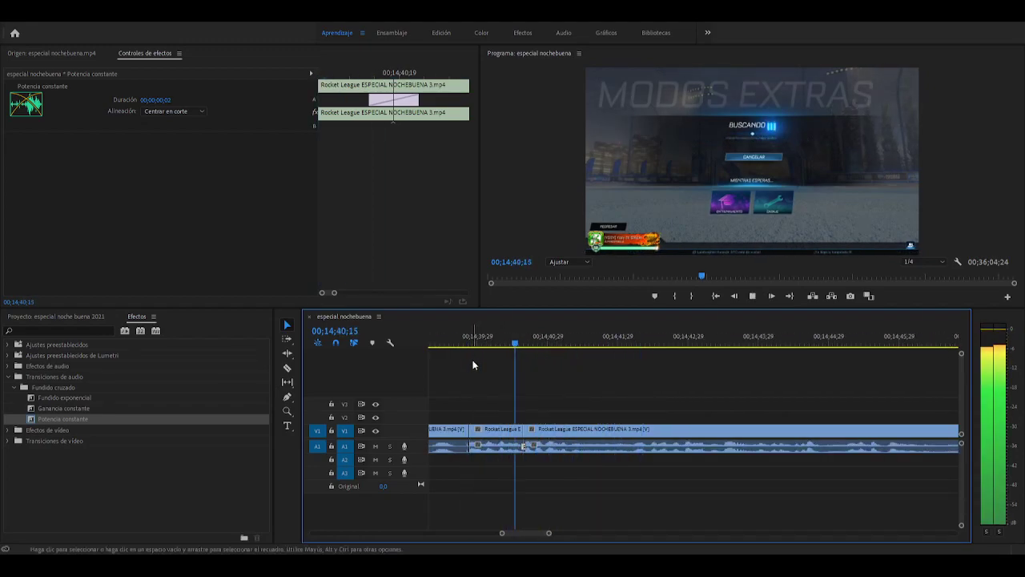
key(space)
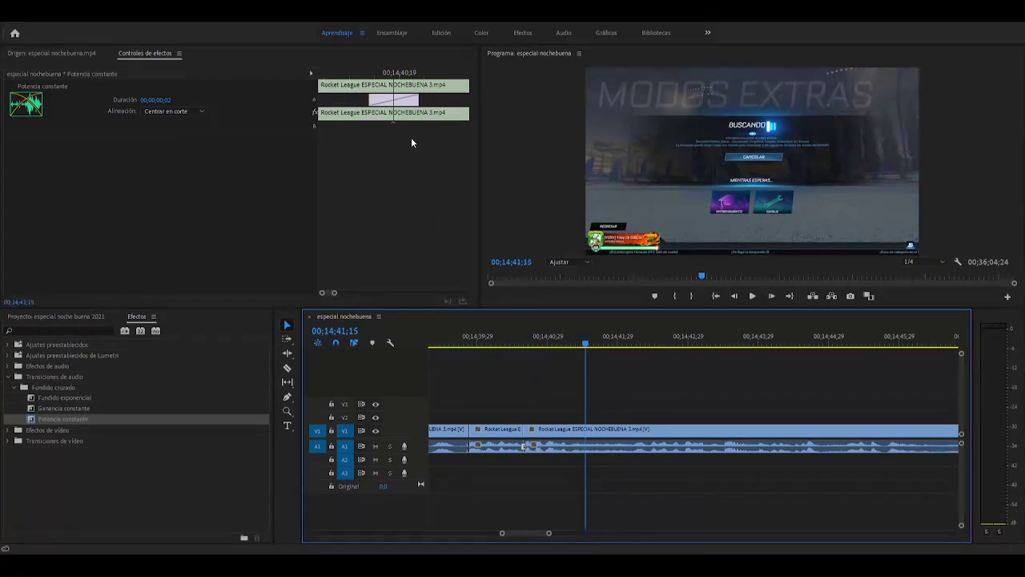
Shift the two-frame Potencia constante crossfade slightly earlier over the cut, giving it a custom start, and replay the join
click(416, 100)
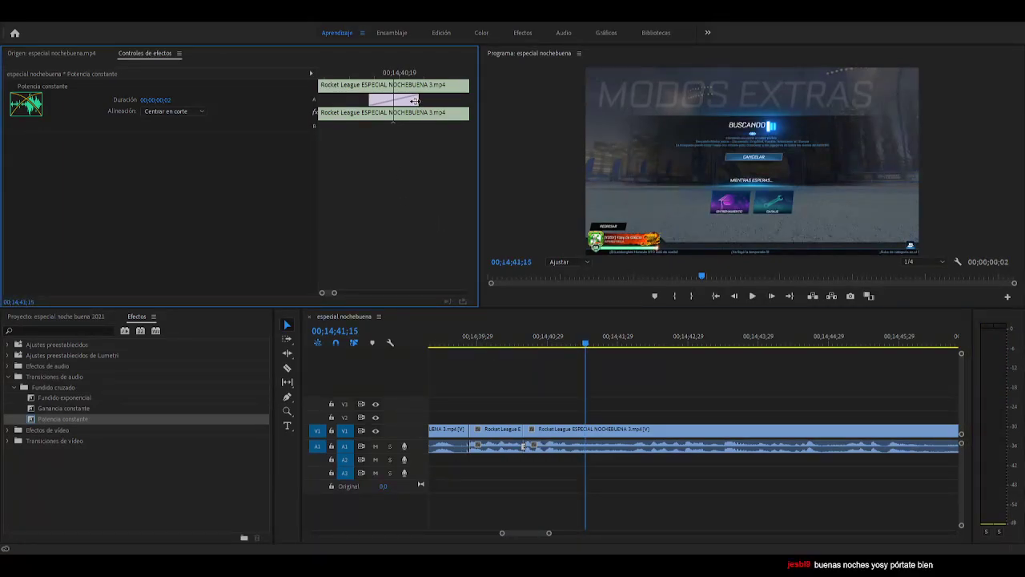
click(518, 340)
key(space)
click(487, 340)
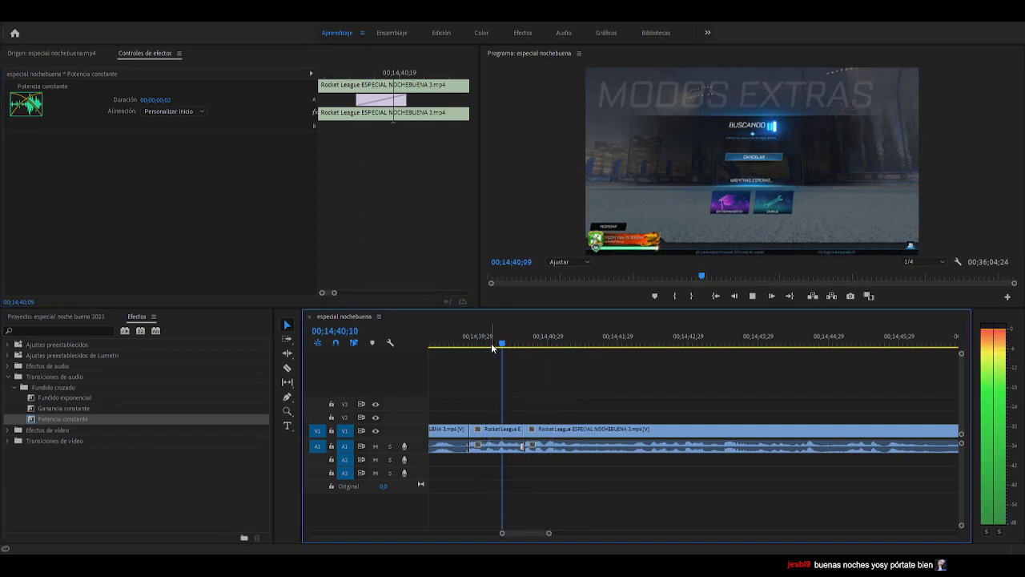
click(480, 340)
key(space)
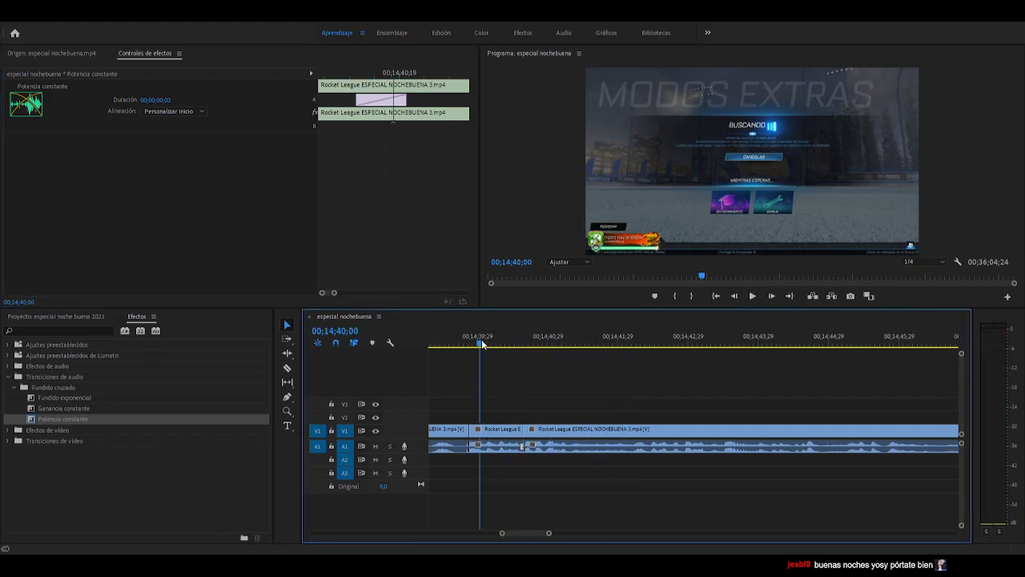
Listen again to the stretch from just before 00;14;40 through the shifted crossfade to judge the audio join
key(space)
key(minus)
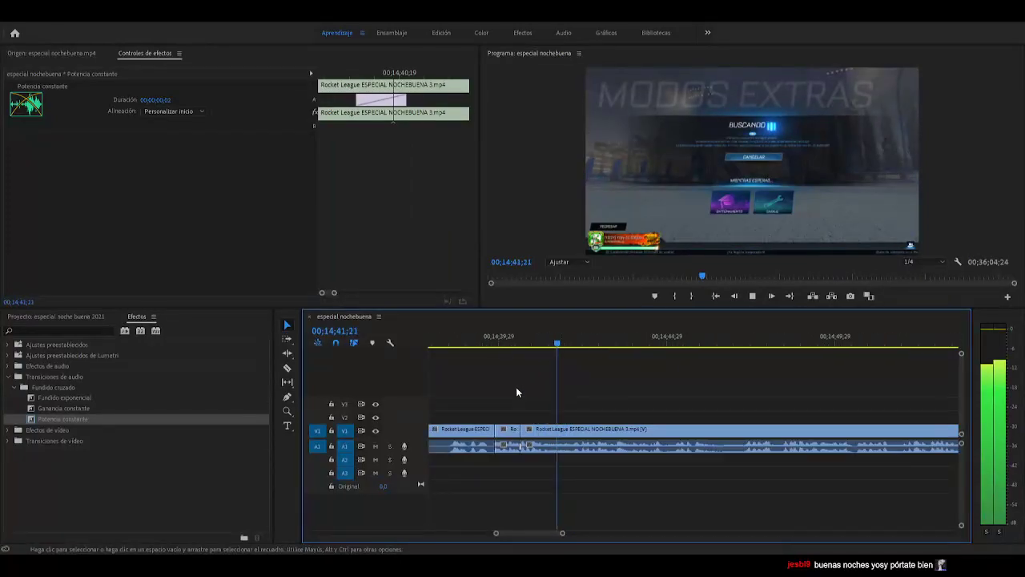
click(480, 341)
key(space)
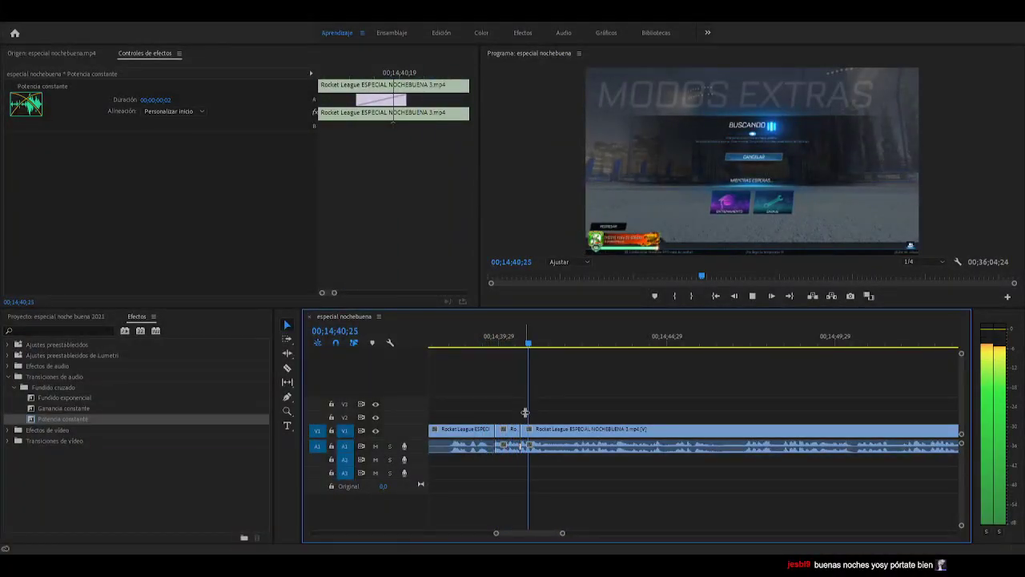
key(space)
key(minus)
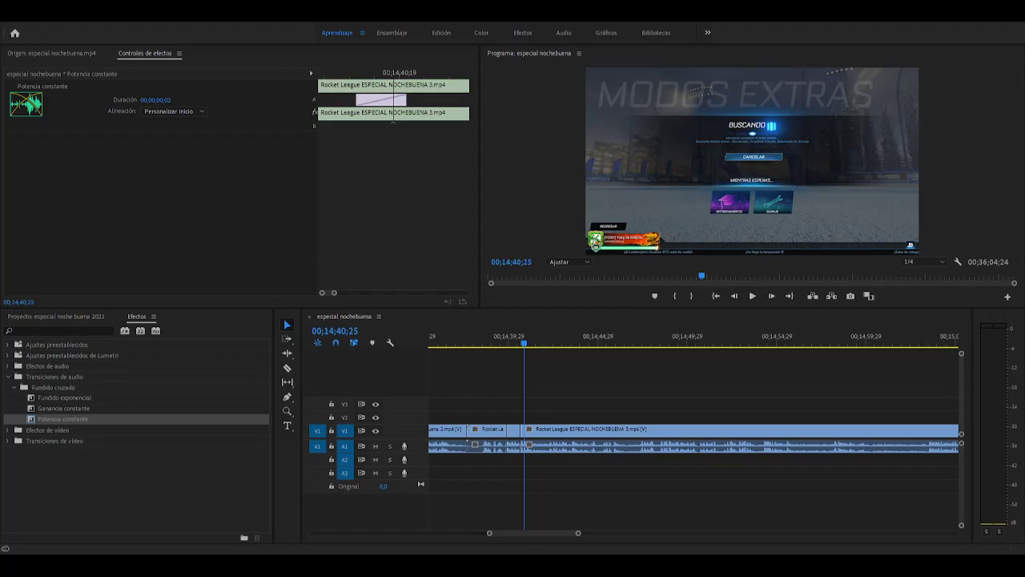
click(23, 512)
drag(504, 345, 483, 347)
key(space)
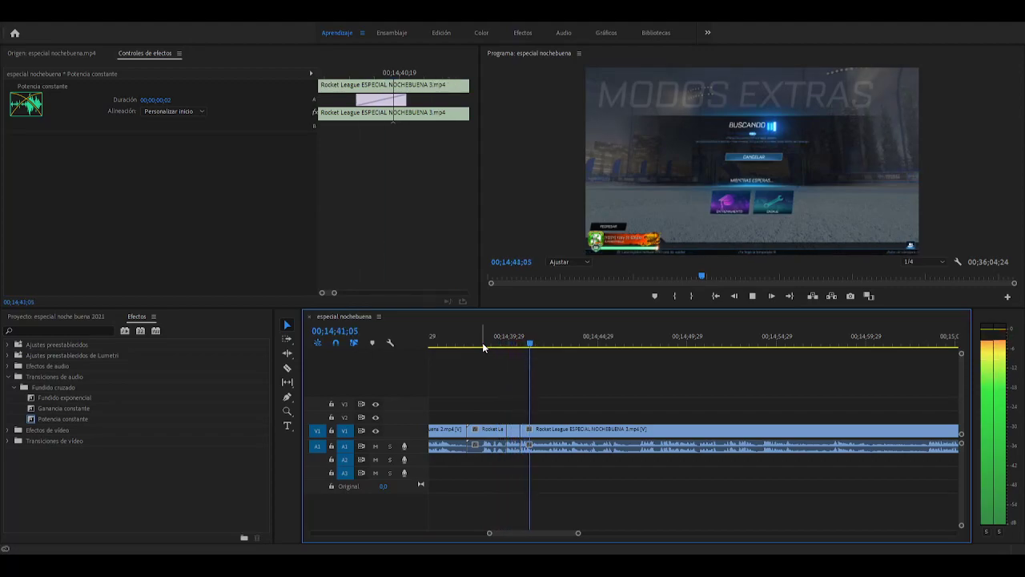
key(space)
Set the playhead to 00;14;40;17 and select the long Rocket League clip that follows the crossfade
key(equal)
key(equal)
key(equal)
key(equal)
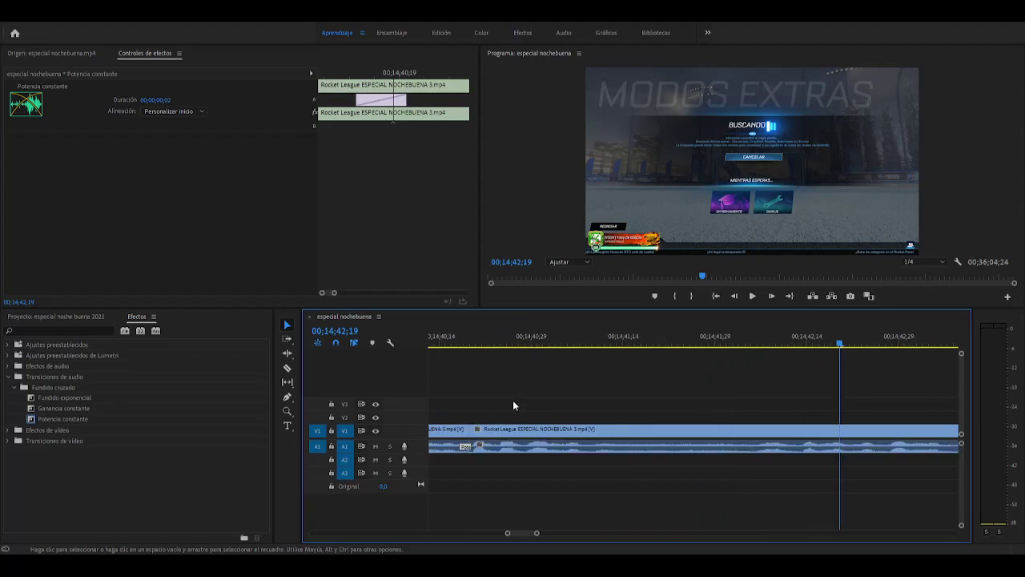
scroll(506, 534, up, 2)
scroll(596, 454, up, 2)
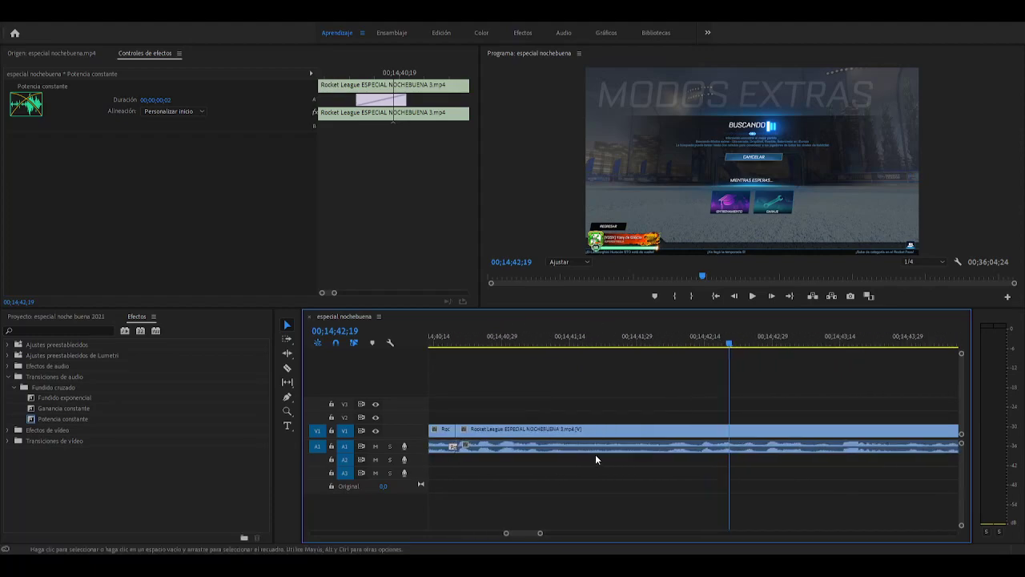
click(437, 361)
key(Up)
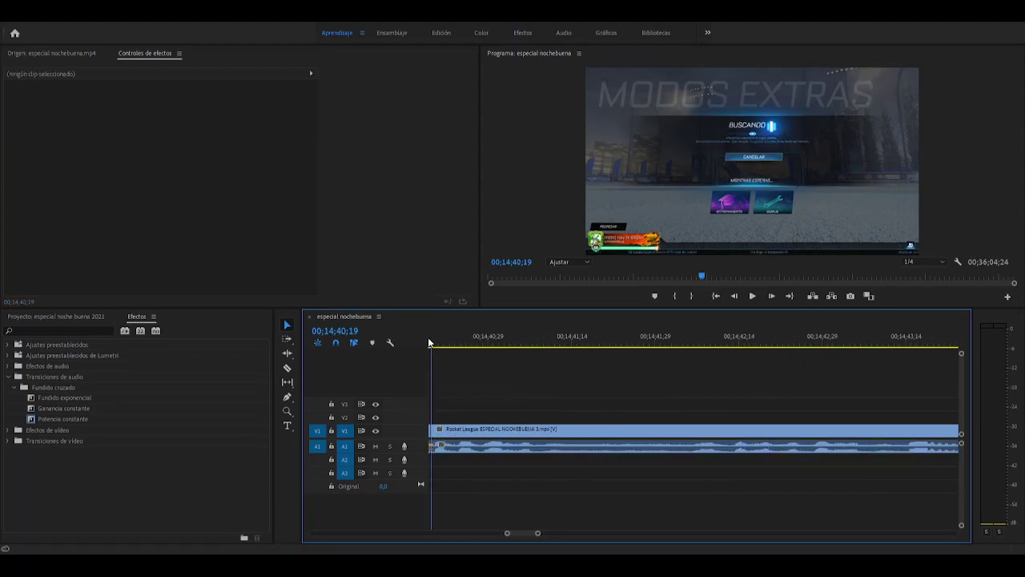
click(472, 451)
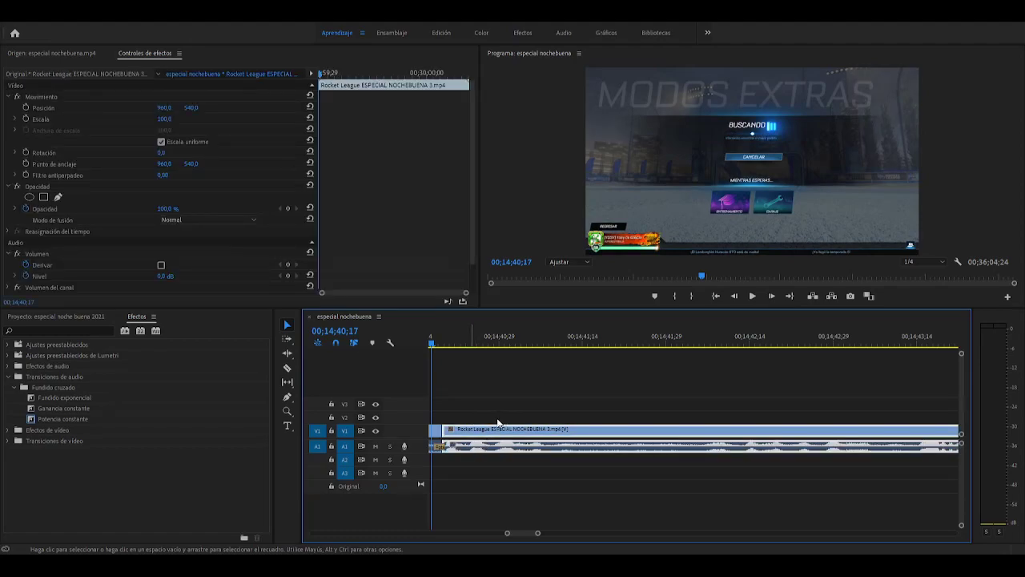
click(96, 396)
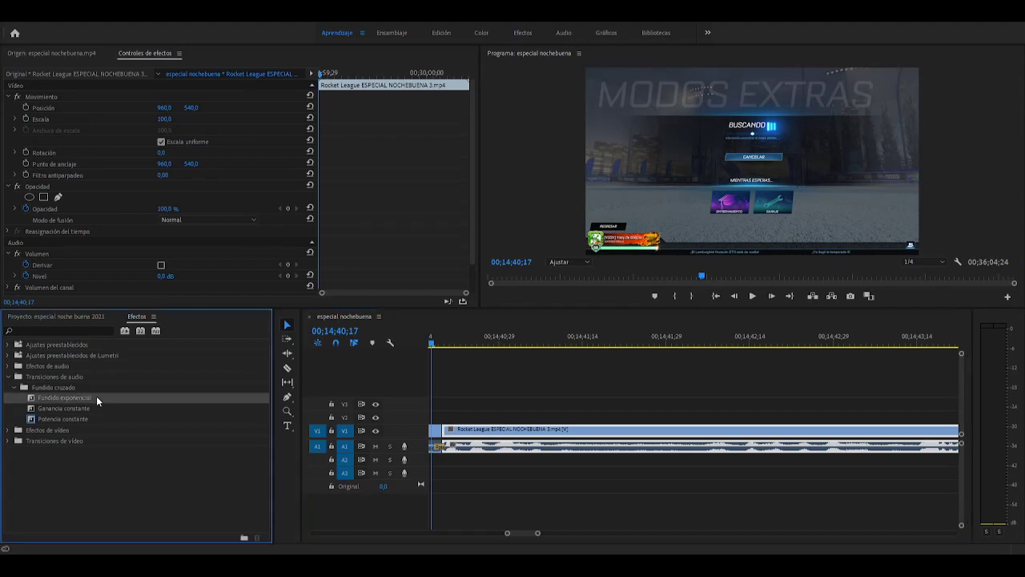
click(14, 387)
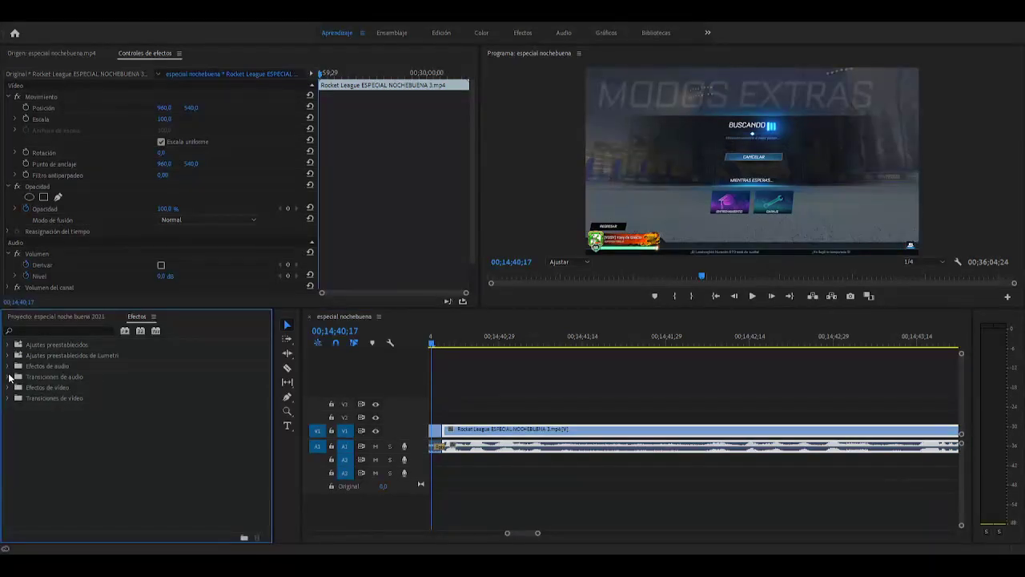
click(13, 387)
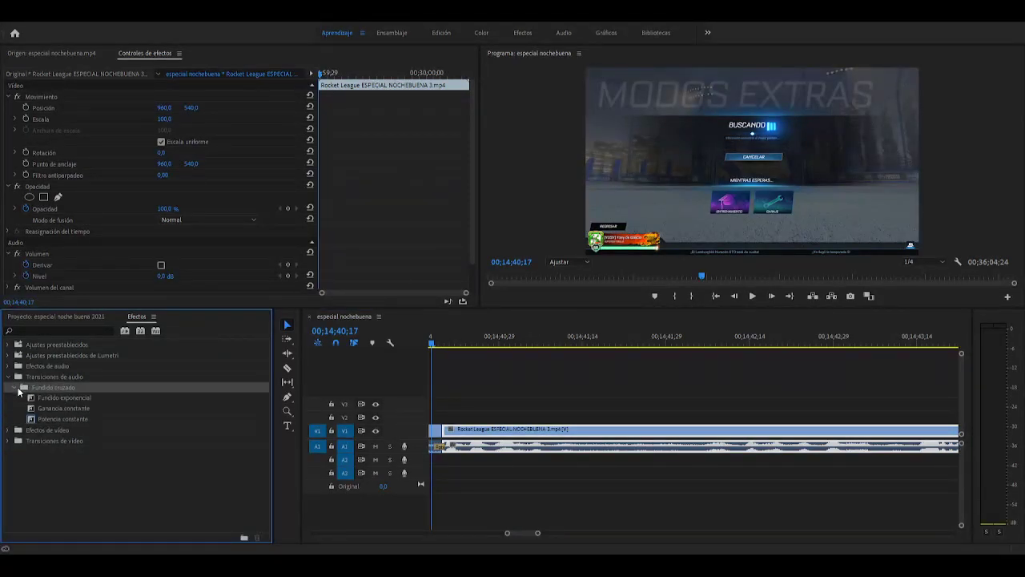
Try the Fundido exponencial transition on the Rocket League audio join near 00;14;40;19, and replace it with Ganancia constante
click(69, 400)
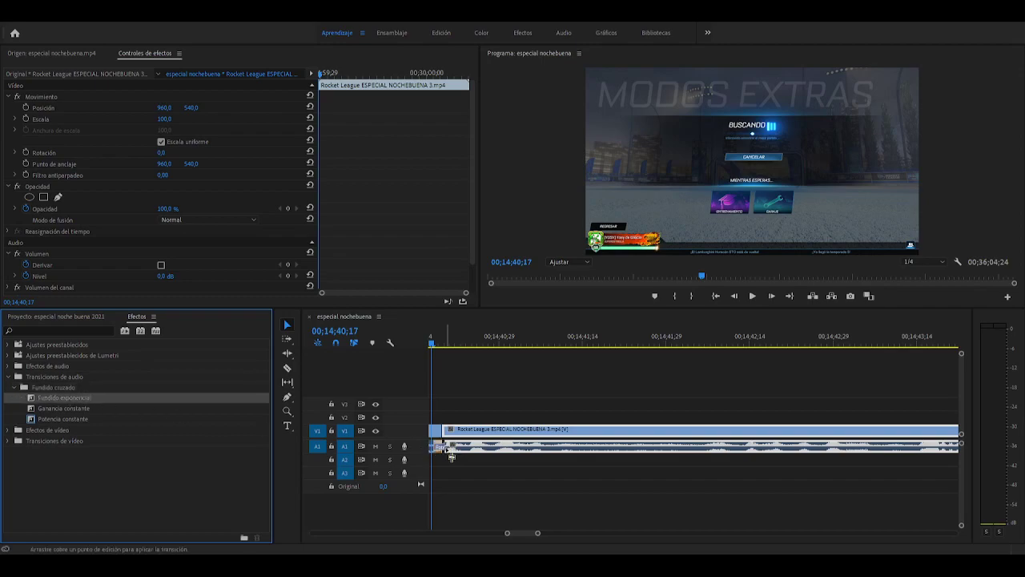
drag(451, 453, 445, 447)
drag(87, 411, 503, 449)
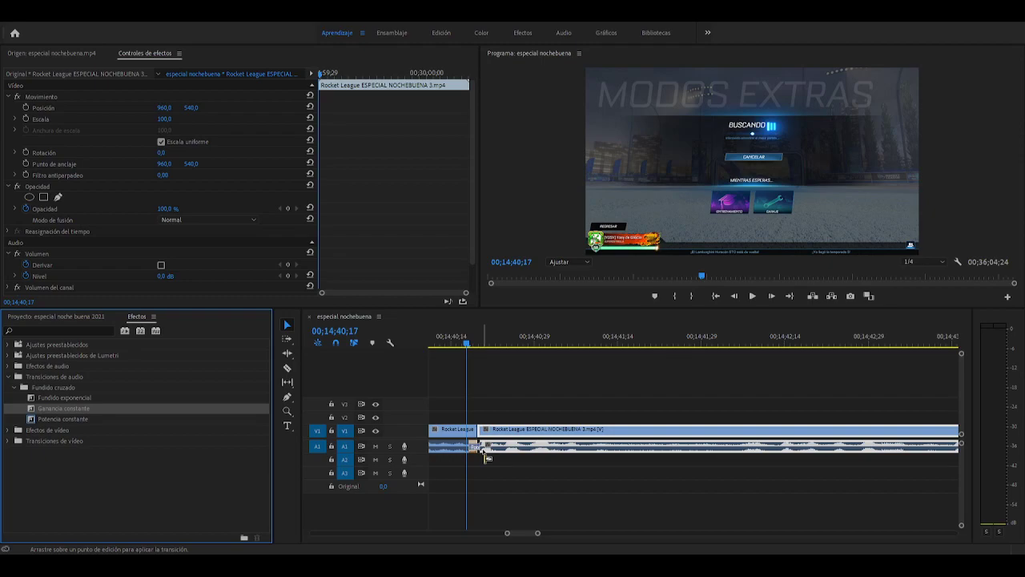
drag(481, 447, 480, 447)
Play the Rocket League join near 00;14;40;19 to hear how the Ganancia constante crossfade sounds
key(equal)
key(space)
click(445, 338)
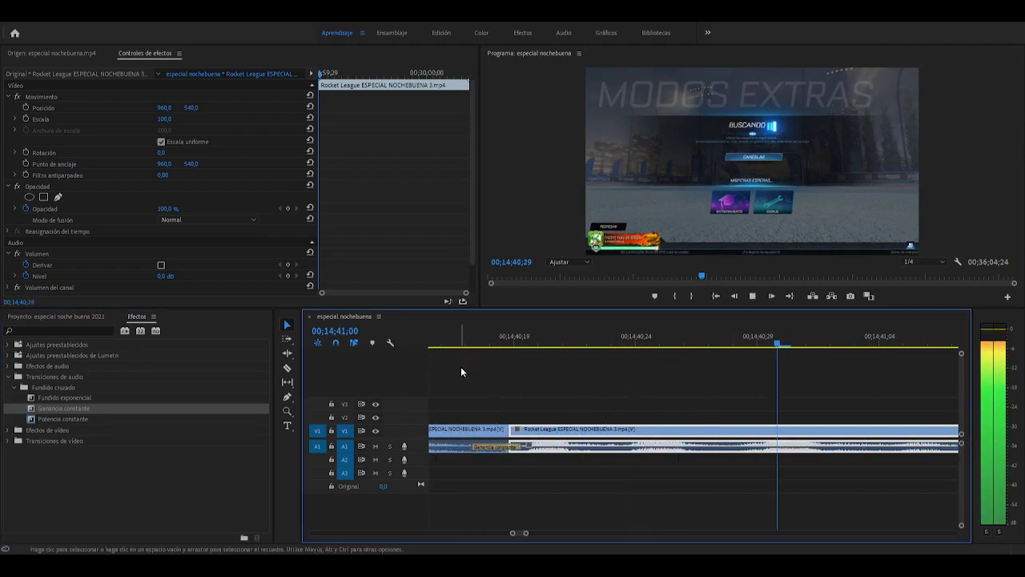
key(minus)
click(444, 338)
key(space)
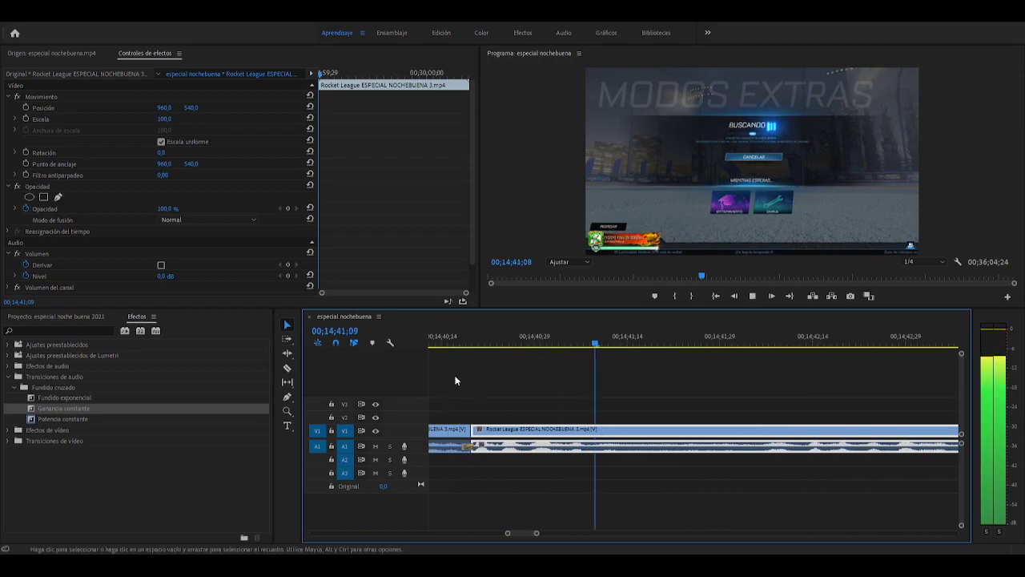
key(minus)
key(minus)
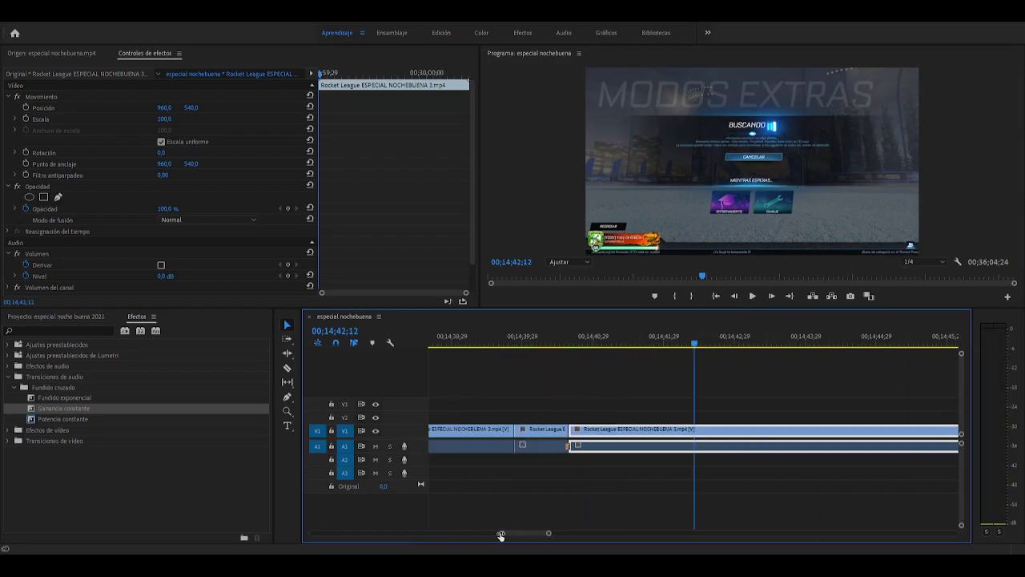
Replay the Ganancia constante join several times, starting from slightly earlier points before the cut
click(593, 346)
key(space)
click(590, 344)
key(space)
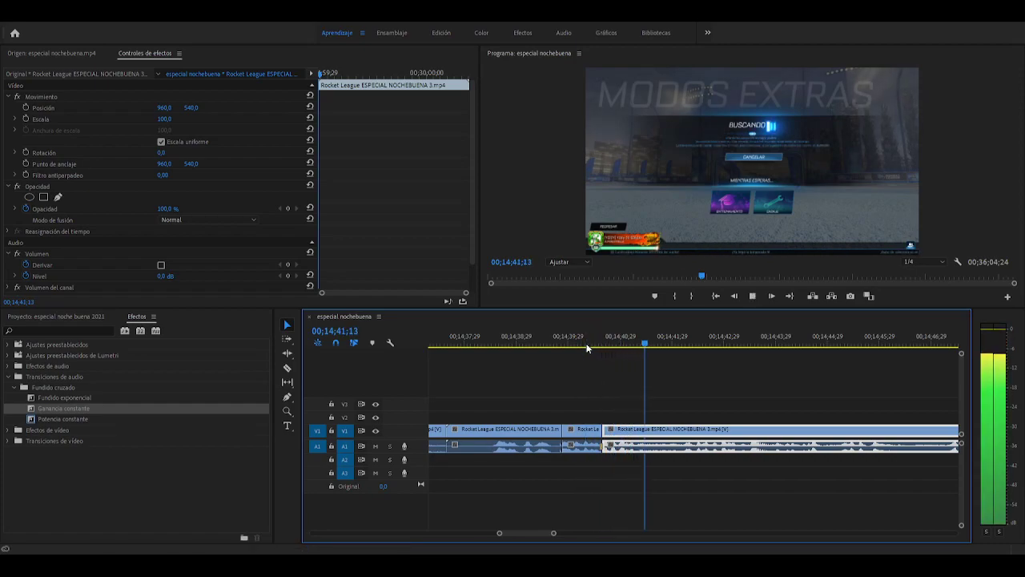
click(580, 344)
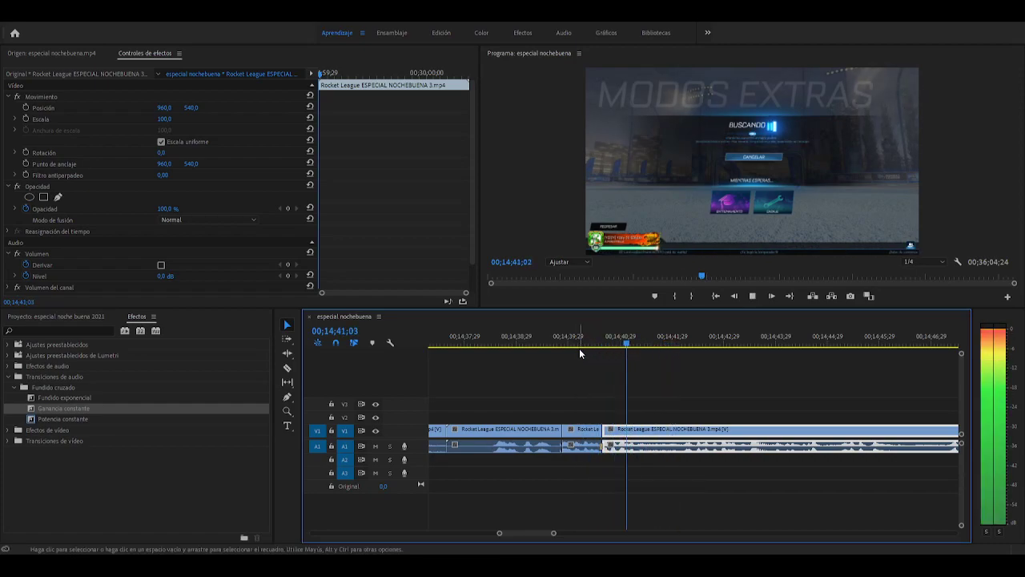
click(575, 342)
key(space)
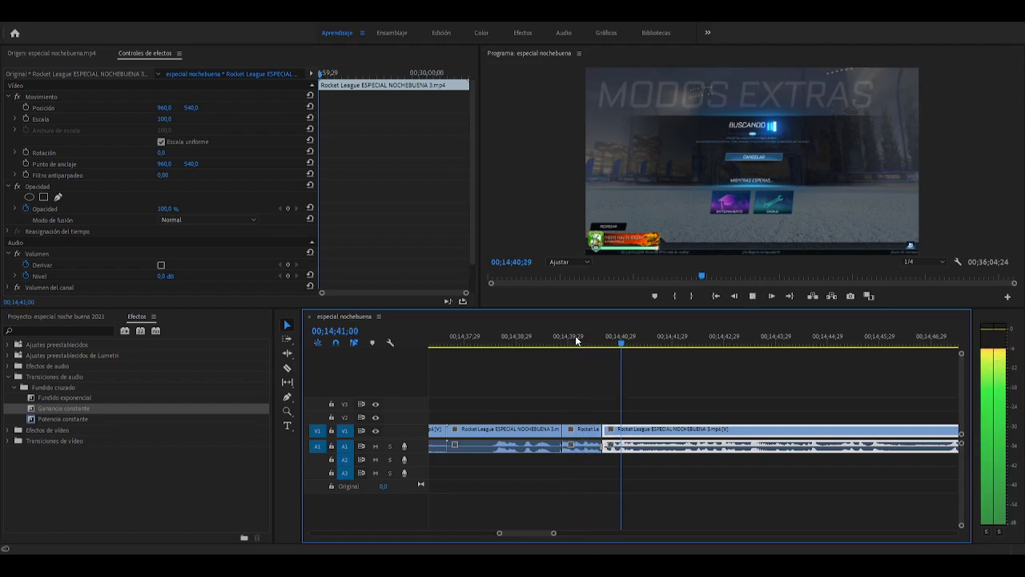
Lengthen the Ganancia constante crossfade on the Rocket League join to three frames
drag(499, 533, 520, 535)
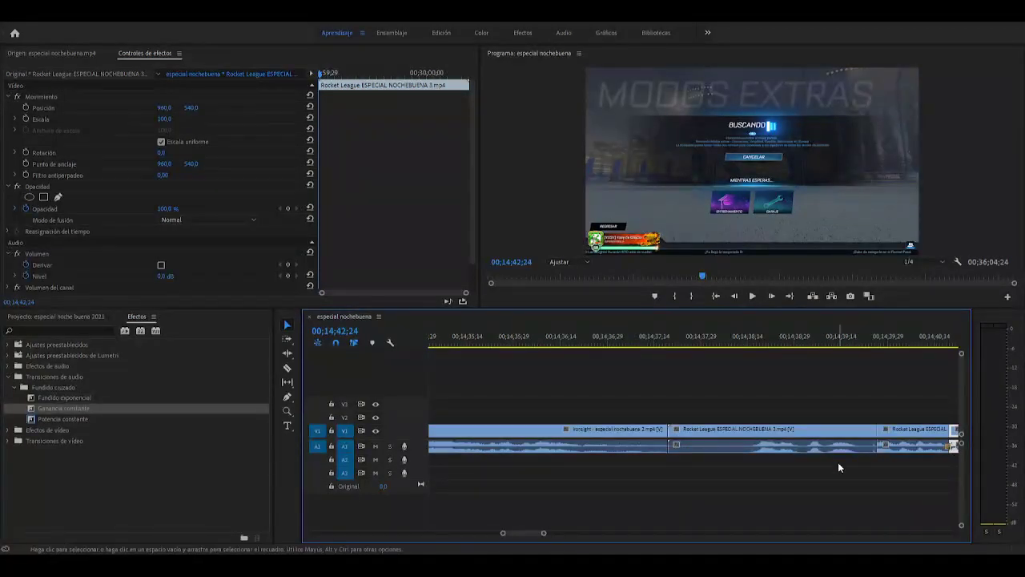
scroll(548, 531, up, 2)
drag(528, 532, 531, 533)
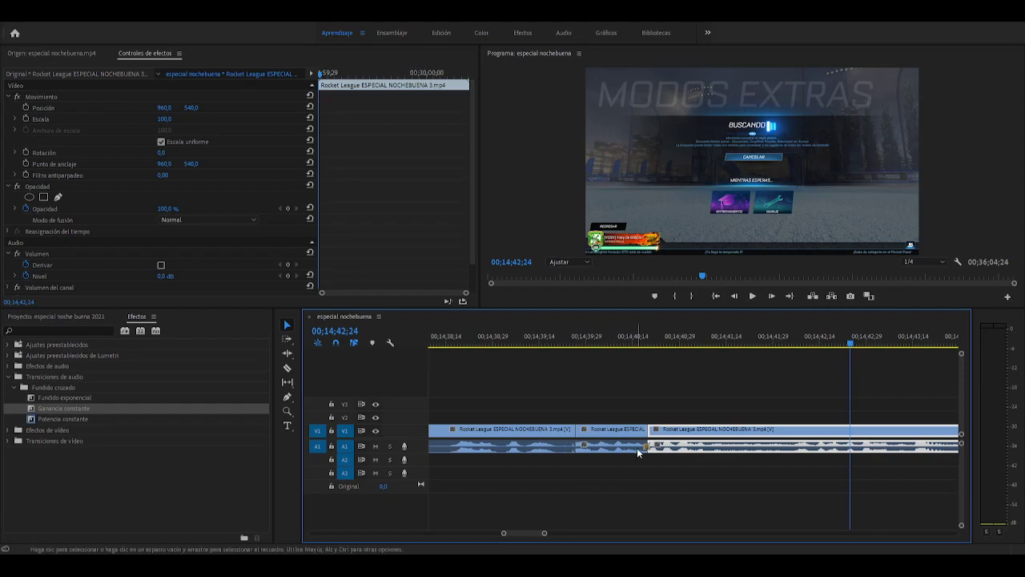
scroll(644, 449, up, 5)
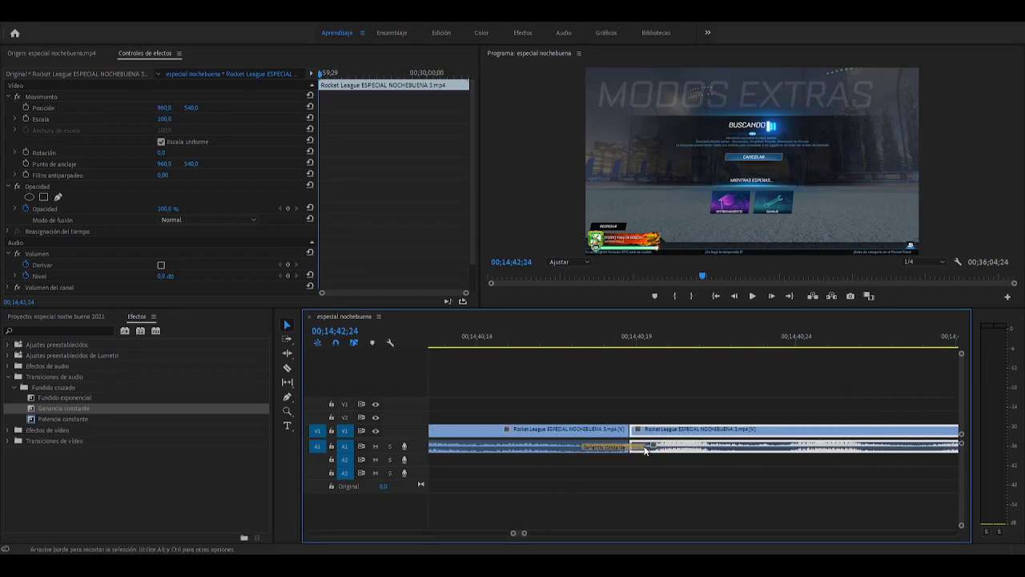
click(643, 446)
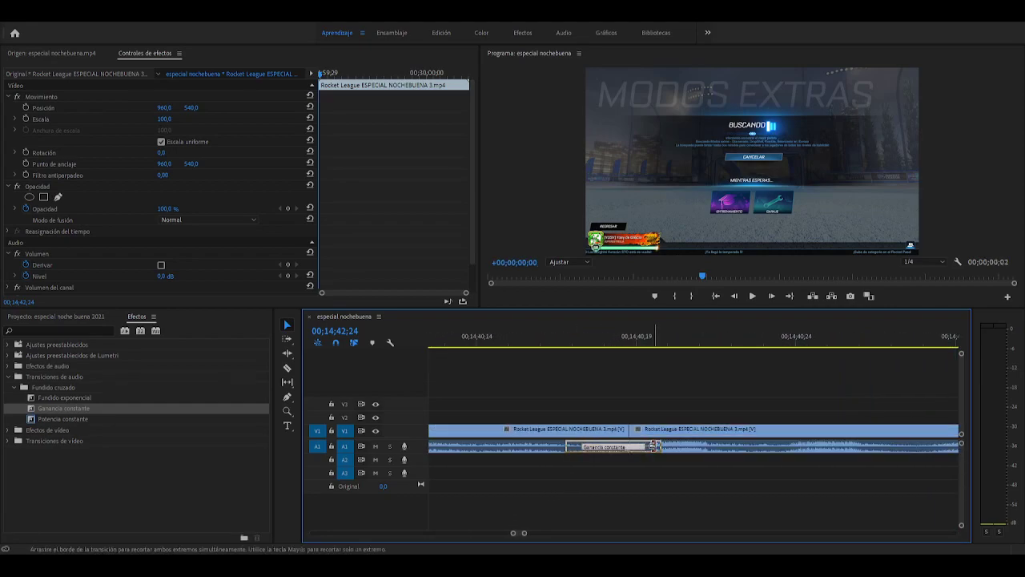
click(653, 446)
Play repeatedly through the three-frame crossfade to judge the lengthened audio join
click(551, 341)
key(space)
key(space)
key(minus)
key(minus)
key(minus)
drag(673, 346, 626, 346)
key(space)
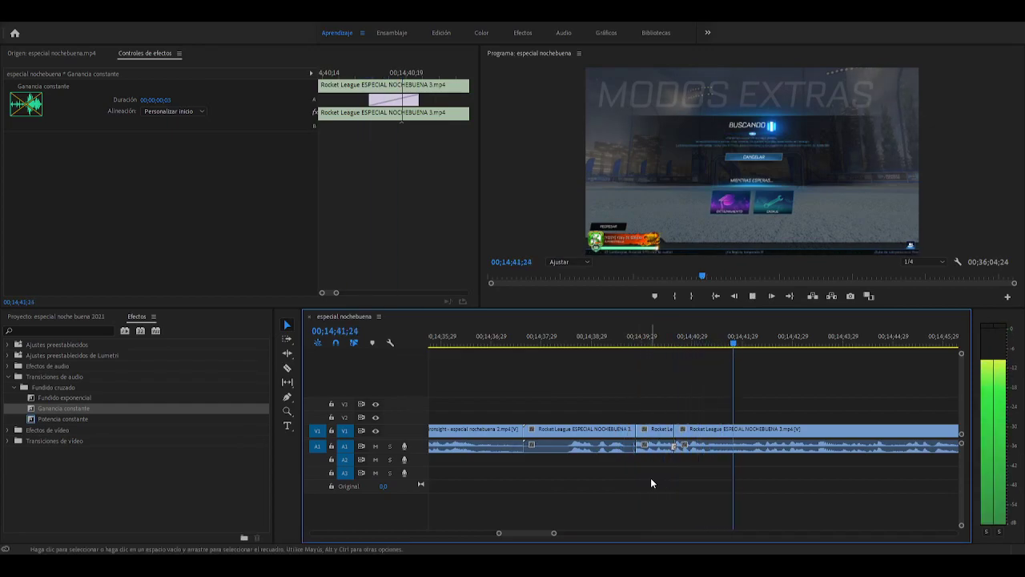
click(617, 346)
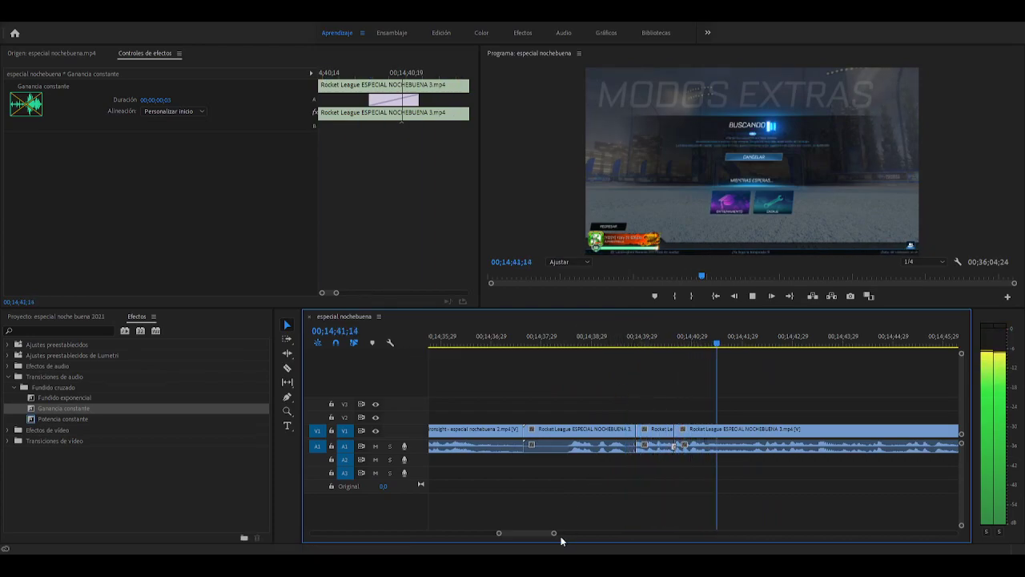
Look ahead to about 00;14;49;14 in the Rocket League clip, and replay the short clips from about 00;14;38;15
drag(553, 533, 576, 533)
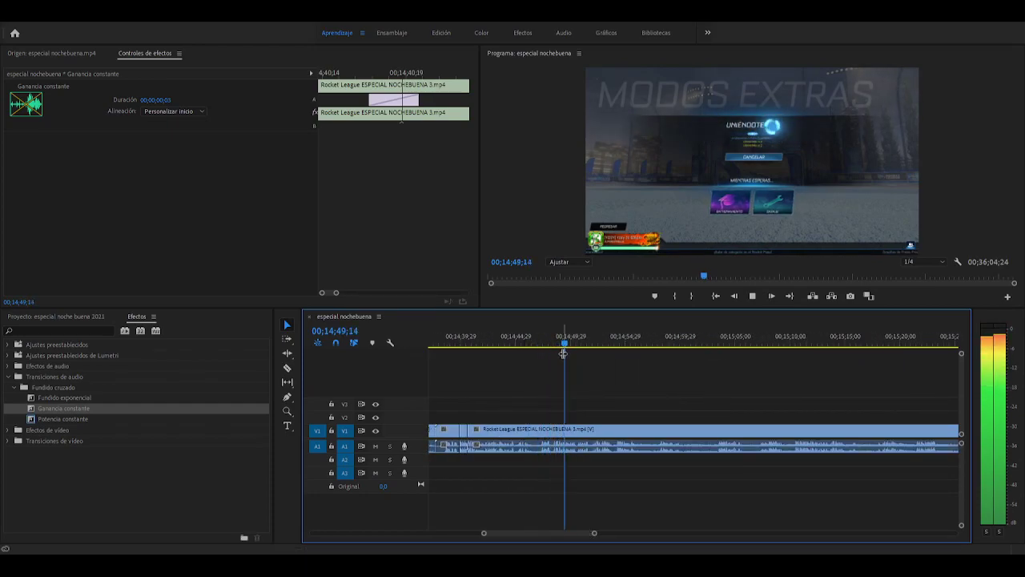
drag(564, 353, 446, 363)
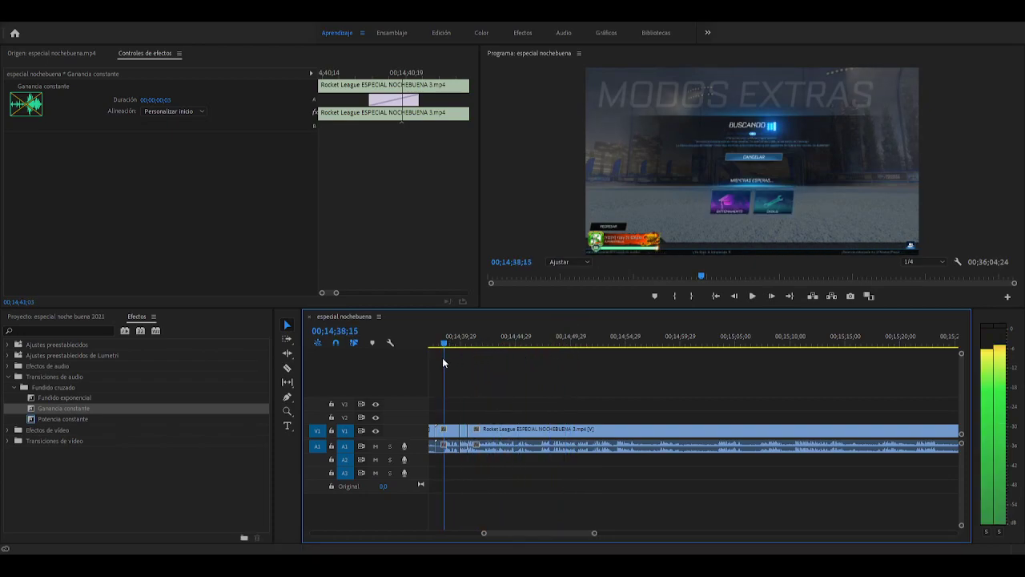
scroll(457, 374, up, 5)
key(space)
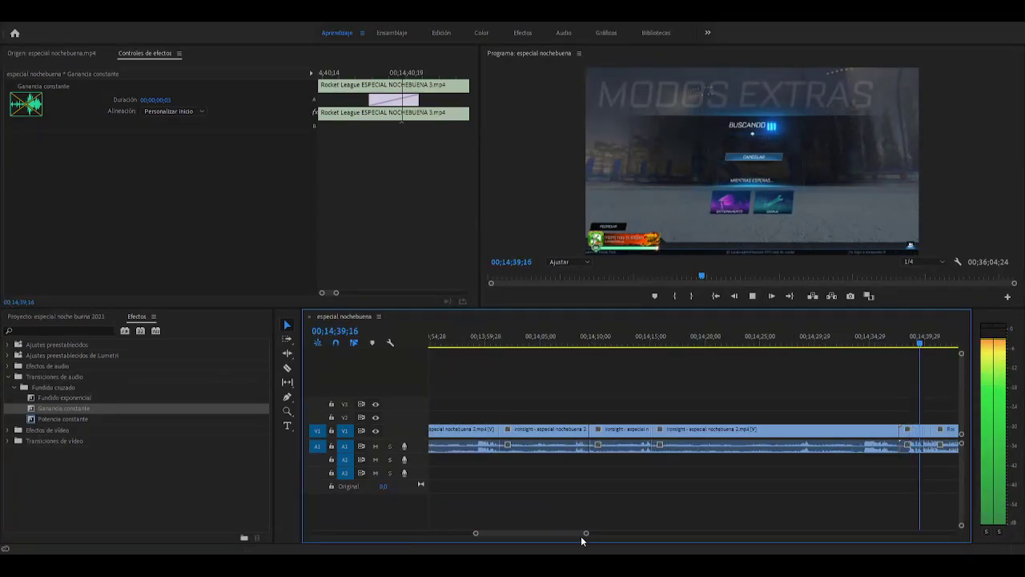
drag(583, 534, 597, 533)
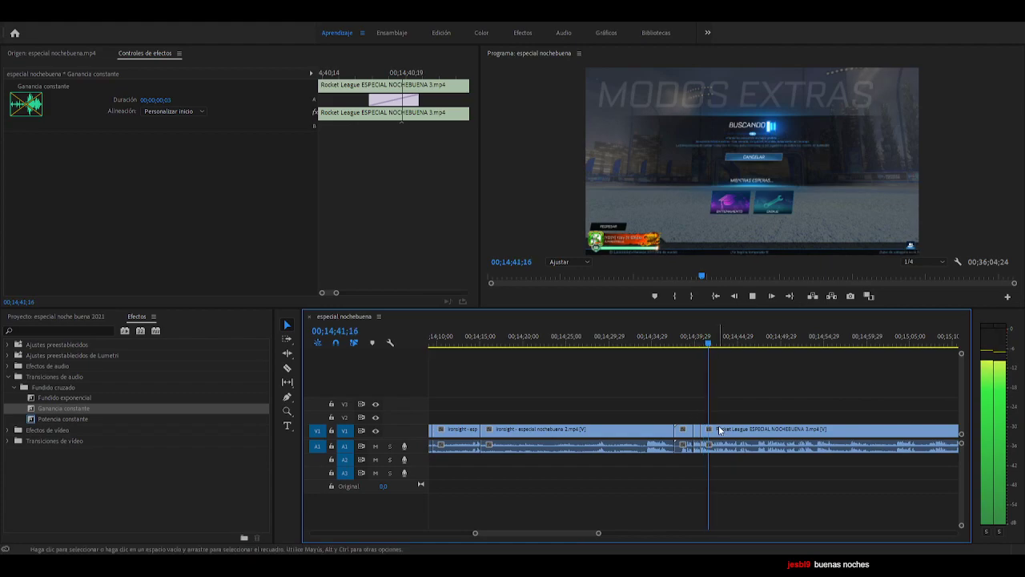
Split the long Rocket League clip at 00;14;50;19, where the match is being joined
click(754, 348)
drag(755, 350, 786, 360)
click(789, 436)
key(x)
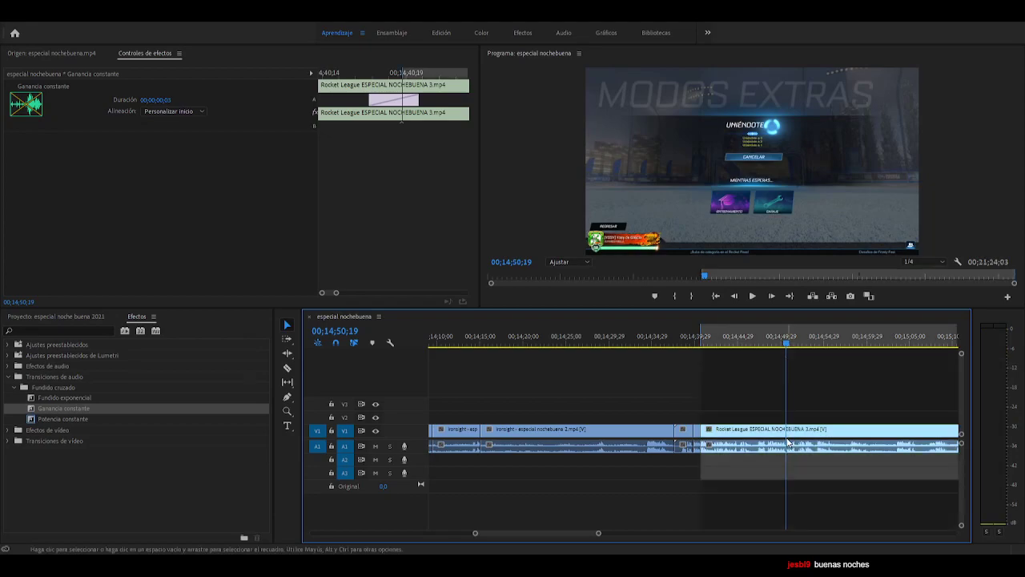
key(ctrl+z)
key(c)
click(788, 433)
key(v)
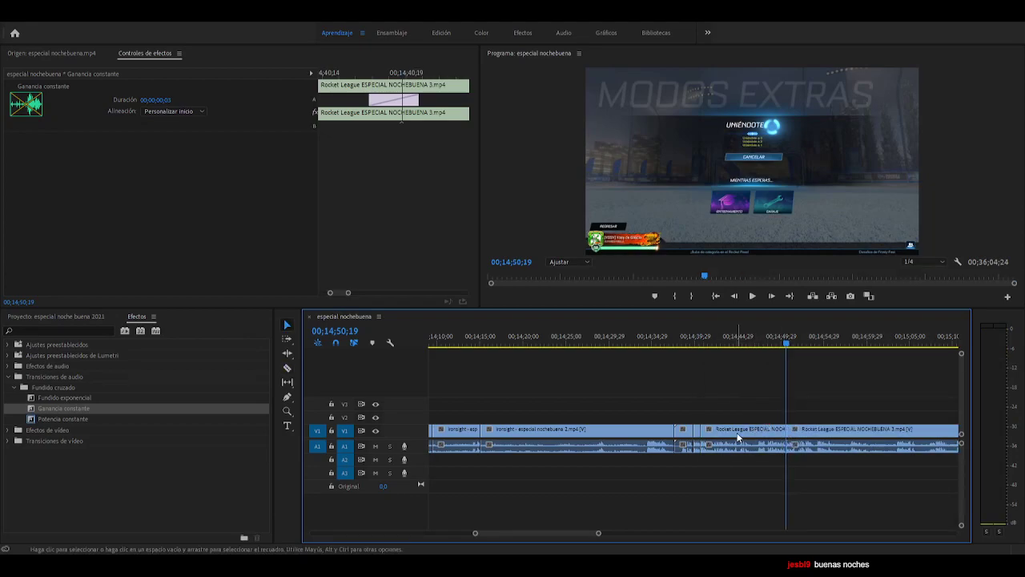
Delete all Rocket League pieces before the 00;14;50;19 cut and close the gap after the Ironsight clip
click(729, 436)
drag(676, 408, 752, 468)
key(Delete)
click(705, 430)
key(Delete)
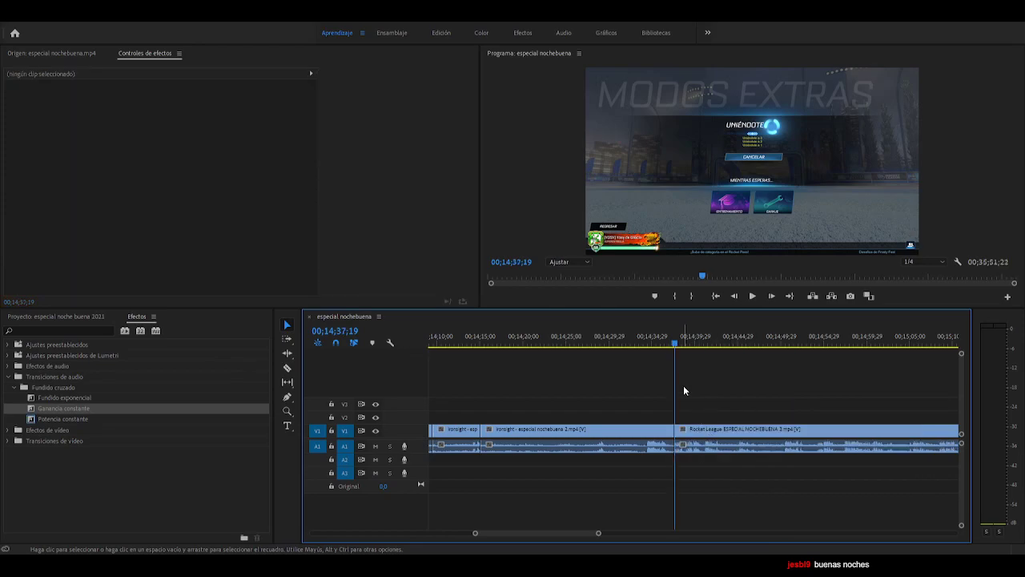
Play the transition from the Ironsight victory screen into the Rocket League clip near 00;14;37;19
click(677, 346)
key(space)
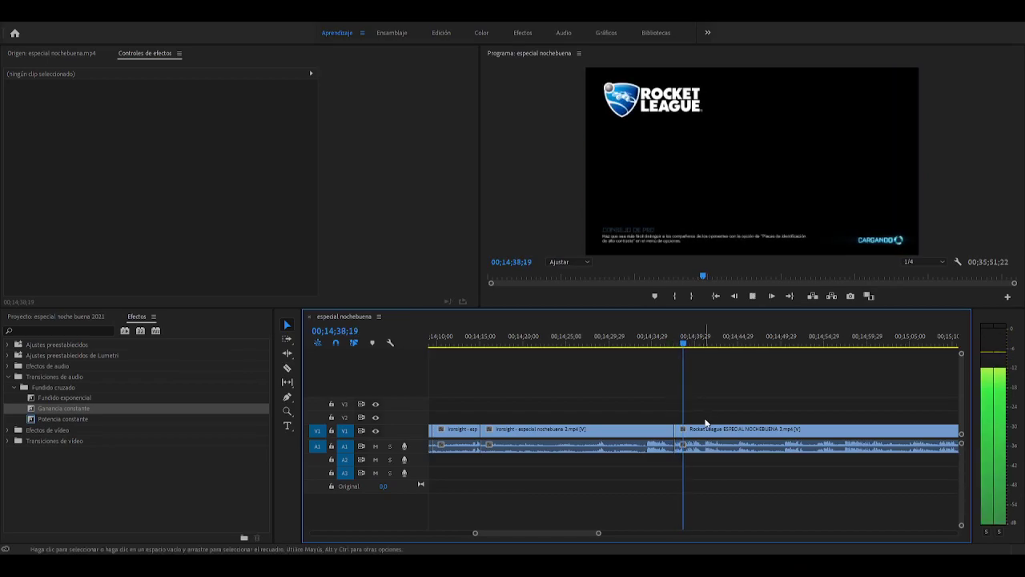
click(662, 346)
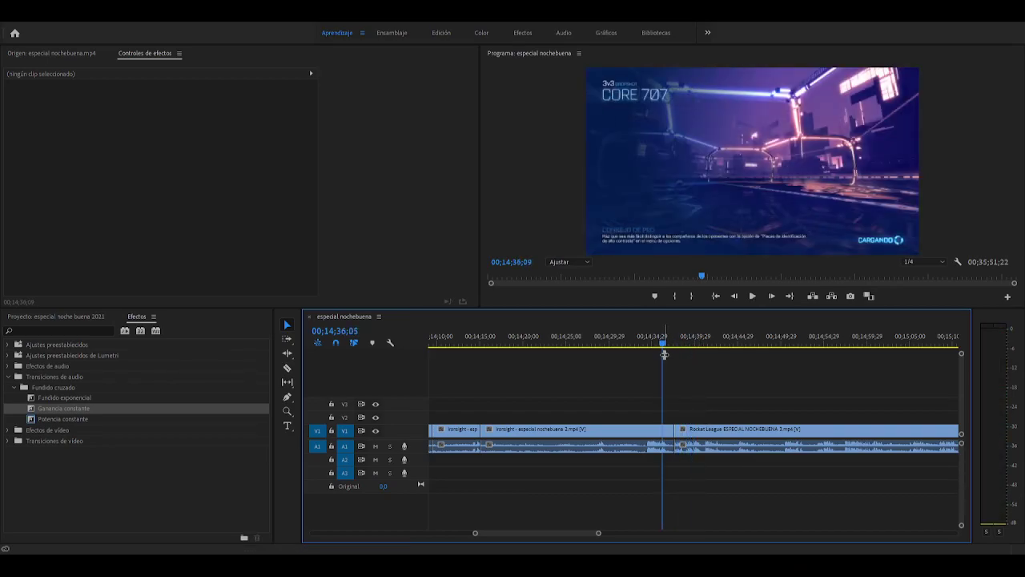
key(space)
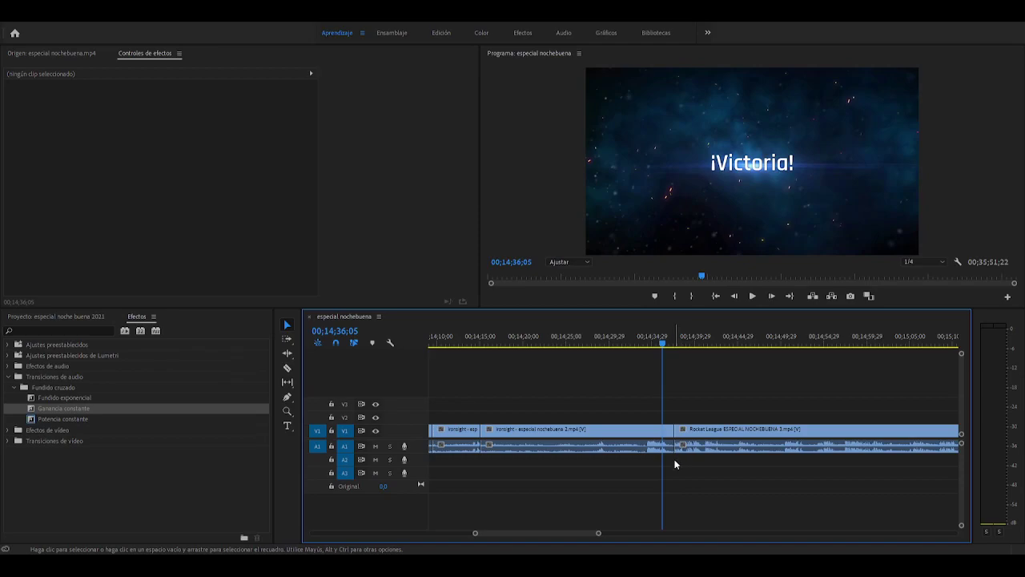
click(752, 297)
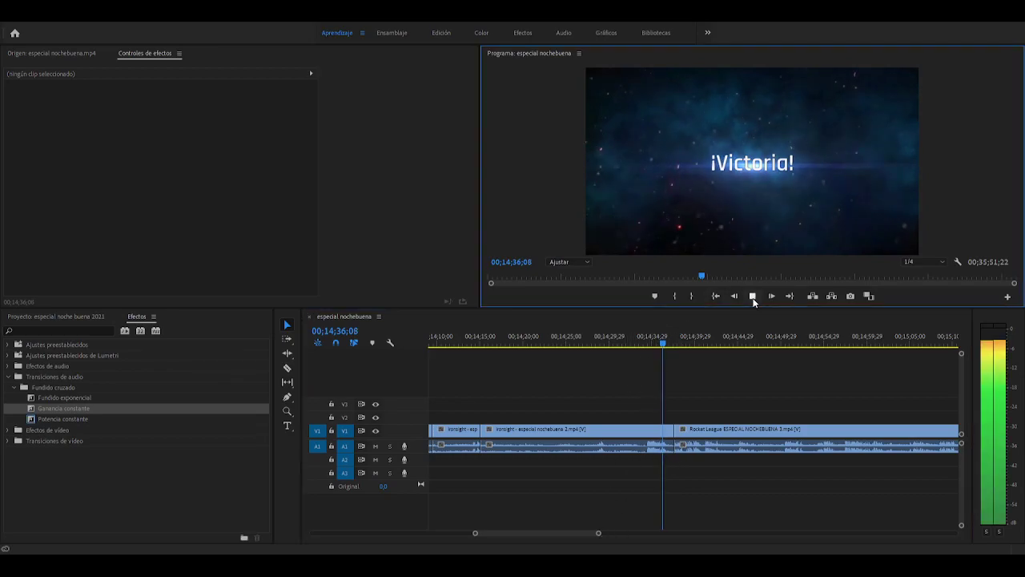
drag(680, 339, 671, 340)
key(=)
Restore the gap after the Ironsight clip, extend the Rocket League clip's start back to about 00;14;49;11, and play from there
click(686, 438)
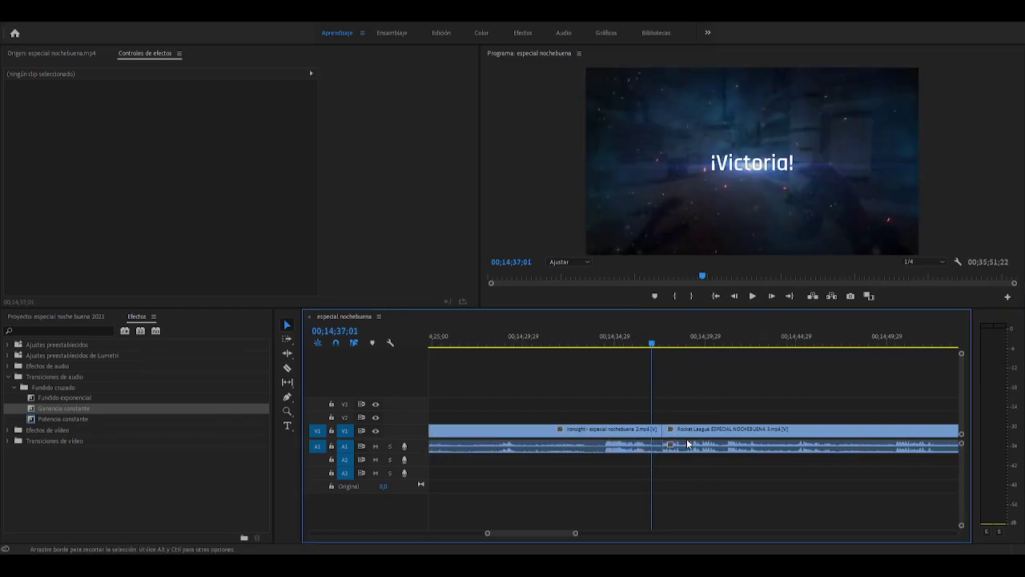
key(Delete)
drag(899, 430, 877, 430)
drag(876, 343, 878, 374)
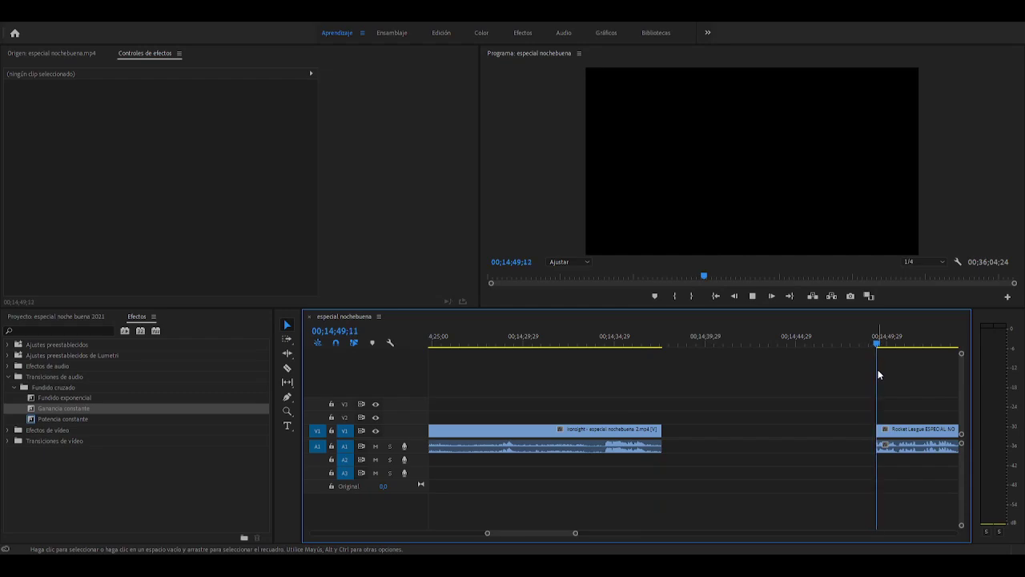
key(space)
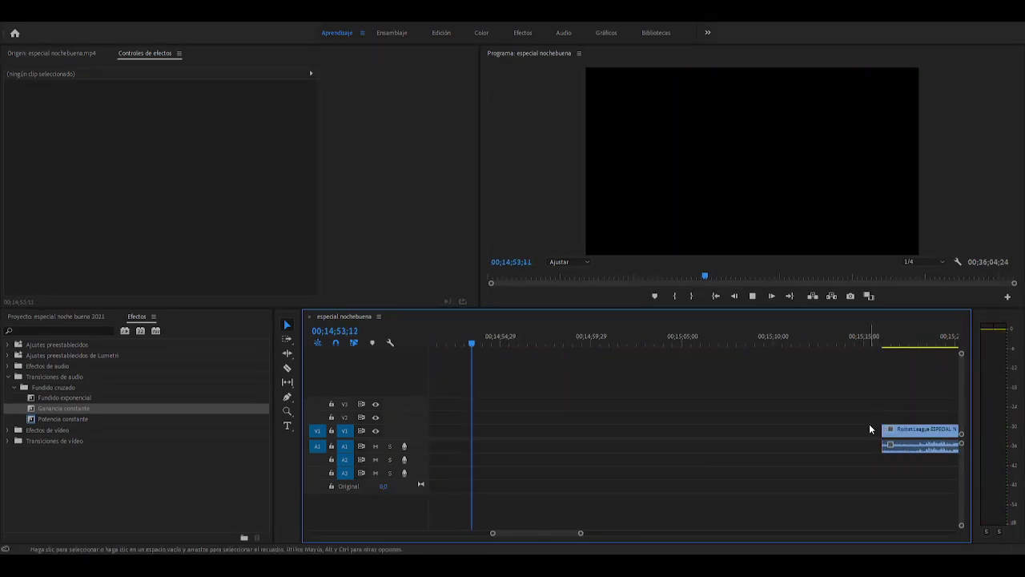
Trim the Rocket League clip's start slightly later and close the gap so it follows the Ironsight clip at 00;14;37;19
key(minus)
key(minus)
key(minus)
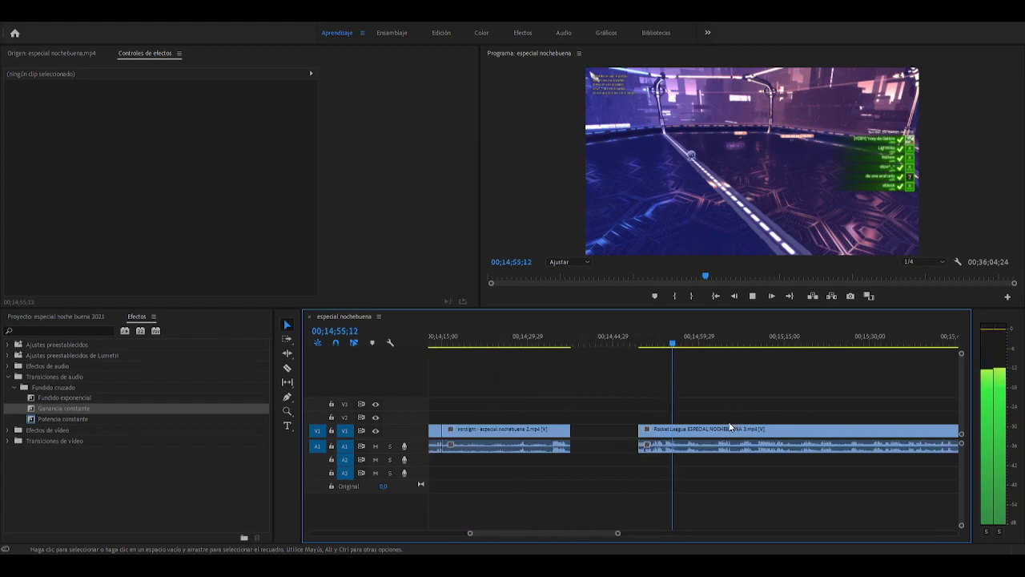
key(space)
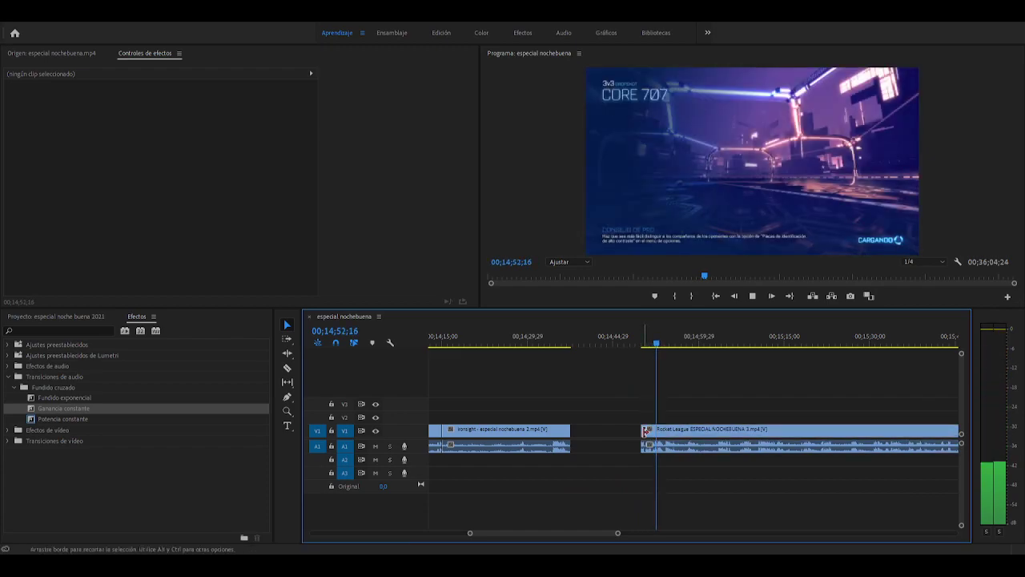
click(618, 432)
key(Delete)
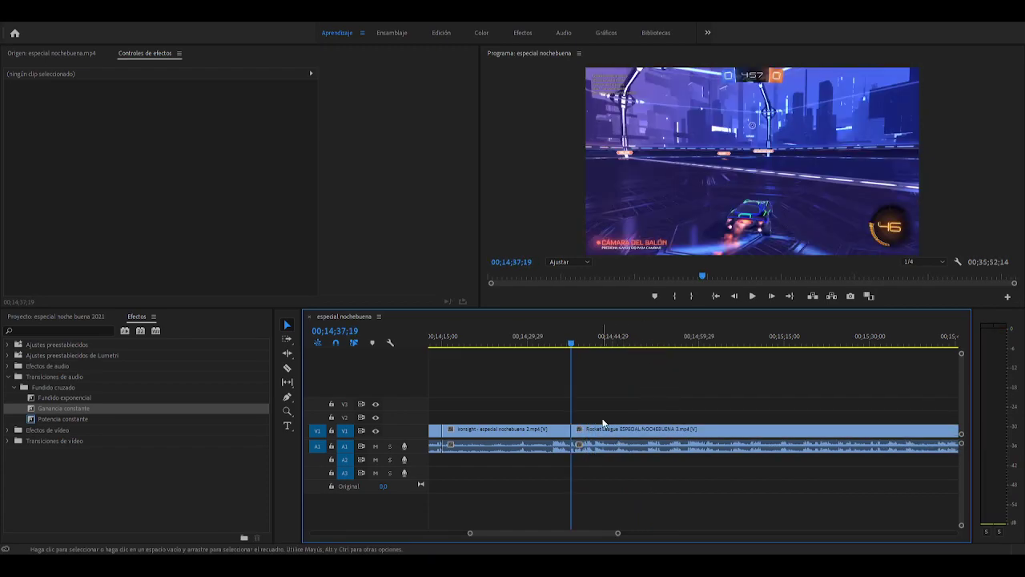
Play through the new join up to 00;14;43;19 and split the Rocket League clip there
click(562, 345)
key(space)
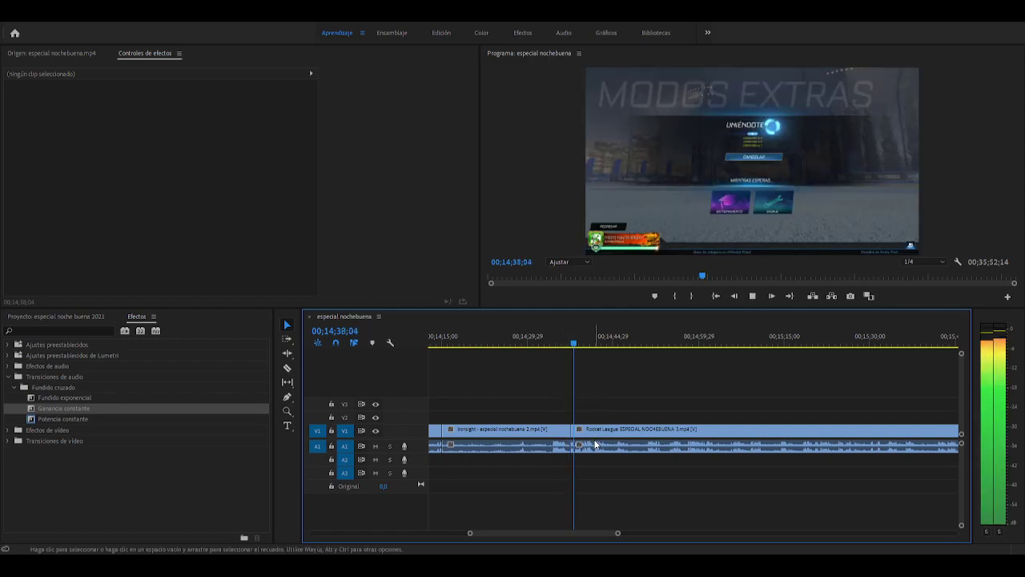
key(=)
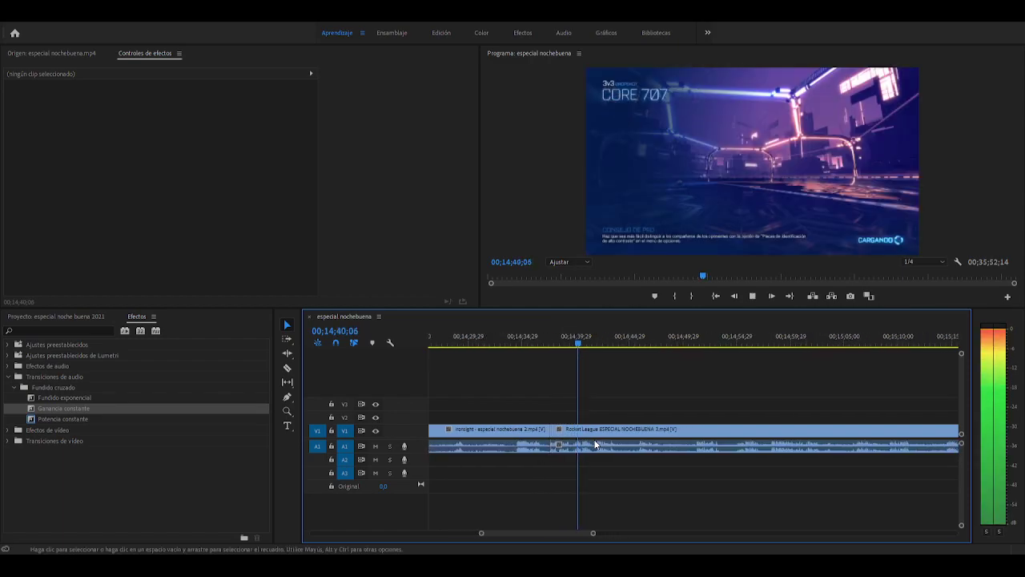
key(space)
key(space)
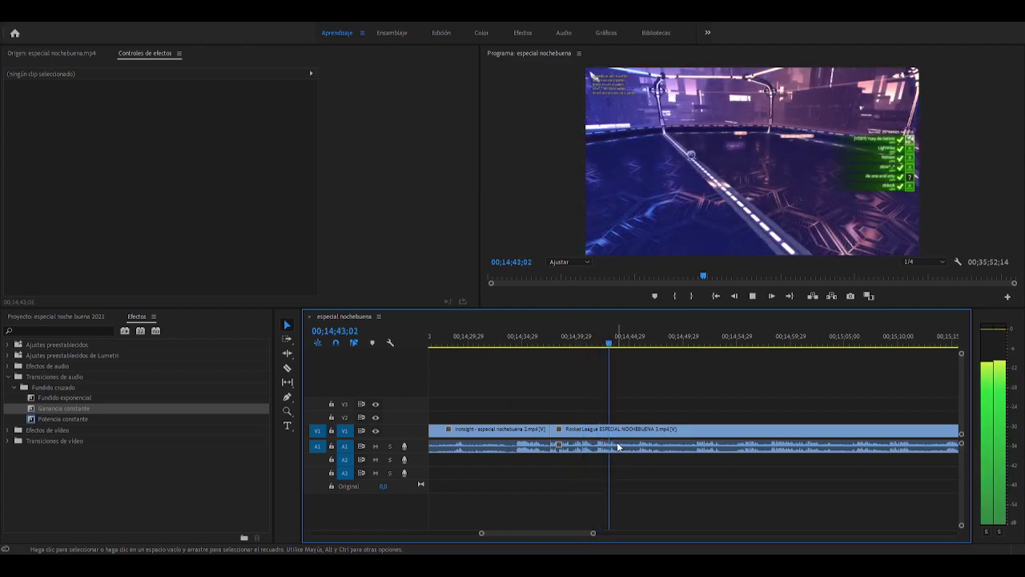
key(space)
key(c)
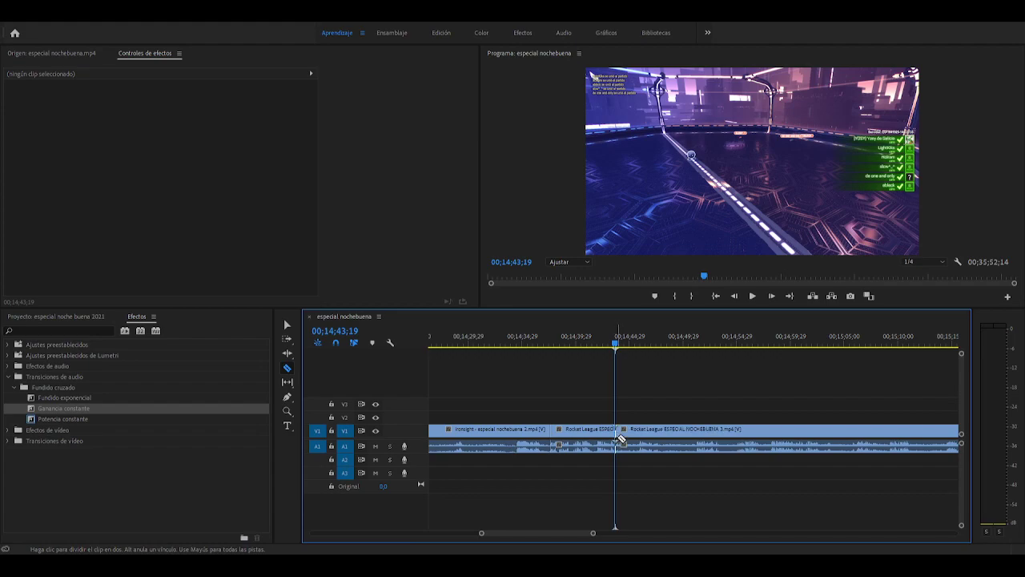
Delete the short Rocket League piece between the Ironsight clip and the cut at 00;14;43;19, and close the gap
click(594, 436)
key(Delete)
click(593, 432)
key(Delete)
Play the new join from the Ironsight victory screen near 00;14;36;07 into the Rocket League match, stopping at about 00;14;52;26
click(550, 339)
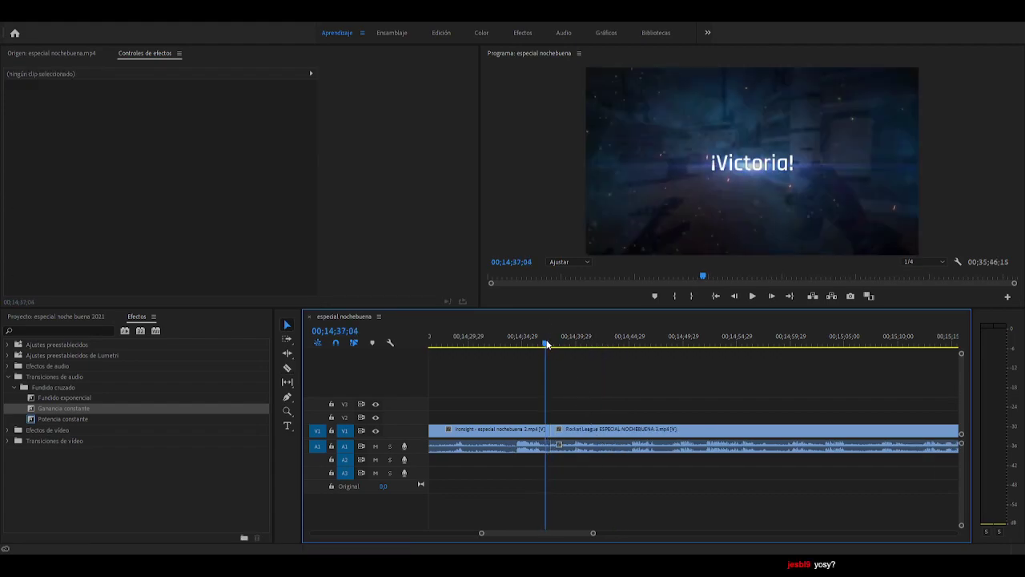
key(space)
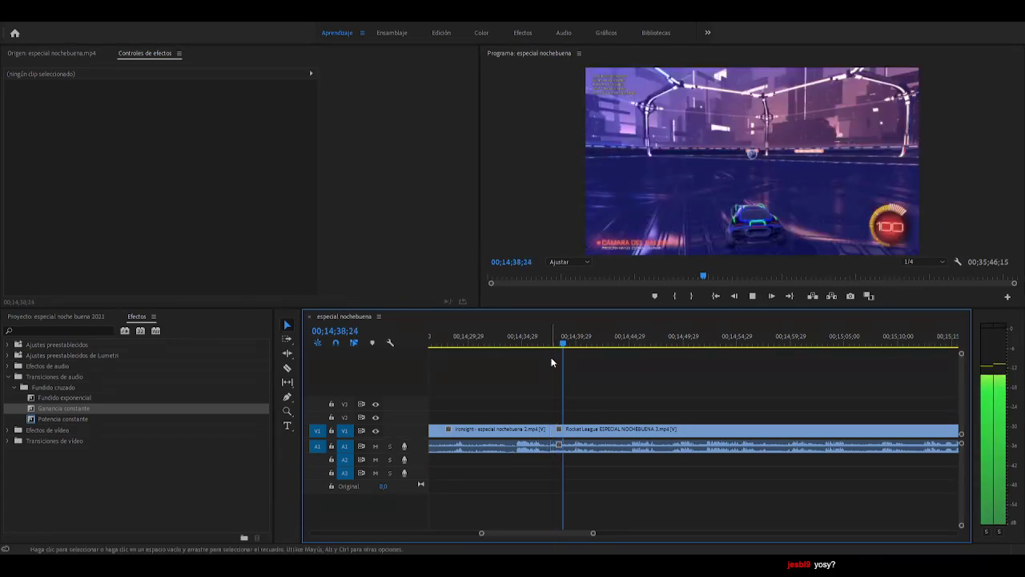
click(535, 346)
key(space)
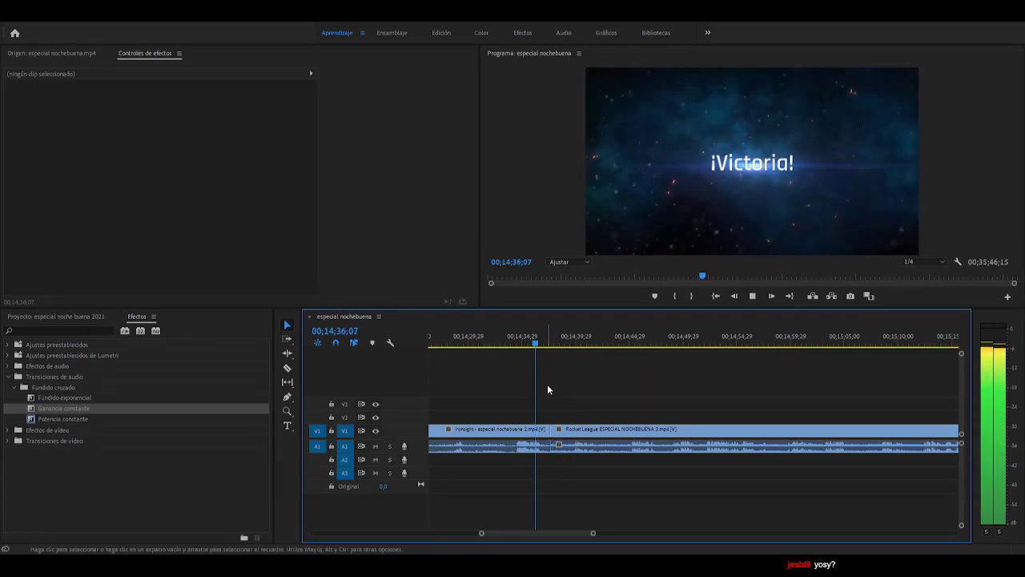
click(283, 318)
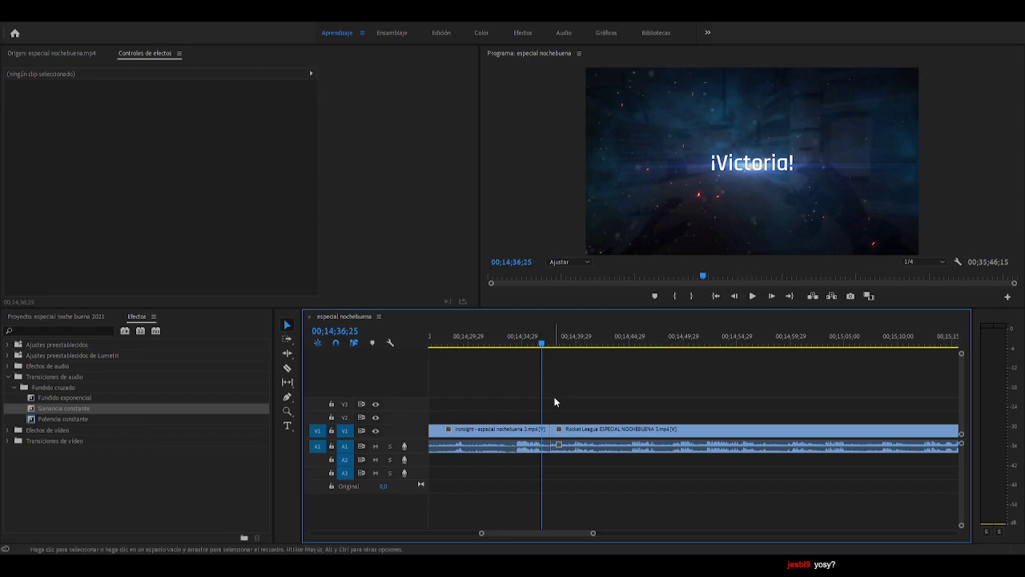
key(space)
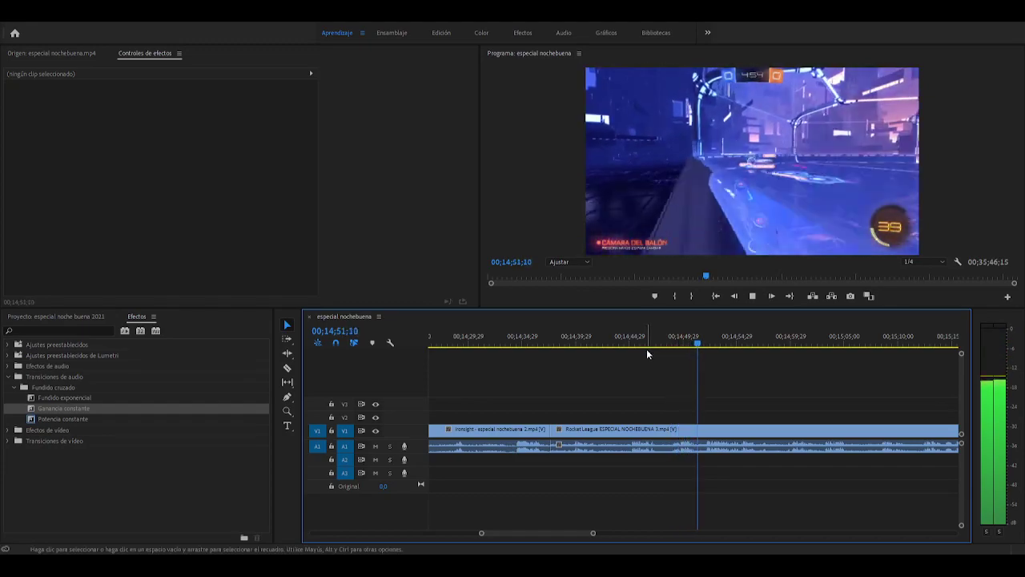
key(space)
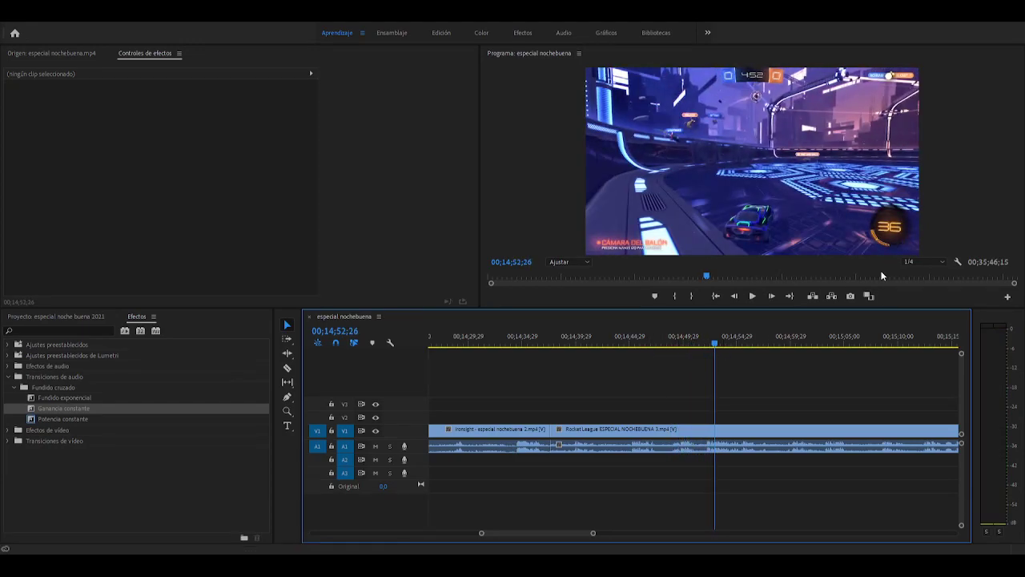
Set the program monitor's playback resolution to 1/2 and replay the Rocket League clip from near its beginning
click(918, 260)
key(space)
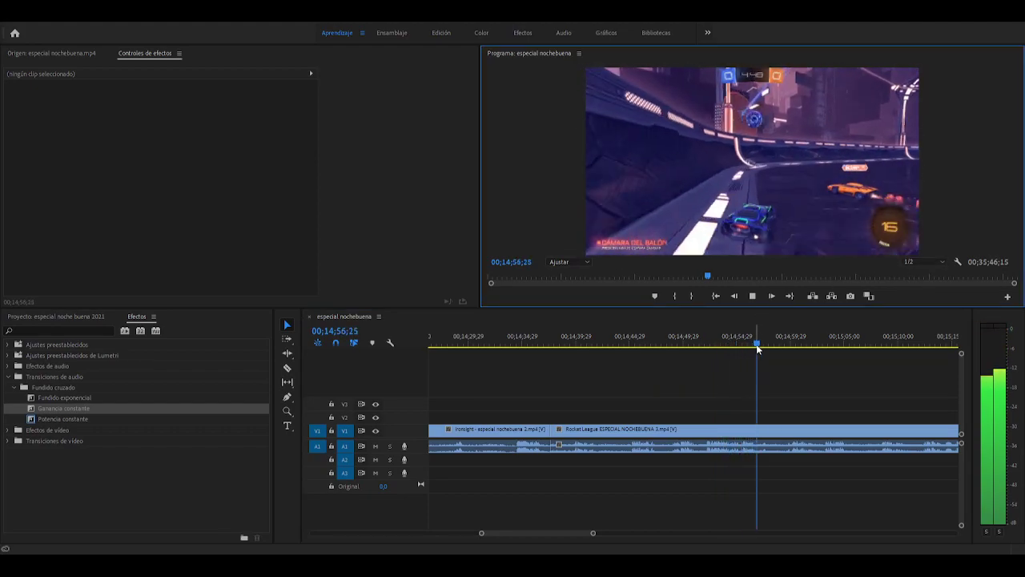
drag(758, 348, 566, 361)
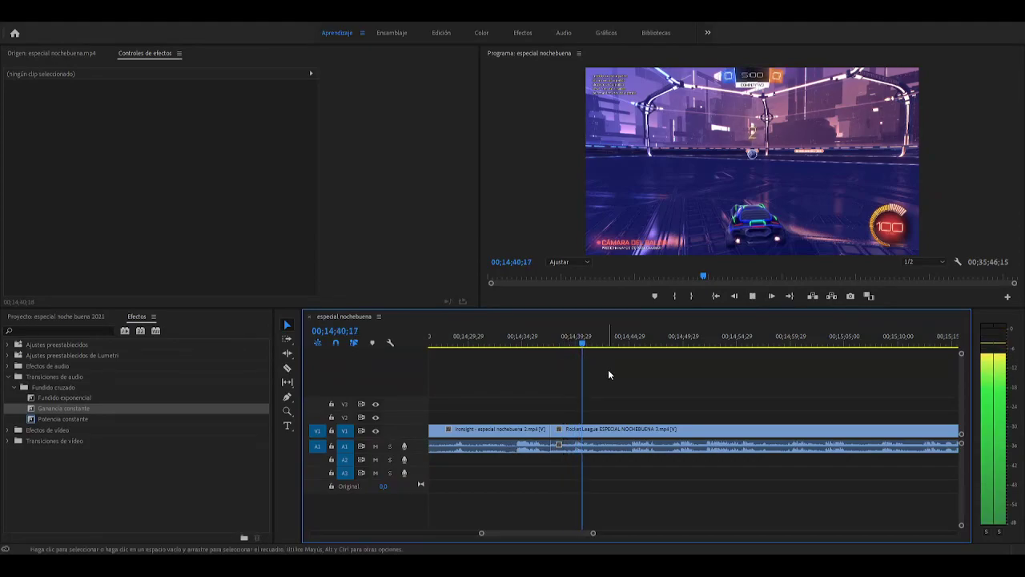
key(space)
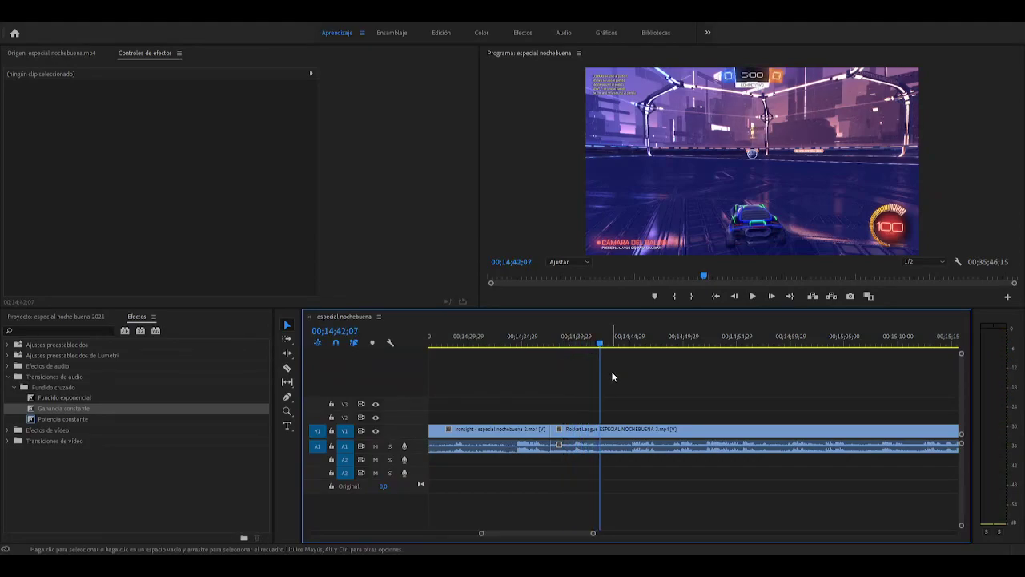
key(space)
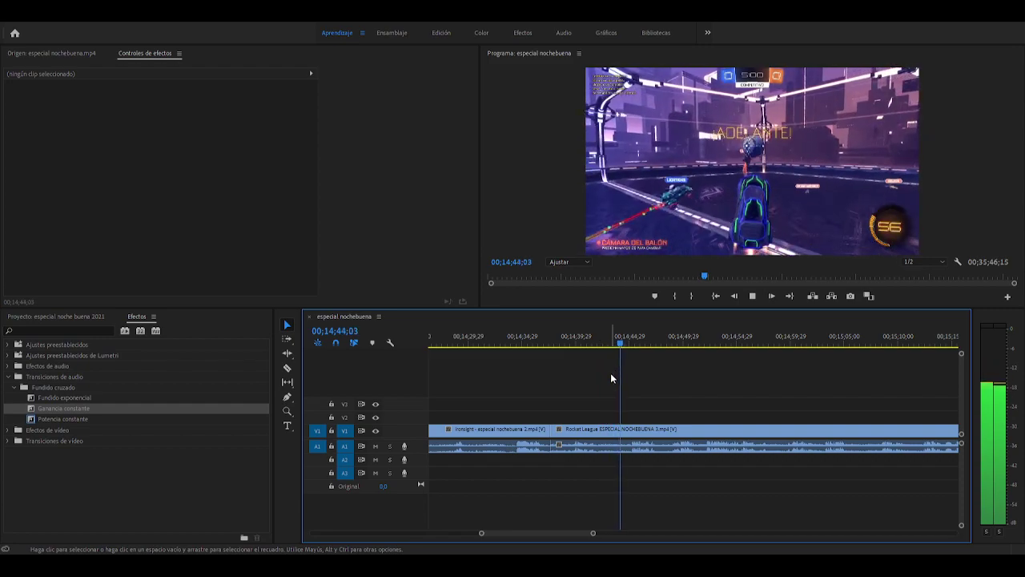
Play through the opening of the Rocket League clip and split it at 00;15;05;09
drag(593, 533, 601, 535)
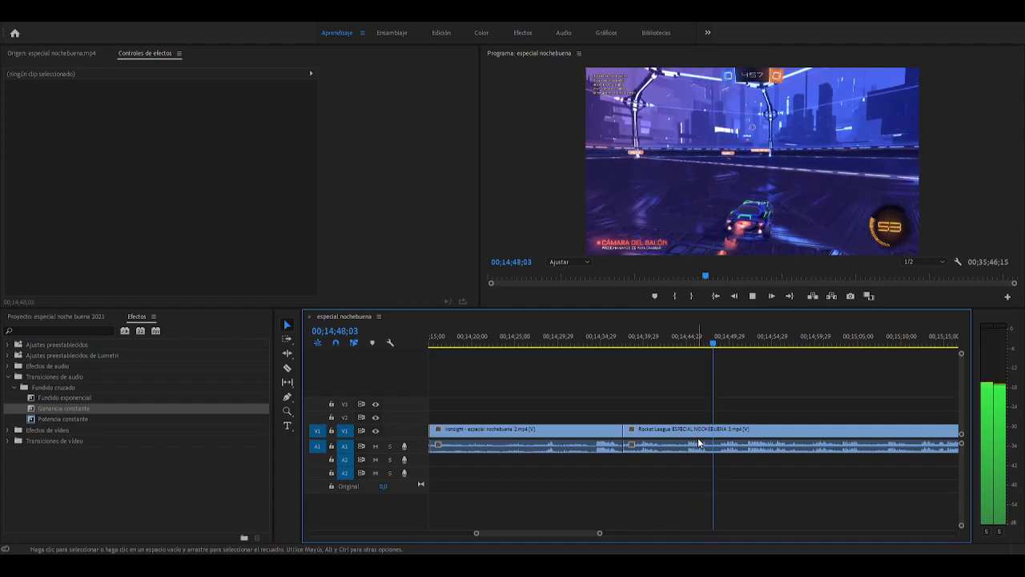
key(space)
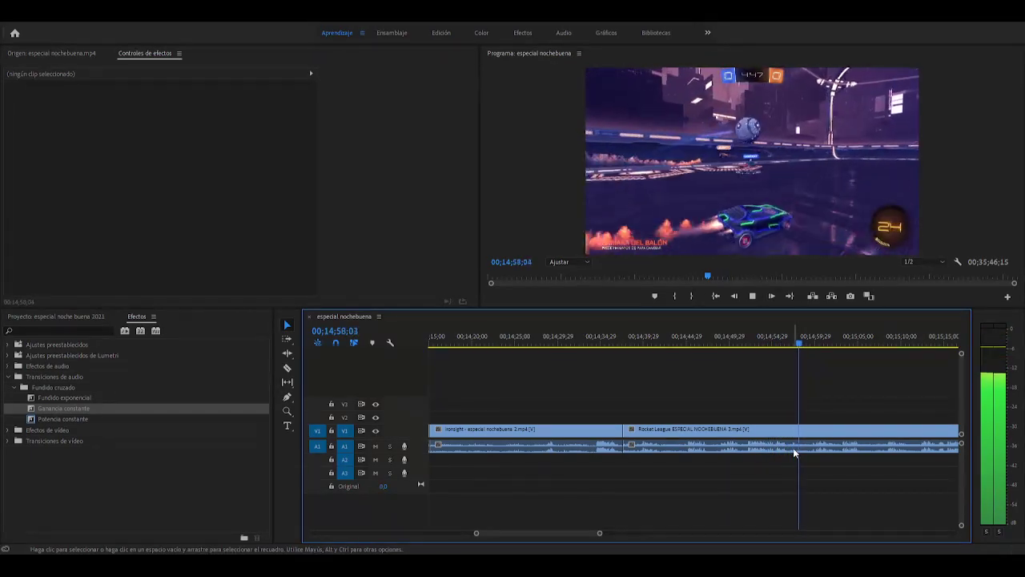
key(space)
key(space)
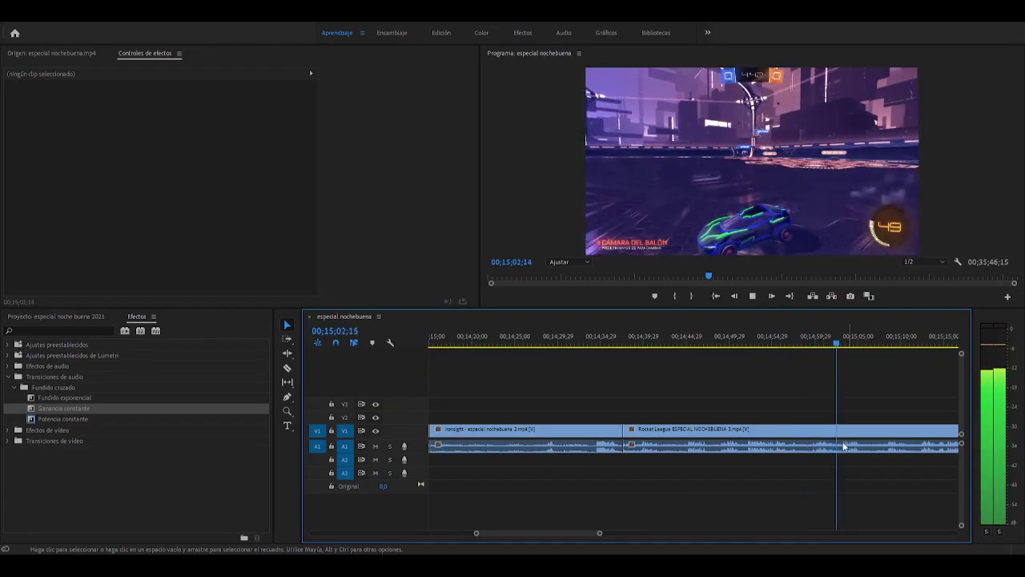
drag(600, 532, 609, 533)
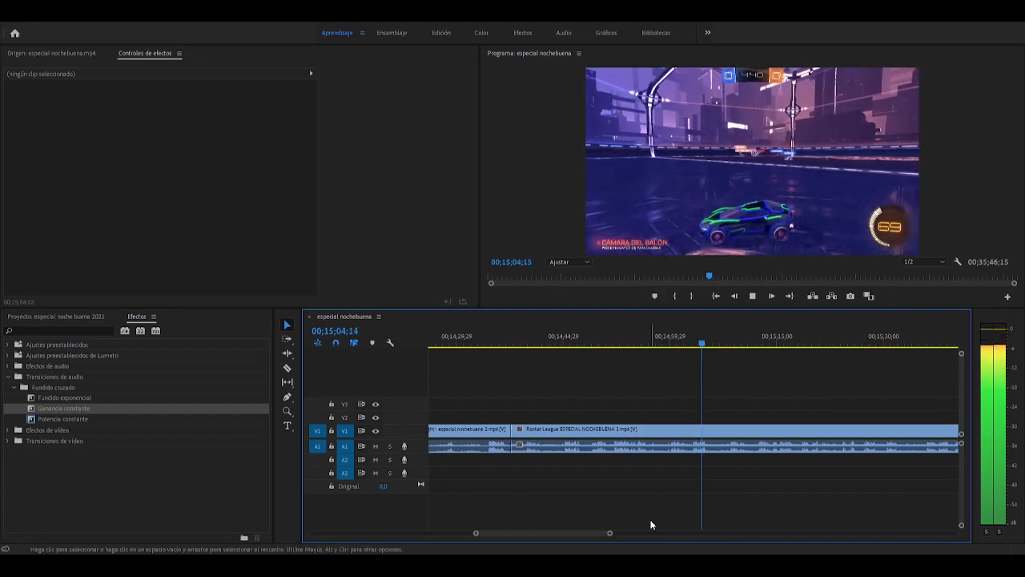
key(space)
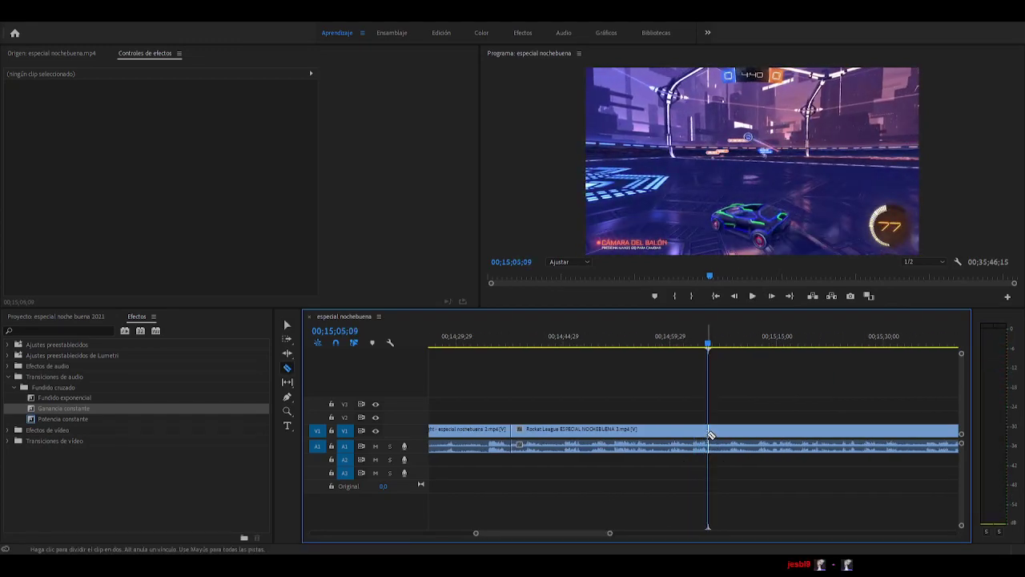
Remove the section of the Rocket League clip from 00;15;05;09 to 00;15;27;08 and close the gap
key(space)
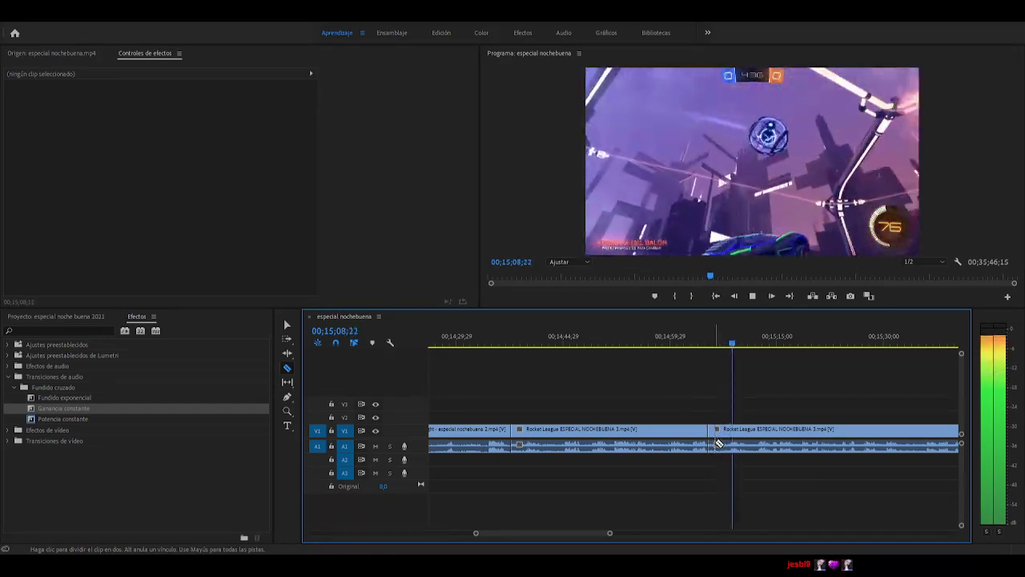
drag(610, 533, 622, 533)
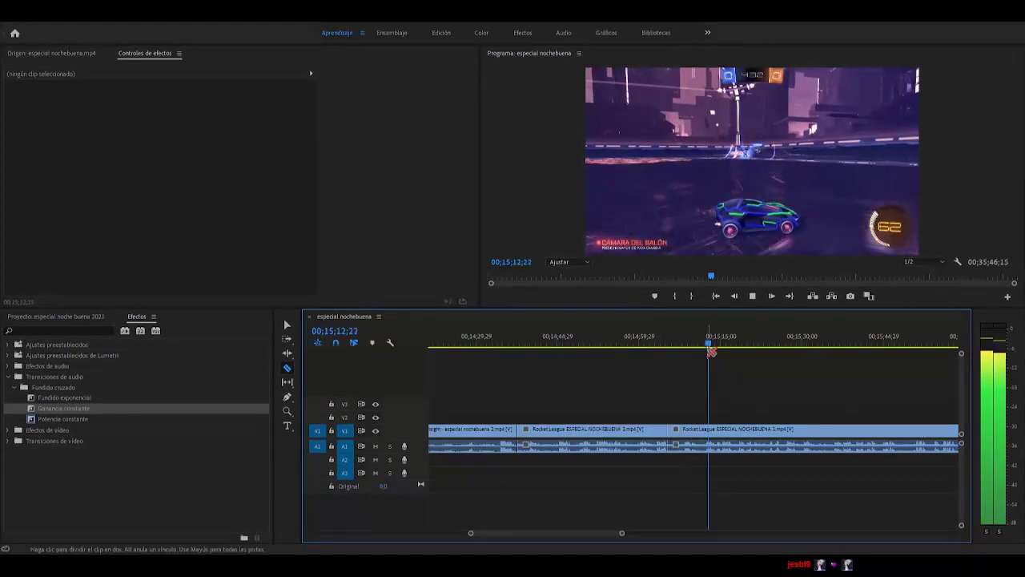
drag(710, 346, 788, 365)
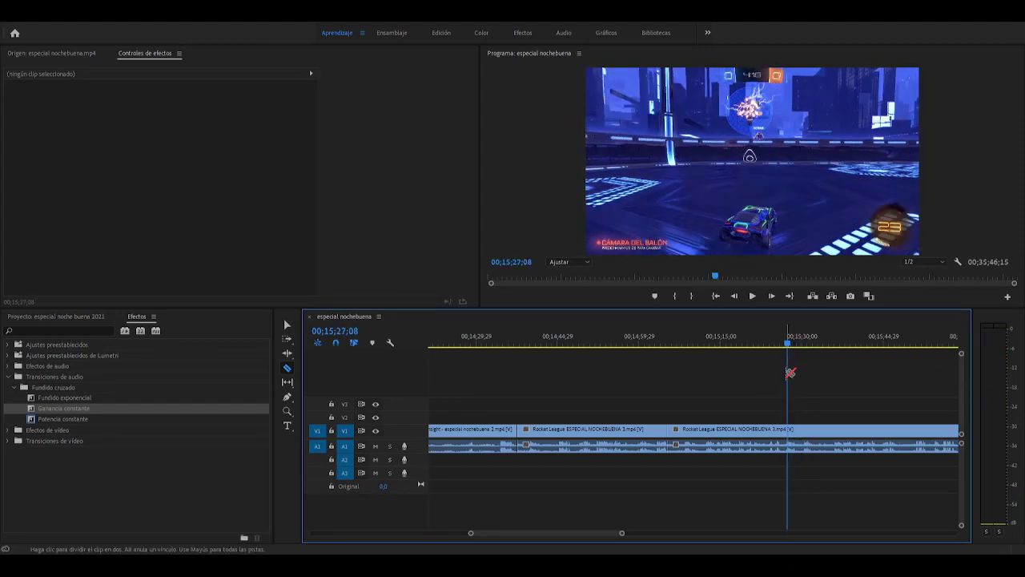
key(v)
click(746, 429)
key(Delete)
click(731, 429)
key(Delete)
Play past the new join and split the Rocket League clip at about 00;15;12
key(shift+k)
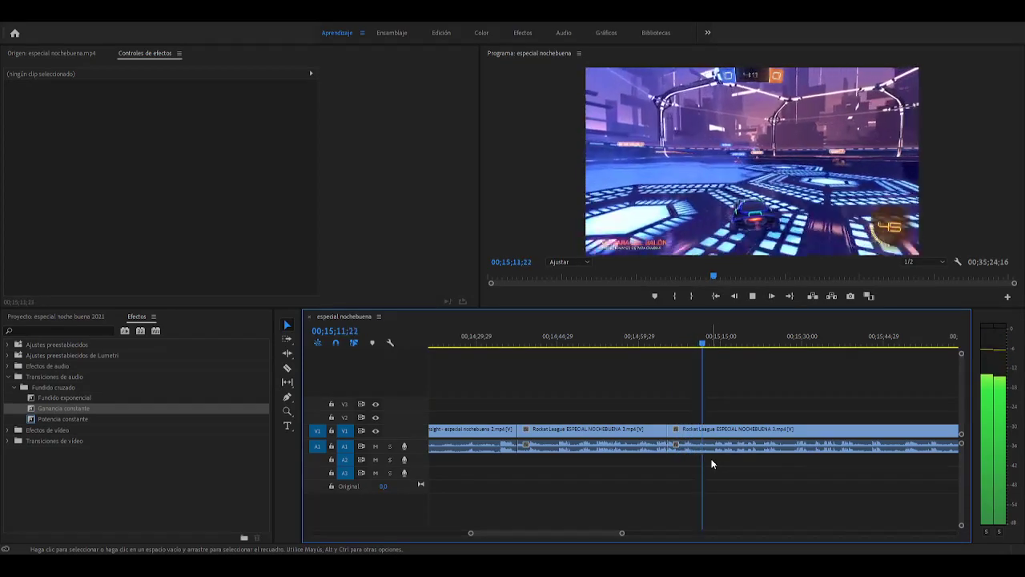
key(space)
key(c)
key(space)
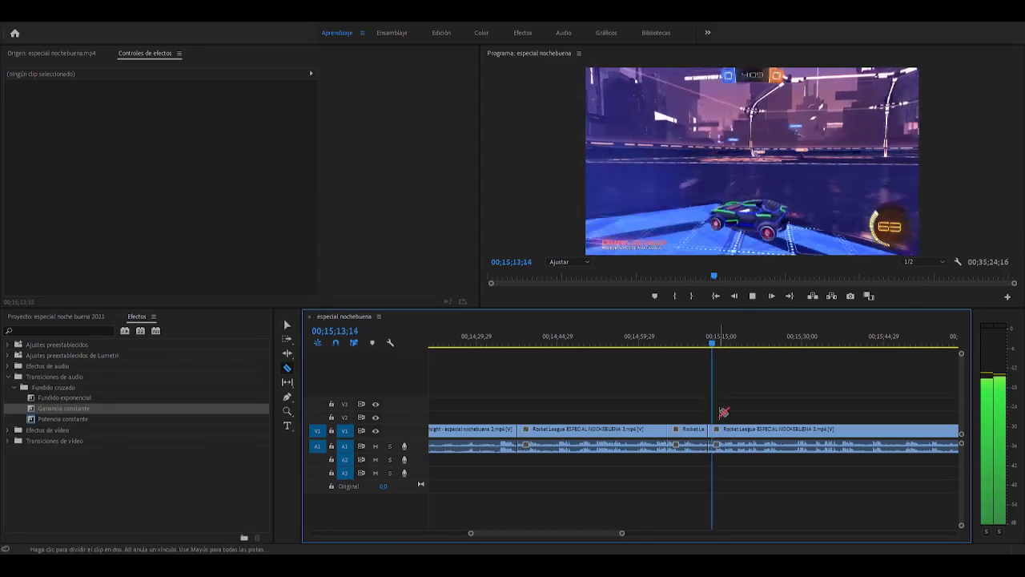
Remove the section of the Rocket League clip from the latest split to 00;15;19;19 and close the gap
click(718, 344)
drag(718, 344, 744, 349)
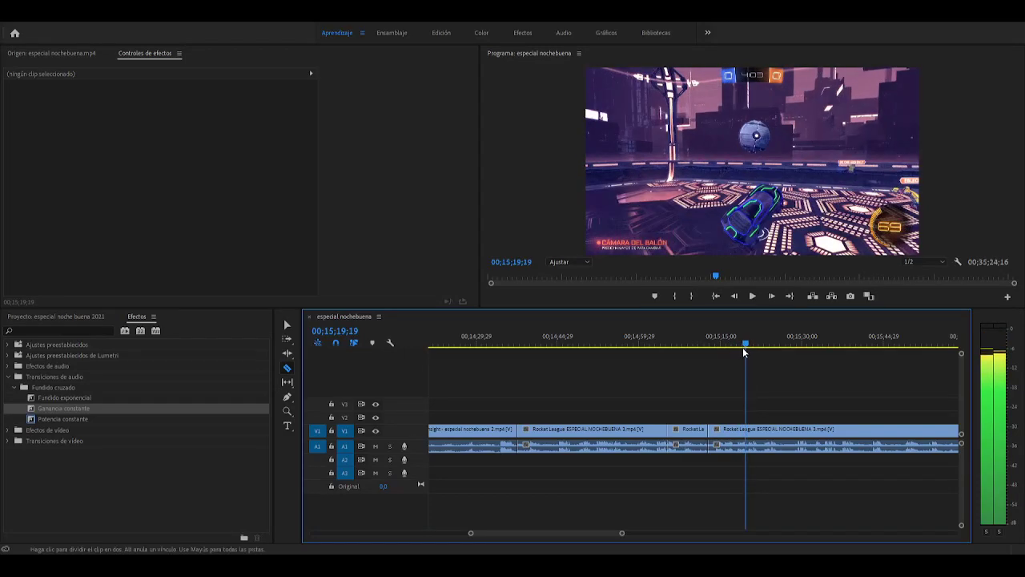
key(v)
click(728, 432)
key(Delete)
click(283, 318)
click(283, 318)
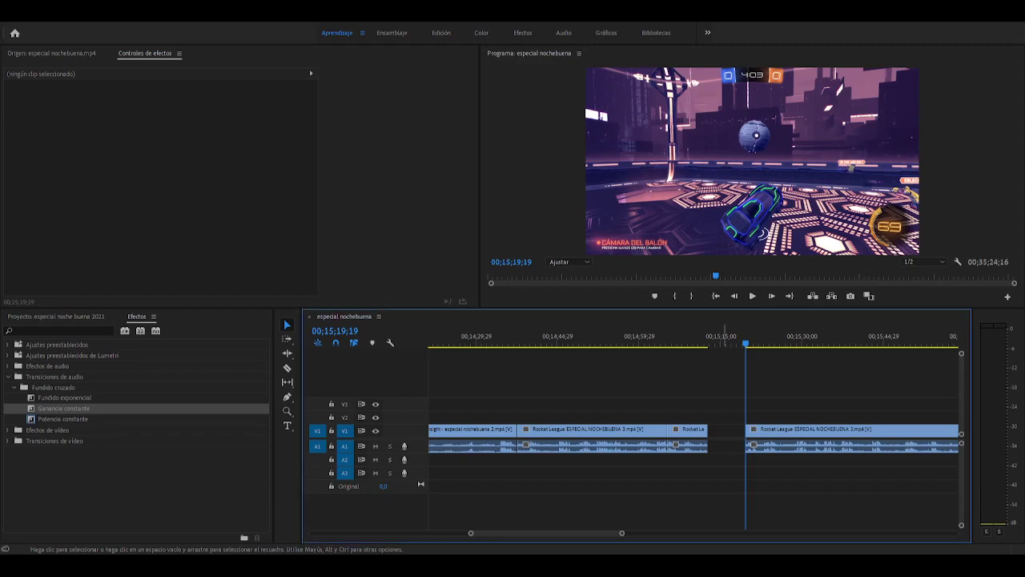
key(Delete)
Replay across the latest join and try splitting the Rocket League clip at 00;15;19;10
click(701, 346)
key(space)
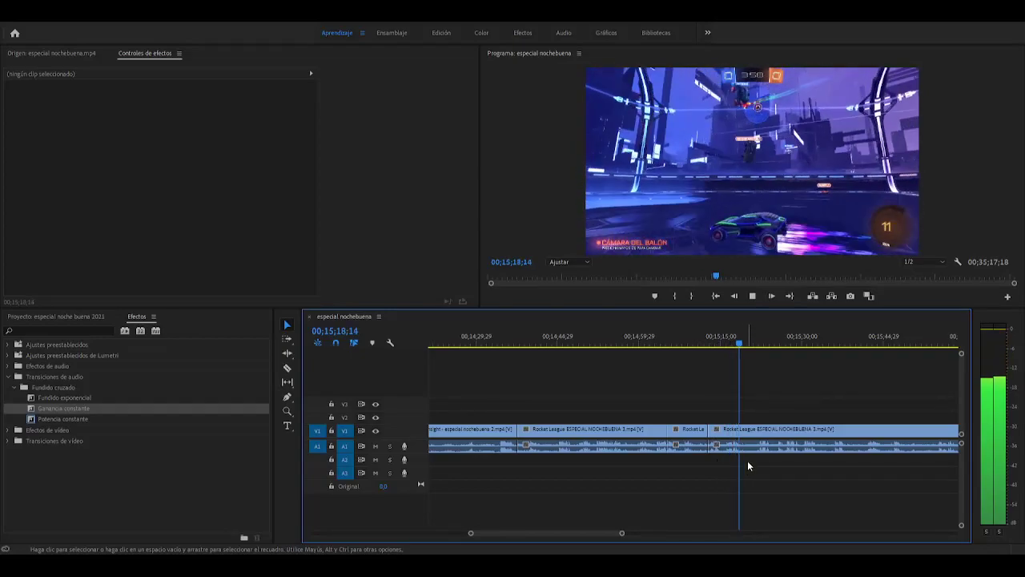
key(space)
key(c)
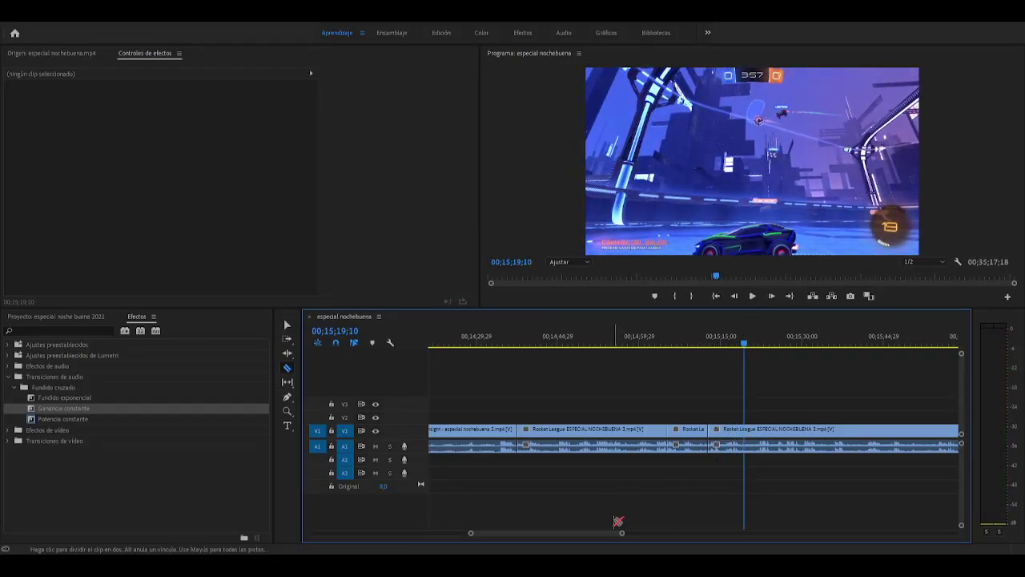
key(space)
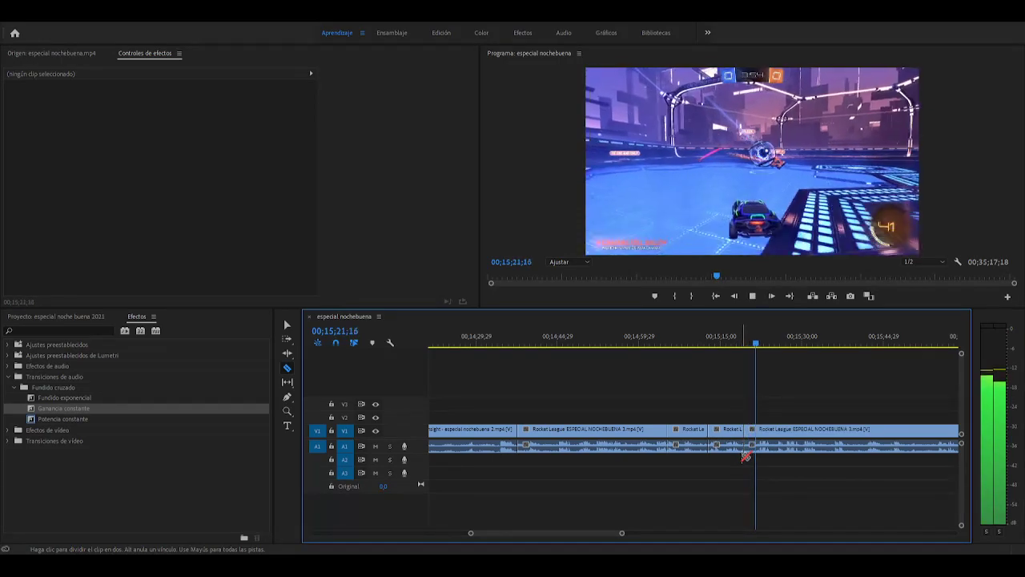
key(space)
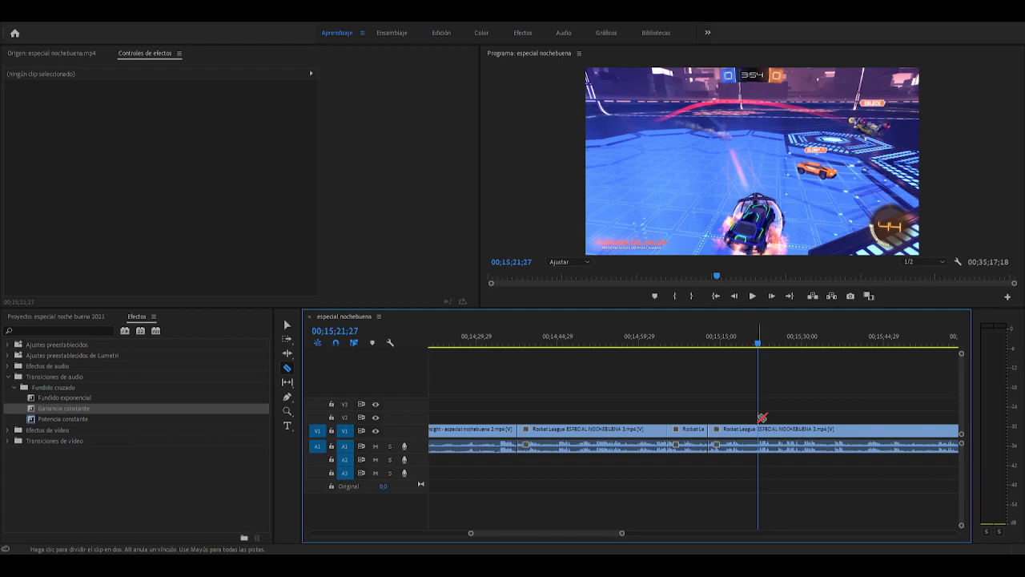
Play on to the goal and try splitting the Rocket League clip at 00;15;24;29
key(space)
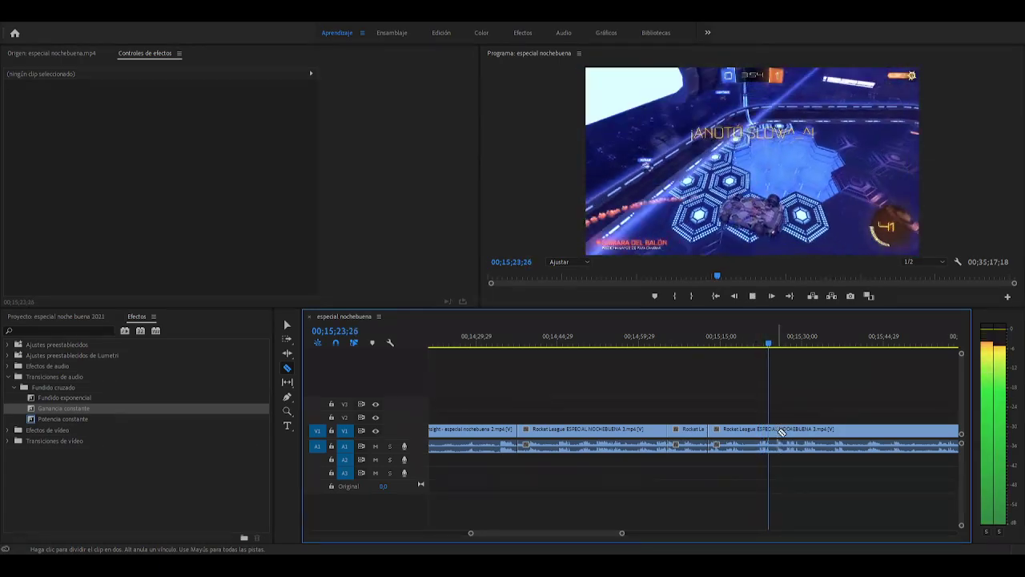
key(space)
click(778, 433)
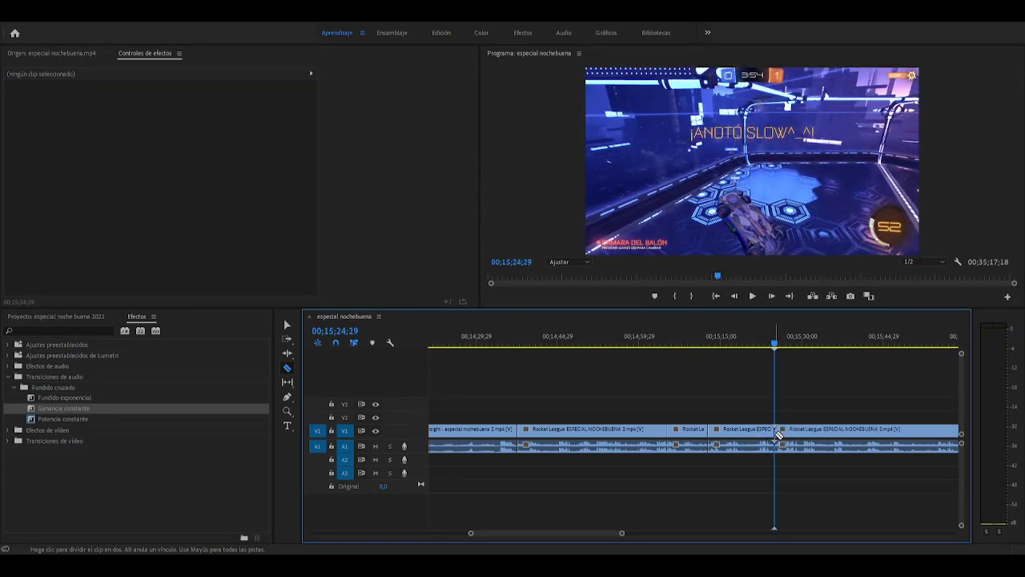
Undo the split at 00;15;24;29 and split the Rocket League clip at 00;15;29;17 instead
key(space)
mouse_move(621, 532)
mouse_down()
mouse_move(638, 534)
mouse_move(611, 534)
mouse_up()
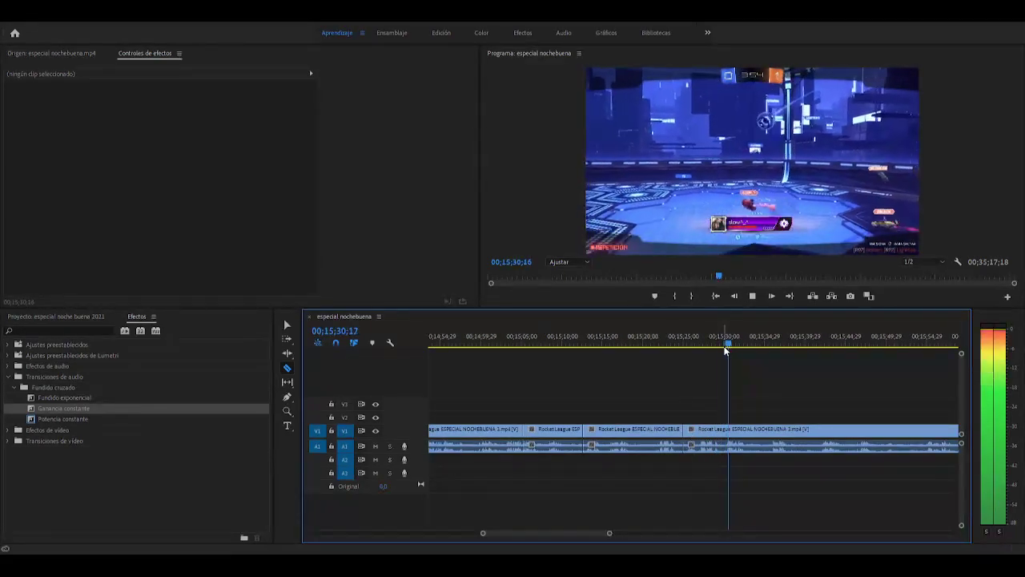
key(space)
drag(684, 354, 680, 353)
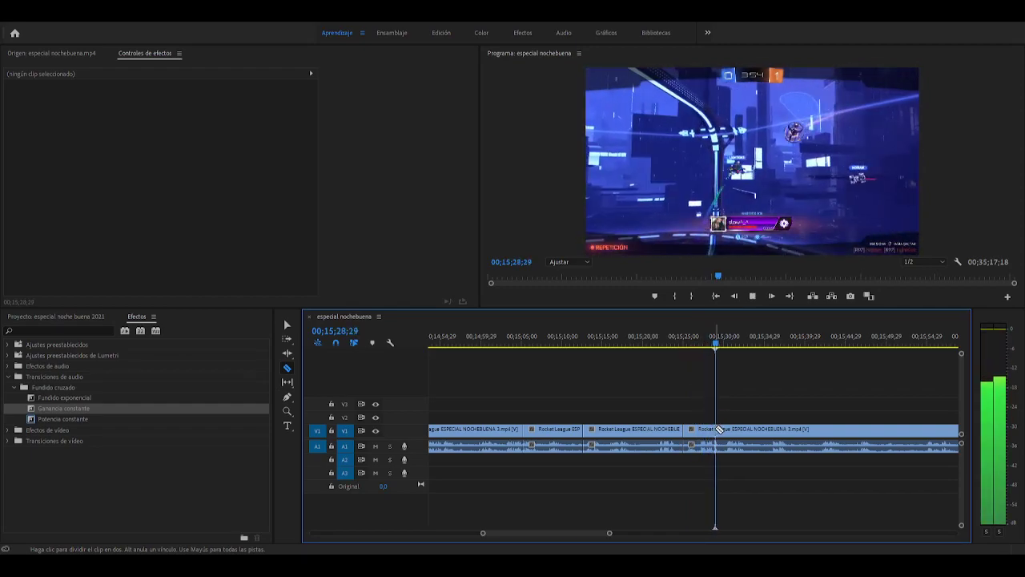
key(space)
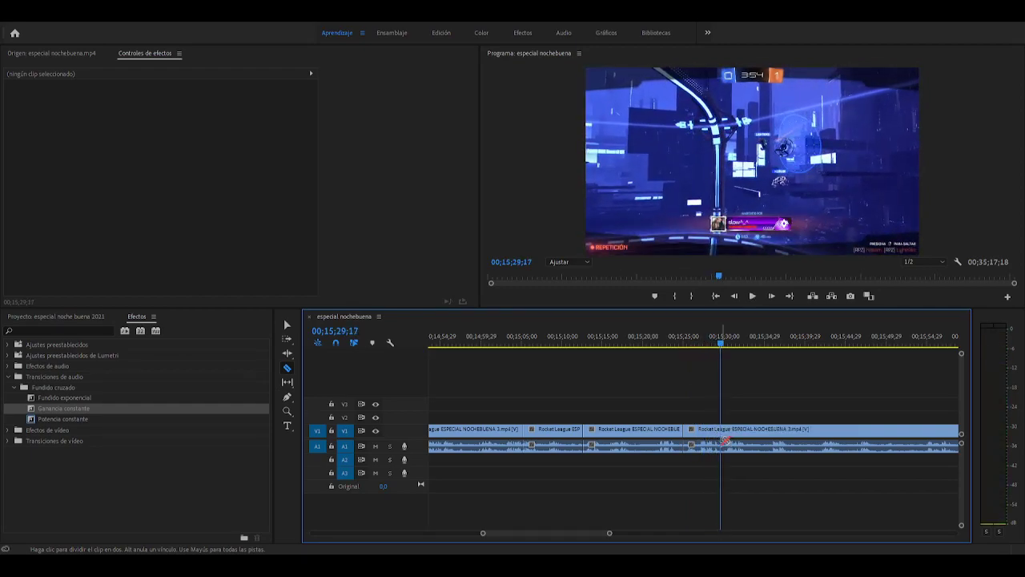
key(ctrl+z)
click(716, 437)
Split the Rocket League clip at 00;15;42;11 and delete the goal replay segment between the last two splits
key(space)
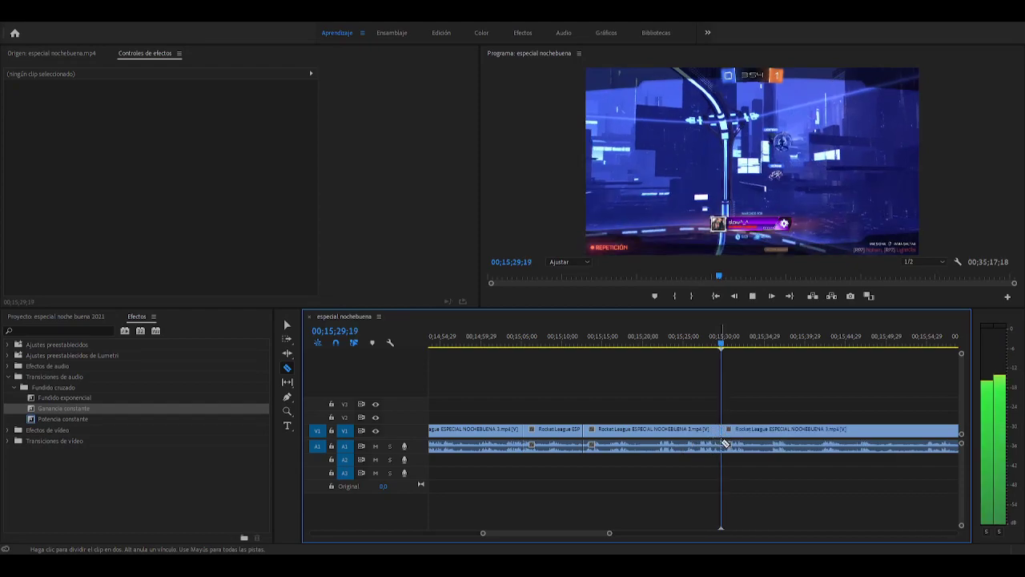
drag(609, 533, 632, 537)
key(space)
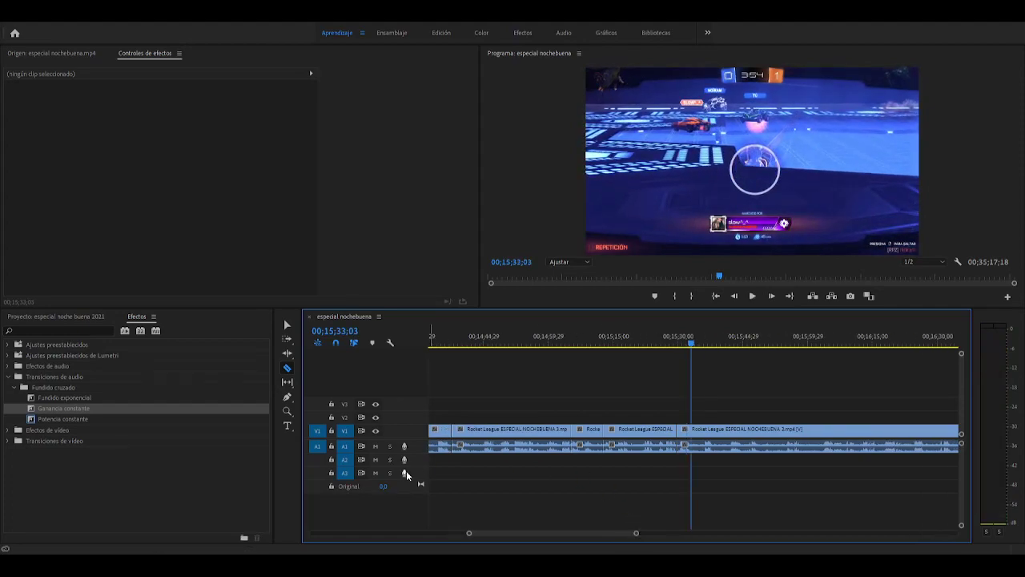
key(v)
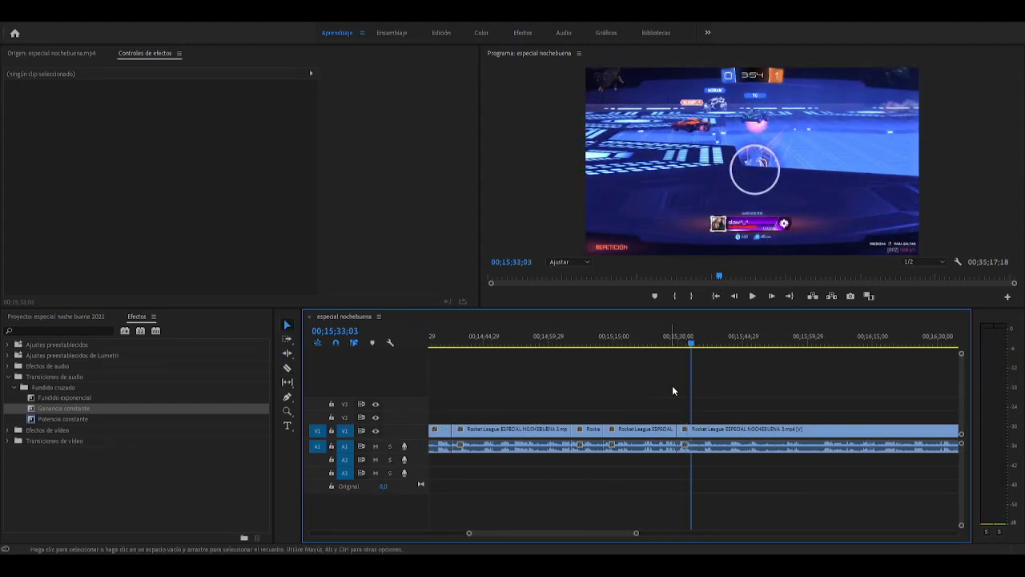
click(679, 430)
drag(692, 343, 730, 356)
key(ctrl+k)
click(710, 433)
key(Delete)
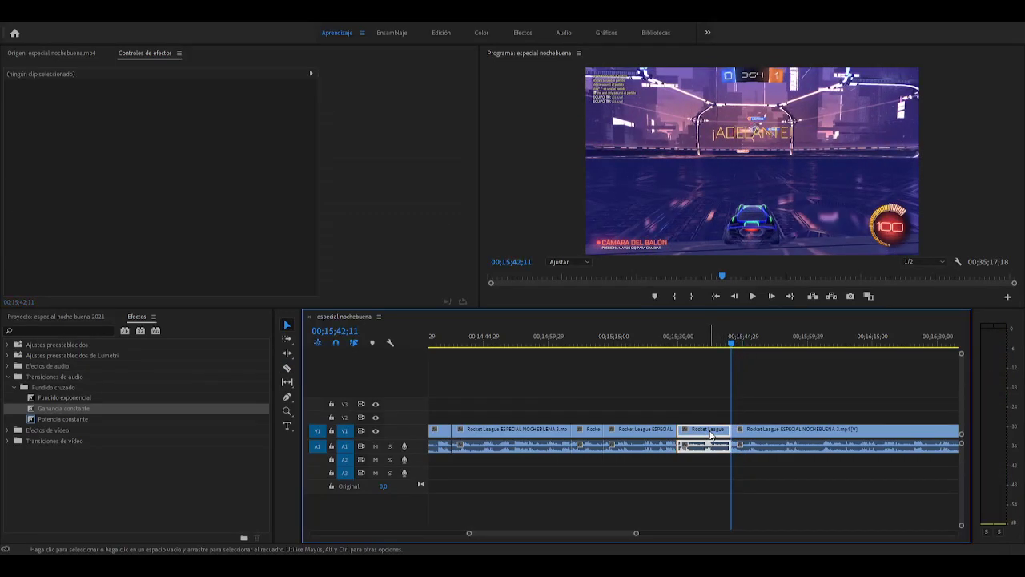
Preview the ending of the segment before the gap, then close the gap up to the next segment
click(671, 339)
key(space)
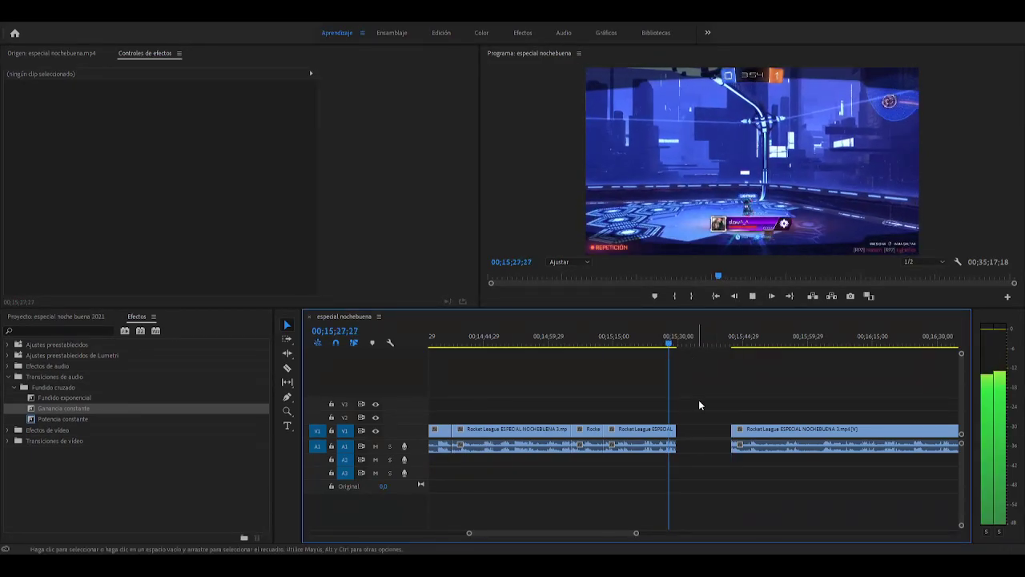
click(706, 434)
key(Delete)
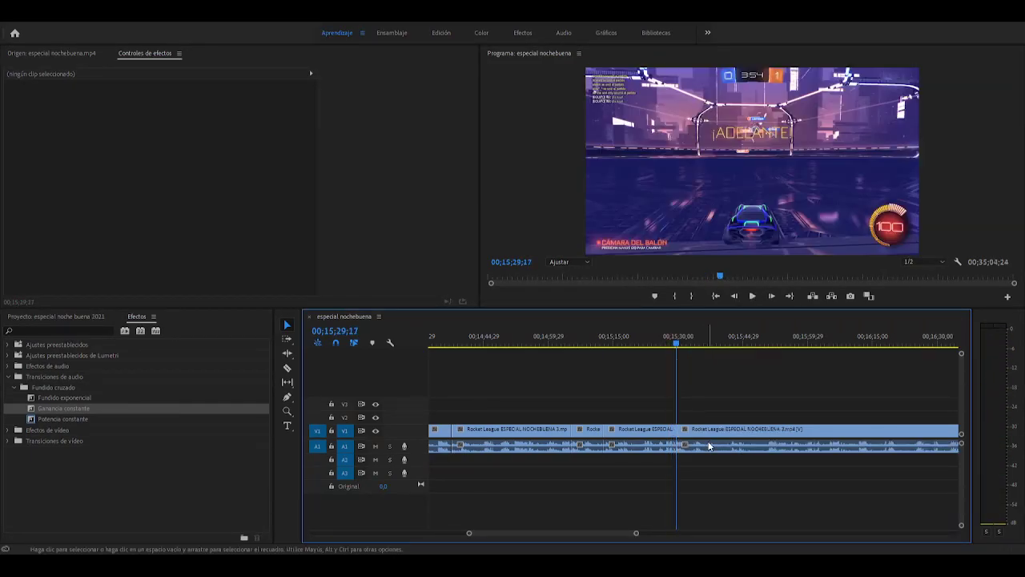
Play on from 00;15;29;17 and try splitting the Rocket League clip at 00;15;36;20
key(space)
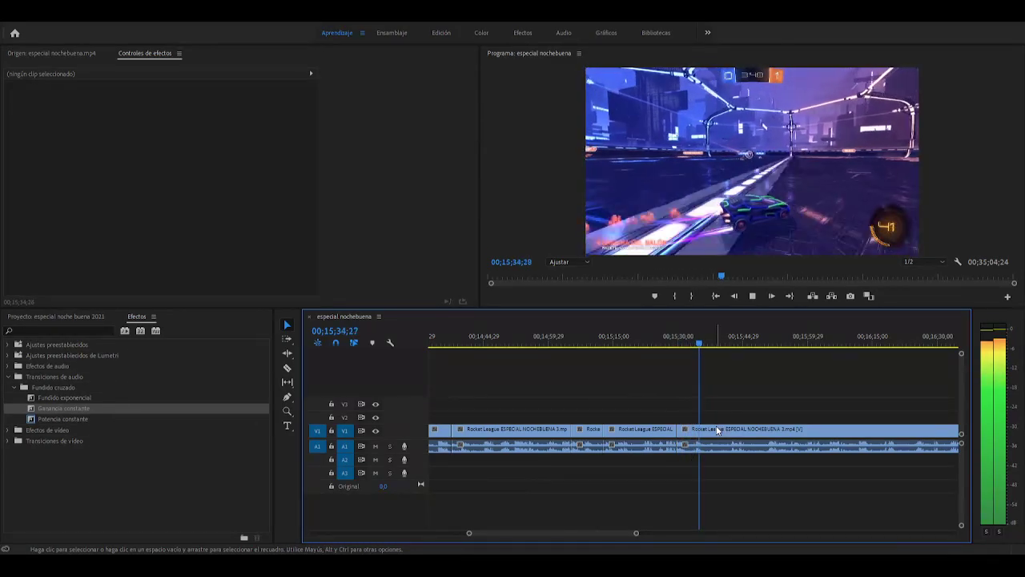
key(space)
key(c)
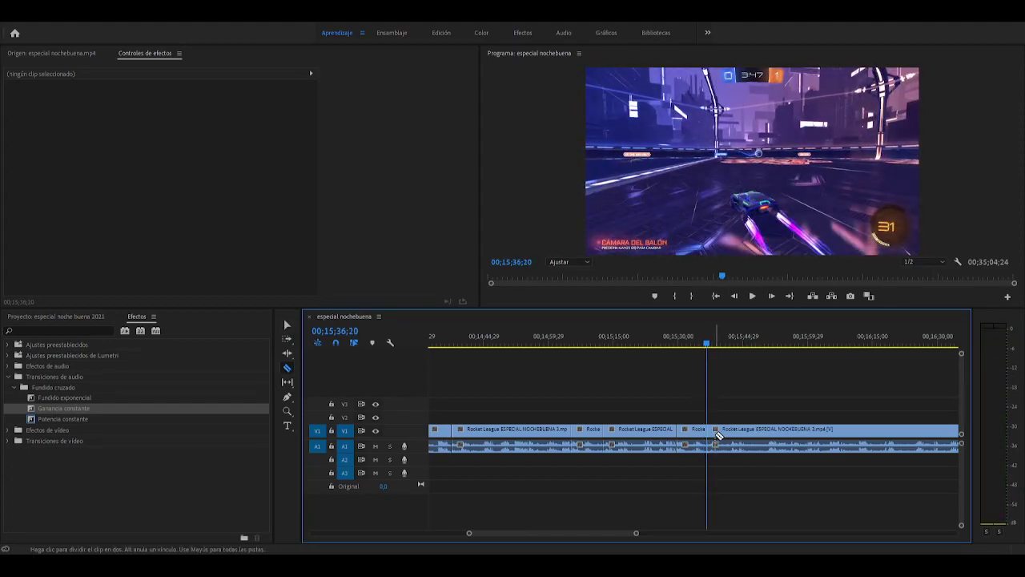
Play on and split the Rocket League clip at 00;15;43;20 and again at 00;15;50;19
key(space)
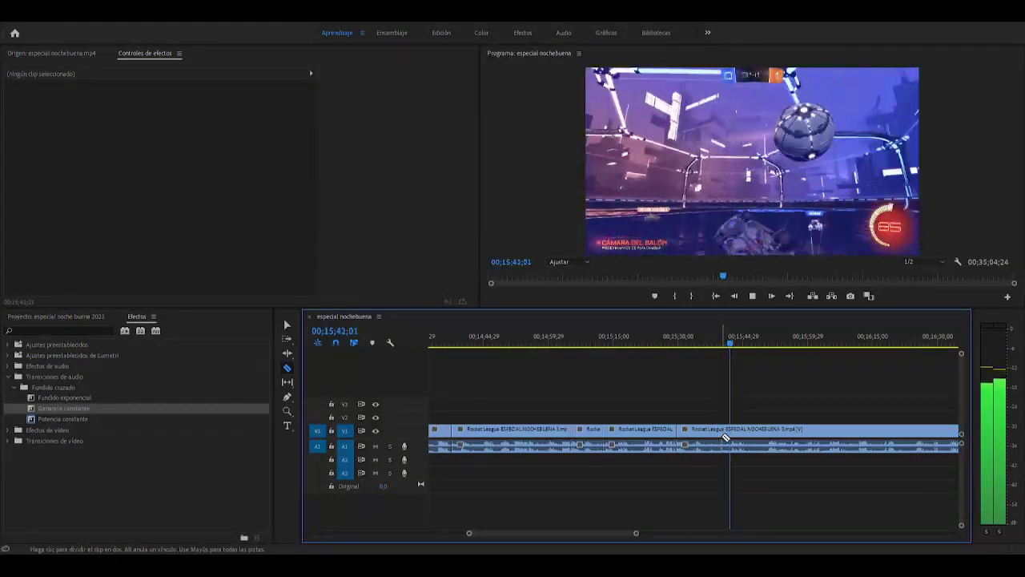
key(space)
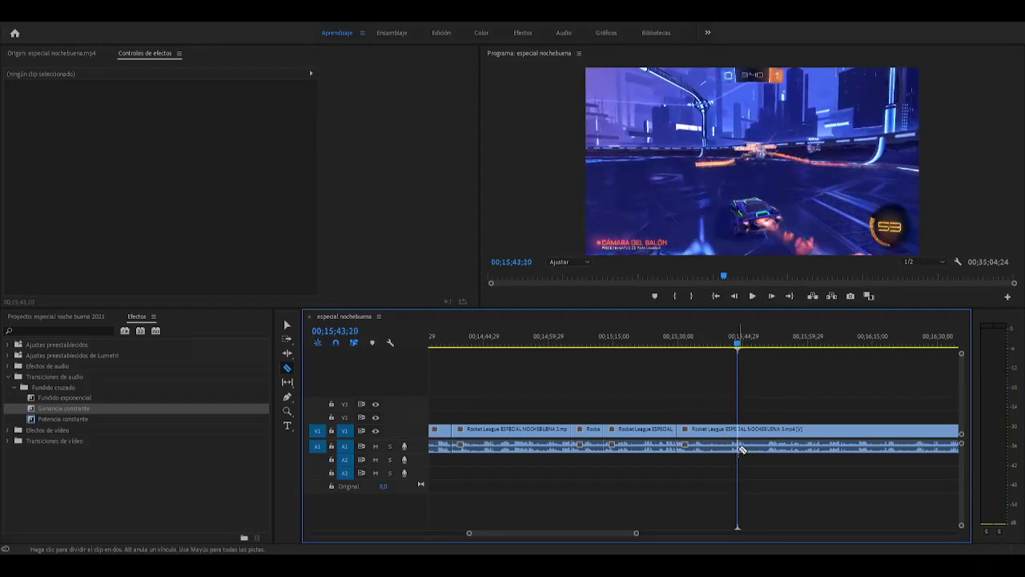
key(space)
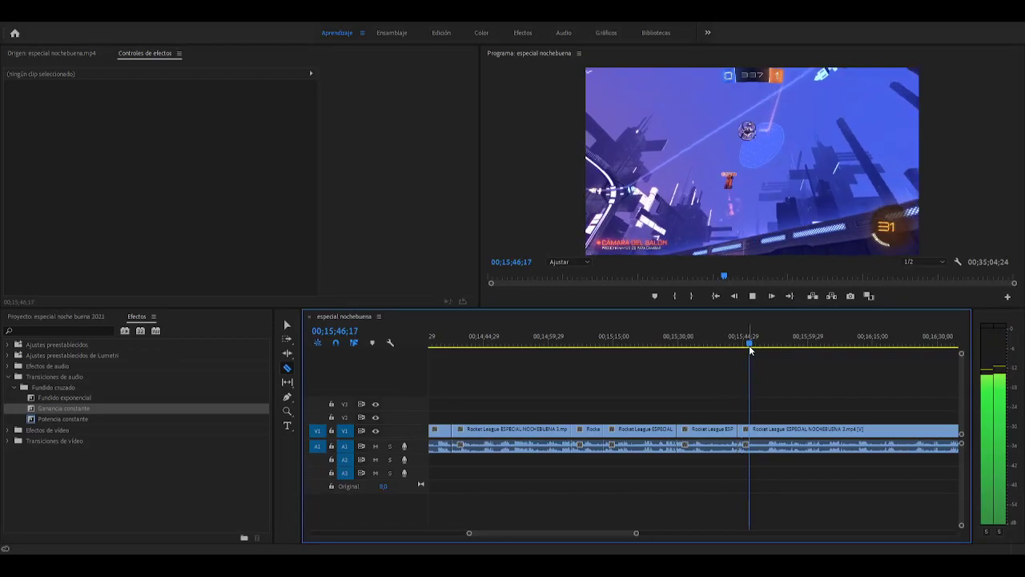
drag(751, 350, 772, 351)
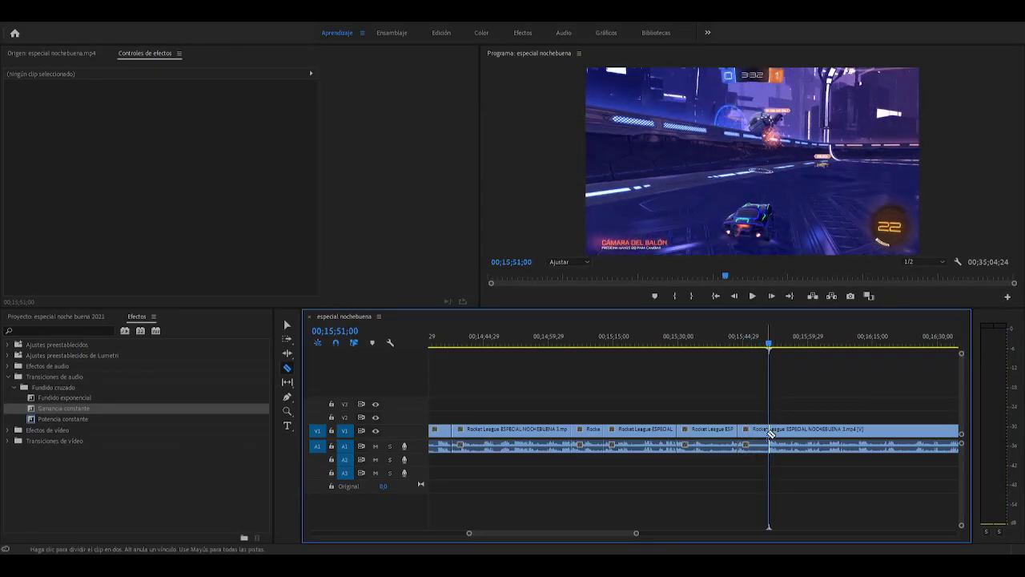
click(767, 347)
click(769, 445)
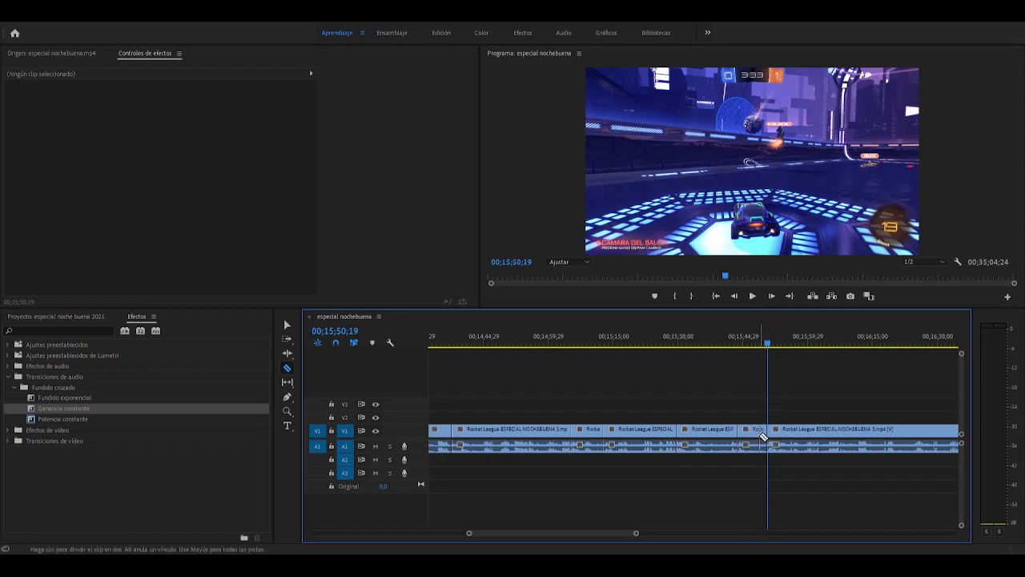
Delete the segment between 00;15;43;20 and 00;15;50;19 and close the gap it leaves
key(v)
click(760, 433)
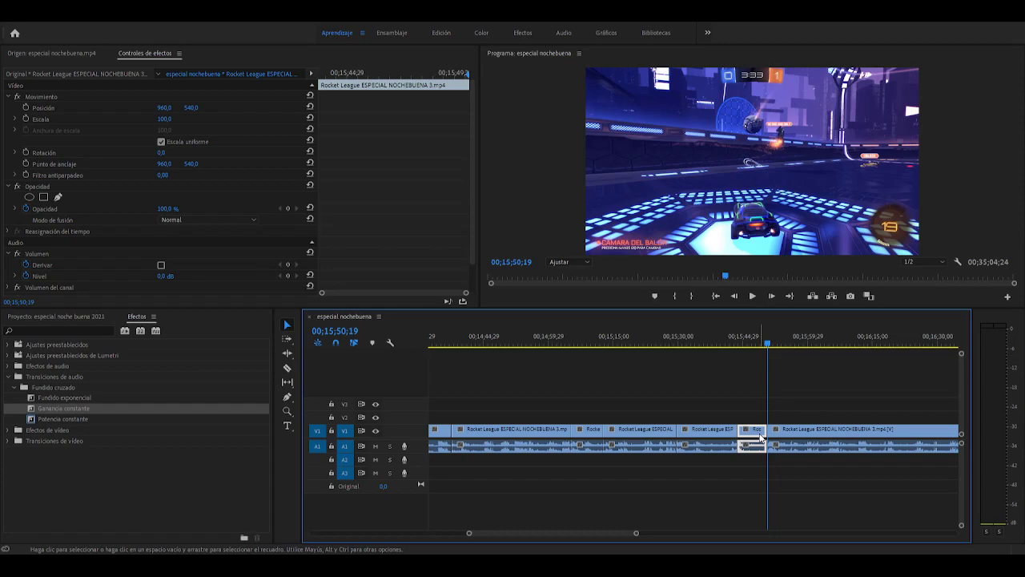
key(Delete)
click(757, 433)
key(Delete)
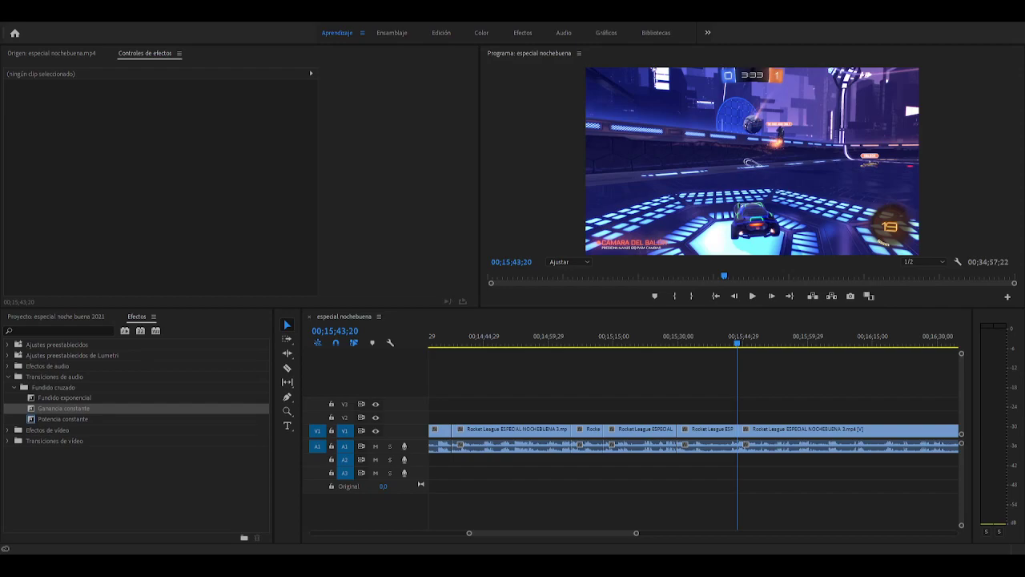
click(745, 402)
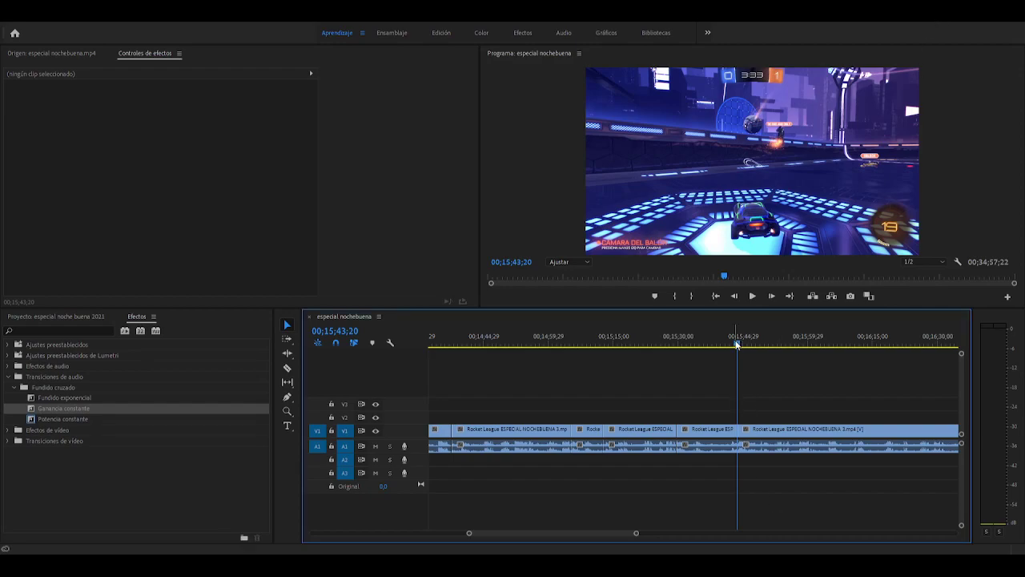
Preview the footage after the join at 00;15;43;20 and split the Rocket League clip at 00;15;56;29
drag(737, 344, 735, 349)
key(space)
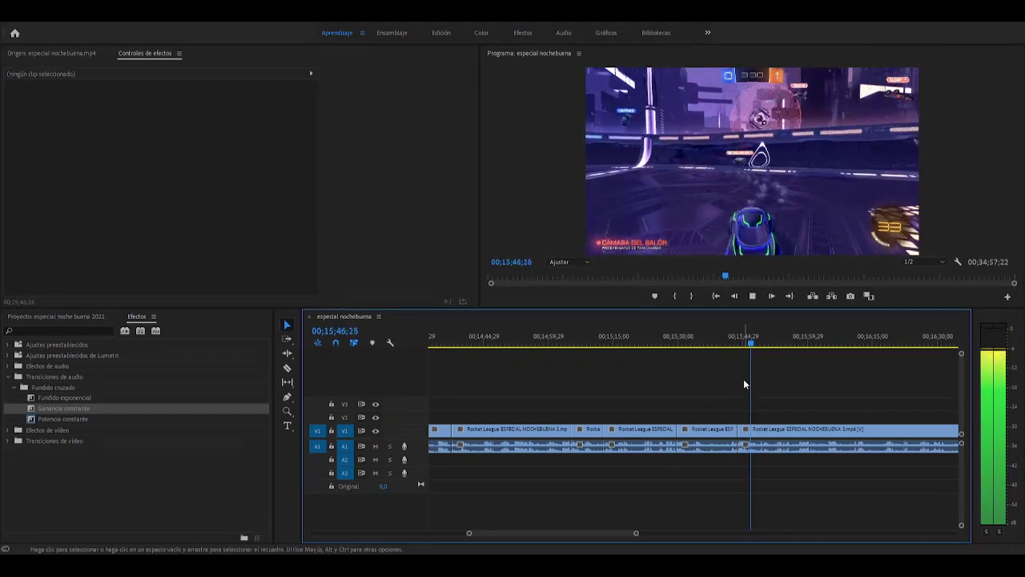
drag(625, 531, 629, 531)
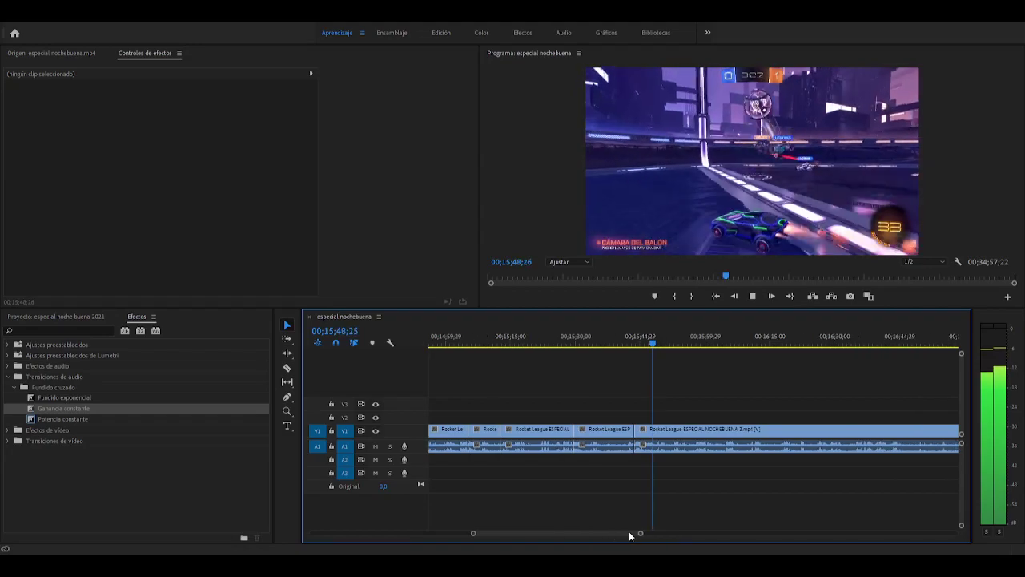
click(674, 346)
drag(675, 349, 692, 355)
key(ctrl+k)
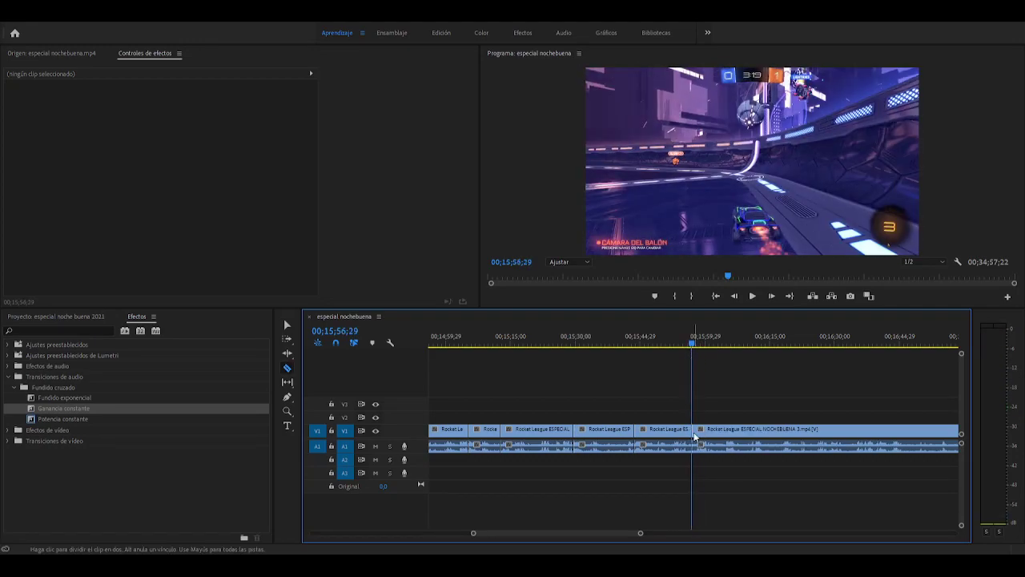
Delete the segment between 00;15;43;20 and 00;15;56;29 and close its gap
click(675, 435)
key(Delete)
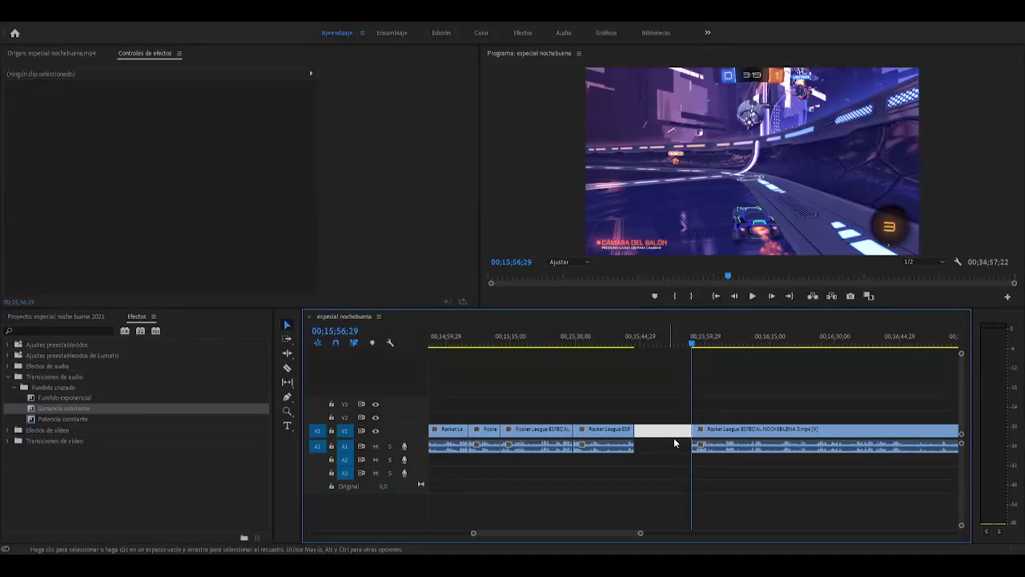
key(Delete)
Play on, try splitting the Rocket League clip at 00;15;56;19, and undo that split
key(space)
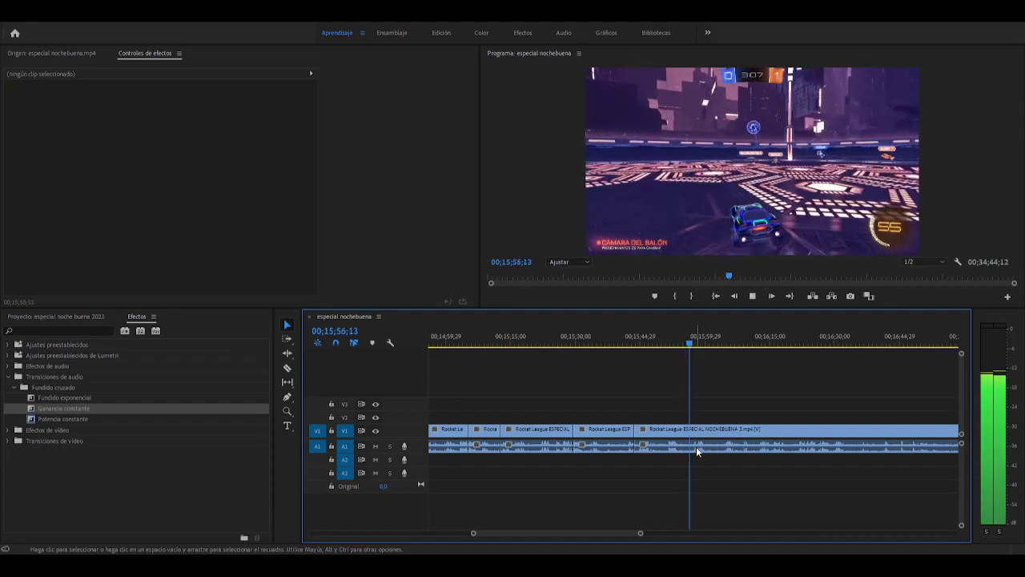
key(space)
click(692, 433)
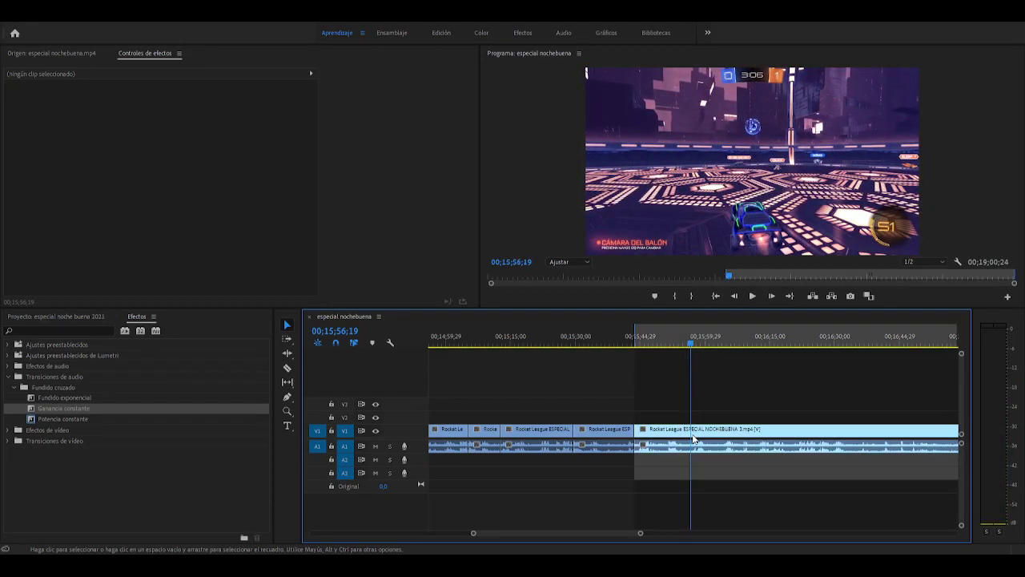
key(c)
click(694, 433)
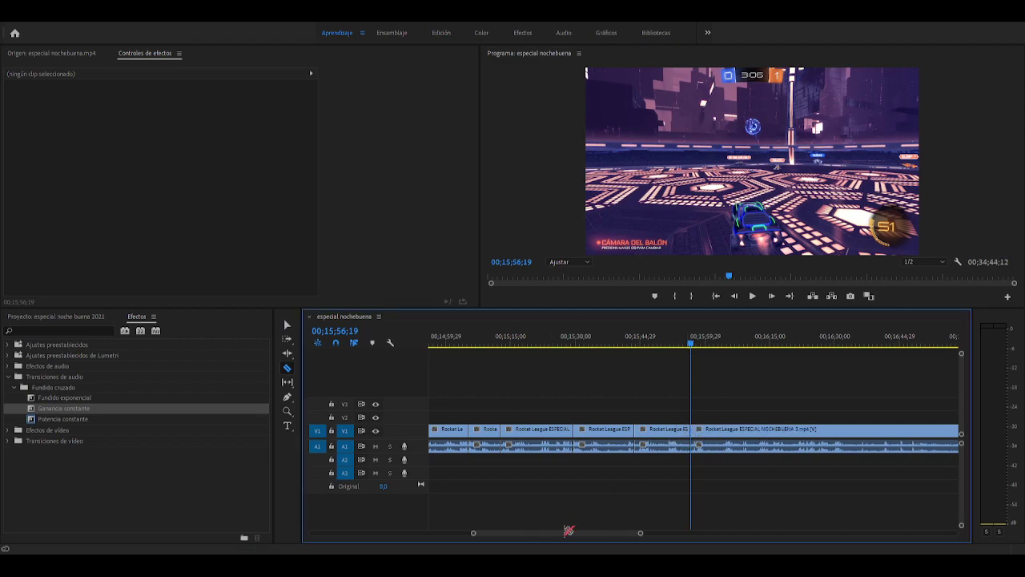
drag(690, 344, 695, 345)
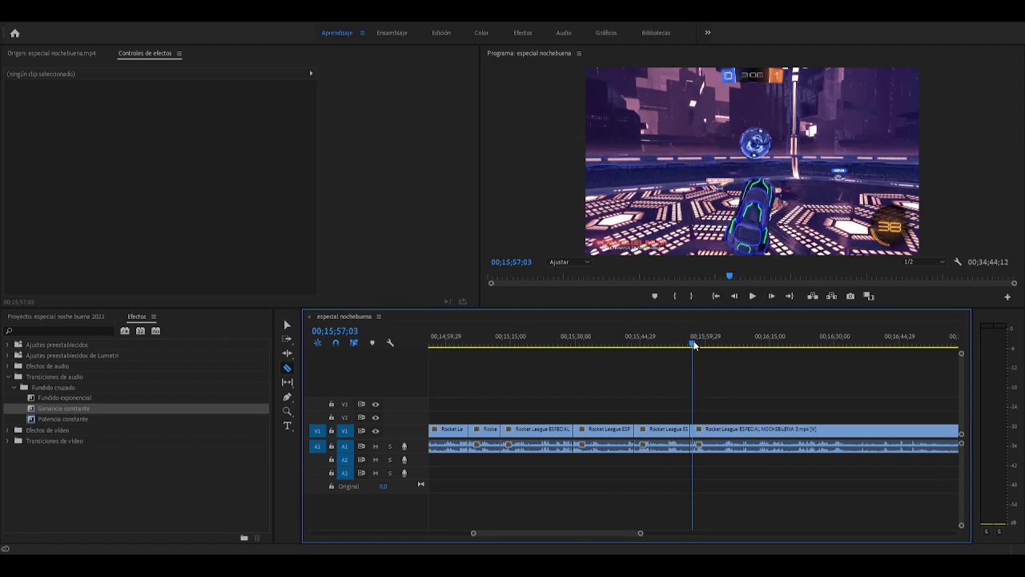
key(ctrl+z)
Play on and split the Rocket League clip at 00;16;00;24 and again at 00;16;07;27
drag(695, 344, 699, 346)
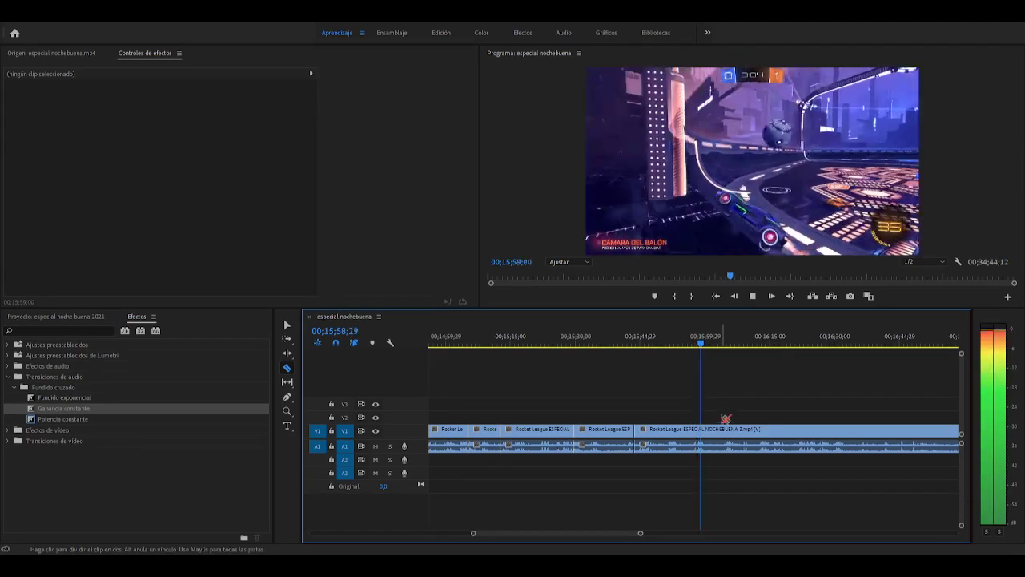
key(space)
key(space)
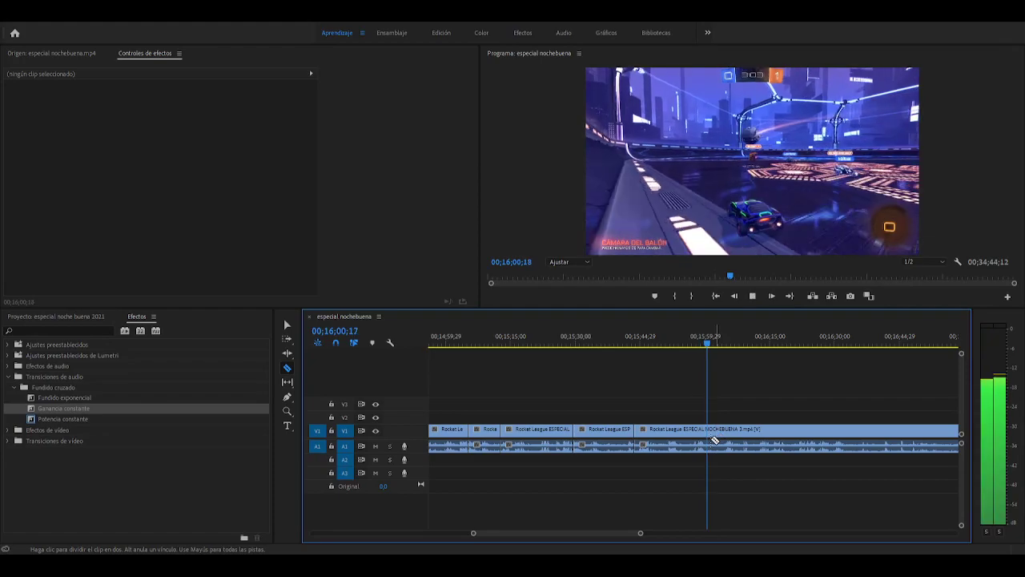
click(719, 430)
key(space)
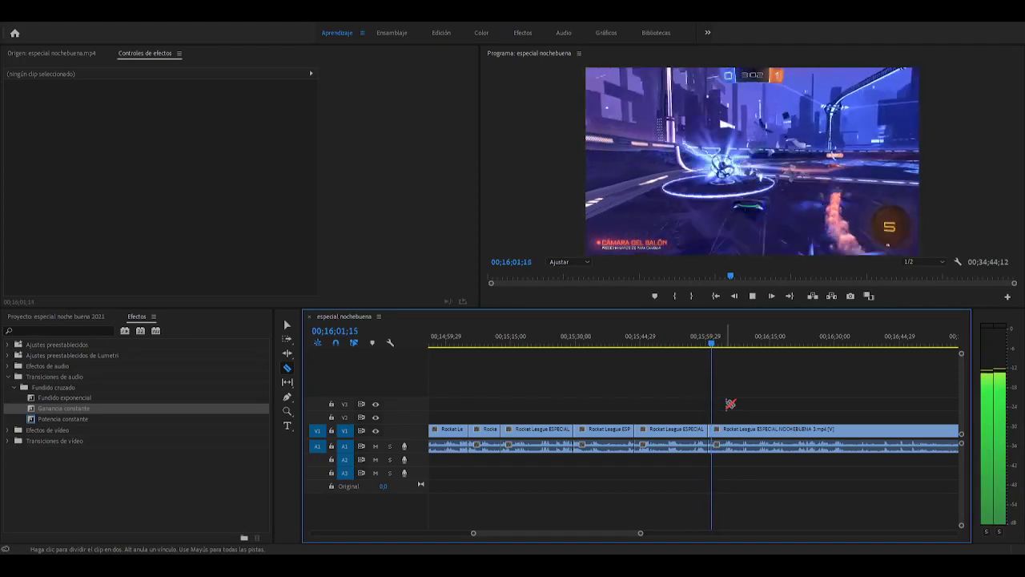
click(720, 344)
drag(720, 344, 738, 350)
click(739, 432)
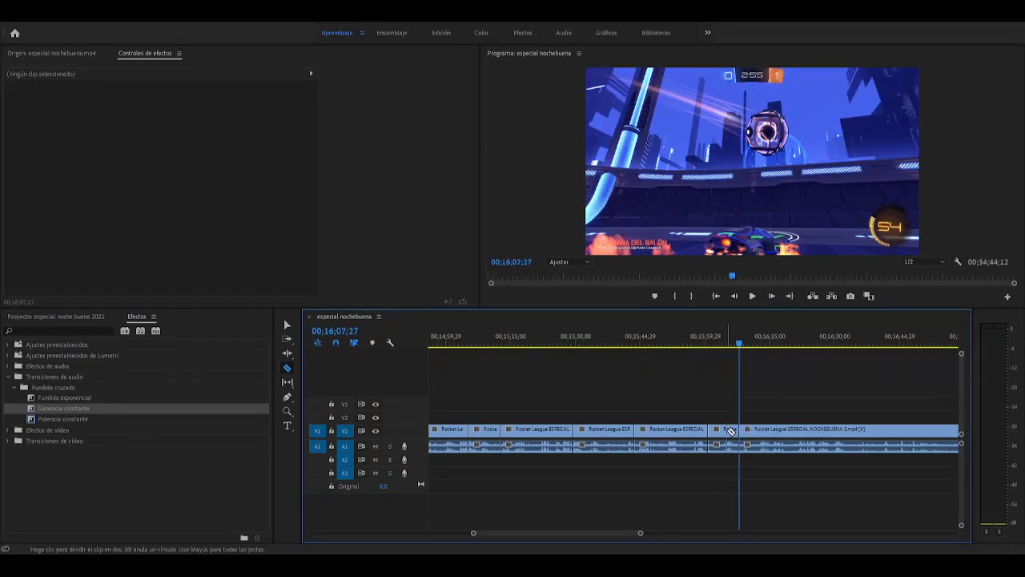
Delete the short segment between 00;16;00;24 and 00;16;07;27 and close the gap
key(i)
key(ctrl+shift+i)
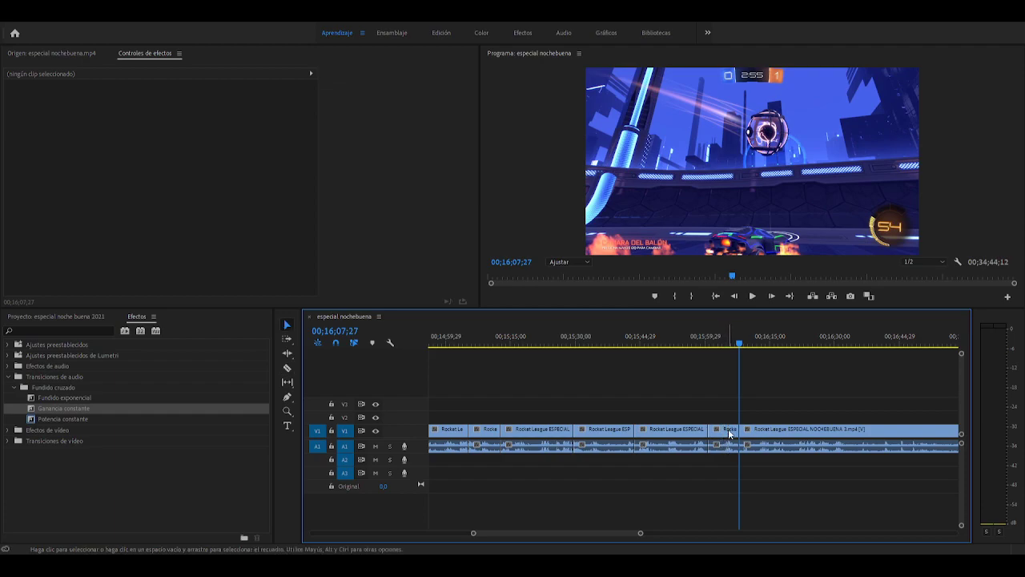
click(729, 433)
key(Delete)
key(Delete)
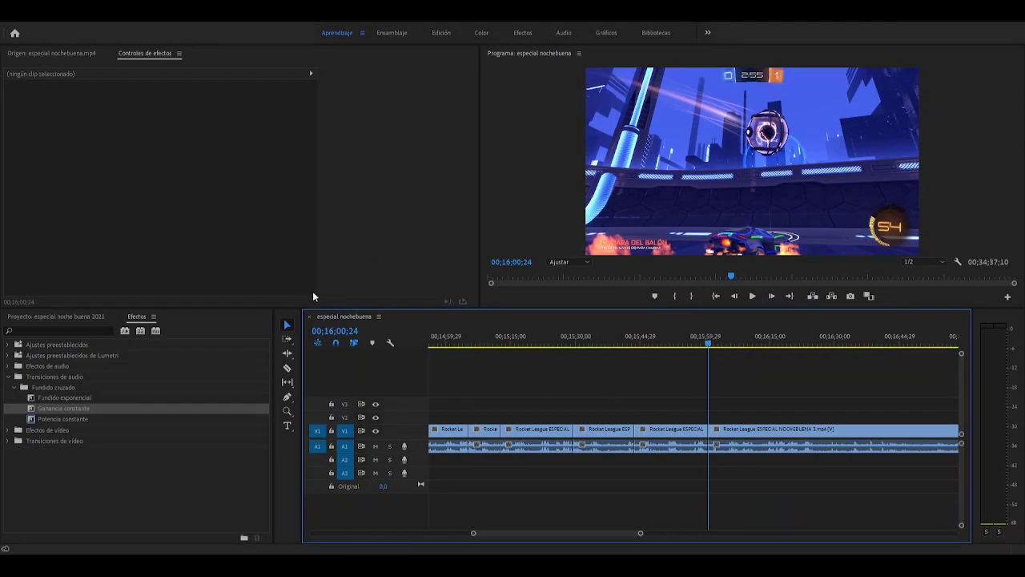
Play on from 00;16;00;24, try splitting the Rocket League clip just before 00;16;12;00, and check ahead to 00;16;16;28
click(55, 317)
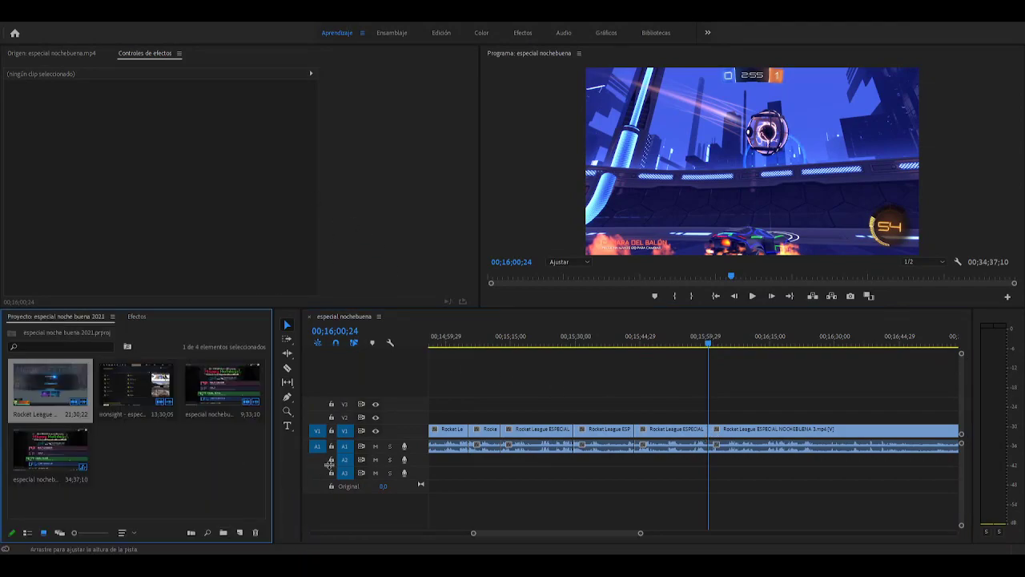
drag(596, 532, 600, 533)
key(space)
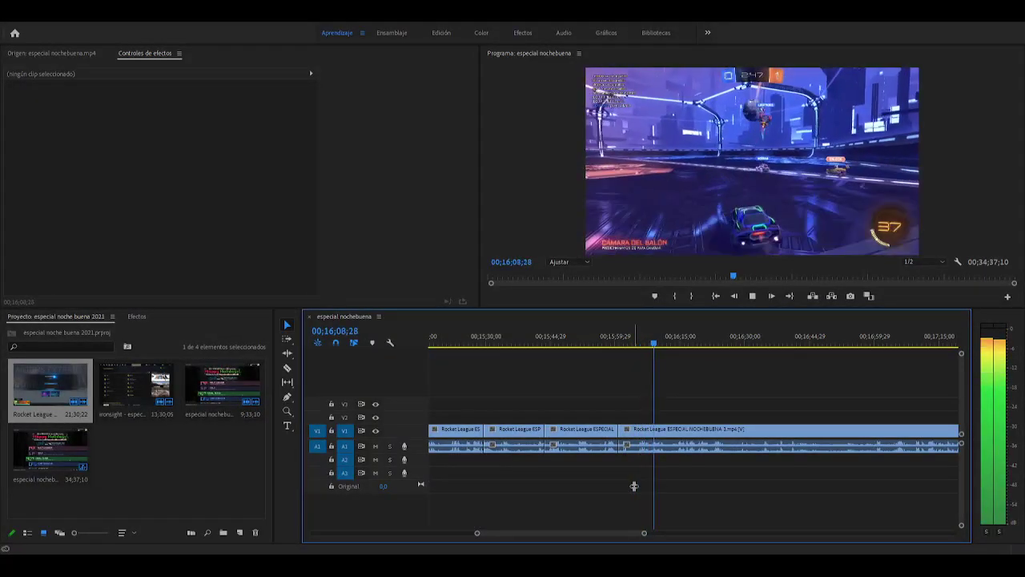
key(space)
key(space)
key(space)
key(space)
key(space)
key(space)
key(space)
click(666, 446)
key(ctrl+shift+a)
key(c)
key(space)
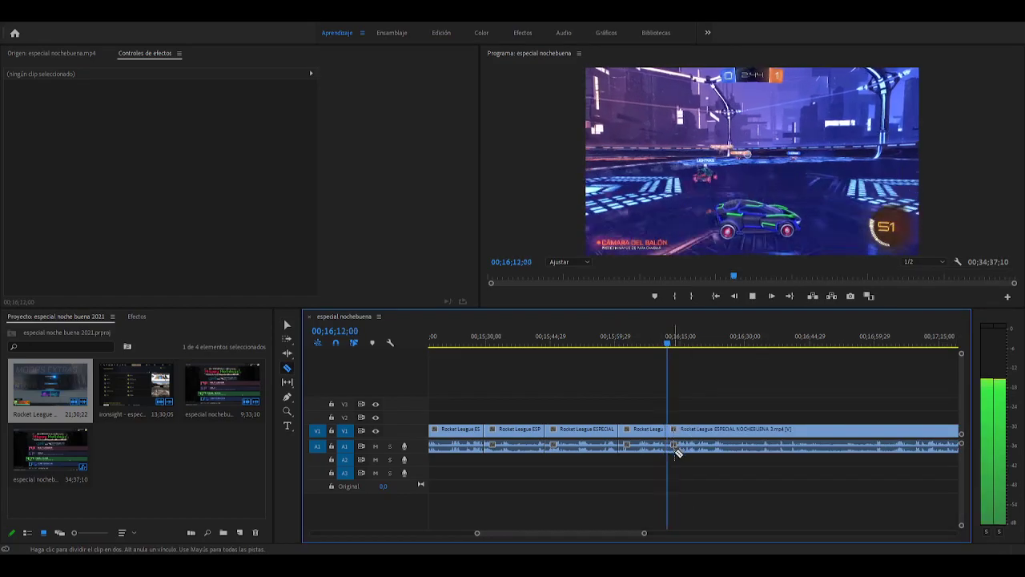
key(space)
drag(675, 345, 689, 350)
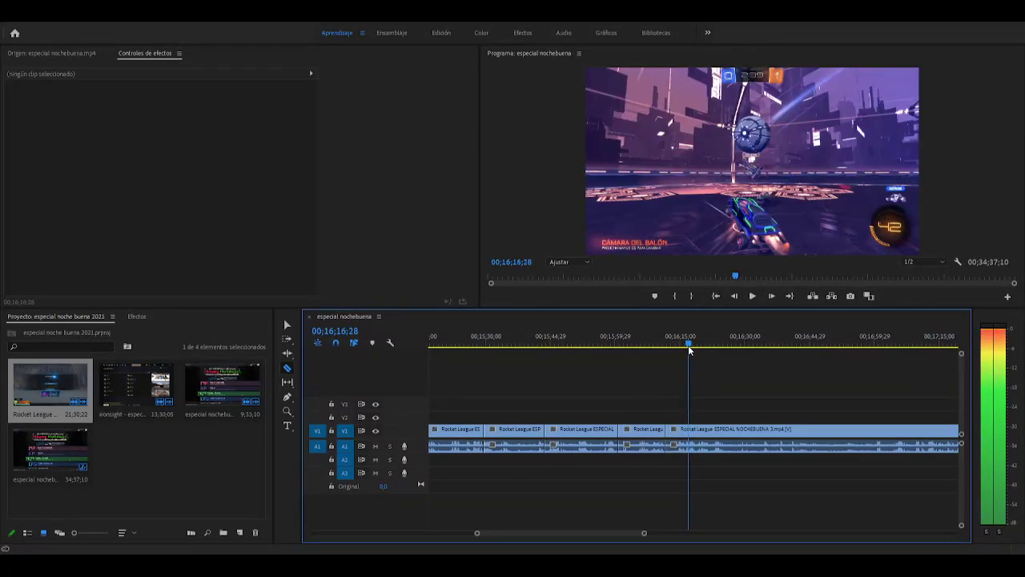
Play on, try splitting the Rocket League clip at about 00;16;25, and undo that split
key(space)
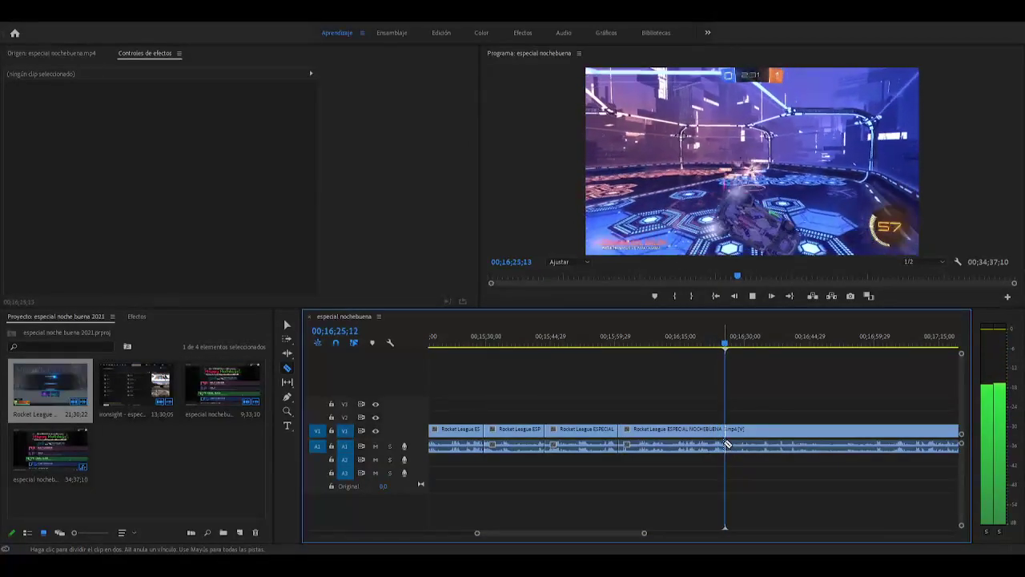
key(space)
key(space)
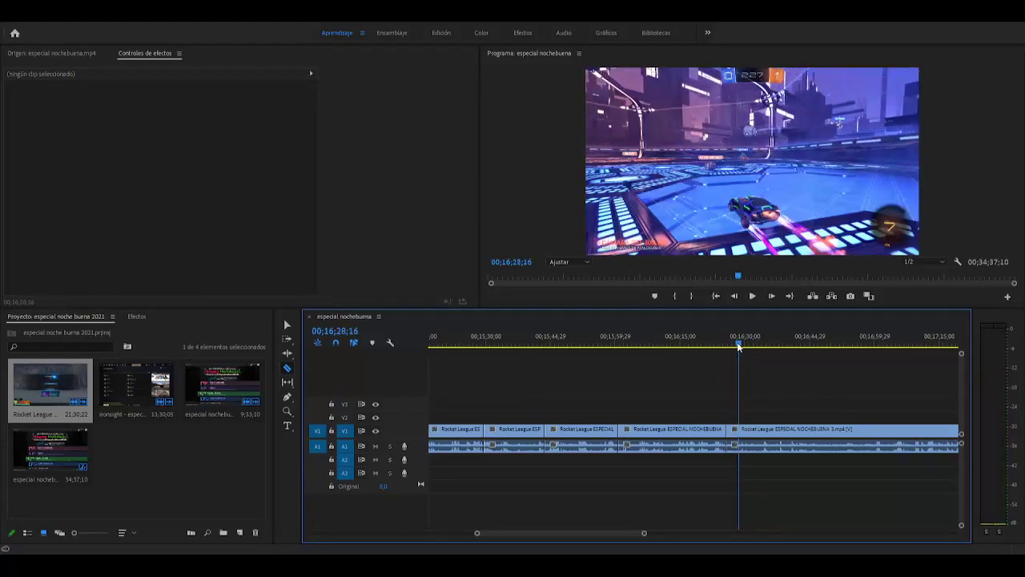
key(space)
key(ctrl+z)
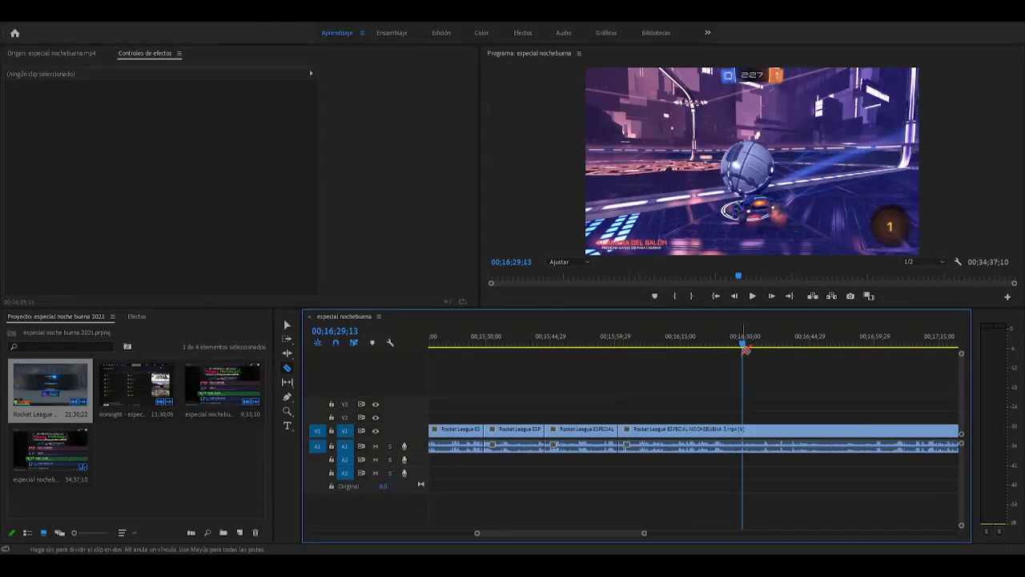
Play on and try splitting the Rocket League clip at about 00;16;39, checking the footage that follows
key(space)
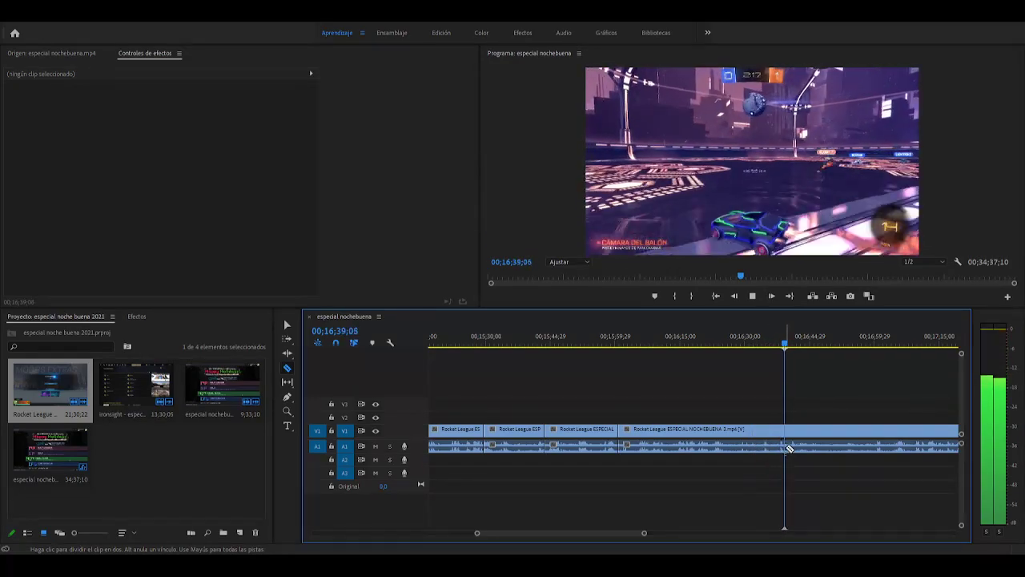
key(space)
key(space)
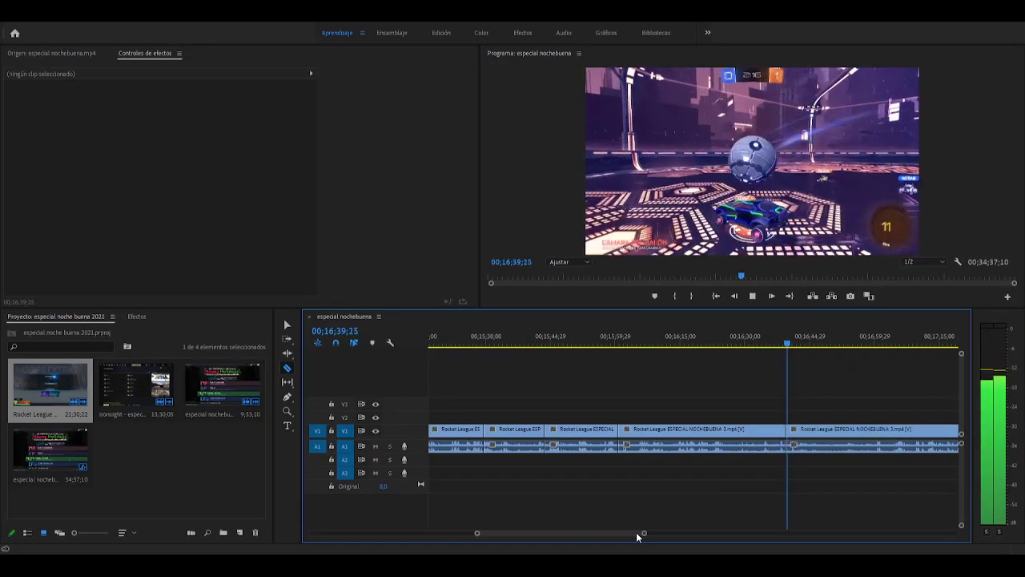
drag(636, 532, 639, 532)
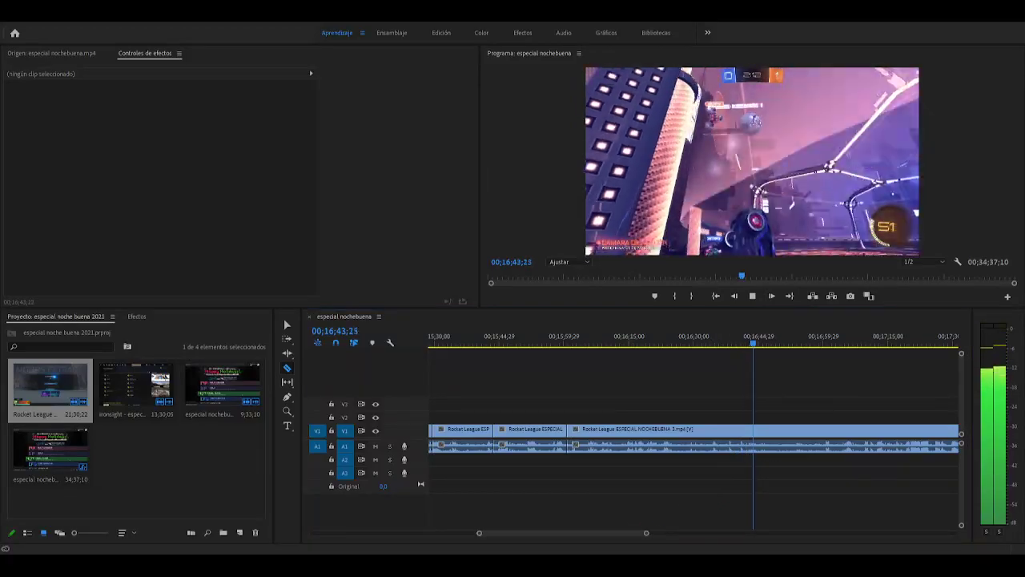
click(704, 479)
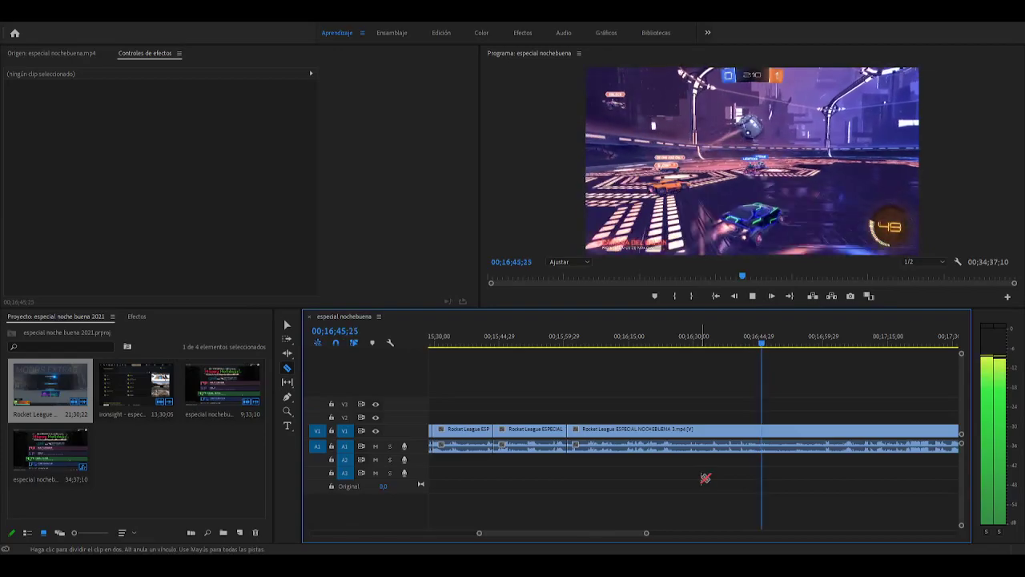
Split the Rocket League clip at 00;16;48;23 and play the footage that follows the cut
key(space)
click(775, 434)
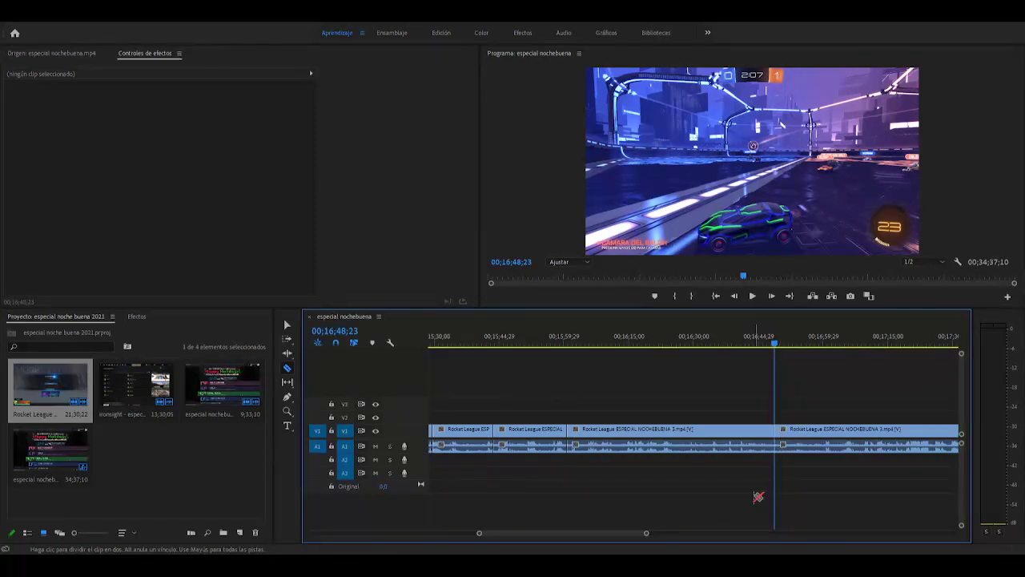
drag(627, 531, 633, 532)
key(space)
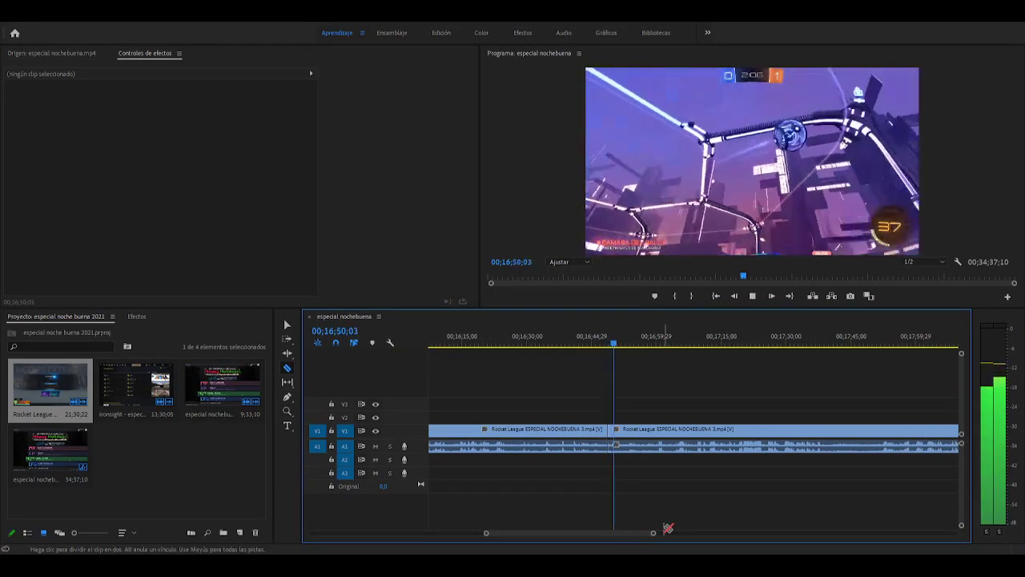
Cut out the footage between 00;16;48;23 and 00;16;58;15 and close the gap
drag(624, 346, 650, 354)
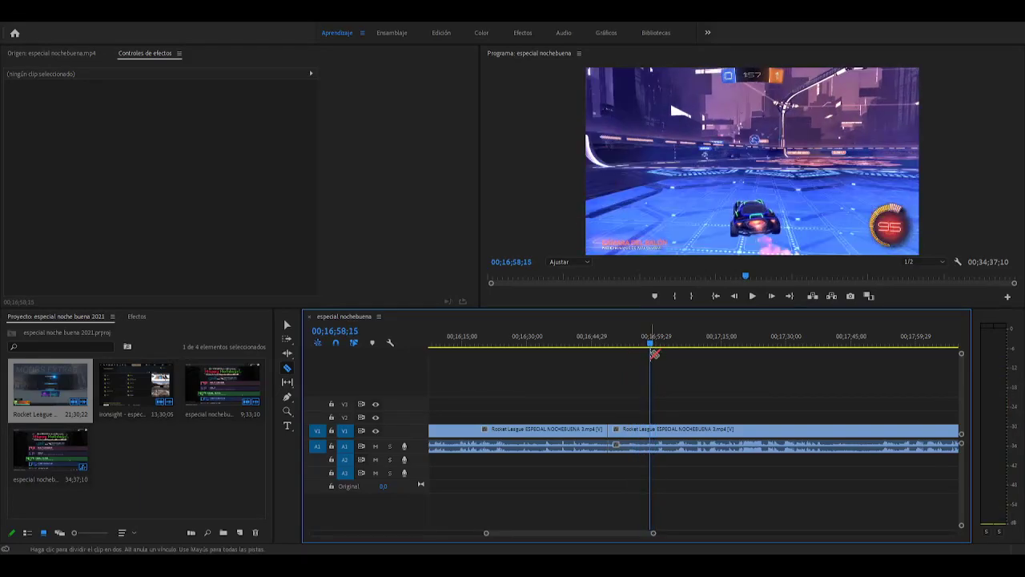
key(v)
click(631, 432)
key(Delete)
click(631, 433)
key(Delete)
Review the footage after the 00;16;48;23 join and split the Rocket League clip at 00;16;58;03
key(space)
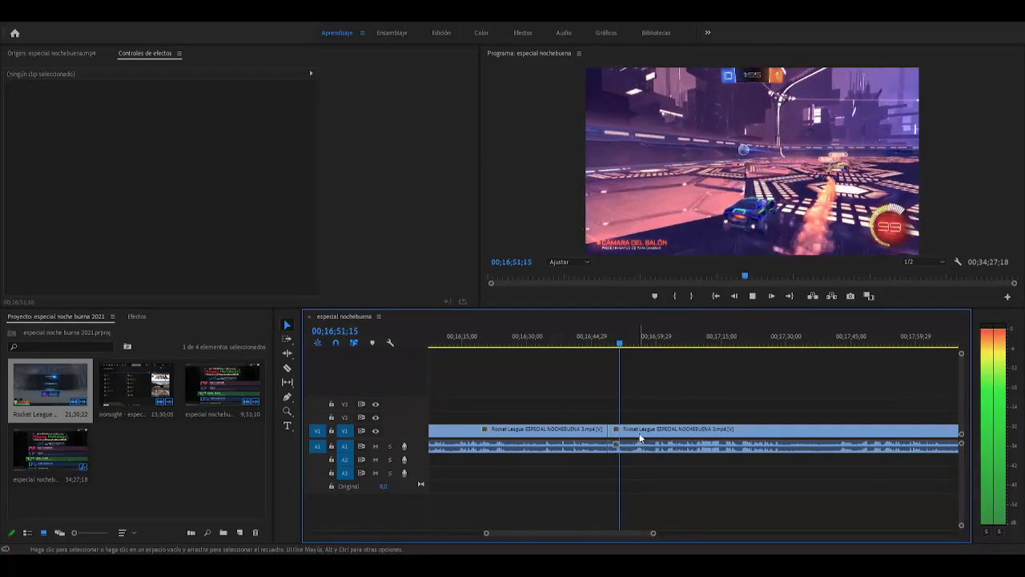
key(space)
key(space)
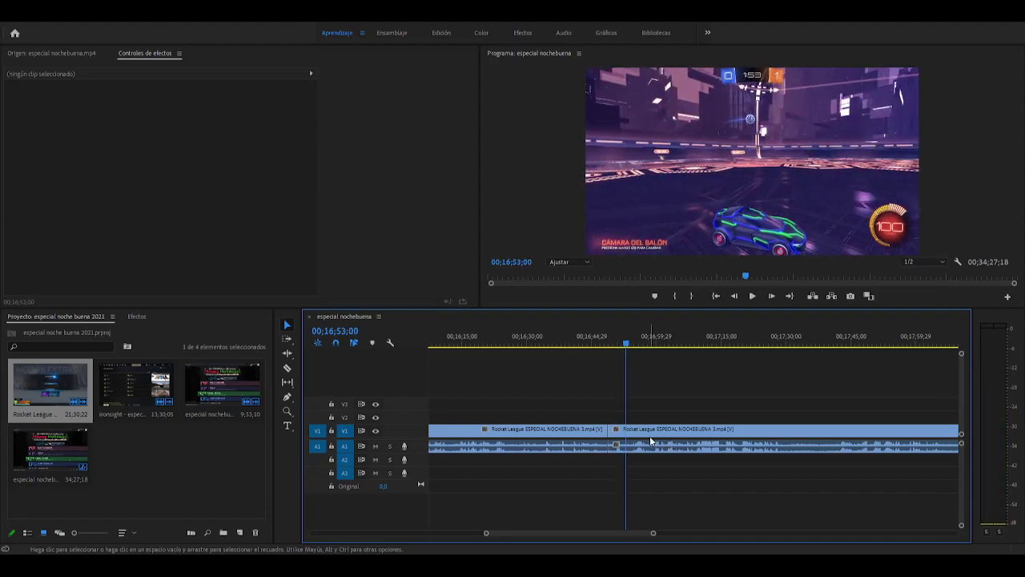
key(space)
key(space)
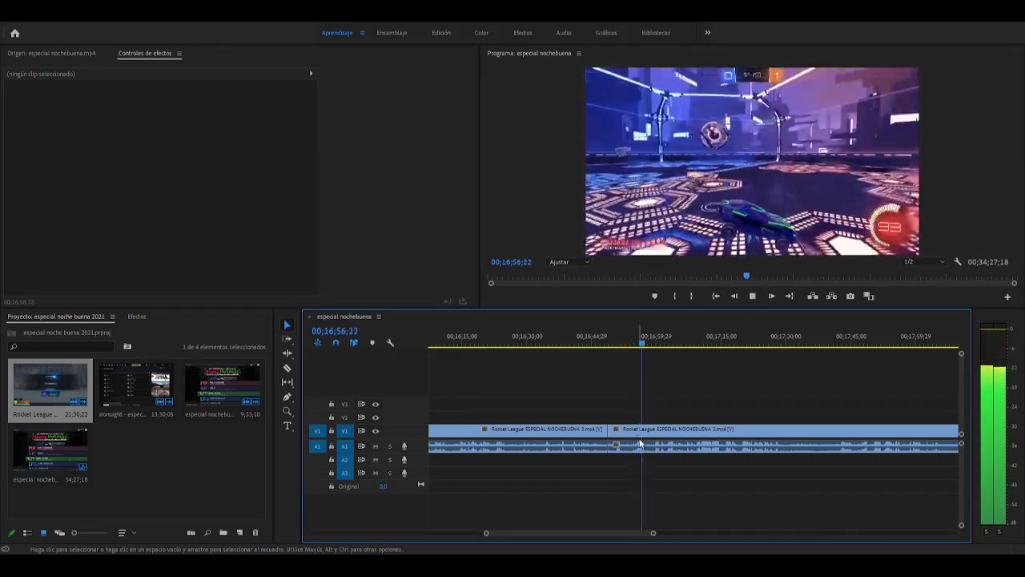
click(637, 346)
key(space)
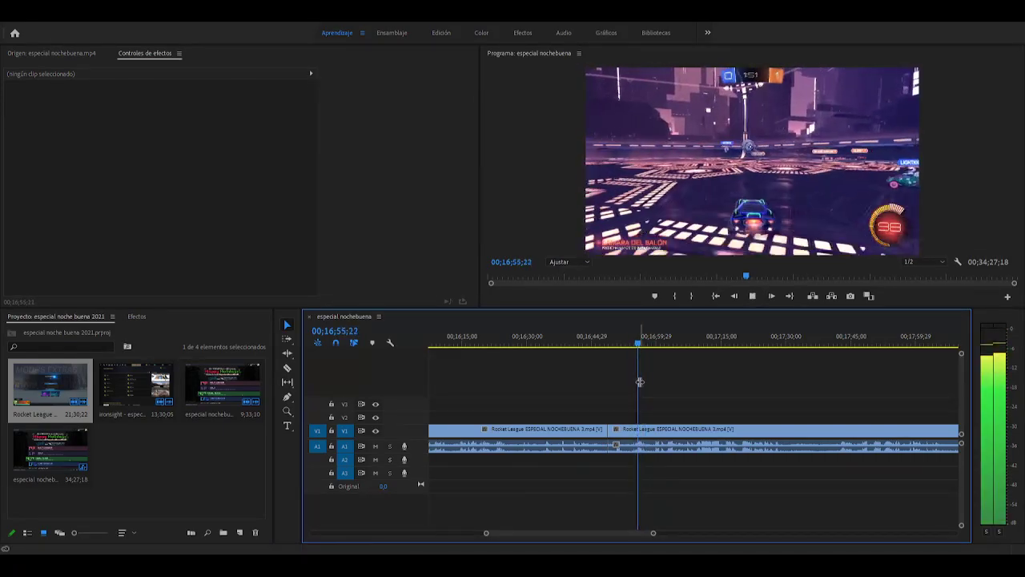
key(space)
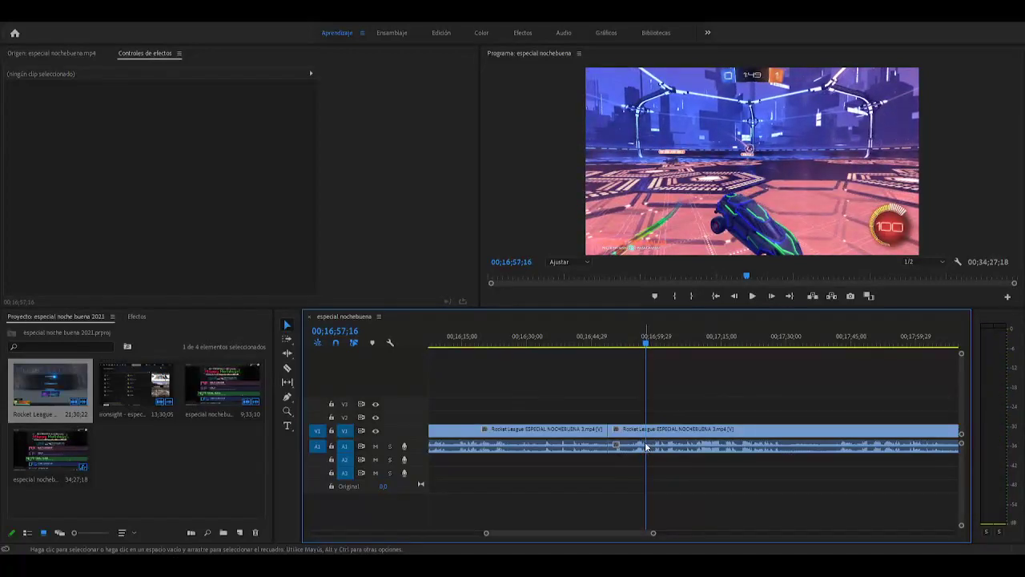
click(647, 430)
key(ctrl+shift+a)
key(space)
key(c)
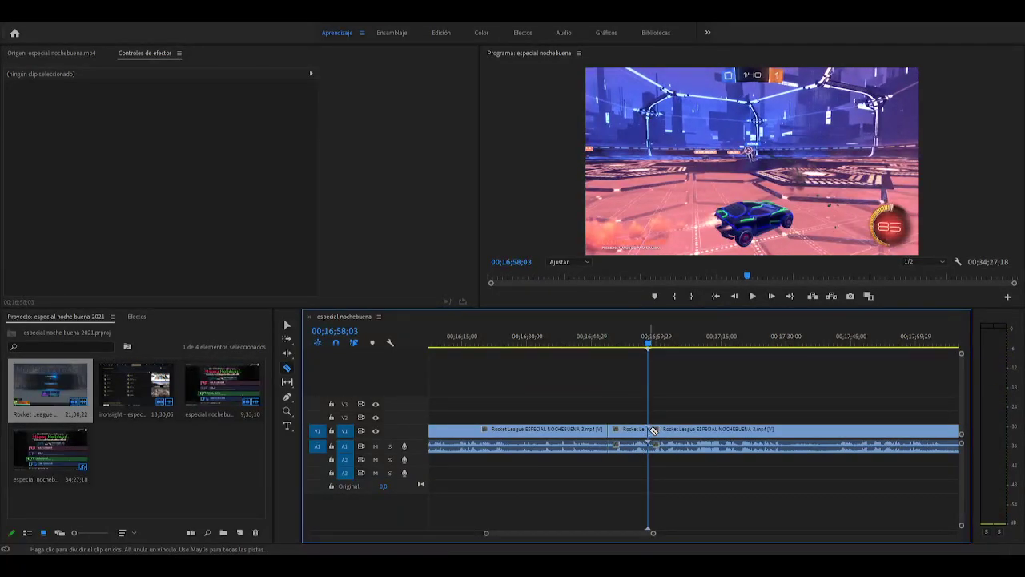
Check the footage ahead and split the Rocket League clip again at 00;17;08;13
key(space)
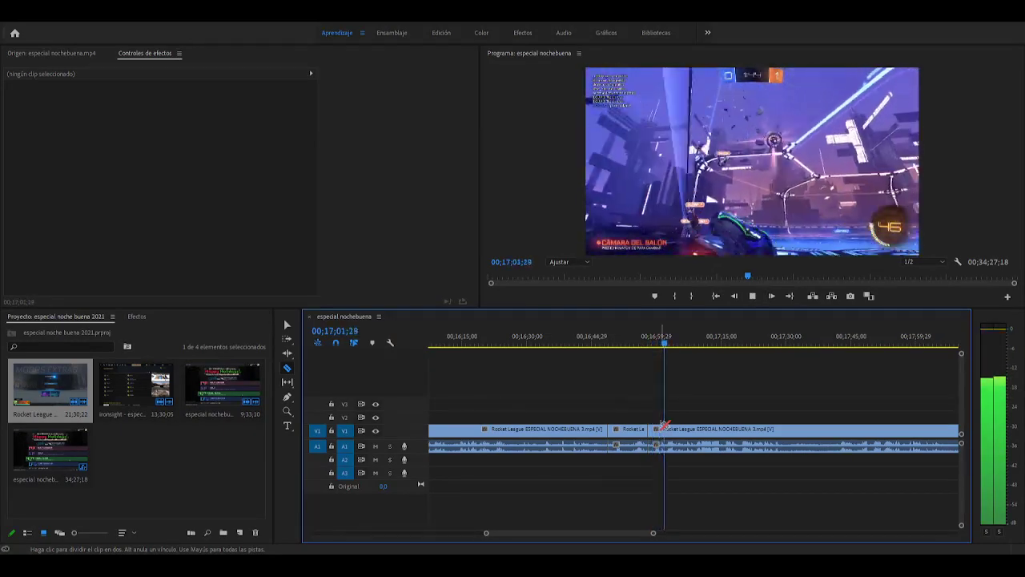
key(space)
drag(672, 346, 691, 362)
click(694, 434)
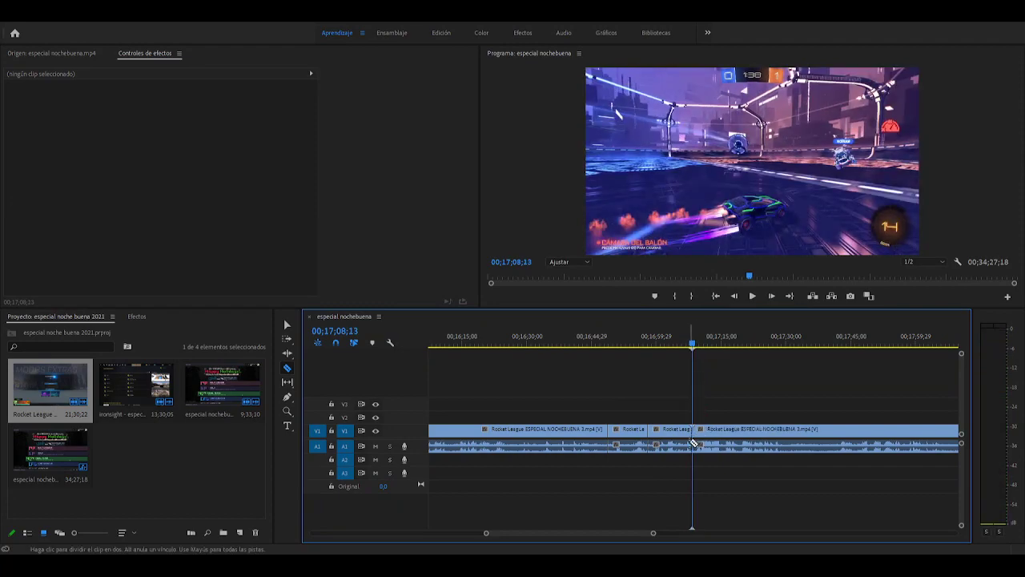
Delete the segment between 00;16;58;03 and 00;17;08;13 and close the gap
key(v)
click(677, 434)
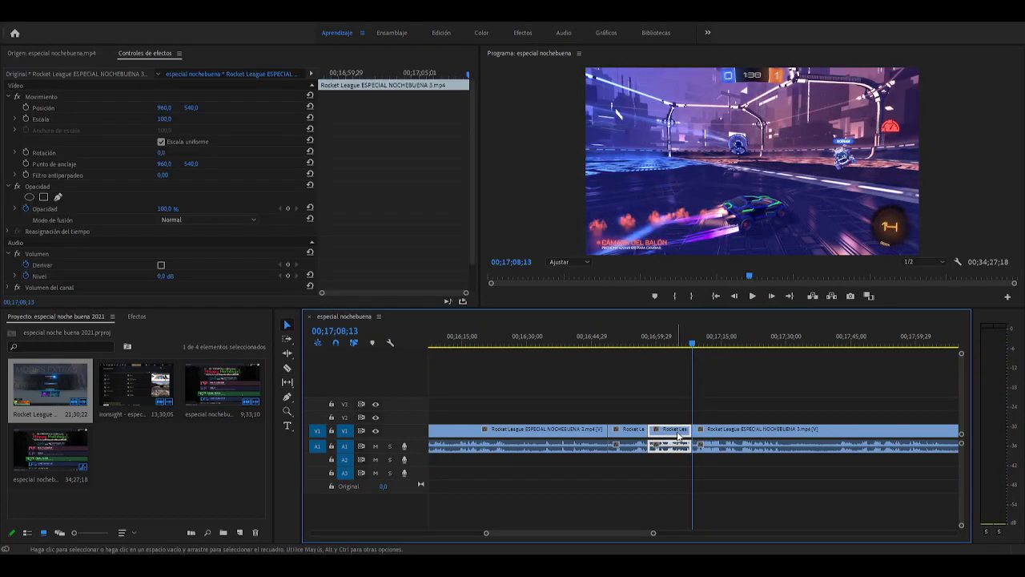
key(Delete)
click(677, 432)
key(Delete)
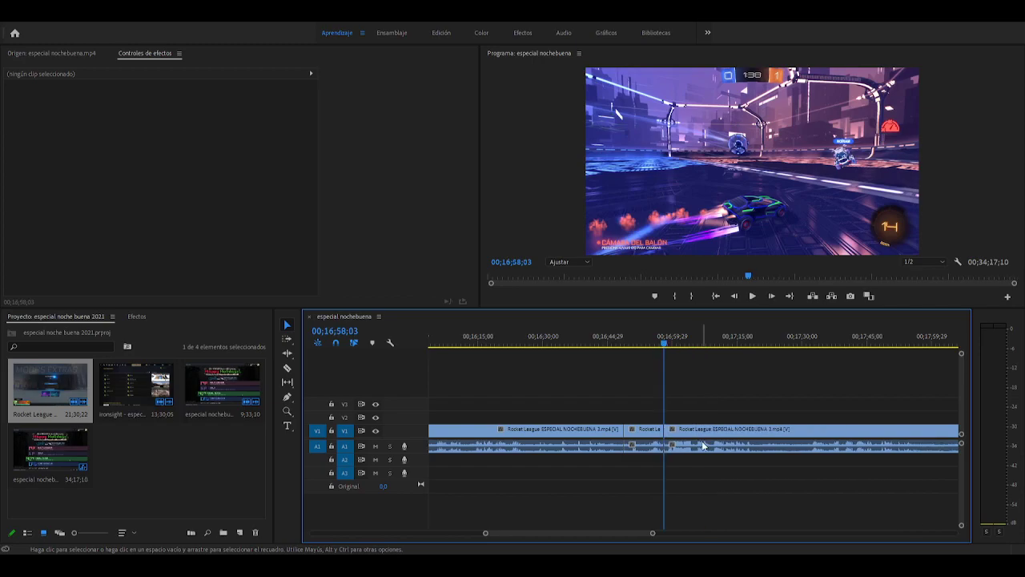
Play on from 00;16;58;03 through the goal and split the Rocket League clip during the replay at 00;17;12;15
scroll(704, 433, down, 4)
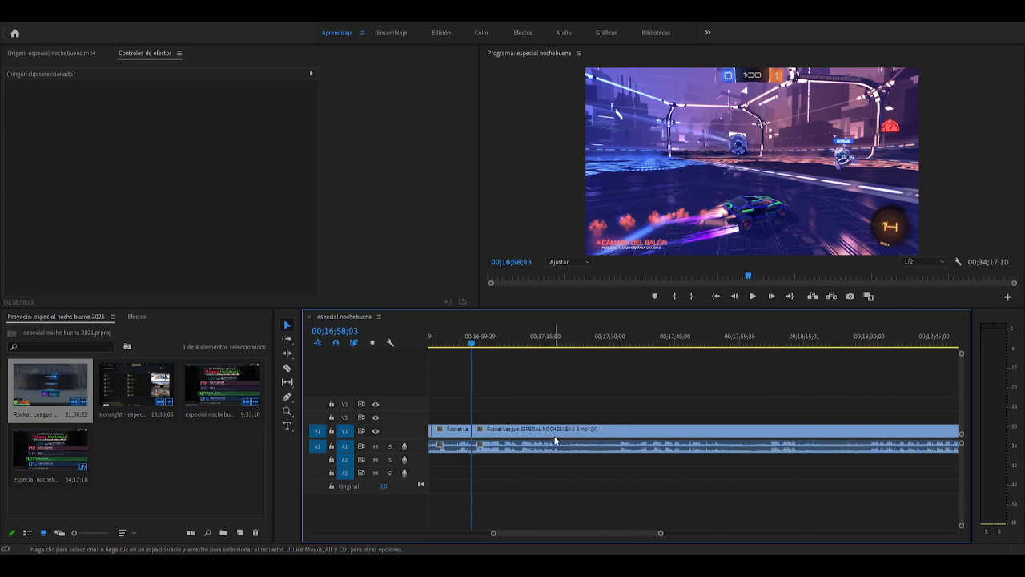
key(space)
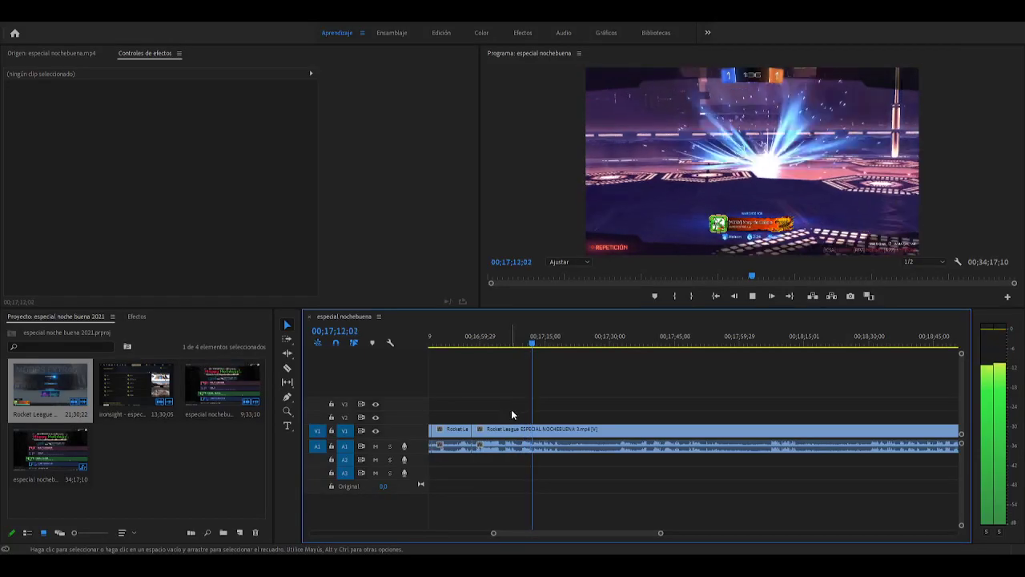
key(space)
key(c)
click(537, 433)
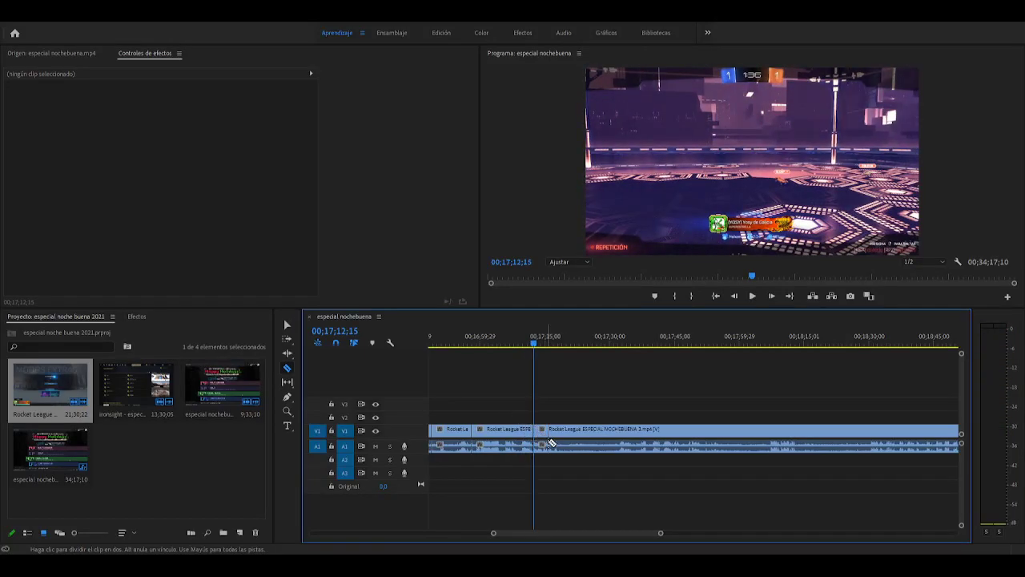
Cut out the goal replay footage from 00;17;12;15 to about 00;17;25 and close the gap
drag(535, 343, 591, 357)
click(592, 433)
key(v)
click(571, 434)
key(Delete)
click(571, 434)
key(Delete)
Review the gameplay from the 00;17;12;15 join to about 00;17;52, skimming for the next part worth keeping
key(space)
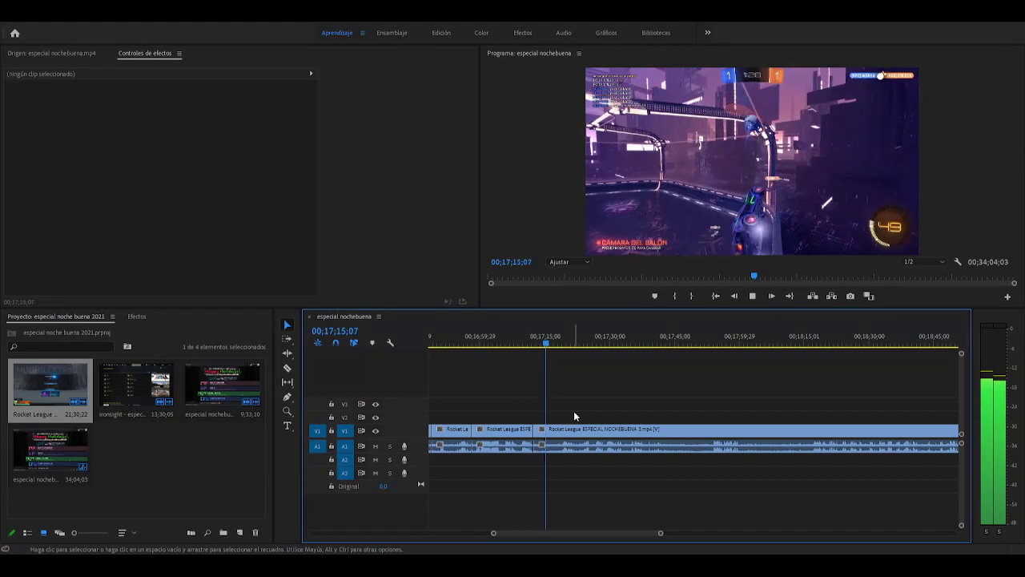
key(space)
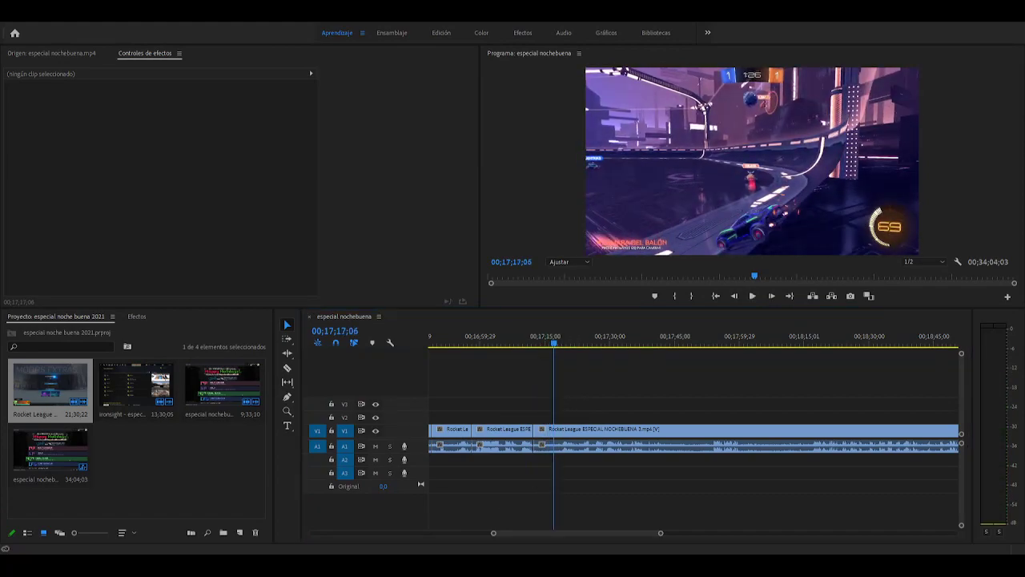
click(586, 409)
key(space)
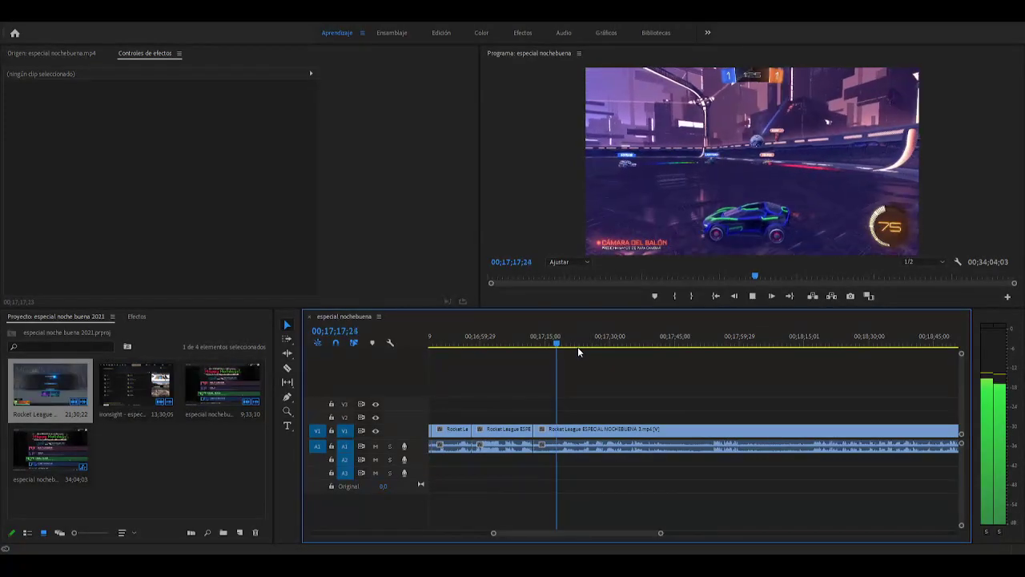
drag(565, 344, 582, 350)
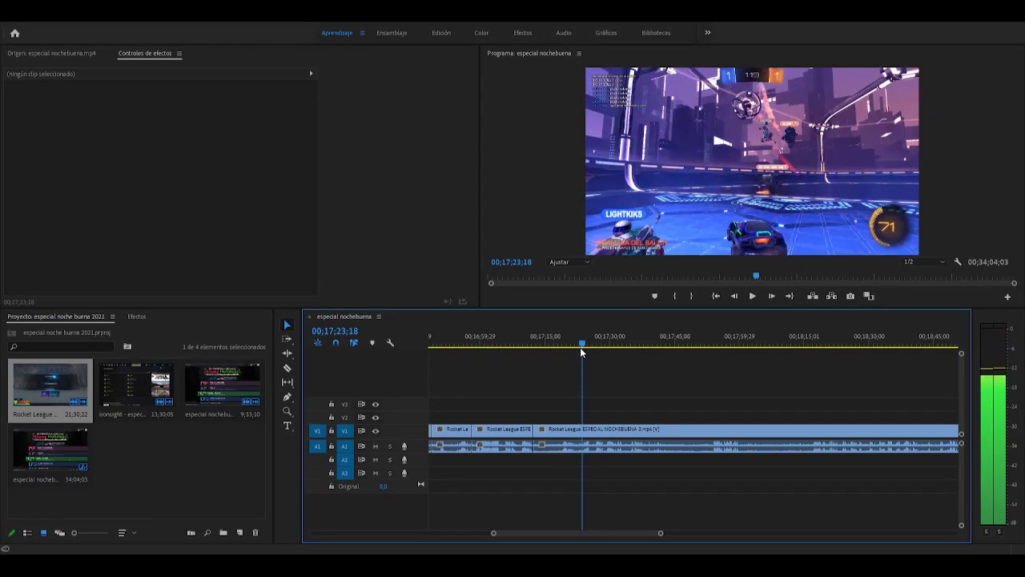
key(space)
drag(587, 348, 672, 362)
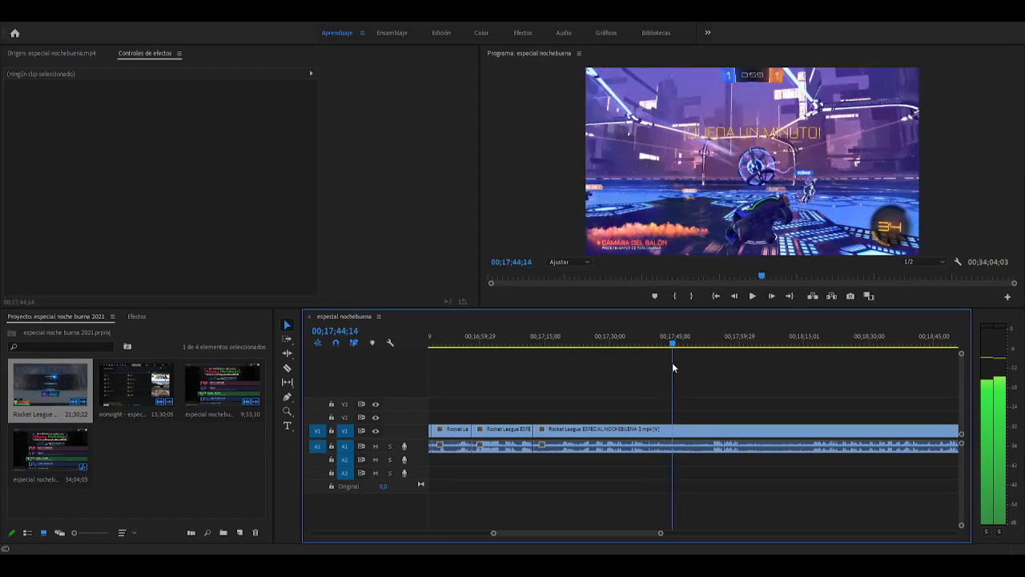
key(space)
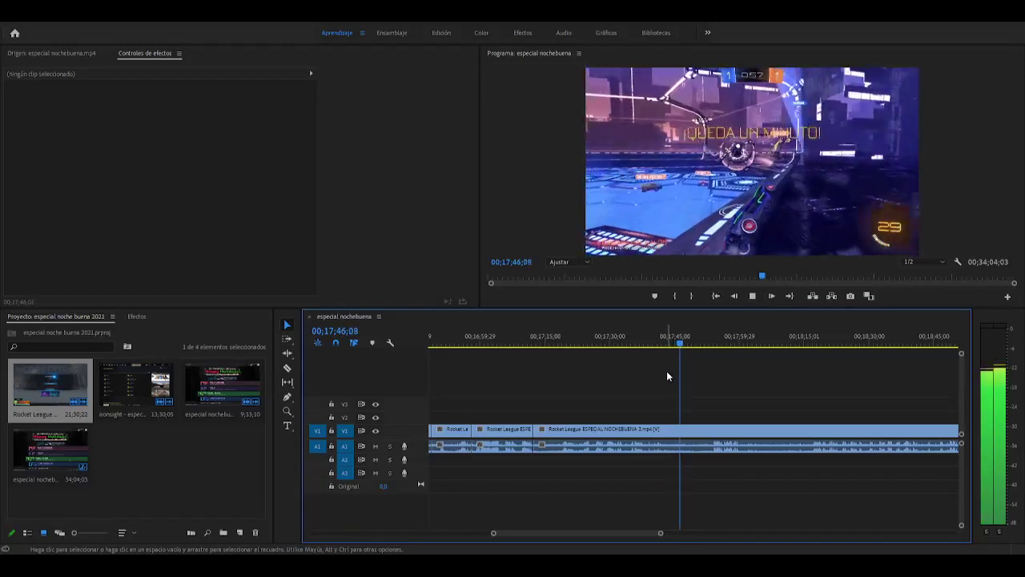
drag(684, 344, 671, 346)
key(space)
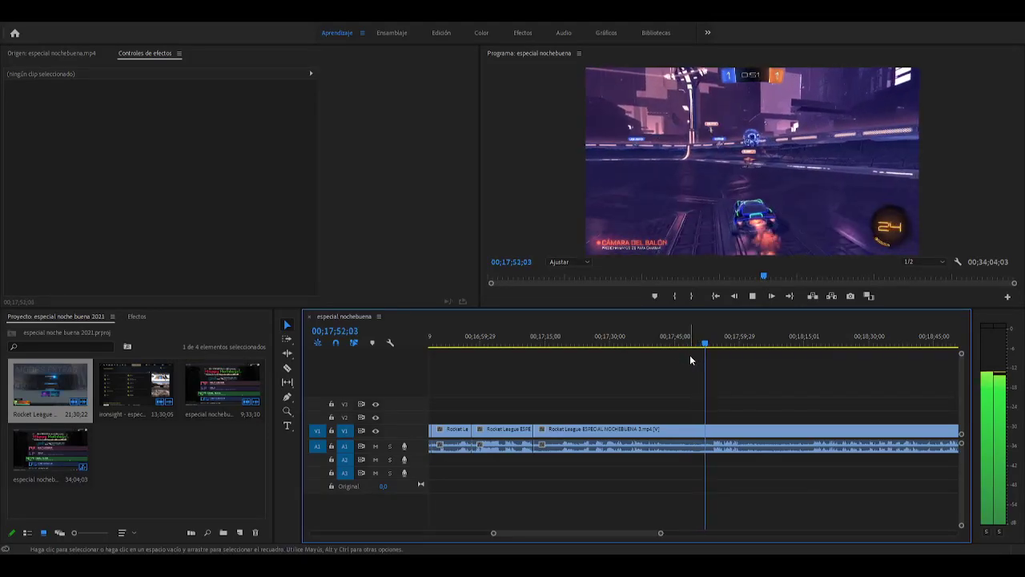
Cut out the footage between 00;17;12;15 and 00;17;50;15 and close the gap
key(space)
click(698, 341)
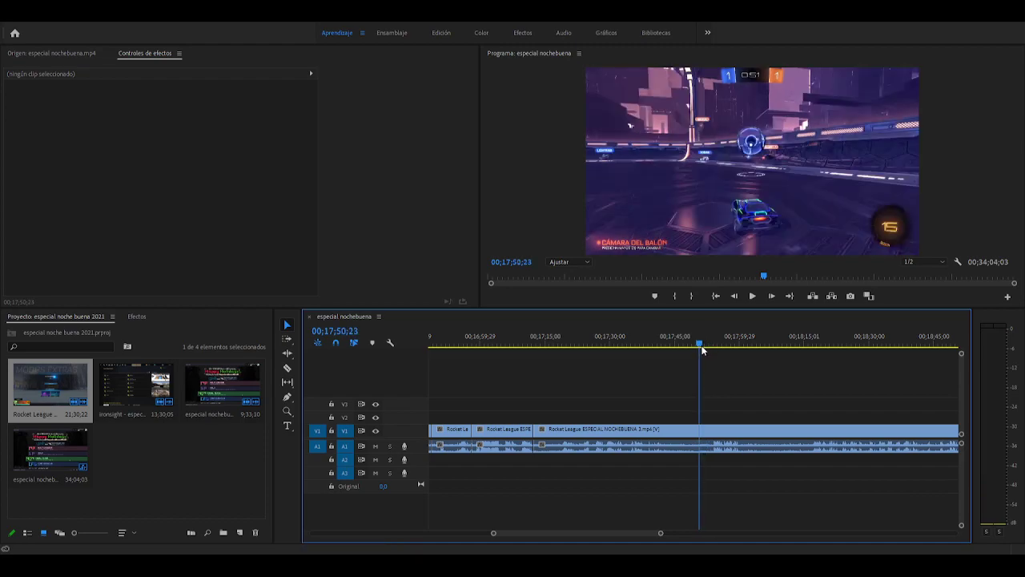
key(c)
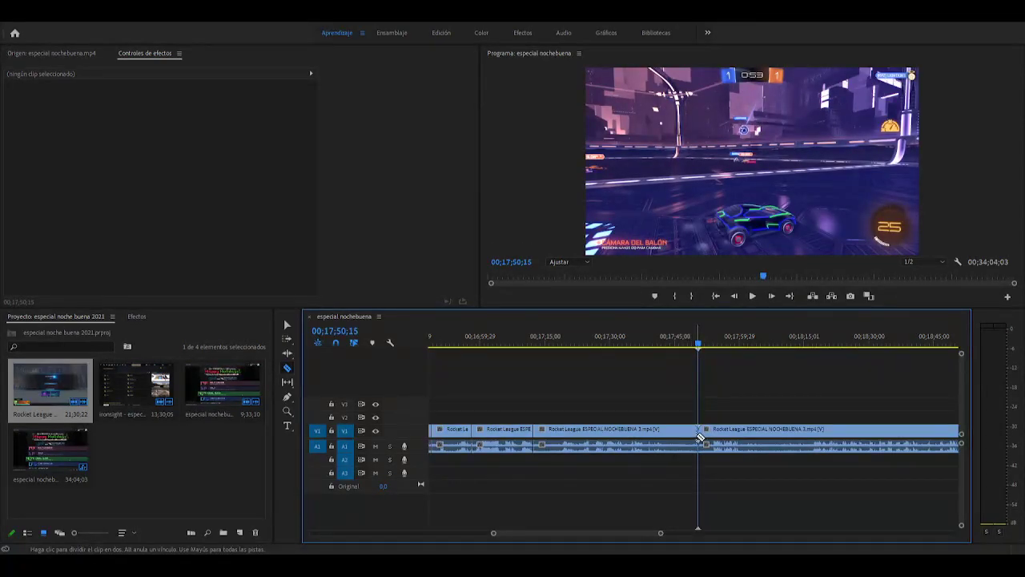
key(v)
click(677, 433)
key(Delete)
click(676, 433)
key(Delete)
Play from just before the 00;17;12;15 join and try splitting the Rocket League clip at 00;17;27;07
drag(540, 343, 531, 345)
key(space)
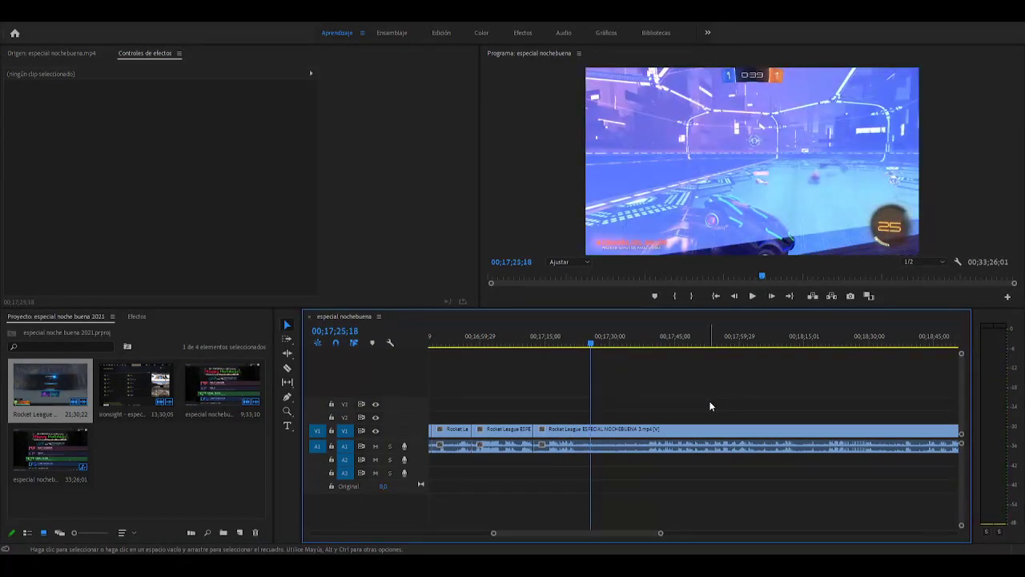
key(space)
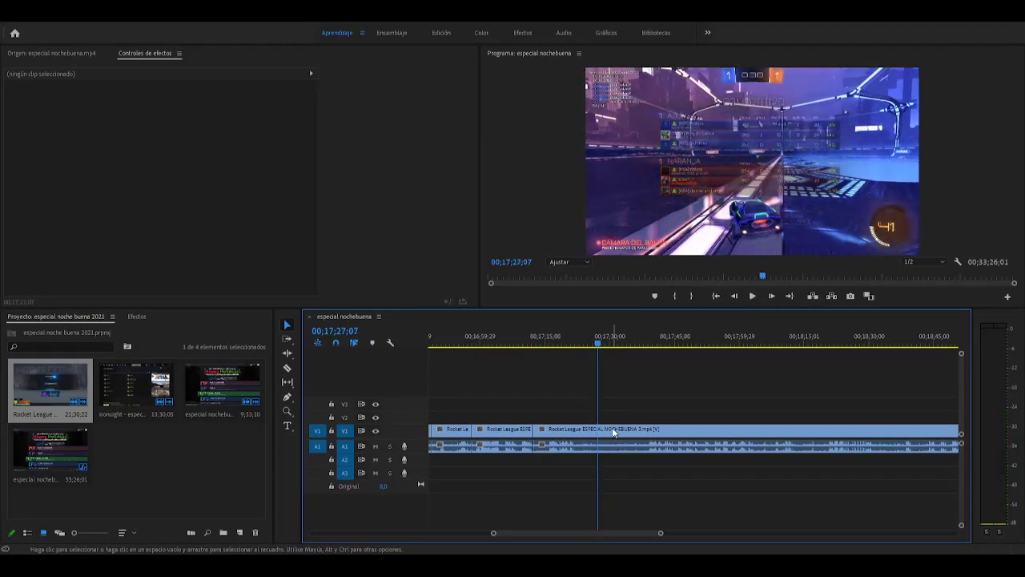
click(601, 434)
key(space)
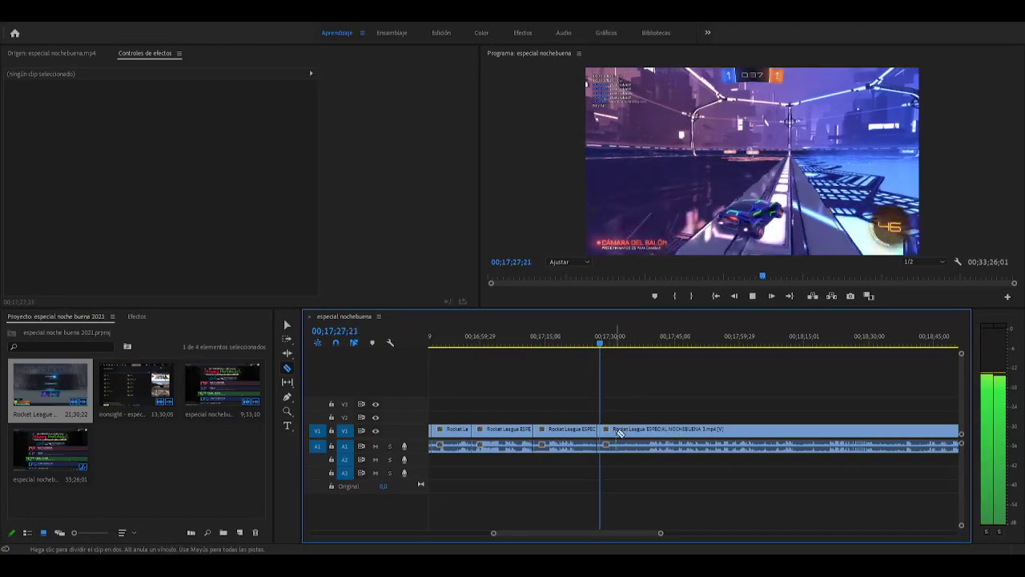
Try cutting out the footage between 00;17;27;07 and 00;17;34;18 and closing the gap
drag(604, 345, 633, 349)
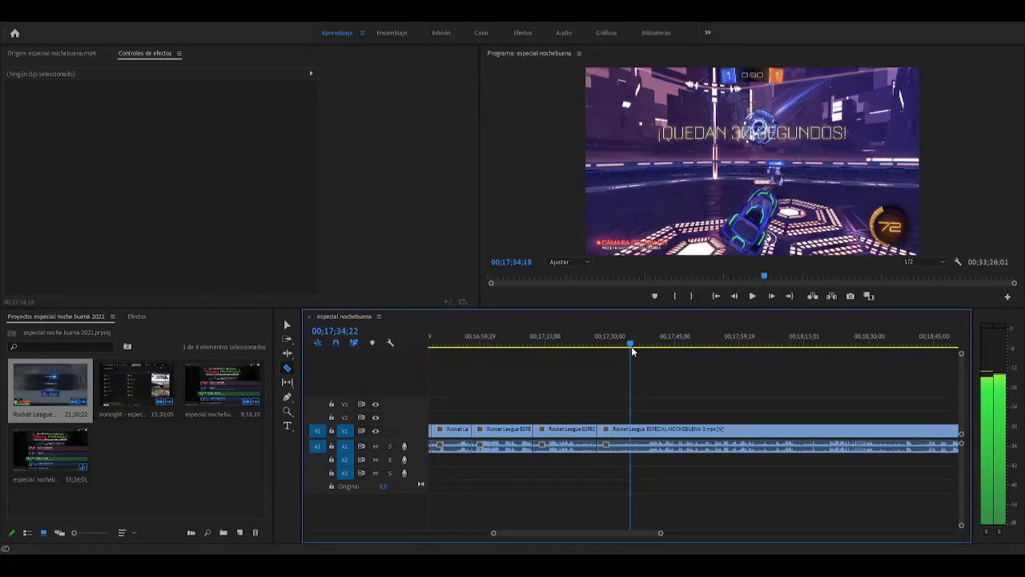
click(633, 430)
key(v)
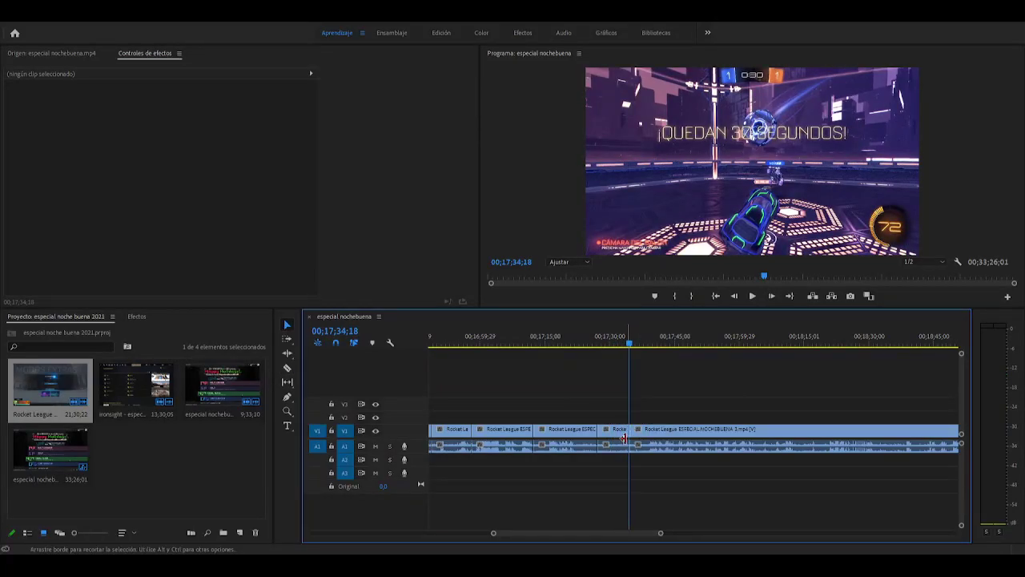
click(620, 432)
key(Delete)
click(619, 432)
key(Delete)
Replay from about 00;17;25 and undo the splits at 00;17;27;07 and 00;17;34;18
click(590, 343)
key(space)
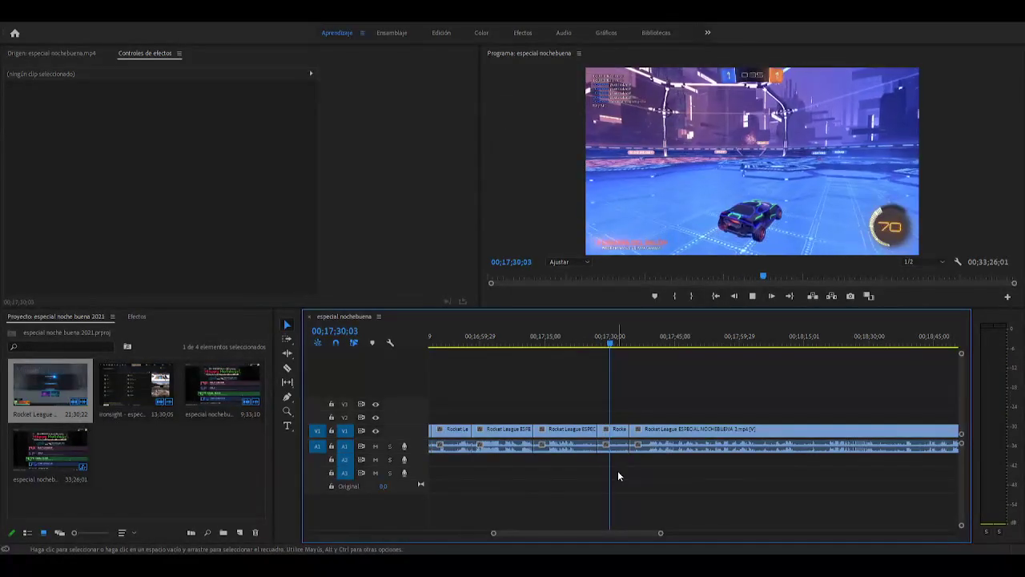
key(ctrl+z)
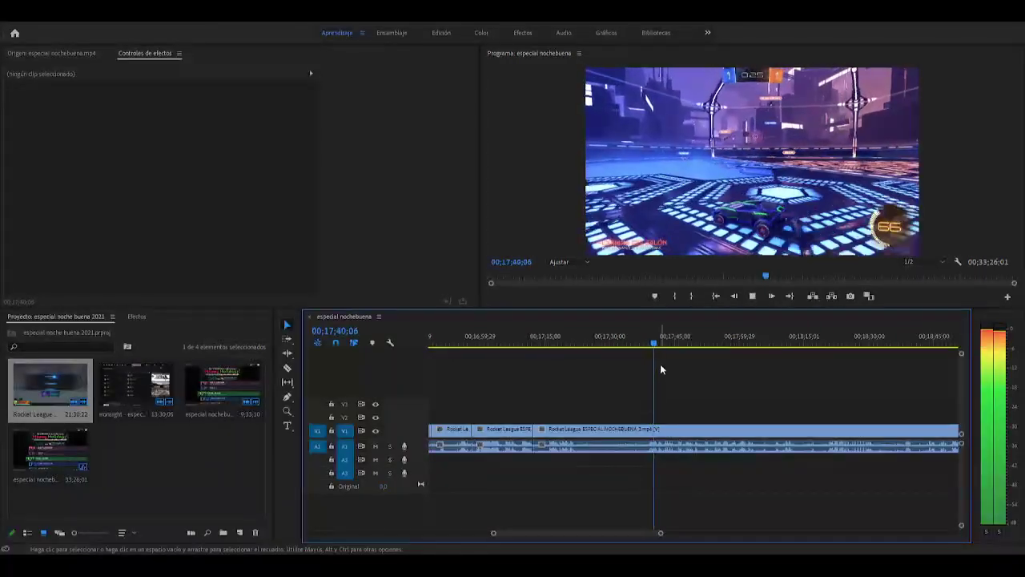
Split the Rocket League clip at about 00;17;38 and play on from the cut
click(648, 345)
key(c)
click(654, 433)
key(space)
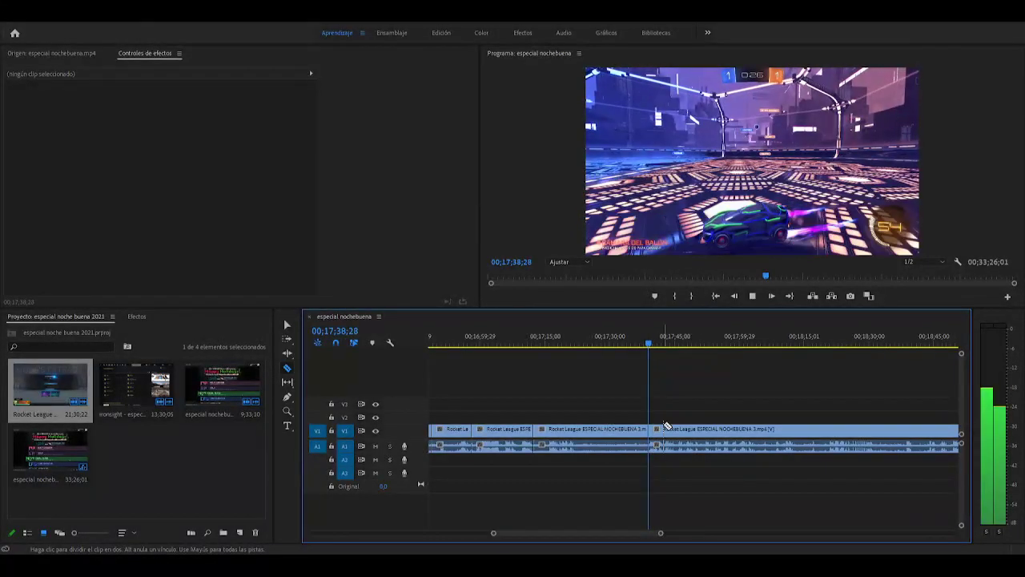
Skim ahead to the next kept action and split the Rocket League clip at 00;17;45;06
click(669, 349)
drag(668, 352, 675, 353)
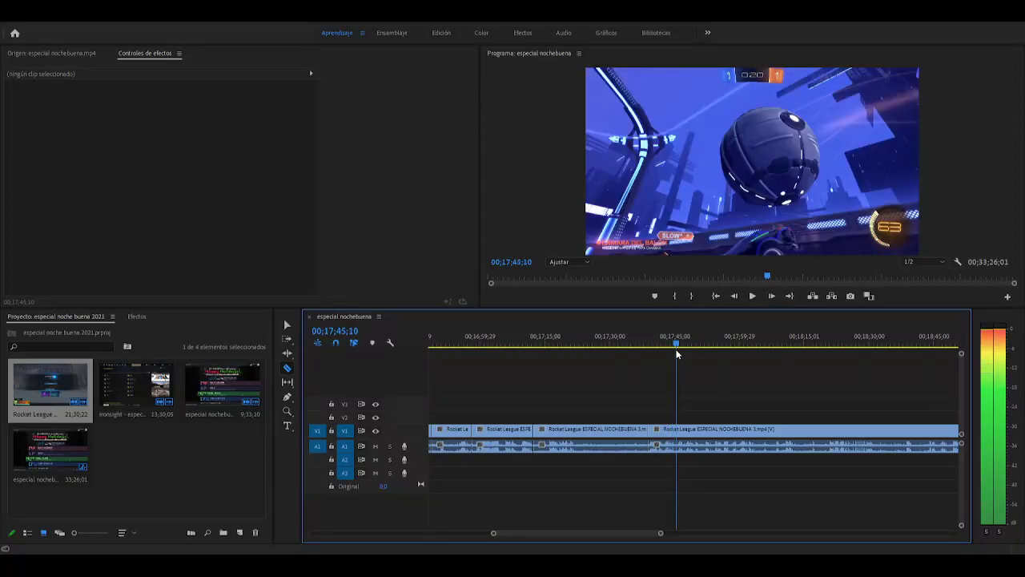
click(680, 433)
key(v)
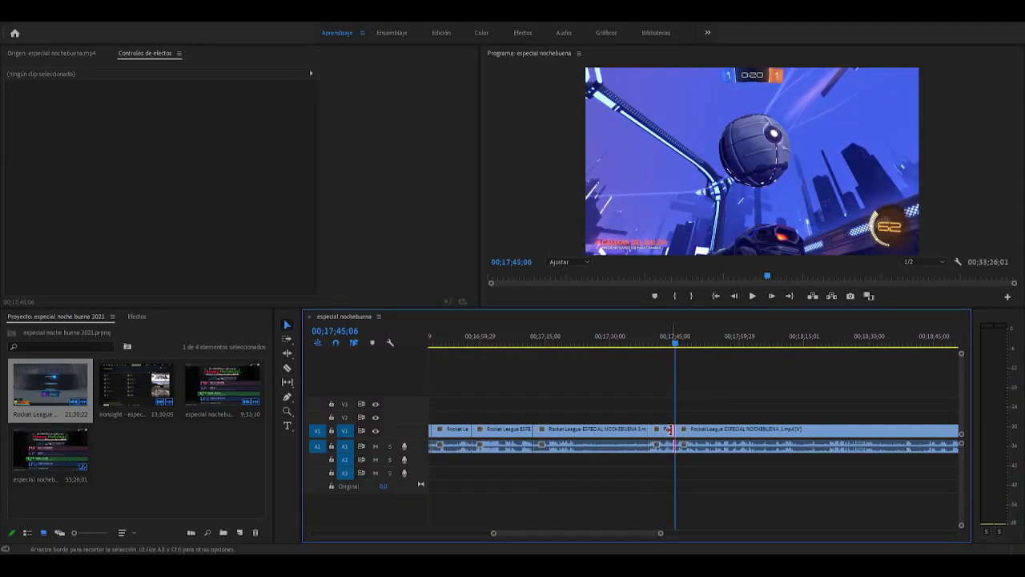
Delete the Rocket League segment between about 00;17;38 and 00;17;45;06, close the gap and play on from the join
click(668, 431)
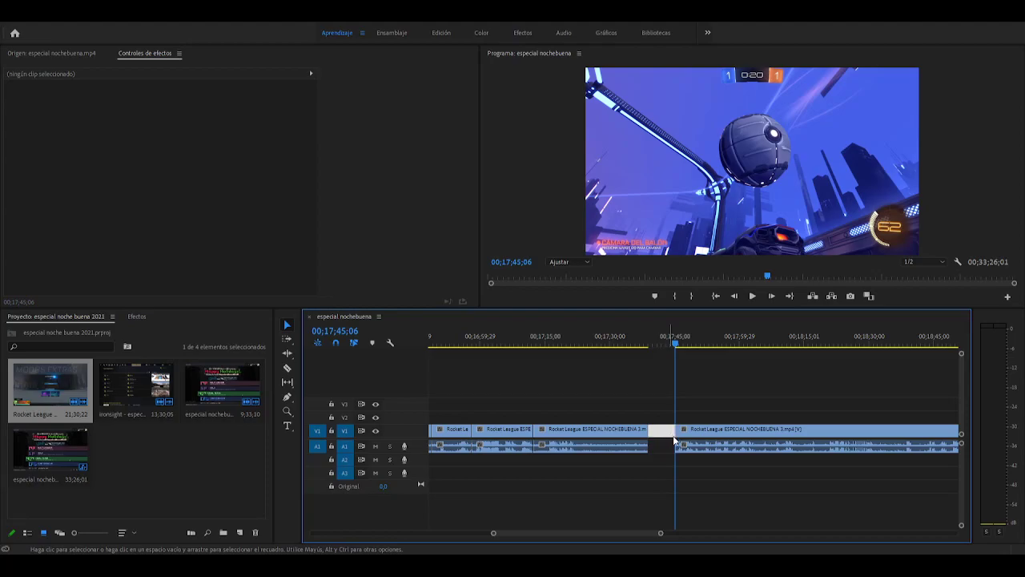
key(shift+Delete)
key(Up)
key(space)
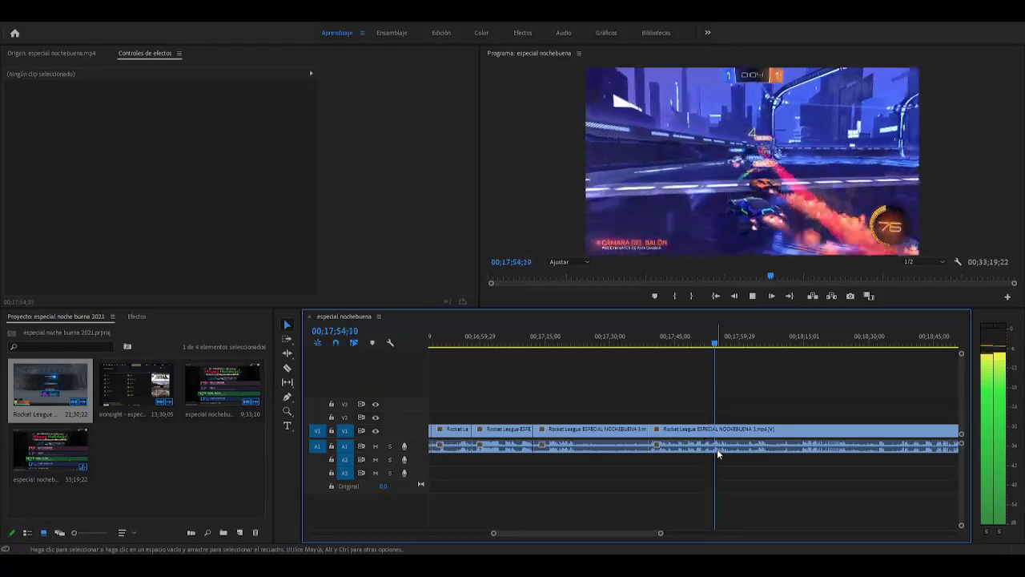
Review the Rocket League footage from the end of regular time to the overtime kickoff at about 00;18;06
click(680, 467)
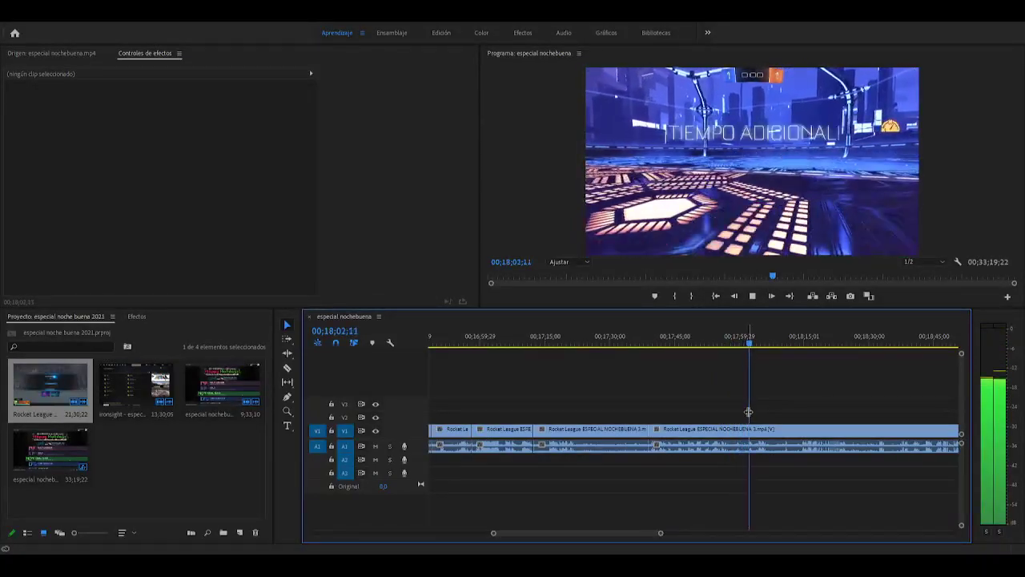
key(space)
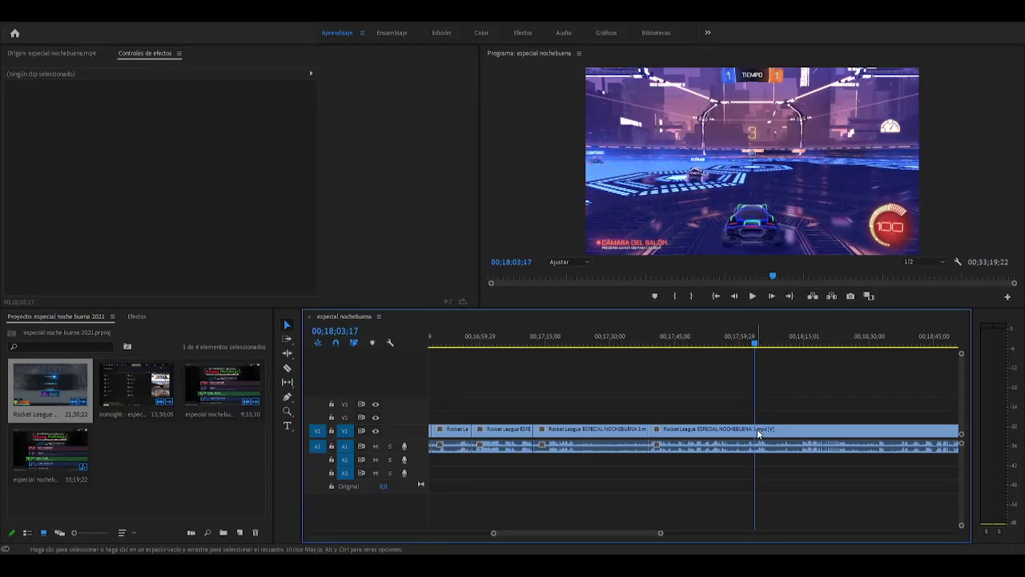
key(space)
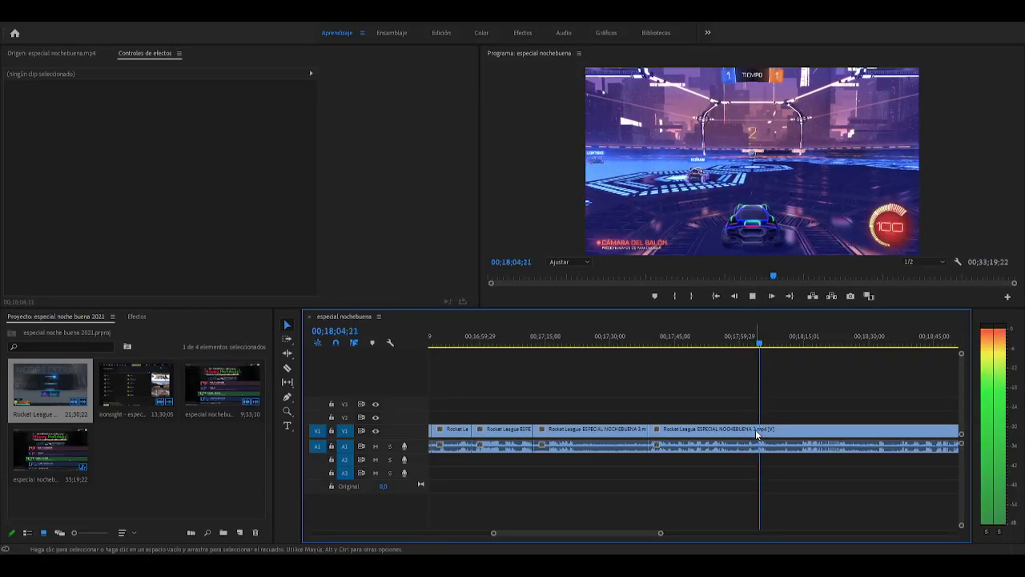
key(space)
key(c)
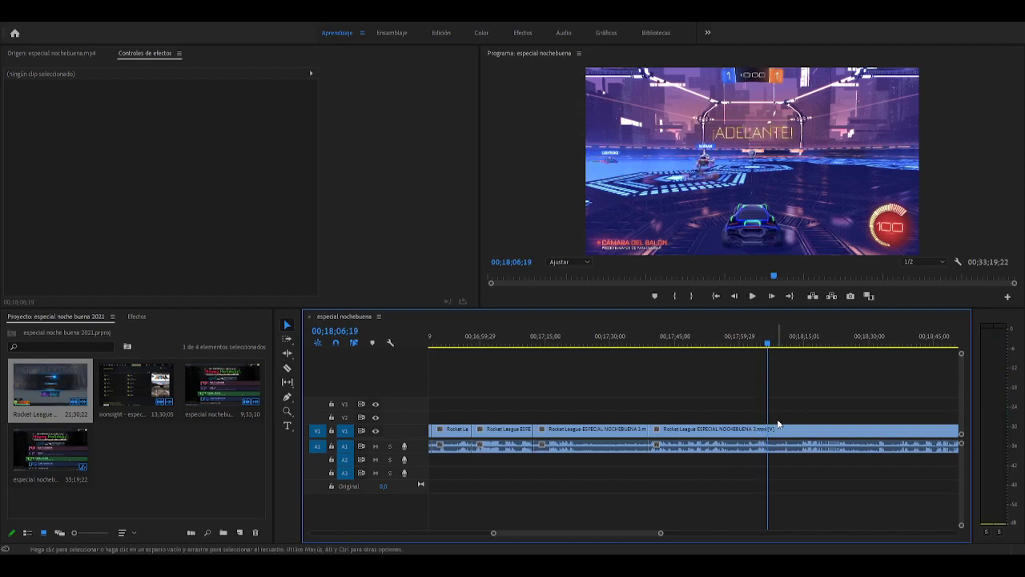
Try splitting the Rocket League clip at about 00;18;14 in overtime, undo the cut and play on past the goal
click(770, 431)
key(space)
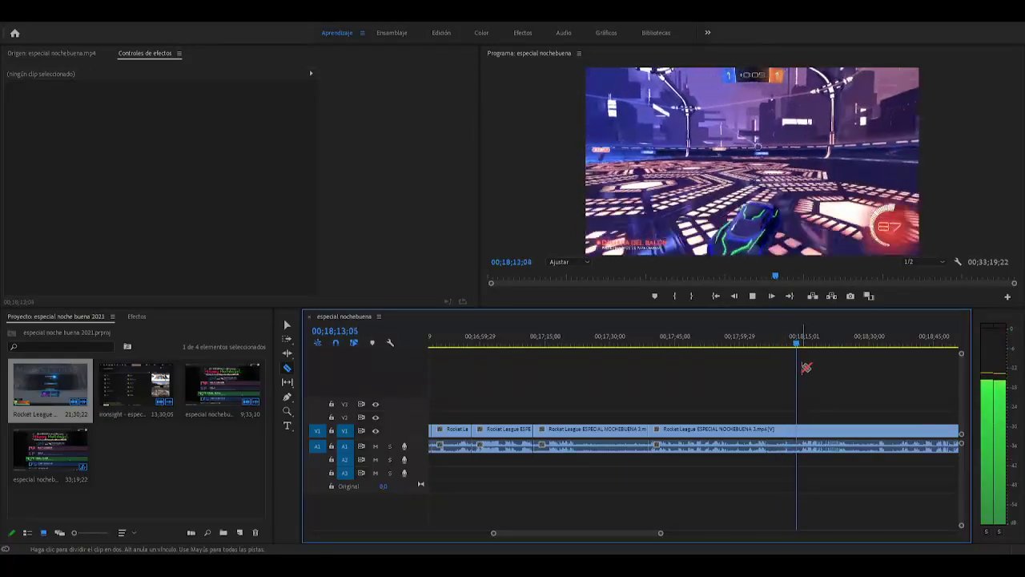
key(space)
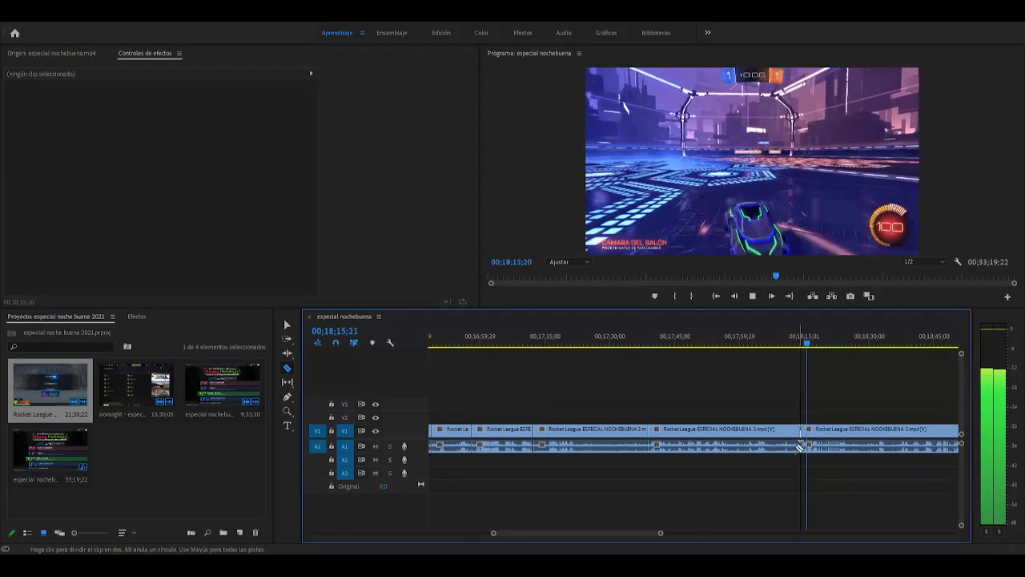
key(ctrl+z)
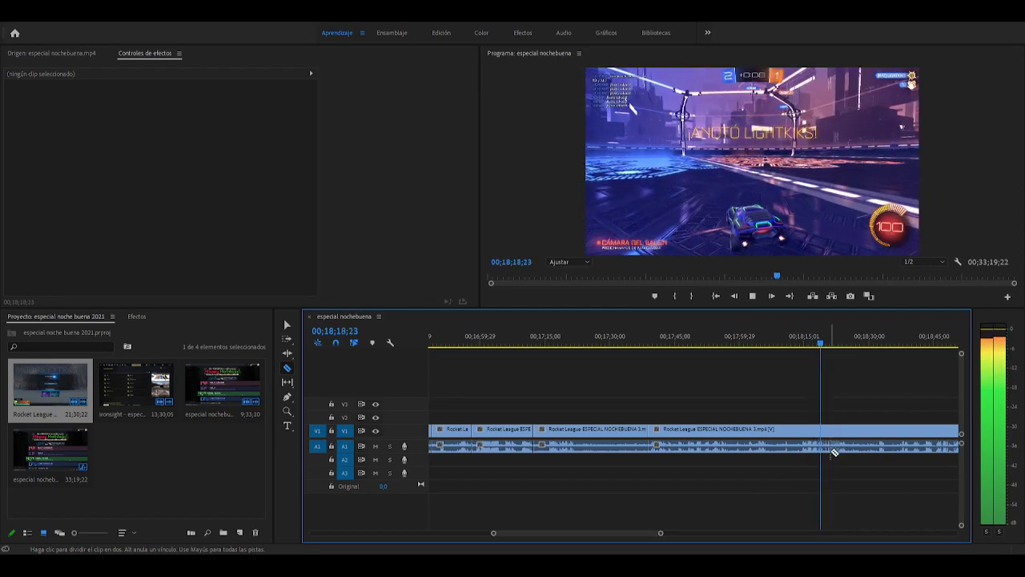
key(space)
key(space)
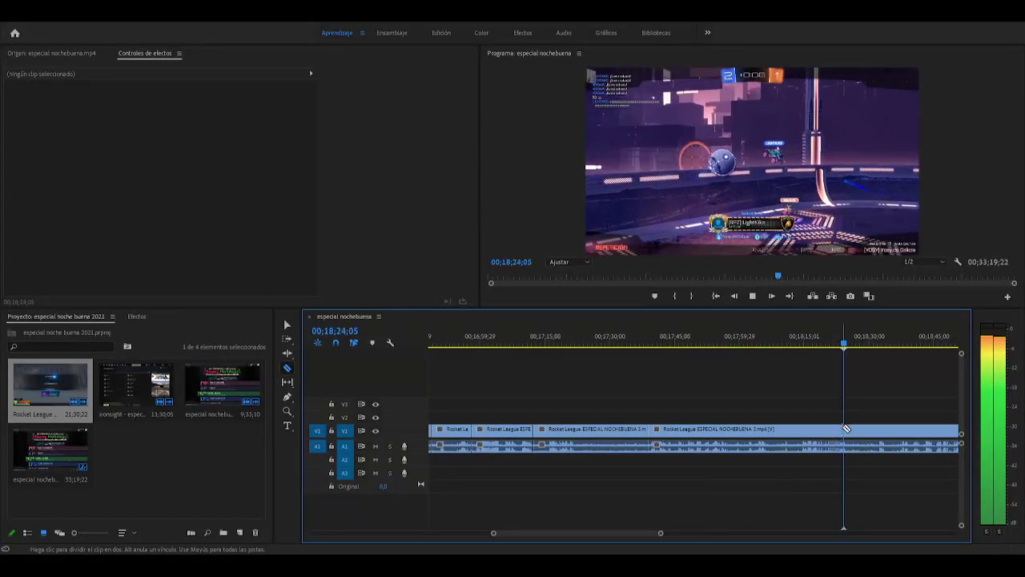
Try splitting the Rocket League clip at about 00;18;24;27 during the goal replay, undo the cut and play on to 00;18;28;06
click(849, 431)
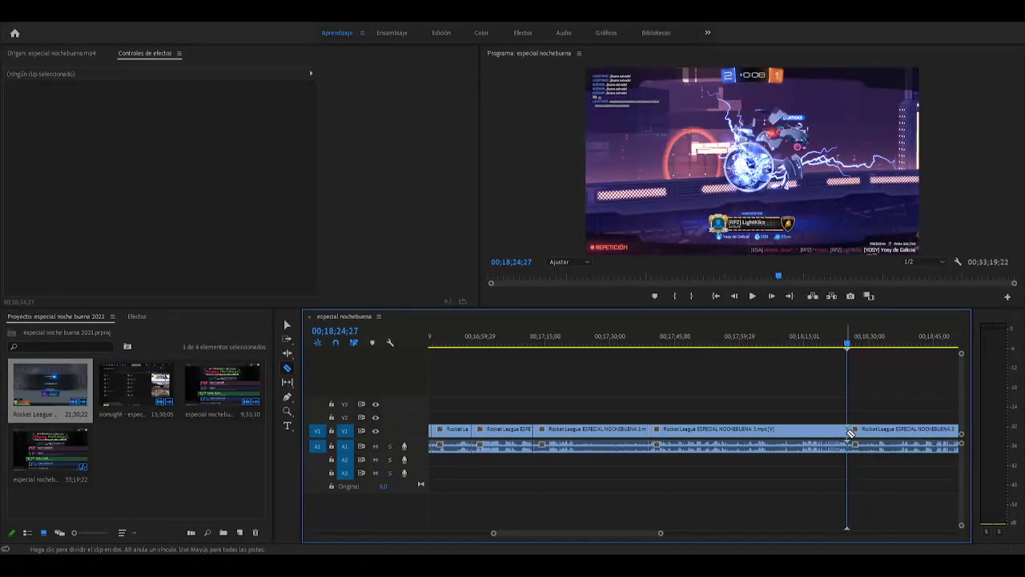
key(space)
key(ctrl+z)
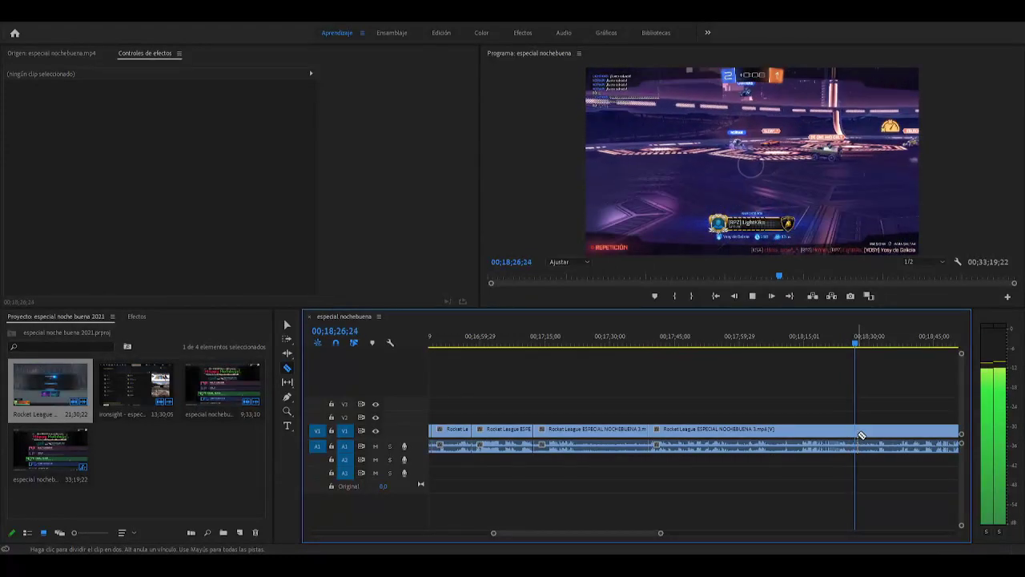
key(space)
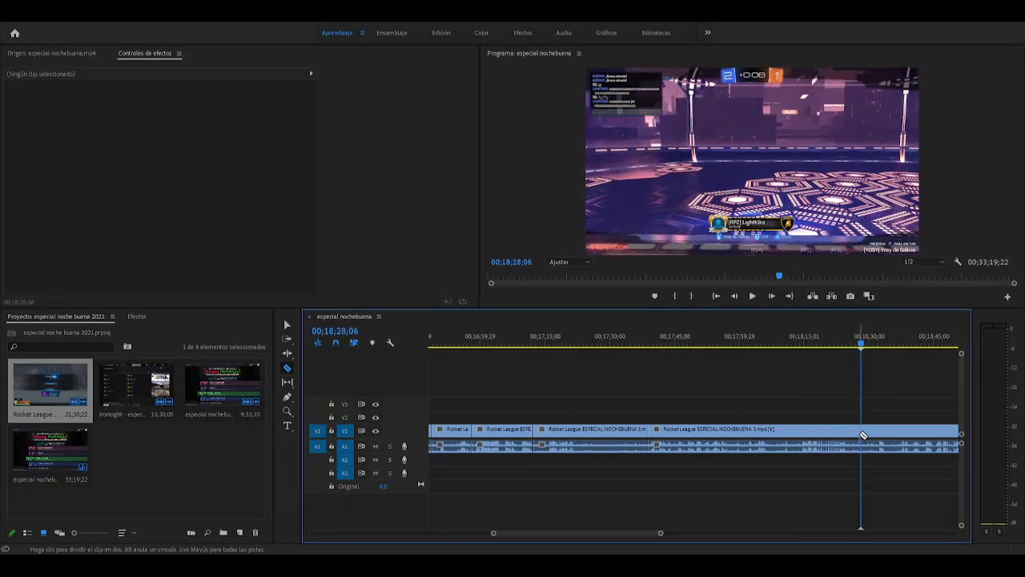
Skim the end of the match and split the Rocket League clip on the winner screen at 00;18;36;08 instead of at 00;18;28;06
drag(648, 533, 674, 533)
key(space)
drag(583, 346, 610, 360)
drag(610, 354, 581, 361)
key(space)
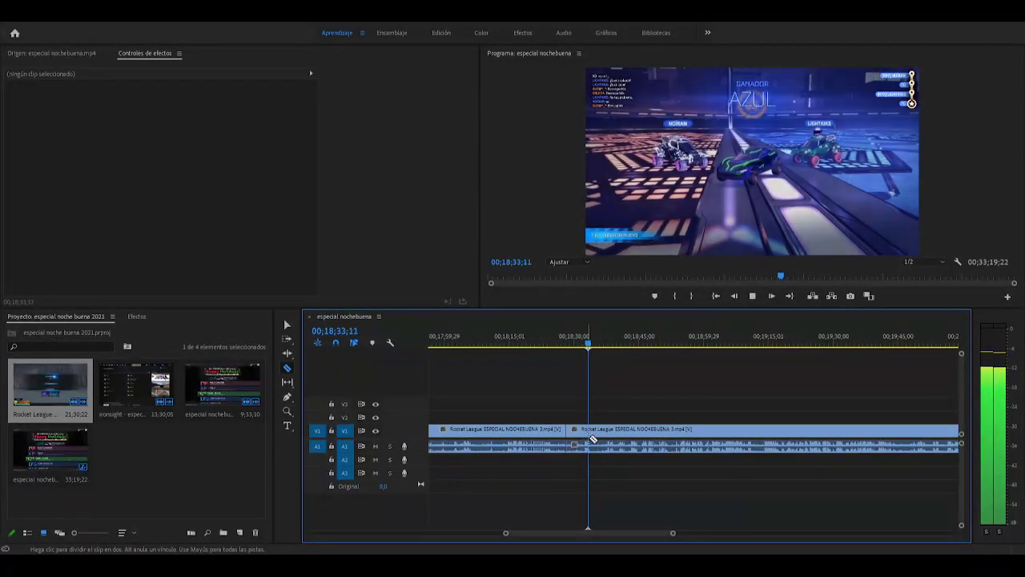
click(601, 430)
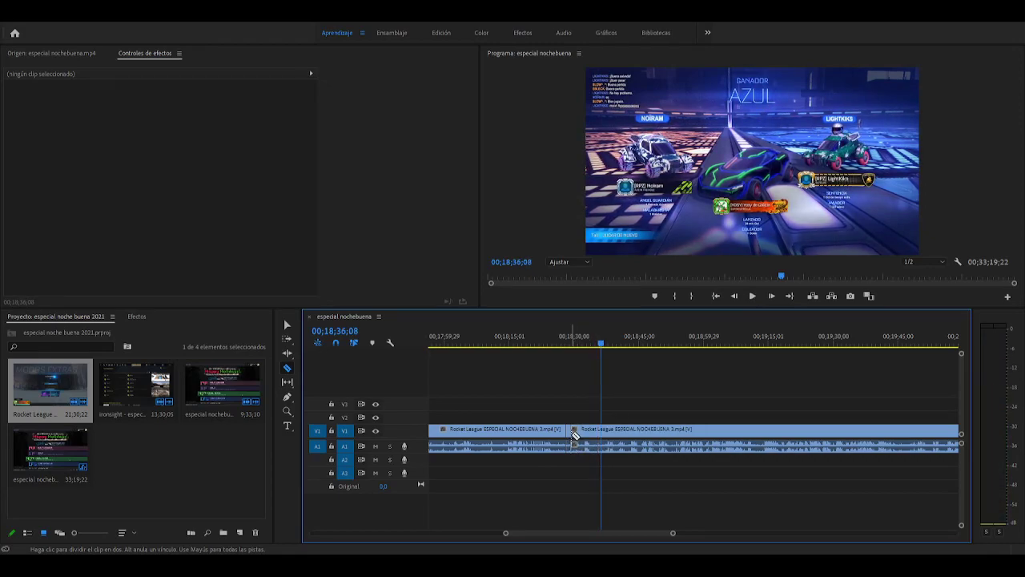
key(space)
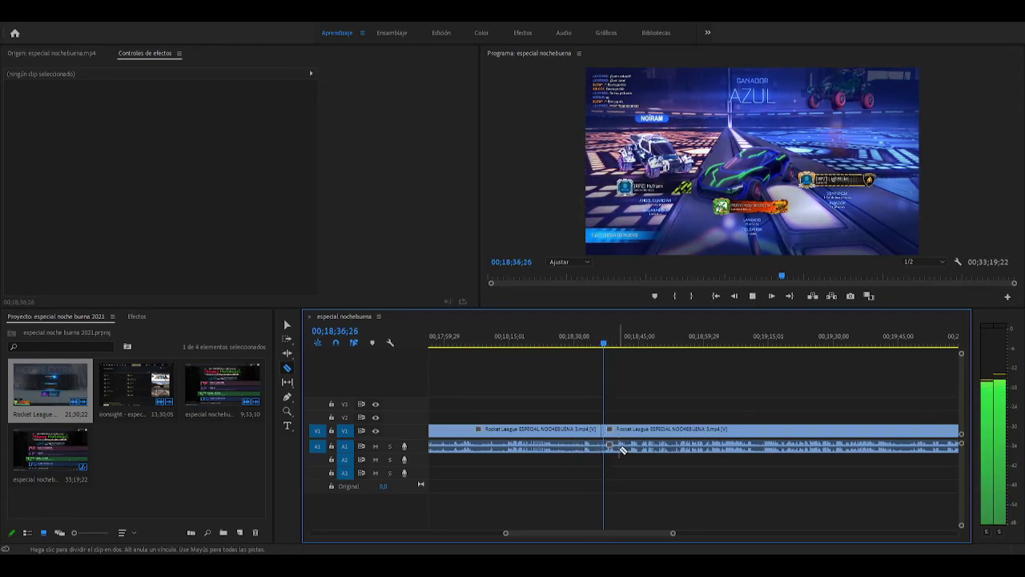
Skim past the post-match screens and split the Rocket League clip at 00;19;13;23, where the new-item screen ends
drag(603, 534, 609, 534)
drag(516, 350, 655, 346)
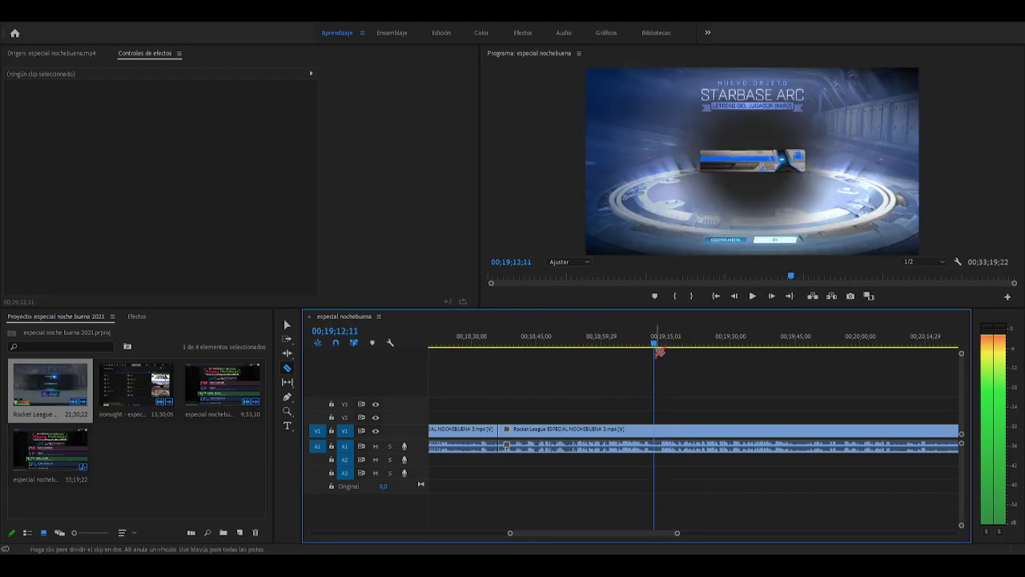
key(space)
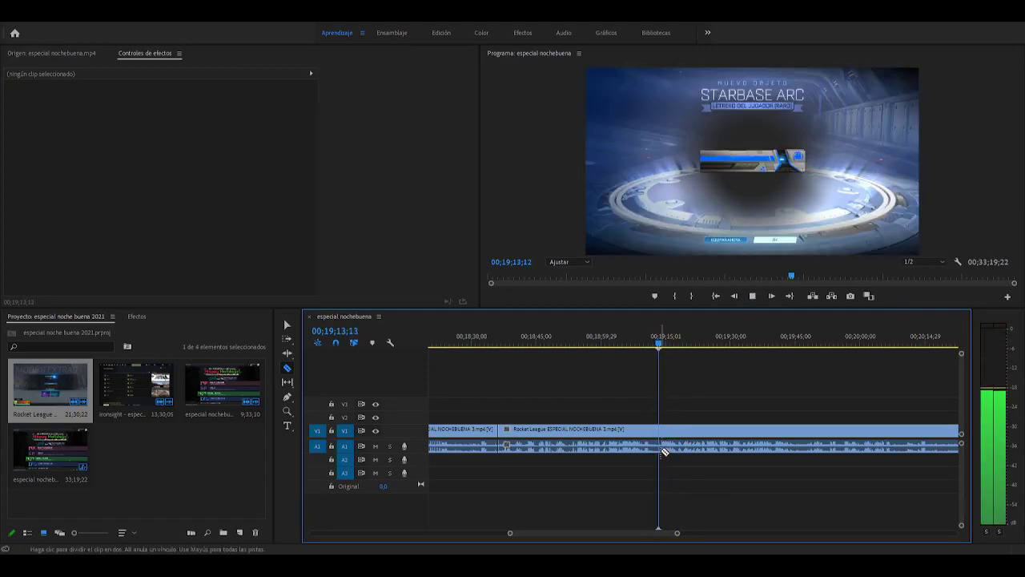
key(space)
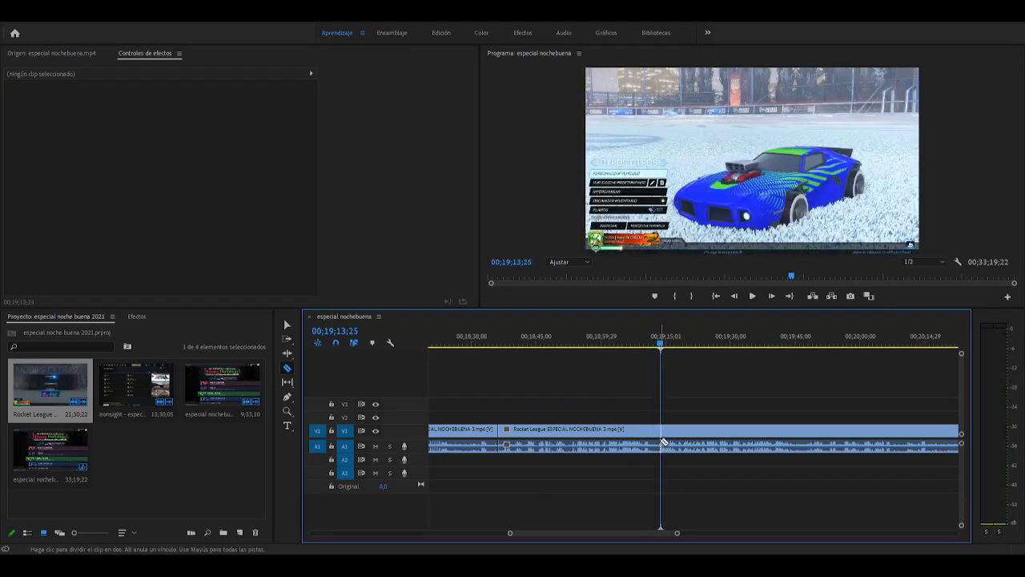
click(660, 346)
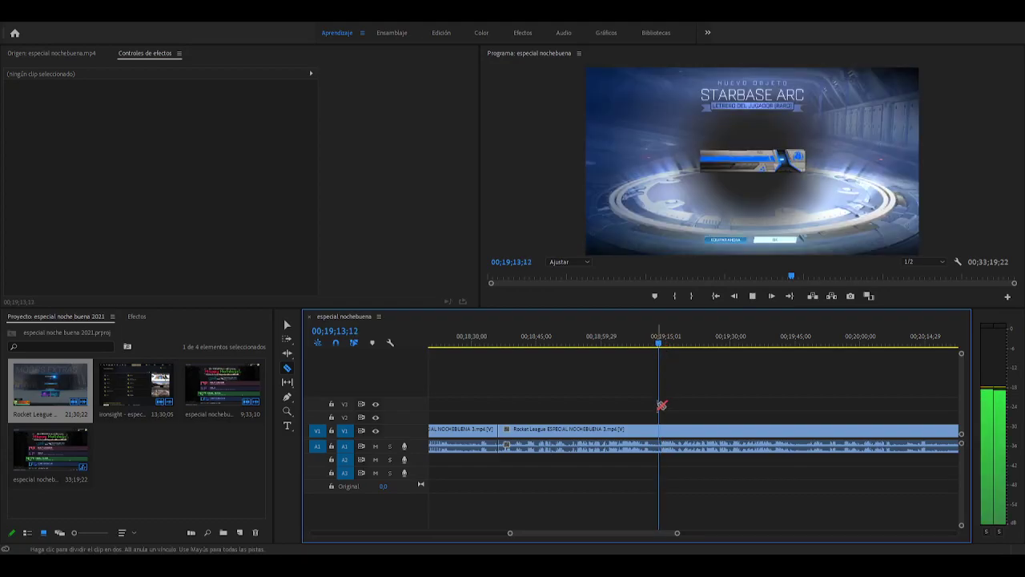
Delete the post-match segment between 00;18;36;08 and 00;19;13;23, close the gap and play on from the join
key(v)
click(616, 440)
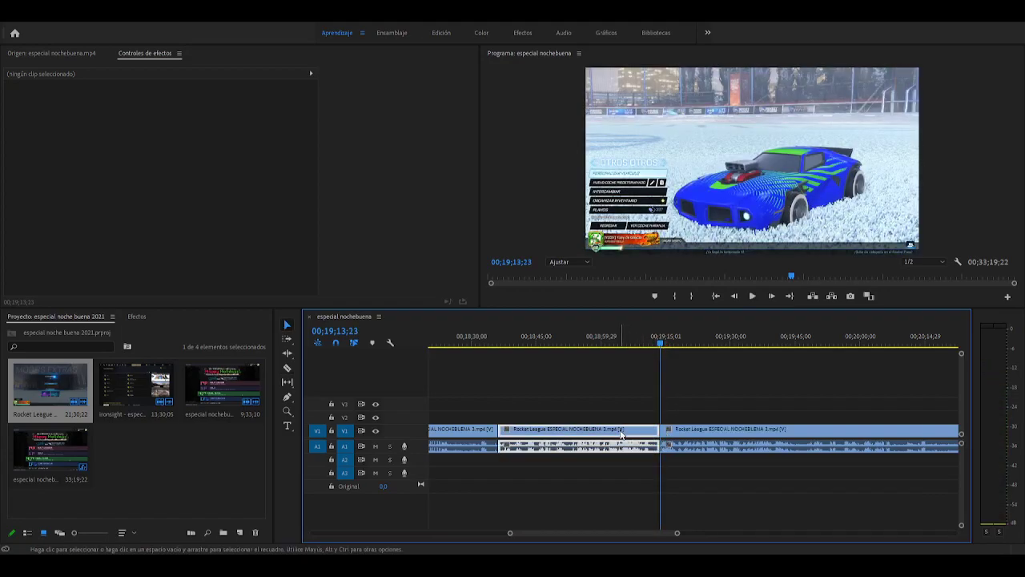
key(Delete)
click(577, 441)
key(Delete)
key(Up)
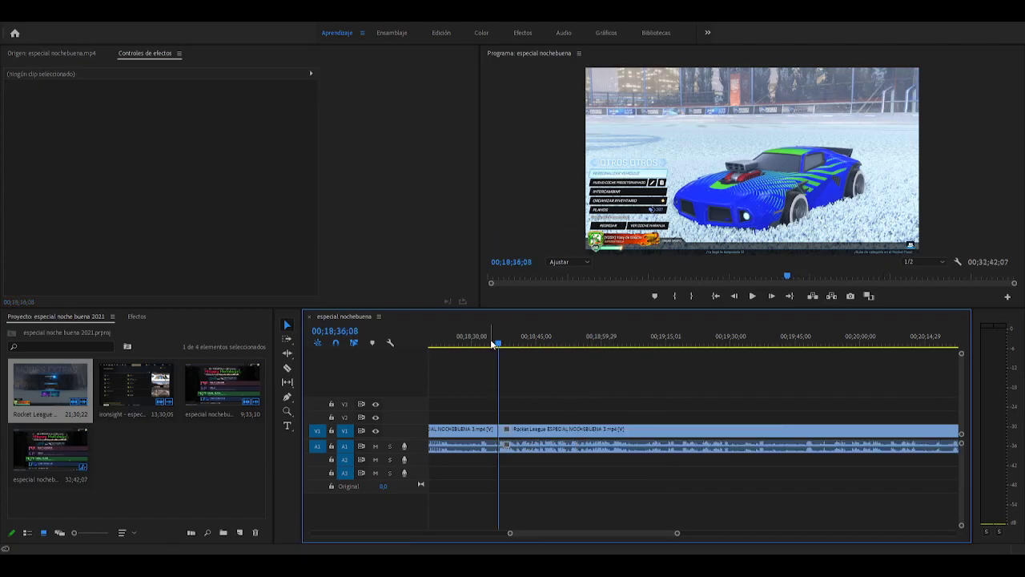
key(space)
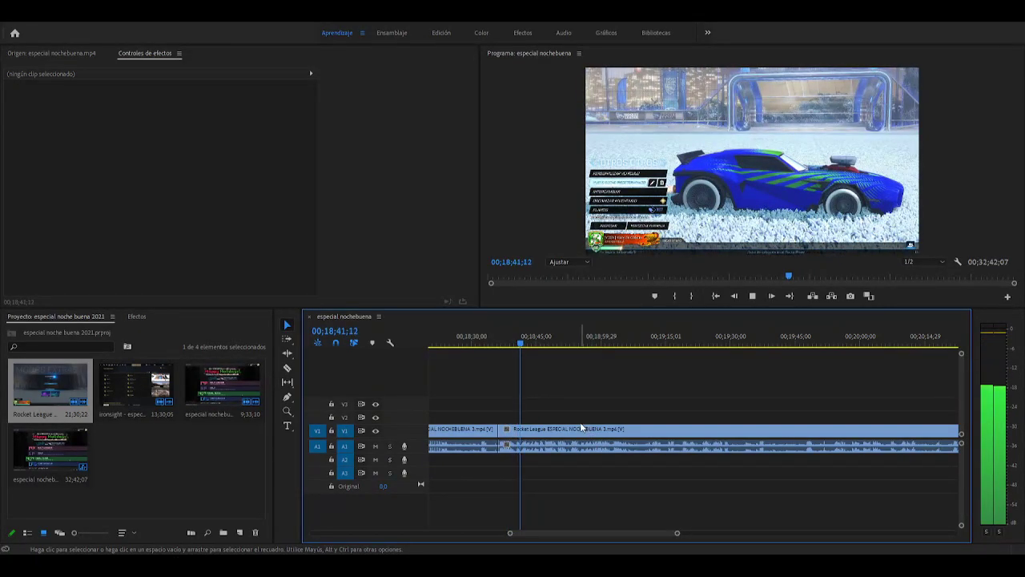
Split the Rocket League clip in the garage footage at 00;18;49;26 and at the next match's kickoff countdown at 00;19;07;09
key(space)
key(space)
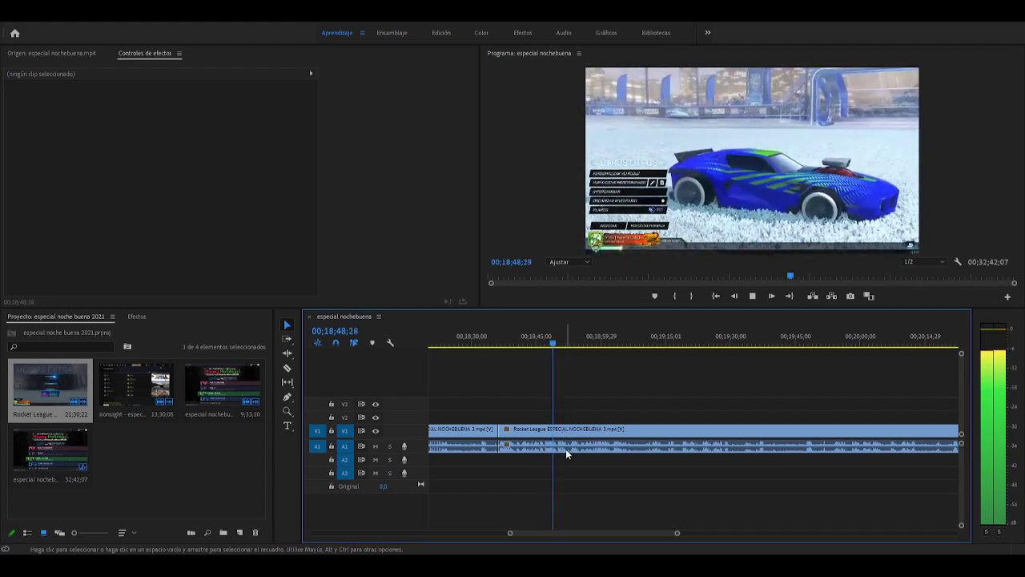
key(space)
key(c)
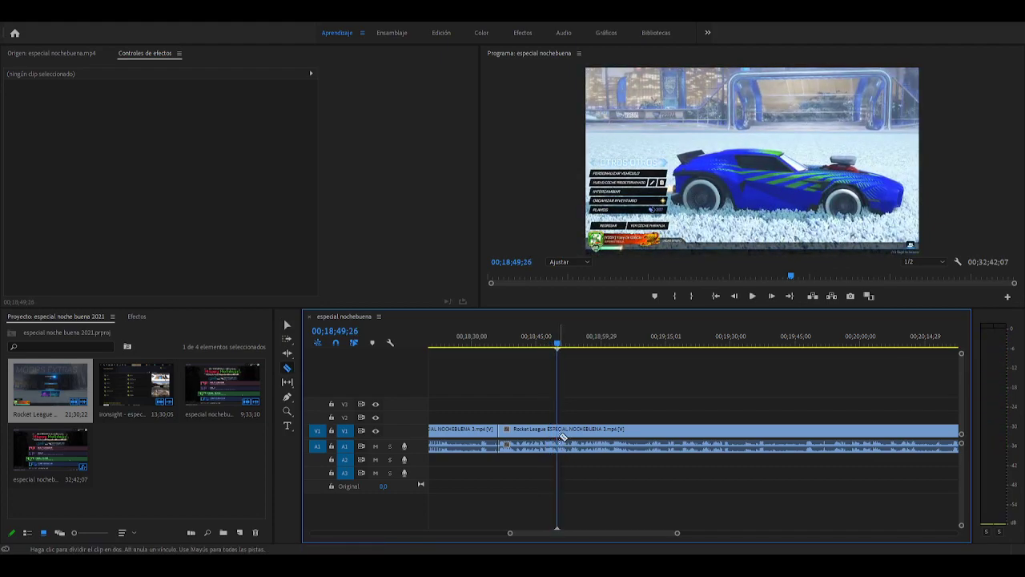
key(space)
drag(581, 345, 632, 358)
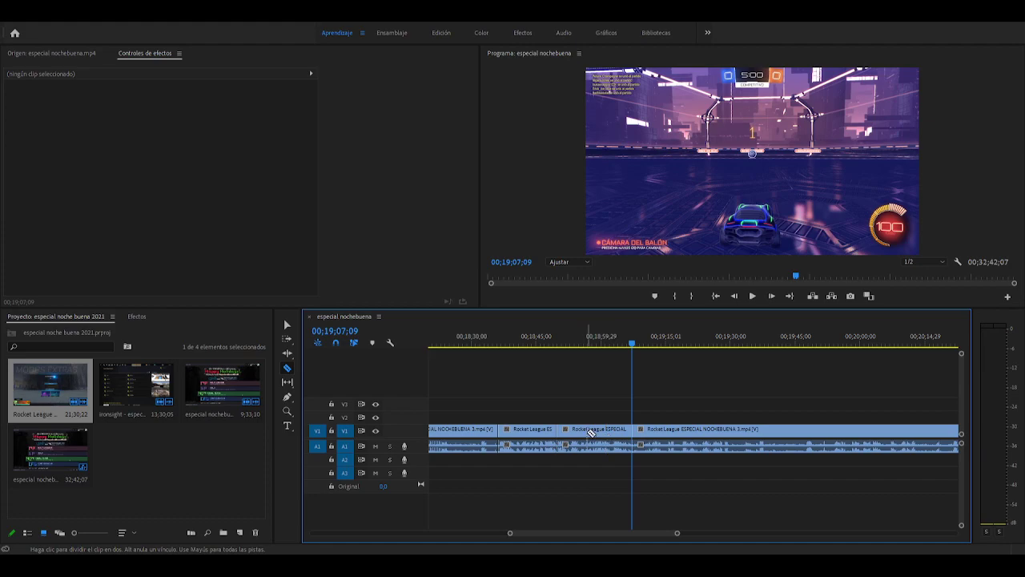
Delete the segment between 00;18;49;26 and 00;19;07;09, close the gap and replay across the join
key(v)
click(591, 430)
key(Delete)
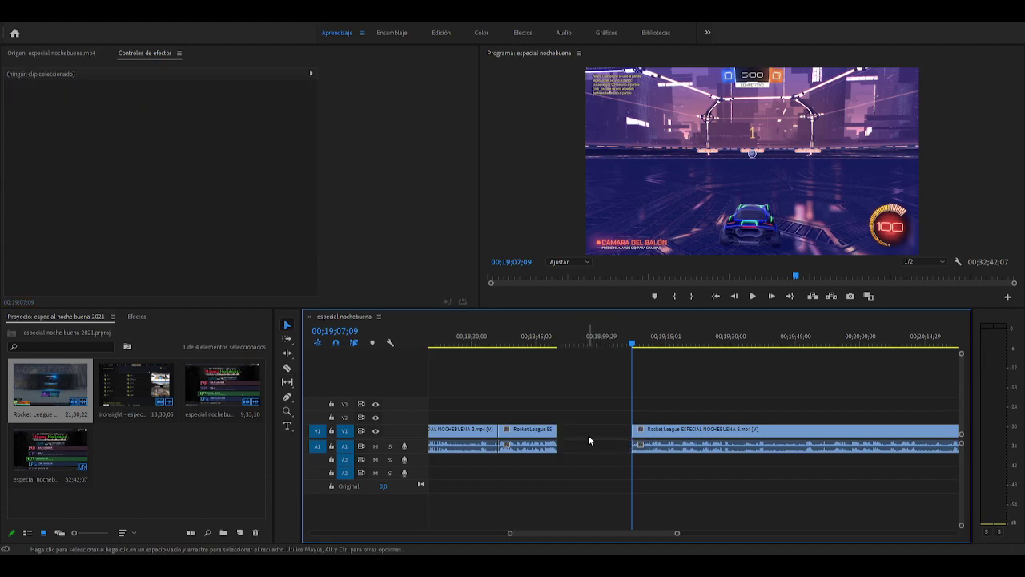
key(Delete)
click(551, 344)
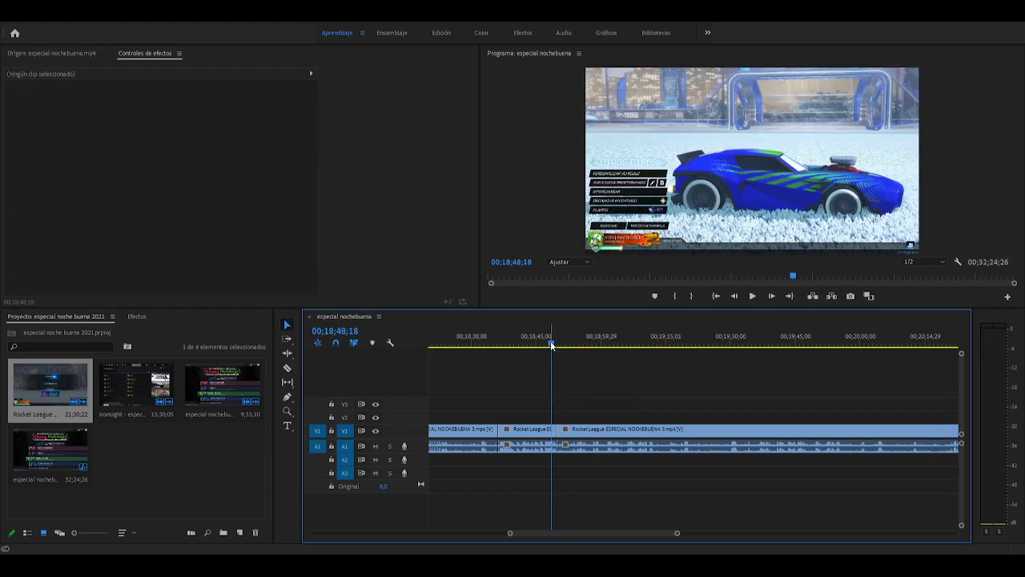
key(space)
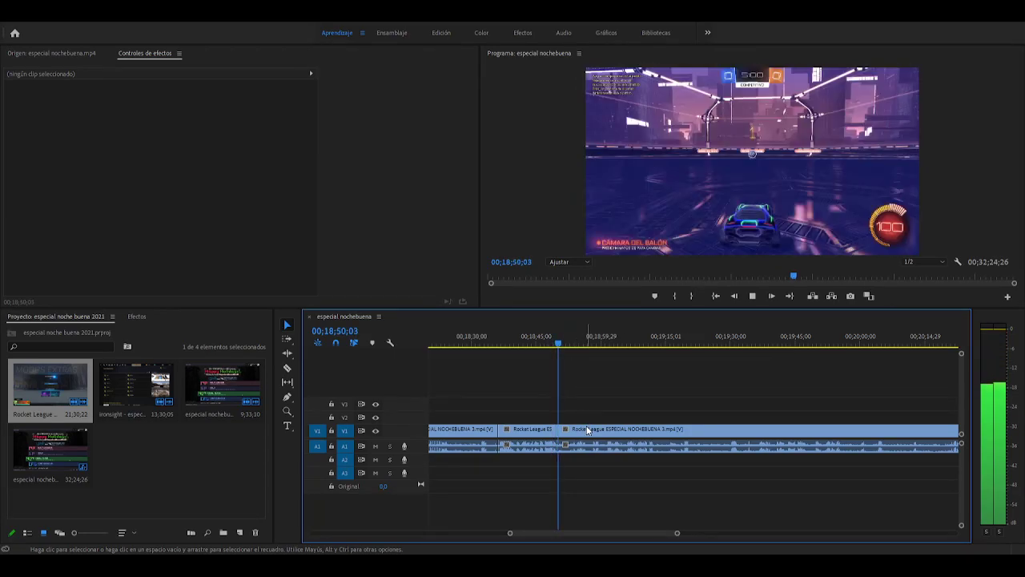
Review the new match's opening and split the Rocket League clip at 00;18;56;08 and at 00;18;52;11
click(573, 343)
key(space)
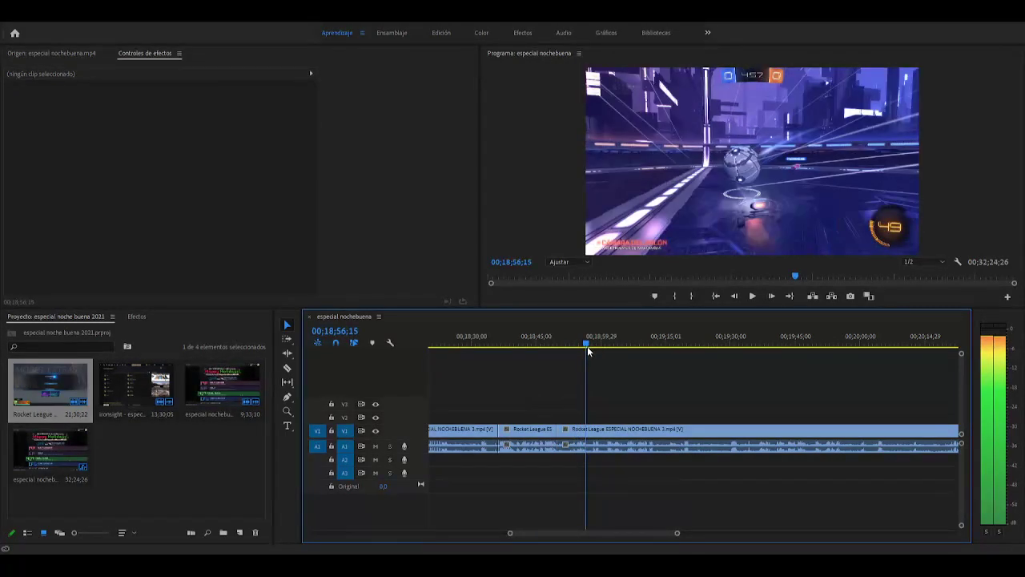
click(588, 346)
click(586, 347)
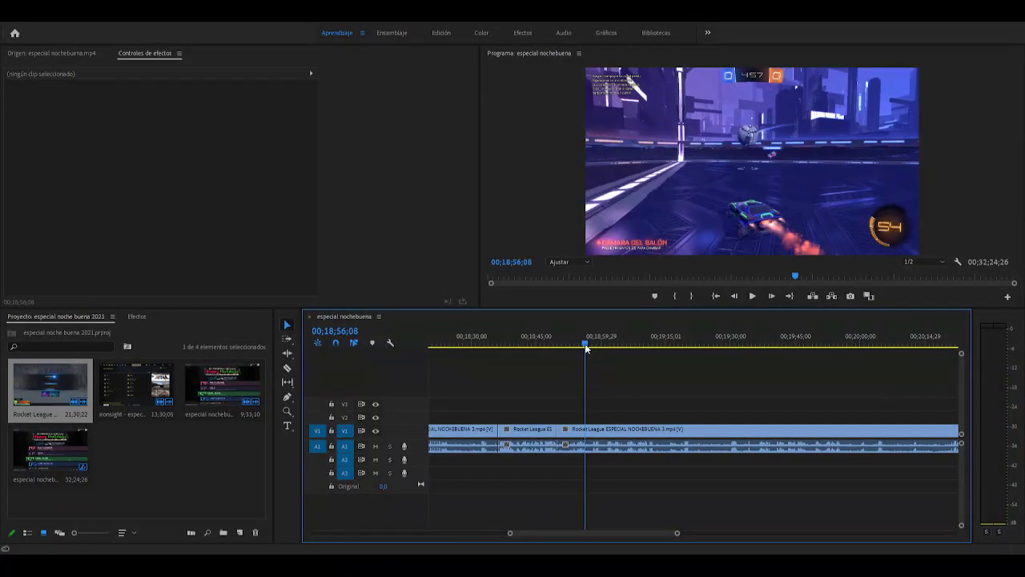
key(c)
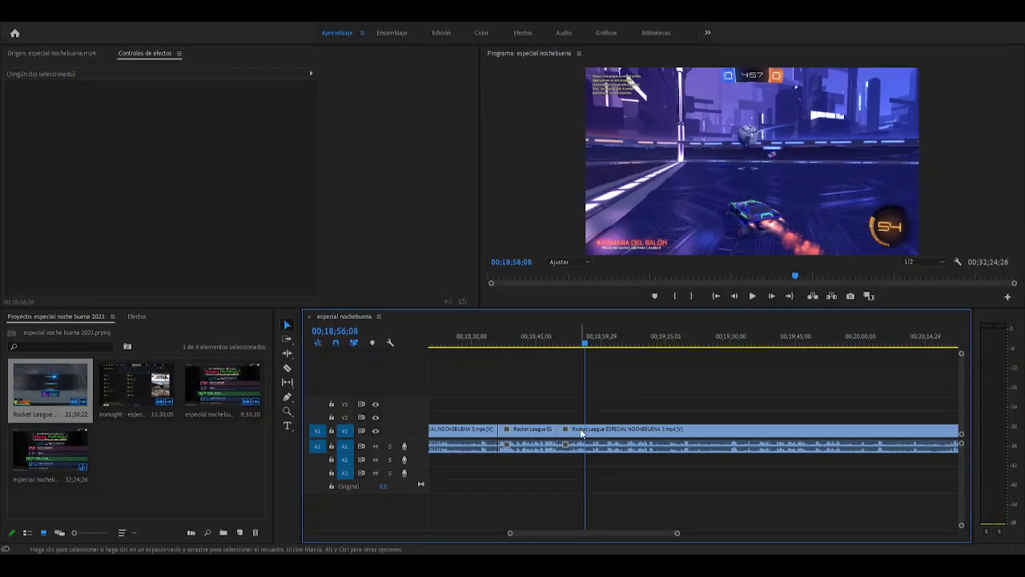
key(v)
click(575, 433)
click(559, 346)
key(space)
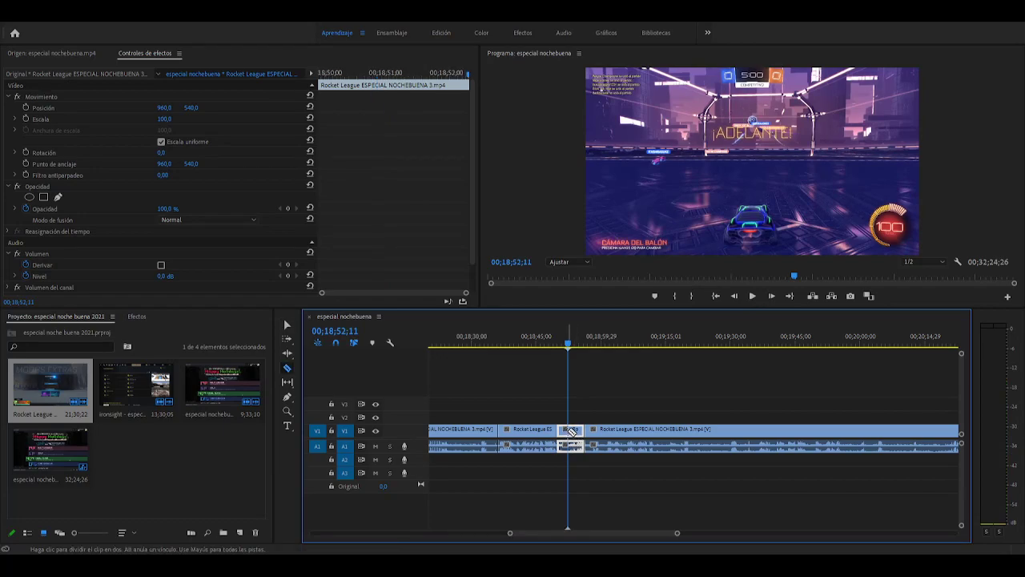
Delete the kickoff segment between 00;18;52;11 and 00;18;56;08, close the gap and play on from the join
key(ctrl+alt+q)
key(shift+Delete)
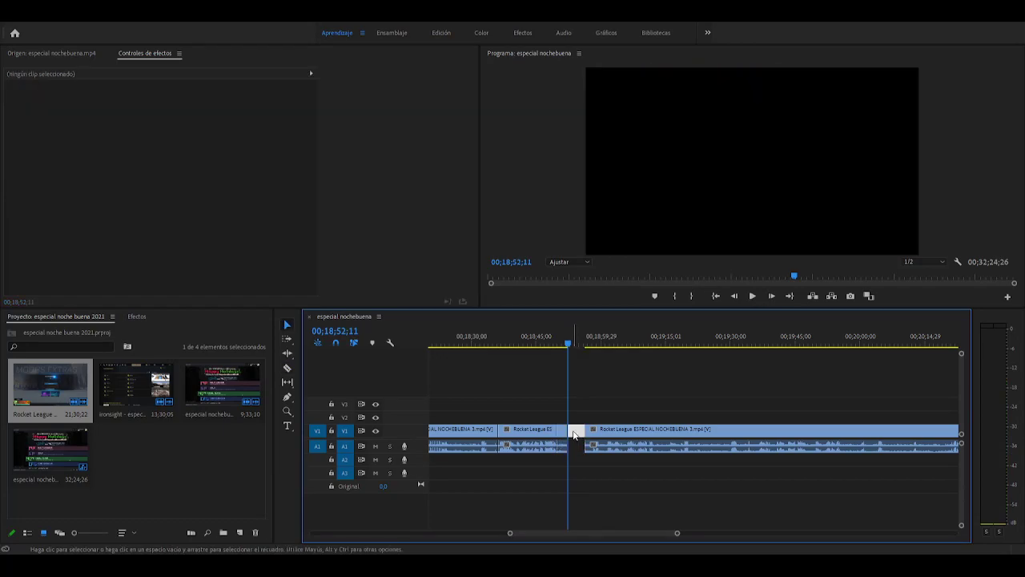
click(591, 384)
key(space)
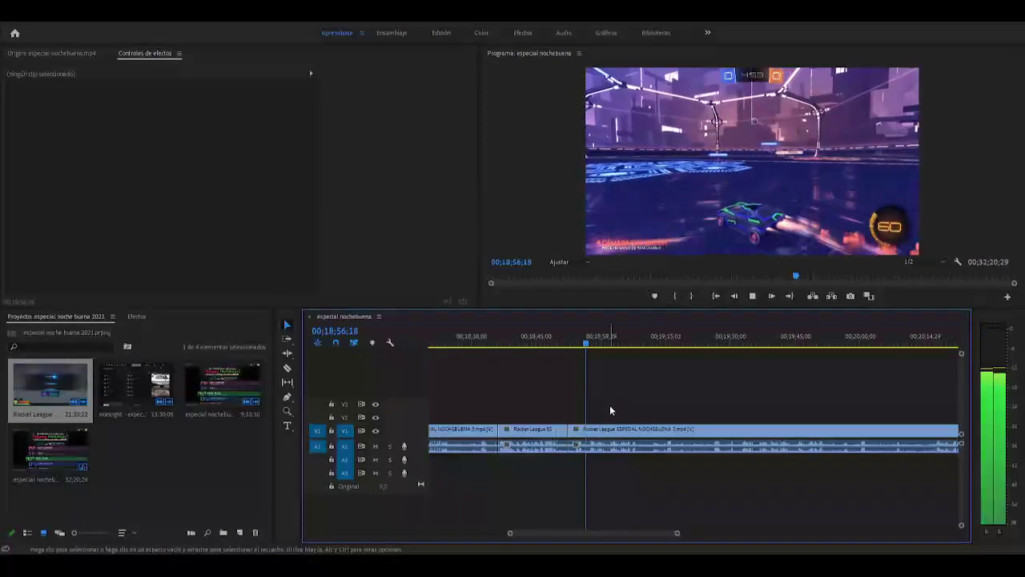
Replay the footage across the join at 00;18;52;11 and split the Rocket League clip at 00;18;56;06
key(space)
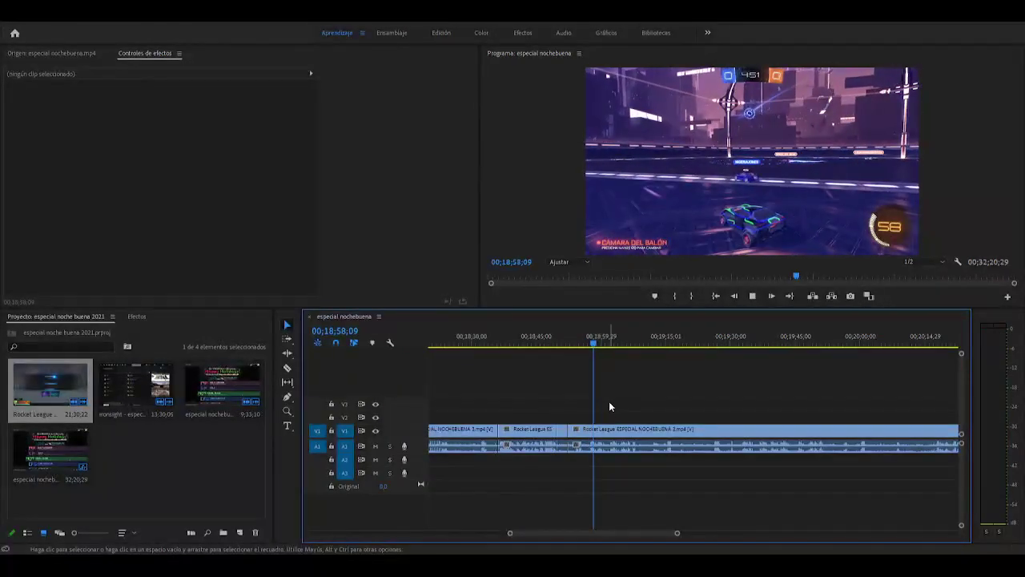
drag(593, 343, 574, 350)
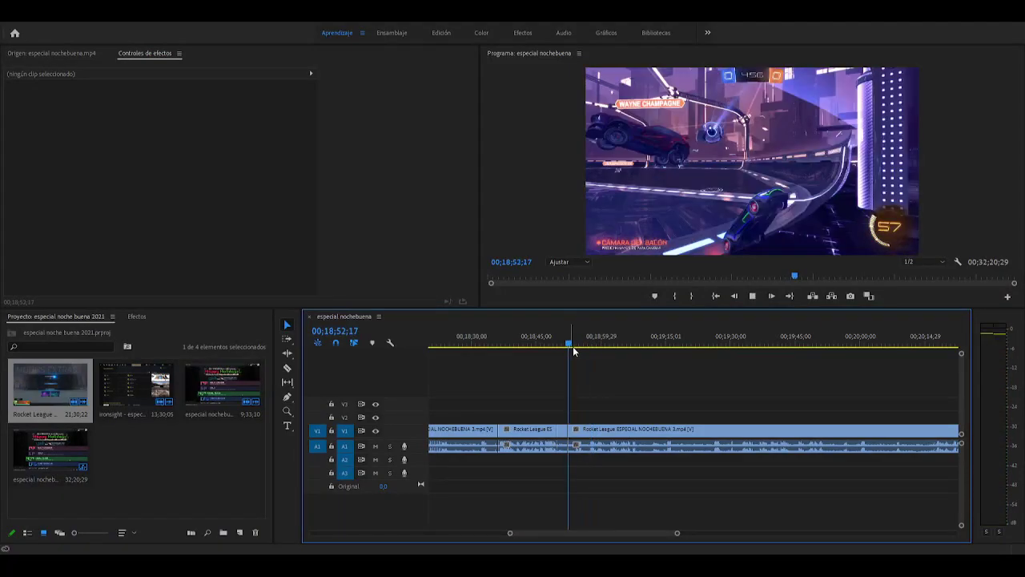
key(space)
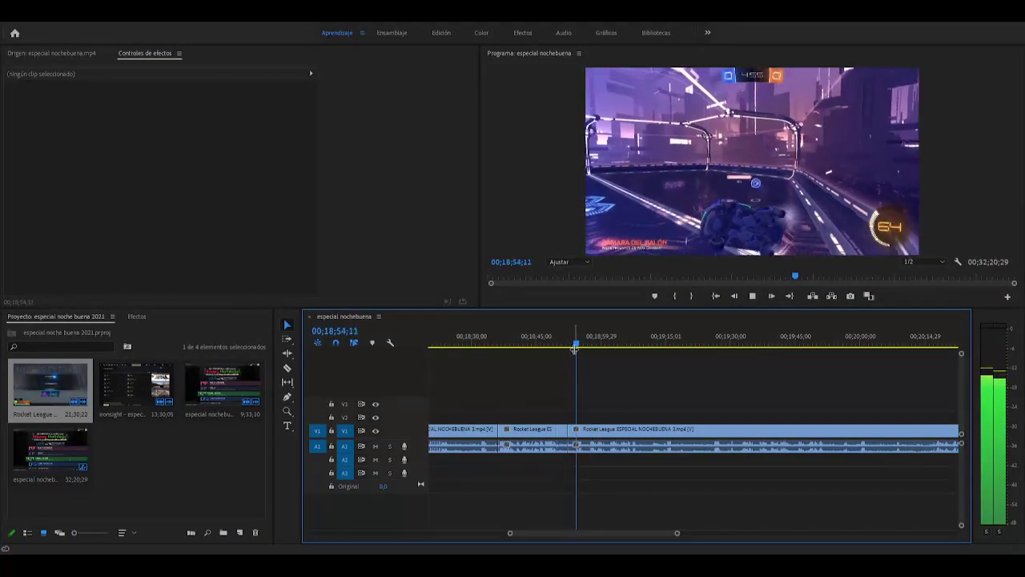
key(space)
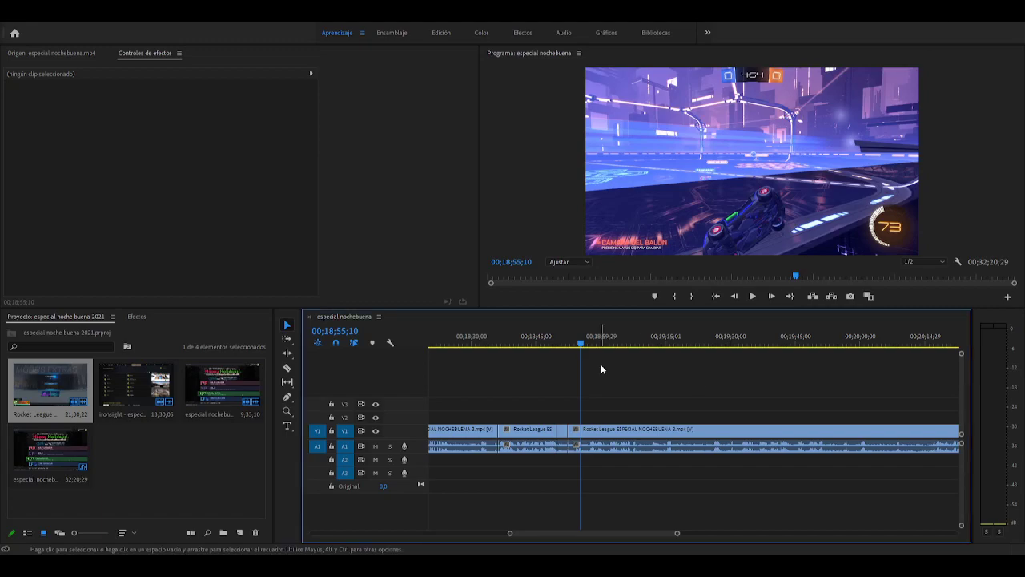
drag(582, 344, 587, 349)
click(579, 346)
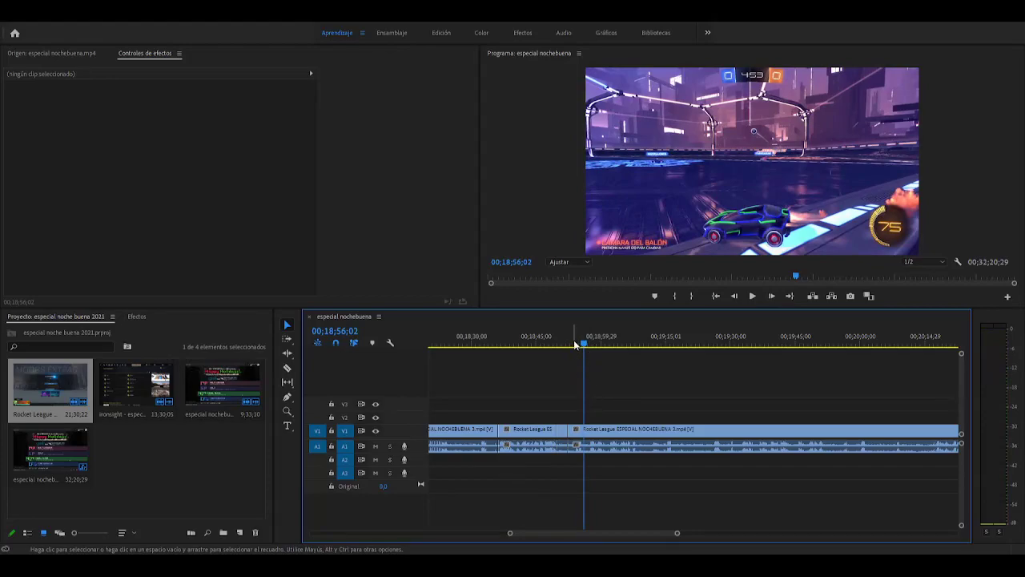
key(space)
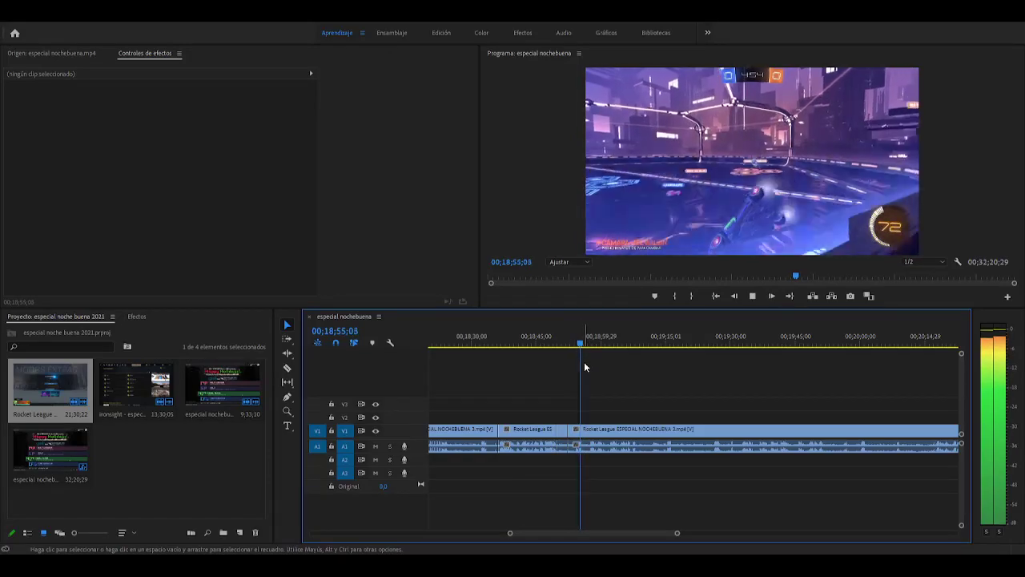
key(space)
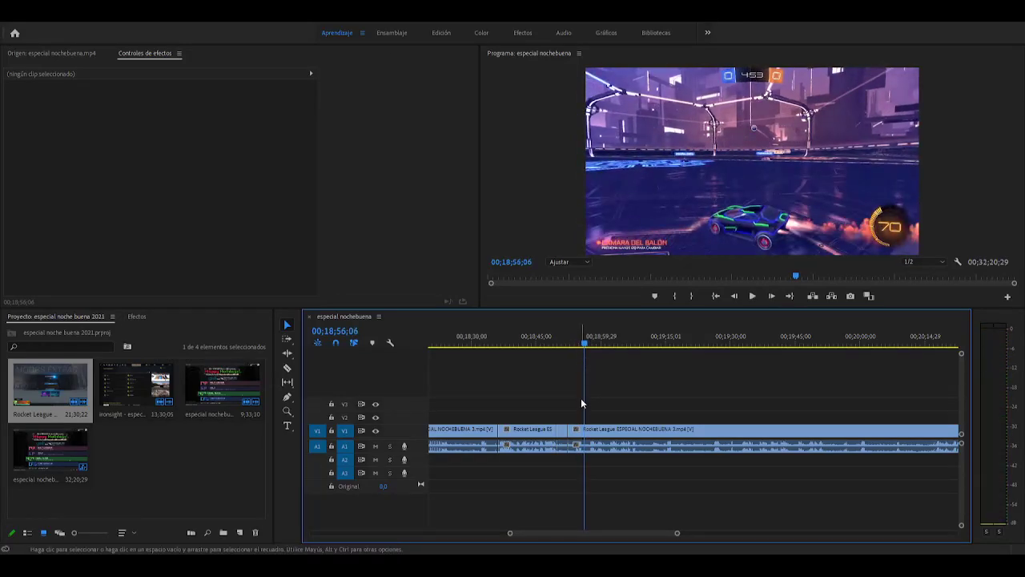
key(c)
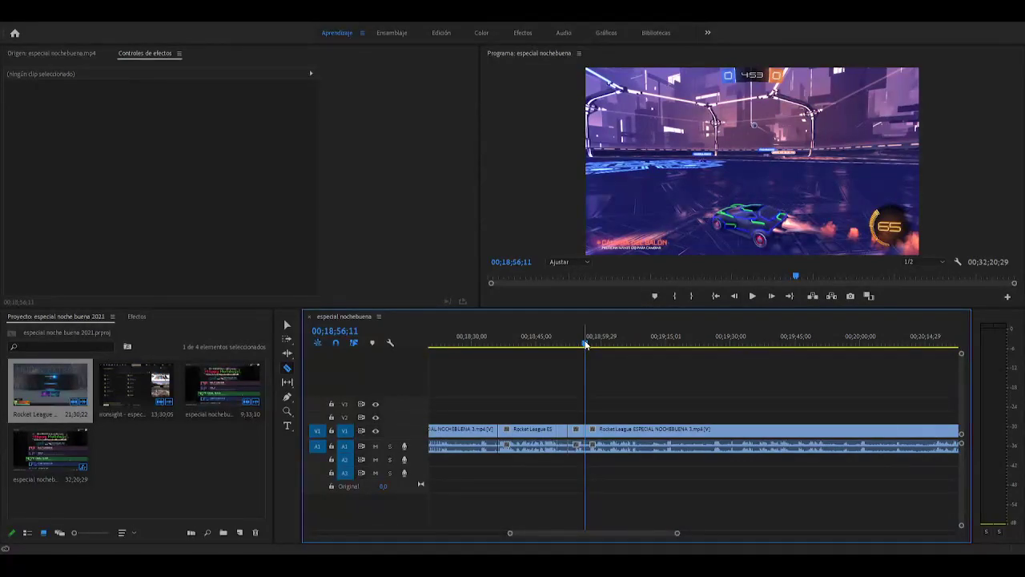
Split the Rocket League clip again at about 00;19;02, delete the segment starting at 00;18;56;06 and close the gap
drag(586, 346, 612, 357)
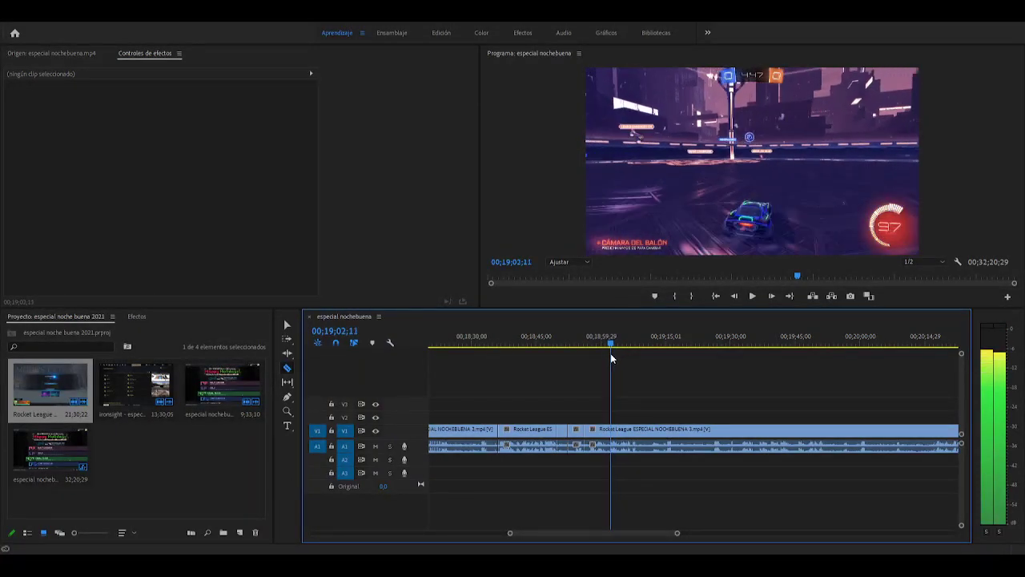
key(v)
click(602, 433)
key(Delete)
key(Delete)
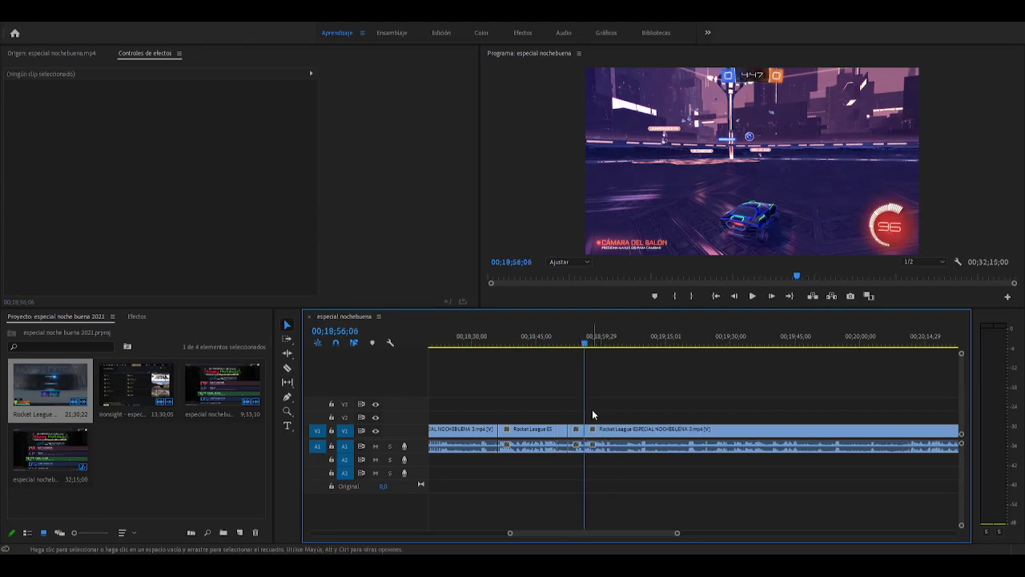
Play on from the join at 00;18;56;06 and split the Rocket League clip at about 00;19;06;02, as the ball goes high
key(space)
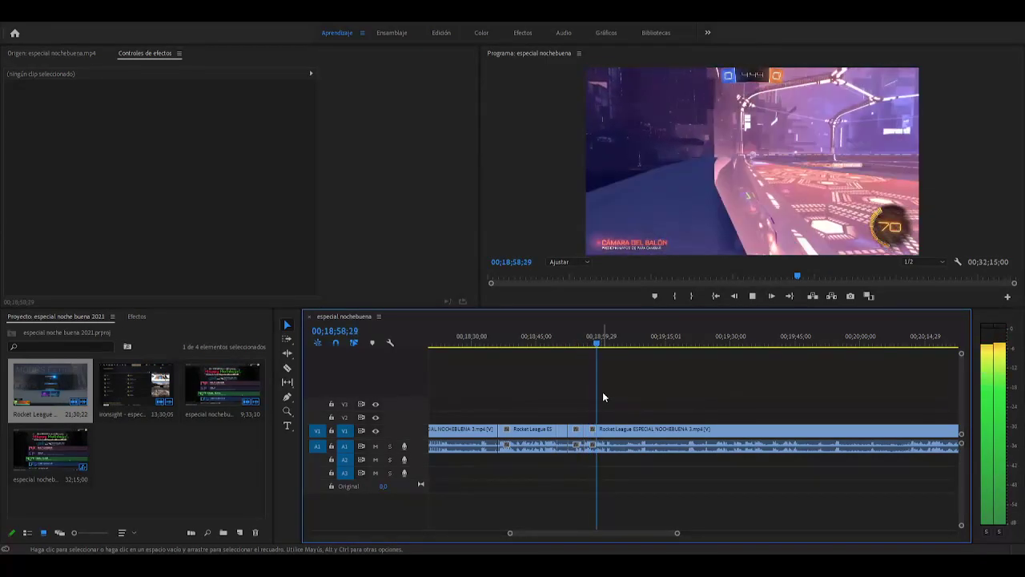
key(space)
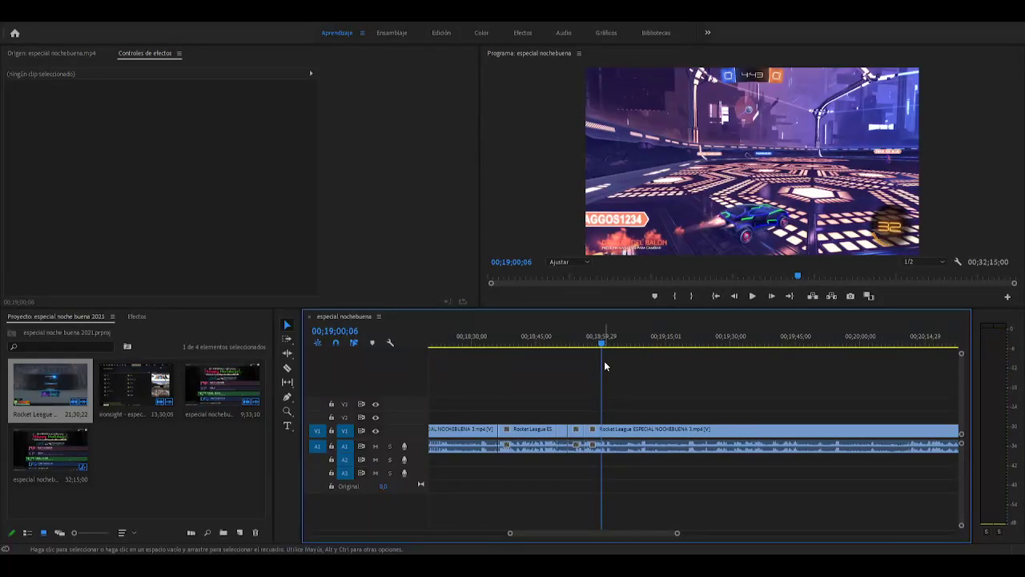
key(space)
key(space)
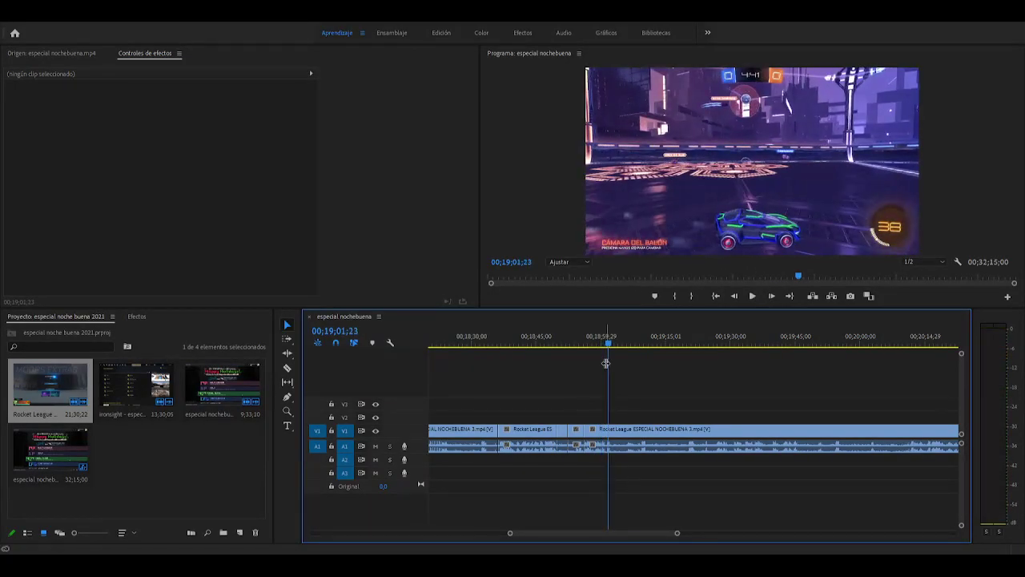
key(space)
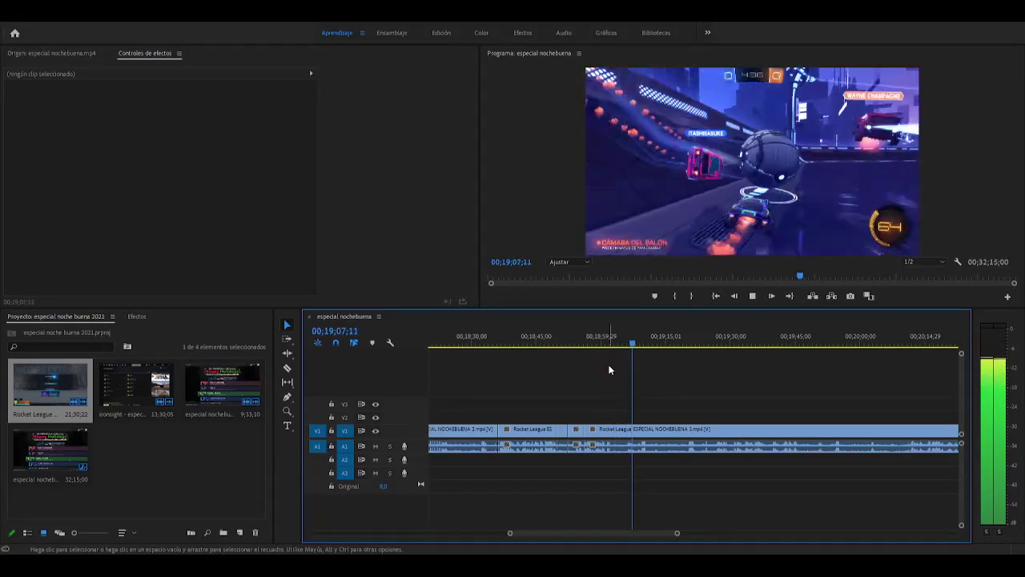
key(space)
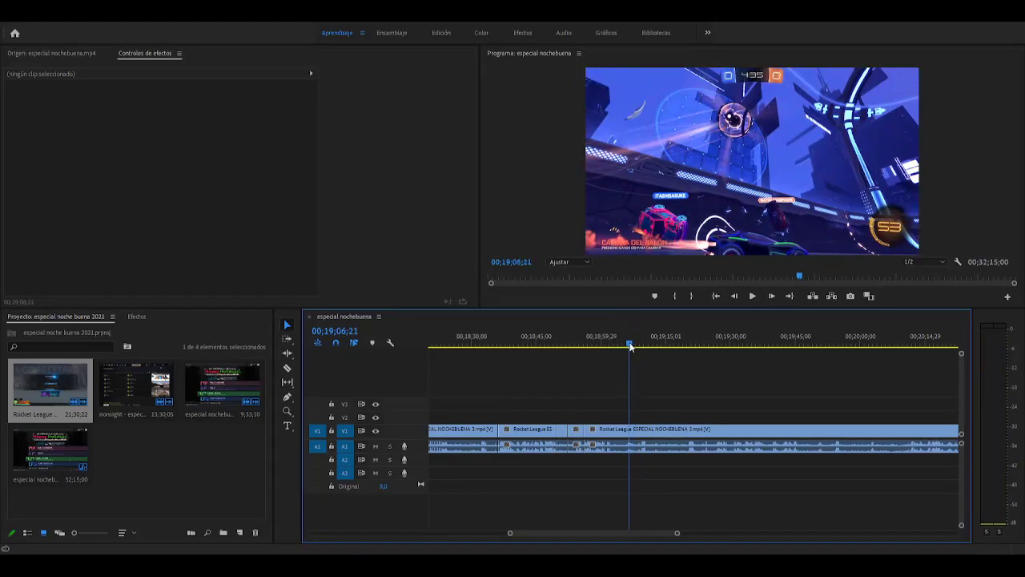
click(628, 346)
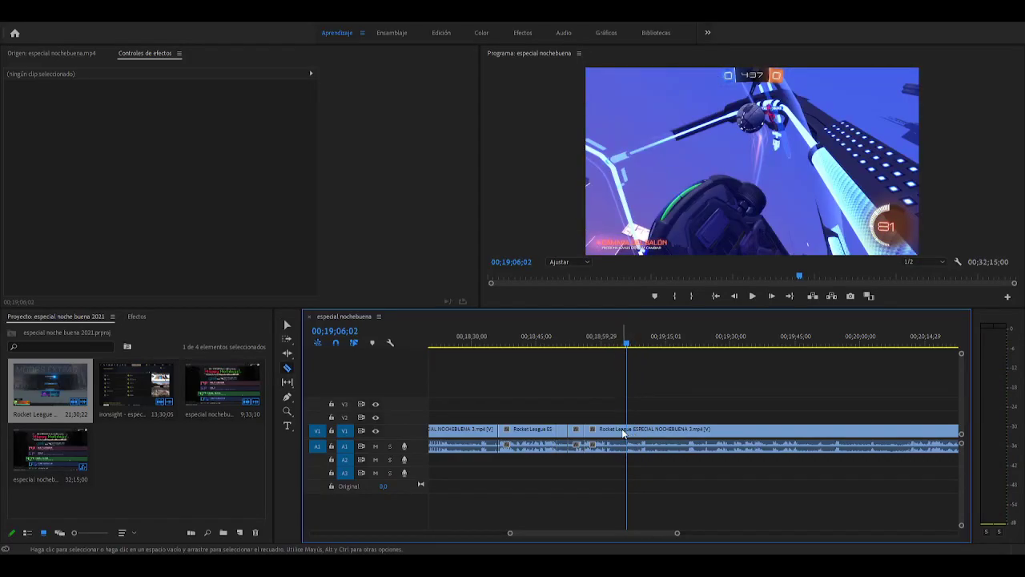
Delete the segment between 00;18;56;06 and about 00;19;06;02, close the gap and replay across the join
key(v)
click(607, 435)
key(Delete)
click(599, 436)
key(Delete)
drag(571, 345, 559, 359)
key(space)
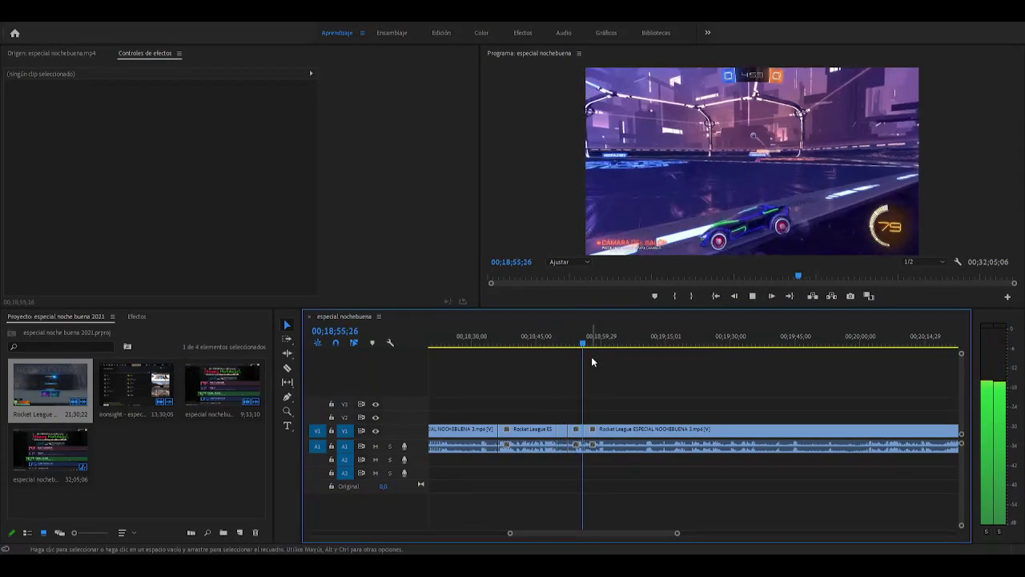
click(587, 345)
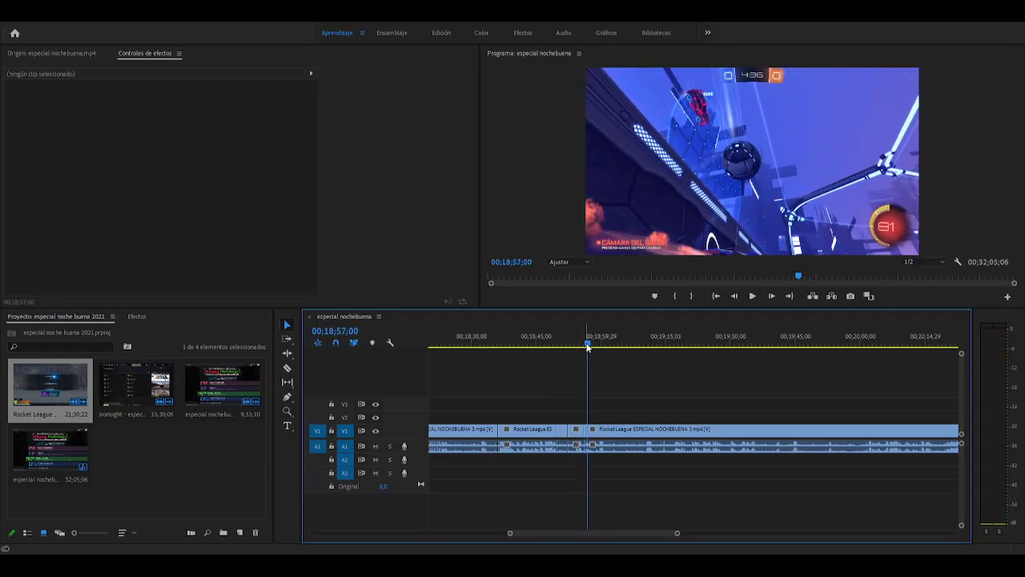
Review the gameplay from 00;18;57;00 onward and split the Rocket League clip at 00;19;06;17
click(284, 318)
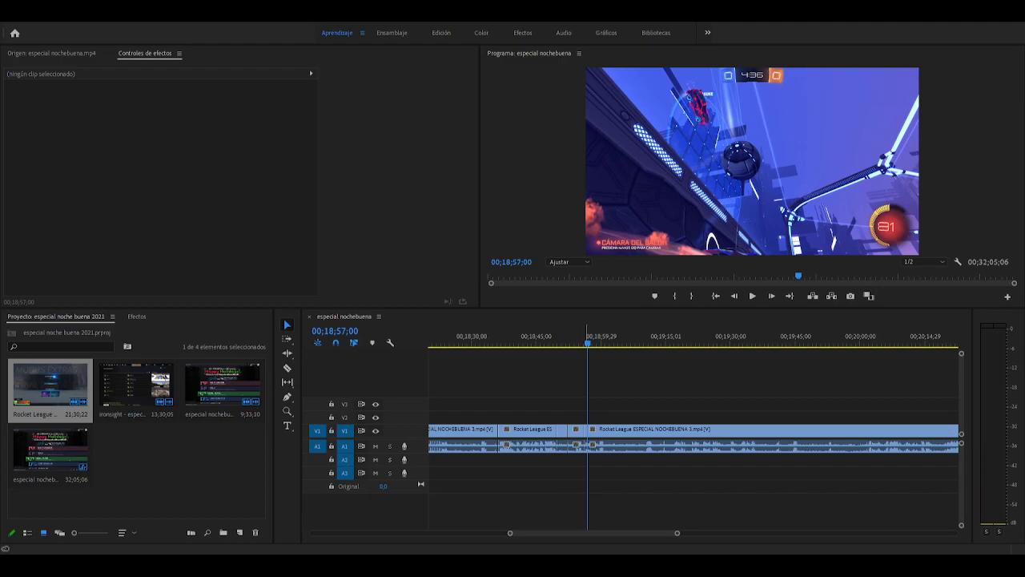
click(587, 345)
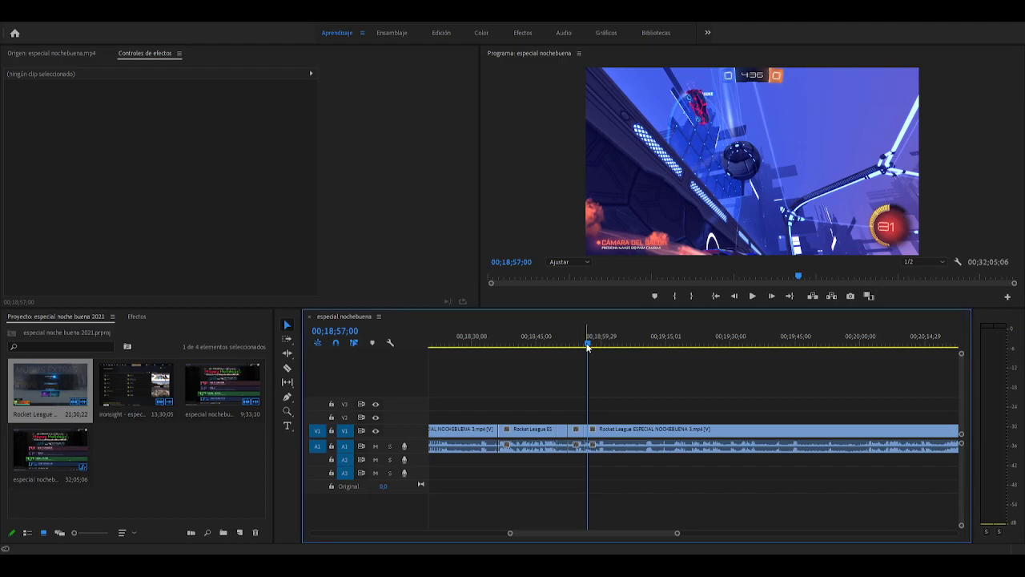
key(space)
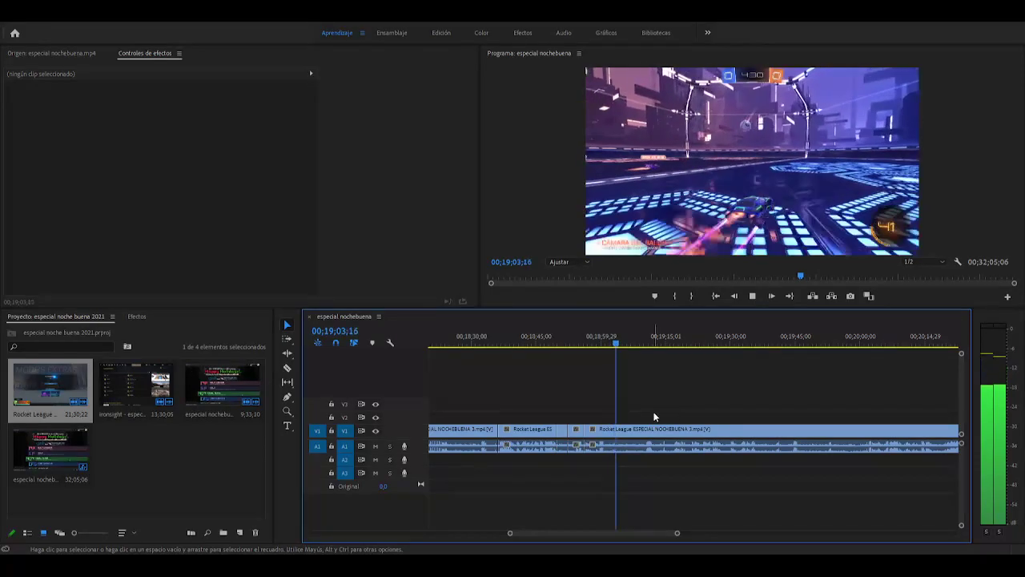
key(space)
key(space)
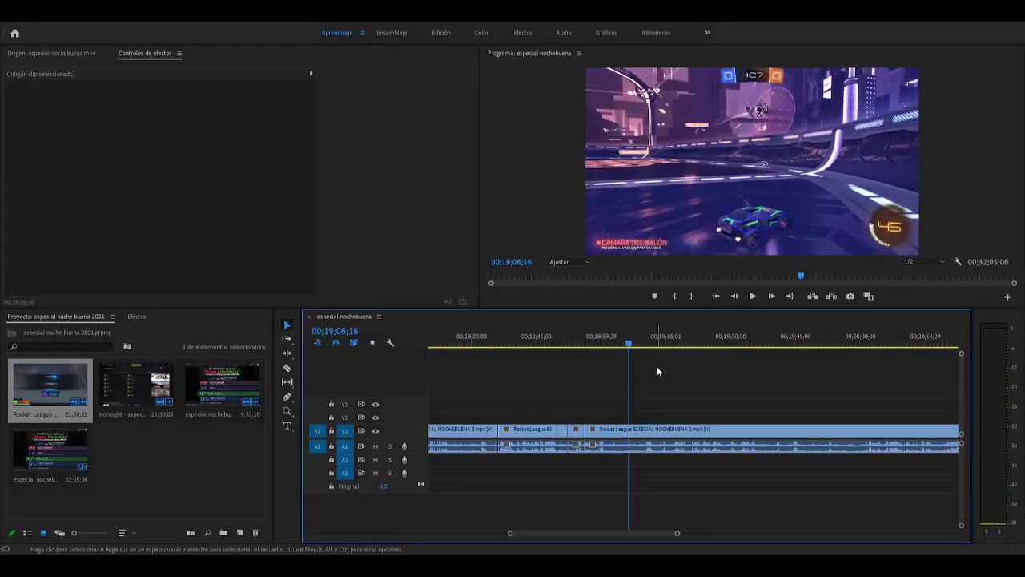
key(space)
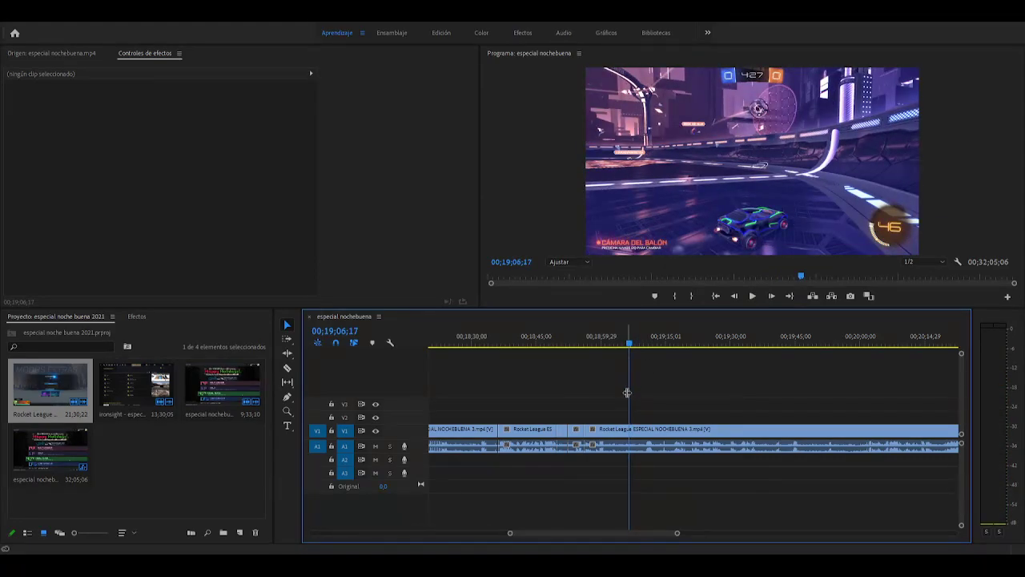
Delete the segment between 00;18;56;06 and 00;19;06;17, close the gap and play on from the join
key(v)
click(613, 432)
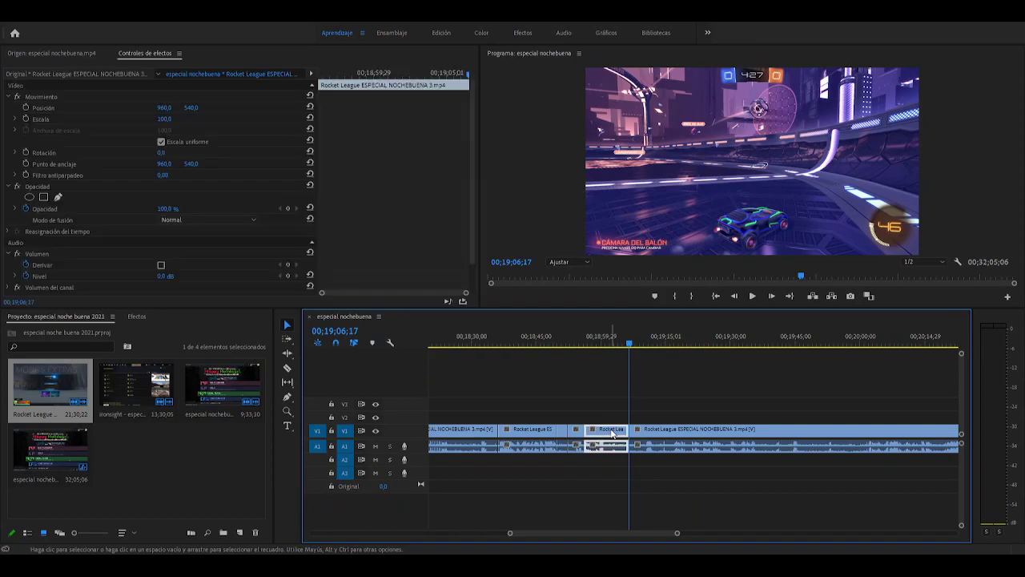
key(Delete)
click(614, 444)
key(Delete)
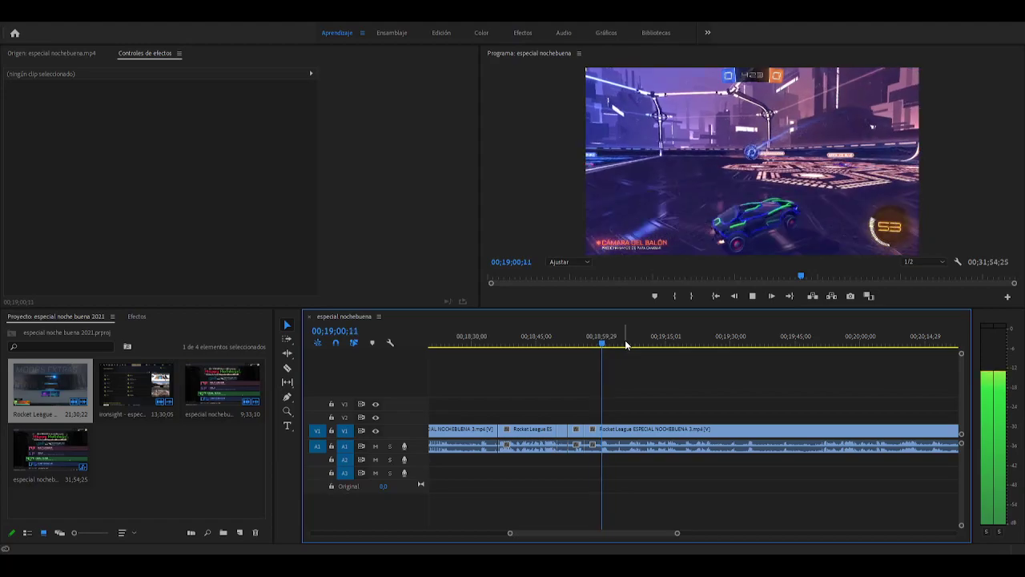
key(space)
key(c)
click(614, 436)
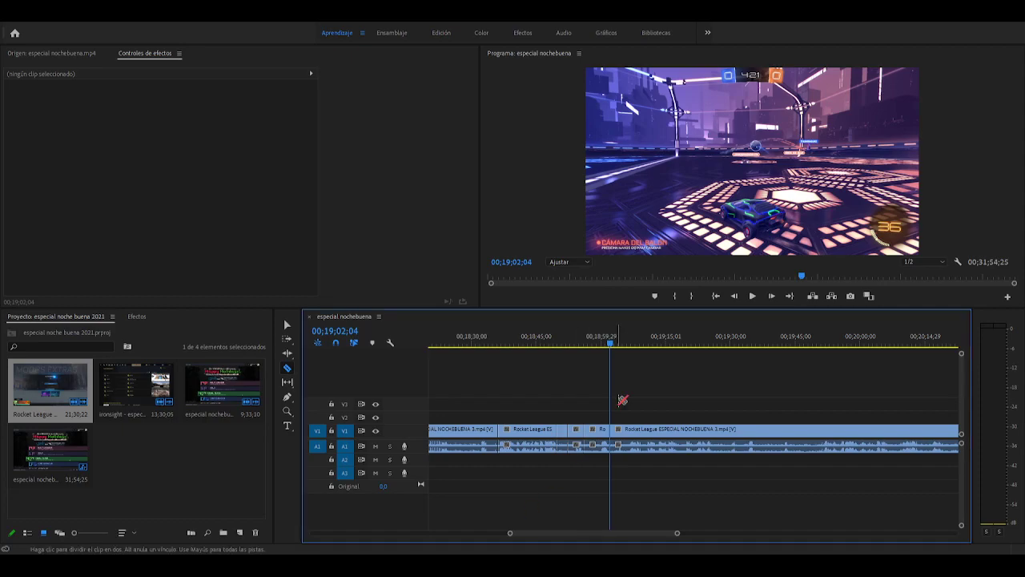
key(space)
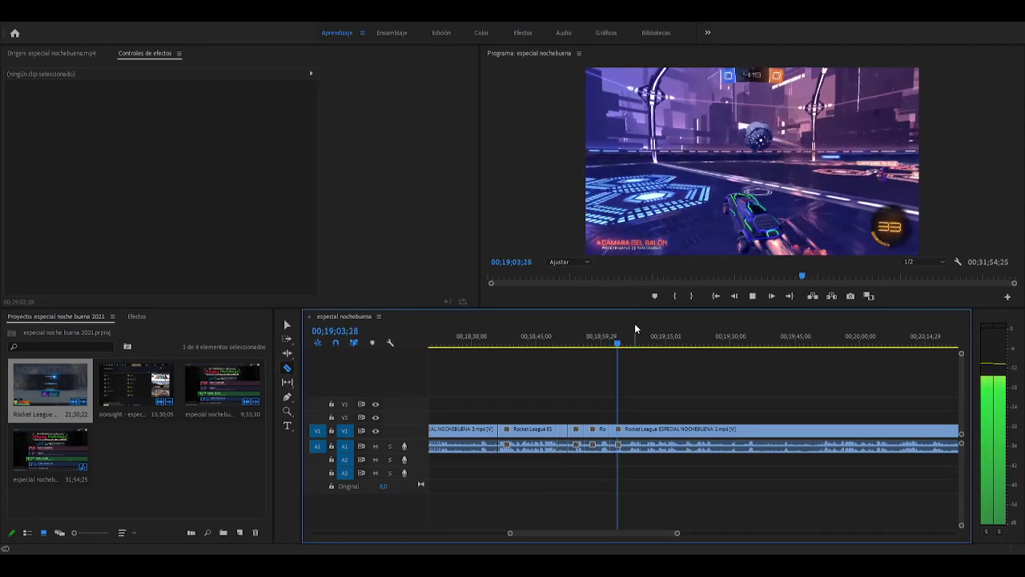
key(space)
key(space)
key(space)
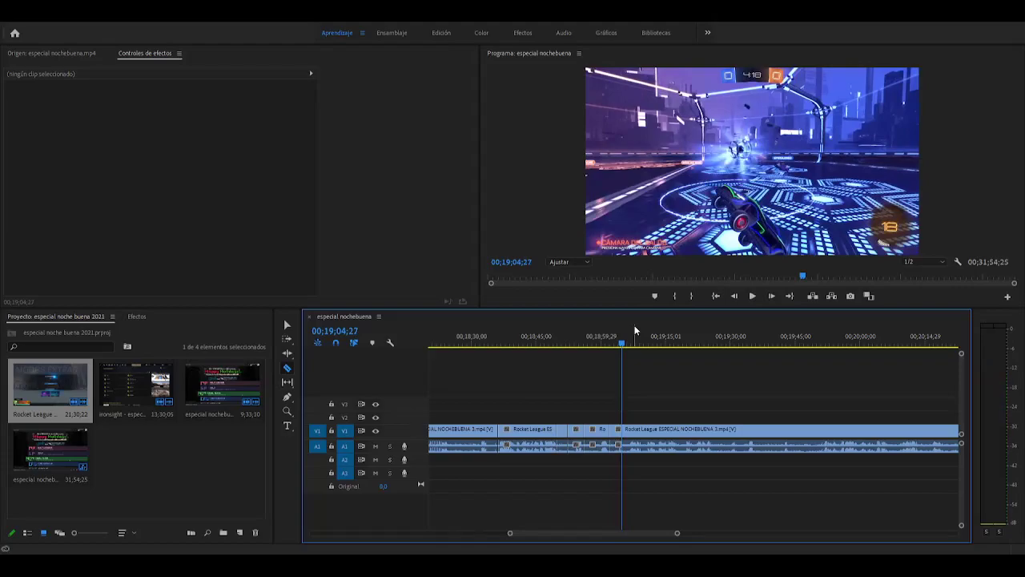
key(ctrl+z)
Review the gameplay between 00;19;04;27 and 00;19;09;00, returning the playhead to 00;19;04;07
key(space)
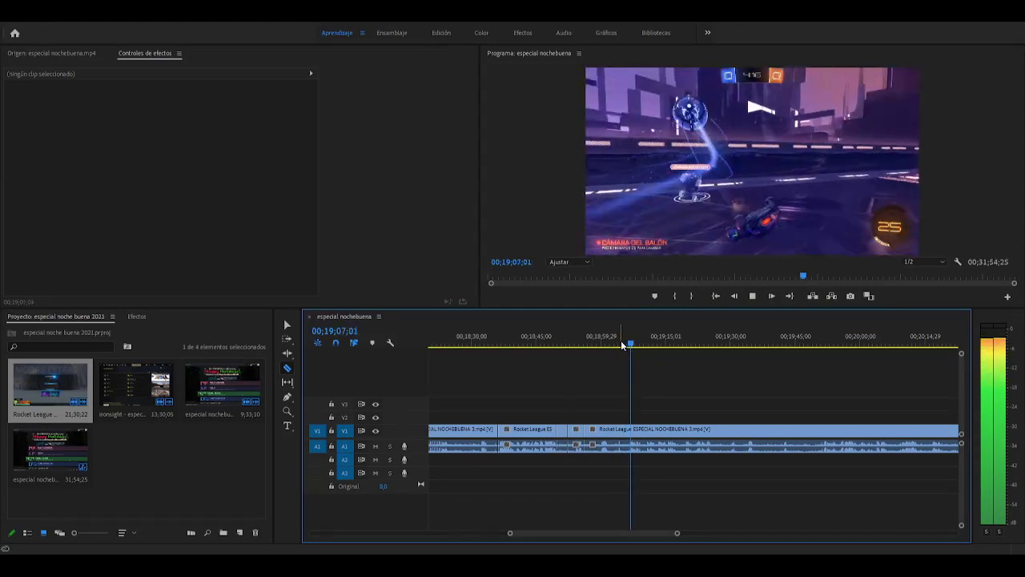
click(630, 343)
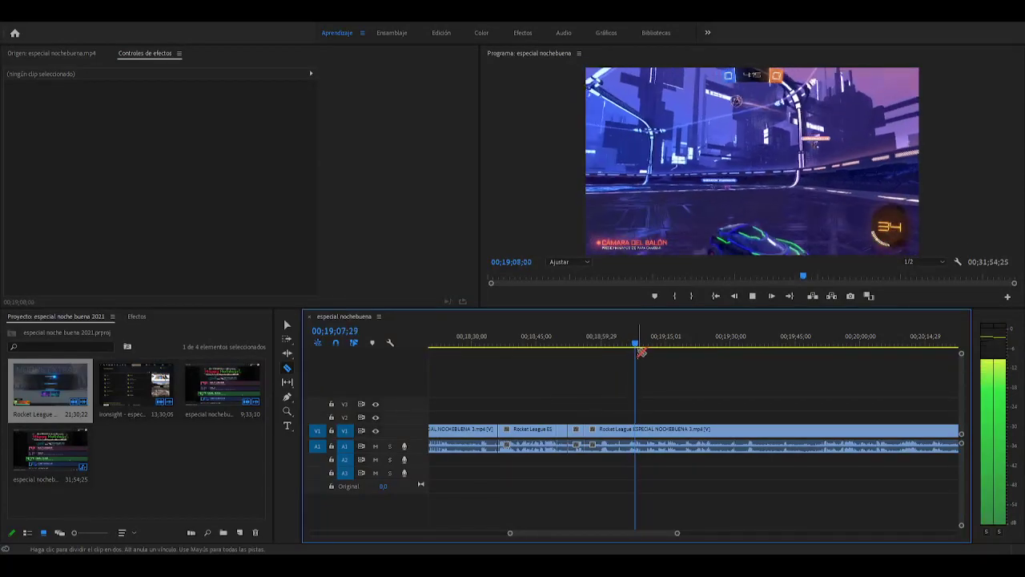
key(space)
key(space)
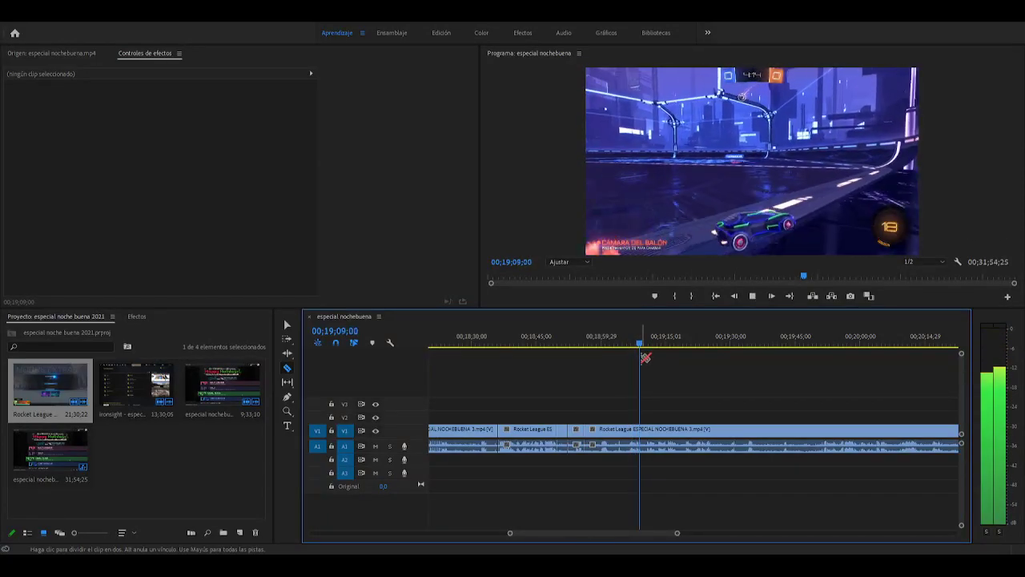
key(space)
key(space)
drag(646, 343, 628, 351)
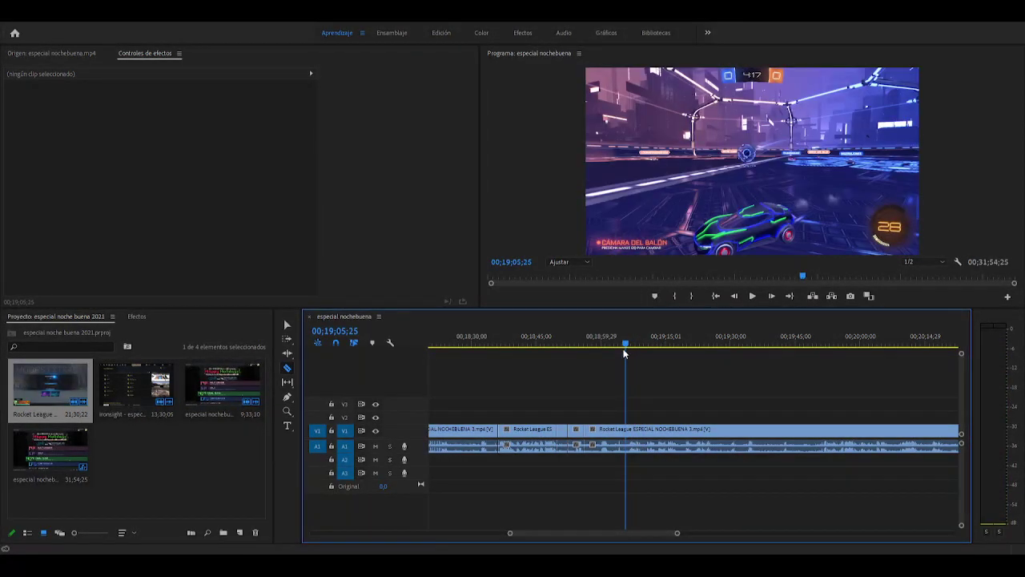
click(618, 345)
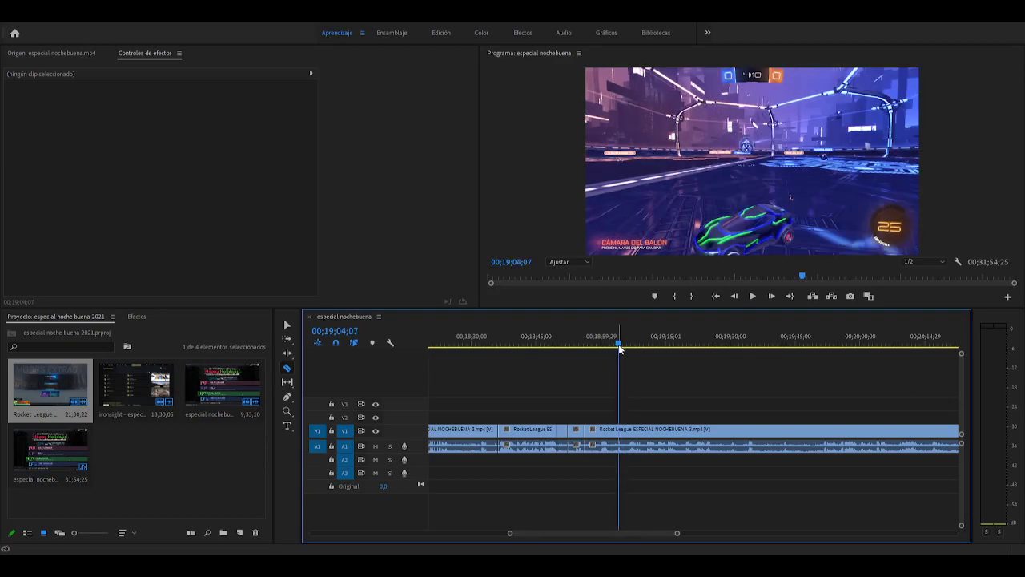
Play on from 00;19;04;07 and split the Rocket League clip at about 00;19;18 and at 00;19;31;00
key(space)
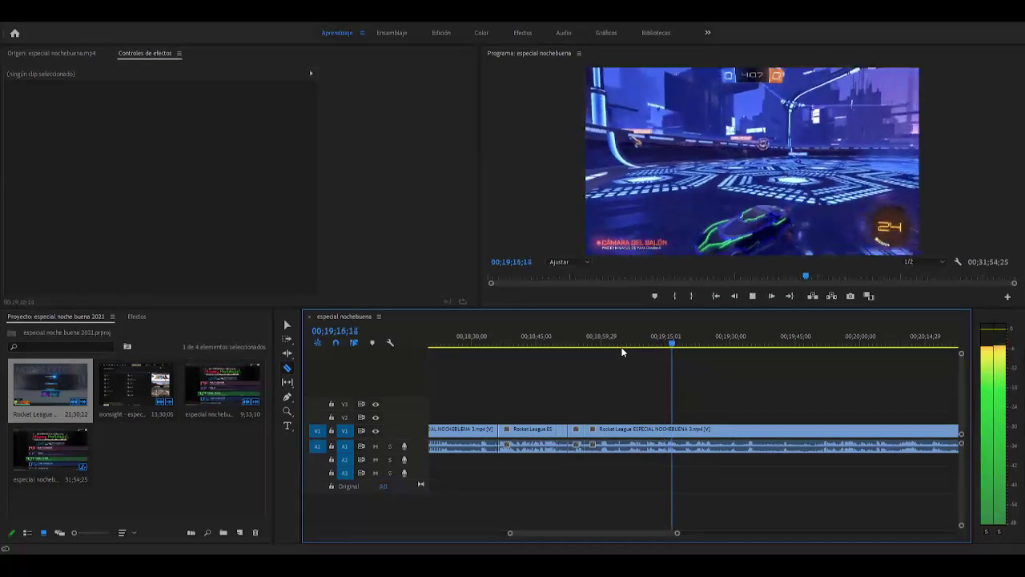
key(space)
click(683, 431)
drag(680, 345, 735, 354)
click(736, 433)
key(b)
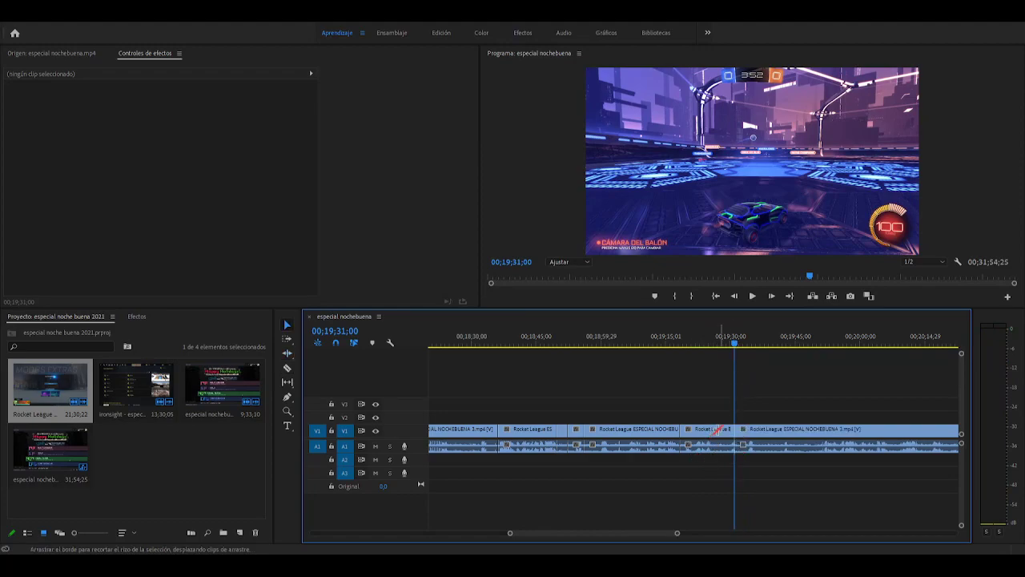
Delete the Rocket League segment between about 00;19;18 and 00;19;31;00, close the gap and play across the join
key(v)
click(716, 431)
key(Delete)
click(717, 436)
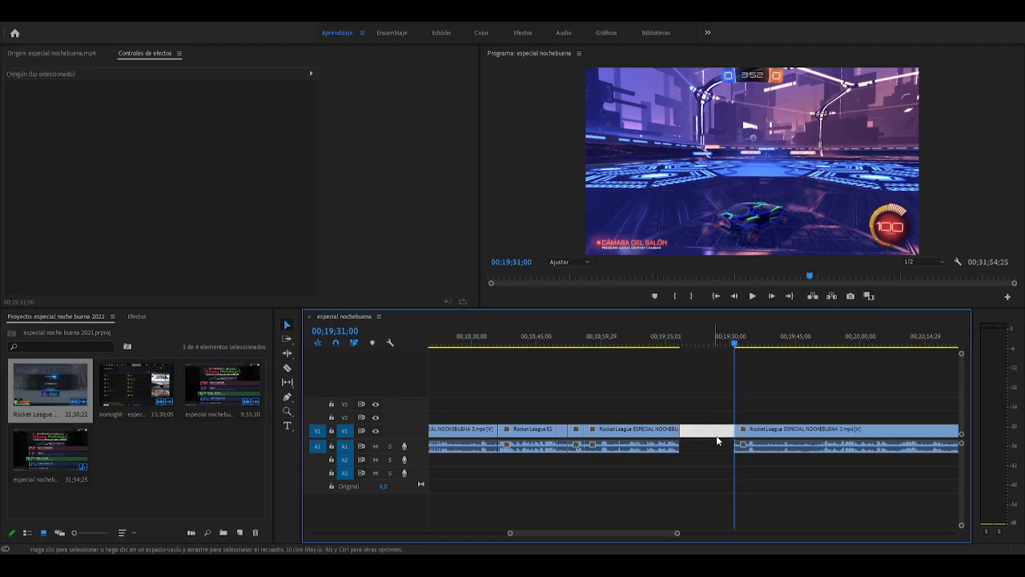
key(Delete)
key(Up)
key(space)
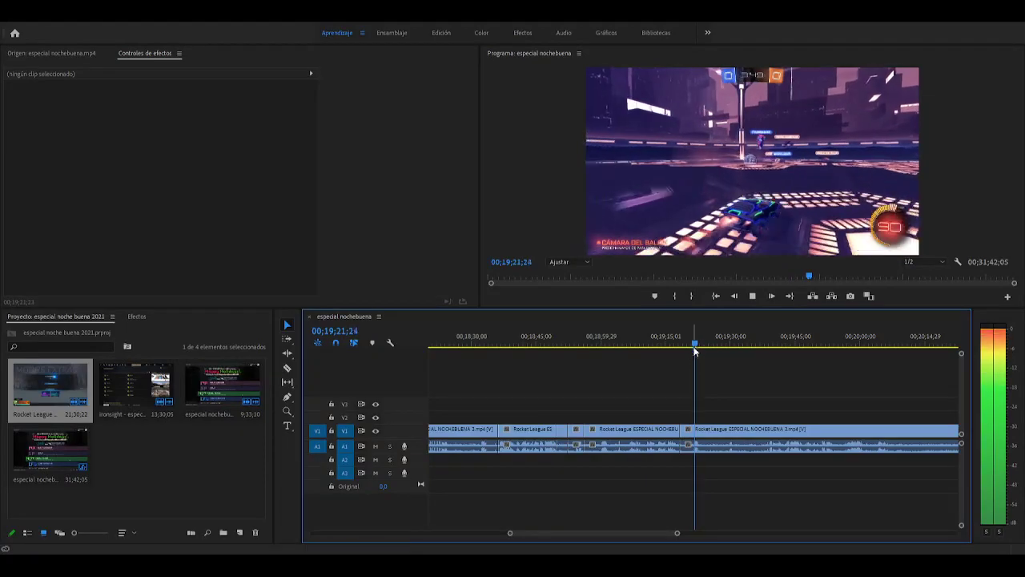
drag(694, 348, 677, 354)
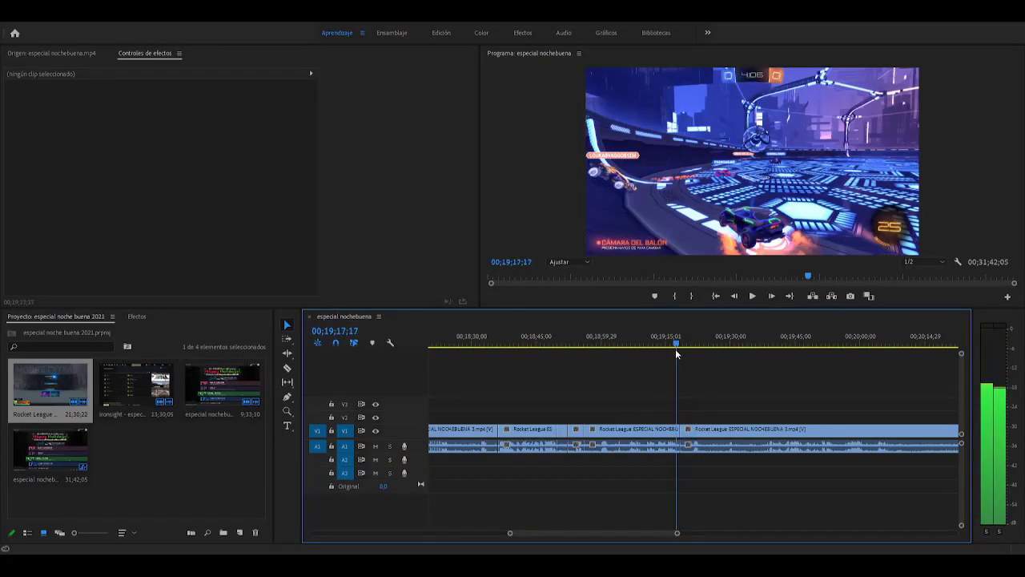
Undo the gap closure, extend the end of the segment before the gap slightly, close the gap again and review the join
key(ctrl+z)
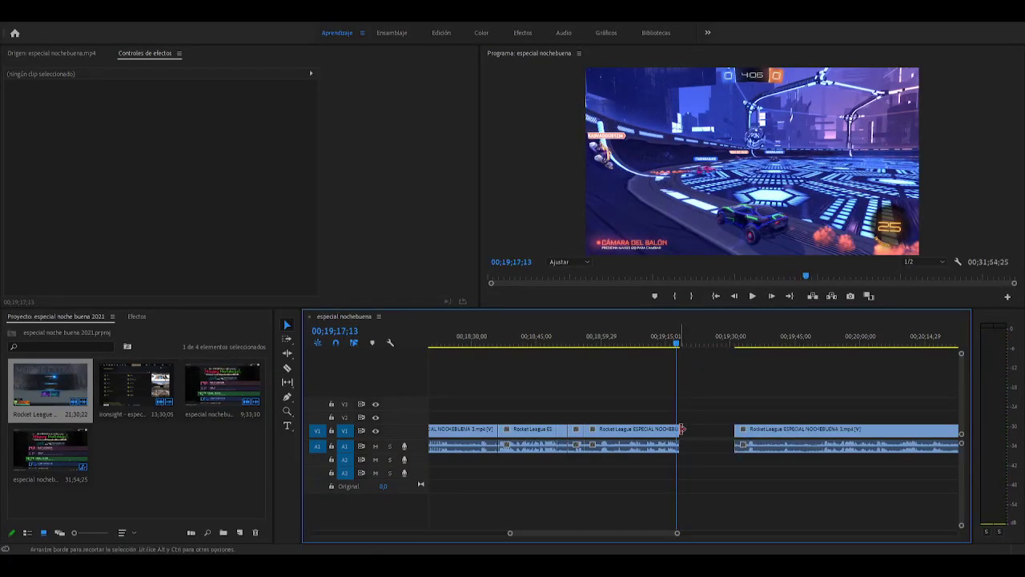
drag(678, 430, 683, 430)
click(701, 431)
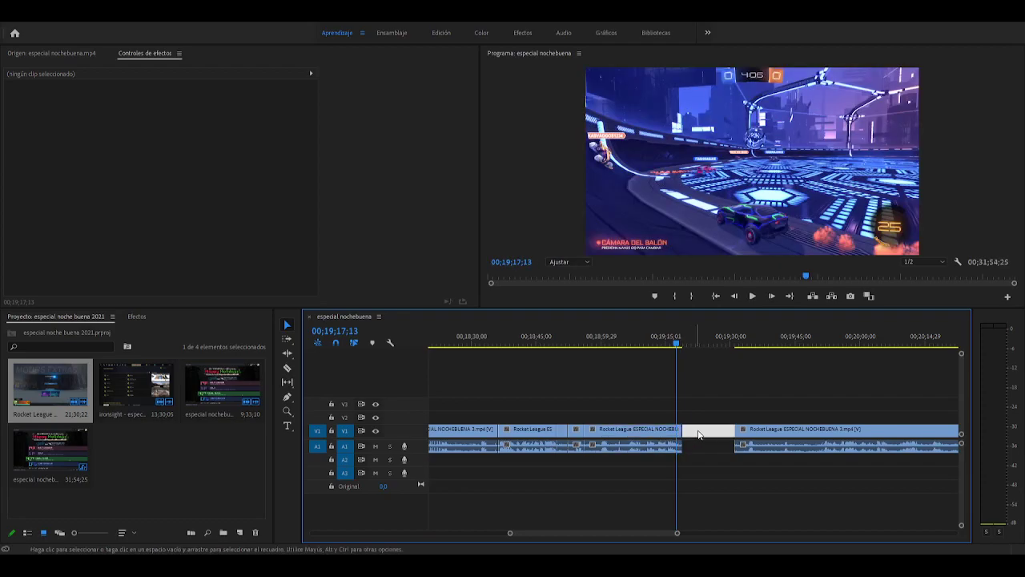
key(Delete)
drag(682, 346, 678, 350)
key(space)
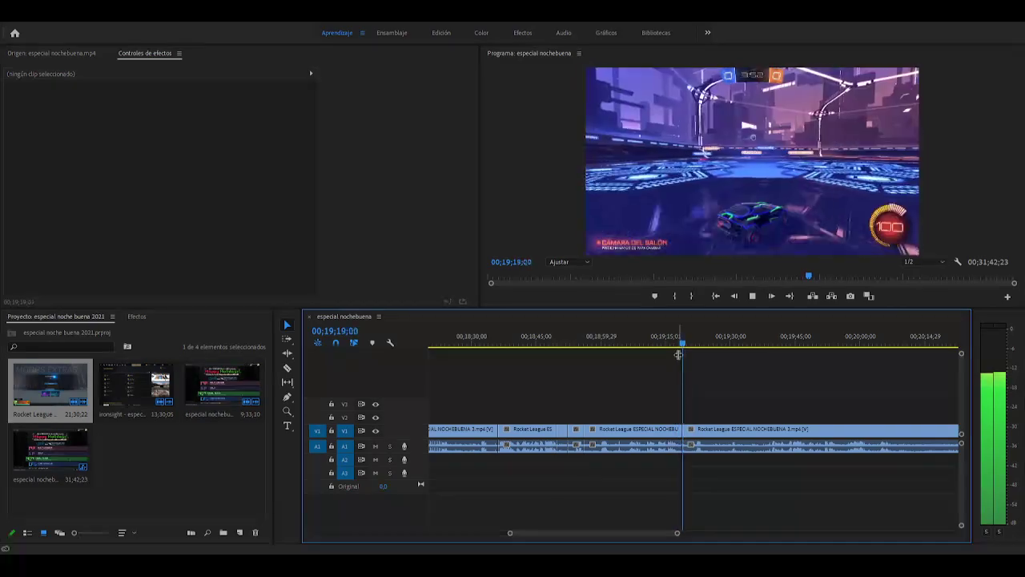
key(space)
drag(687, 346, 679, 346)
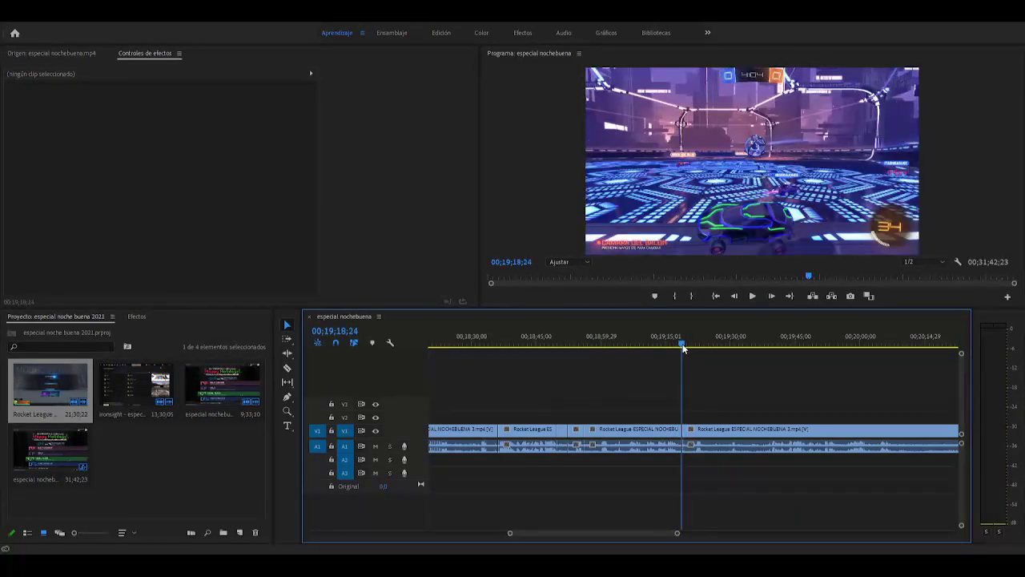
Reopen the gap, extend the preceding segment's end to about 00;19;19;17, close the gap and play the join
key(ctrl+z)
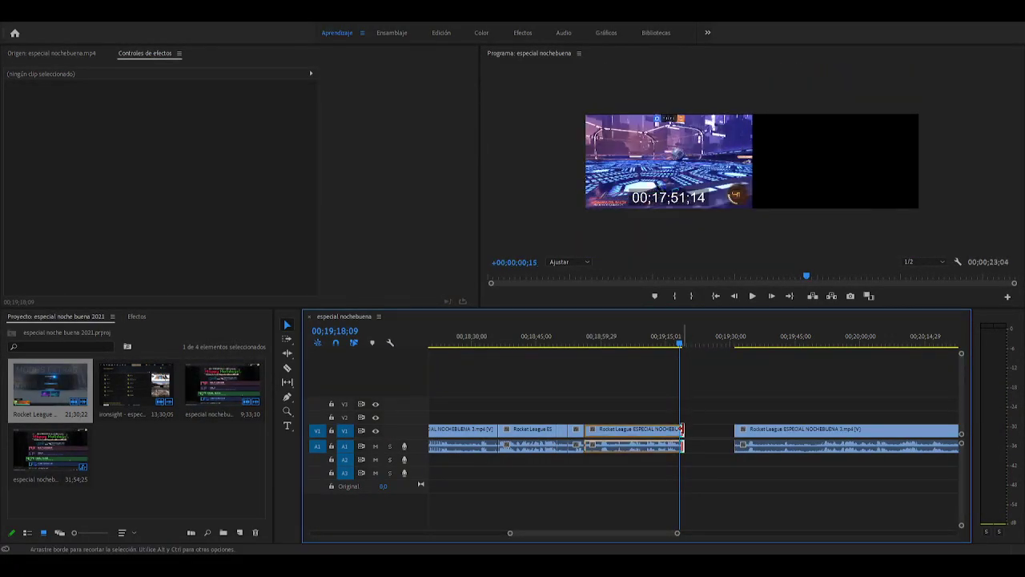
click(702, 437)
key(Delete)
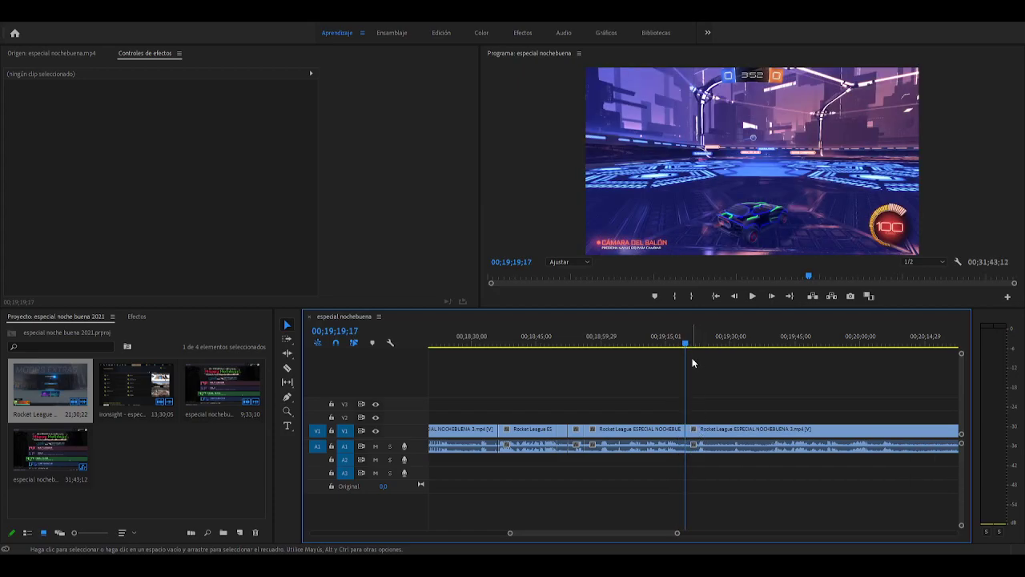
key(space)
drag(688, 353, 687, 357)
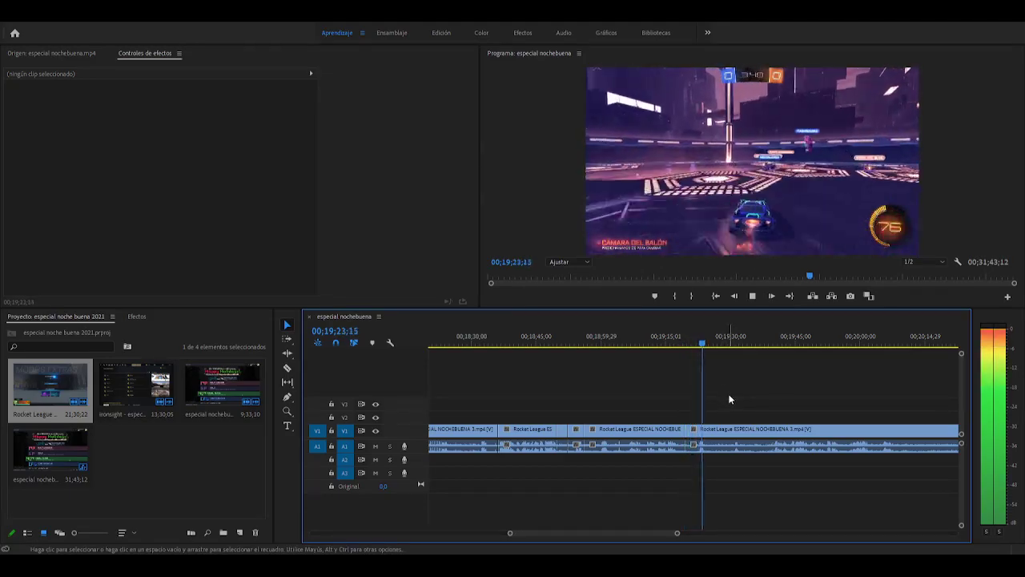
Review the goal after the join and split the Rocket League clip at 00;19;26;28
key(space)
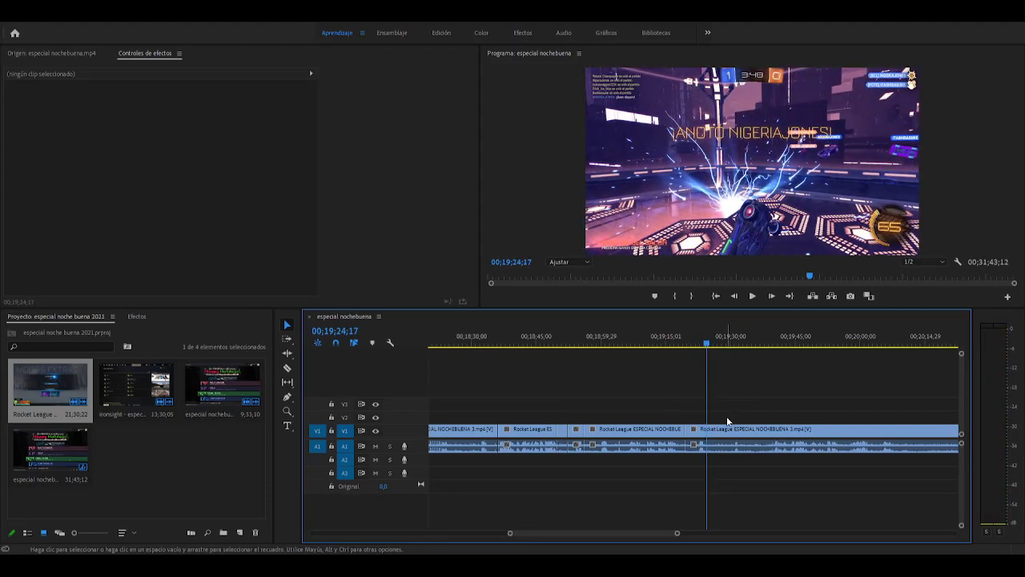
key(space)
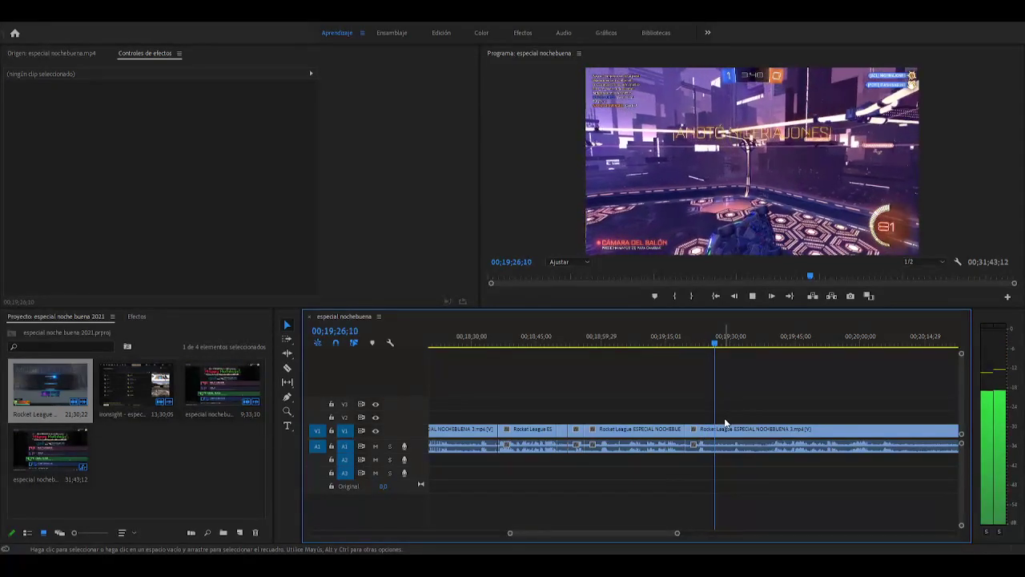
key(space)
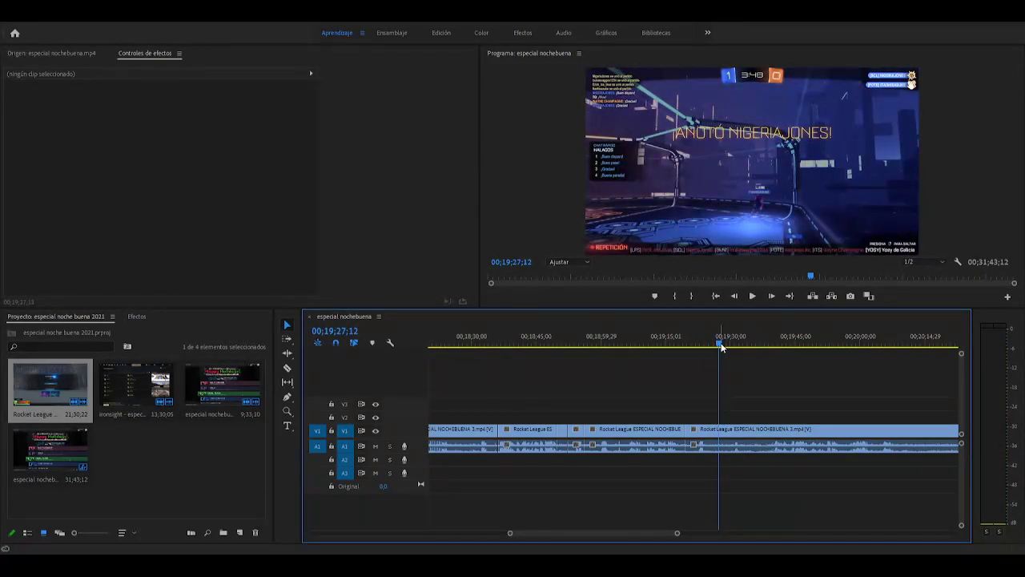
drag(722, 346, 717, 346)
key(c)
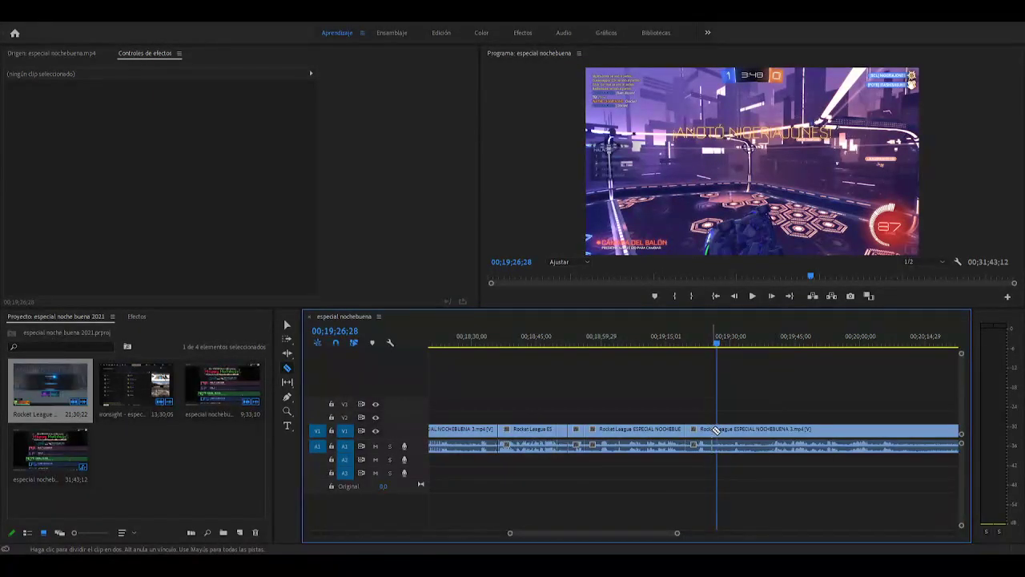
click(717, 434)
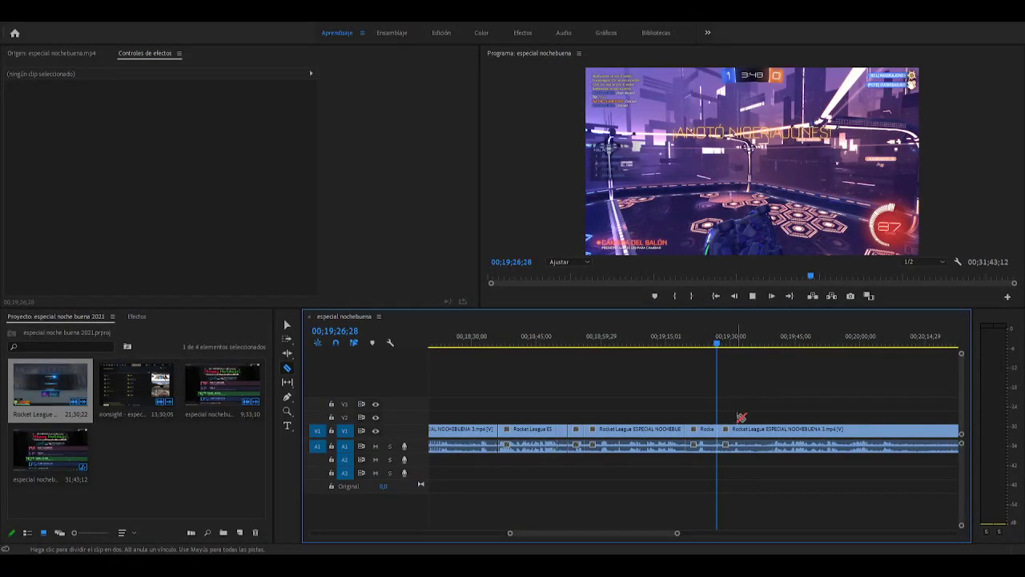
Try a split of the Rocket League clip at about 00;19;42, review the footage around it and undo the split
key(space)
drag(725, 346, 784, 353)
click(784, 433)
drag(773, 350, 774, 353)
key(space)
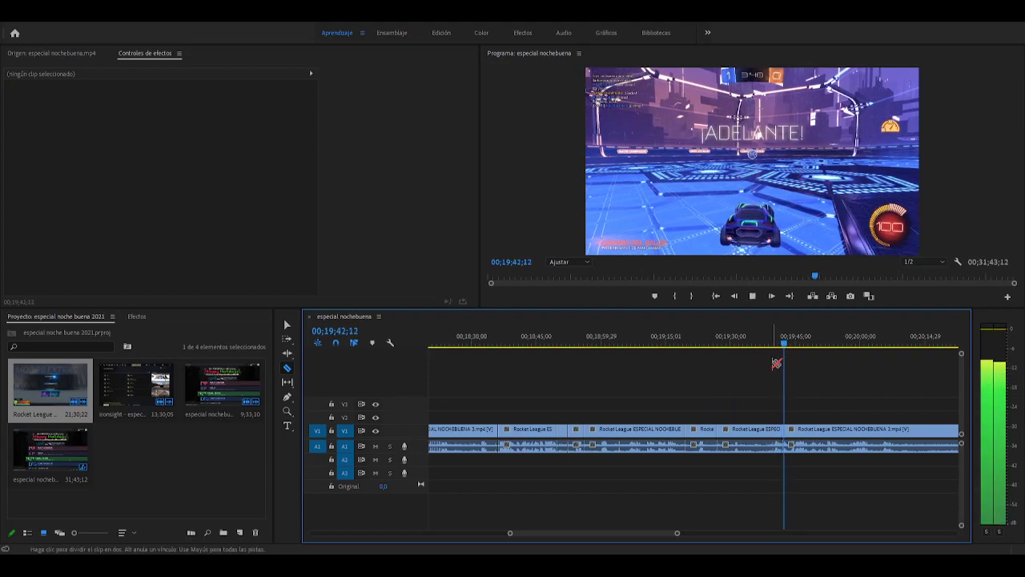
key(ctrl+z)
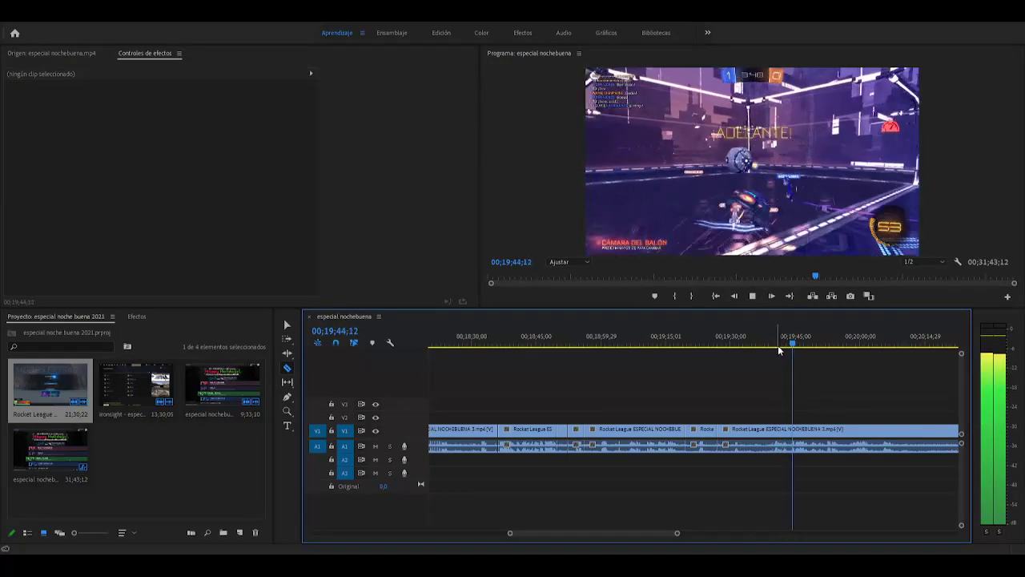
Split the clip at 00;19;39;17, ripple-delete the segment from 00;19;26;28 to that cut and return the playhead to the join
click(772, 350)
click(775, 430)
key(v)
click(755, 436)
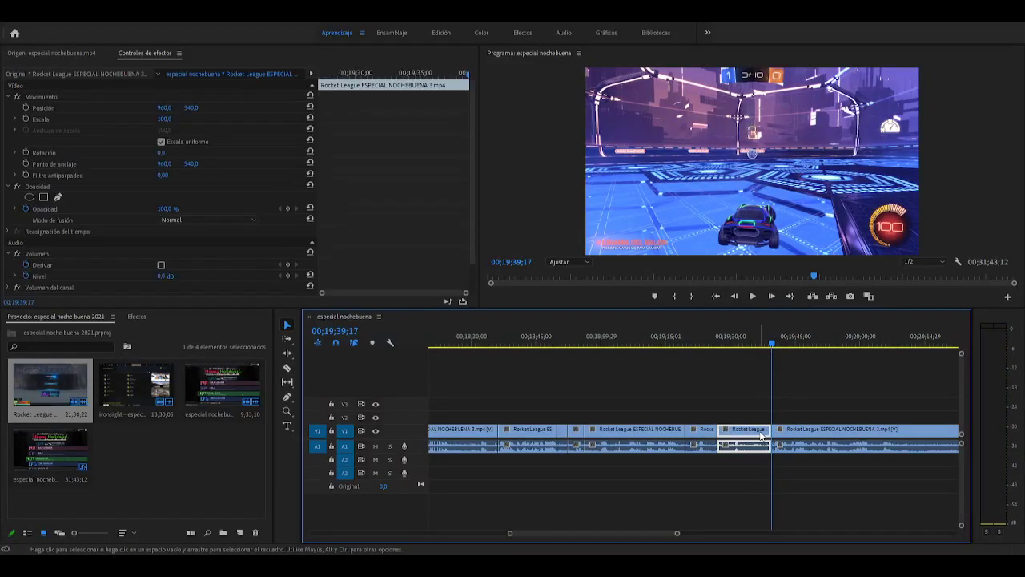
key(shift+Delete)
click(714, 345)
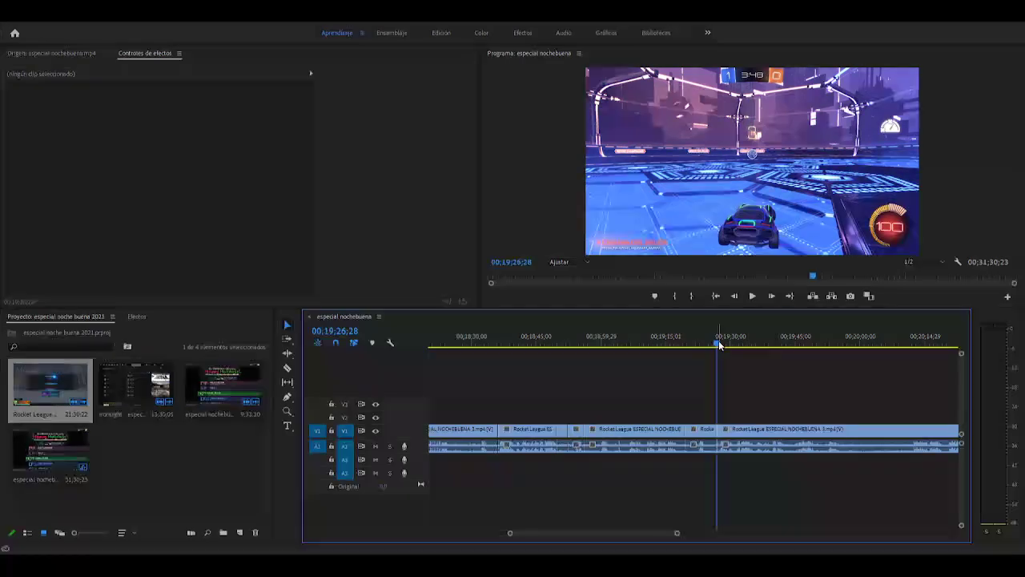
Review the gameplay from 00;19;26;28 to about 00;20;00;13, replaying the last part from about 00;19;48
key(space)
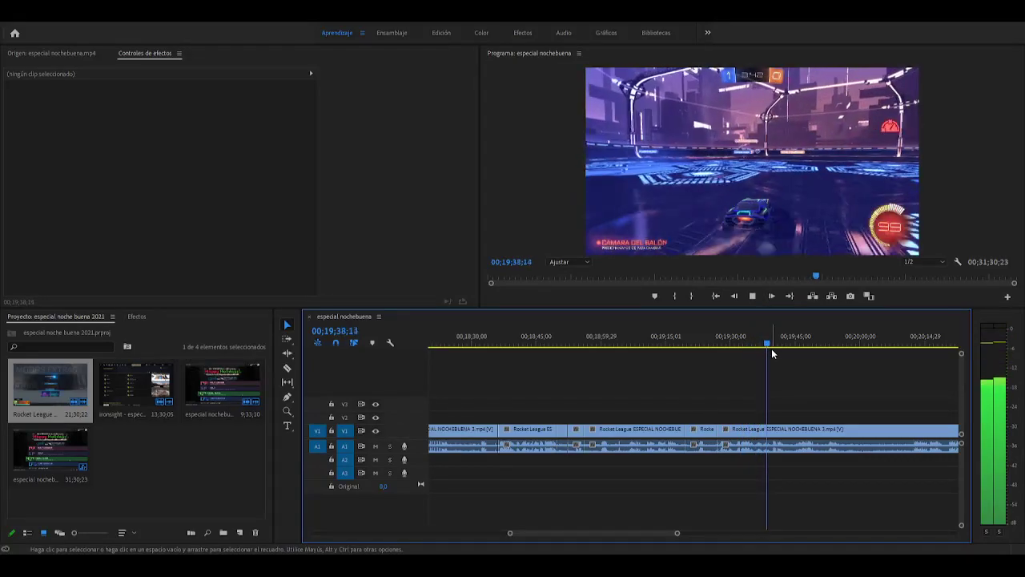
key(space)
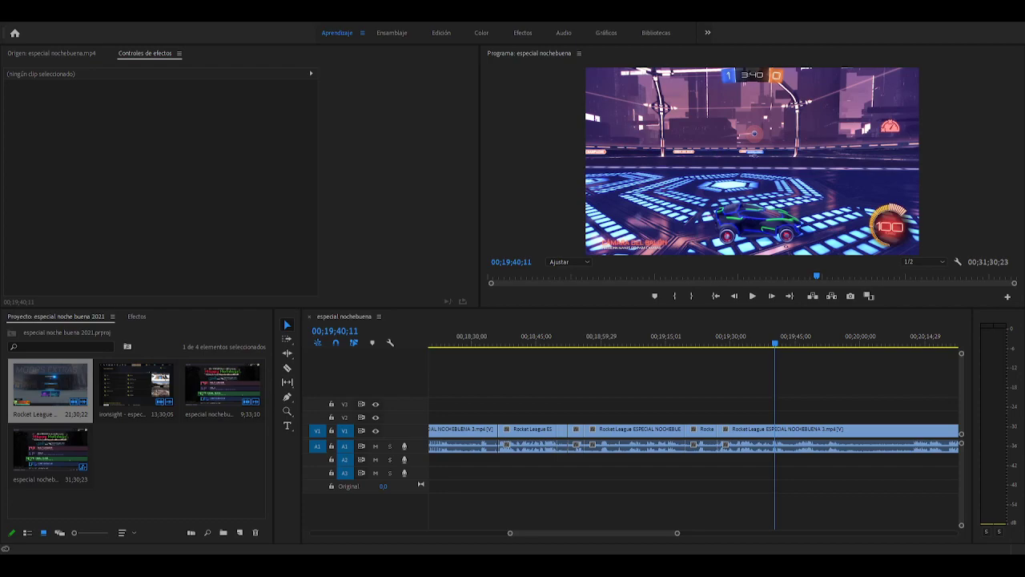
key(shift+3)
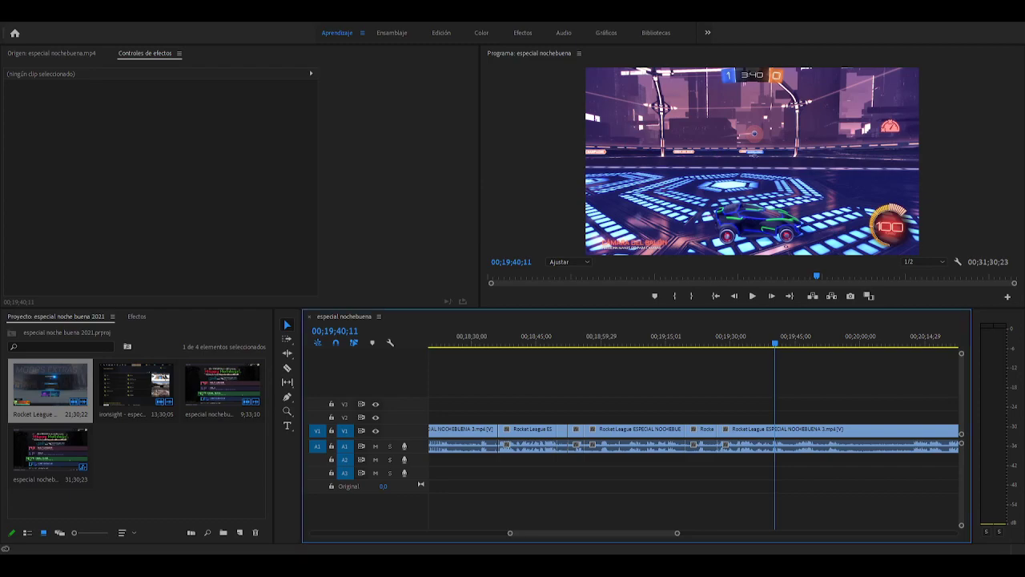
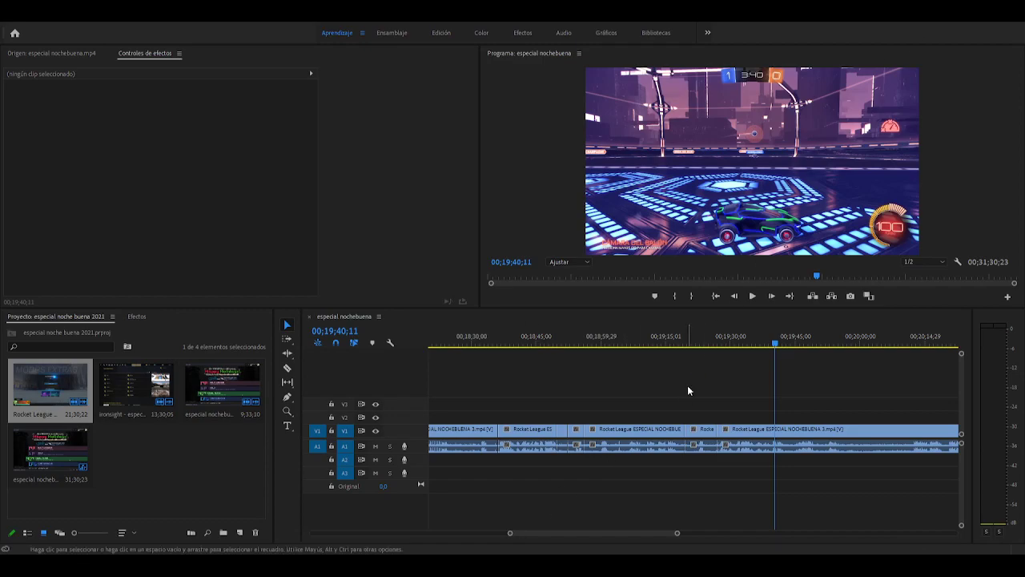
click(774, 347)
drag(774, 346, 732, 346)
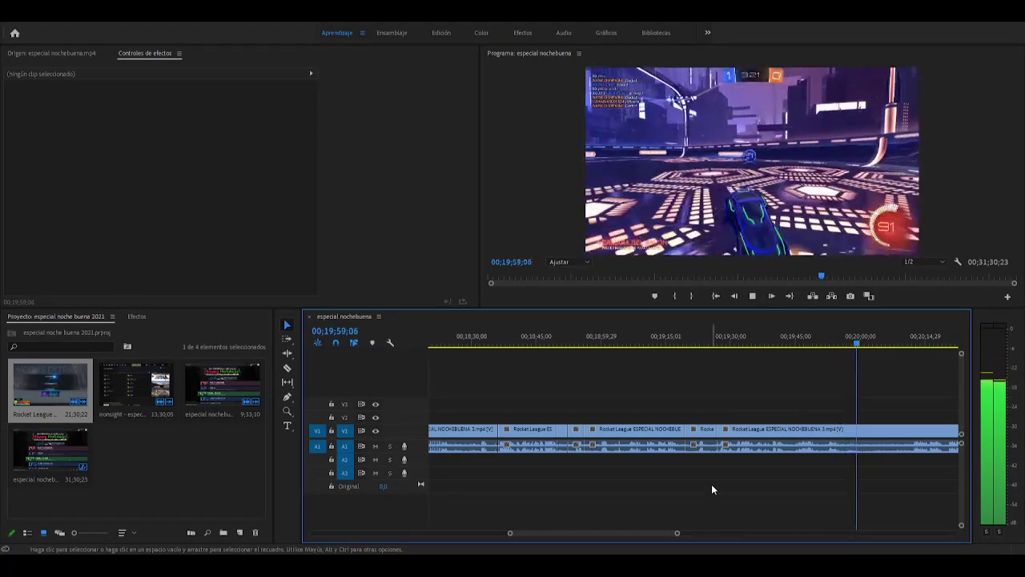
click(853, 335)
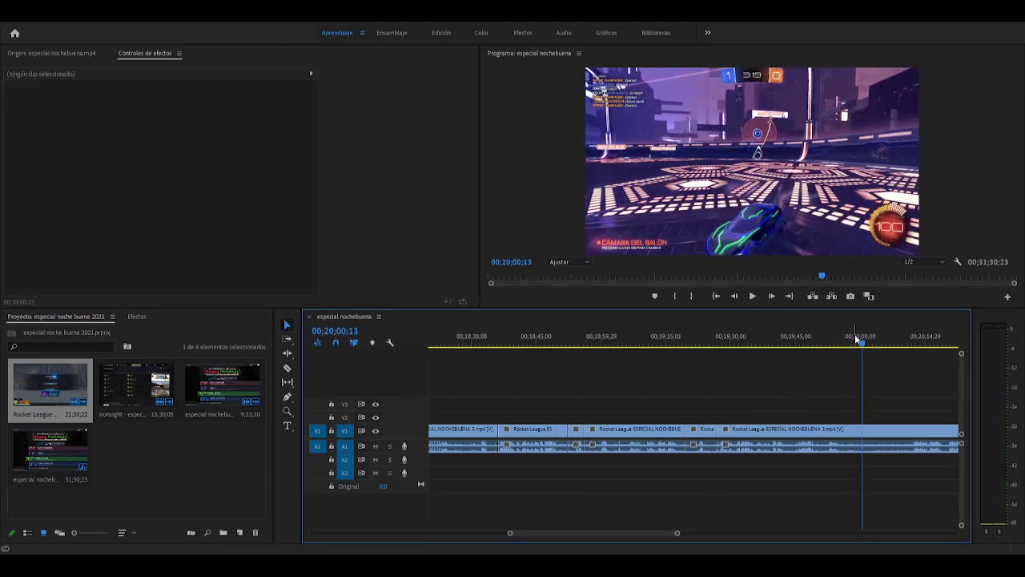
click(811, 348)
key(space)
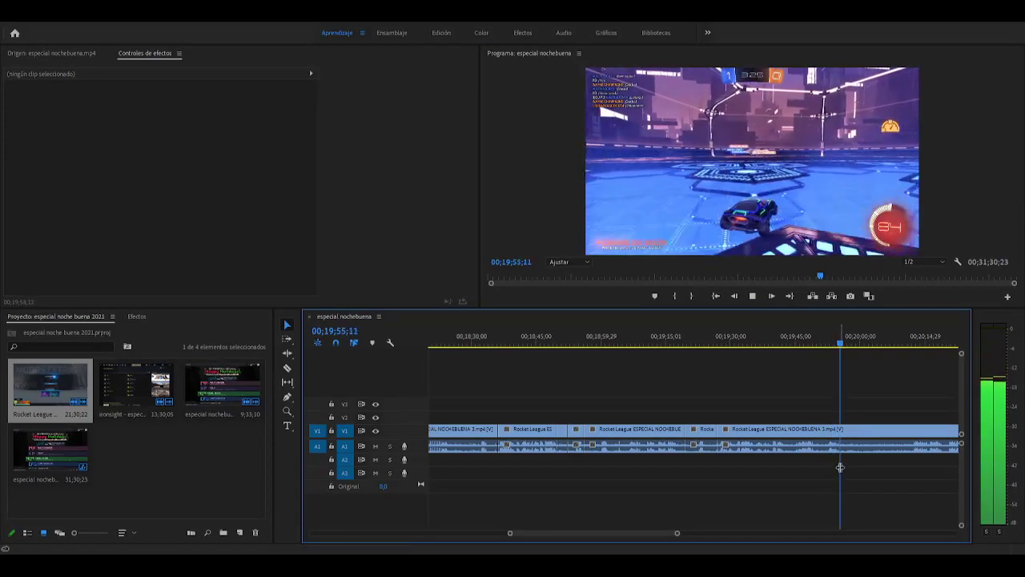
Try splitting the Rocket League clip at about 00;19;56, undo the cut and review the gameplay up to 00;19;59;25
key(space)
key(c)
click(842, 433)
key(space)
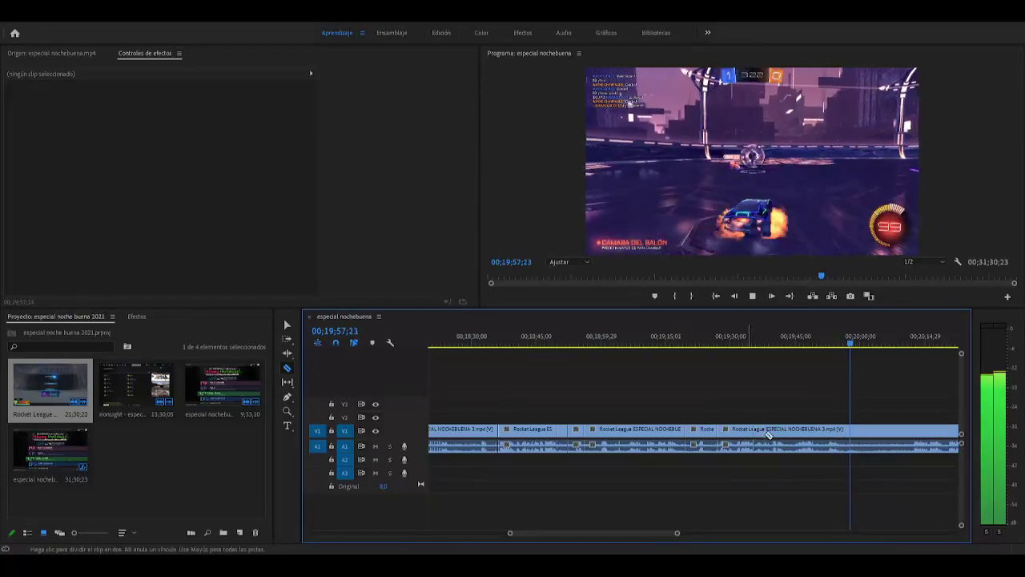
key(ctrl+z)
click(843, 345)
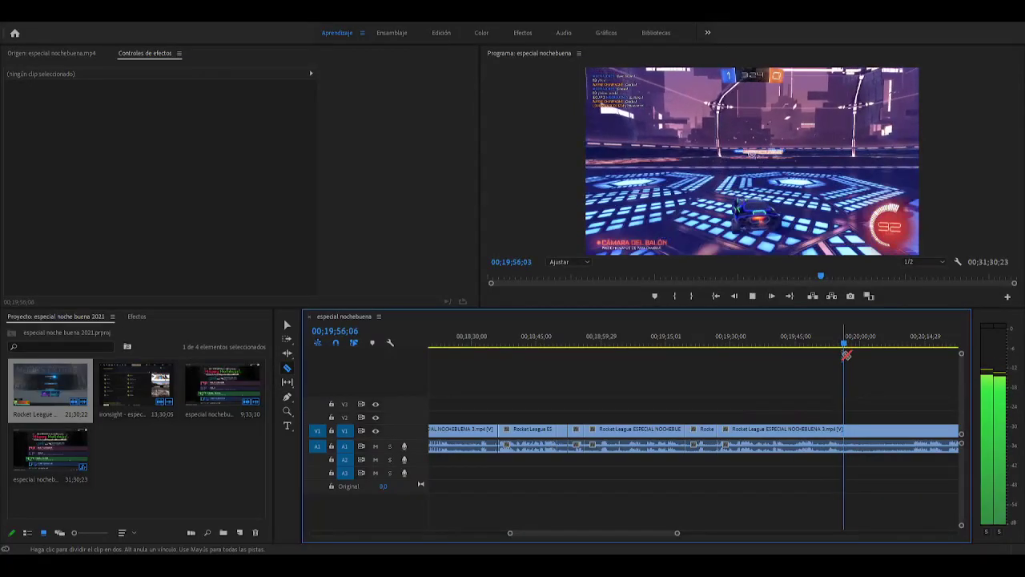
key(space)
key(space)
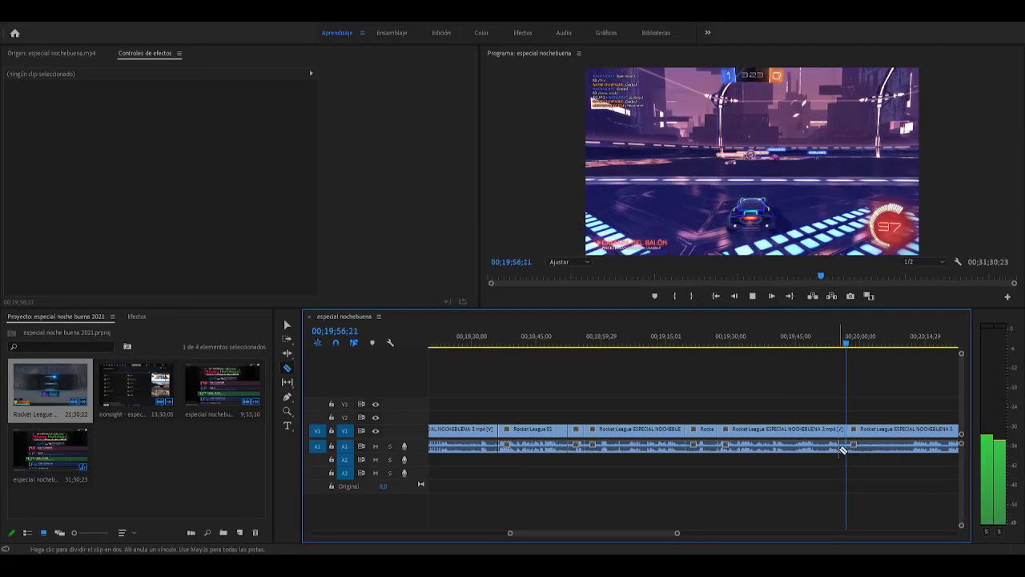
scroll(669, 534, down, 1)
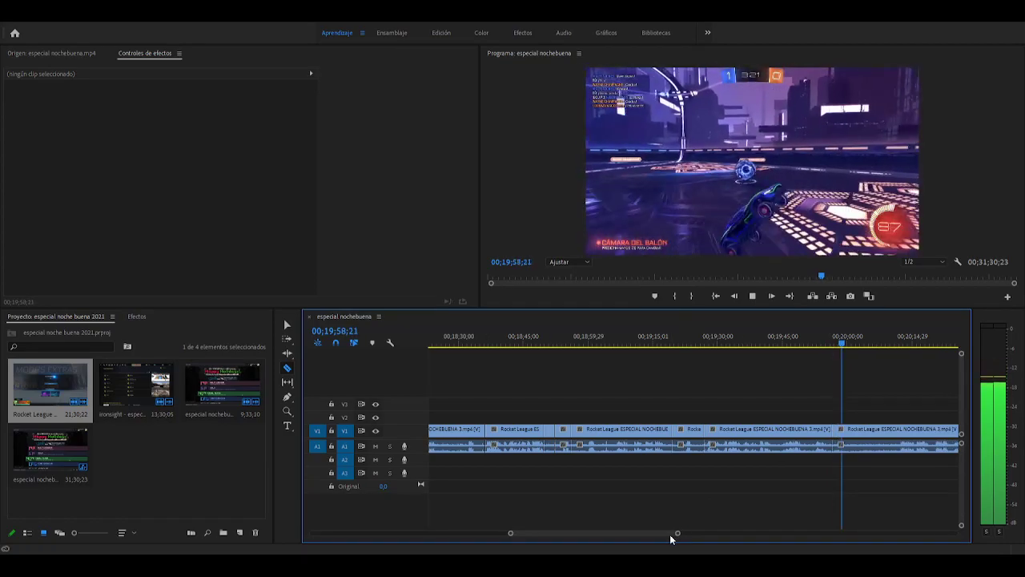
key(space)
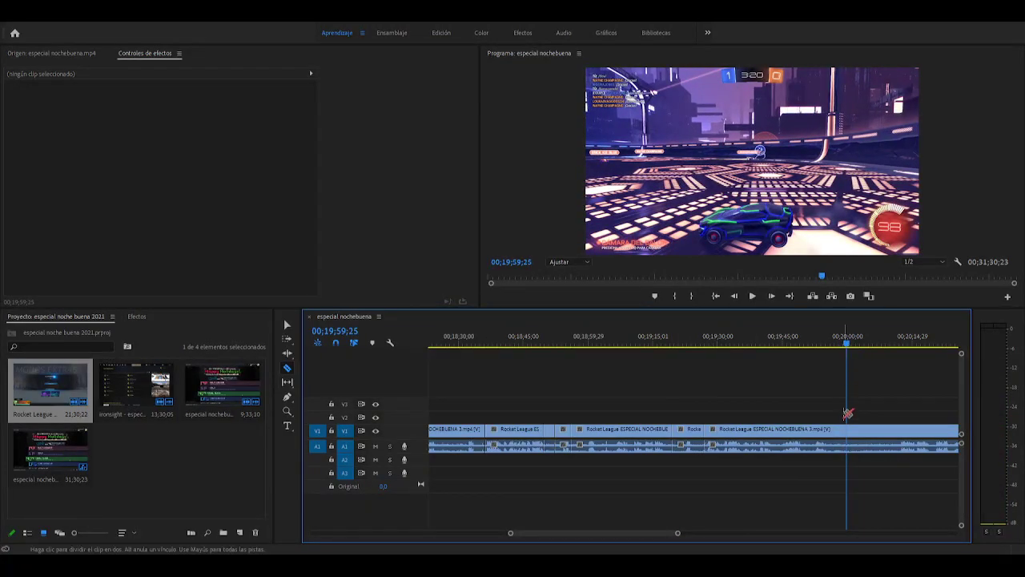
Split the Rocket League clip at 00;20;02;06 and at about 00;20;24
key(space)
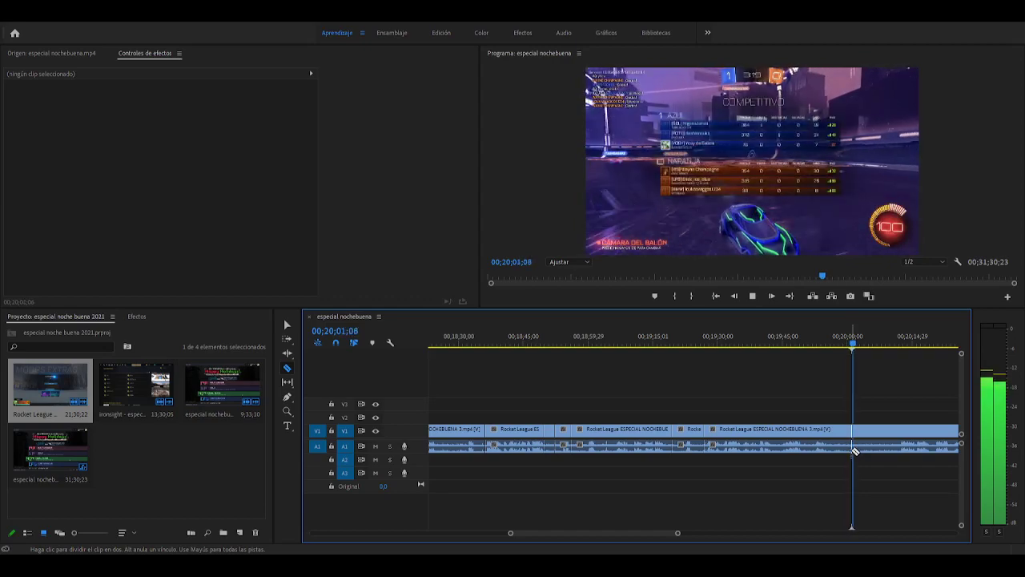
click(864, 445)
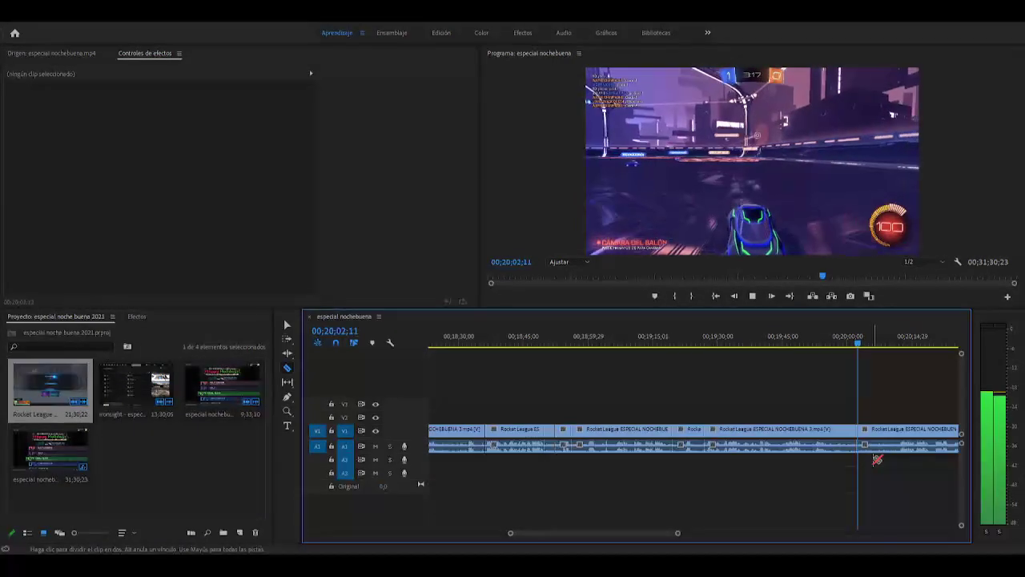
drag(678, 533, 700, 534)
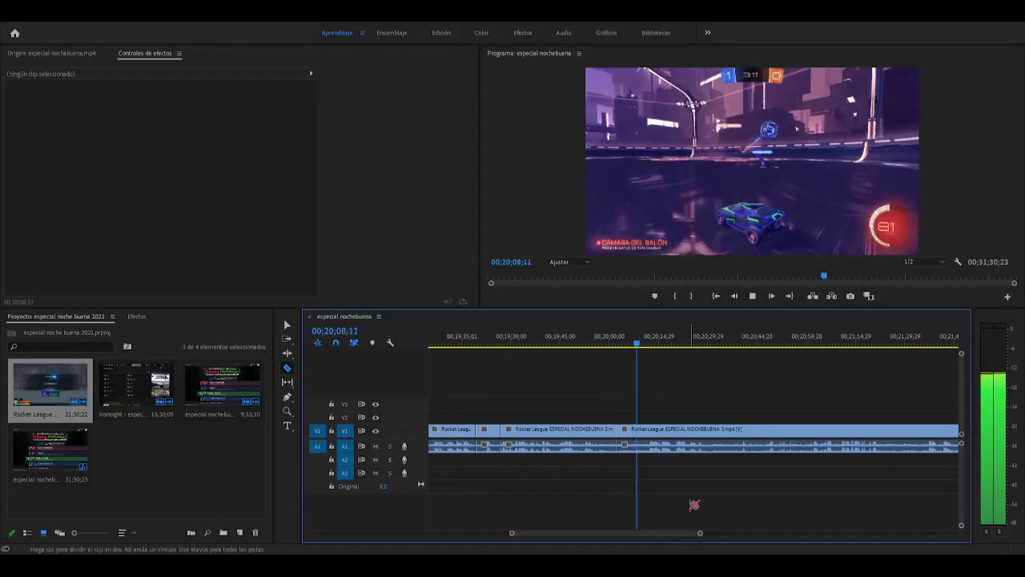
drag(643, 341, 689, 353)
click(689, 431)
Delete the segment between 00;20;02;06 and about 00;20;24 and close the gap it leaves
key(v)
click(663, 433)
key(Delete)
click(648, 430)
key(Delete)
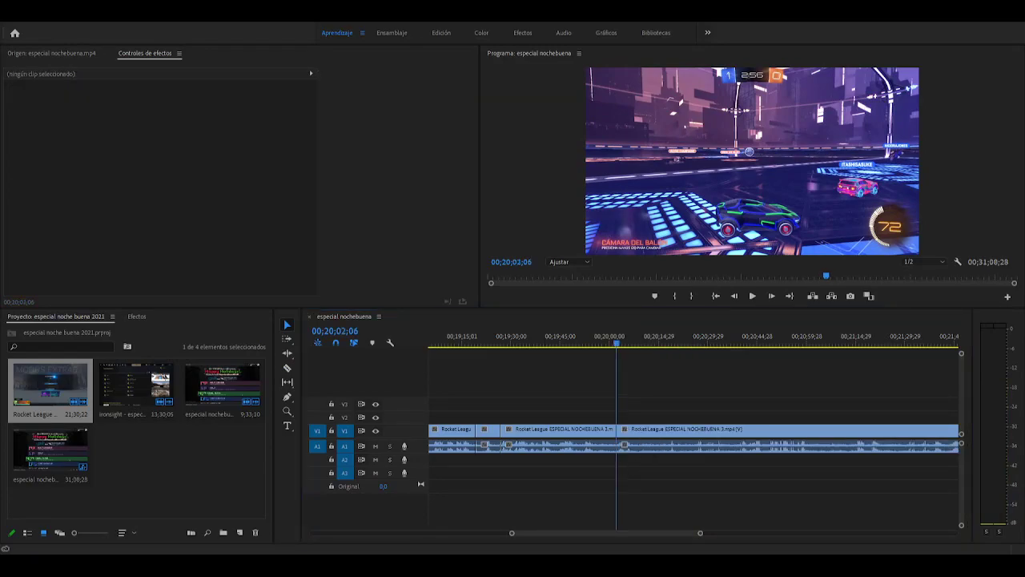
Play the Rocket League clip from 00;20;02;06 and split it at 00;20;20;04
click(568, 473)
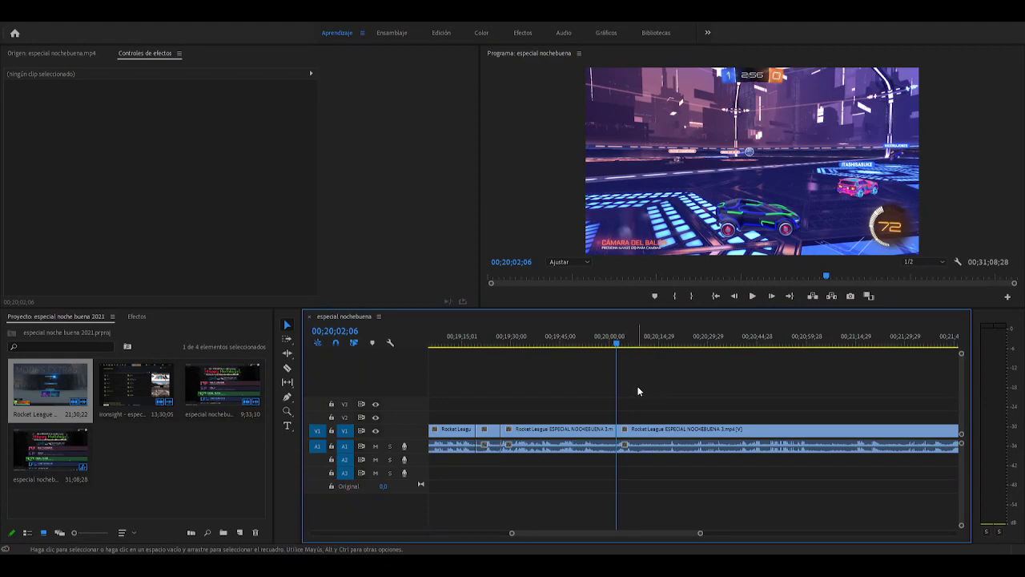
drag(618, 345, 617, 353)
key(space)
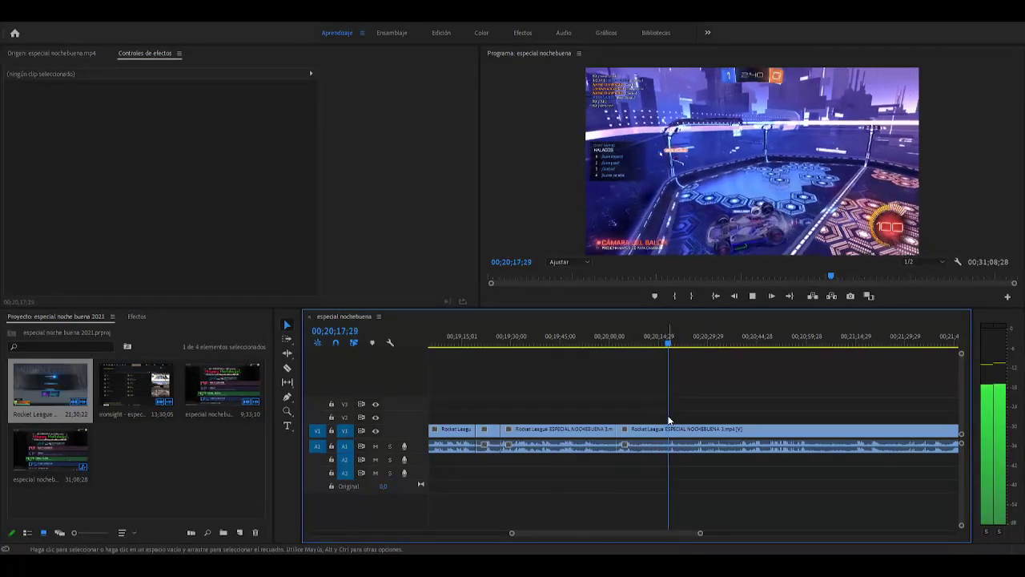
key(space)
click(680, 446)
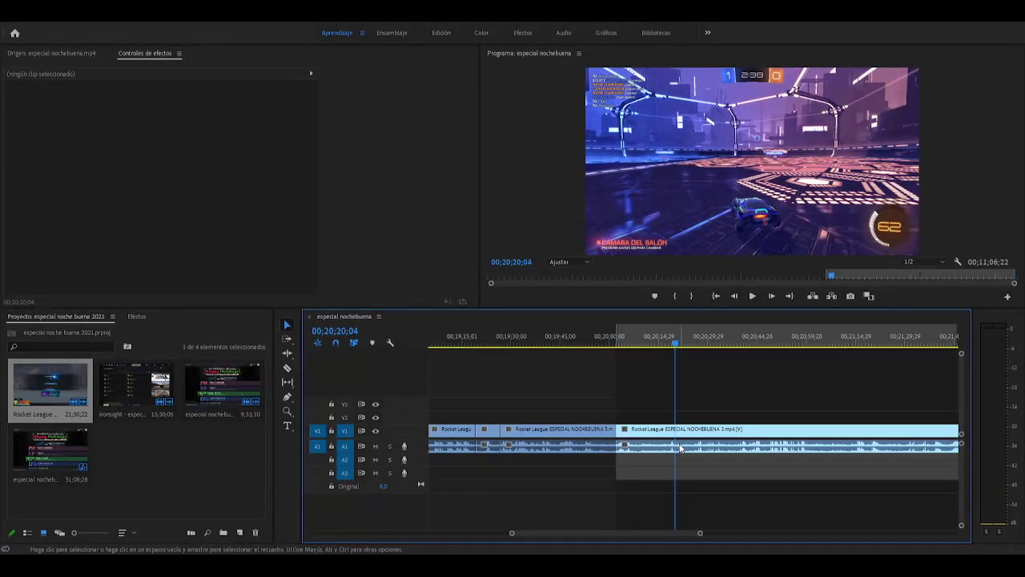
key(c)
click(677, 434)
Skim the gameplay past 00;20;20;04 and split the clip again at 00;20;39;09
key(space)
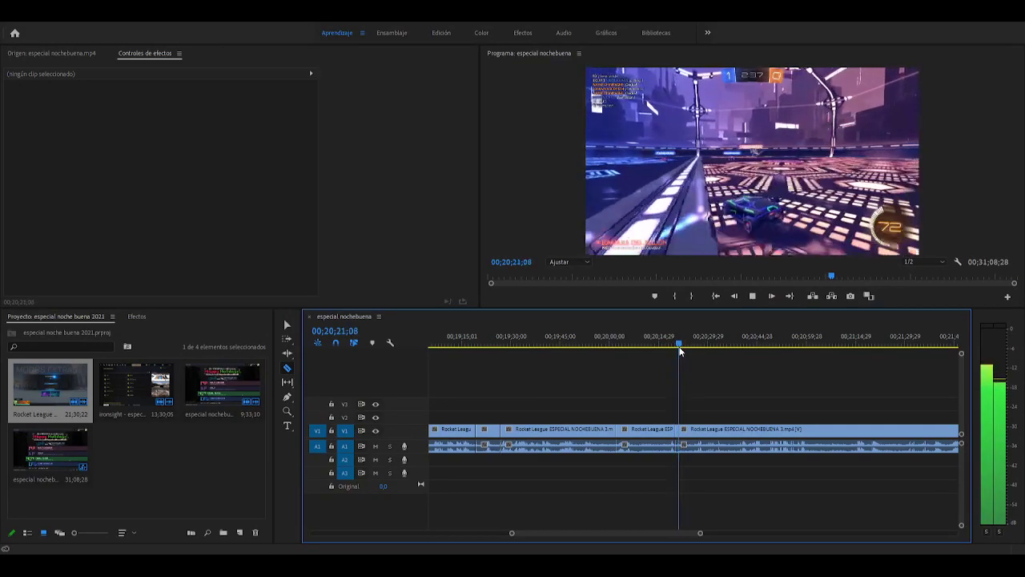
drag(682, 347, 699, 350)
key(space)
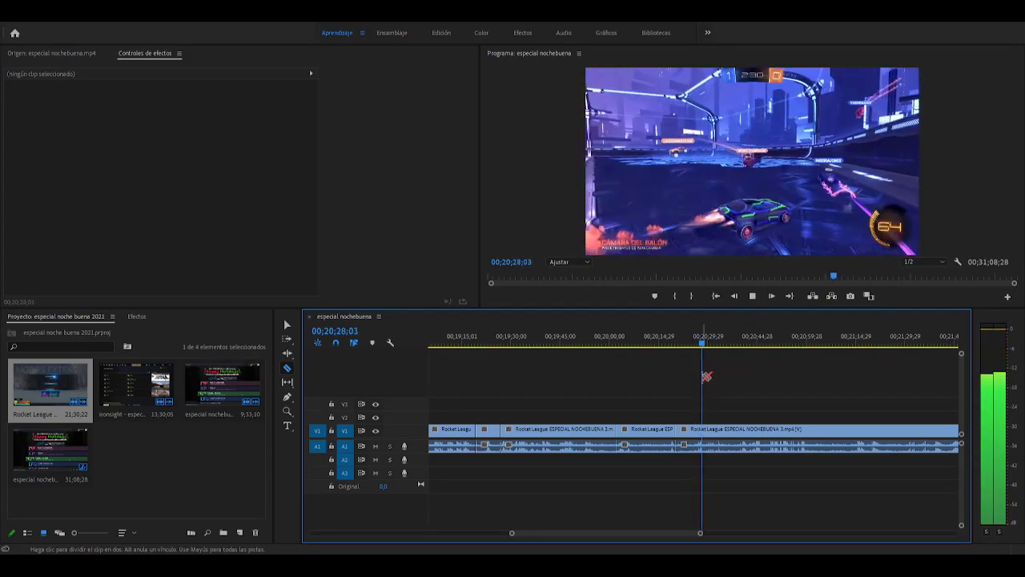
drag(709, 346, 738, 348)
key(space)
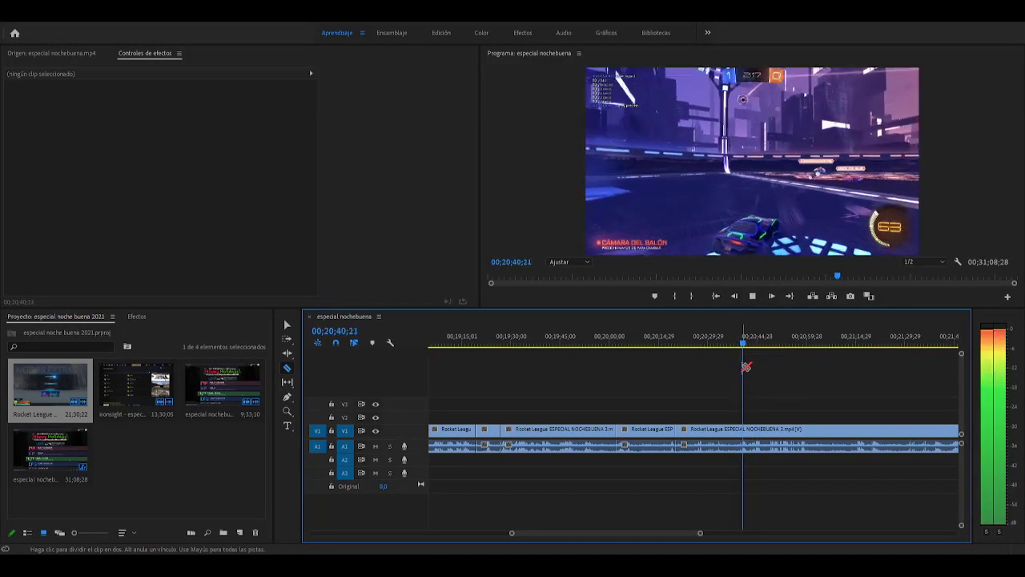
click(742, 348)
drag(739, 350, 739, 353)
click(739, 433)
Delete the segment between 00;20;20;04 and 00;20;39;09 and close the gap it leaves
key(v)
click(718, 438)
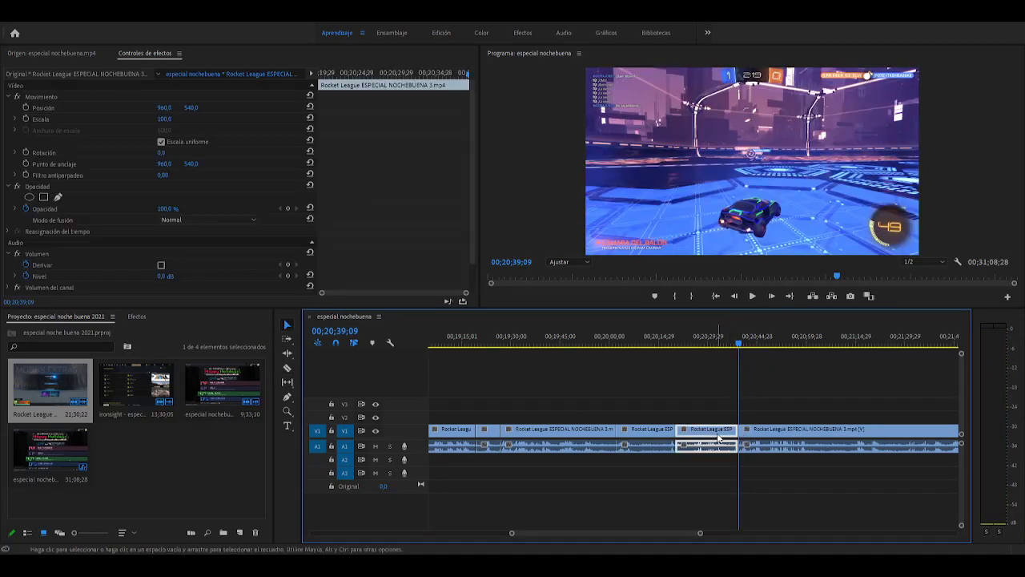
key(Delete)
click(716, 432)
key(Delete)
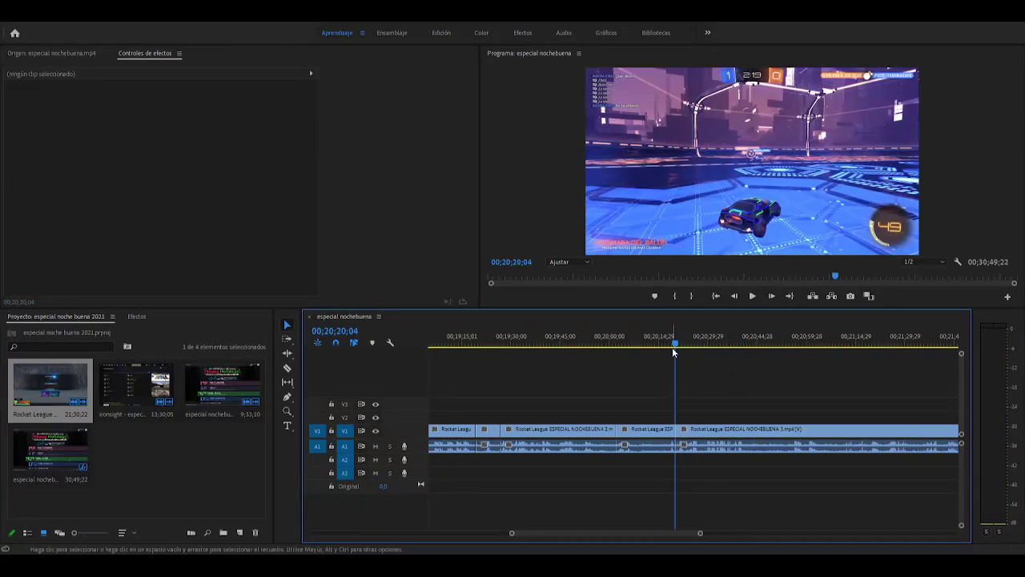
Play on from just before the 00;20;20;04 join and split the clip at 00;20;44;29 and 00;20;55;06 around the goal replay
drag(673, 348, 670, 350)
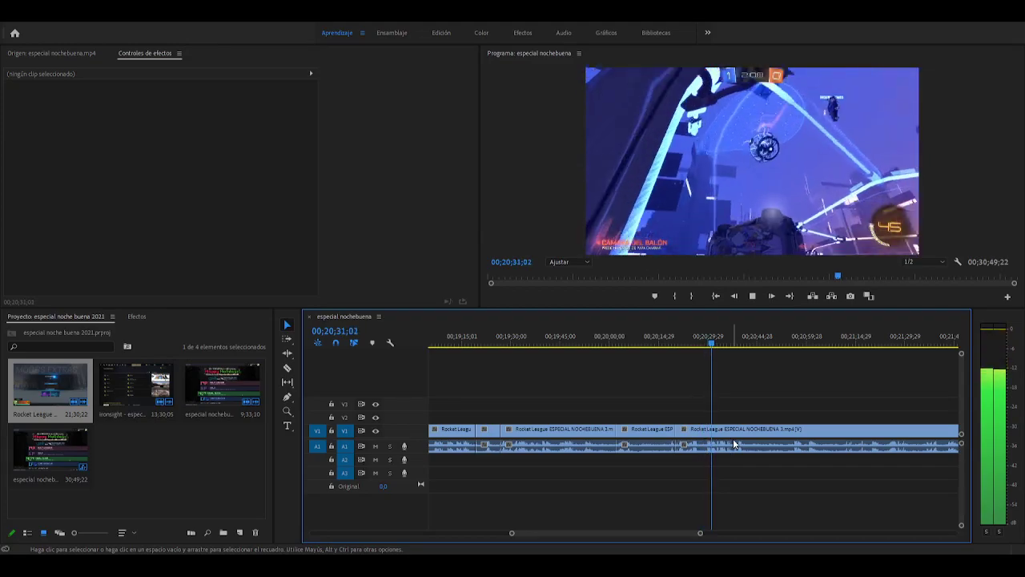
mouse_move(701, 533)
mouse_down()
mouse_move(710, 534)
mouse_move(678, 535)
mouse_move(686, 530)
mouse_up()
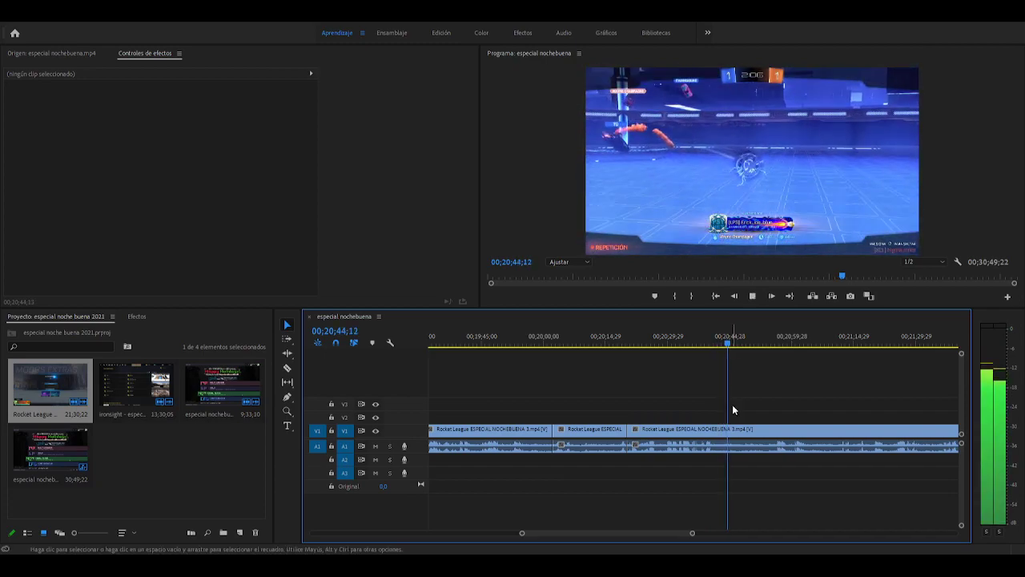
key(space)
key(c)
click(733, 439)
drag(729, 342, 775, 352)
click(776, 431)
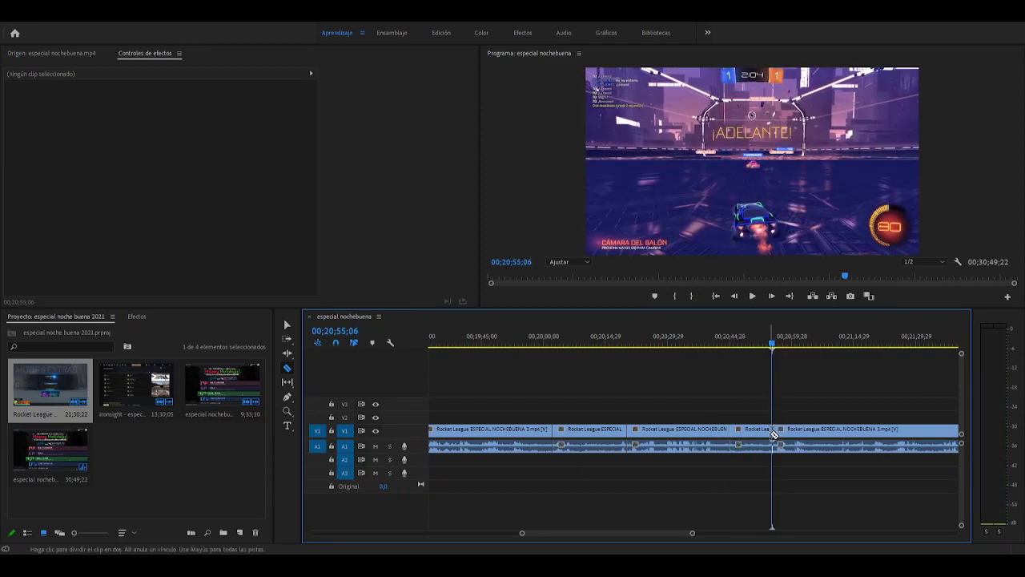
Delete the goal replay segment between 00;20;44;29 and 00;20;55;06 and close its gap
key(v)
click(756, 437)
key(Delete)
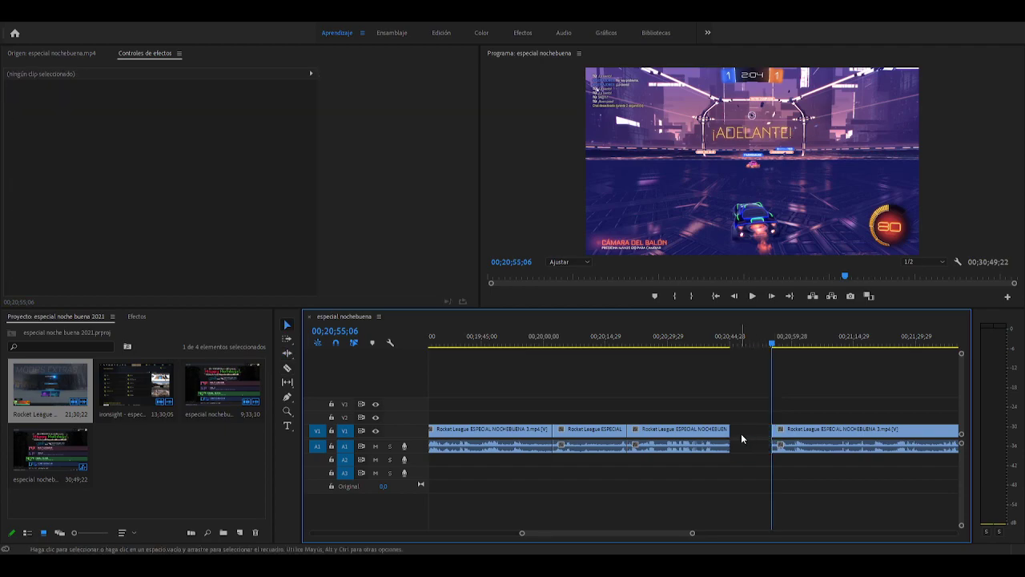
key(Delete)
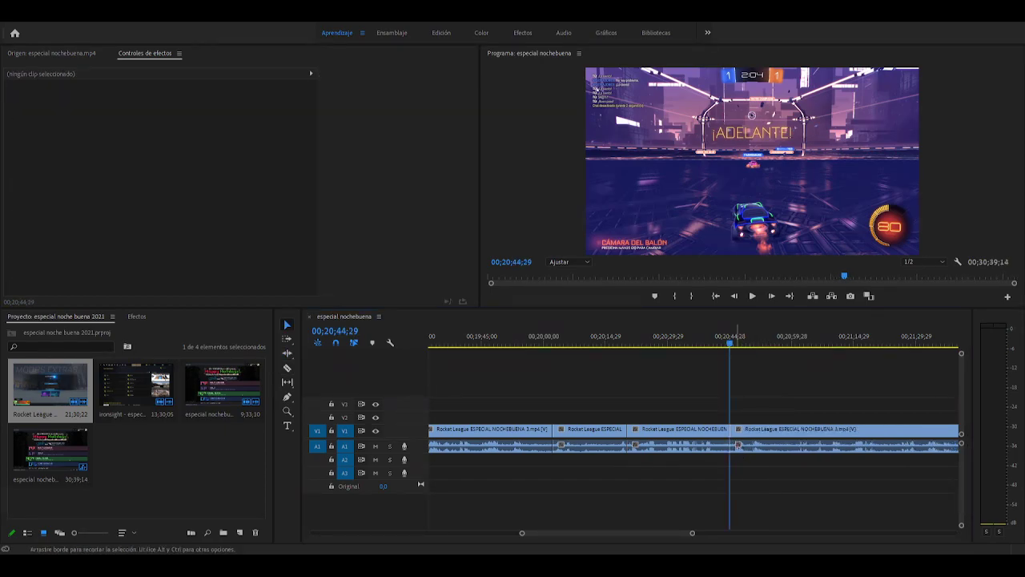
Review the gameplay from 00;20;44;29 to about 00;21;11, replaying part of it from about 00;20;48
click(721, 459)
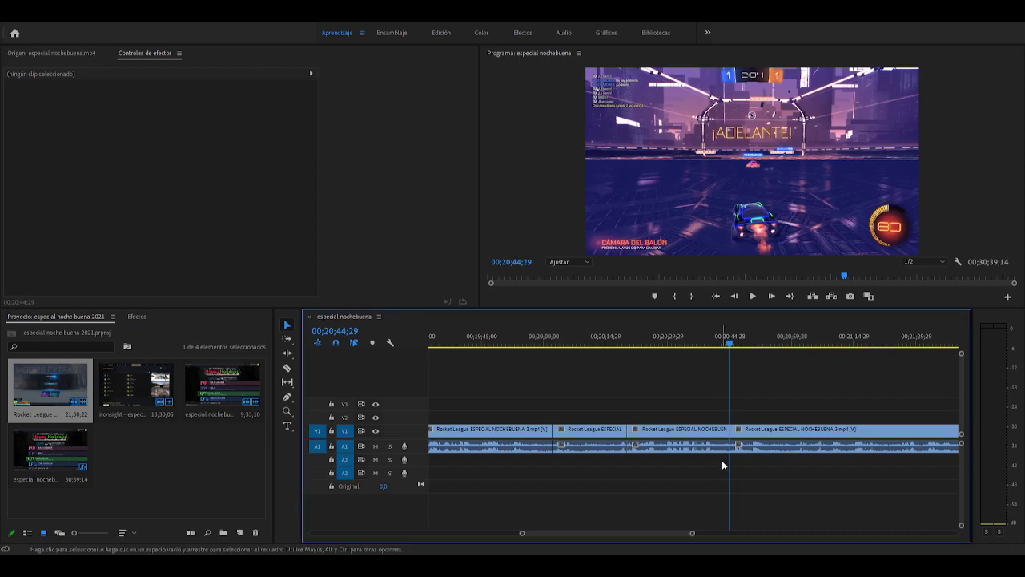
key(space)
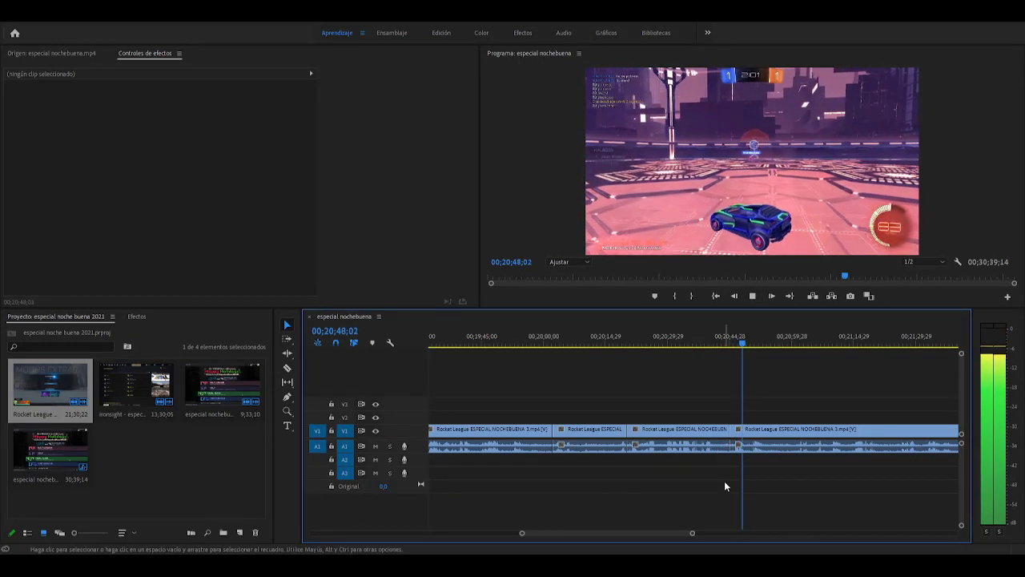
scroll(688, 533, down, 2)
drag(693, 532, 718, 535)
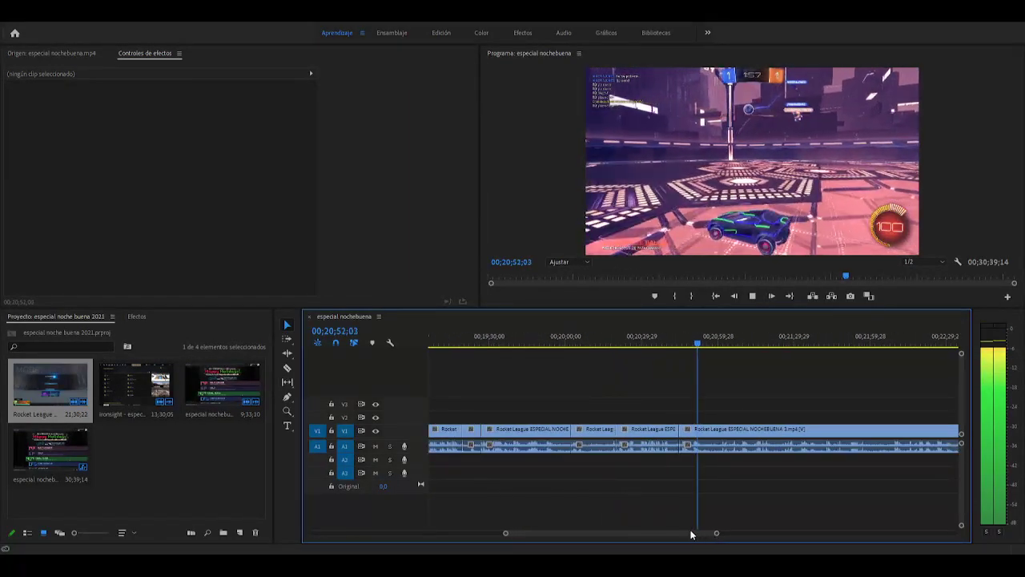
scroll(687, 531, down, 2)
scroll(694, 531, down, 1)
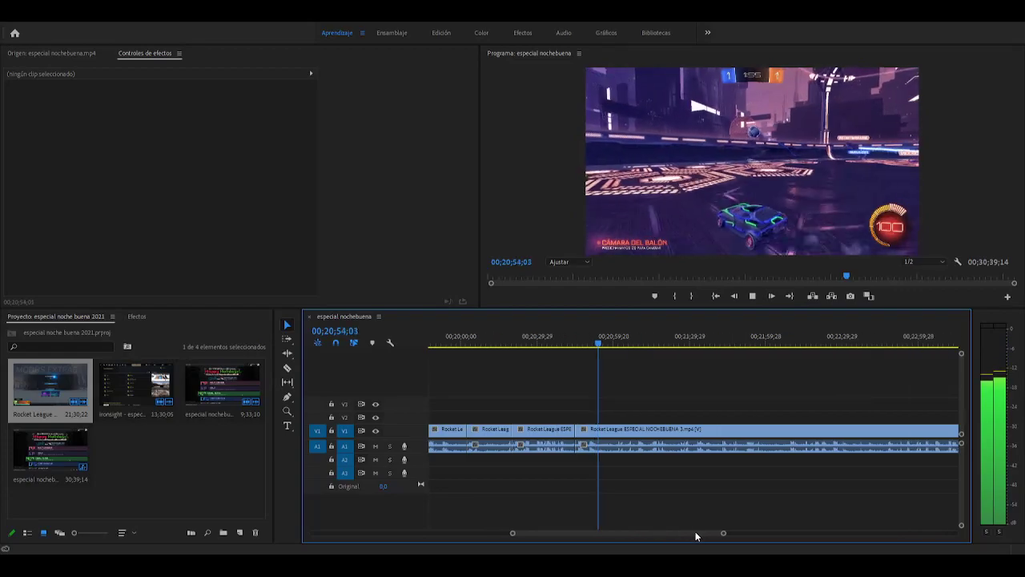
key(space)
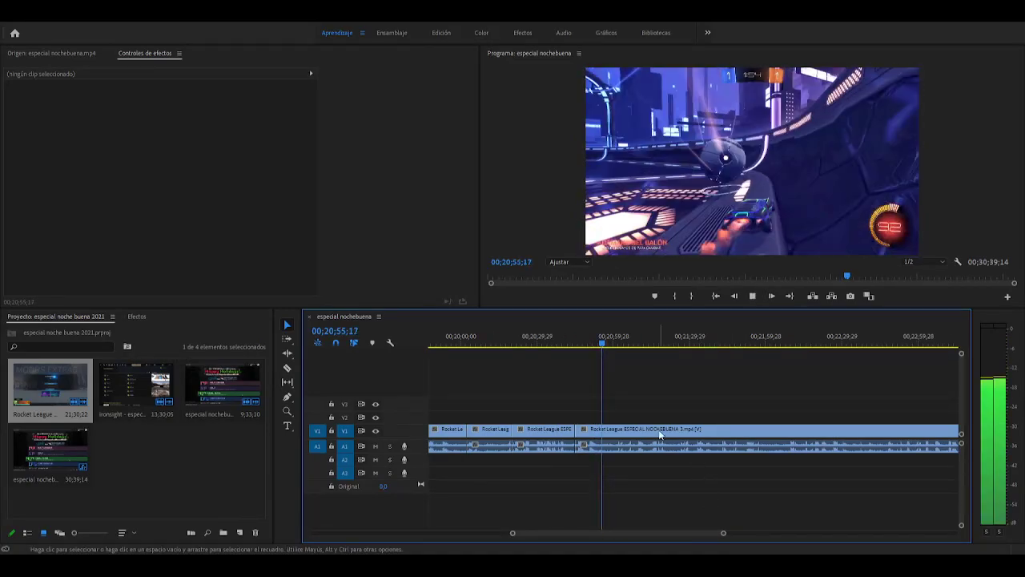
drag(602, 344, 587, 349)
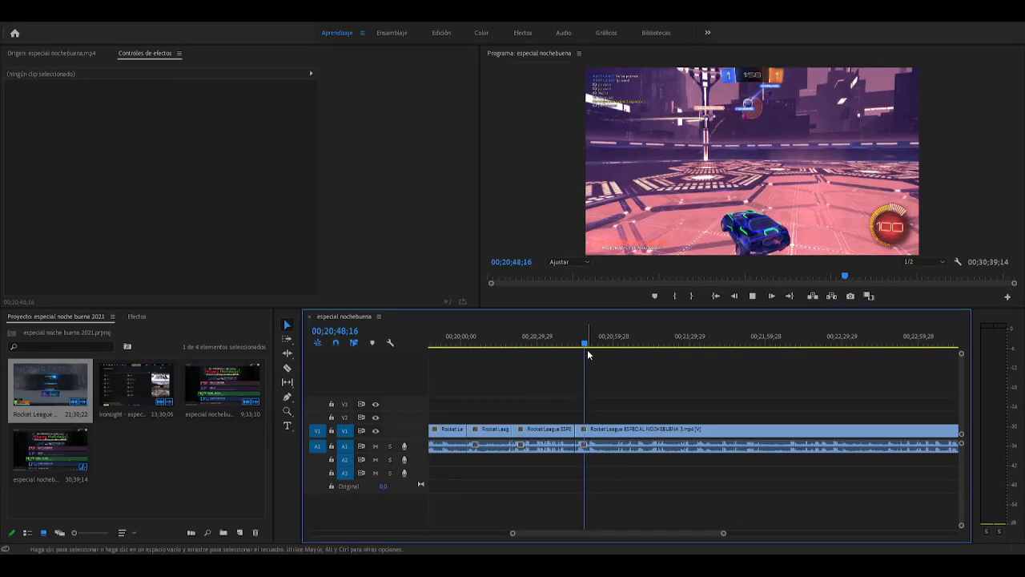
key(space)
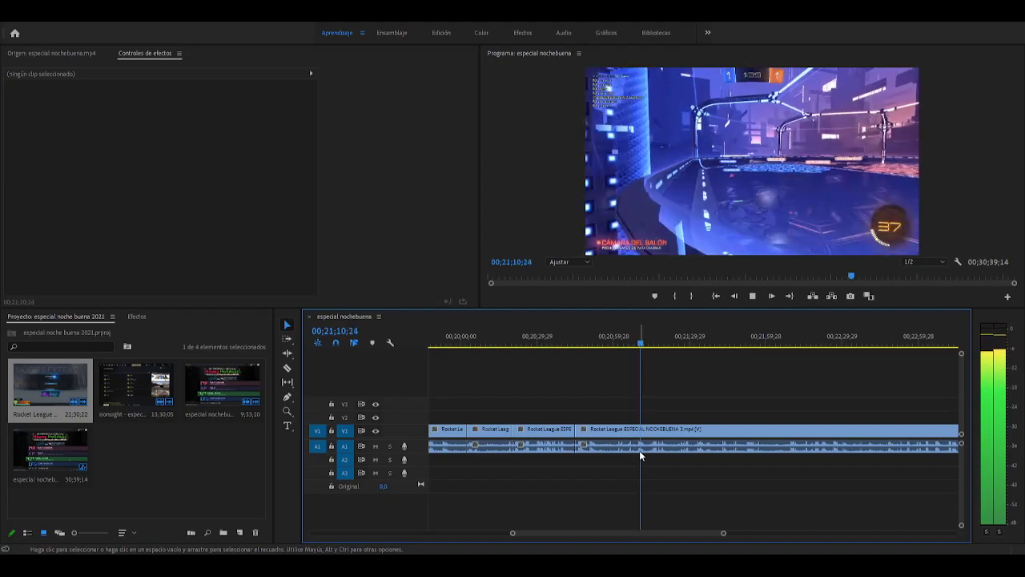
Split the Rocket League clip at 00;21;11;28 and at 00;21;21;10
key(space)
key(c)
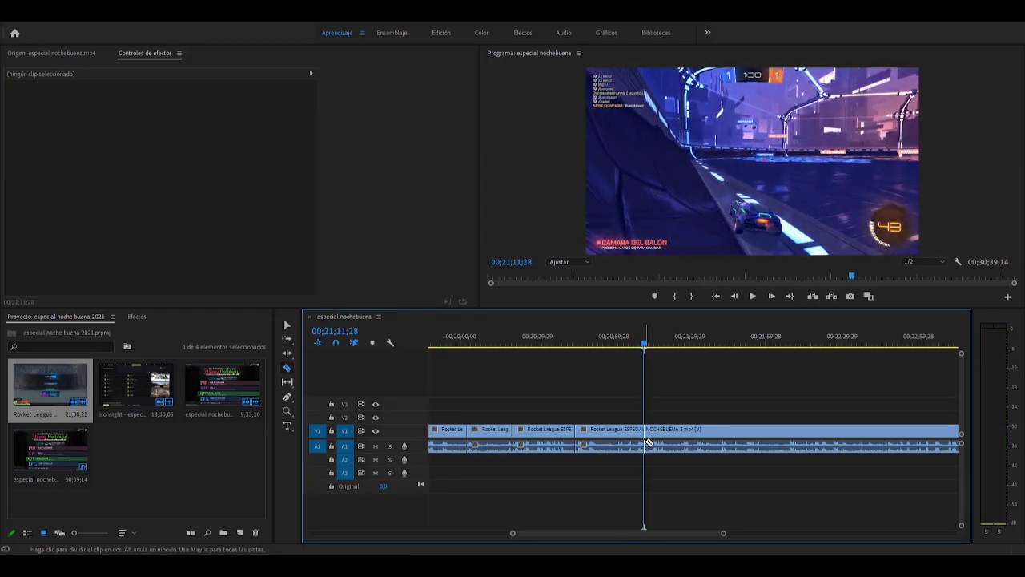
click(647, 446)
drag(645, 347, 668, 351)
key(space)
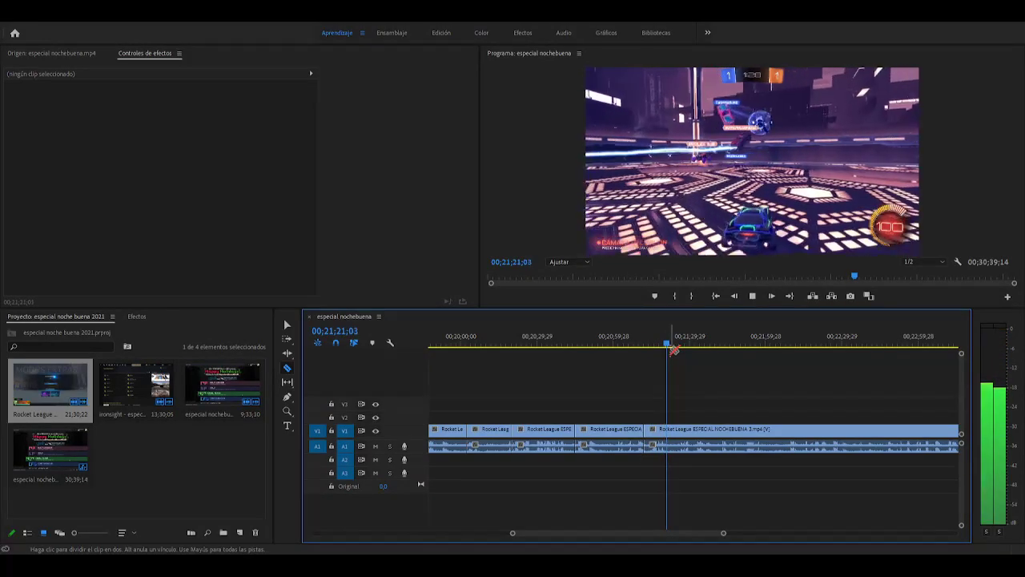
key(space)
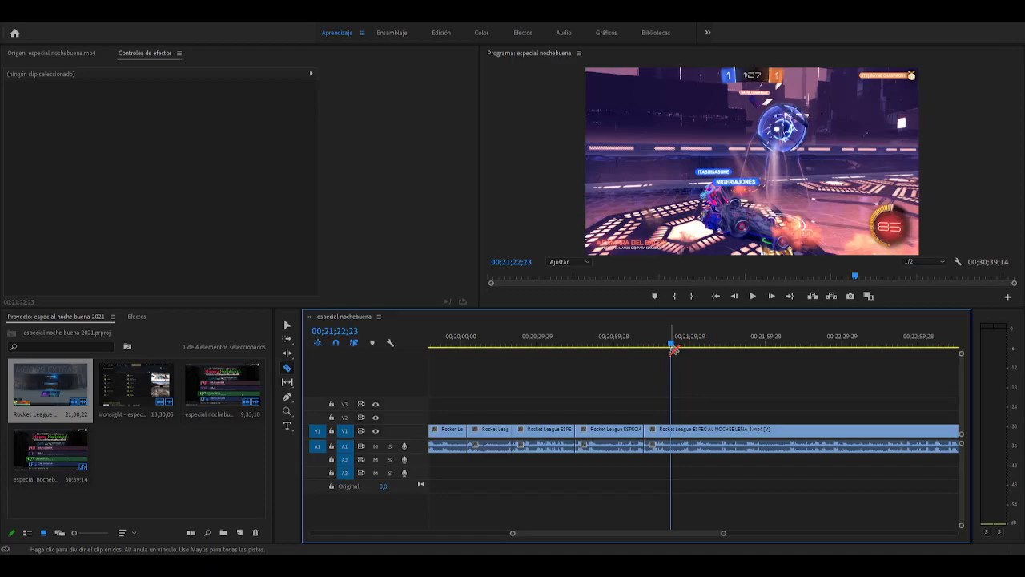
click(667, 347)
click(668, 431)
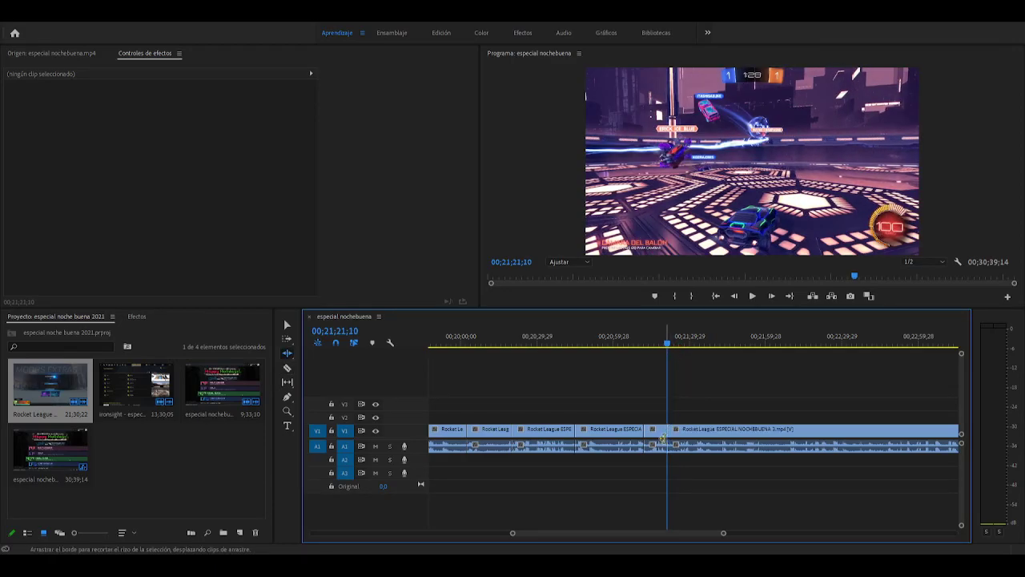
Delete the segment between 00;21;11;28 and 00;21;21;10 and close the resulting gap
key(b)
click(656, 431)
key(Delete)
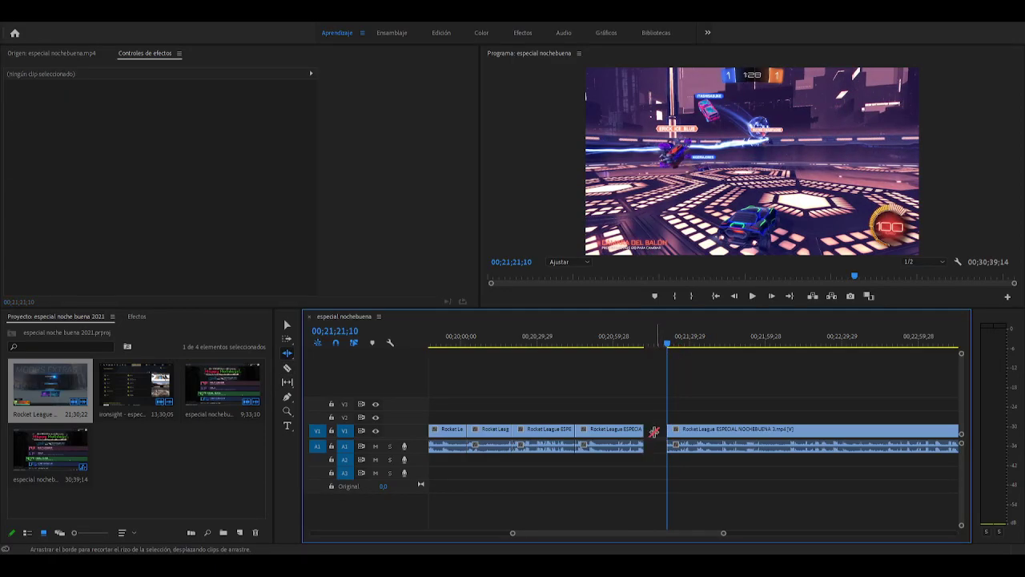
key(v)
click(657, 431)
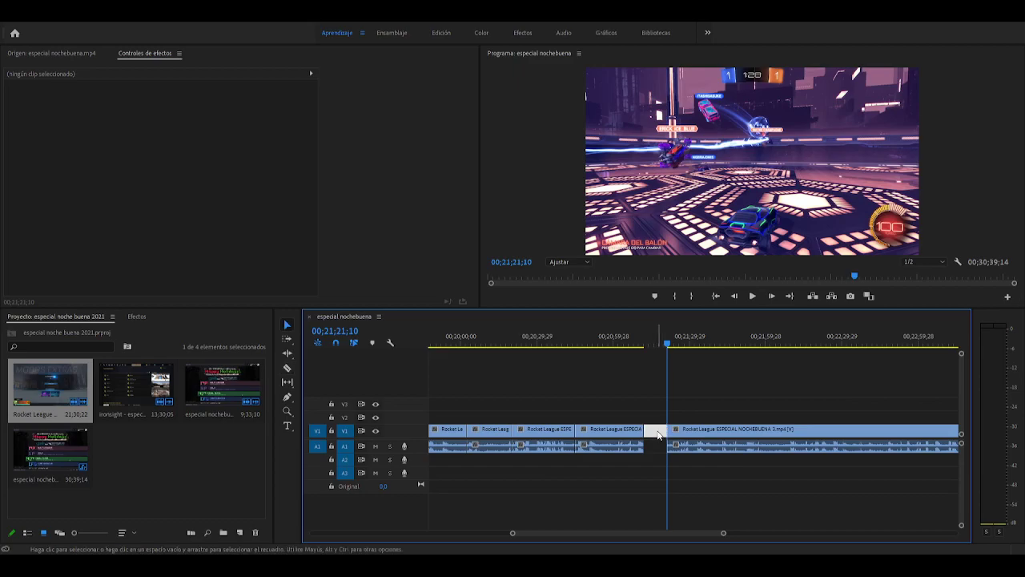
key(Delete)
Review the gameplay from the 00;21;11;28 join, try a split at about 00;21;36 and undo it
click(641, 344)
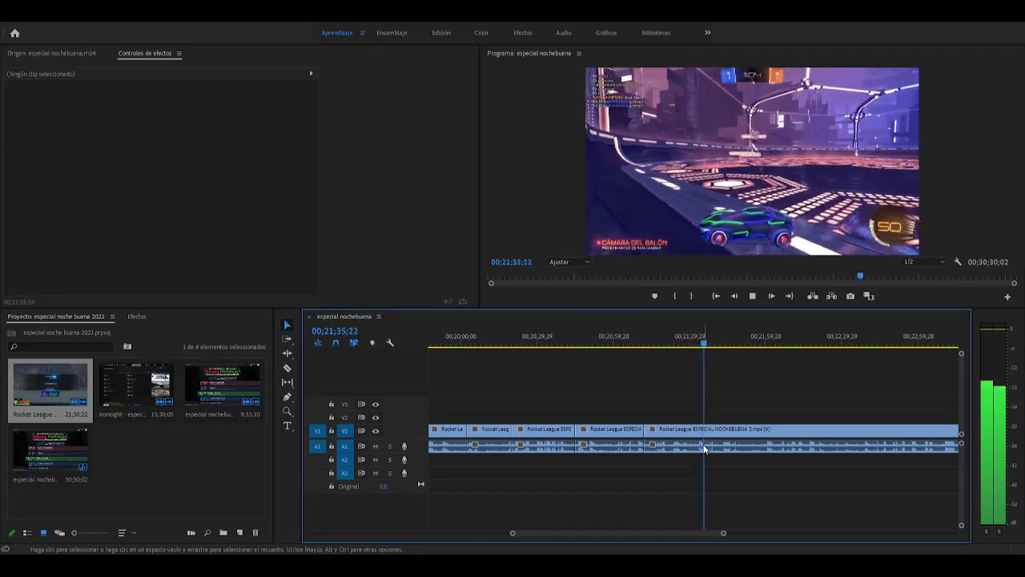
key(space)
key(c)
click(707, 437)
key(space)
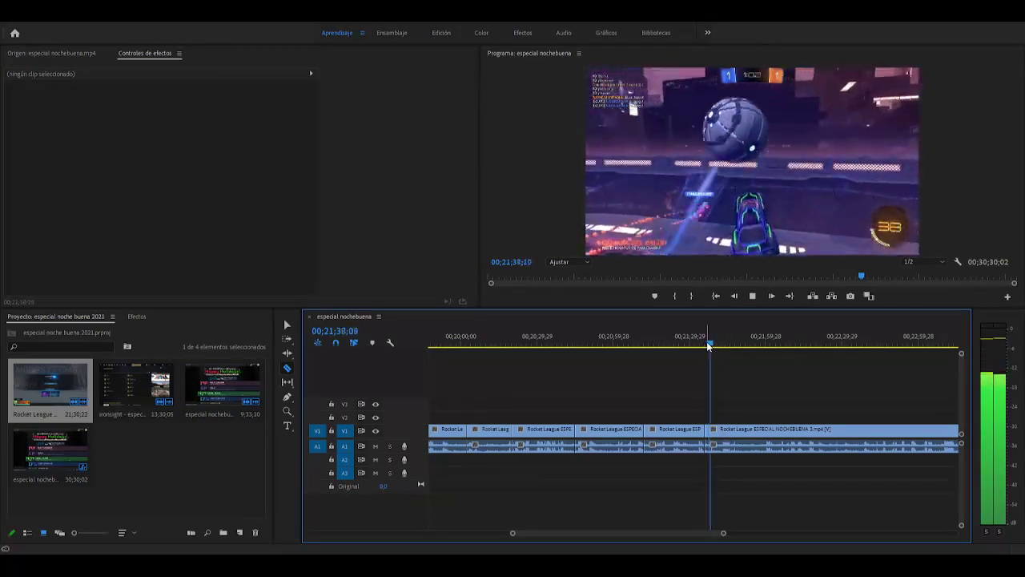
key(ctrl+z)
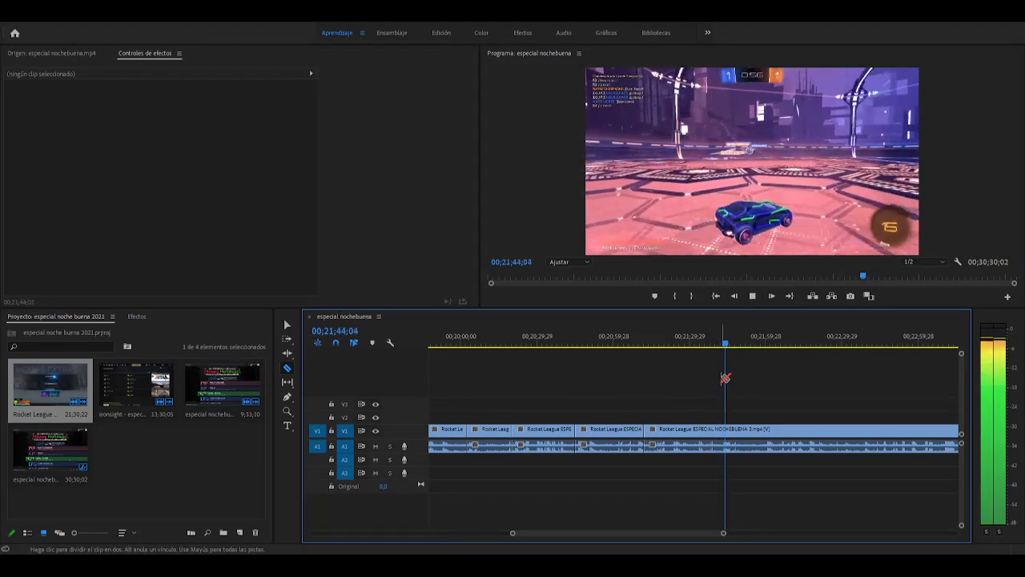
Try splitting the clip at 00;21;45;22, play a little further and undo the cut
key(space)
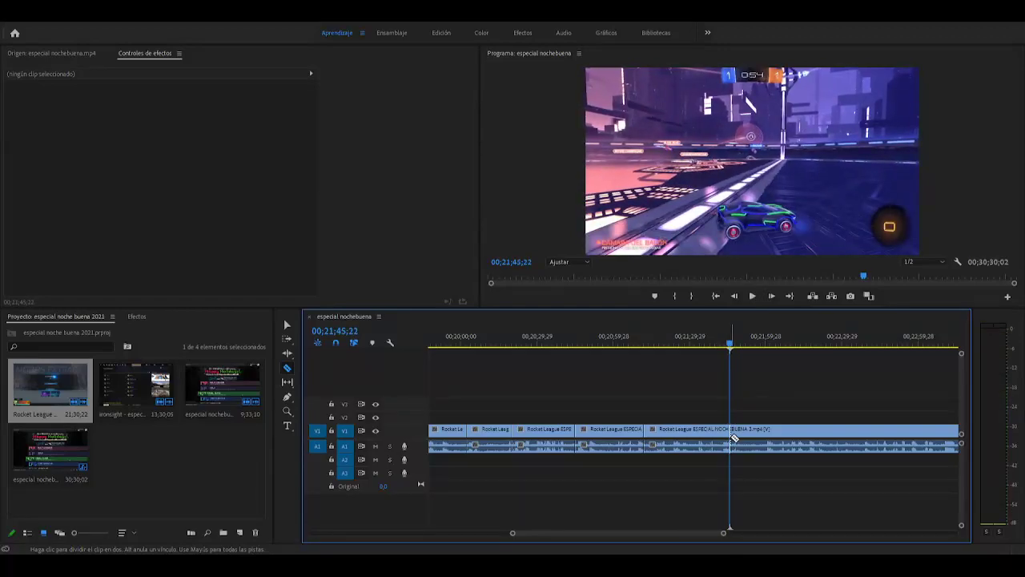
click(735, 428)
key(space)
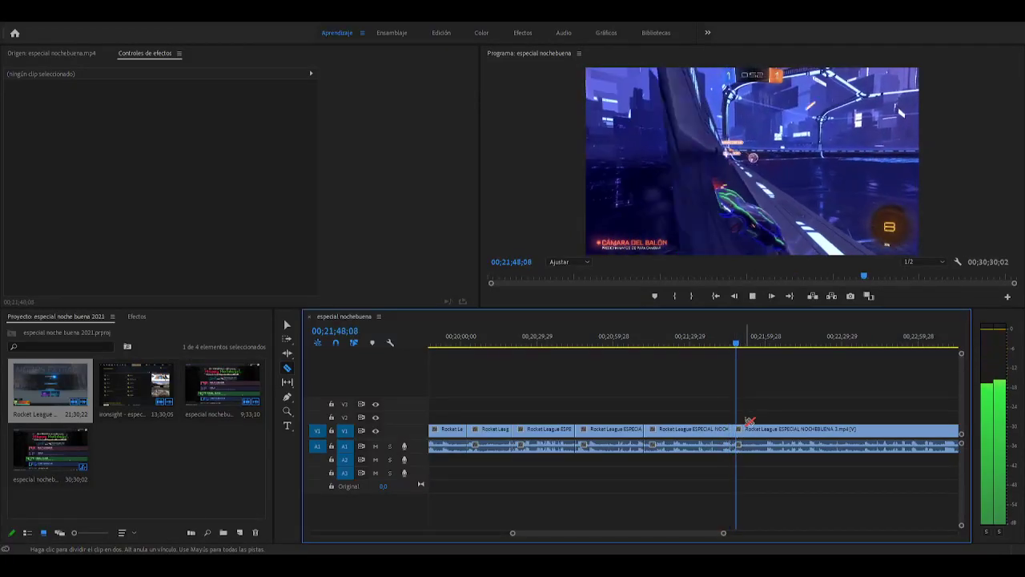
key(ctrl+z)
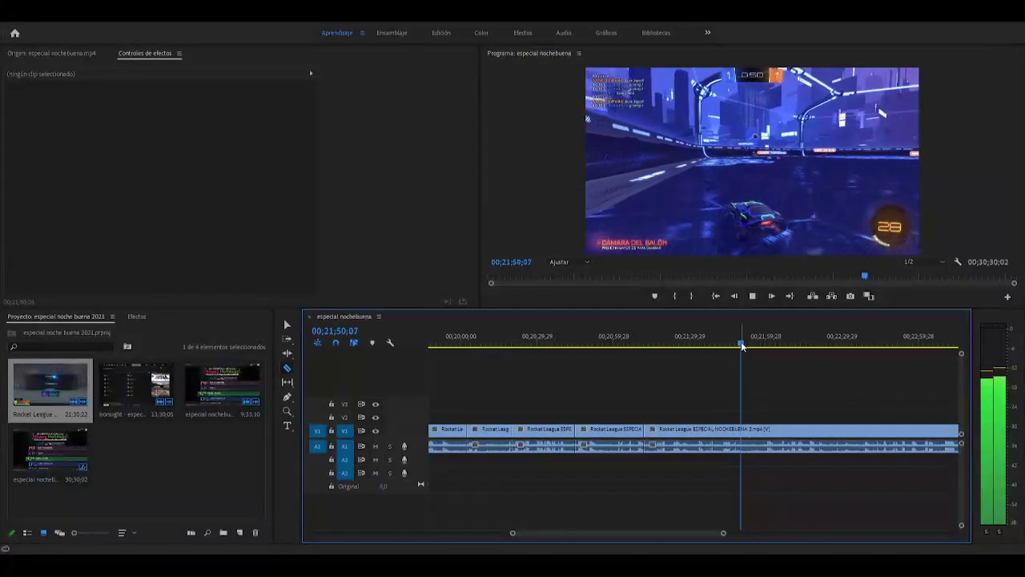
Recheck the gameplay around 00;21;50 and split the clip at about 00;21;50;15
click(746, 345)
key(space)
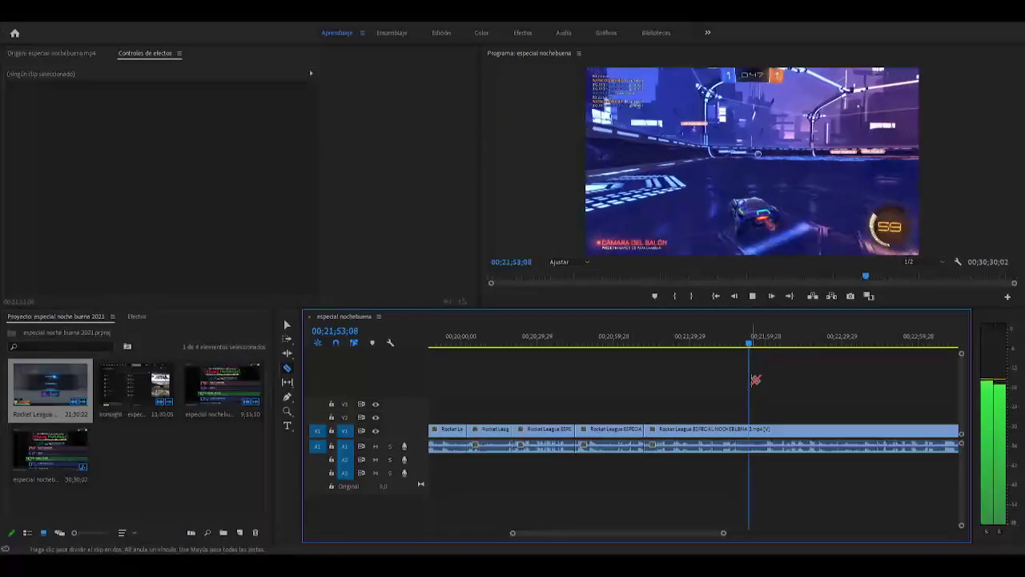
click(736, 345)
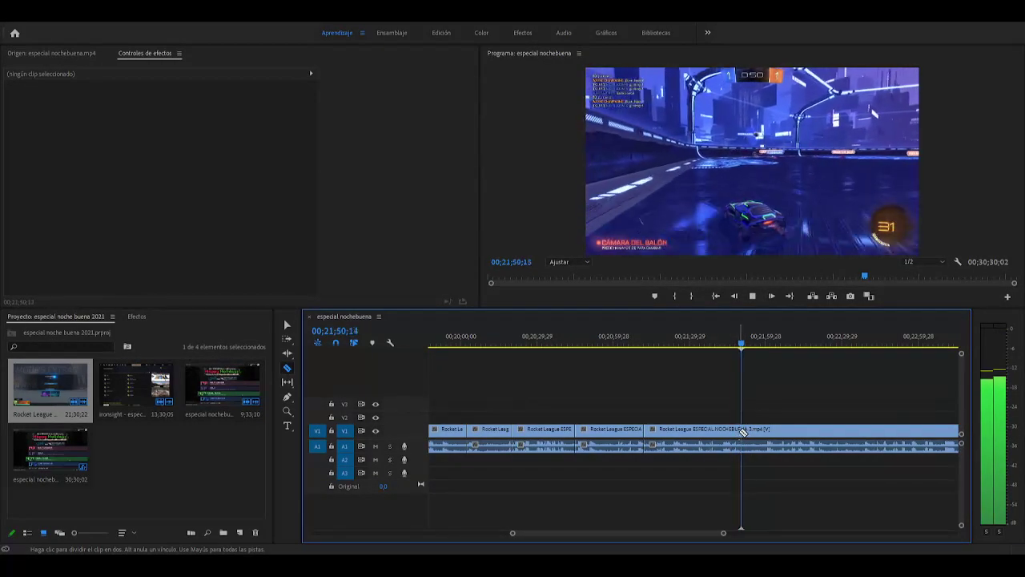
click(743, 432)
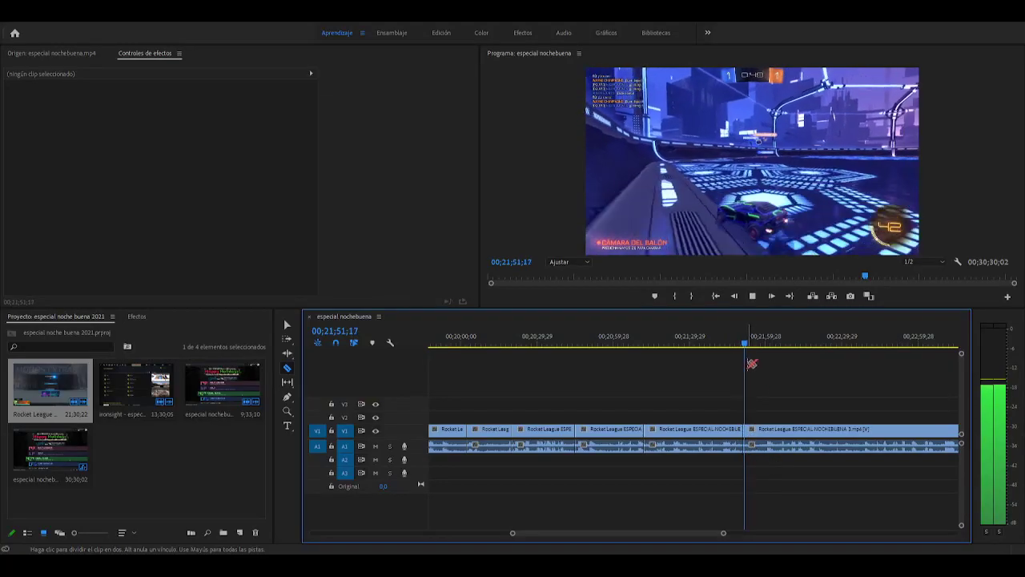
Review the gameplay after 00;21;51;17 and split the clip at 00;22;09;14
click(750, 343)
drag(751, 343, 773, 346)
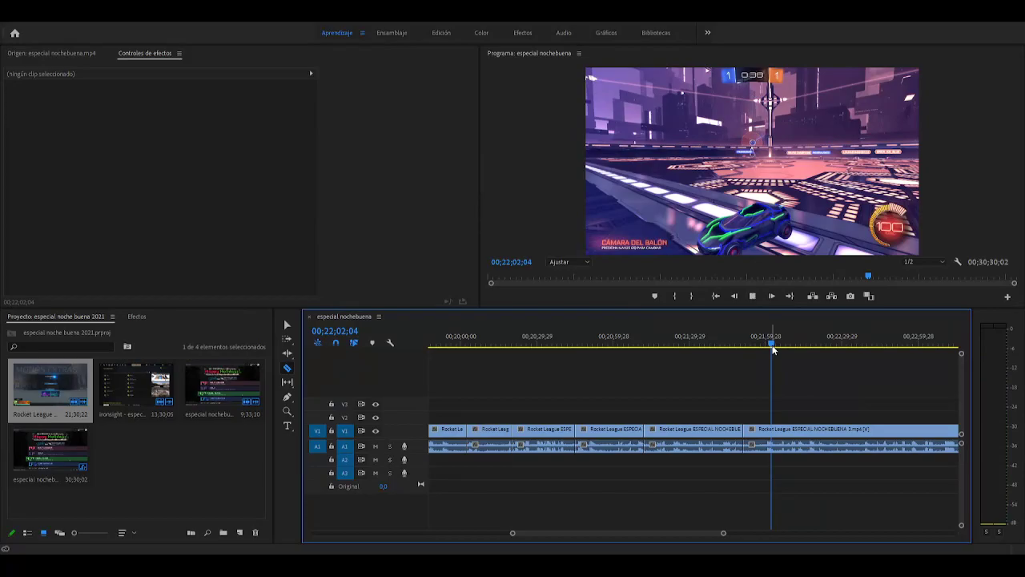
key(space)
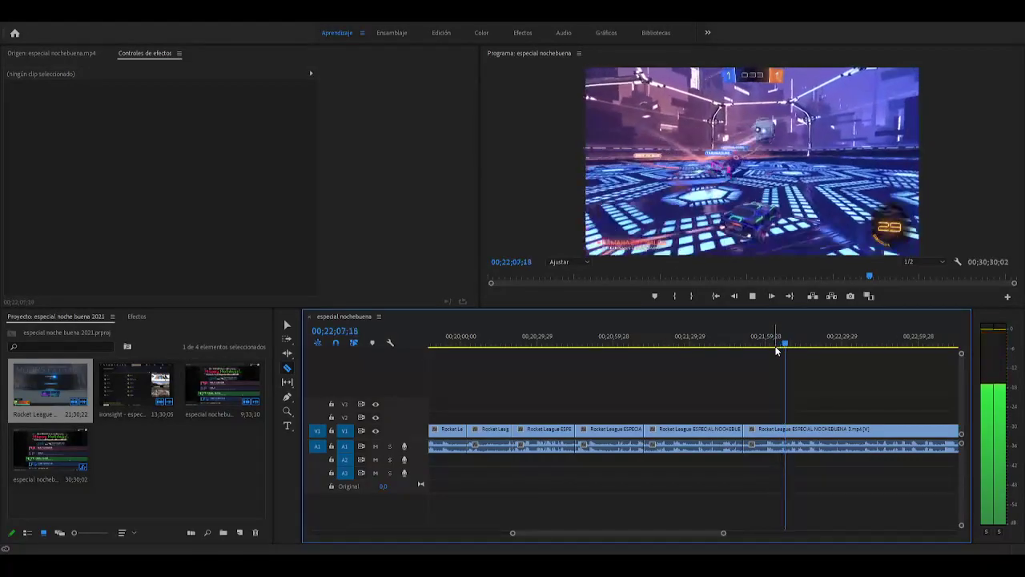
mouse_move(788, 346)
mouse_down()
mouse_move(805, 347)
mouse_move(794, 351)
mouse_up()
key(space)
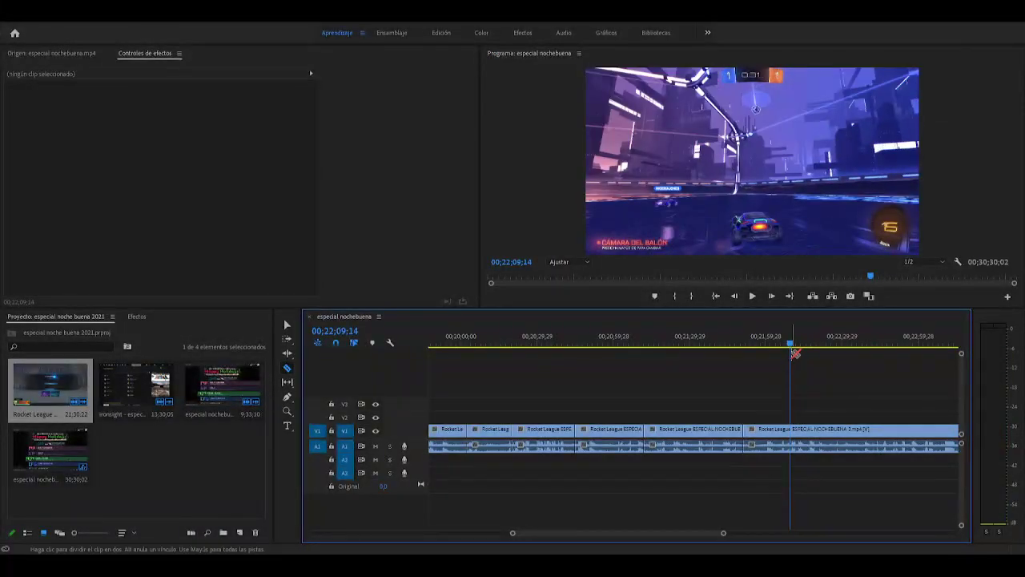
click(792, 429)
Try removing the segment that ends at 00;22;09;14, play the resulting join and undo the deletion
key(v)
click(774, 437)
key(shift+Delete)
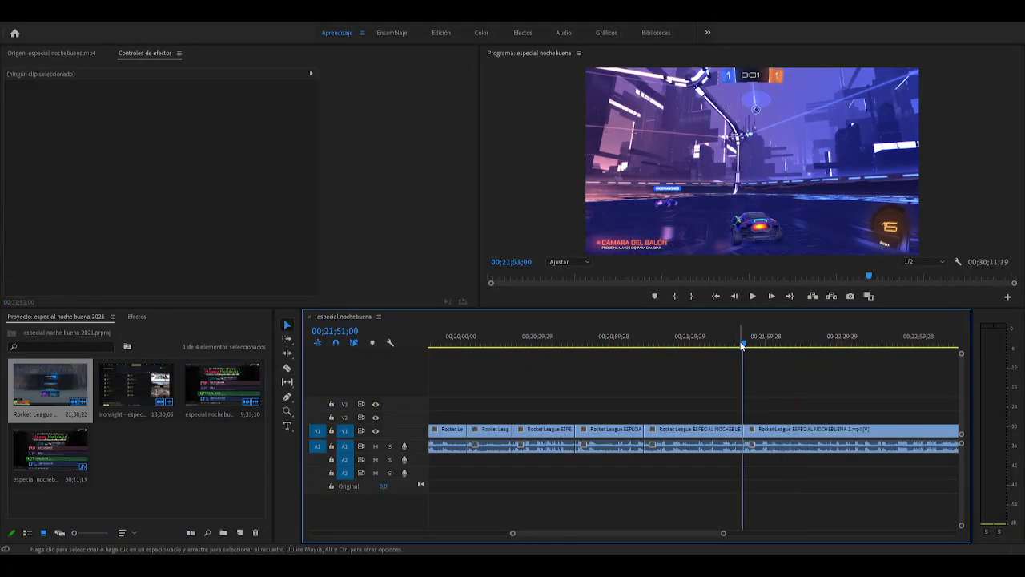
key(space)
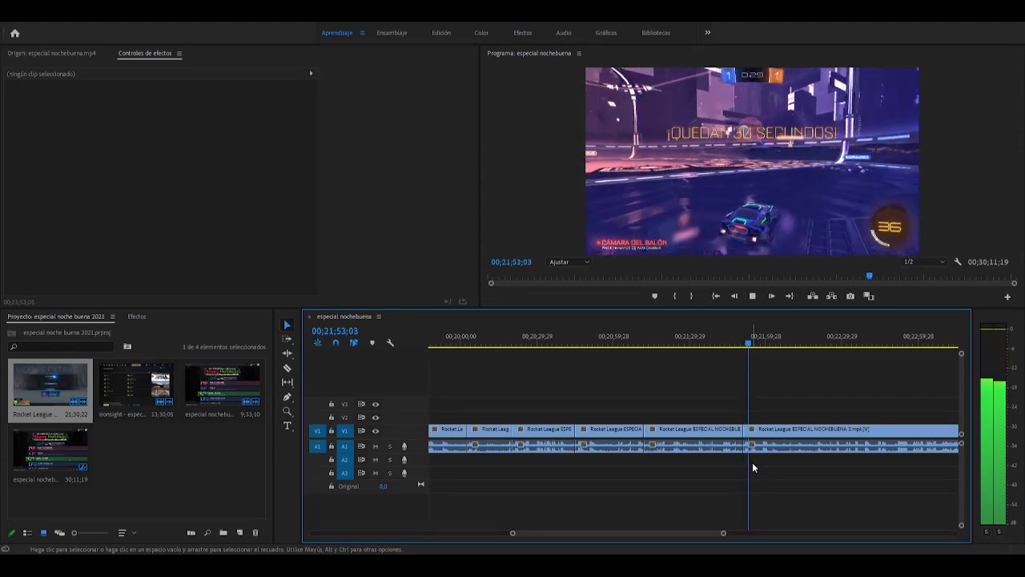
key(ctrl+z)
key(ctrl+shift+z)
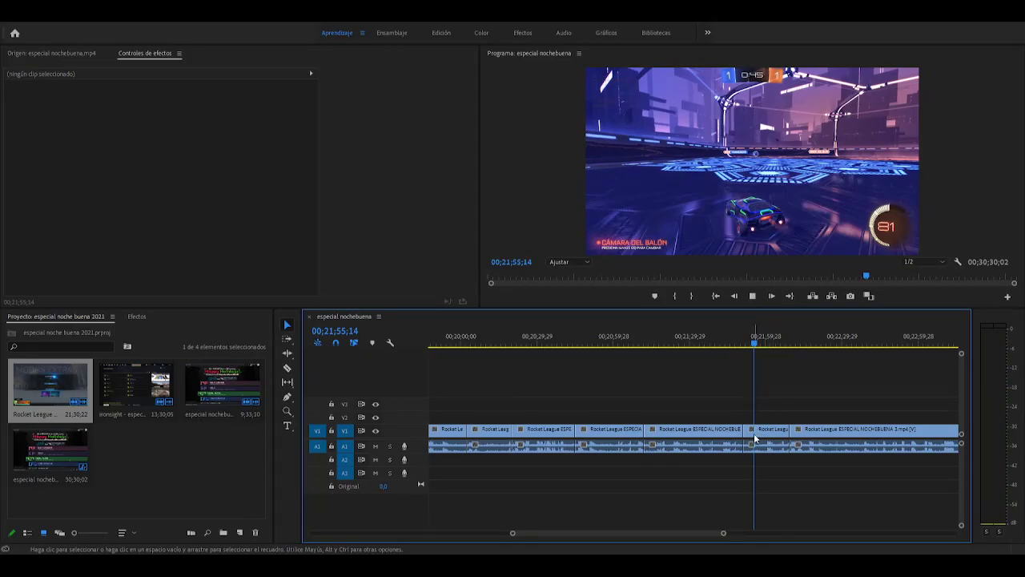
Recheck the segment ending at 00;22;09;14 from about 00;22;00;26, delete it and close the resulting gap
drag(759, 344, 769, 346)
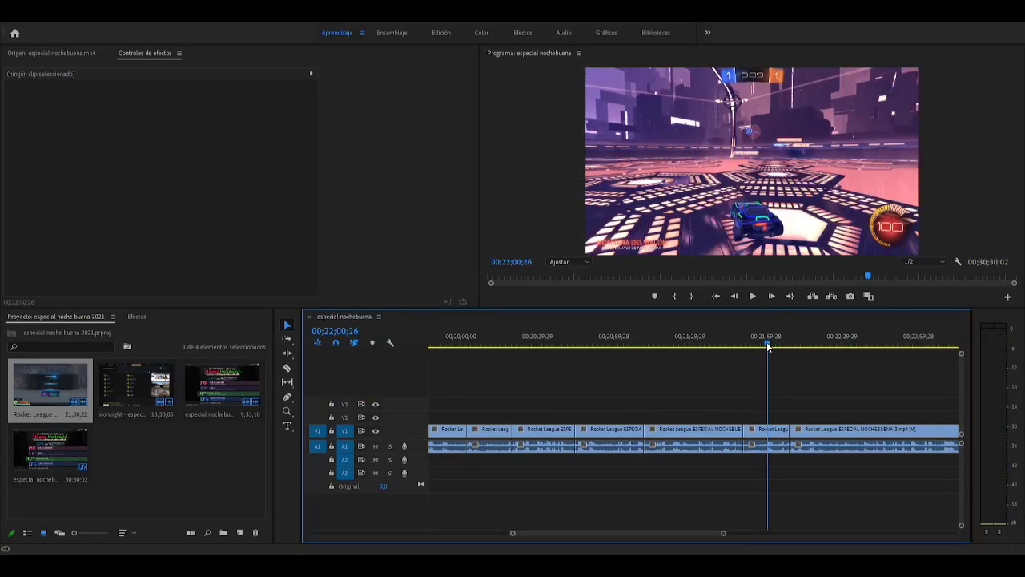
key(space)
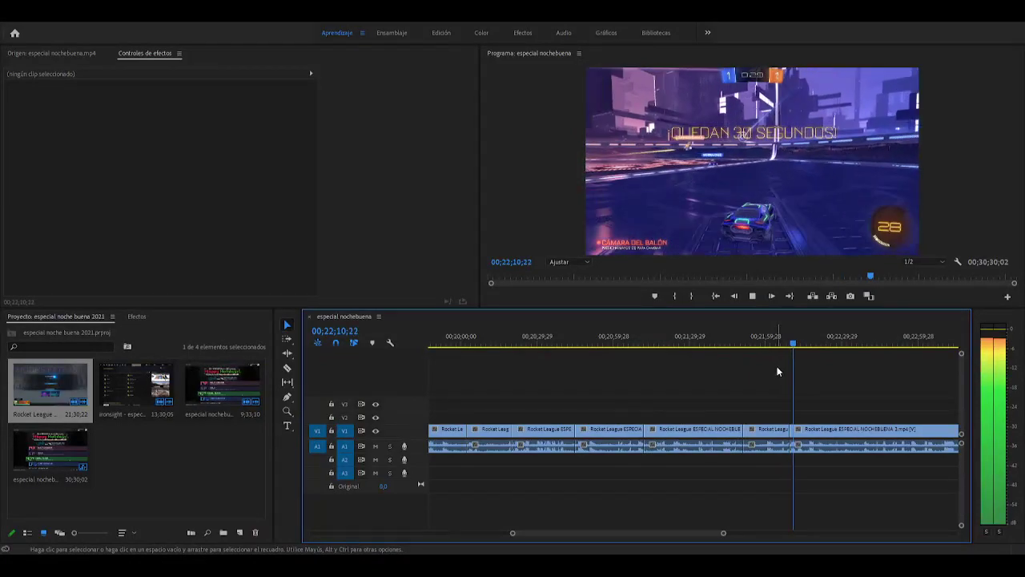
click(774, 432)
key(Delete)
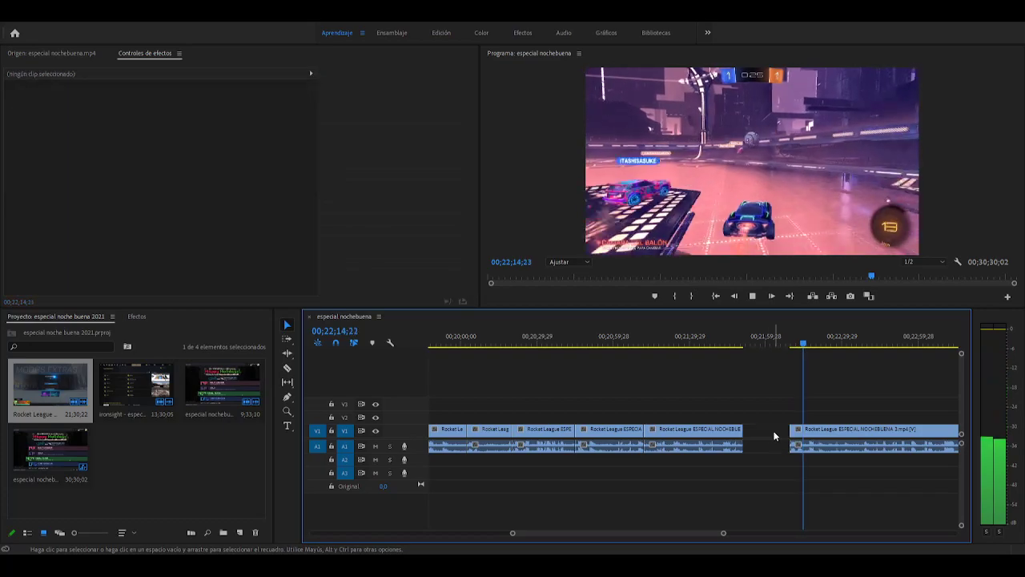
click(767, 433)
key(Delete)
Play the gameplay from the join at about 00;21;50 and split the clip at the goal replay, 00;22;01;13
click(745, 337)
drag(746, 336, 740, 345)
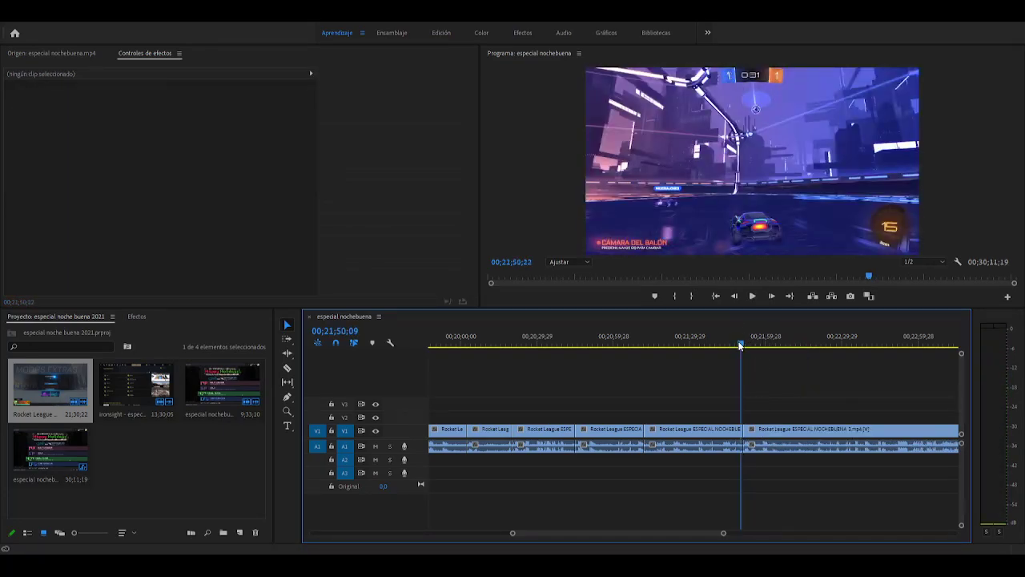
key(space)
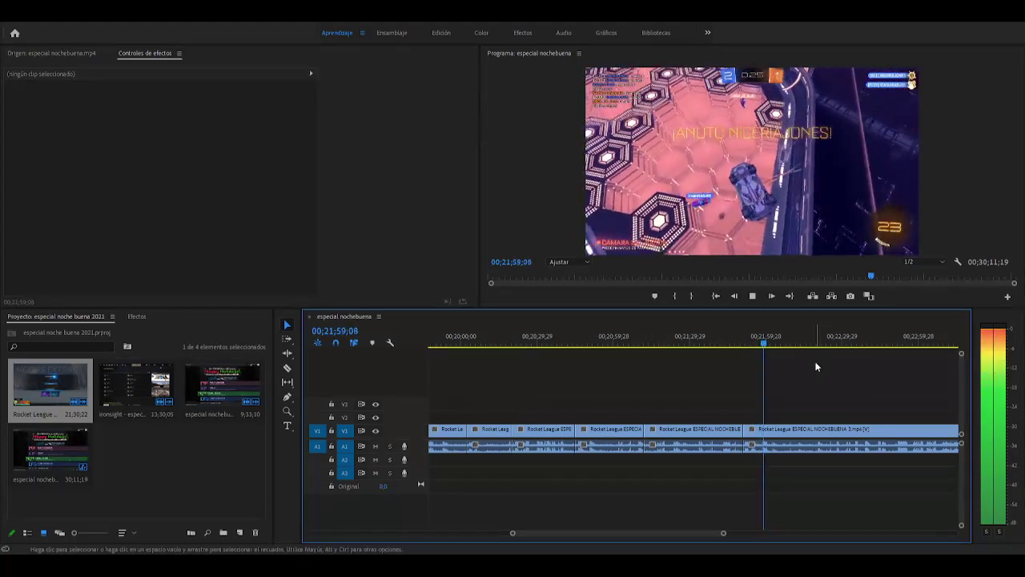
key(space)
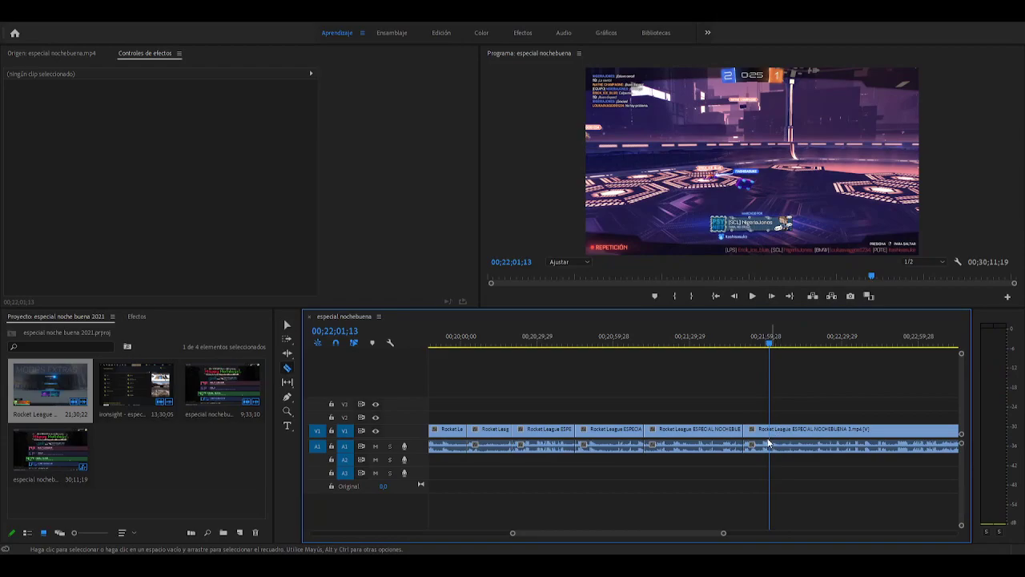
click(771, 433)
Split the clip at 00;22;16;19, delete the goal replay between 00;22;01;13 and this cut, and close the gap
drag(773, 343, 809, 350)
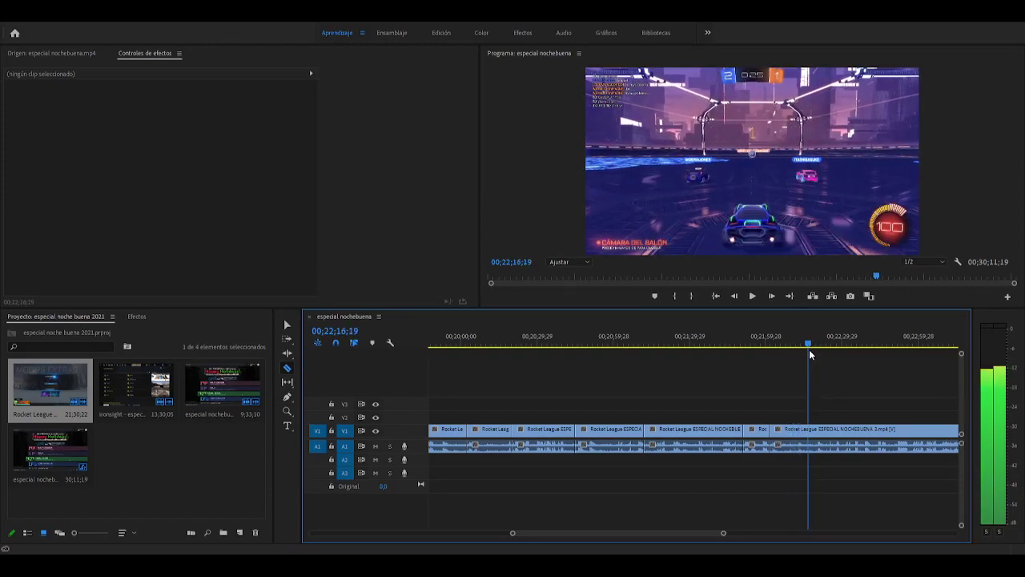
click(811, 431)
key(v)
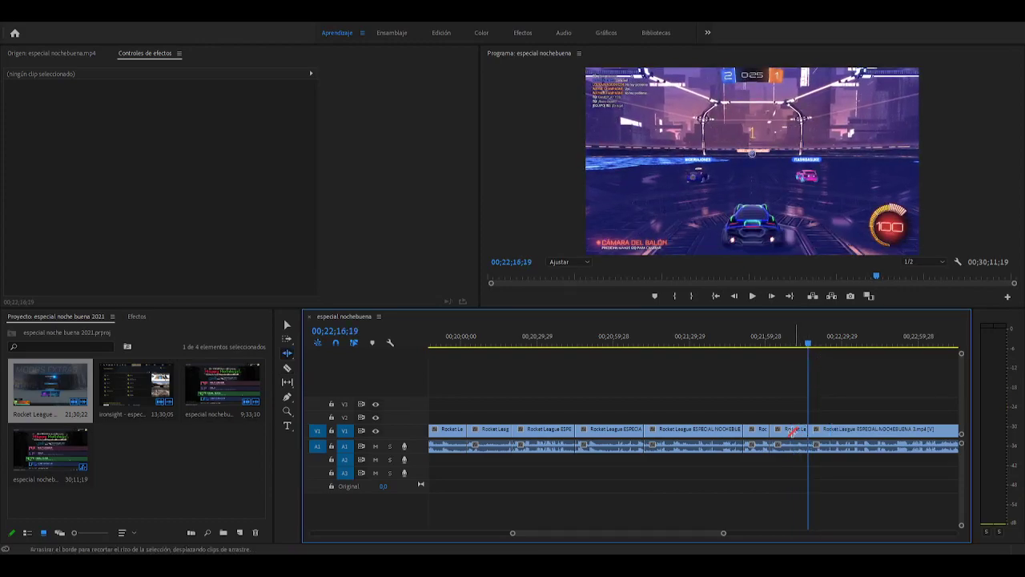
click(793, 431)
key(Delete)
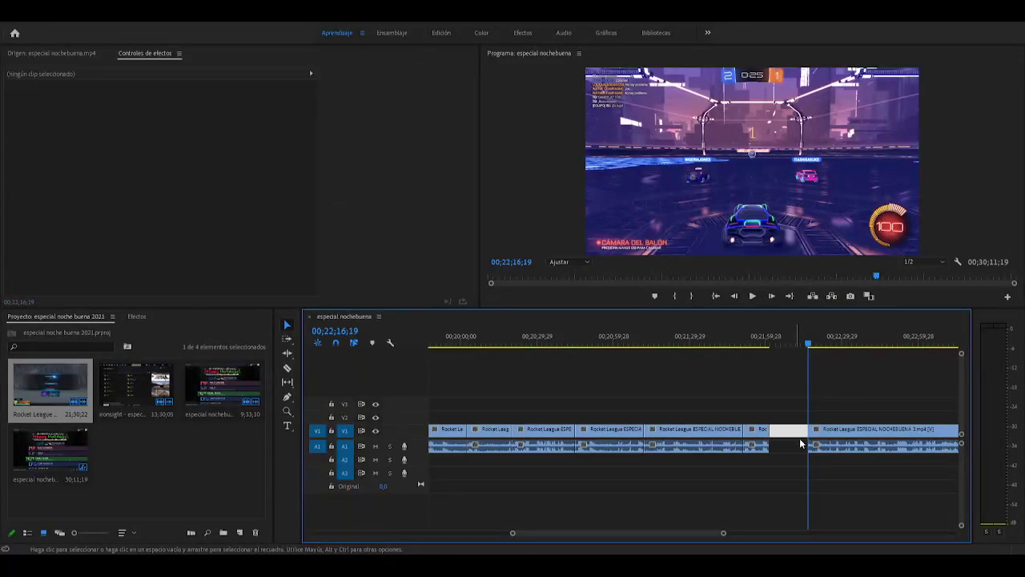
key(Delete)
Review the gameplay from 00;21;59;29 to the end-of-match scoreboard and split the clip at 00;22;46;29
click(766, 344)
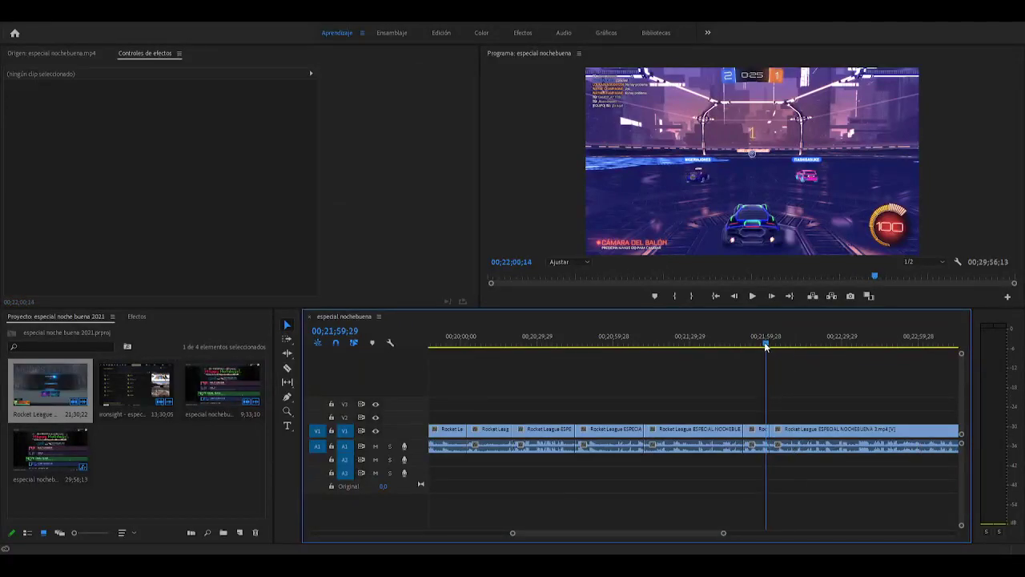
key(space)
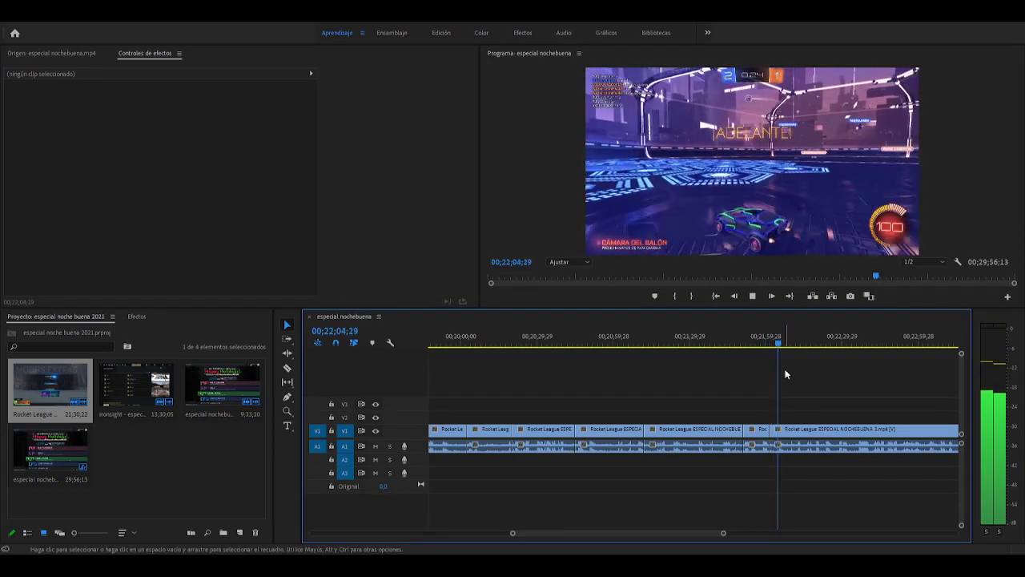
key(space)
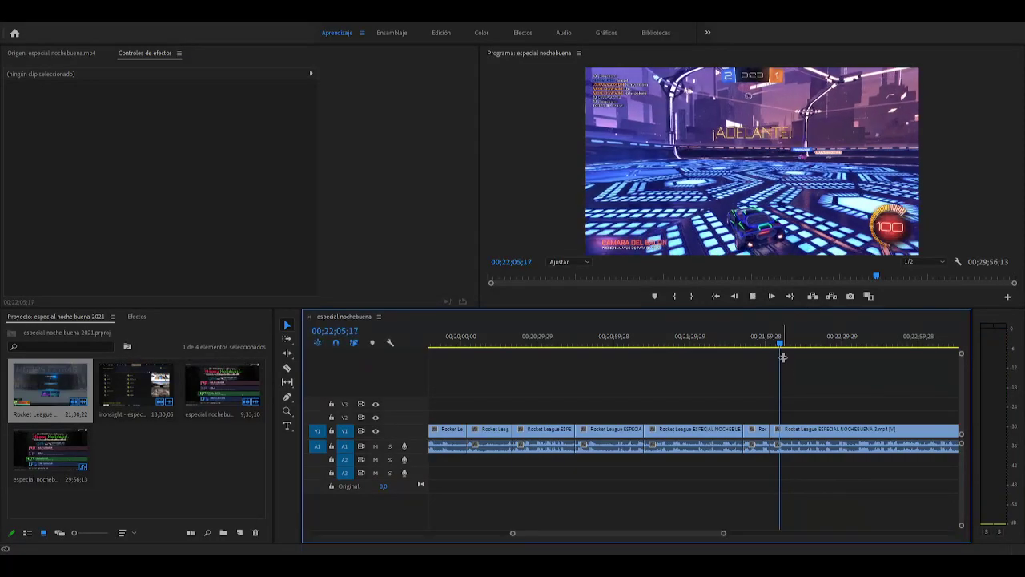
key(space)
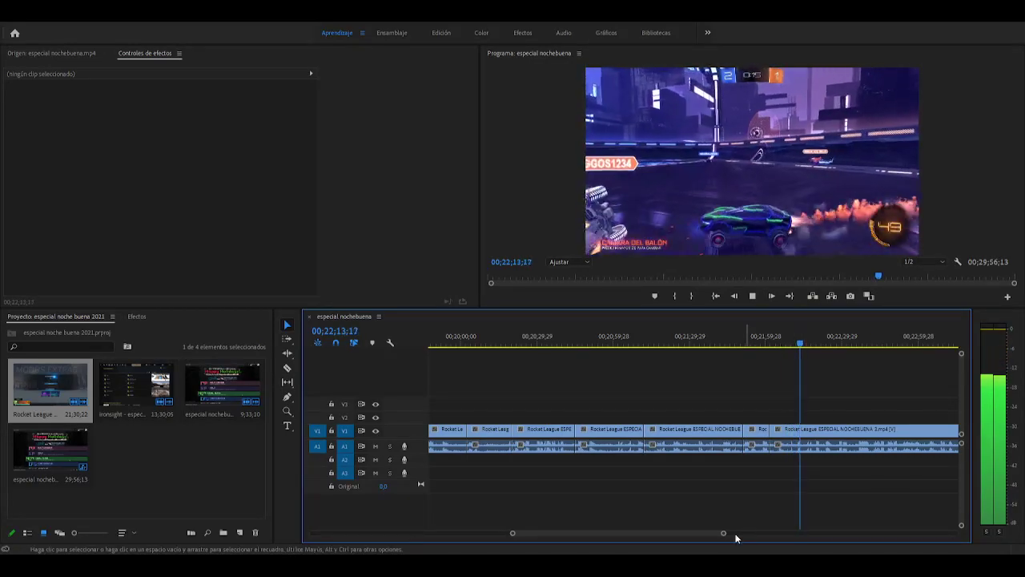
click(791, 348)
drag(791, 349, 764, 356)
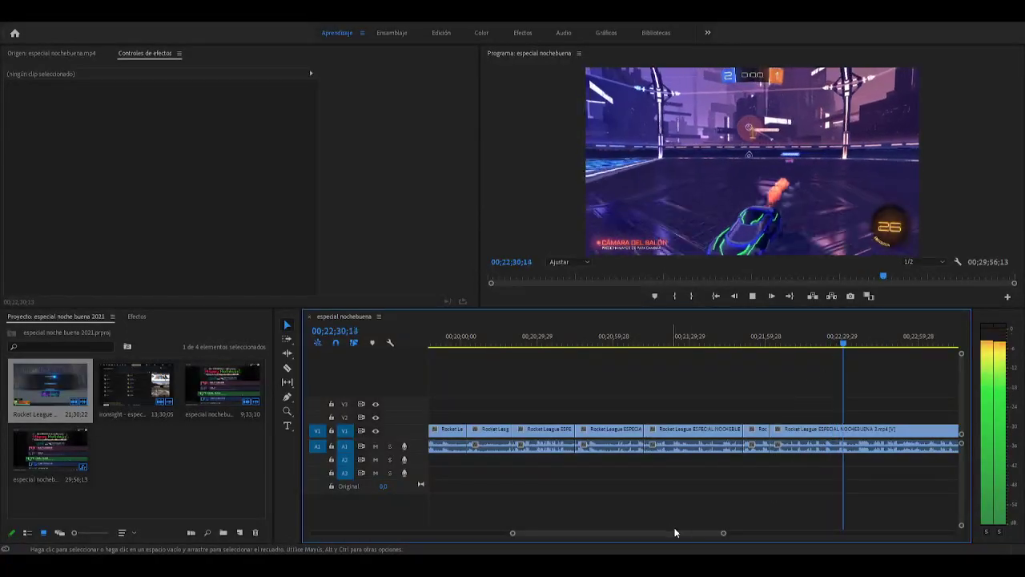
scroll(704, 533, down, 3)
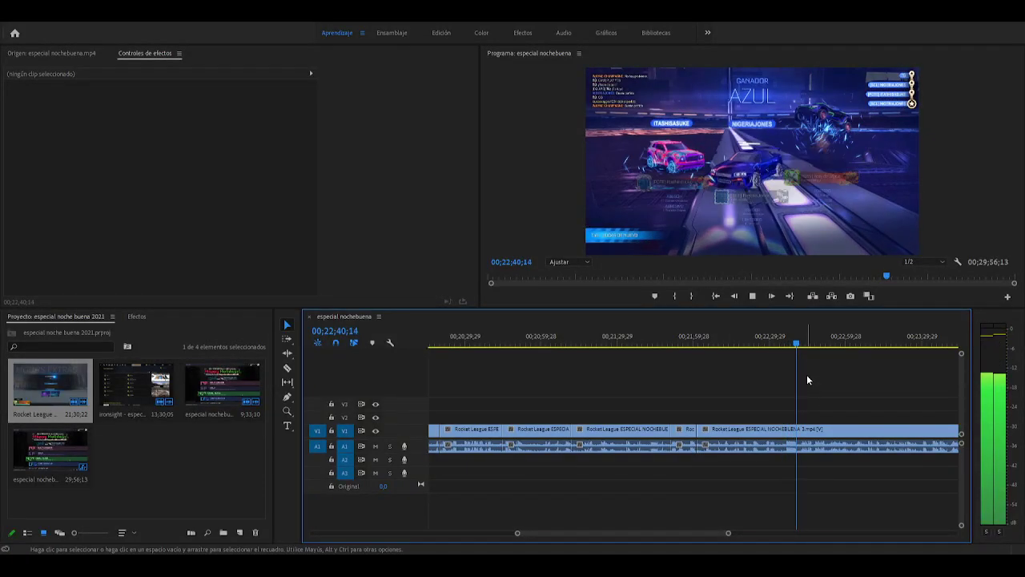
key(space)
key(space)
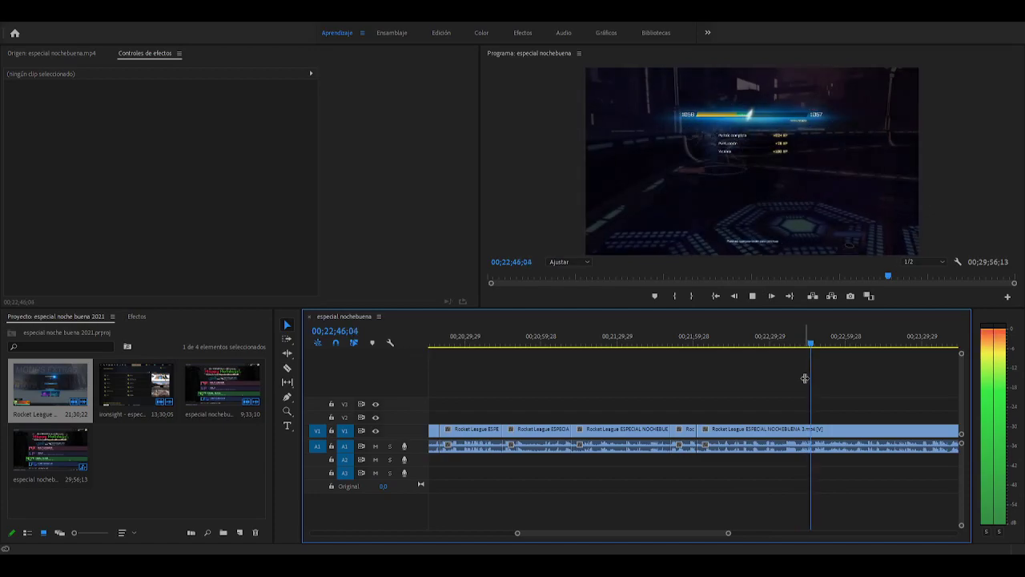
key(space)
key(c)
Split the clip at the next match's kickoff, 00;23;01;24, delete the segment from 00;22;46;29 and close the gap
mouse_move(723, 534)
mouse_down()
mouse_move(759, 541)
mouse_move(731, 537)
mouse_up()
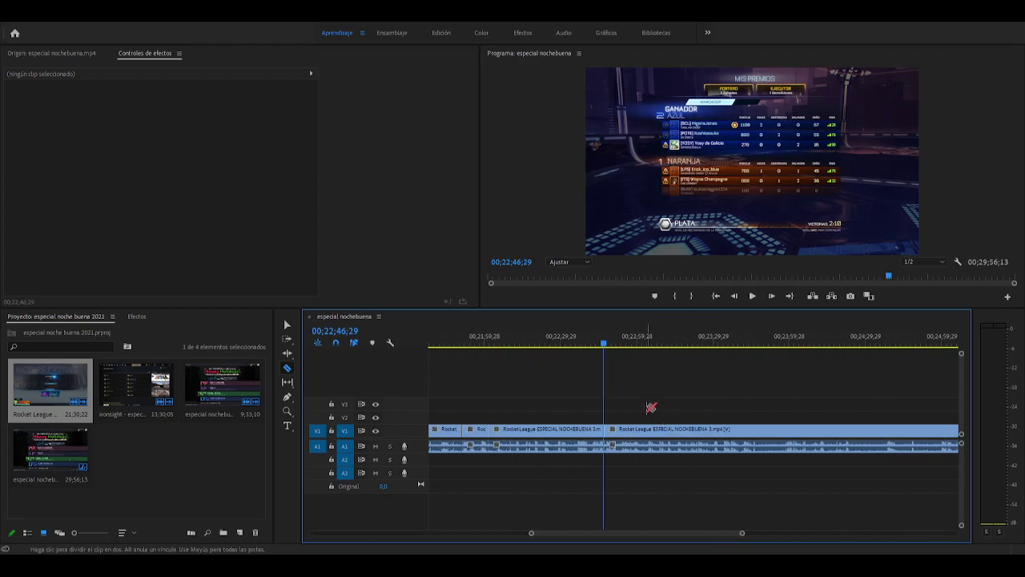
drag(607, 350, 643, 350)
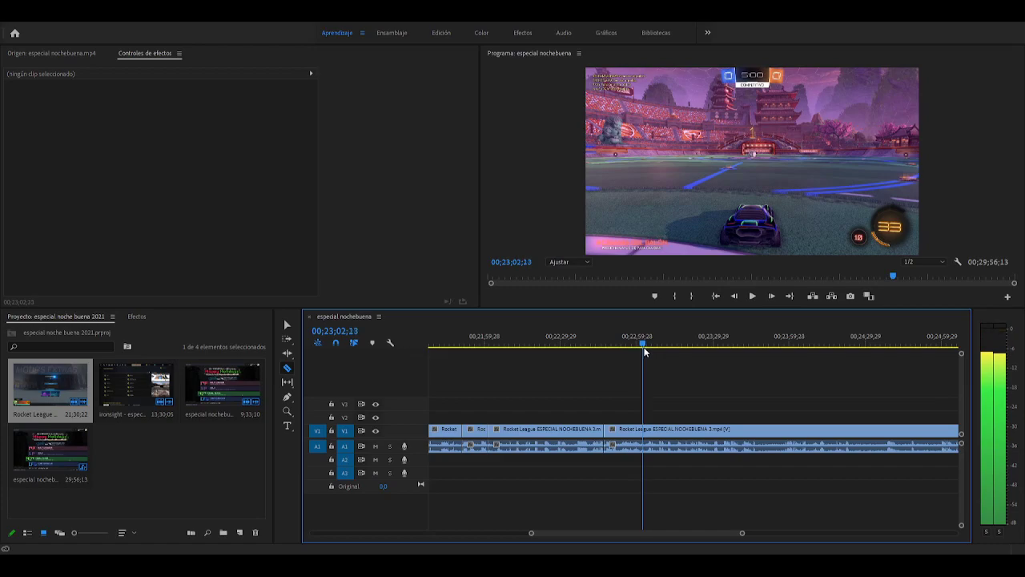
click(645, 434)
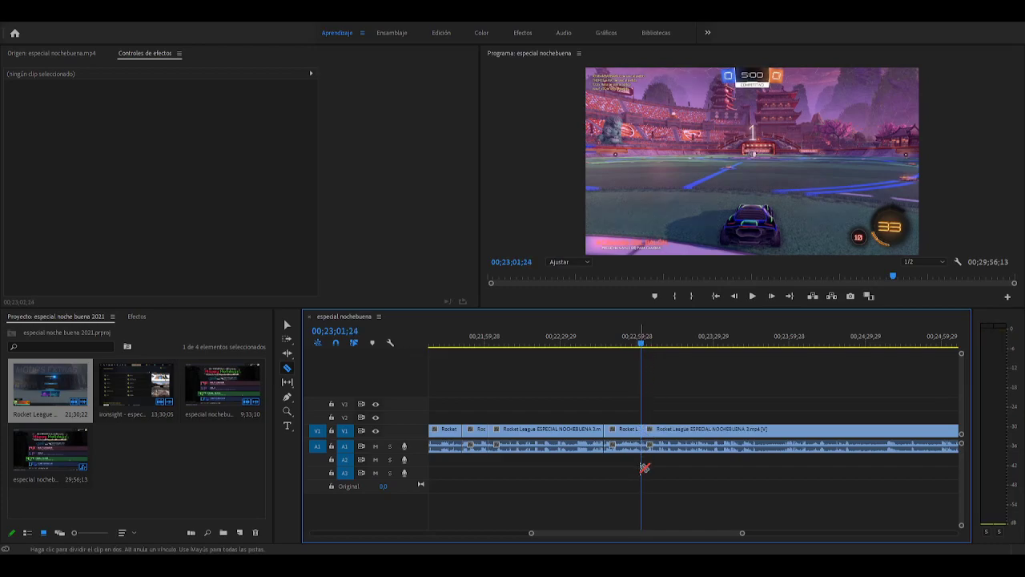
key(v)
click(619, 430)
key(Delete)
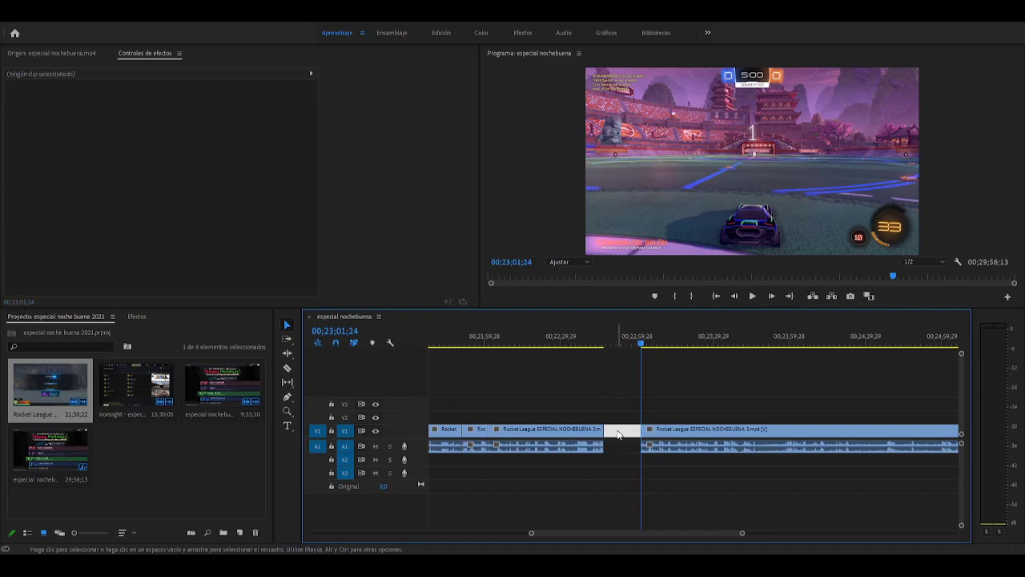
key(Delete)
Play the new match from the 00;22;46;29 join and split the clip just after the first goal, at about 00;22;56
drag(602, 342, 602, 371)
key(space)
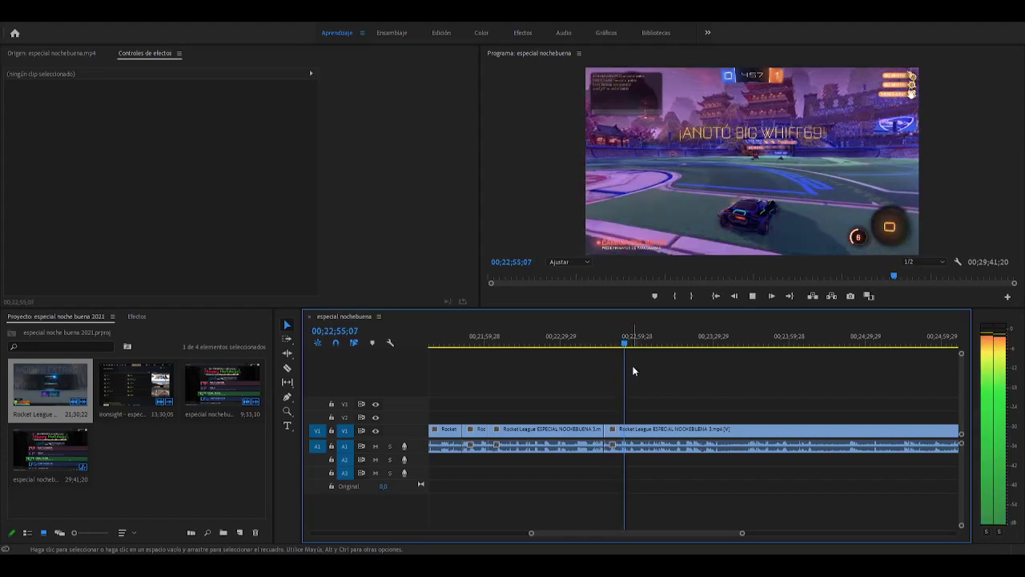
key(space)
key(c)
click(628, 429)
Split the clip at the kickoff at about 00;23;11, delete the segment from the goal cut and close the gap
key(space)
drag(630, 346, 668, 353)
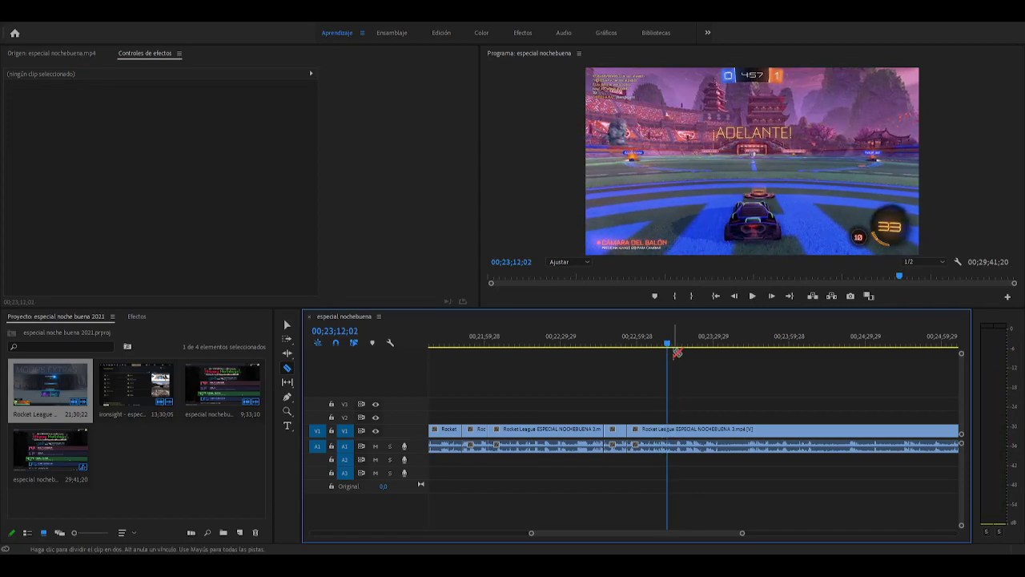
click(665, 341)
click(667, 433)
key(b)
key(v)
click(645, 433)
key(Delete)
click(651, 445)
key(Delete)
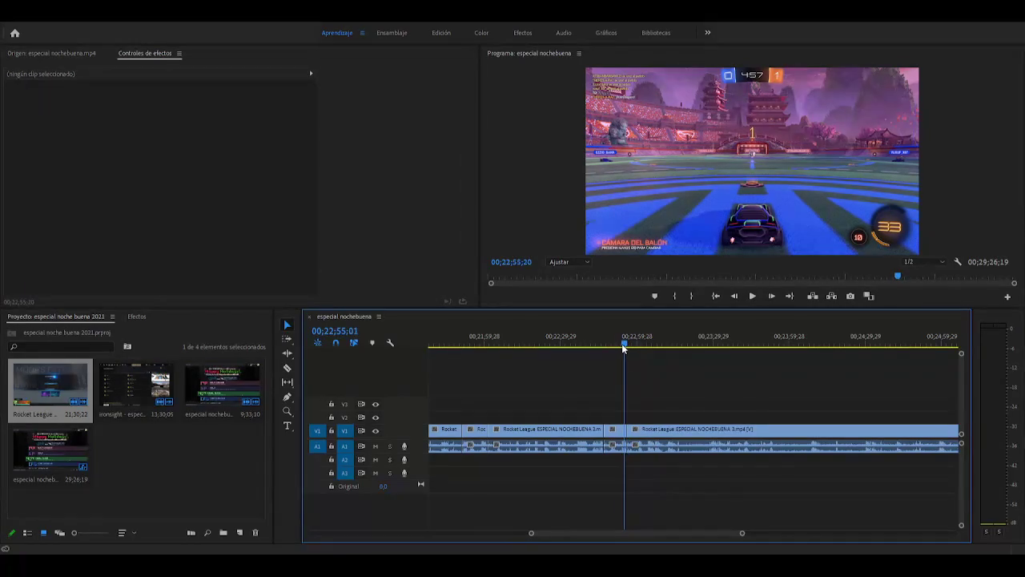
Play the gameplay from about 00;22;55 and split the clip just after the second goal, at about 00;23;07
click(622, 343)
key(space)
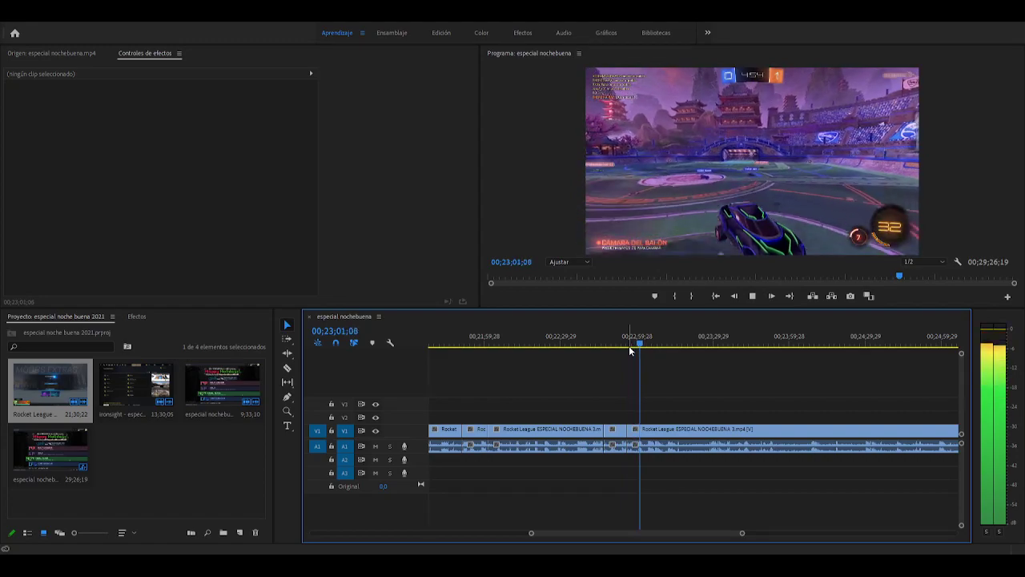
key(space)
key(space)
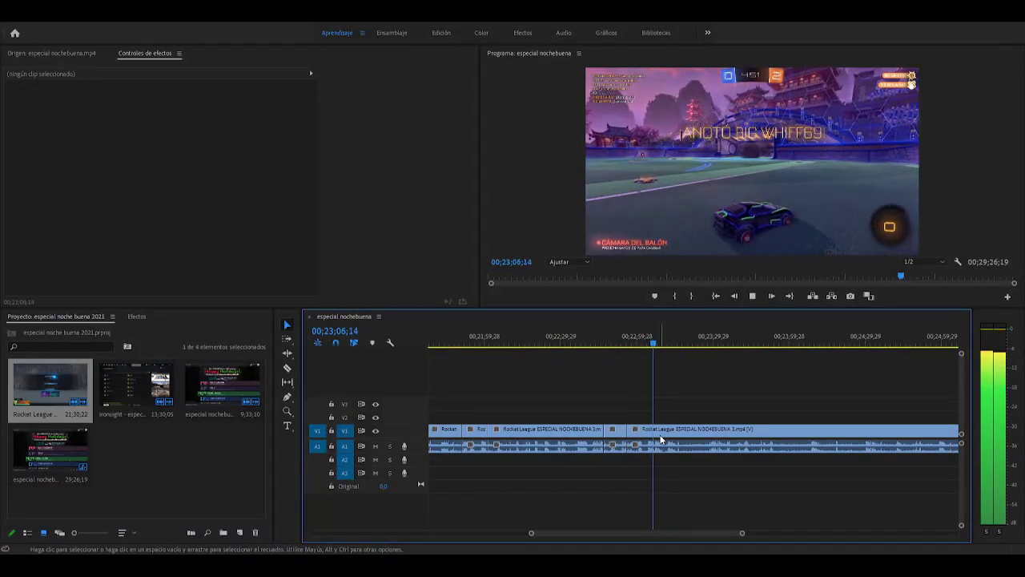
key(space)
key(c)
click(657, 432)
Try splitting the clip at 00;23;21;29, undo the cut and move the playhead back to 00;23;20;27
drag(657, 346, 693, 356)
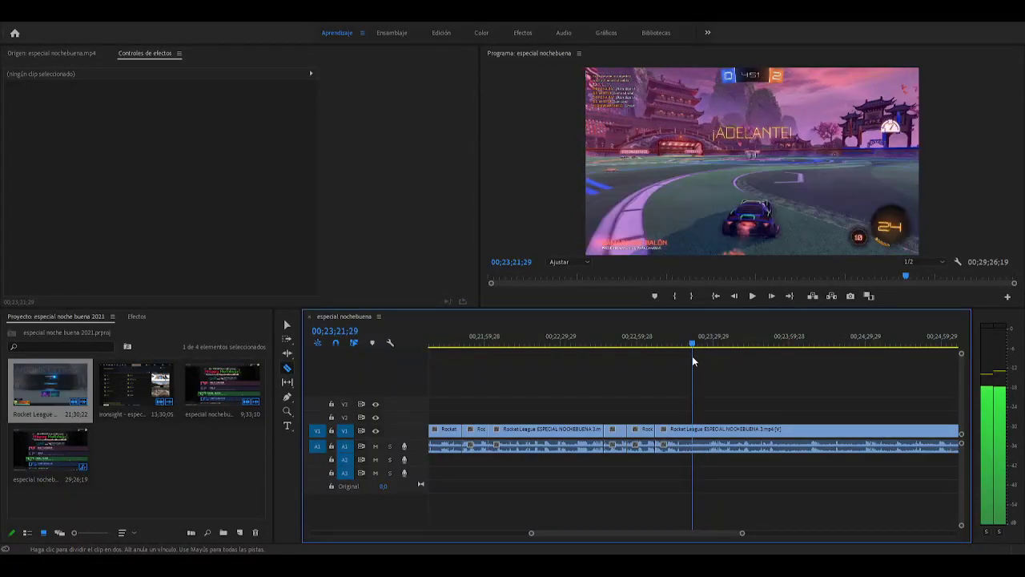
click(694, 430)
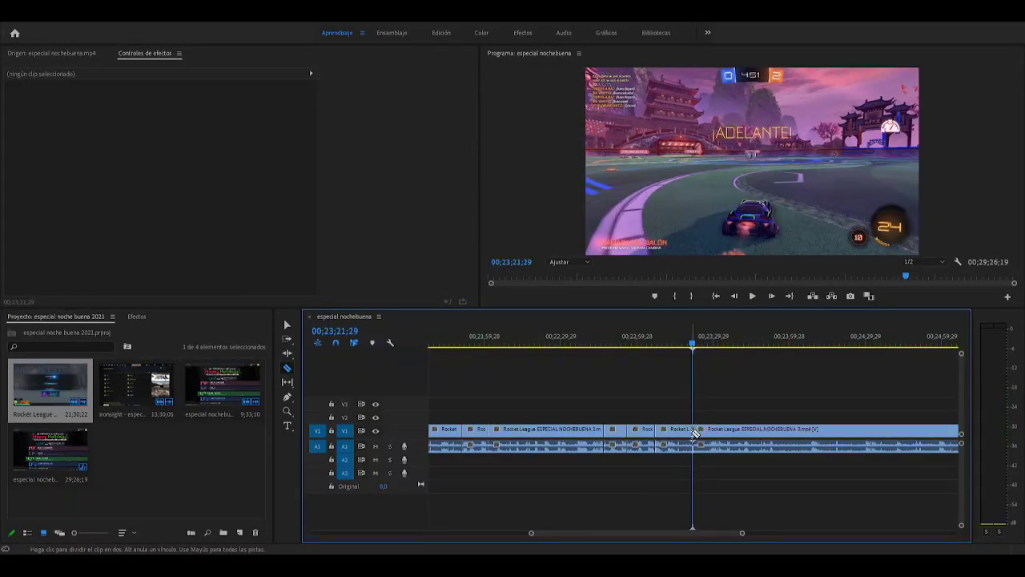
click(693, 346)
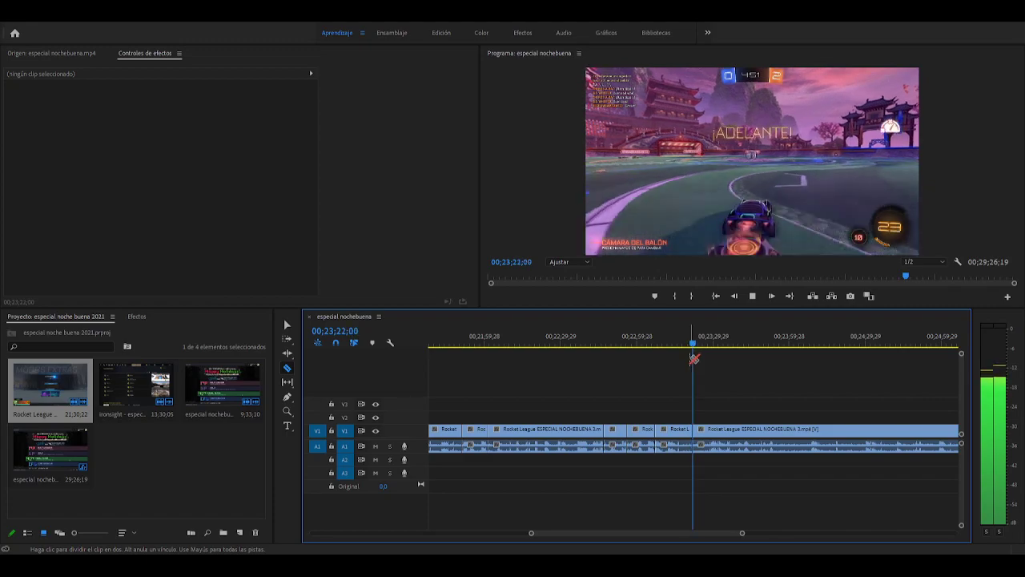
click(696, 377)
key(ctrl+z)
click(690, 348)
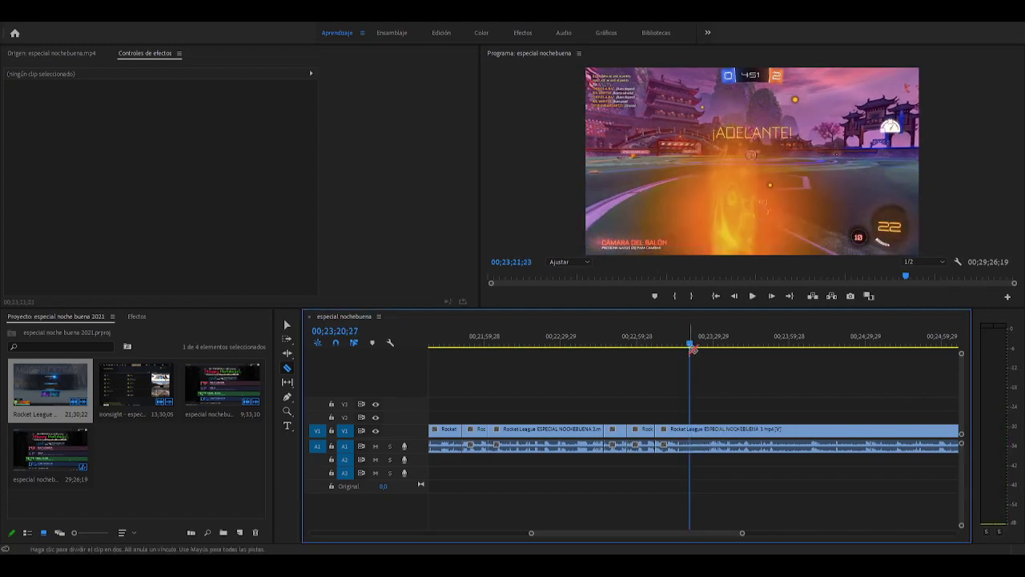
Play briefly into the kickoff after the second goal and split the clip at about 00;23;21
key(space)
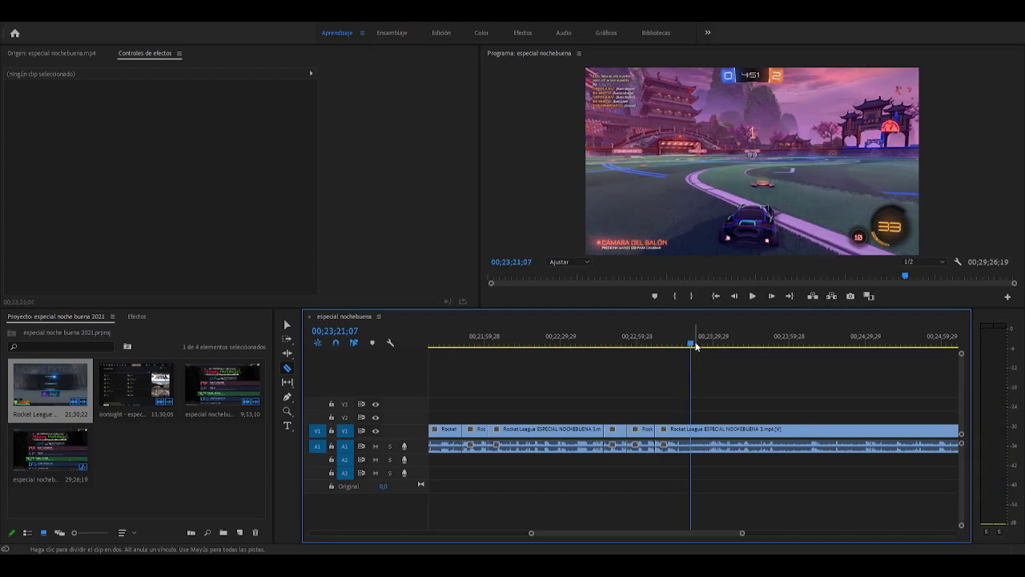
key(space)
click(692, 430)
key(b)
key(v)
Review the second goal, then delete the replay segment from about 00;23;07 to the kickoff cut and close the gap
drag(665, 344, 654, 344)
key(space)
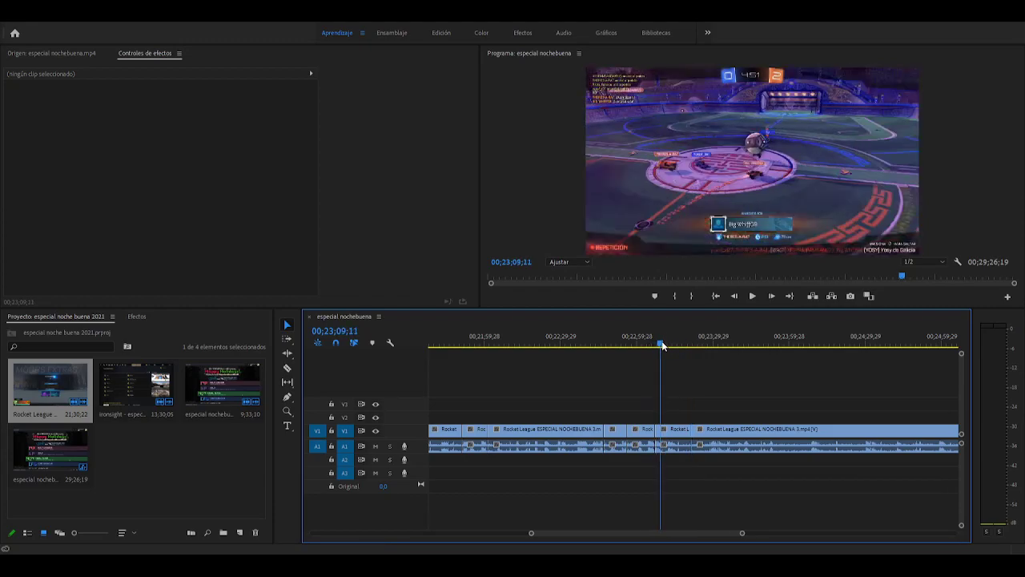
drag(657, 345, 648, 347)
key(space)
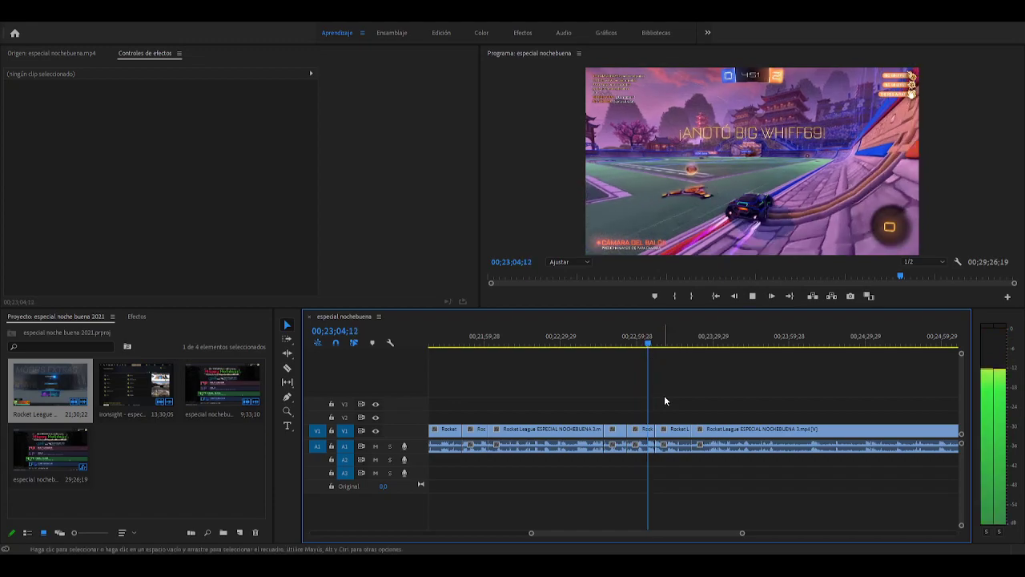
key(space)
click(675, 440)
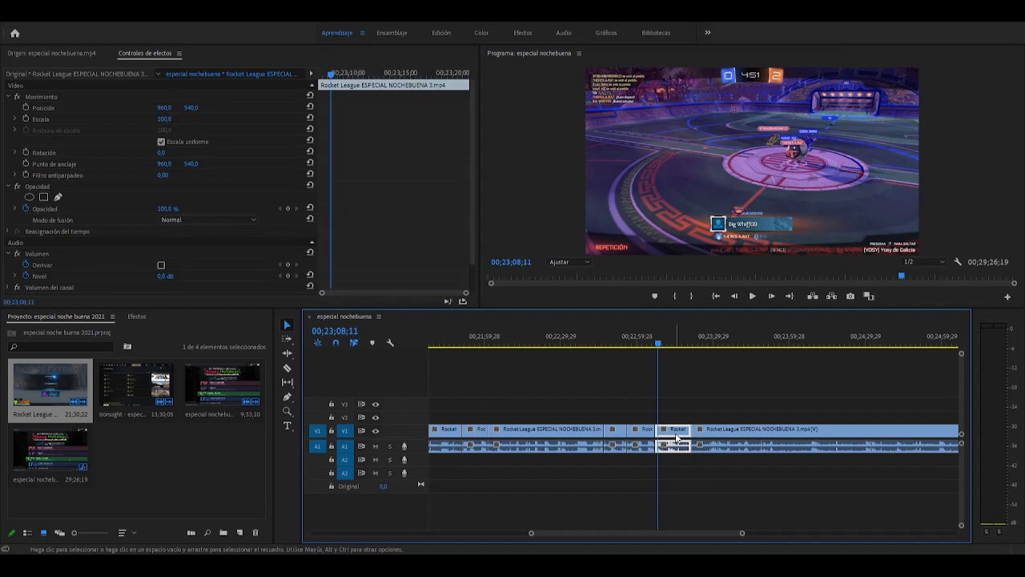
key(Delete)
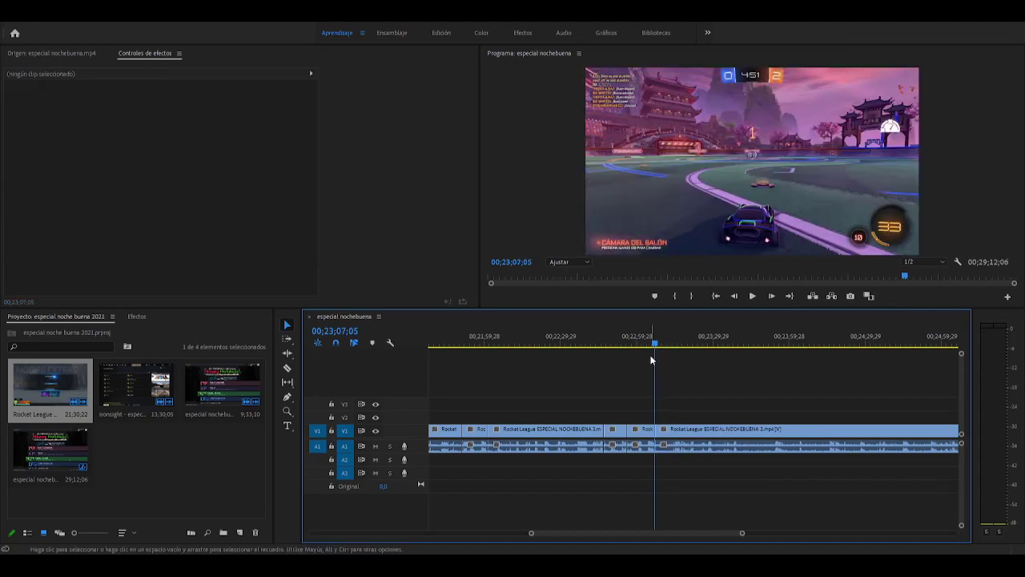
Play the gameplay from the 00;23;07;05 join and split the clip at 00;23;17;00
key(space)
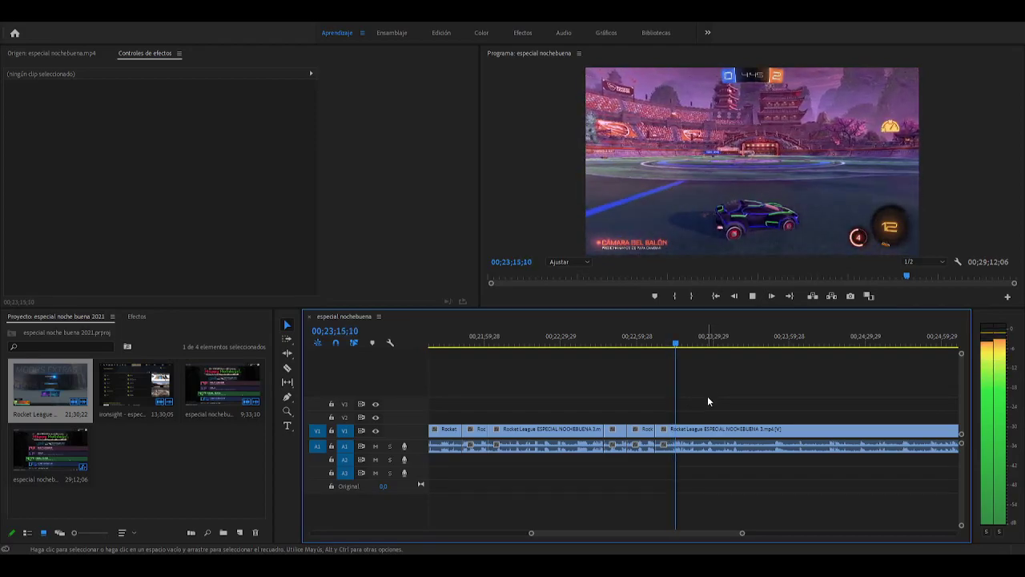
key(space)
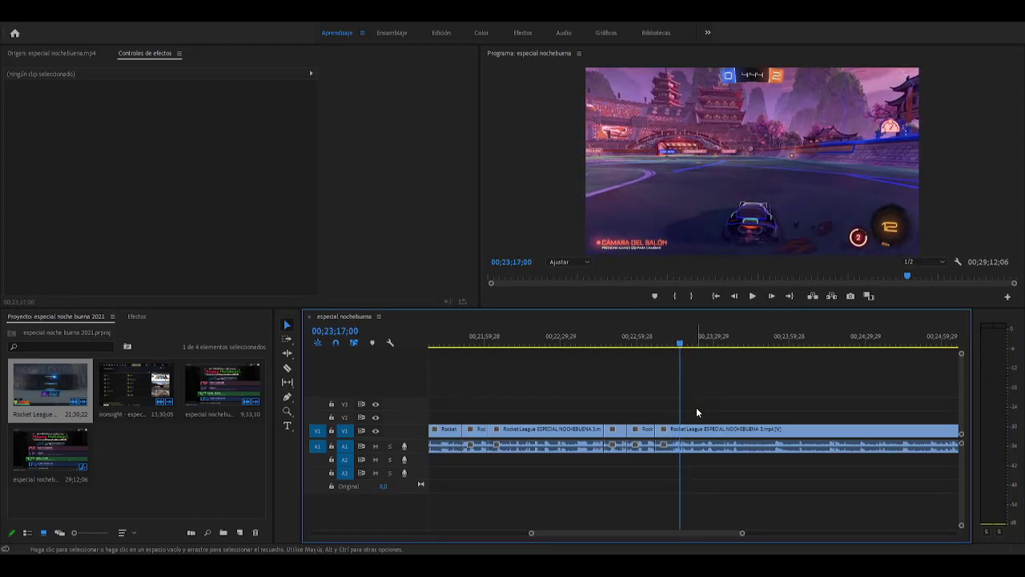
key(v)
key(c)
click(680, 430)
Recheck the footage around the 00;23;17;00 cut and split the clip again at about 00;23;27;15
key(space)
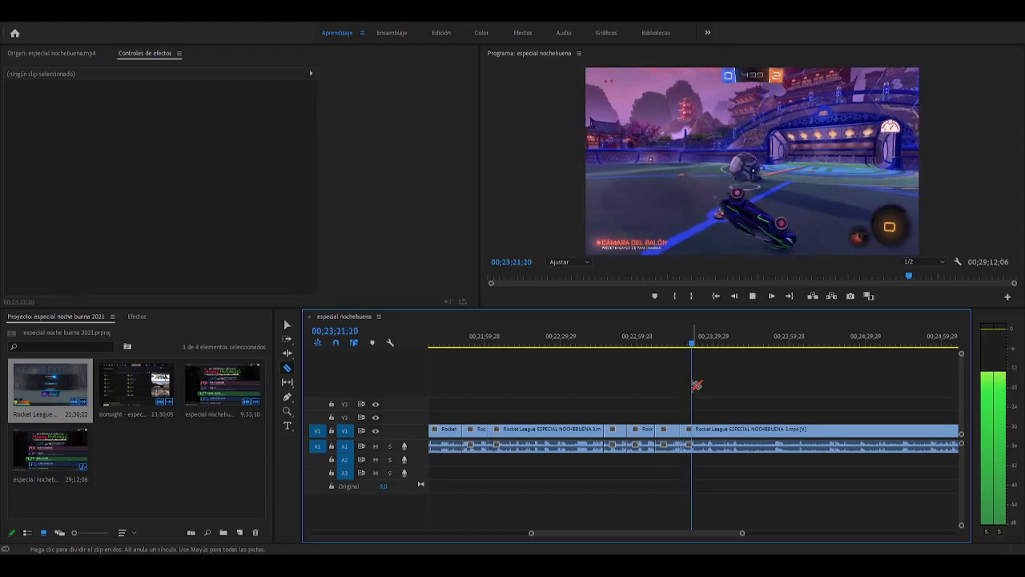
key(space)
drag(694, 343, 657, 353)
drag(657, 344, 671, 349)
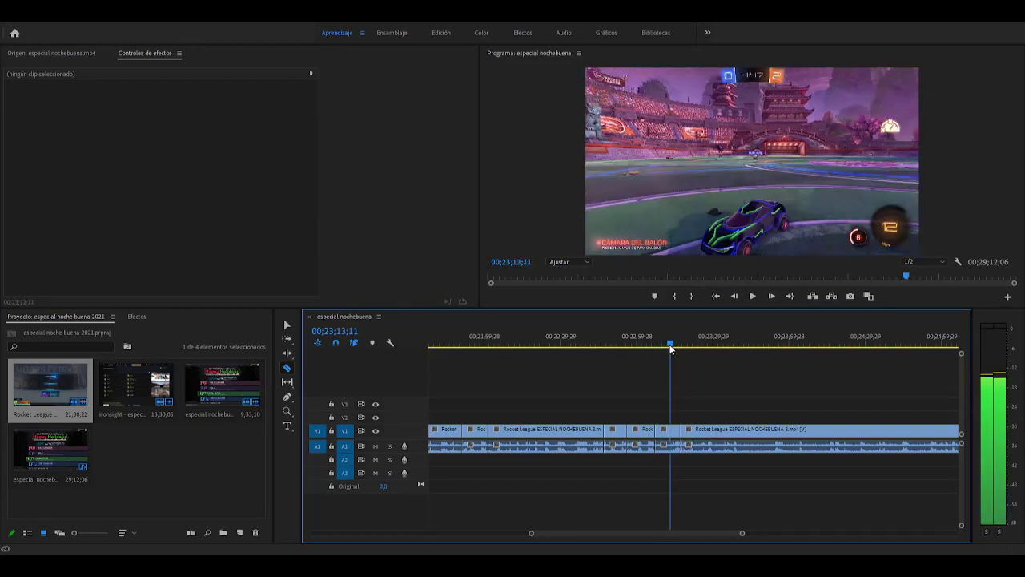
key(space)
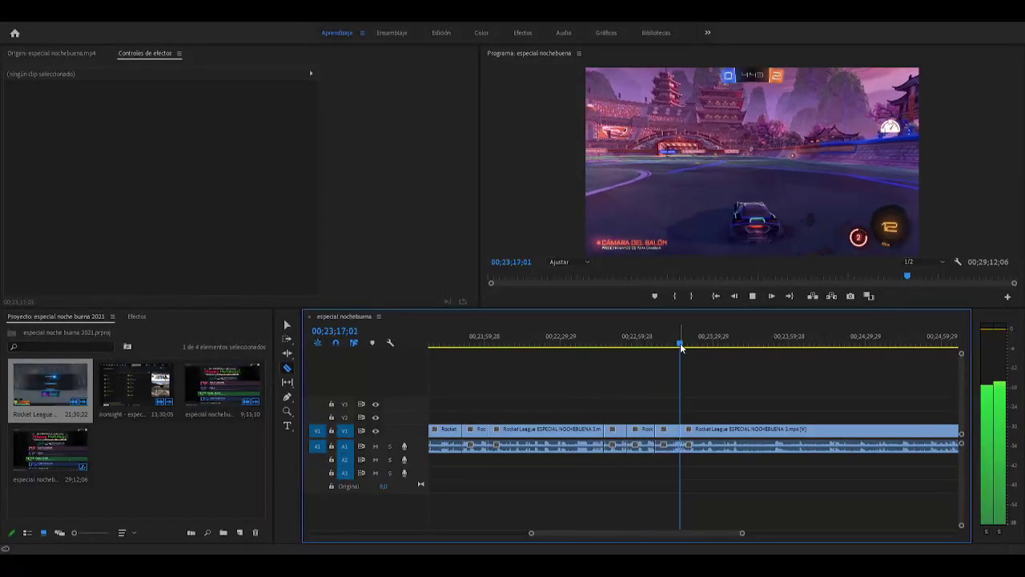
click(709, 430)
Skim ahead from the latest cut, split the clip at about 00;23;36 and play the footage around it
click(711, 343)
drag(711, 343, 730, 344)
click(732, 441)
key(space)
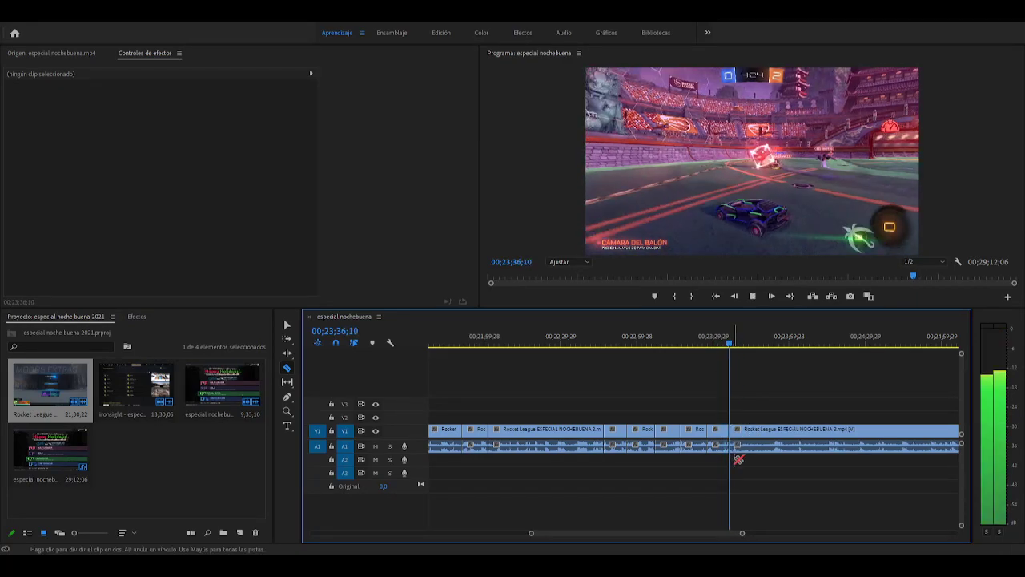
key(space)
Delete the short segment between about 00;23;27;15 and 00;23;36 and close the gap
key(b)
key(v)
click(717, 431)
key(Delete)
click(716, 437)
key(Delete)
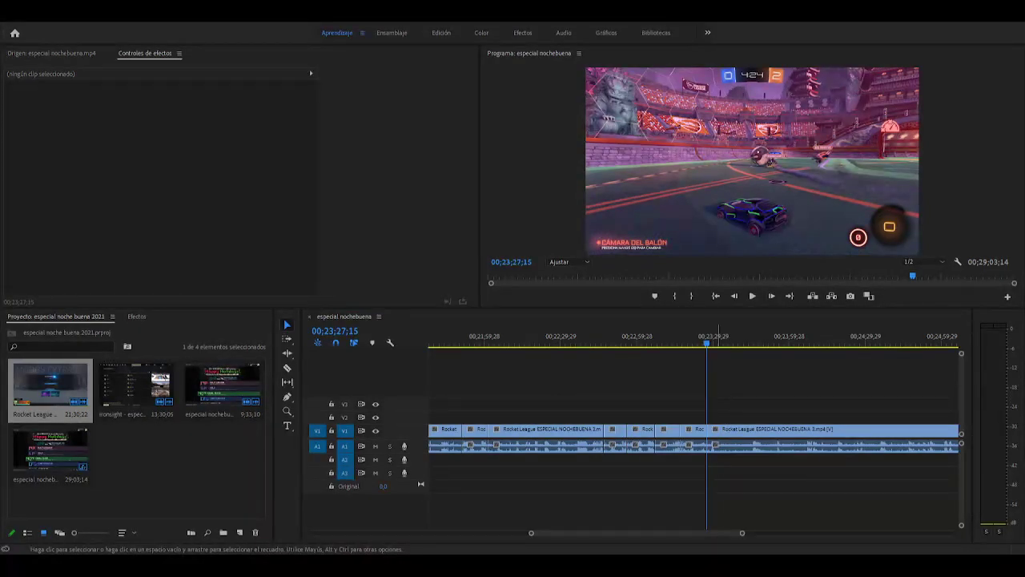
Play the gameplay after the 00;23;27;15 join and split the clip at 00;23;33;03
click(719, 347)
key(space)
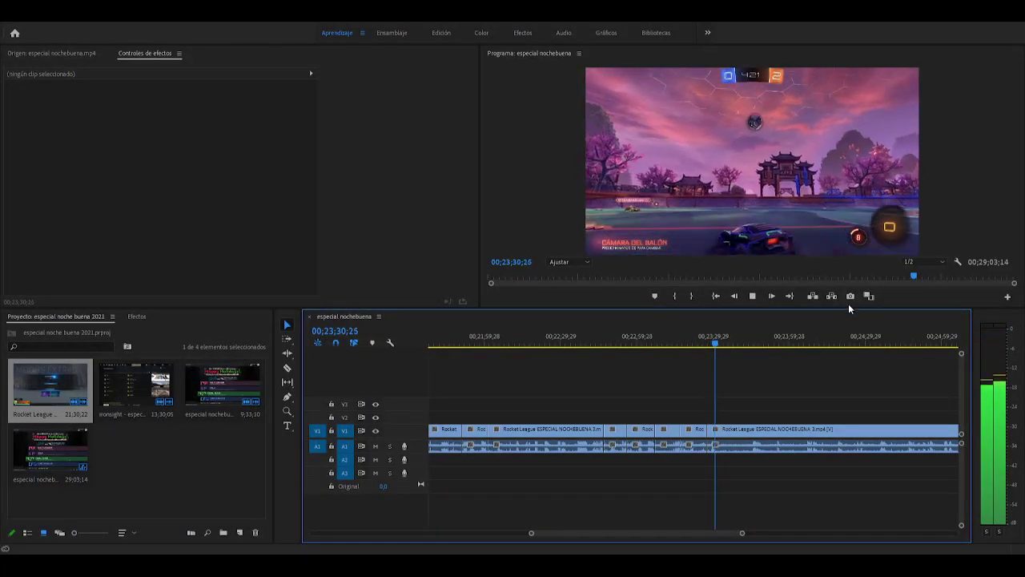
key(space)
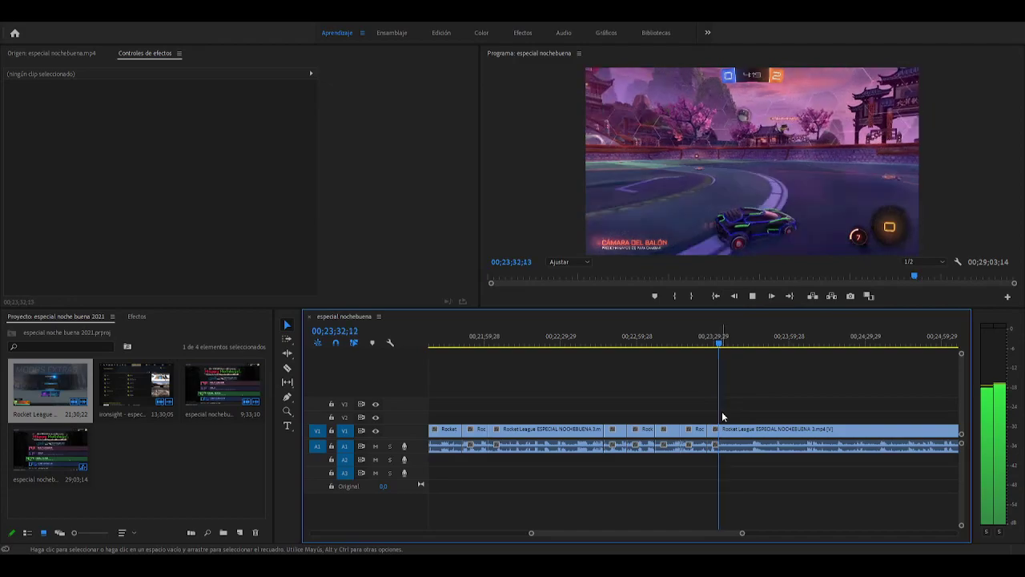
key(c)
click(720, 432)
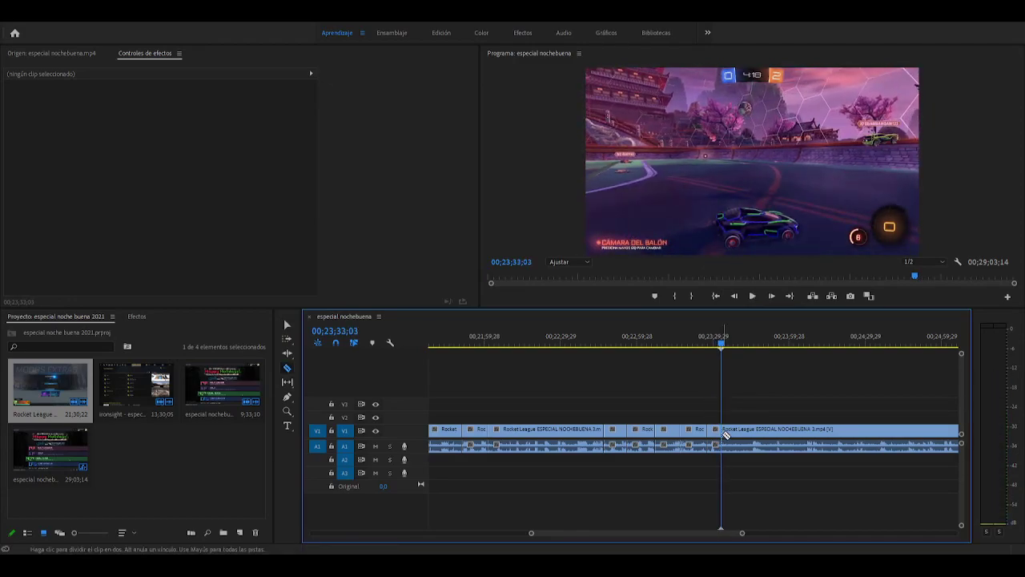
Split the clip at about 00;23;36;26, delete the segment from 00;23;33;03 to that cut and close the gap
key(space)
drag(725, 345, 729, 346)
click(734, 431)
key(v)
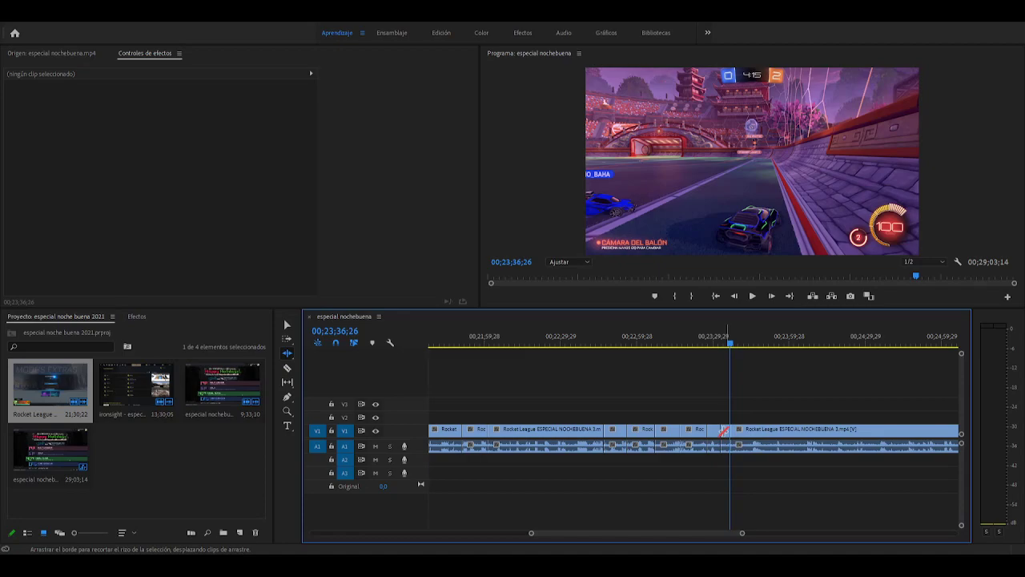
click(726, 433)
key(Delete)
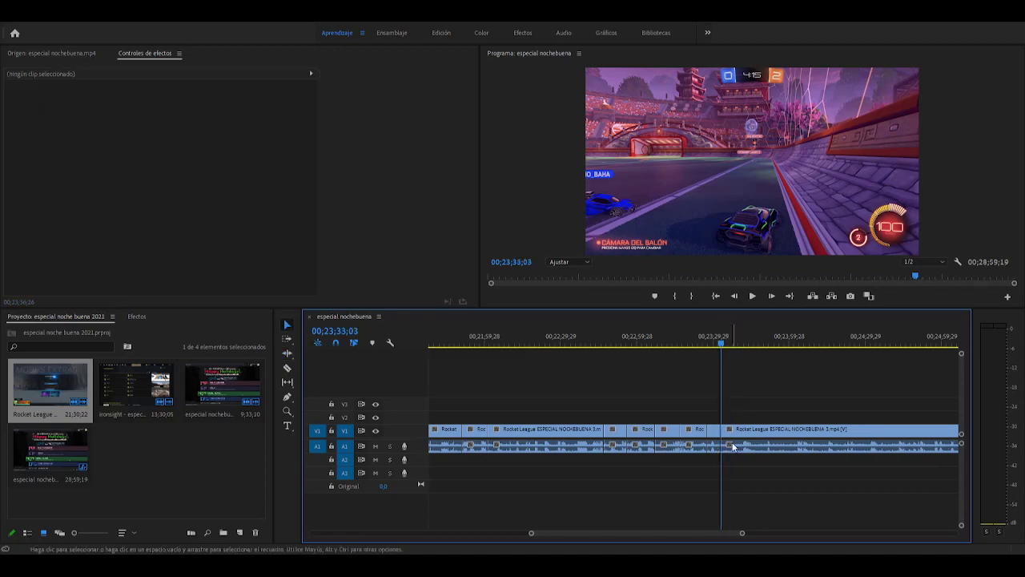
key(Delete)
Play the gameplay from the 00;23;33;03 join and split the clip at 00;23;48;05
click(721, 346)
key(space)
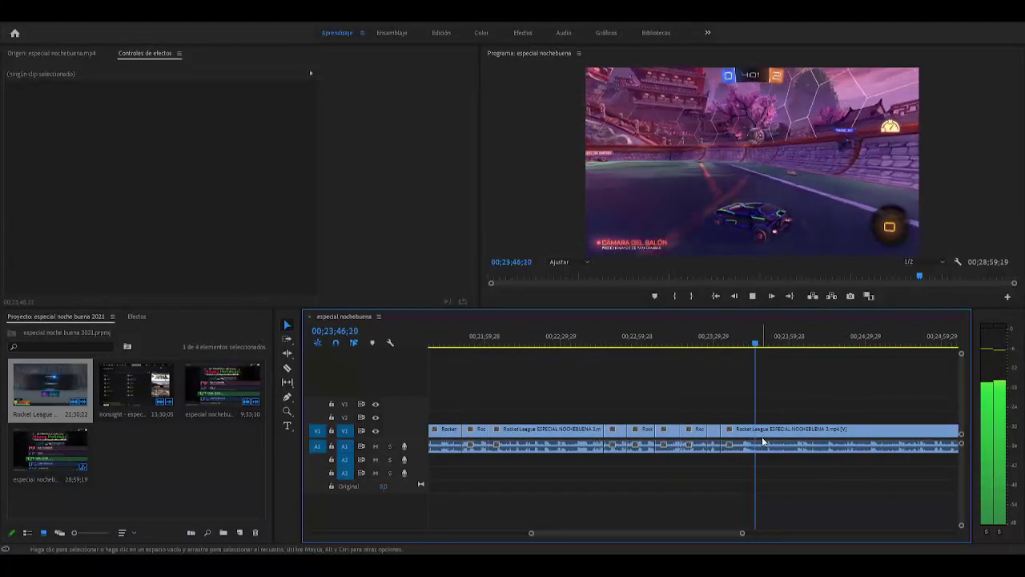
key(space)
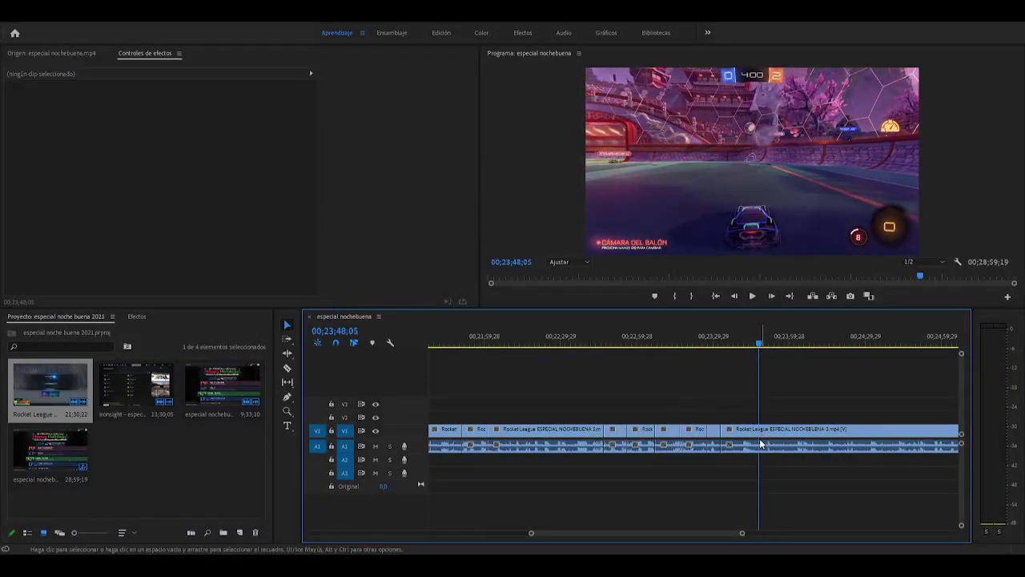
click(760, 432)
key(space)
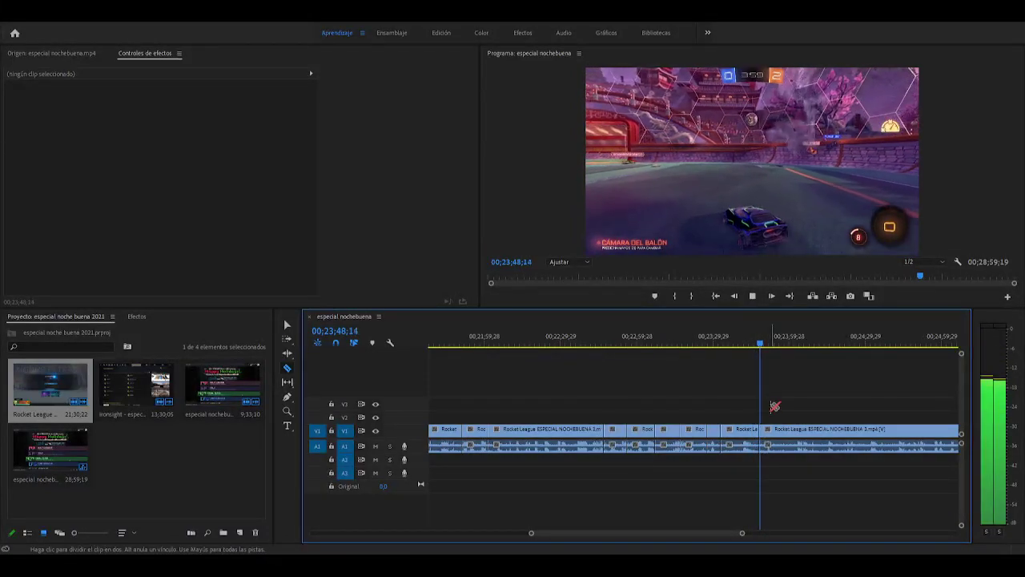
Return to 00;23;33;03, delete the segment from there to the 00;23;48;05 cut and close the gap
drag(763, 343, 722, 361)
key(v)
click(745, 438)
key(Delete)
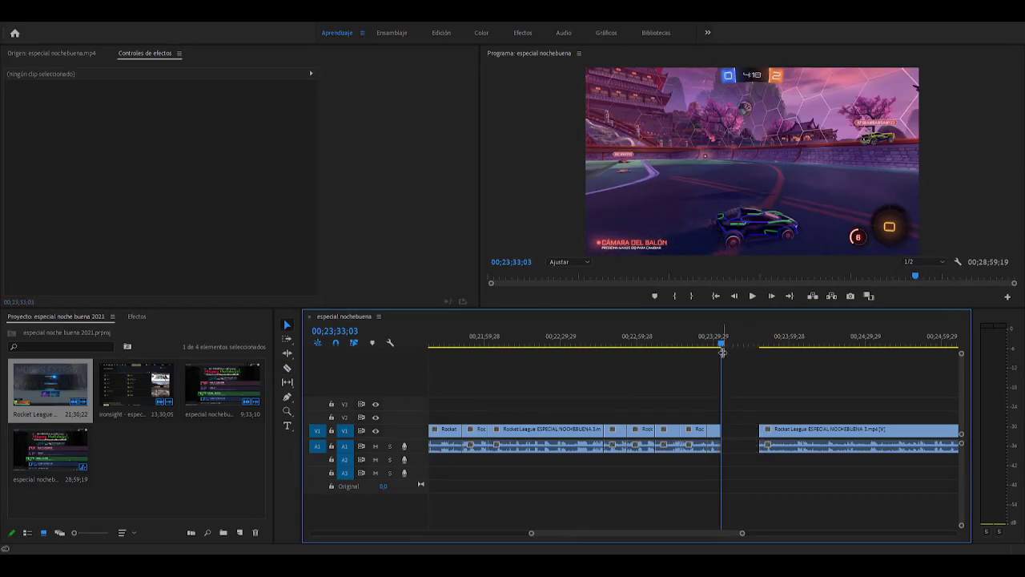
click(739, 436)
key(Delete)
Play the remaining gameplay from 00;23;33;03 and split the clip at 00;23;52;27
click(717, 346)
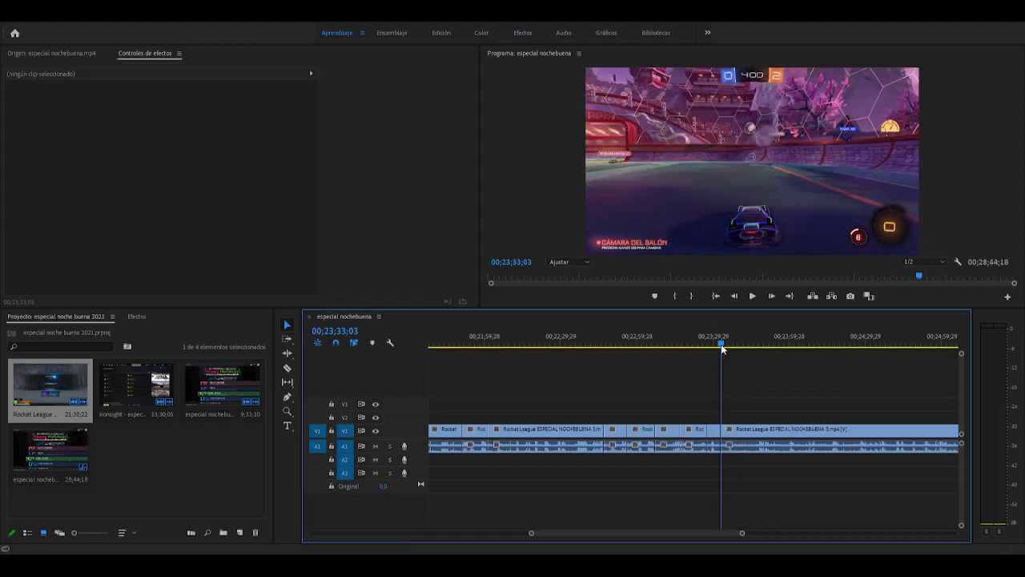
key(space)
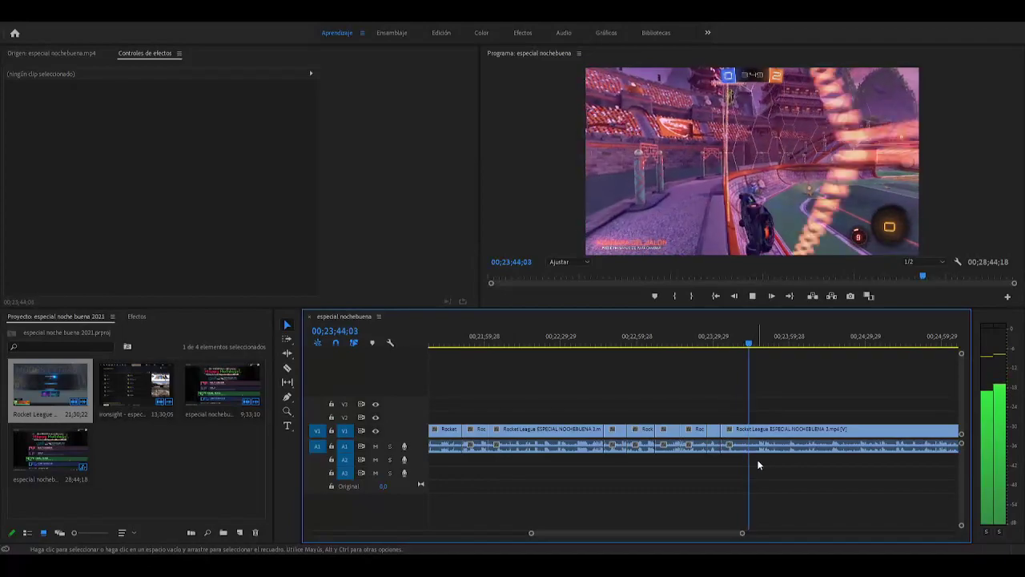
key(space)
key(space)
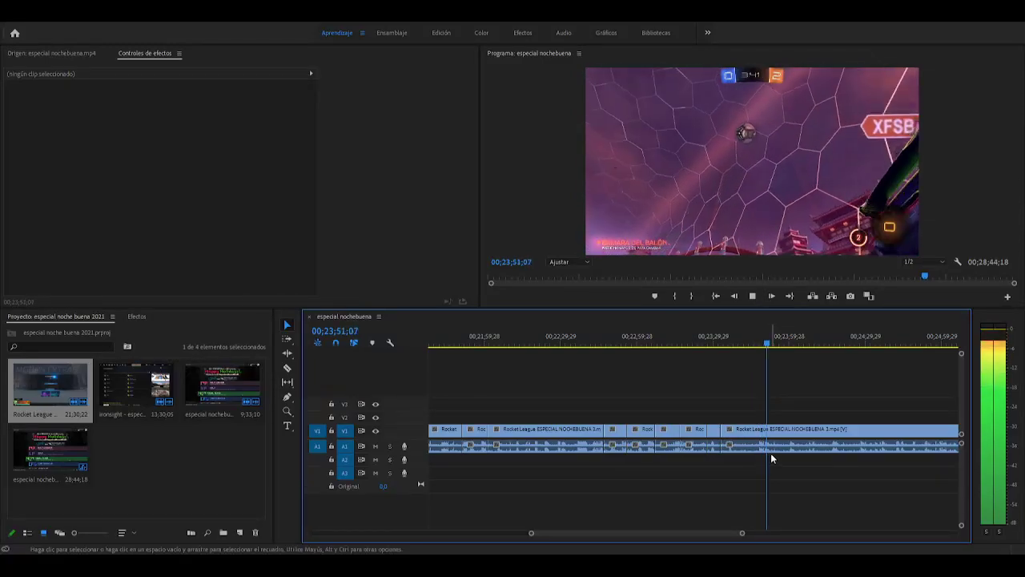
key(space)
key(c)
click(772, 442)
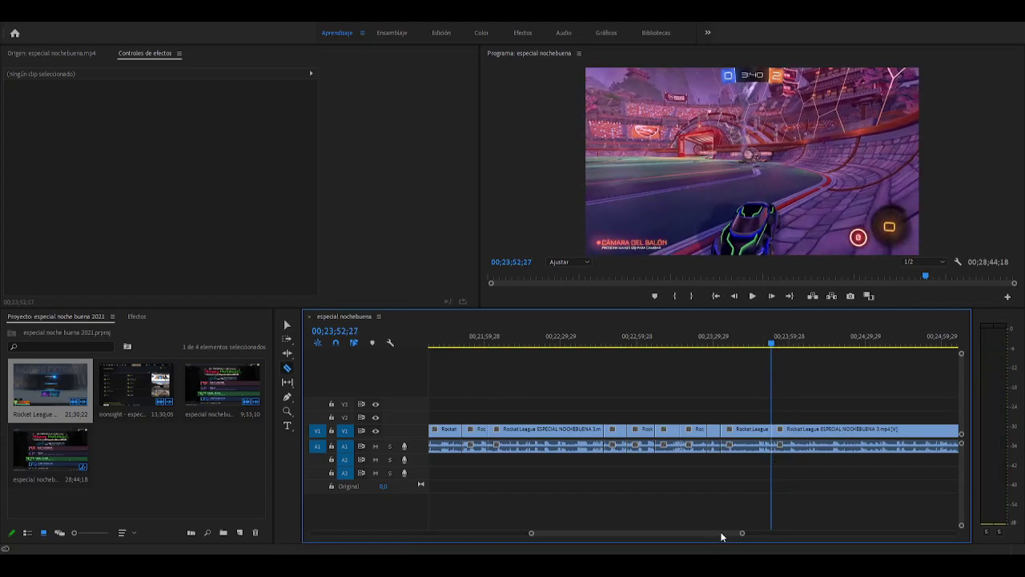
Skim the gameplay past the 00;23;52;27 cut and split the clip at 00;24;07;14
drag(721, 536, 725, 536)
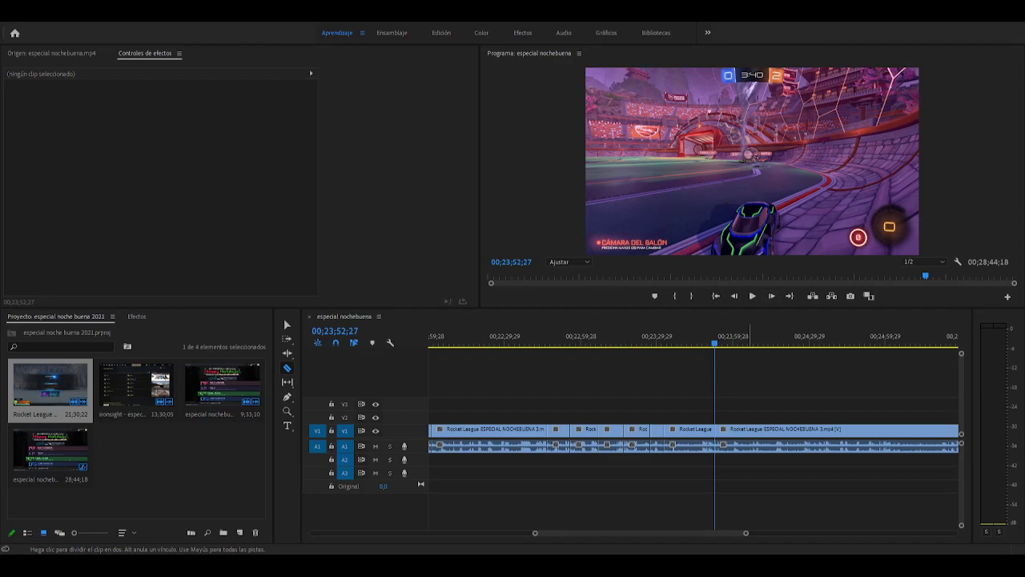
click(752, 296)
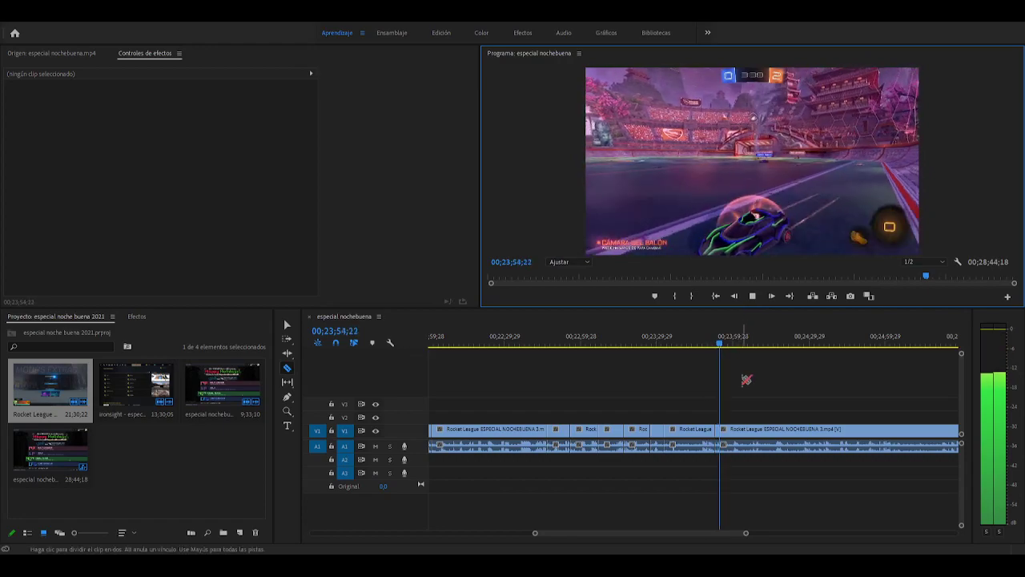
drag(724, 345, 746, 353)
key(space)
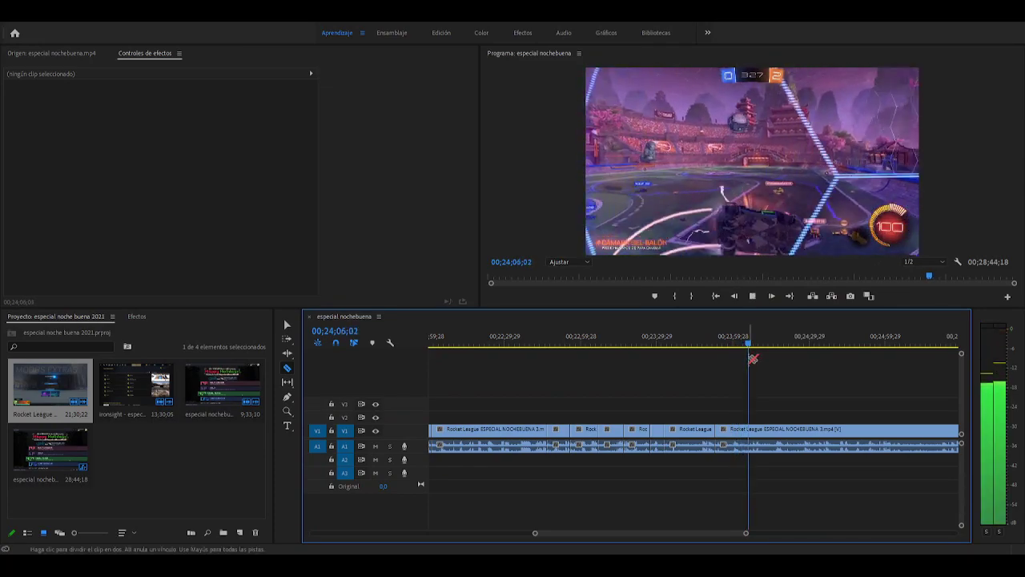
key(space)
click(753, 347)
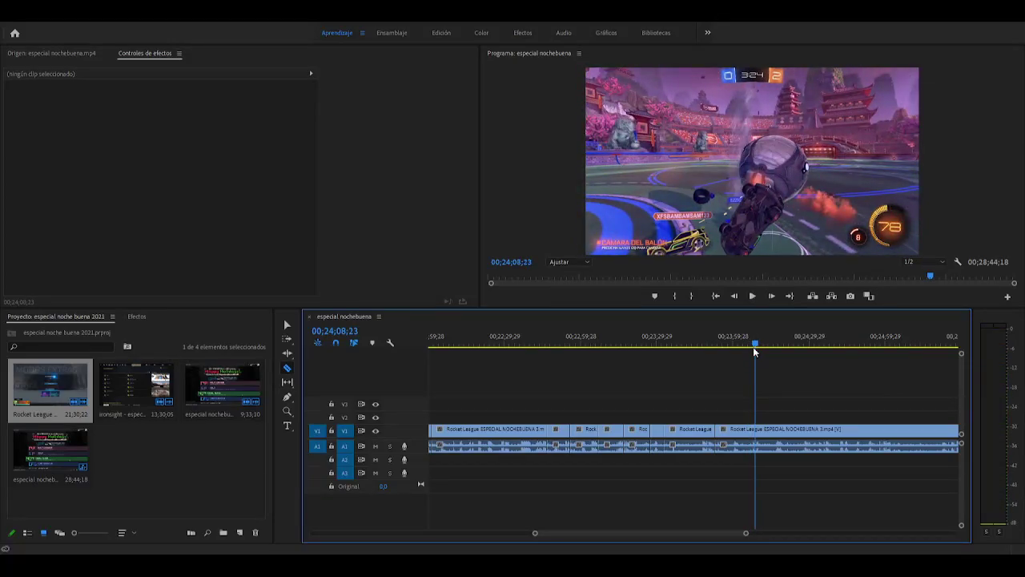
click(752, 348)
click(753, 433)
Delete the segment between 00;23;52;27 and 00;24;07;14 and close the gap
key(v)
click(742, 437)
key(Delete)
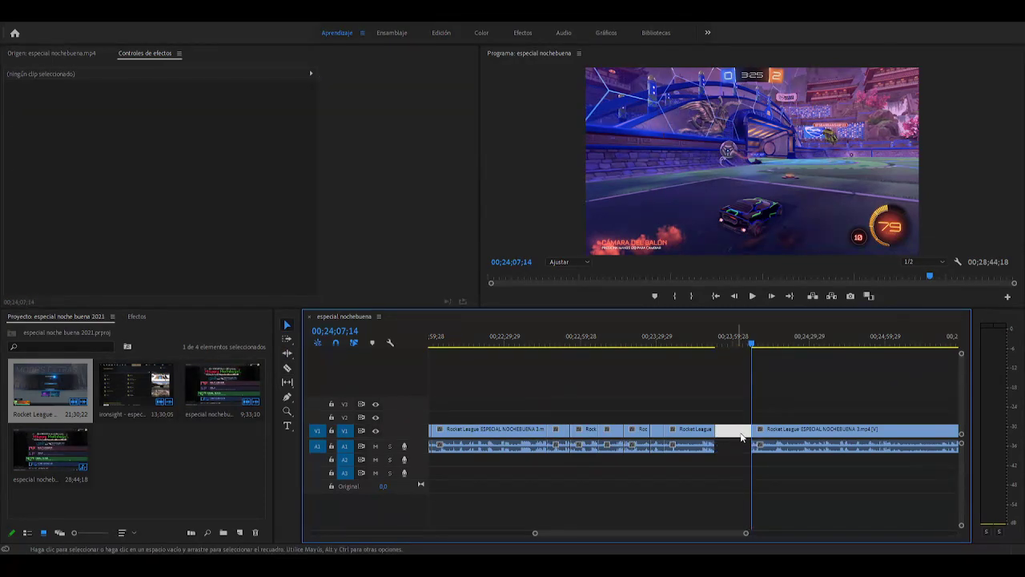
key(Delete)
Play the gameplay after the 00;23;52;27 join and split the clip at about 00;24;06;10
key(j)
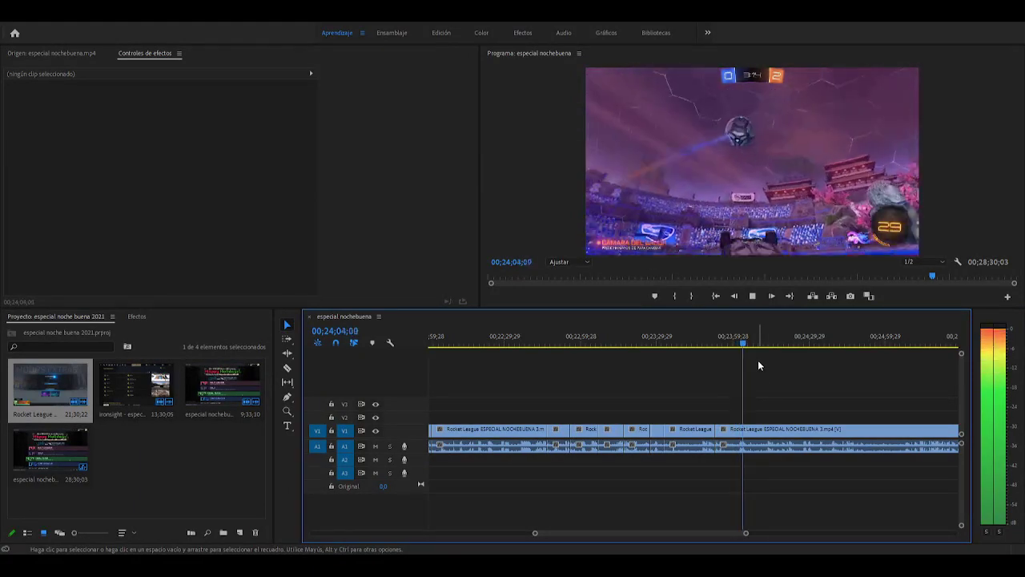
key(space)
key(c)
click(753, 432)
Skim ahead through the match, play the footage and split the clip at 00;24;31;06
drag(749, 344, 815, 350)
key(space)
key(space)
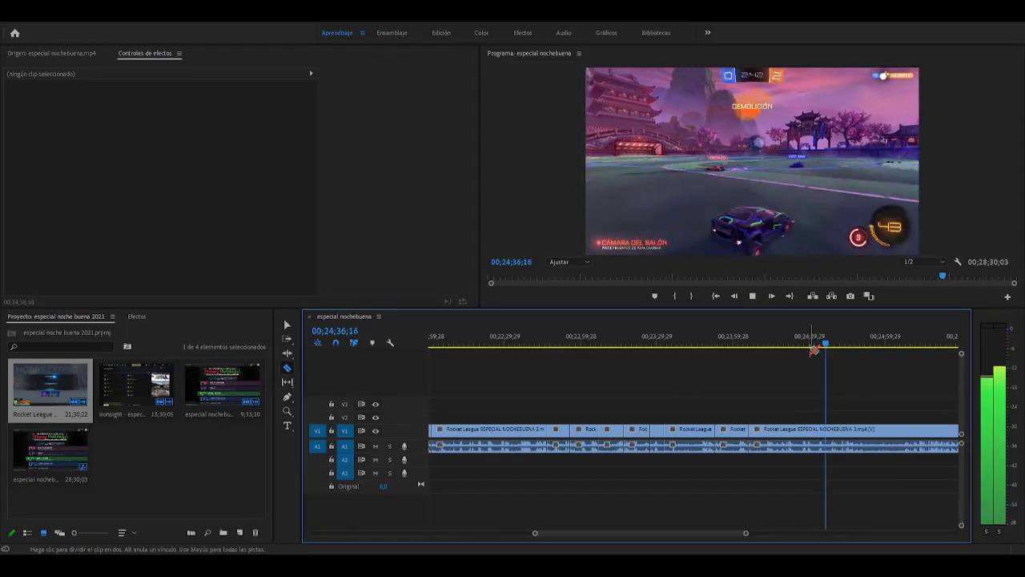
click(812, 348)
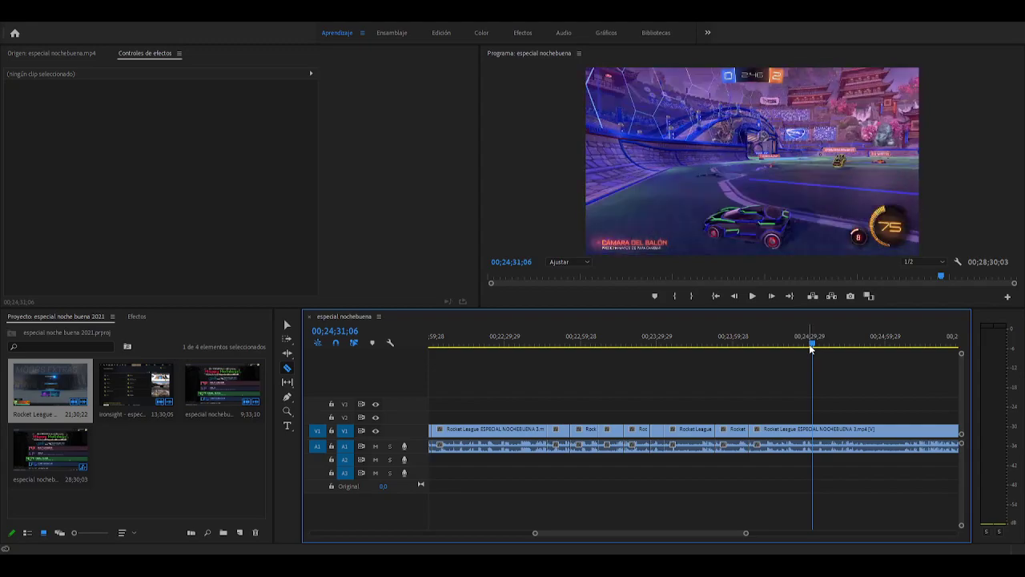
click(812, 428)
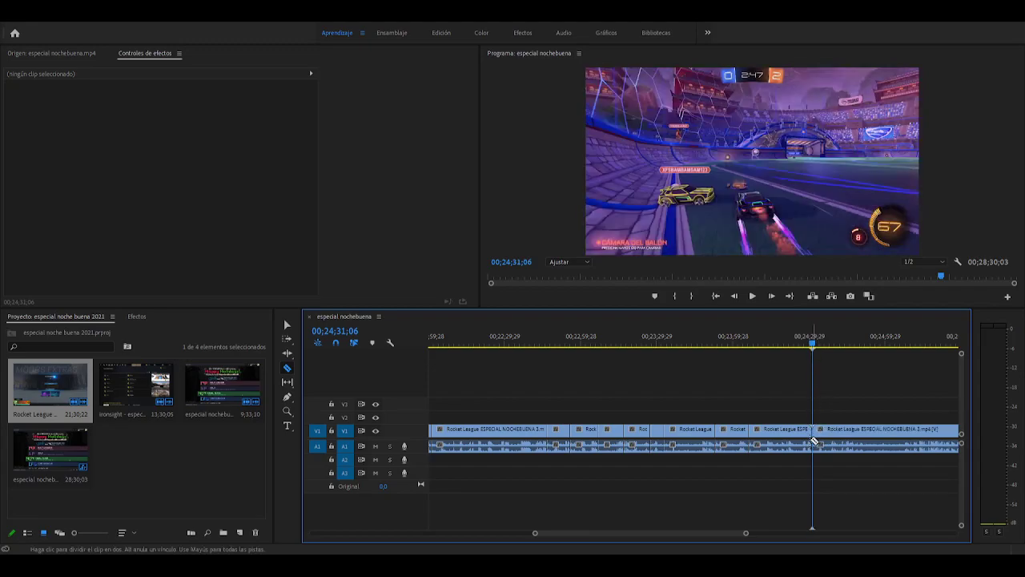
Delete the segment between 00;24;06;10 and 00;24;31;06 and close the gap
key(v)
click(782, 431)
key(Delete)
click(782, 432)
key(Delete)
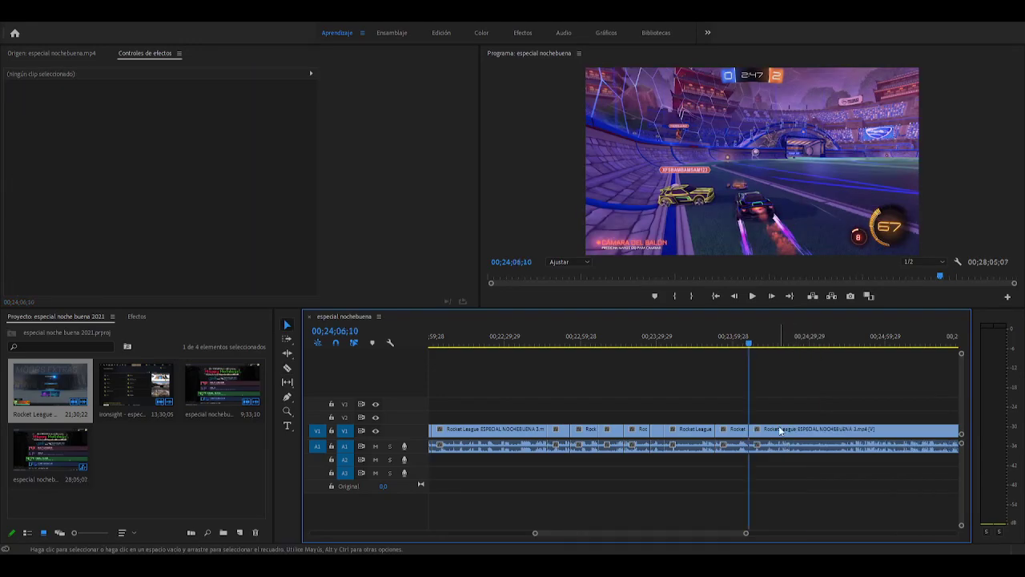
Play the gameplay after the 00;24;06;10 join and split the clip at about 00;24;19
click(743, 347)
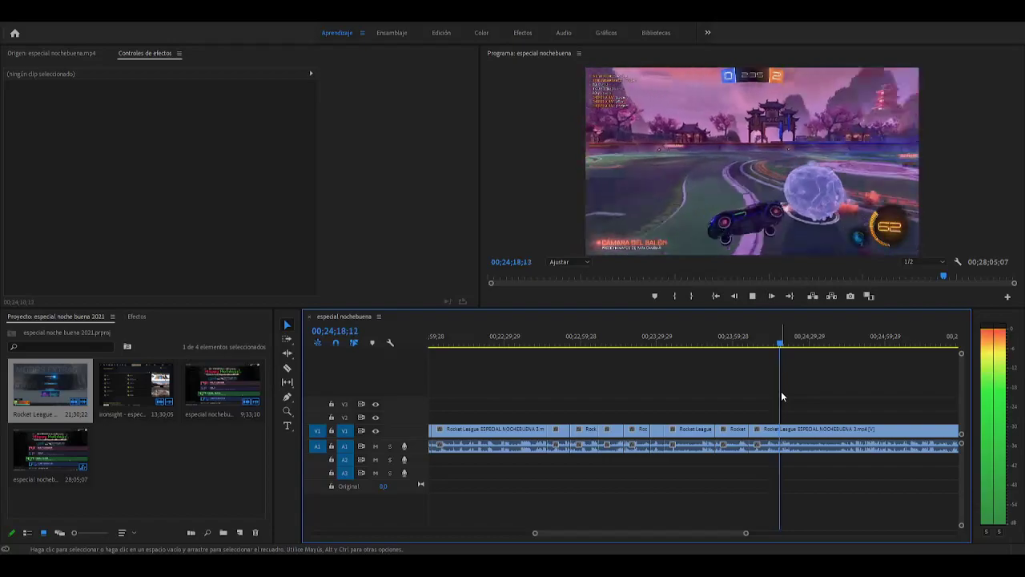
key(space)
key(c)
click(785, 430)
Split the clip at 00;24;30;23, delete the segment between about 00;24;19 and that cut, and close the gap
key(space)
drag(792, 352, 813, 350)
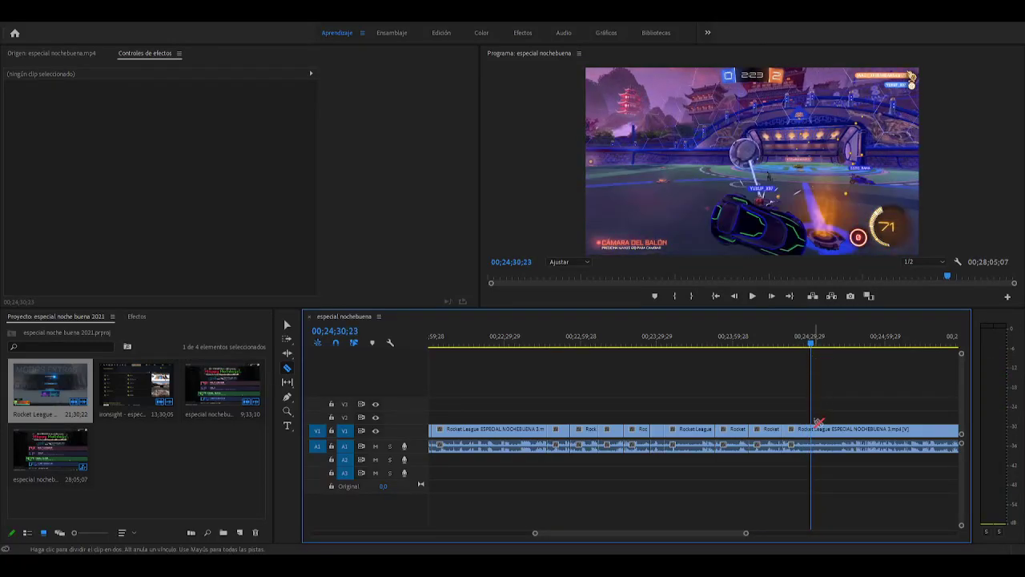
click(814, 433)
key(v)
click(797, 432)
key(Delete)
key(Delete)
Play the gameplay from the new join at about 00;24;19 and split the clip at 00;24;40;21, right after the goal
click(788, 344)
key(space)
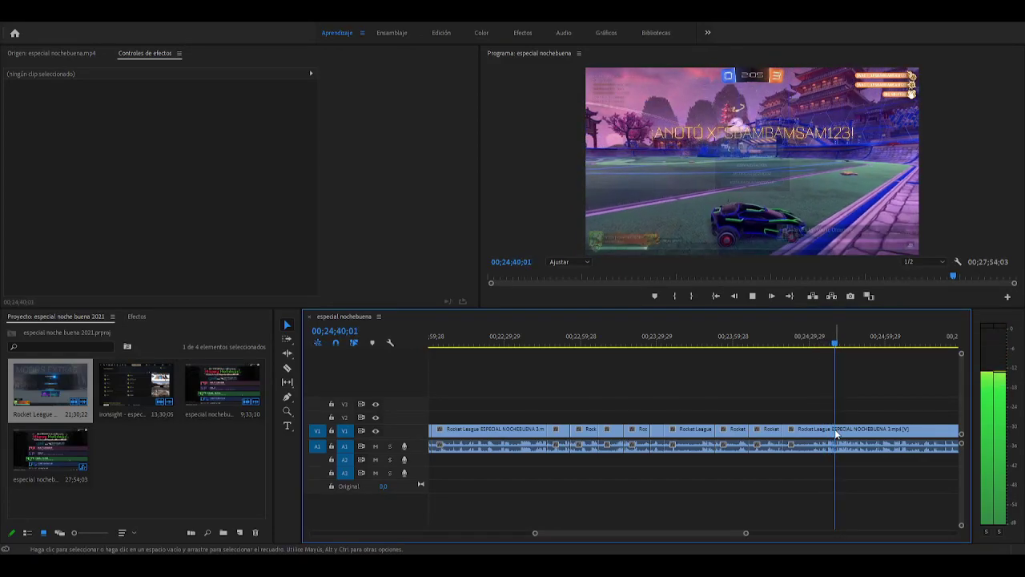
key(space)
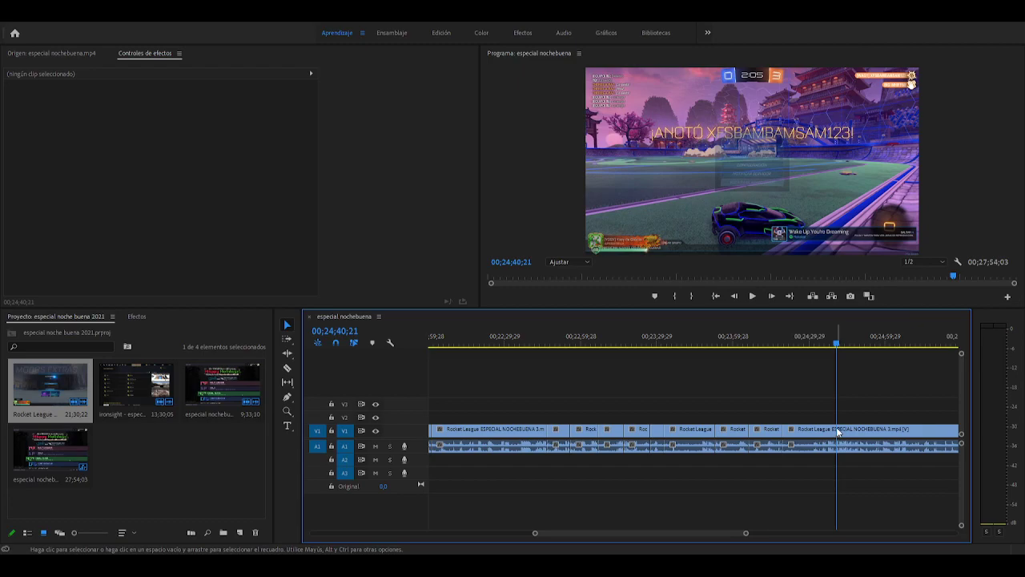
key(c)
click(840, 432)
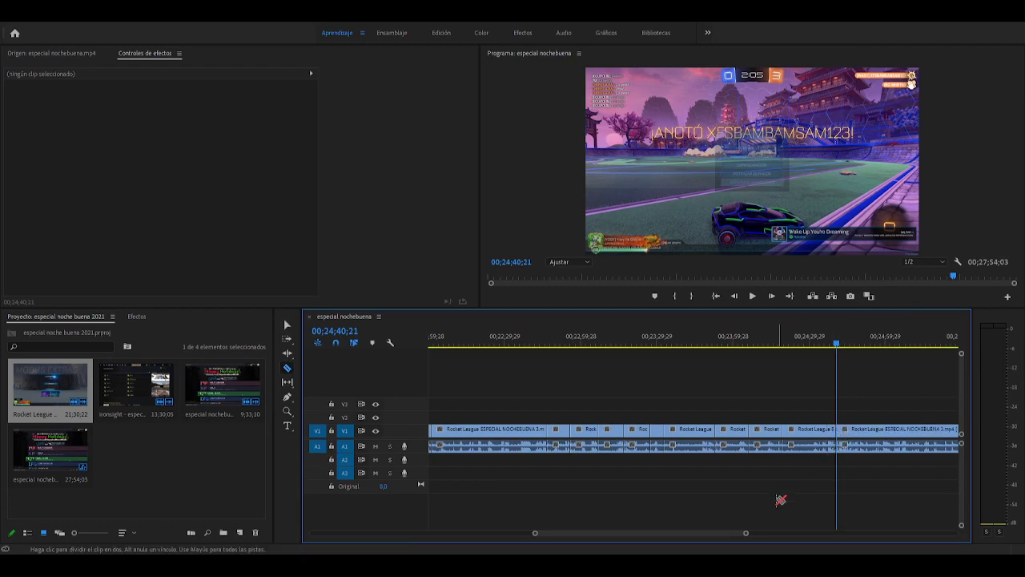
Skim past the goal replay and split the clip at about 00;25;06
key(space)
scroll(793, 401, down, 2)
drag(793, 347, 851, 346)
click(853, 433)
Delete the segment between 00;24;40;21 and about 00;25;06 and close the gap
key(v)
click(820, 438)
key(Delete)
click(820, 437)
key(Delete)
Play across the 00;24;40;21 join, try a split at about 00;24;52;02, skim ahead and undo the split
click(784, 346)
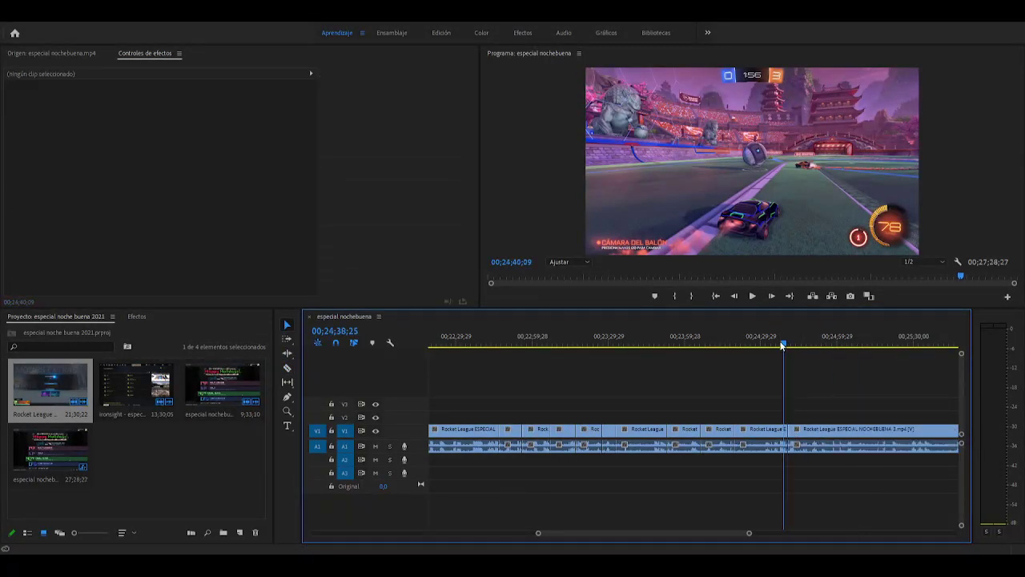
key(space)
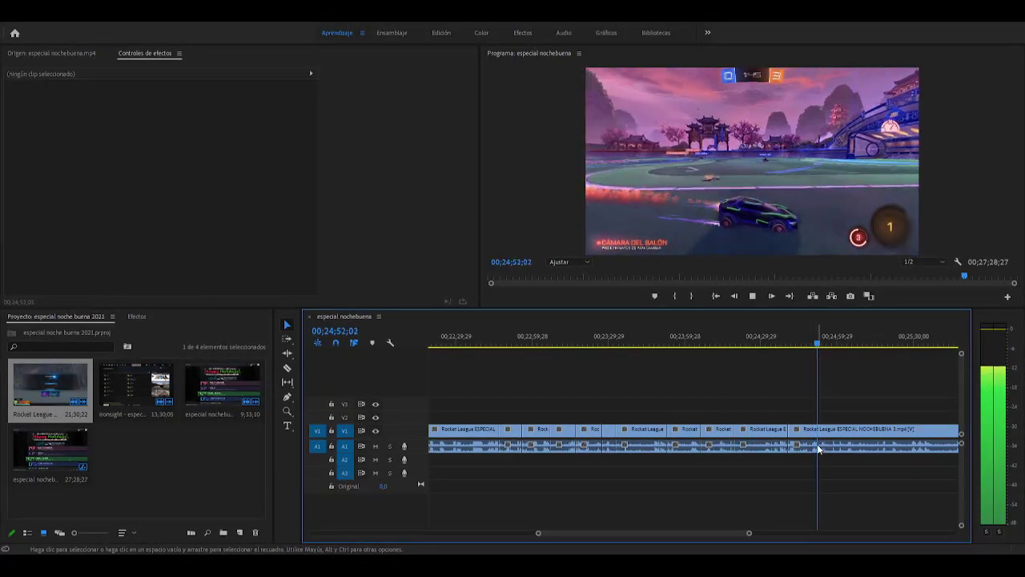
key(space)
key(c)
click(817, 435)
drag(820, 344, 829, 346)
key(ctrl+z)
Play on through the goal and its replay, and split the clip at about 00;25;25
key(space)
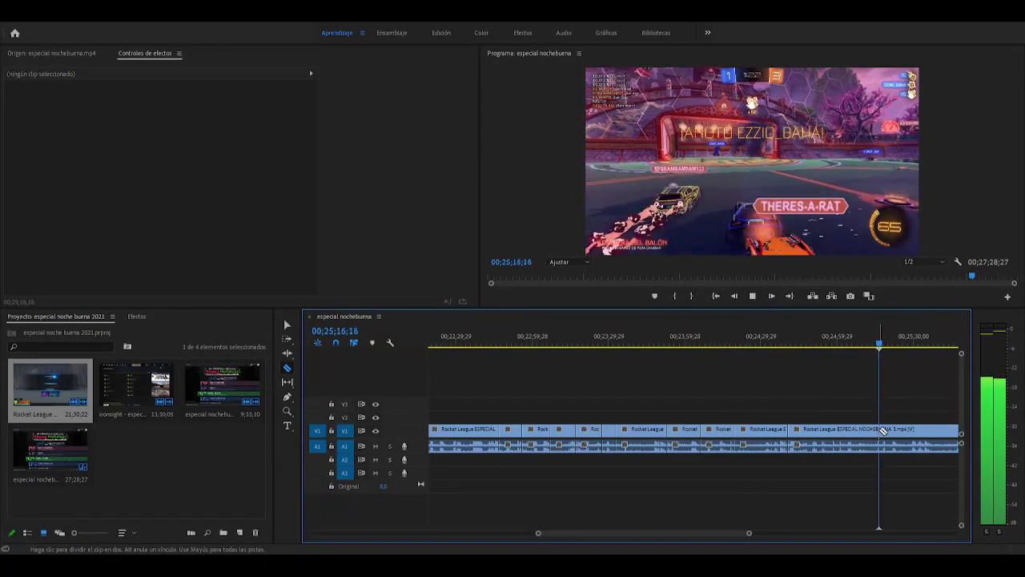
click(886, 430)
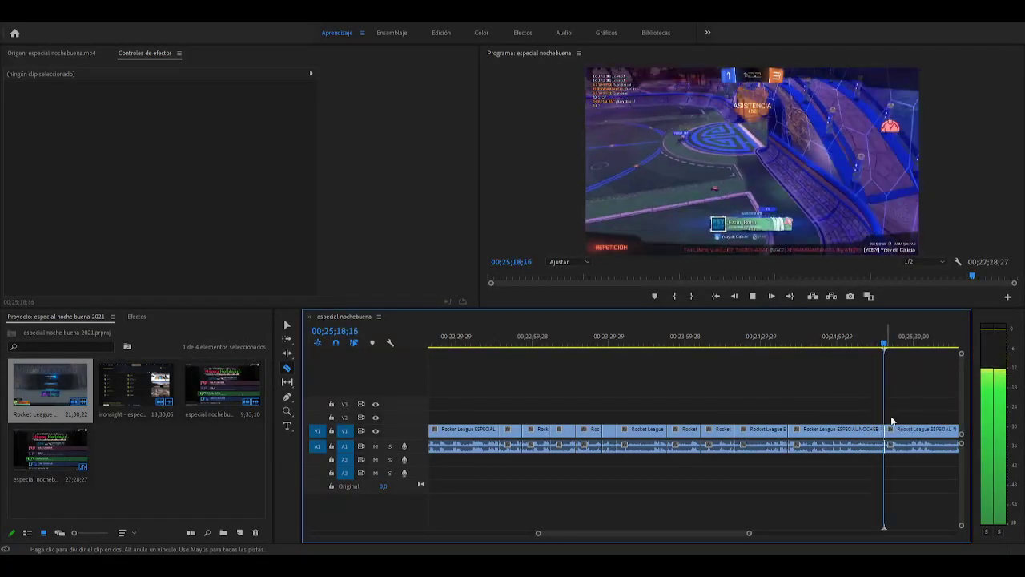
key(ctrl+z)
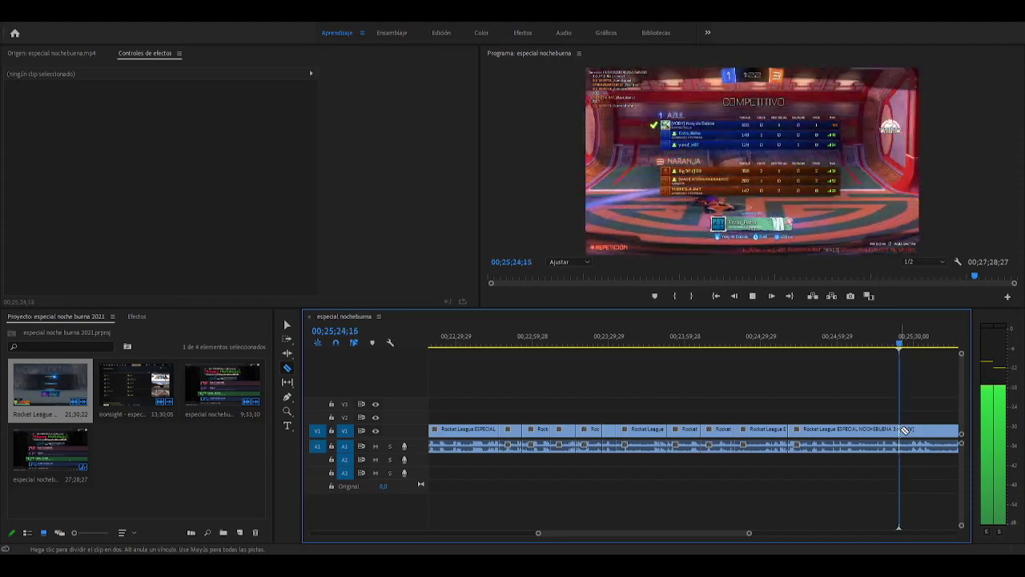
click(906, 430)
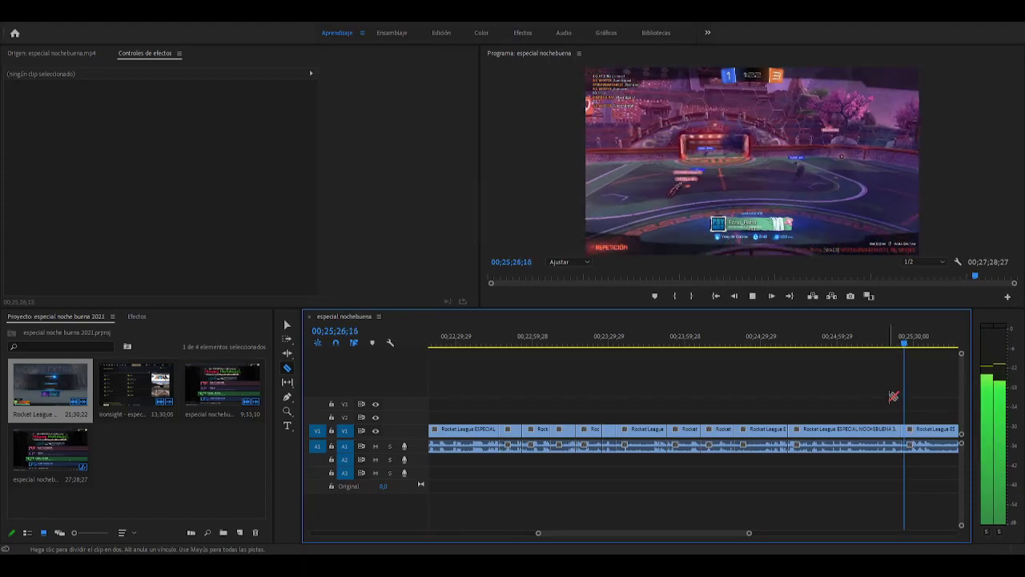
Skim past the rest of the replay, check the following play and split the clip at about 00;25;48
key(space)
drag(906, 346, 920, 346)
drag(738, 533, 762, 533)
drag(576, 346, 582, 347)
key(space)
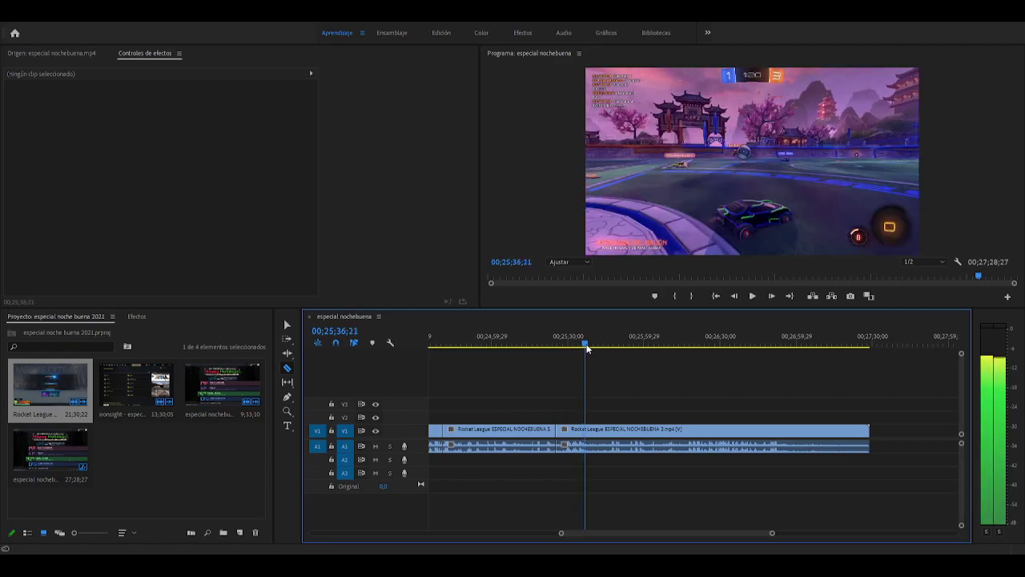
drag(586, 346, 615, 350)
click(617, 432)
Delete the segment between about 00;25;25 and 00;25;48 and close the gap
key(v)
click(607, 431)
key(Delete)
click(556, 344)
click(613, 430)
key(Delete)
Play across the 00;25;25 join, try a split at about 00;25;36;26, skim ahead and undo the split
key(space)
click(546, 342)
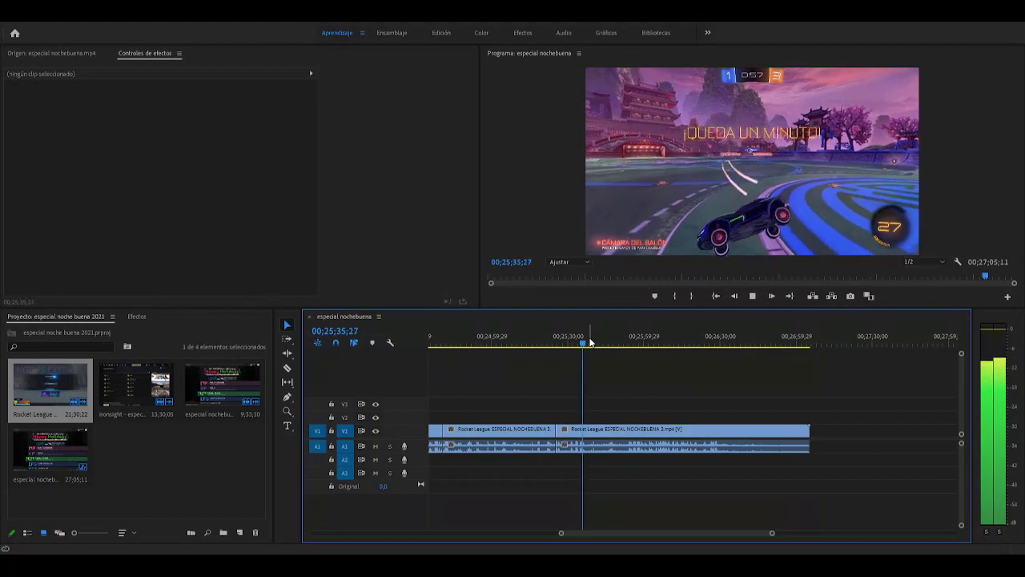
key(c)
key(space)
click(591, 430)
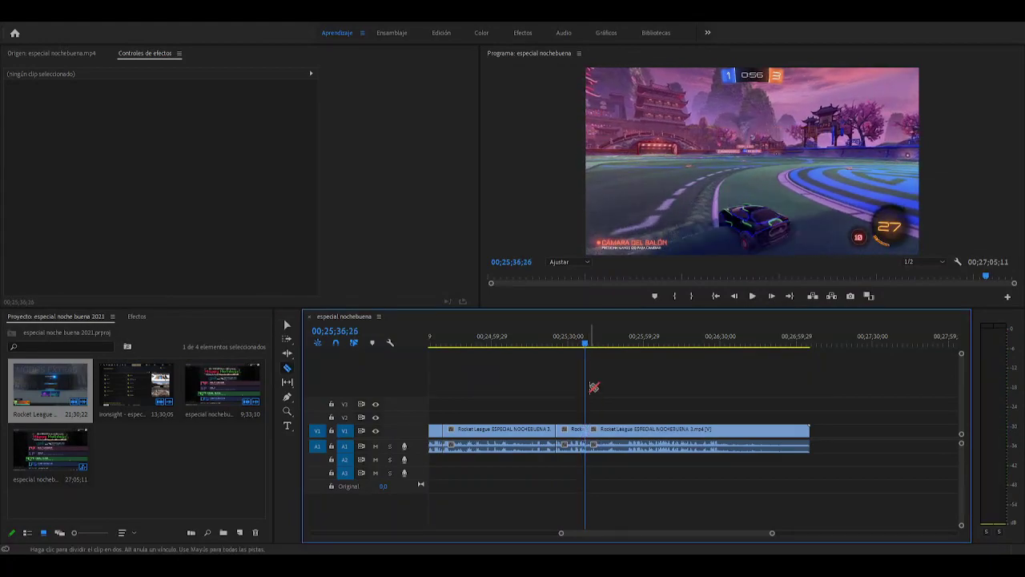
drag(588, 345, 595, 350)
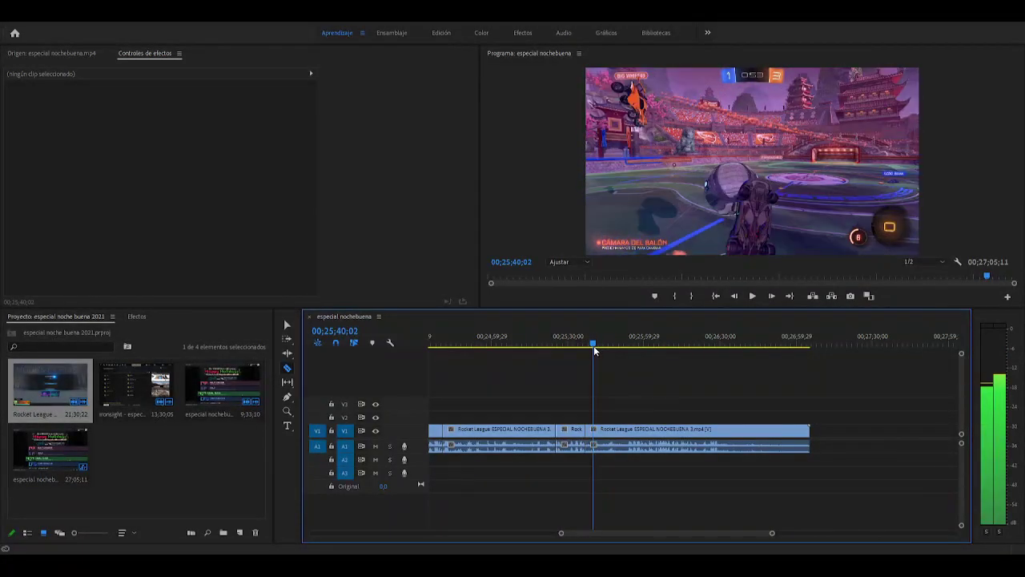
key(ctrl+z)
Split the clip at about 00;25;41;20 and again at 00;25;48;29 to isolate the dull stretch of play
key(space)
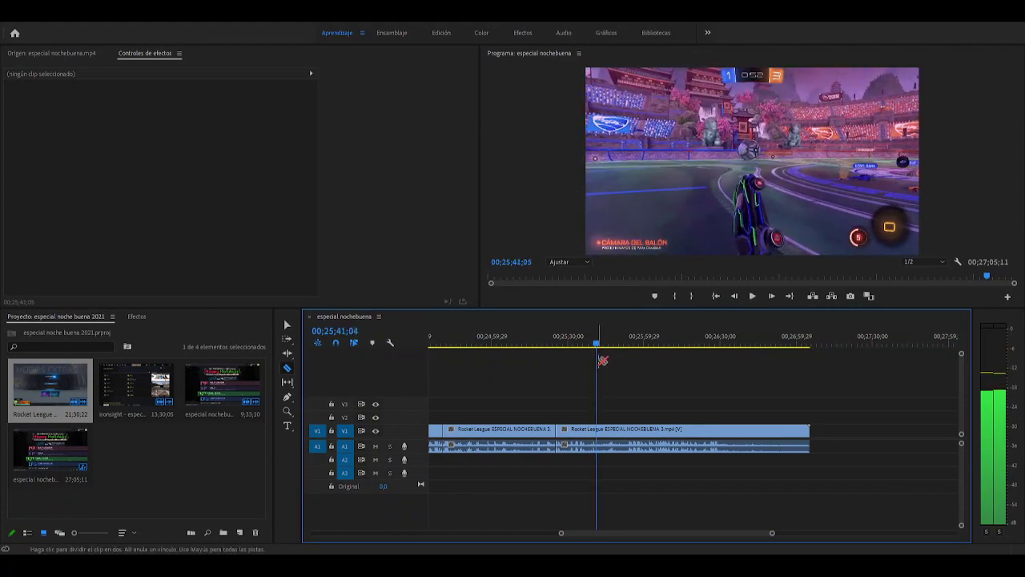
key(space)
click(601, 430)
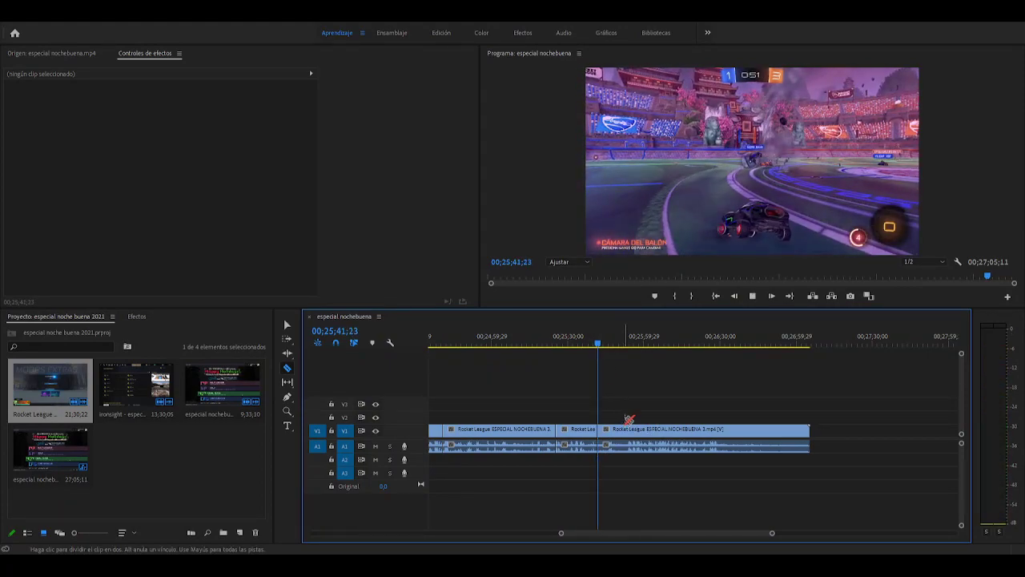
key(space)
mouse_move(603, 344)
mouse_down()
mouse_move(595, 349)
mouse_move(614, 349)
mouse_up()
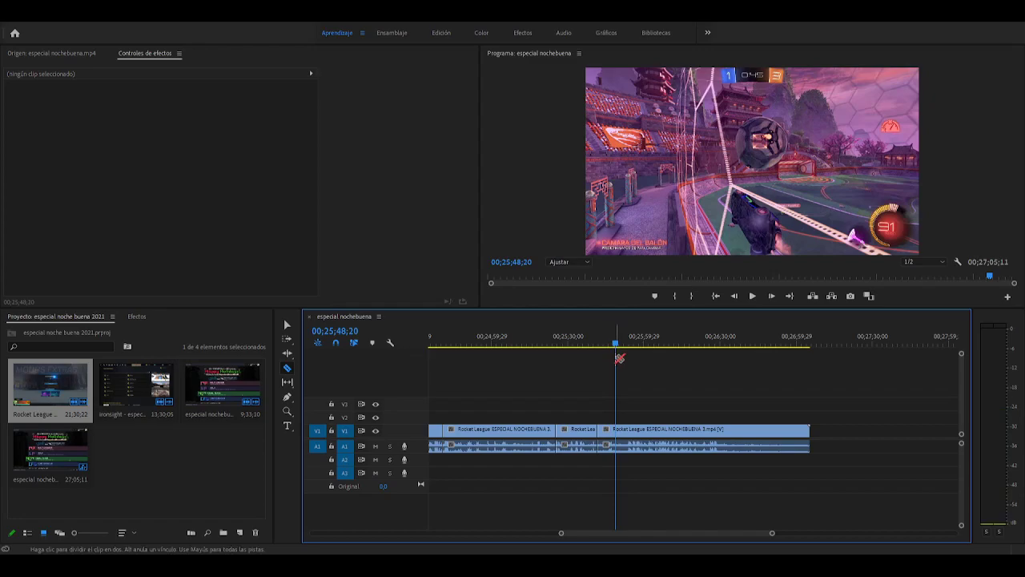
key(space)
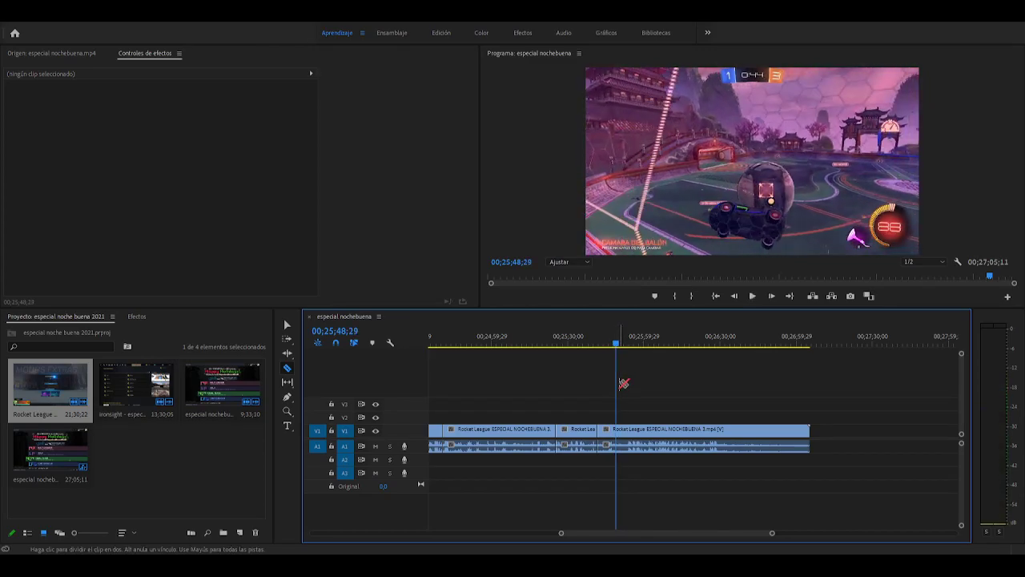
click(619, 430)
Delete the segment between about 00;25;41;20 and 00;25;48;29 and close the gap
key(v)
click(607, 431)
key(Delete)
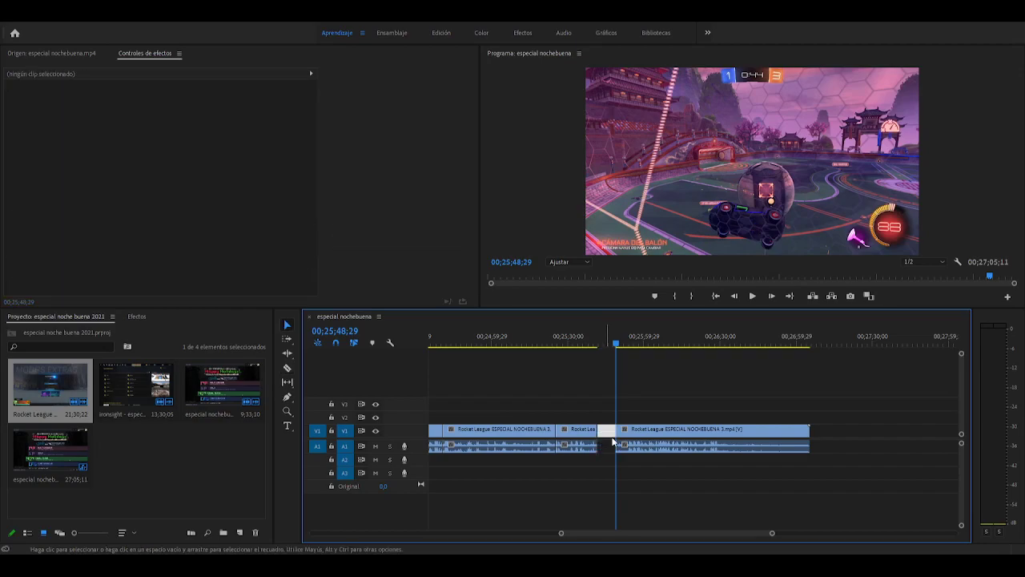
click(614, 441)
key(Delete)
Play across the 00;25;41;20 join and skim the end of the match up to 00;26;04;17
click(597, 355)
key(space)
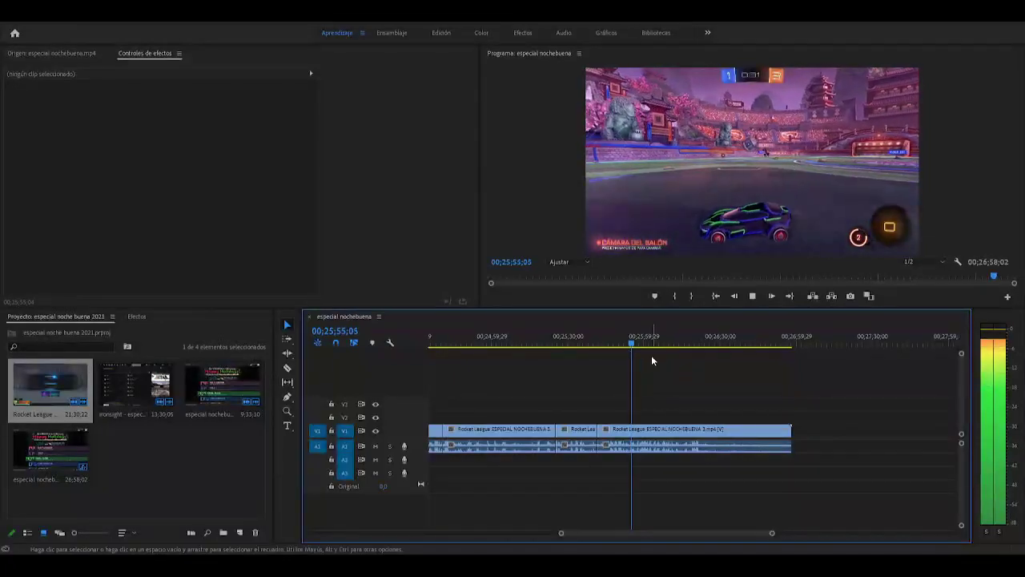
drag(635, 346, 651, 349)
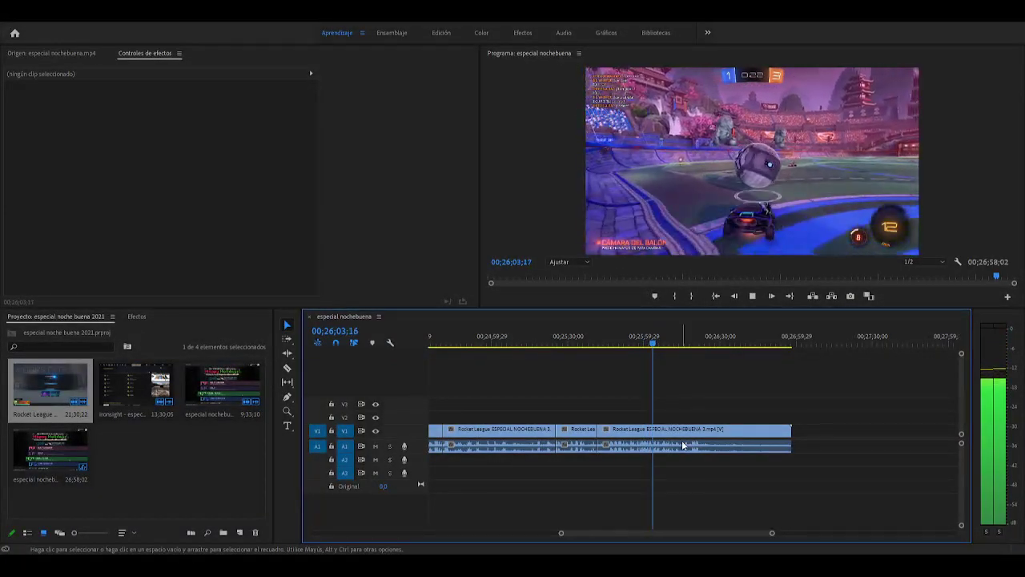
key(space)
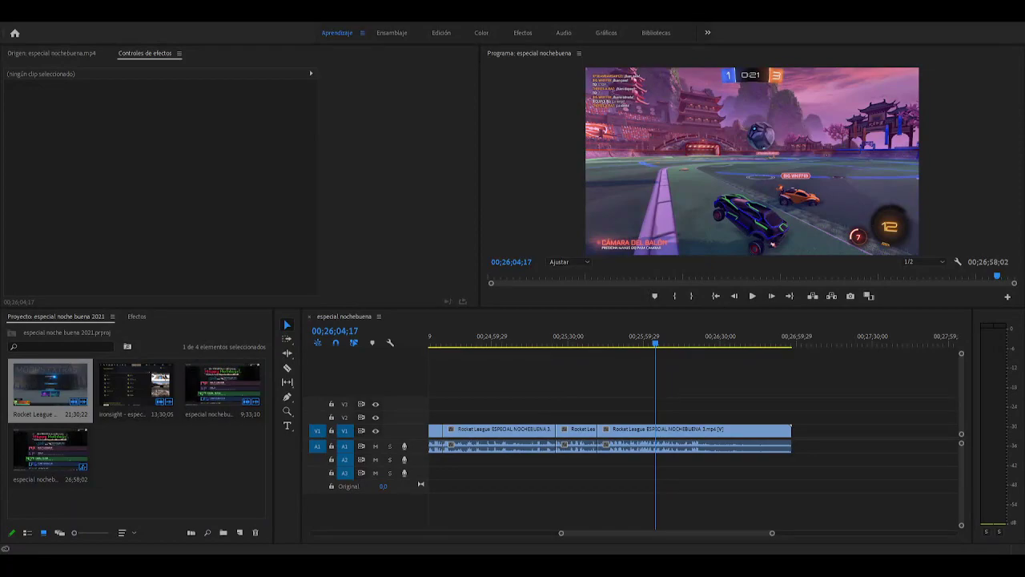
Switch to the file explorer and import the Crab Rave audio file into the project
key(alt+Tab)
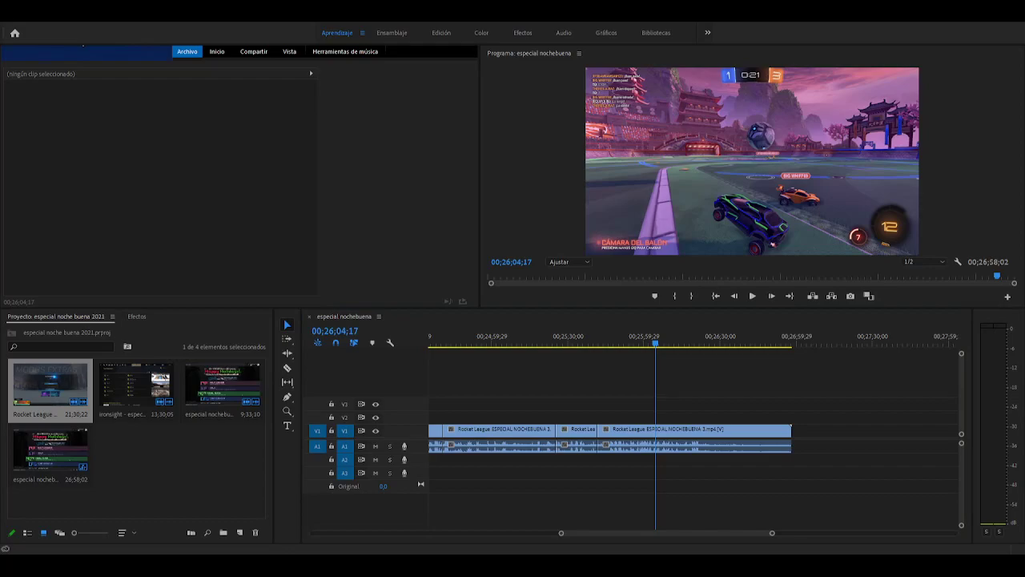
drag(136, 449, 137, 452)
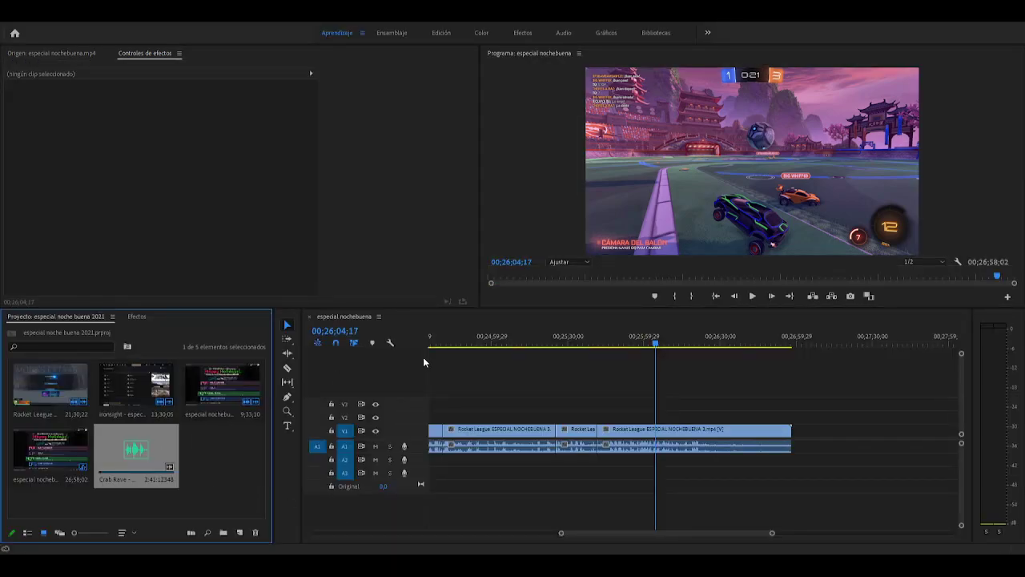
Skim back through the whole sequence and check the change from Tetris gameplay to the Team Deathmatch lobby
drag(655, 344, 525, 359)
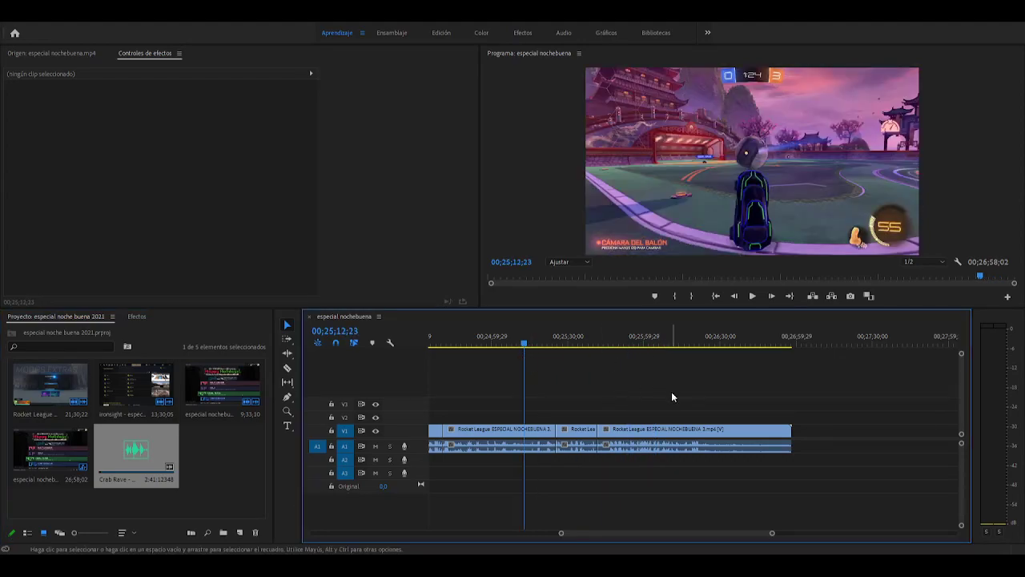
scroll(671, 385, down, 6)
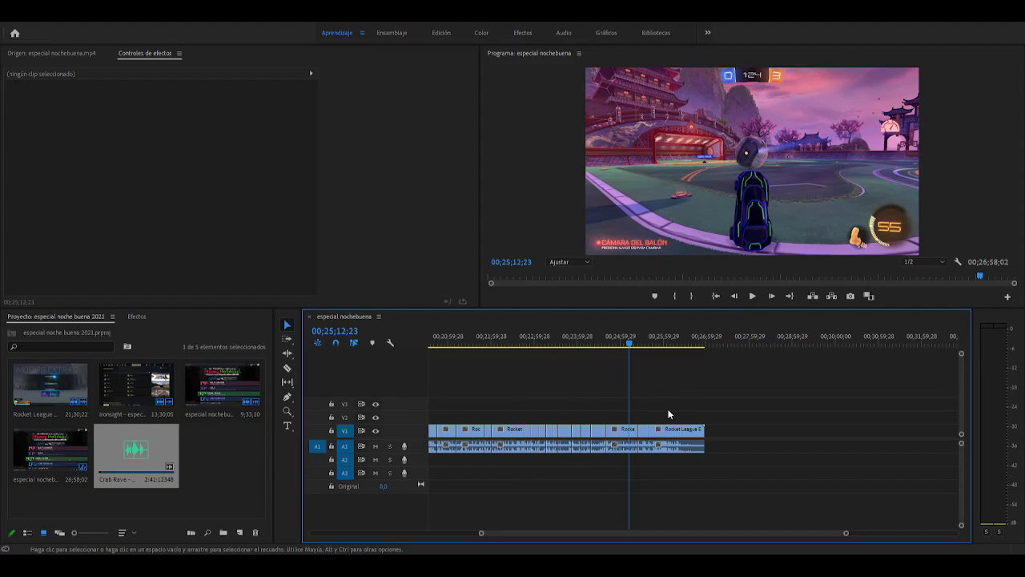
scroll(666, 425, down, 1)
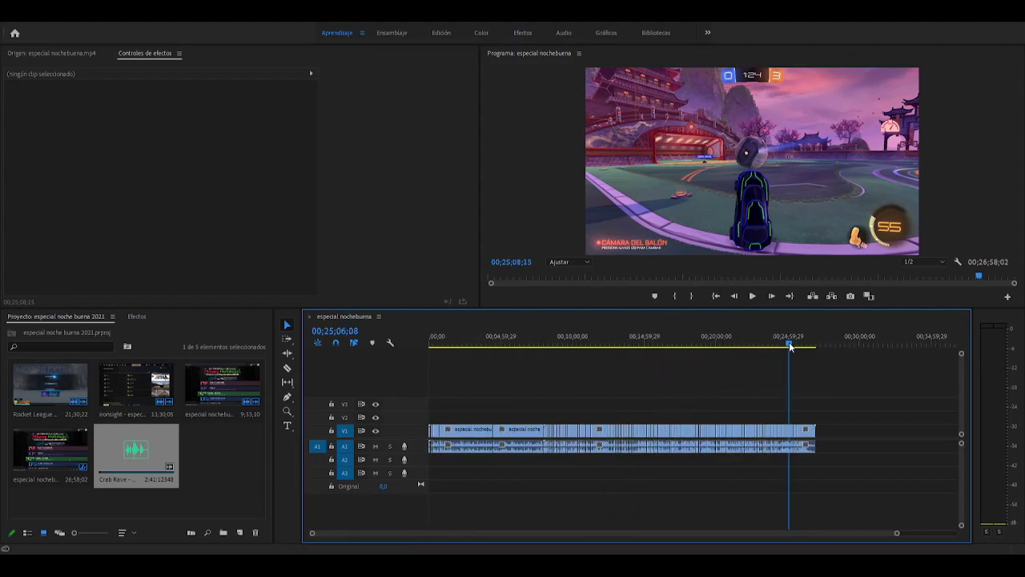
click(506, 342)
drag(504, 370, 544, 392)
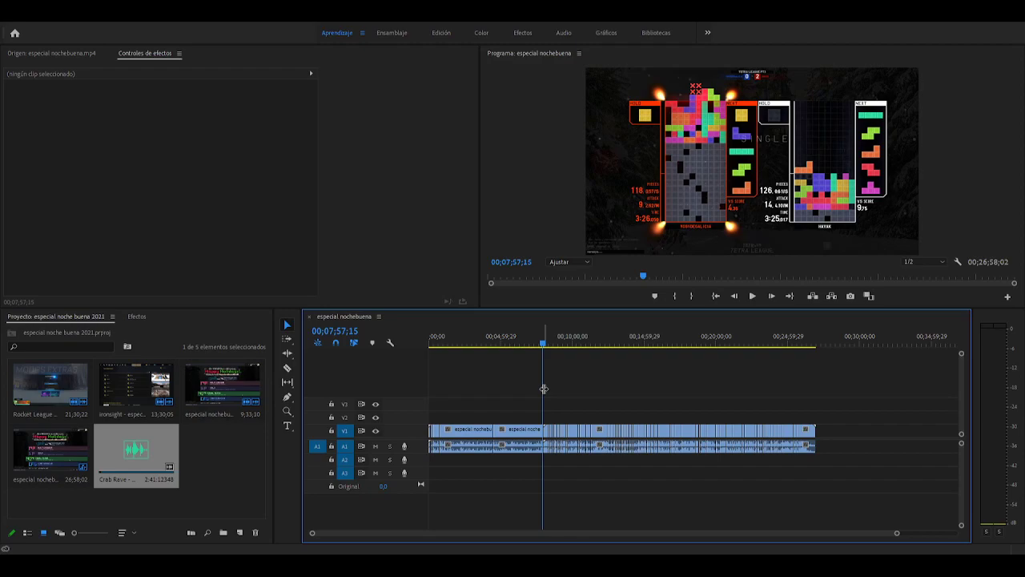
key(space)
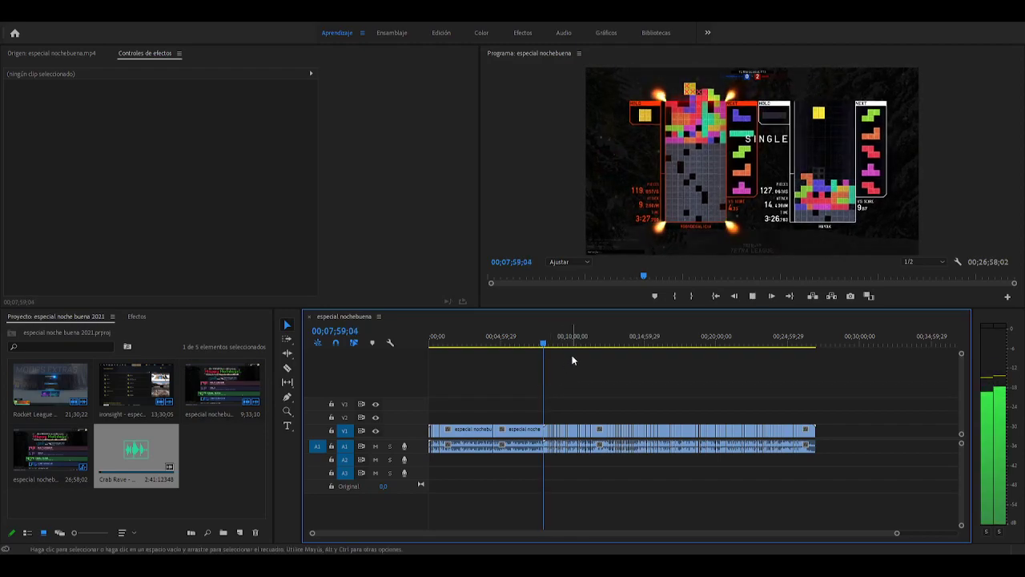
click(551, 343)
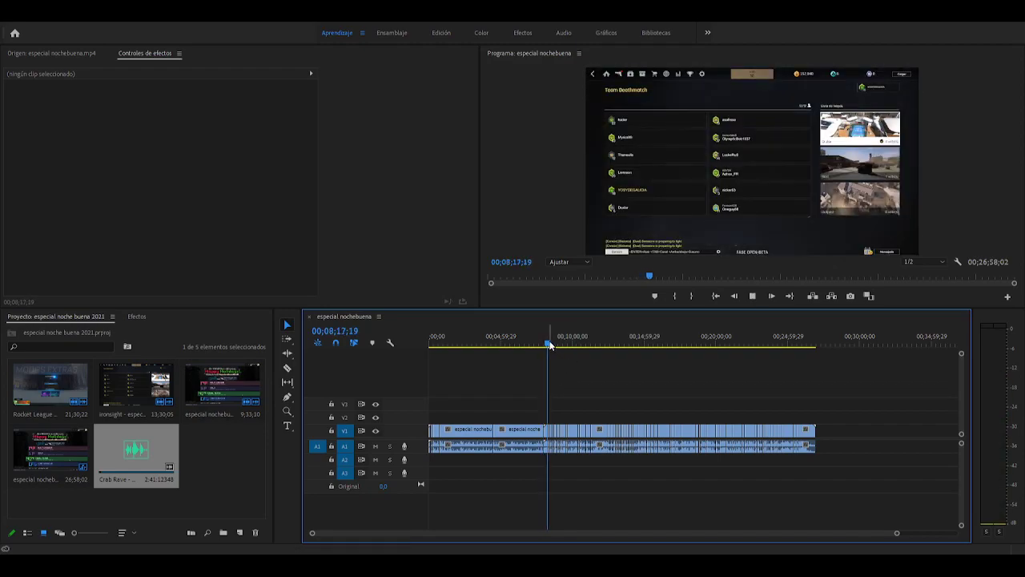
key(space)
Go back to the start of the sequence and play its opening moment
key(equal)
key(equal)
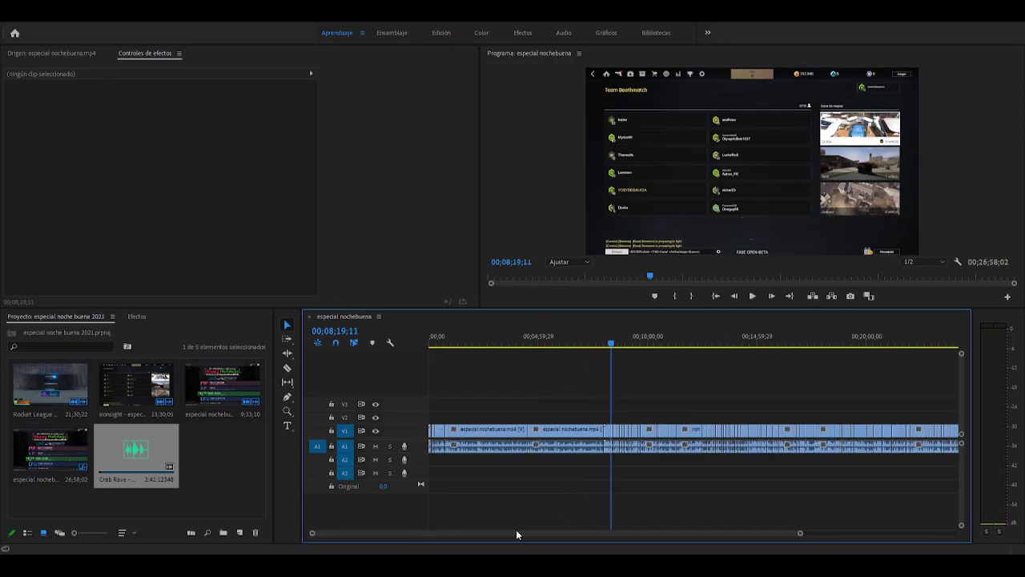
click(431, 345)
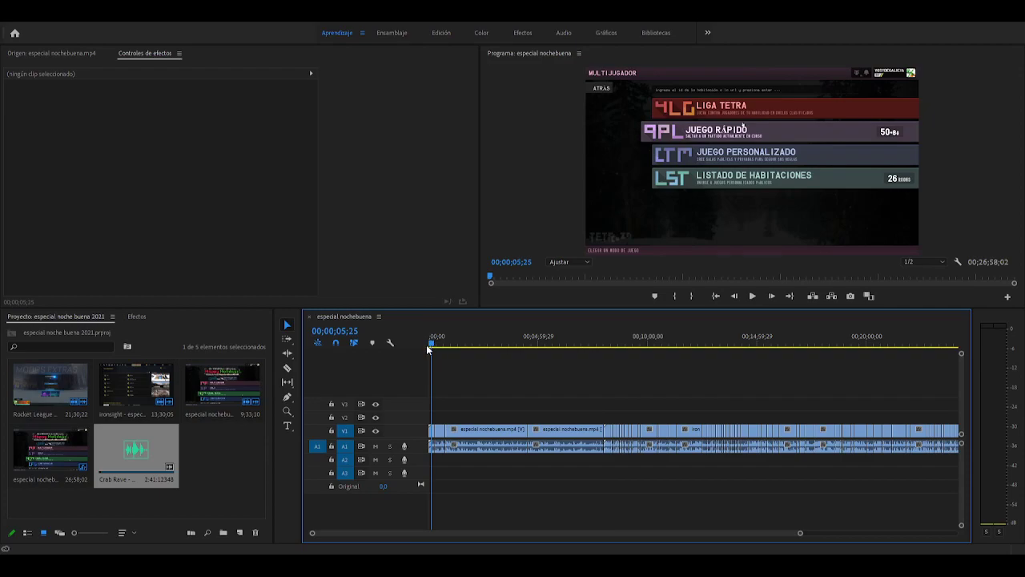
click(426, 345)
key(space)
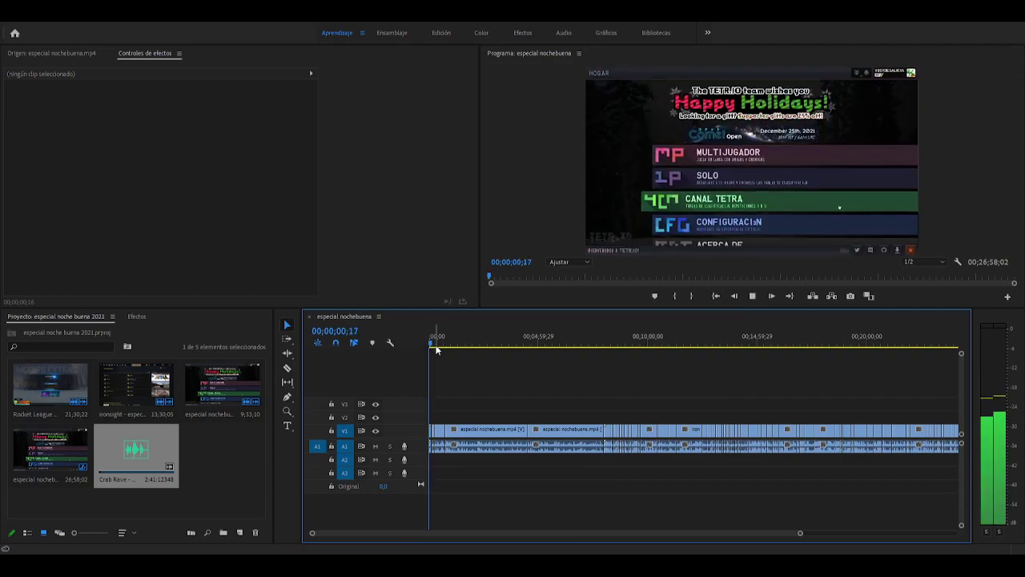
key(space)
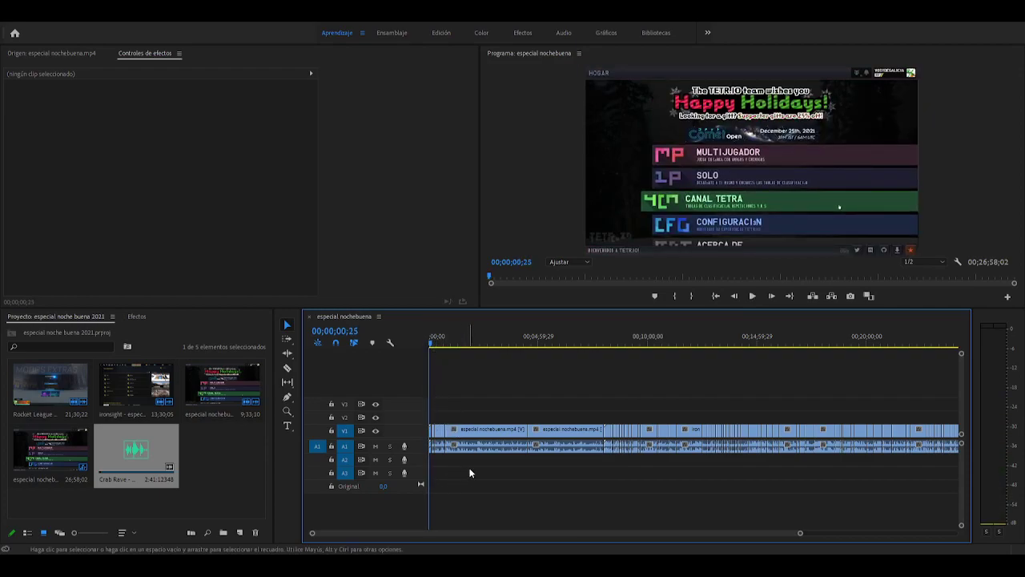
Select all clips in the sequence and shift them about 16 seconds later, leaving an empty gap at the start
drag(800, 533, 854, 533)
drag(927, 466, 413, 402)
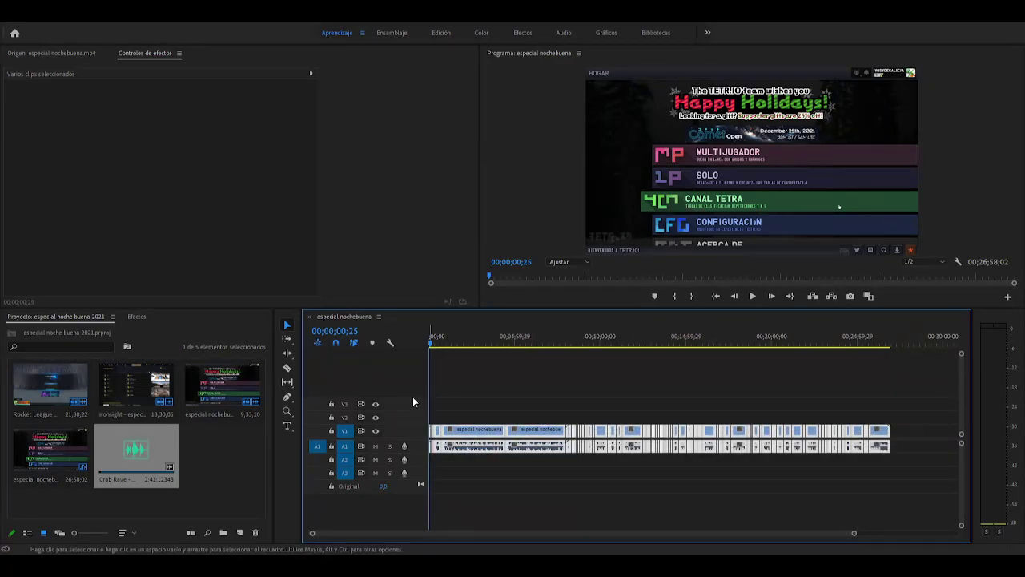
key(equal)
key(equal)
key(equal)
key(equal)
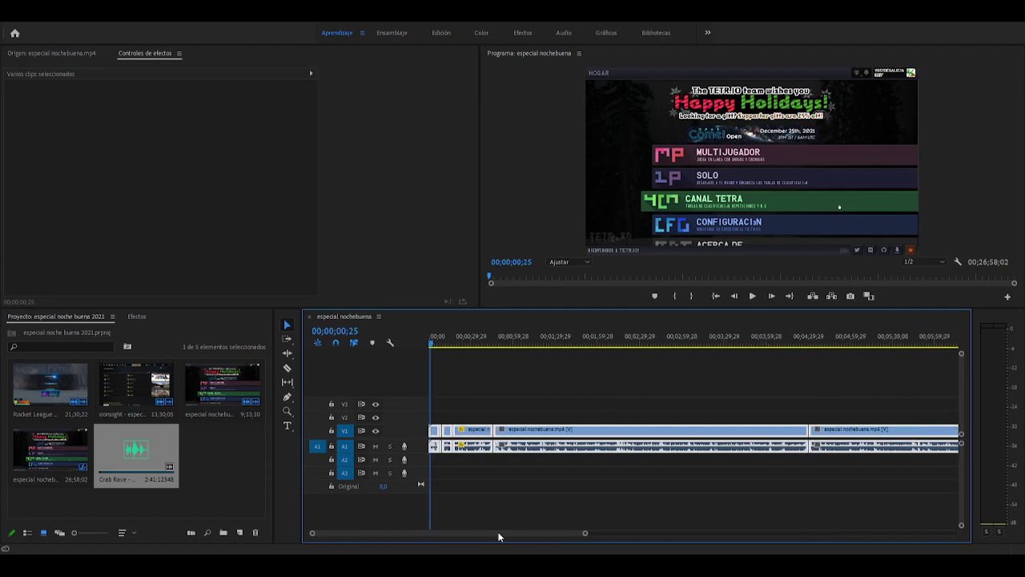
drag(475, 436, 496, 436)
Deselect the clips and return the playhead to the sequence start at 00;00;00;00
click(430, 340)
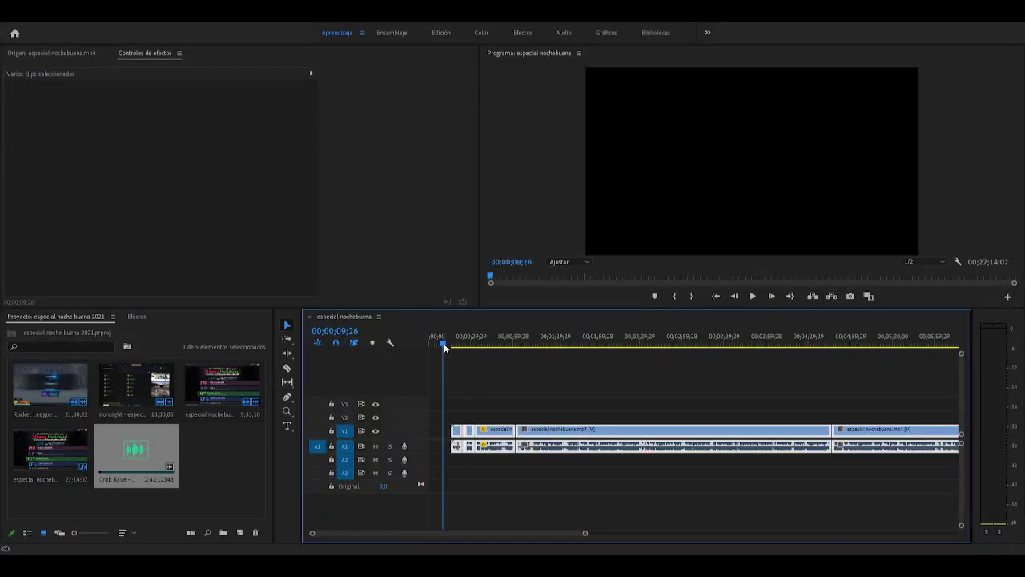
click(441, 380)
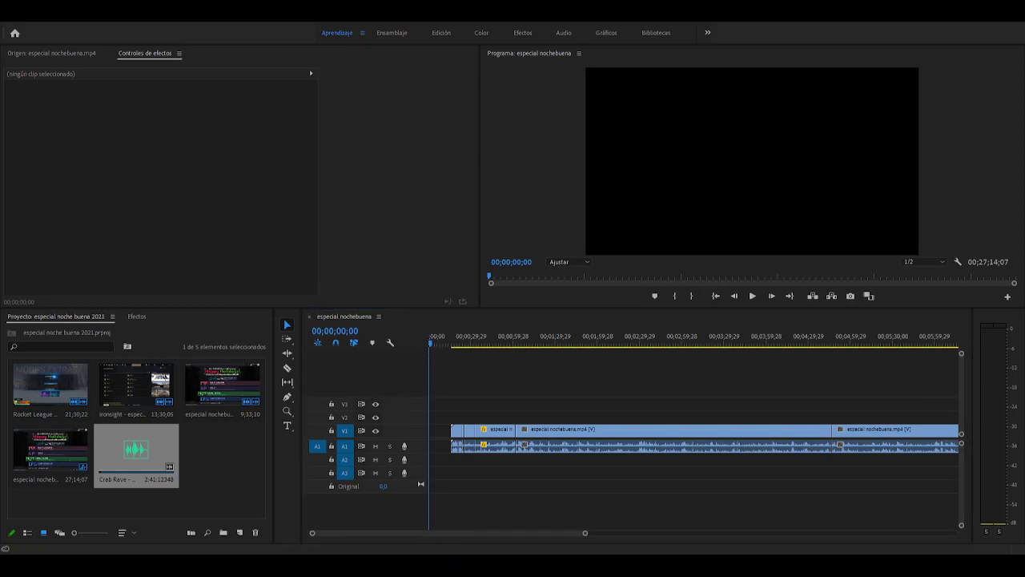
key(alt+Tab)
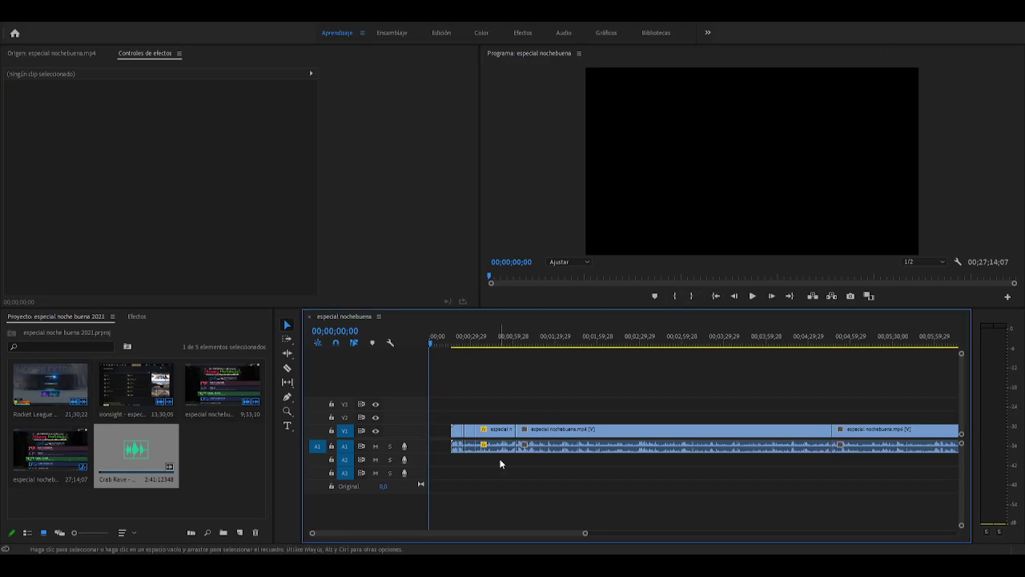